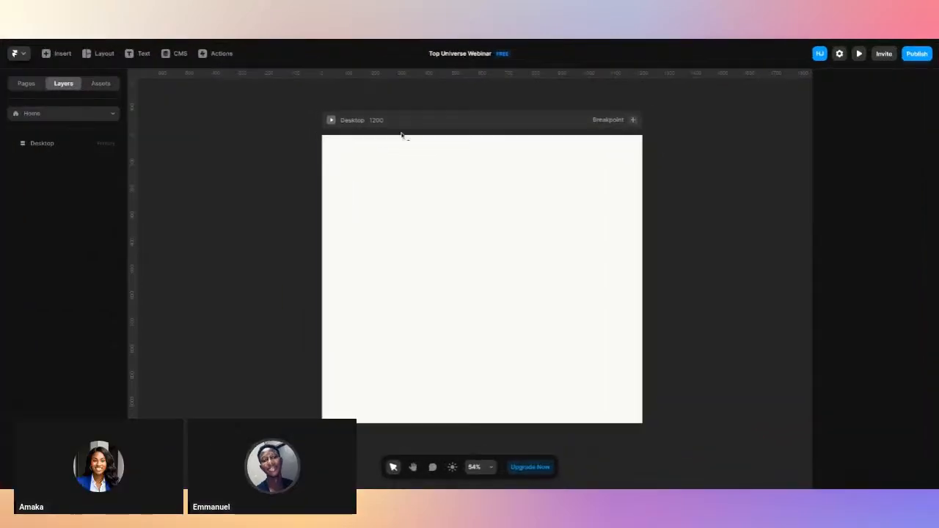
Add the white FRAMER top bar with About, Contact and Signup at the top of the blank Desktop page.
{"action": "left_click", "coordinate": [489, 185]}
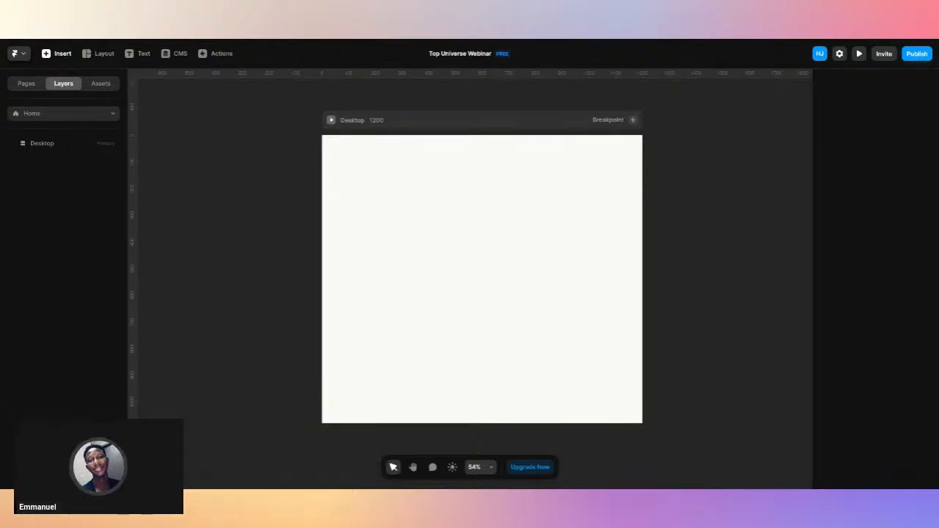
{"action": "left_click", "coordinate": [61, 55]}
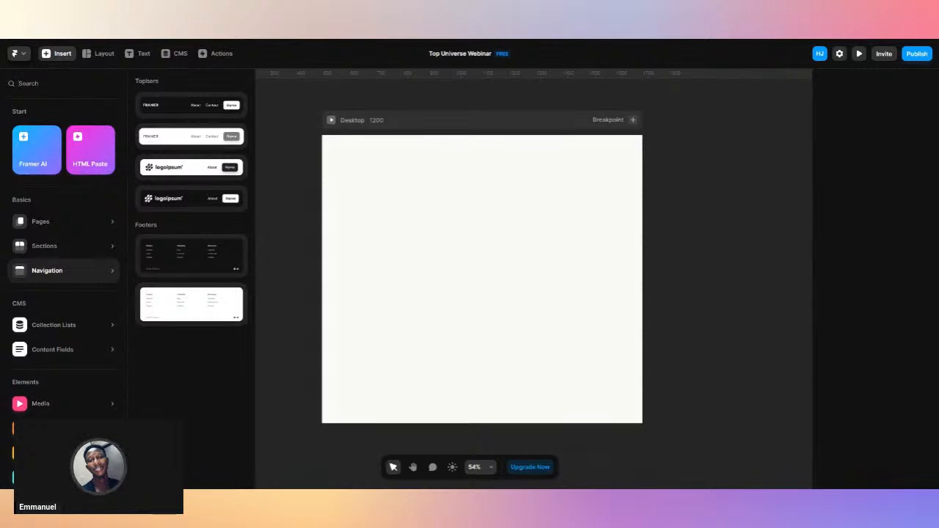
{"action": "left_click_drag", "start_coordinate": [171, 138], "coordinate": [508, 152]}
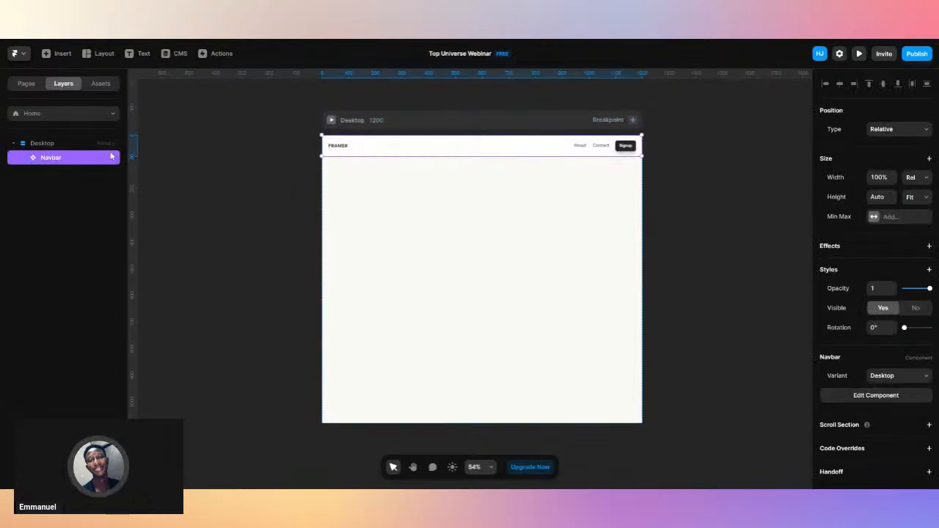
Insert the prebuilt hero section with the background image and centered "Ship sites with style." heading directly below the navbar.
{"action": "left_click", "coordinate": [62, 55]}
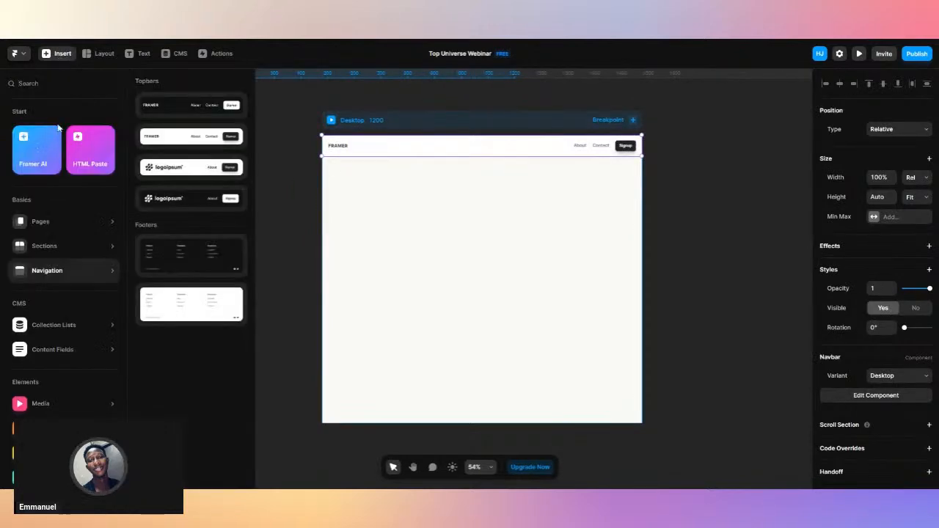
{"action": "mouse_move", "coordinate": [63, 253]}
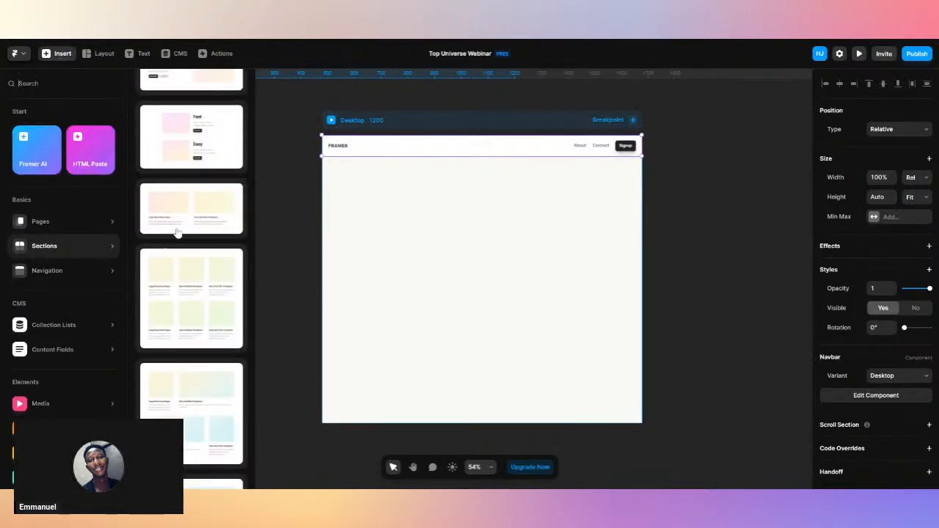
{"action": "scroll", "coordinate": [192, 234], "scroll_direction": "up", "scroll_amount": 5}
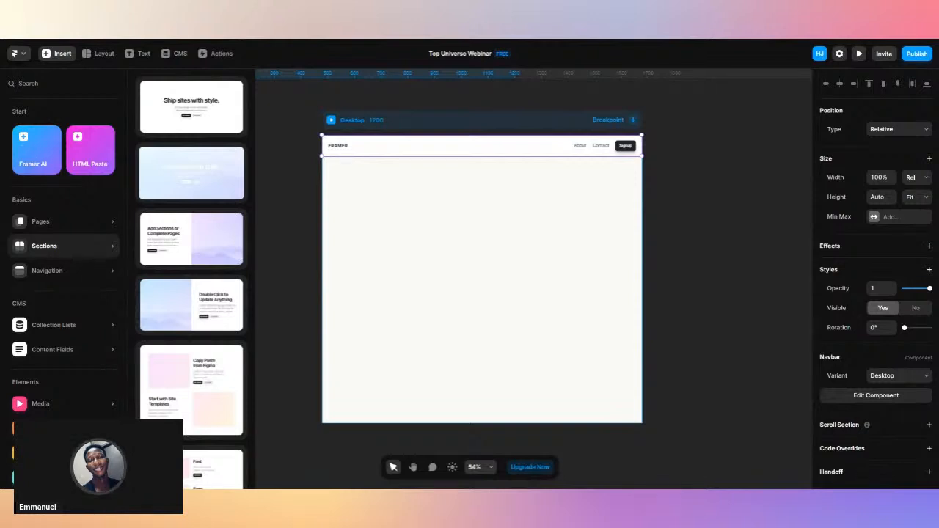
{"action": "left_click_drag", "start_coordinate": [191, 173], "coordinate": [480, 238]}
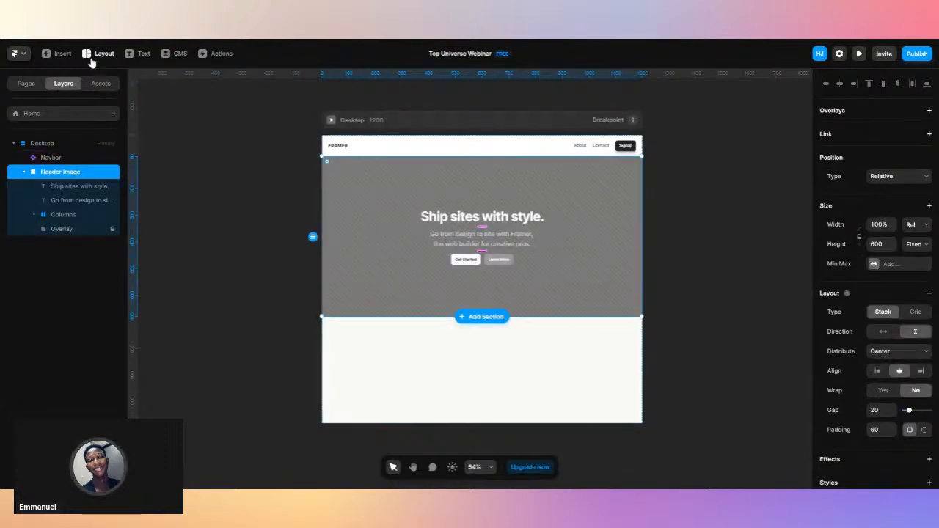
Insert the prebuilt "Trusted by" logos section directly below the header image section.
{"action": "left_click", "coordinate": [55, 56]}
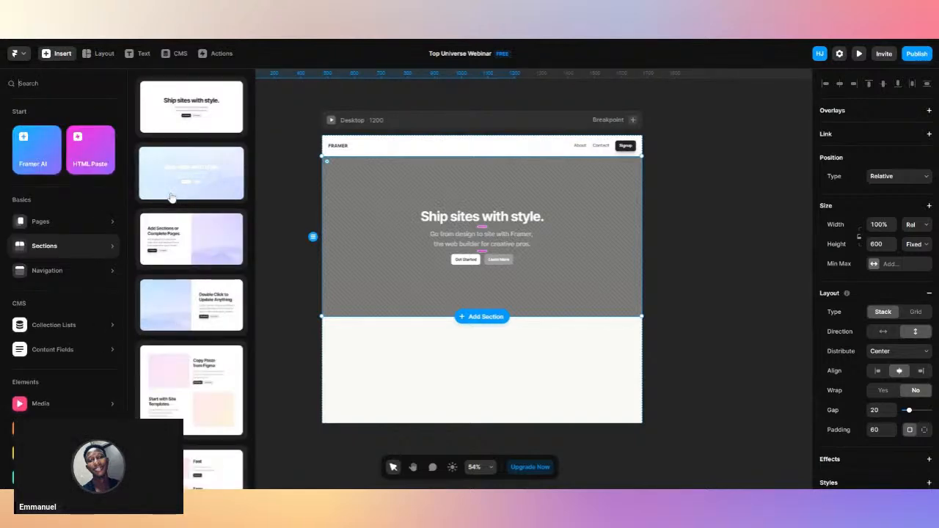
{"action": "scroll", "coordinate": [183, 279], "scroll_direction": "down", "scroll_amount": 8}
{"action": "scroll", "coordinate": [188, 289], "scroll_direction": "down", "scroll_amount": 6}
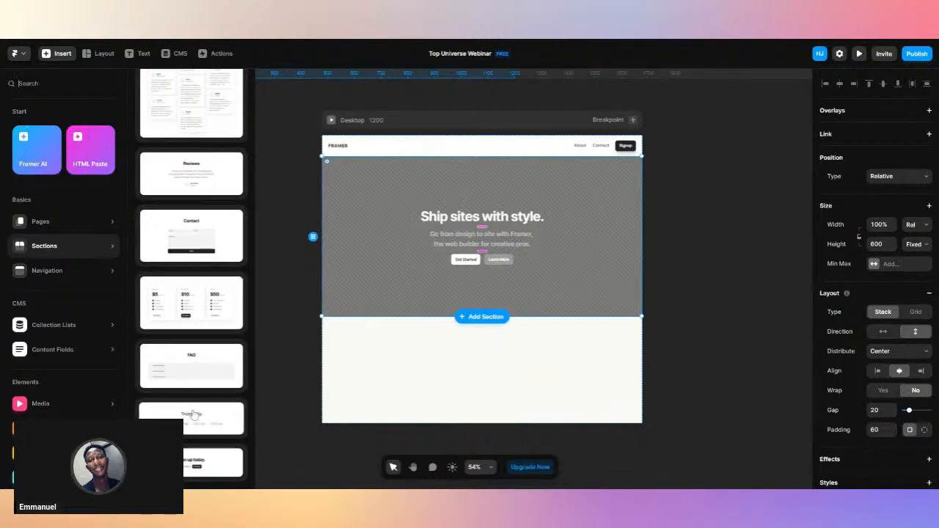
{"action": "left_click_drag", "start_coordinate": [192, 414], "coordinate": [475, 358]}
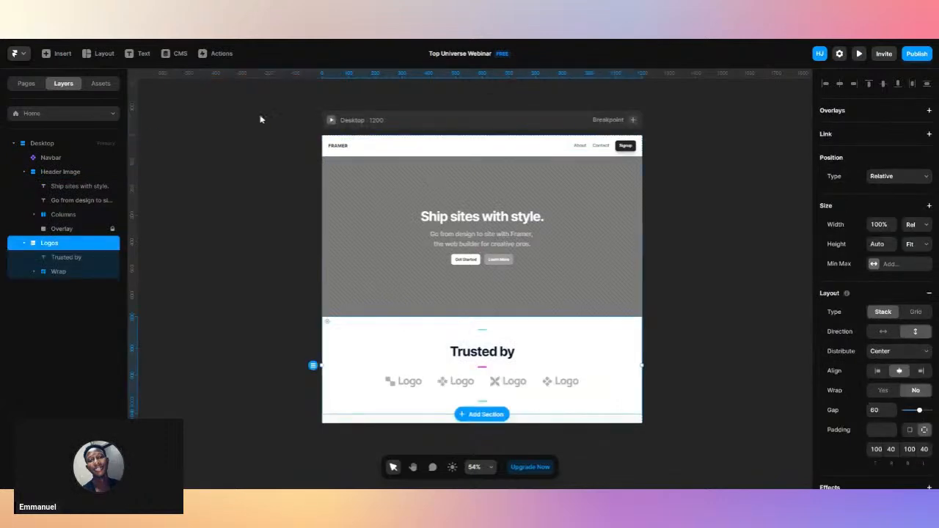
Insert the prebuilt blog section with three image cards and Read More buttons below the "Trusted by" section.
{"action": "left_click", "coordinate": [64, 55]}
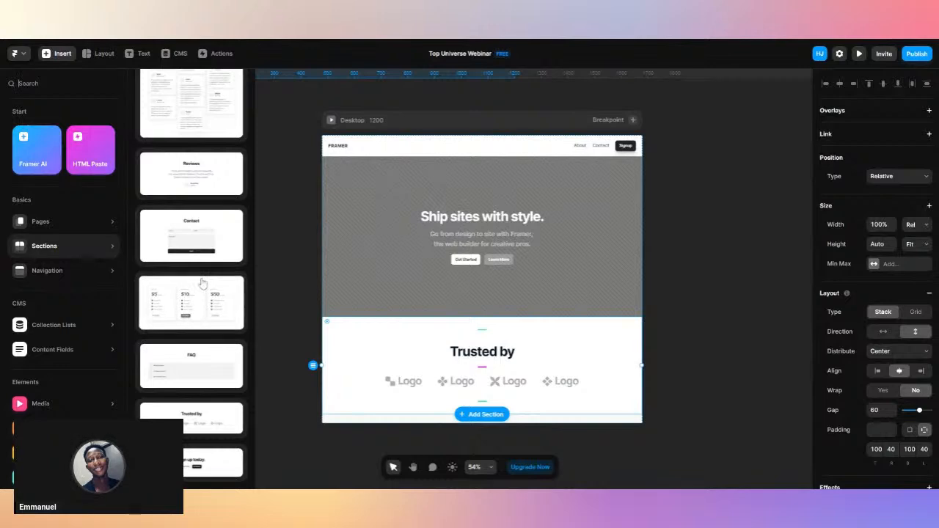
{"action": "scroll", "coordinate": [204, 283], "scroll_direction": "down", "scroll_amount": 5}
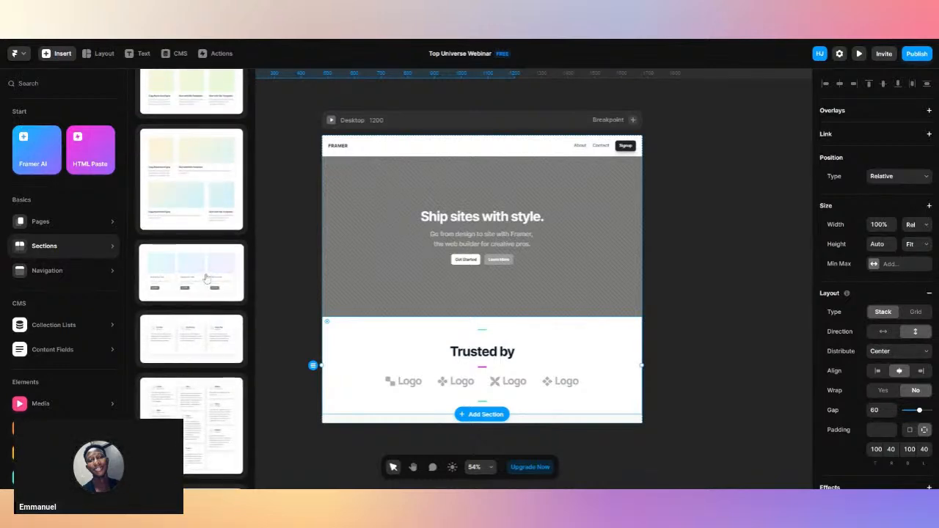
{"action": "left_click_drag", "start_coordinate": [206, 277], "coordinate": [477, 423]}
{"action": "scroll", "coordinate": [476, 423], "scroll_direction": "down", "scroll_amount": 5}
{"action": "scroll", "coordinate": [529, 126], "scroll_direction": "up", "scroll_amount": 2}
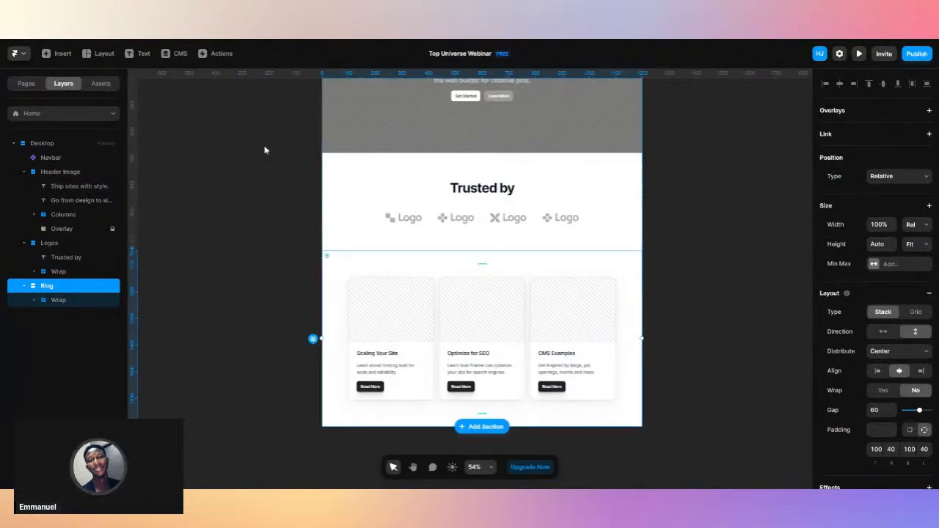
Insert the prebuilt single-quote Reviews section below the blog cards.
{"action": "left_click", "coordinate": [63, 54]}
{"action": "scroll", "coordinate": [189, 273], "scroll_direction": "up", "scroll_amount": 1}
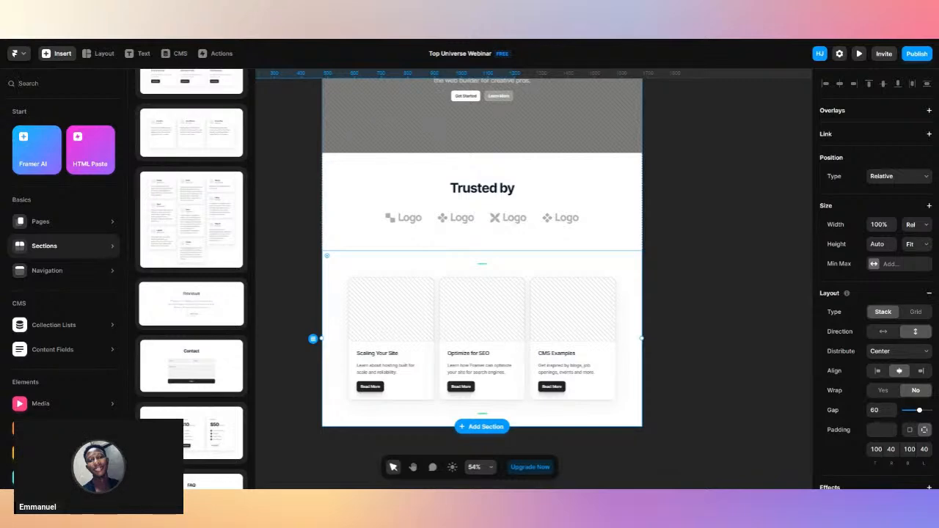
{"action": "left_click_drag", "start_coordinate": [191, 304], "coordinate": [444, 423]}
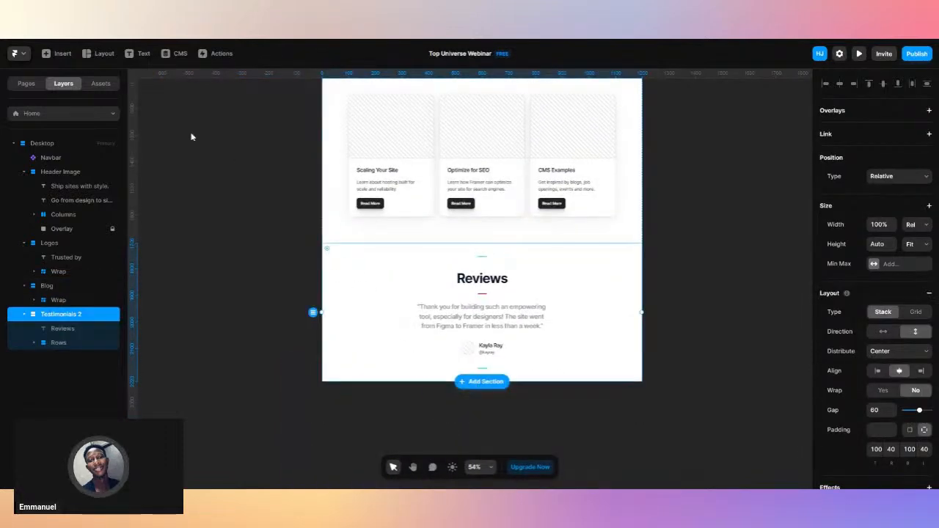
Insert the prebuilt FAQ section below the Reviews section.
{"action": "left_click", "coordinate": [59, 52]}
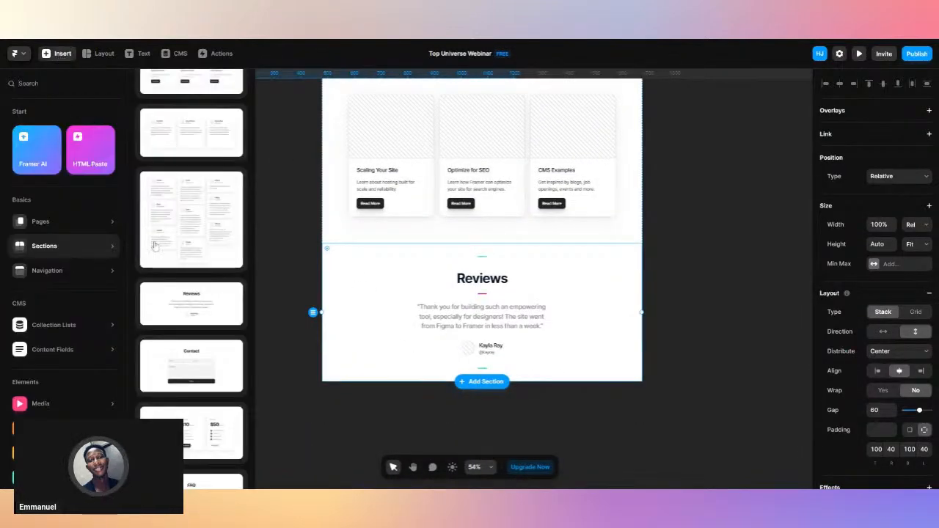
{"action": "scroll", "coordinate": [174, 326], "scroll_direction": "down", "scroll_amount": 3}
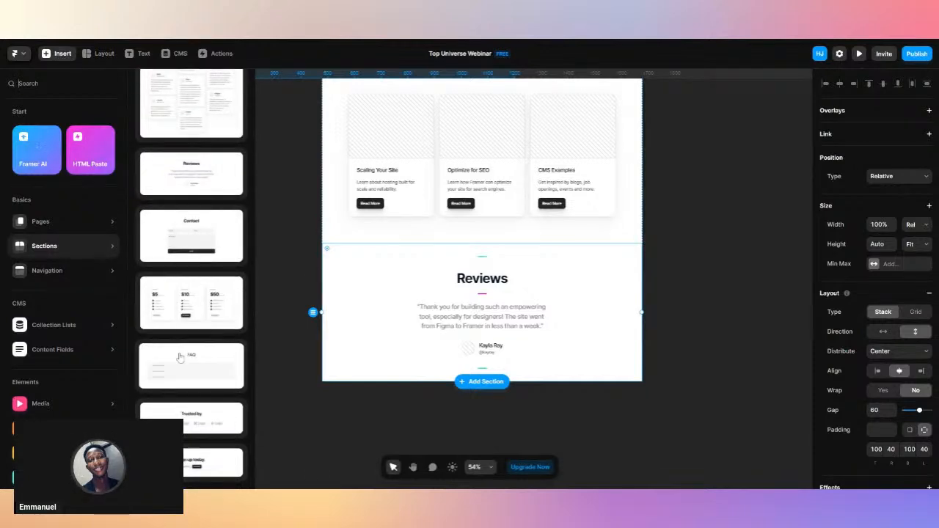
{"action": "left_click_drag", "start_coordinate": [179, 357], "coordinate": [478, 377]}
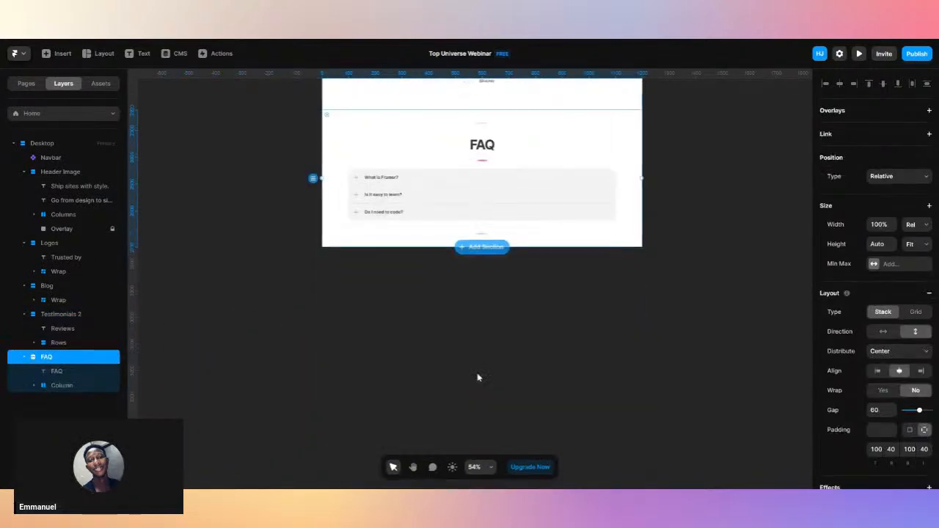
Add the white prebuilt footer at the end of the page, below the FAQ section.
{"action": "left_click", "coordinate": [59, 54]}
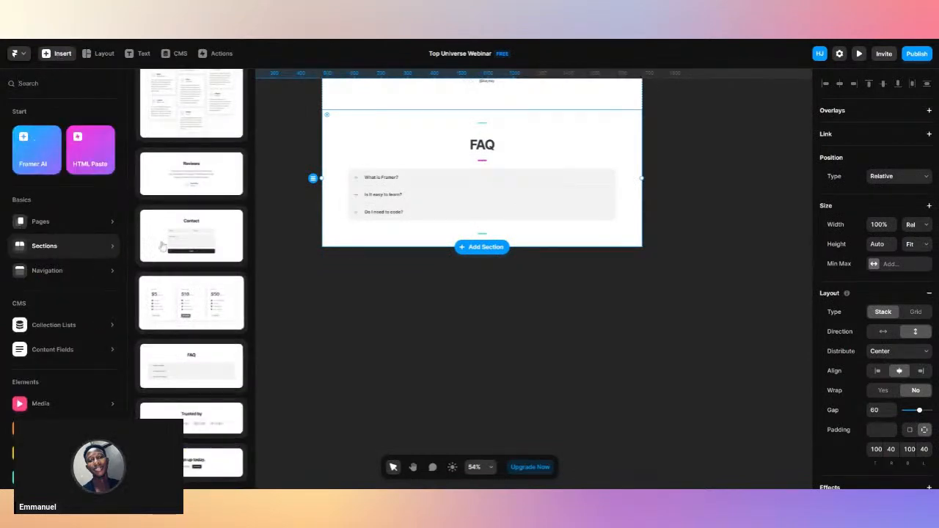
{"action": "left_click", "coordinate": [80, 277]}
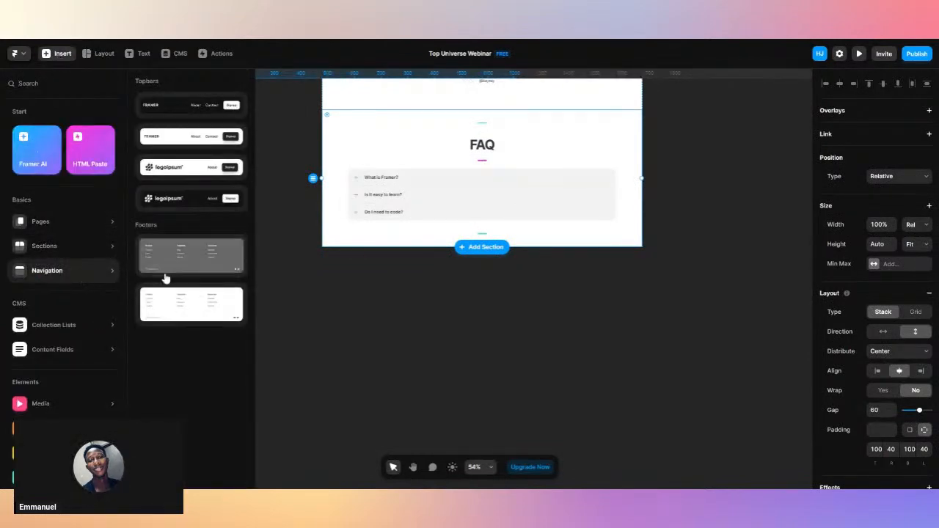
{"action": "left_click_drag", "start_coordinate": [171, 311], "coordinate": [476, 245]}
{"action": "scroll", "coordinate": [476, 246], "scroll_direction": "up", "scroll_amount": 15}
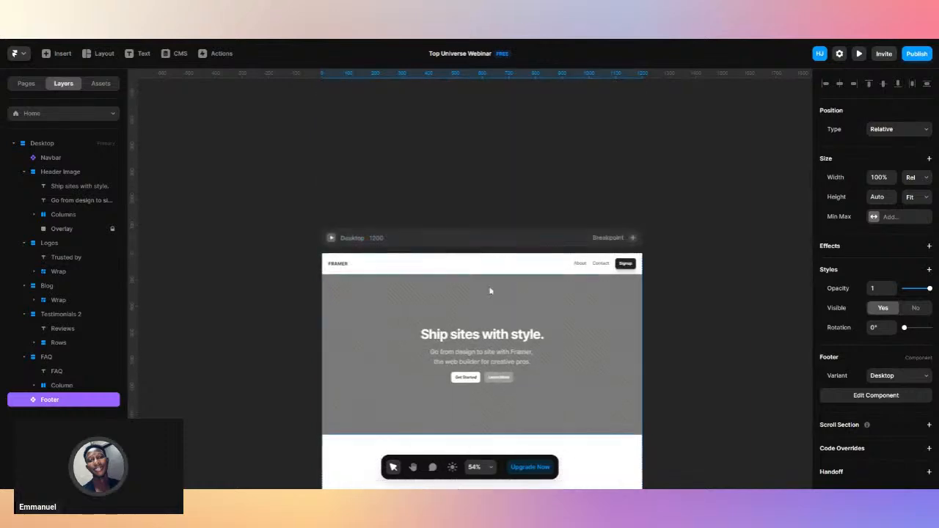
{"action": "scroll", "coordinate": [490, 289], "scroll_direction": "down", "scroll_amount": 5}
{"action": "scroll", "coordinate": [490, 289], "scroll_direction": "up", "scroll_amount": 3}
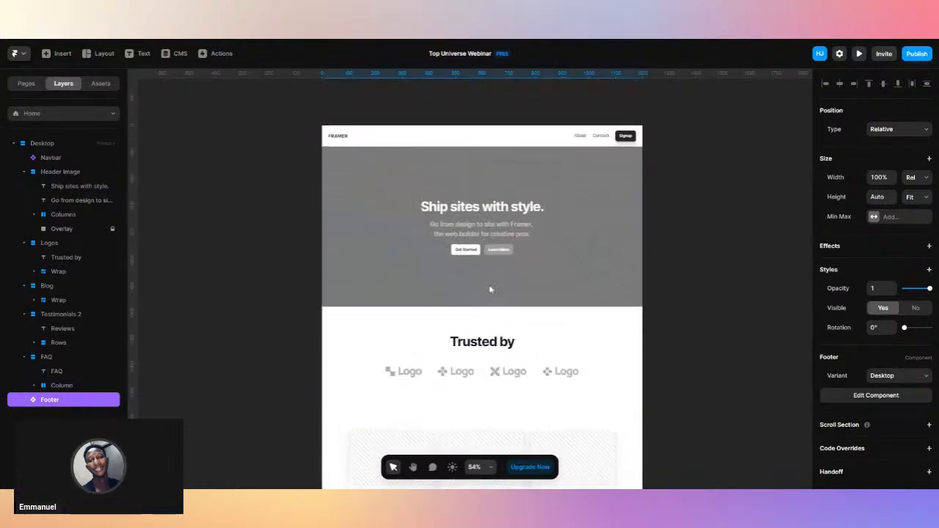
Open the header section's image fill settings, look at the Unsplash photo picker and return to the fill options.
{"action": "double_click", "coordinate": [562, 253]}
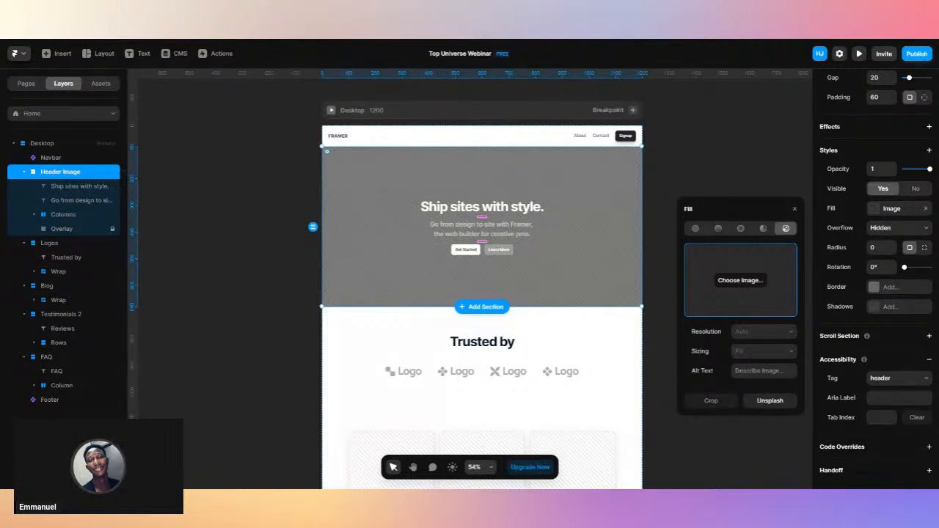
{"action": "left_click", "coordinate": [771, 401]}
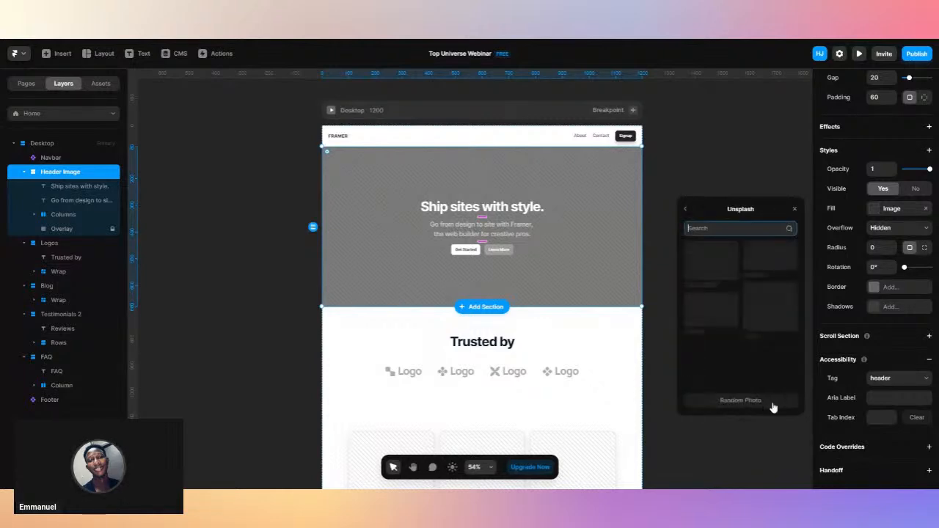
{"action": "left_click", "coordinate": [685, 210]}
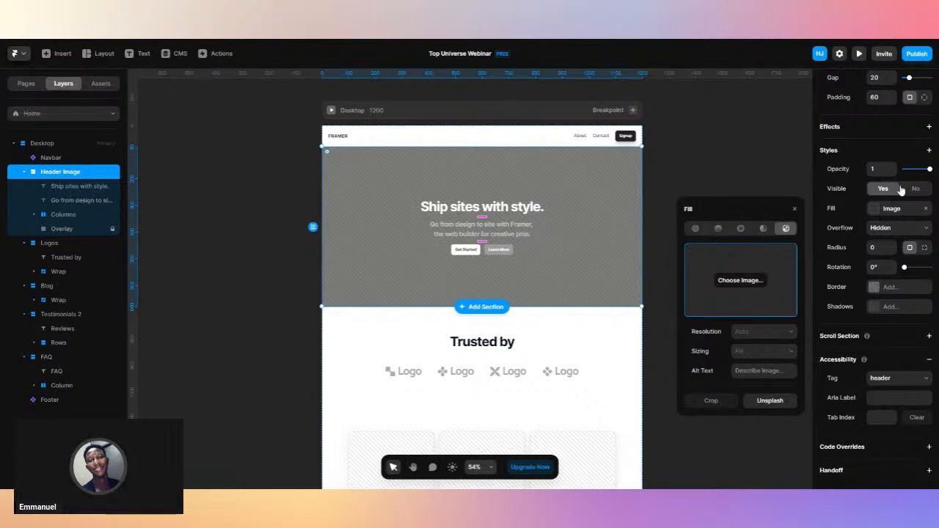
Examine the header section's position, size, layout, style and accessibility properties.
{"action": "scroll", "coordinate": [899, 193], "scroll_direction": "up", "scroll_amount": 5}
{"action": "scroll", "coordinate": [901, 191], "scroll_direction": "down", "scroll_amount": 6}
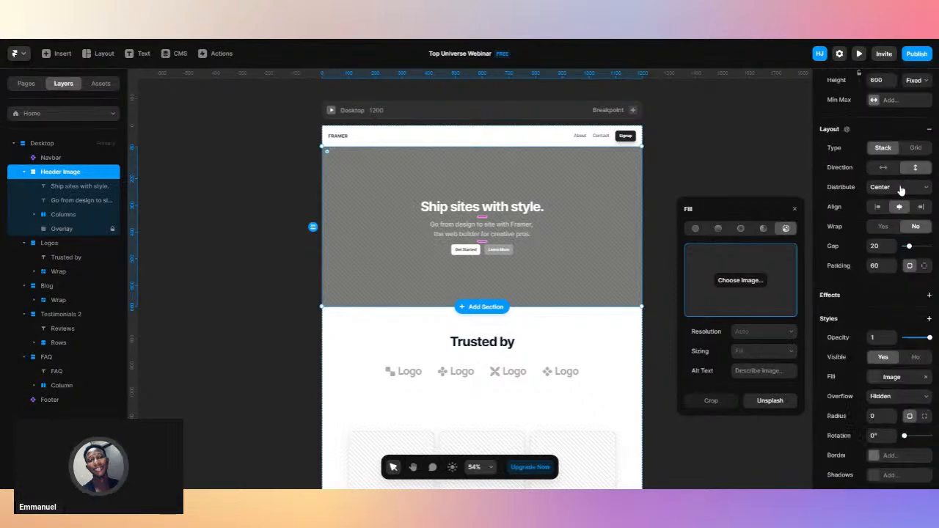
{"action": "scroll", "coordinate": [901, 191], "scroll_direction": "up", "scroll_amount": 6}
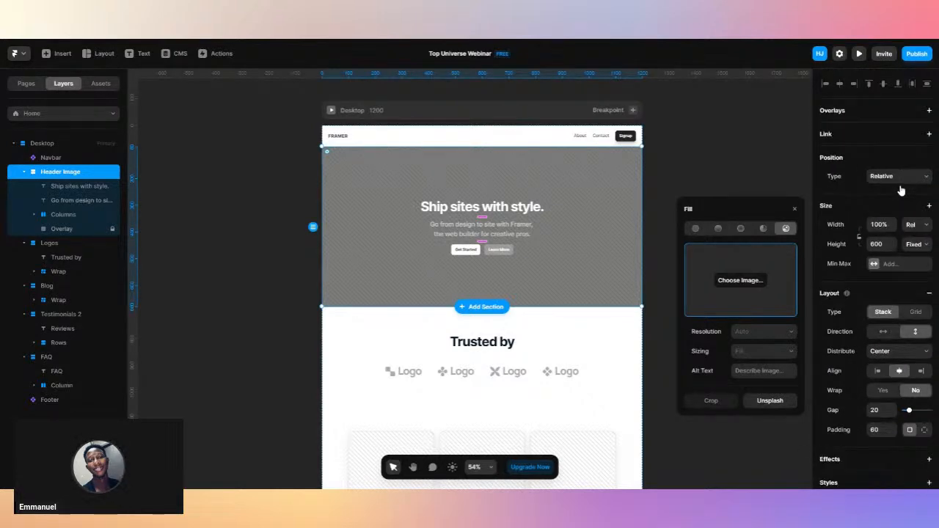
{"action": "scroll", "coordinate": [901, 191], "scroll_direction": "down", "scroll_amount": 5}
{"action": "scroll", "coordinate": [901, 191], "scroll_direction": "up", "scroll_amount": 5}
{"action": "scroll", "coordinate": [873, 279], "scroll_direction": "down", "scroll_amount": 3}
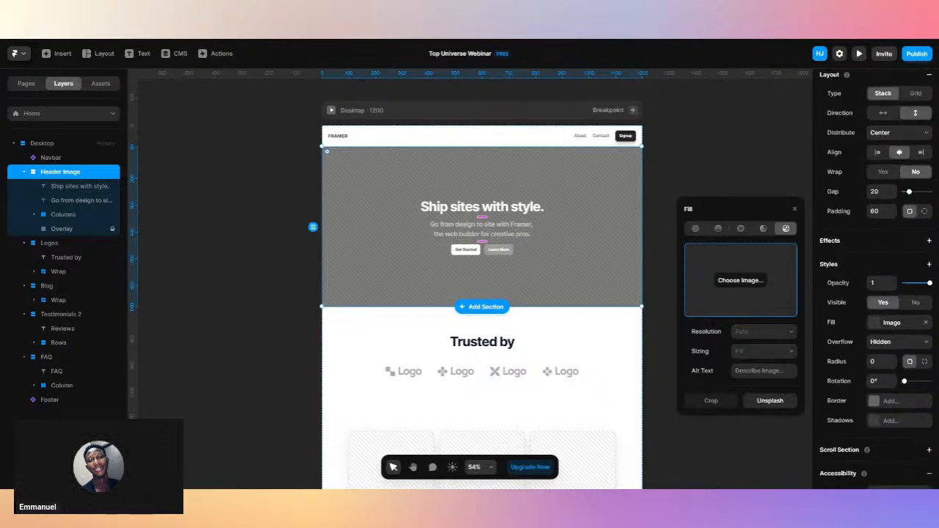
{"action": "scroll", "coordinate": [873, 230], "scroll_direction": "down", "scroll_amount": 2}
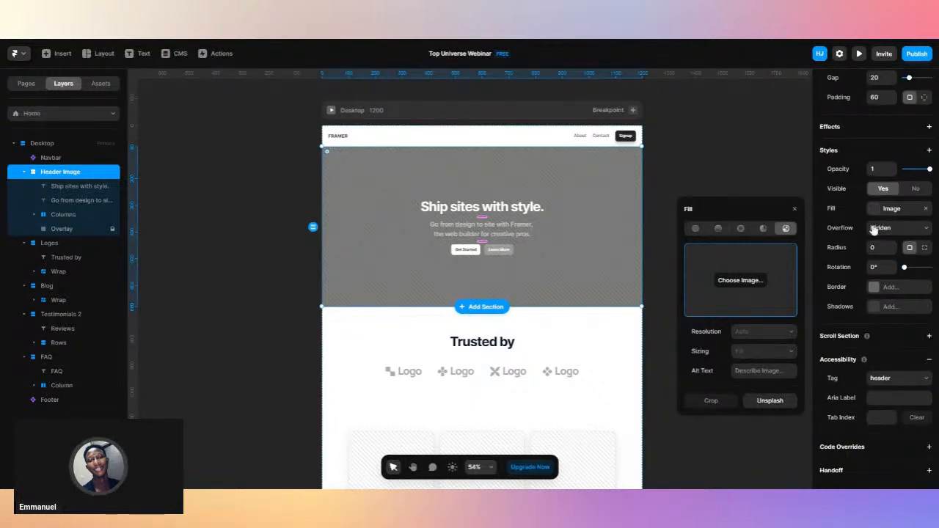
{"action": "scroll", "coordinate": [873, 230], "scroll_direction": "up", "scroll_amount": 4}
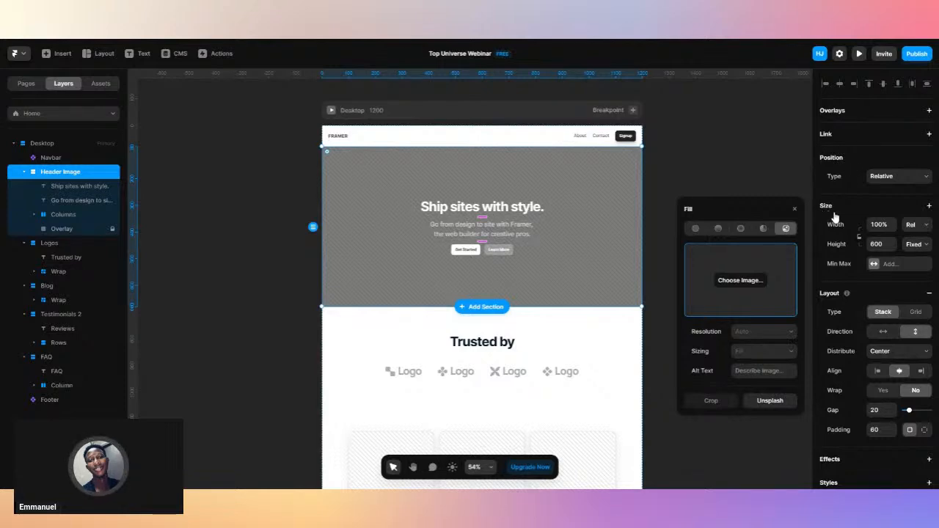
{"action": "scroll", "coordinate": [833, 220], "scroll_direction": "down", "scroll_amount": 1}
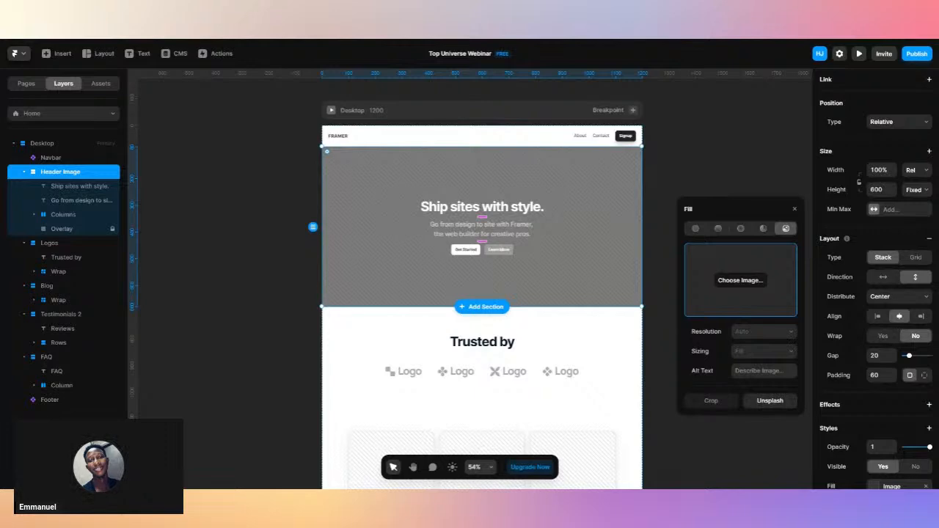
{"action": "scroll", "coordinate": [851, 293], "scroll_direction": "down", "scroll_amount": 3}
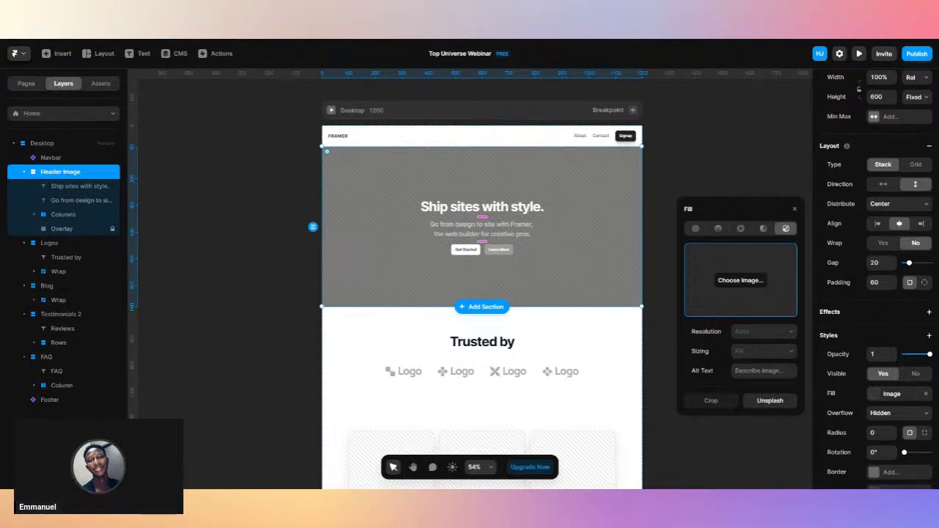
{"action": "scroll", "coordinate": [850, 316], "scroll_direction": "down", "scroll_amount": 2}
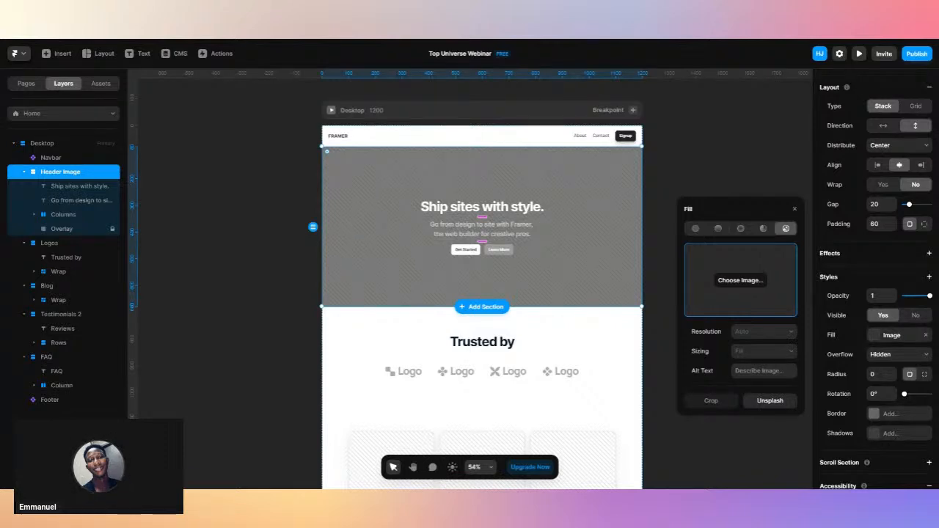
{"action": "scroll", "coordinate": [848, 386], "scroll_direction": "down", "scroll_amount": 1}
{"action": "scroll", "coordinate": [851, 382], "scroll_direction": "down", "scroll_amount": 3}
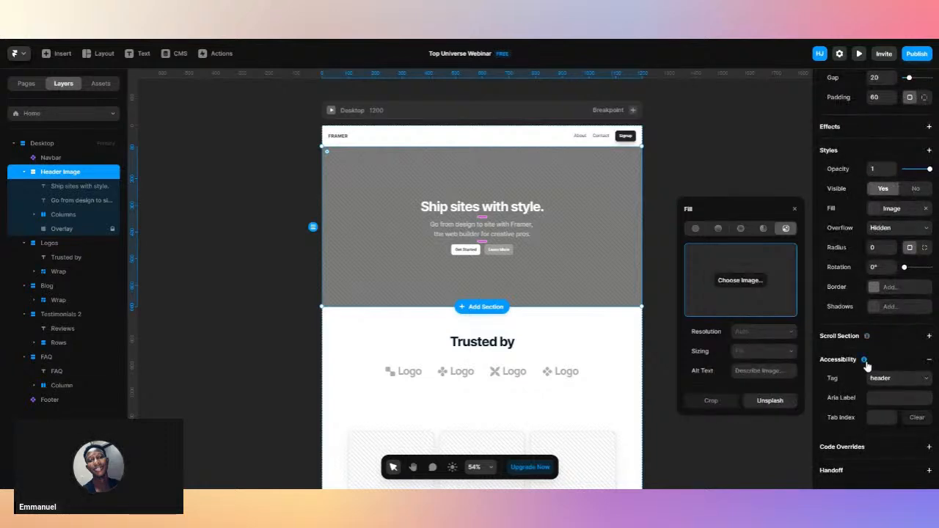
{"action": "mouse_move", "coordinate": [865, 361]}
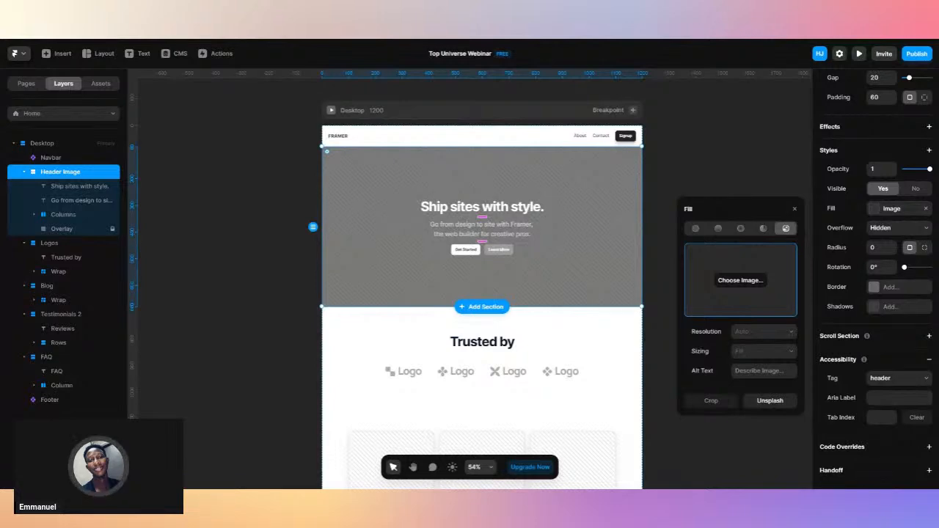
Search Unsplash for "Watch" and fill the header section with the photo of the white-dial watch on black.
{"action": "left_click", "coordinate": [768, 401]}
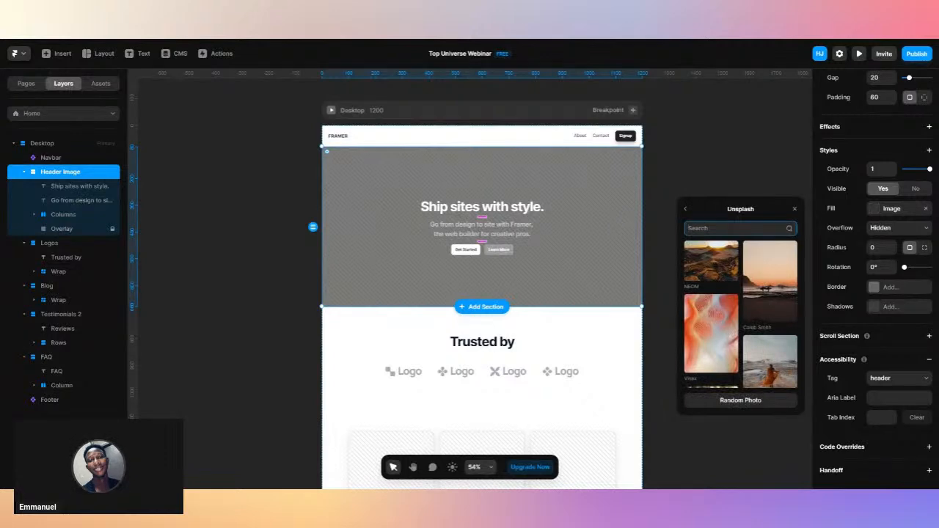
{"action": "type", "text": "Watch"}
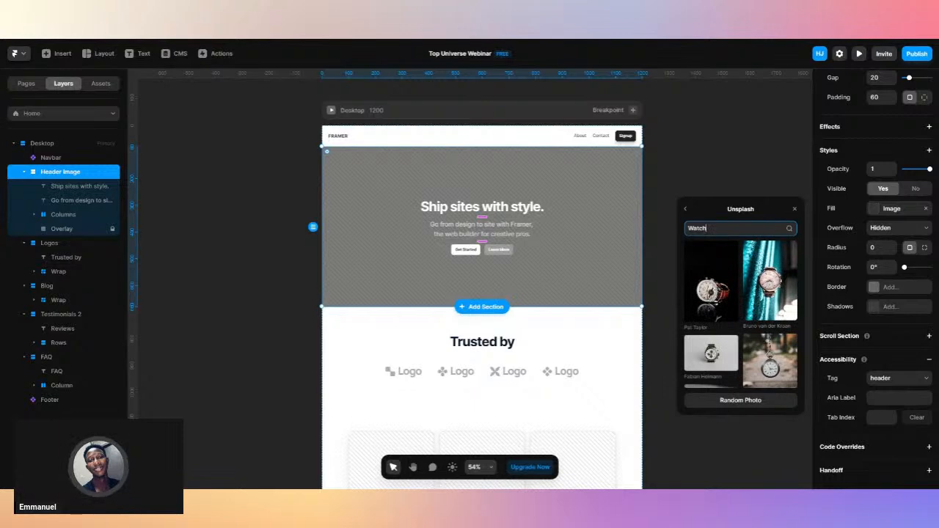
{"action": "left_click", "coordinate": [710, 288]}
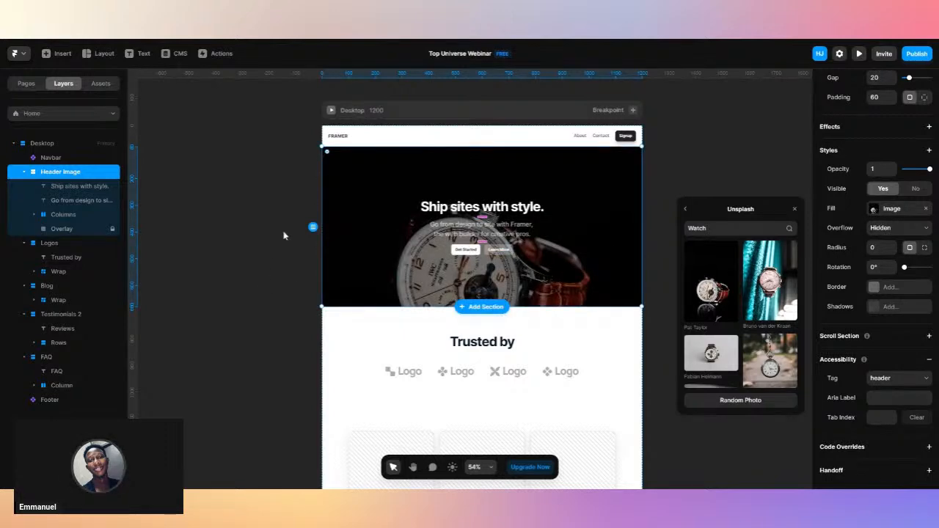
Open the navbar component for editing and change the Desktop variant's FRAMER brand text to "TimeHarbour".
{"action": "left_click", "coordinate": [336, 142]}
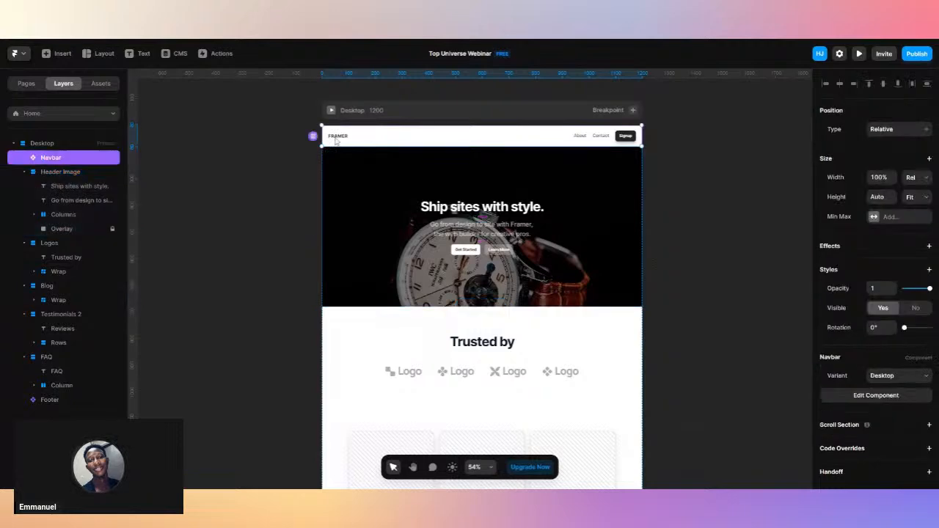
{"action": "double_click", "coordinate": [336, 142]}
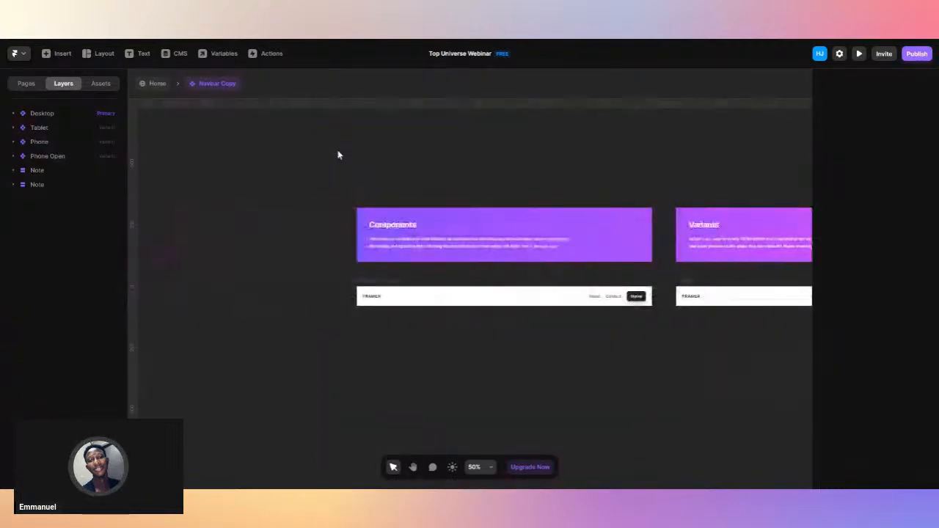
{"action": "left_click", "coordinate": [372, 305]}
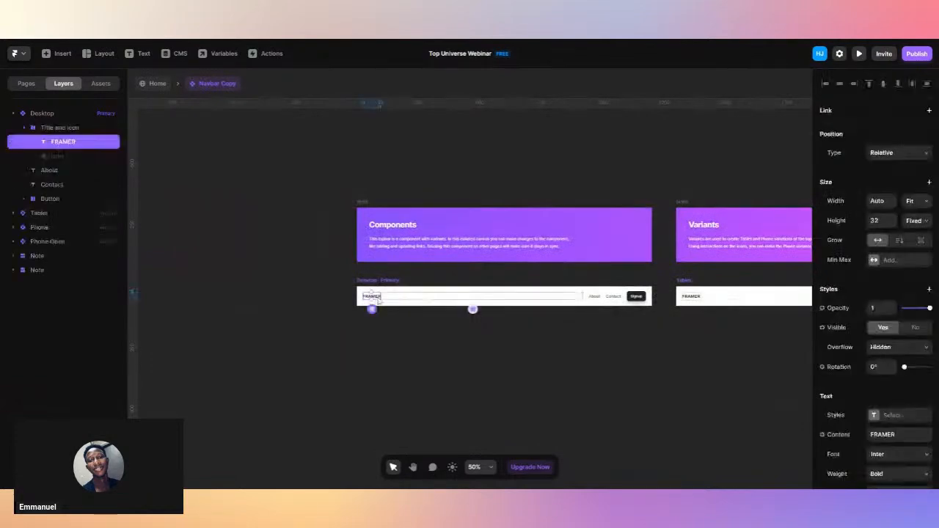
{"action": "scroll", "coordinate": [378, 301], "scroll_direction": "up", "scroll_amount": 3}
{"action": "scroll", "coordinate": [380, 302], "scroll_direction": "right", "scroll_amount": 2}
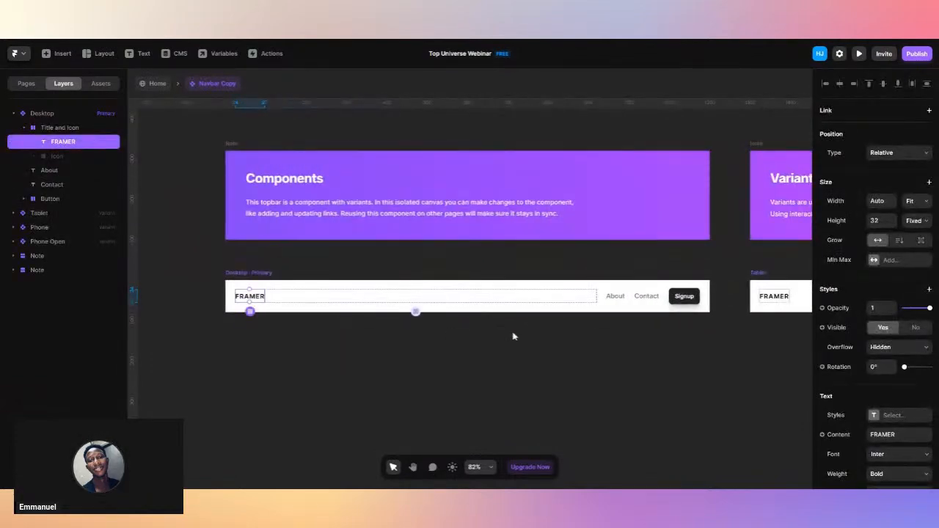
{"action": "left_click", "coordinate": [884, 435]}
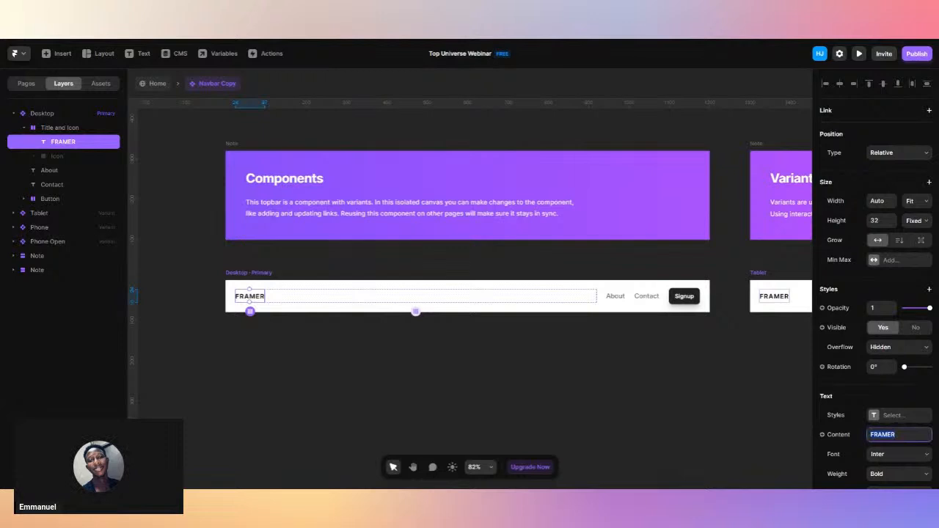
{"action": "type", "text": "Time H"}
{"action": "key", "text": "BackSpace"}
{"action": "key", "text": "BackSpace"}
{"action": "type", "text": "Hab"}
{"action": "key", "text": "BackSpace"}
{"action": "type", "text": "rbour"}
{"action": "key", "text": "Return"}
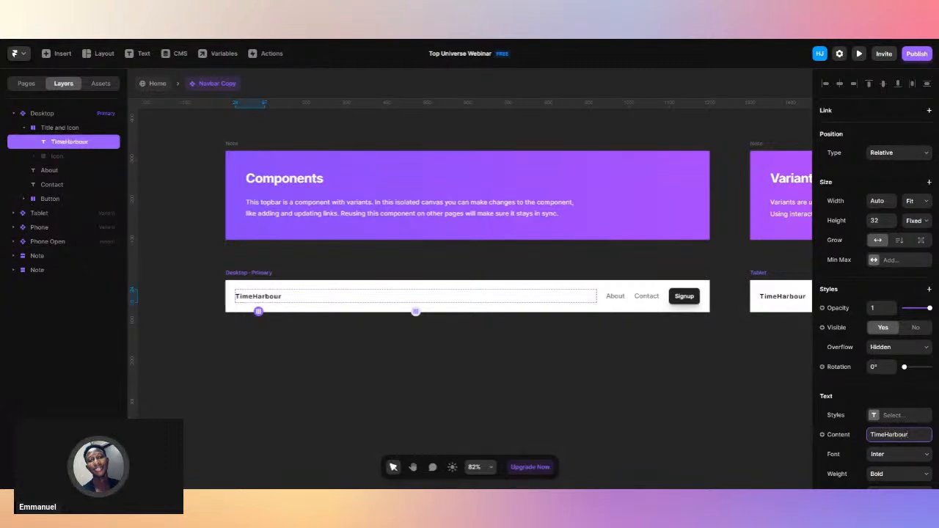
Set the font size of the navbar's brand text to 18 pixels.
{"action": "scroll", "coordinate": [889, 409], "scroll_direction": "down", "scroll_amount": 2}
{"action": "left_click", "coordinate": [877, 398]}
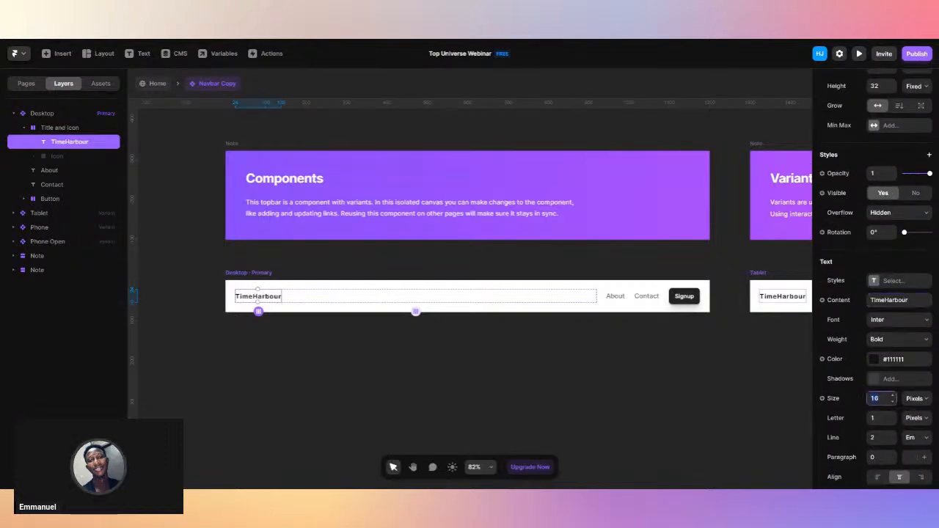
{"action": "type", "text": "18"}
{"action": "key", "text": "Return"}
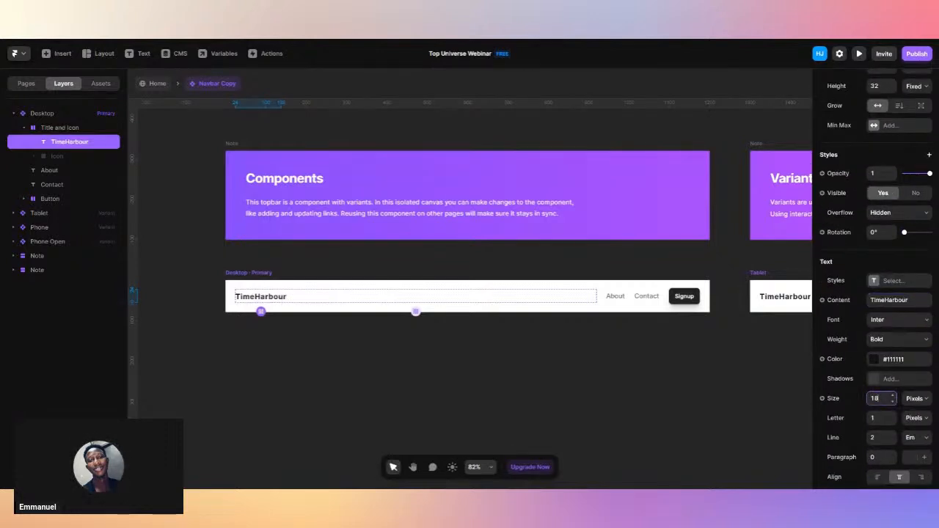
Change the navbar button's label from Signup to "Store" in the Desktop variant.
{"action": "left_click", "coordinate": [687, 297]}
{"action": "scroll", "coordinate": [874, 403], "scroll_direction": "down", "scroll_amount": 4}
{"action": "double_click", "coordinate": [880, 225]}
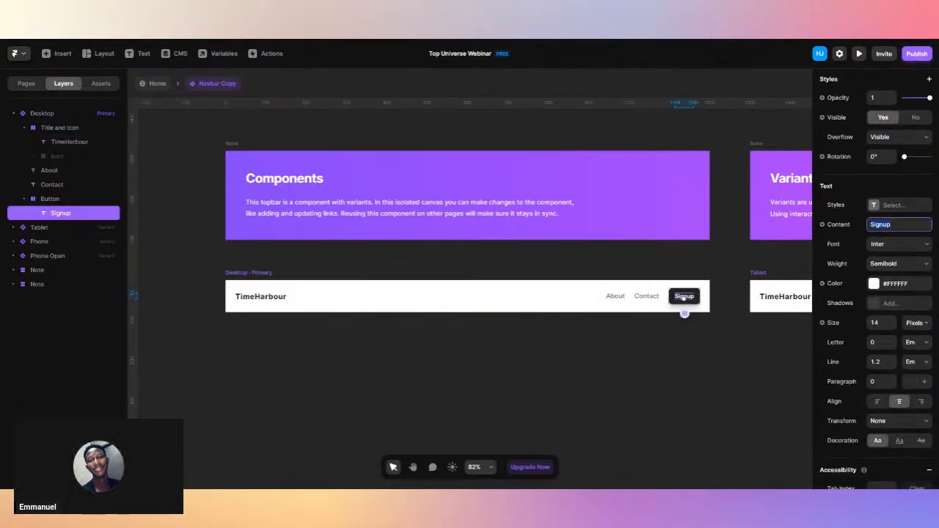
{"action": "type", "text": "Store"}
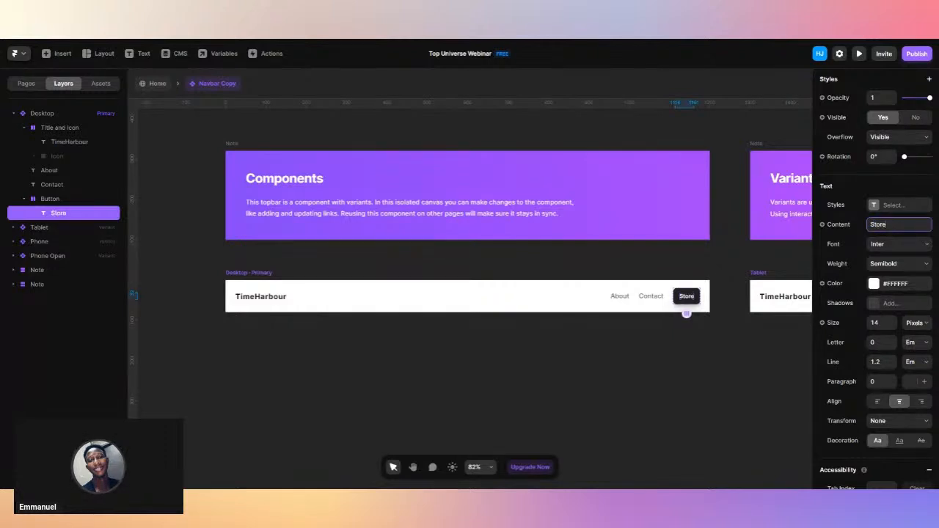
Set the font size of the navbar button's label to 16 pixels.
{"action": "scroll", "coordinate": [881, 308], "scroll_direction": "down", "scroll_amount": 3}
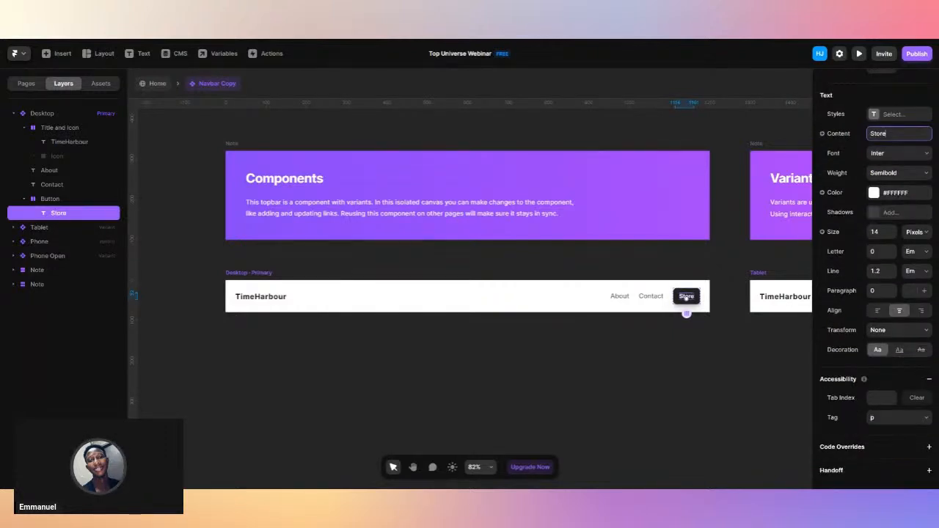
{"action": "scroll", "coordinate": [879, 352], "scroll_direction": "up", "scroll_amount": 9}
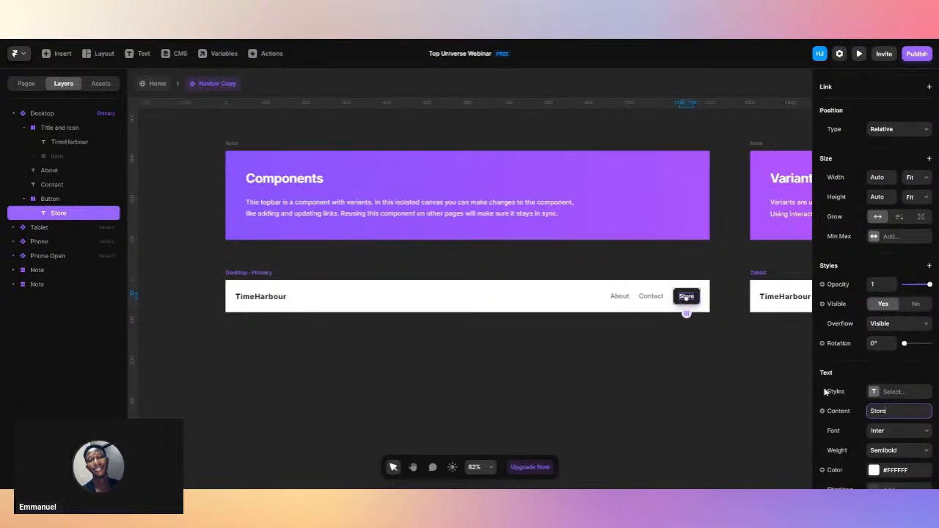
{"action": "scroll", "coordinate": [865, 411], "scroll_direction": "down", "scroll_amount": 5}
{"action": "left_click", "coordinate": [877, 324]}
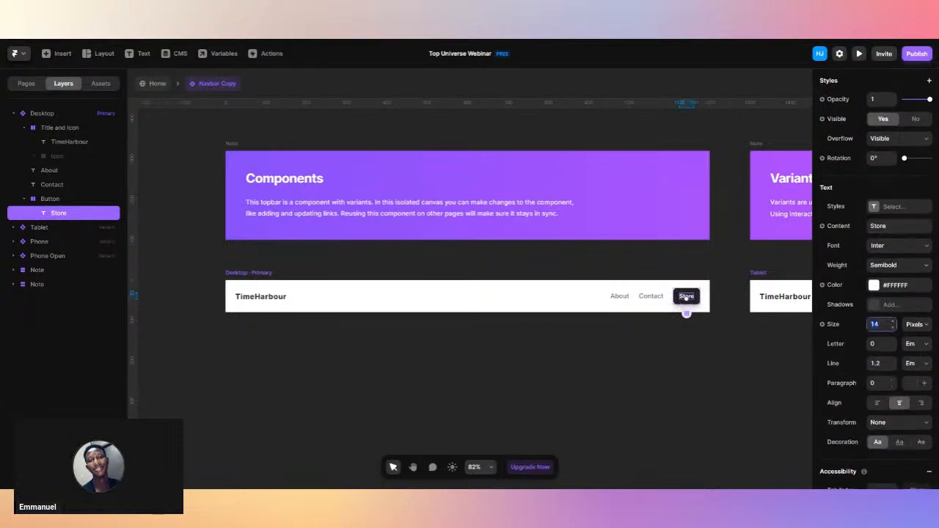
{"action": "type", "text": "16"}
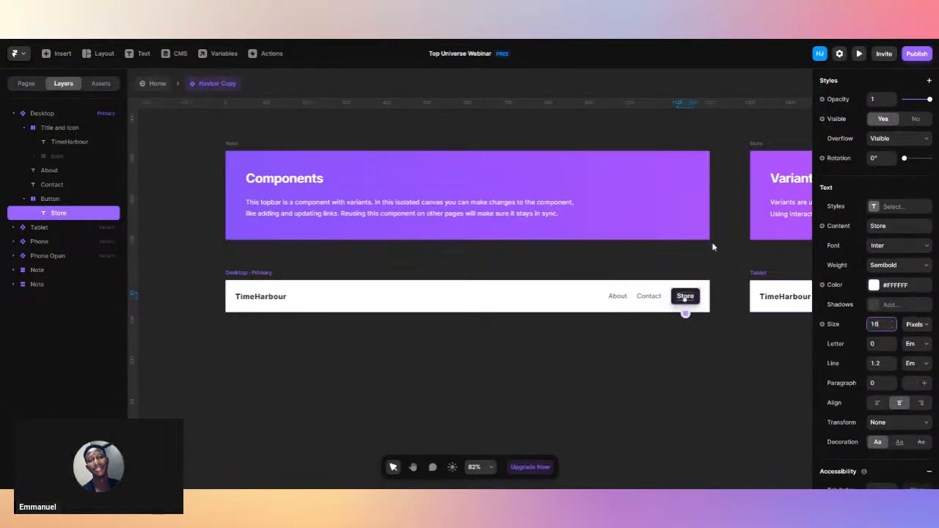
Set the navbar button's padding to 8 at the top and bottom and 24 at the left and right.
{"action": "left_click", "coordinate": [698, 298]}
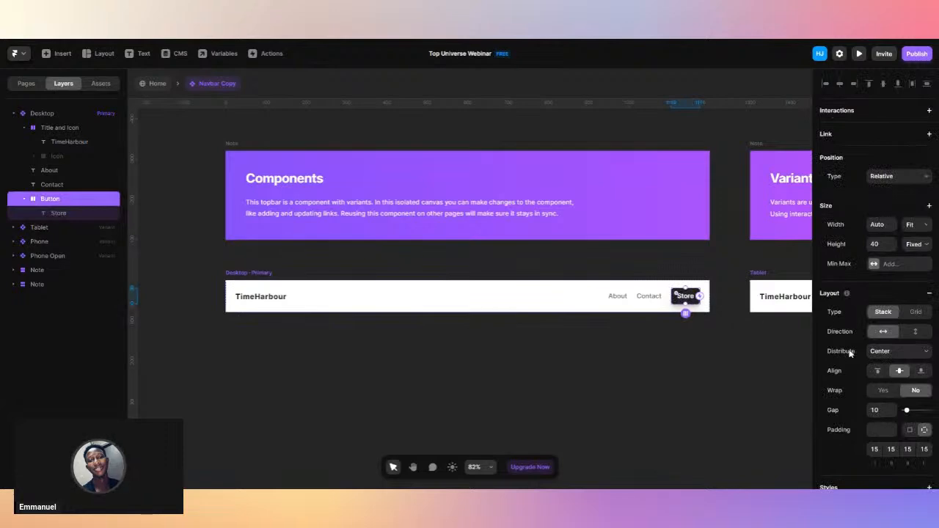
{"action": "scroll", "coordinate": [907, 409], "scroll_direction": "down", "scroll_amount": 3}
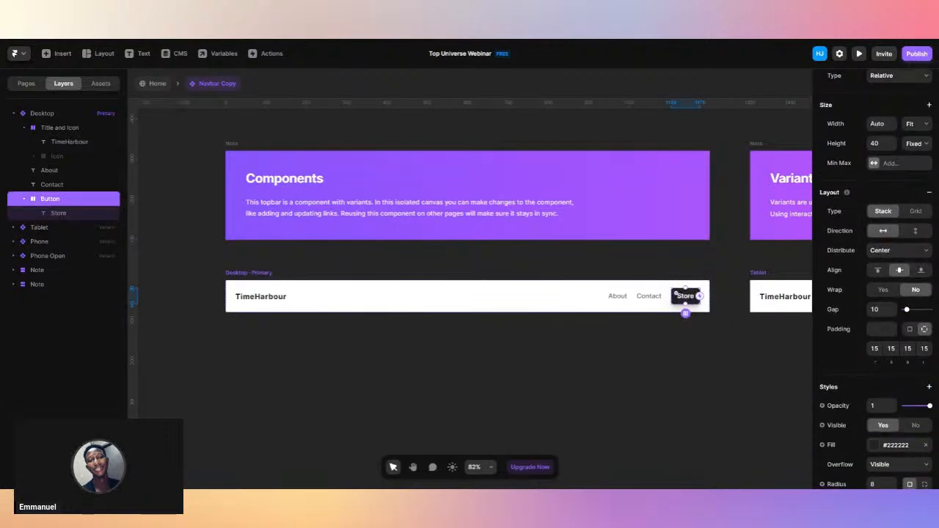
{"action": "left_click", "coordinate": [873, 349]}
{"action": "type", "text": "8"}
{"action": "left_click", "coordinate": [908, 348]}
{"action": "type", "text": "8"}
{"action": "left_click", "coordinate": [891, 349]}
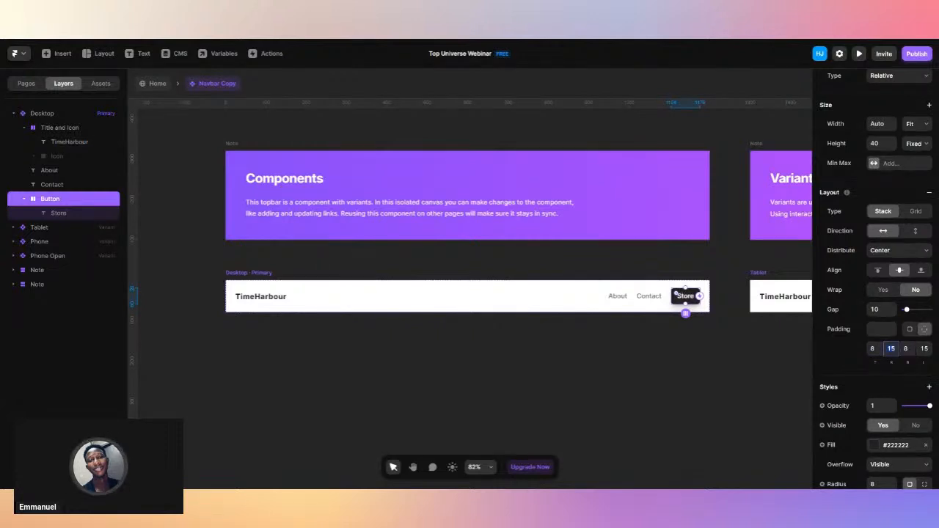
{"action": "type", "text": "24"}
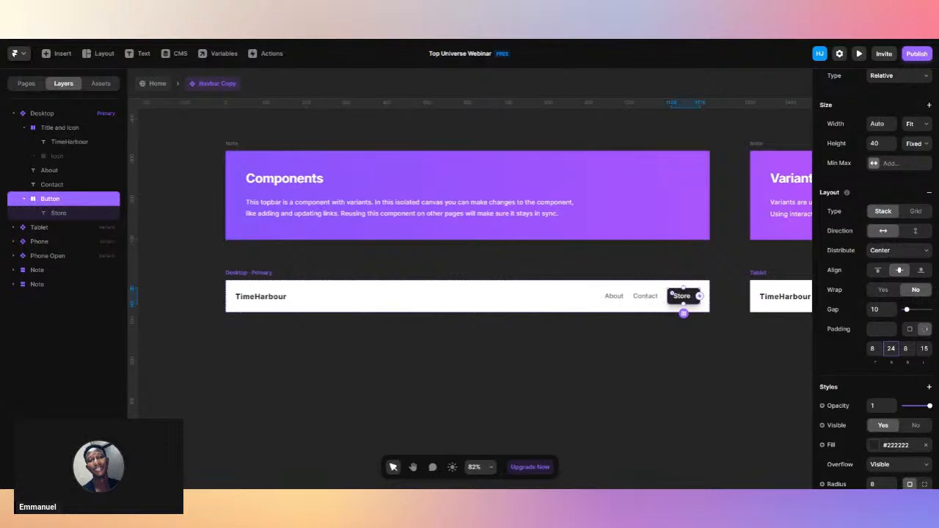
{"action": "left_click", "coordinate": [924, 349]}
{"action": "type", "text": "24"}
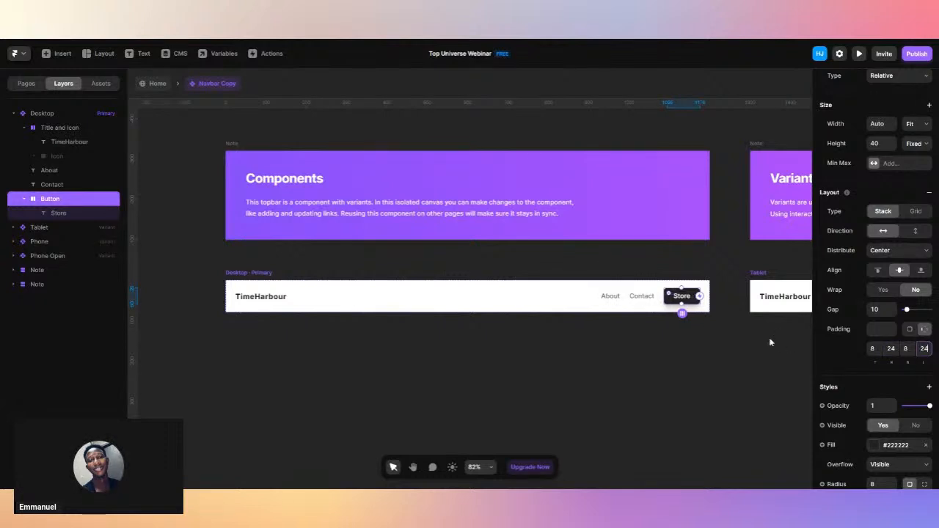
Set the gap in the navbar button's stack layout to 0.
{"action": "left_click", "coordinate": [874, 309]}
{"action": "type", "text": "0"}
{"action": "key", "text": "Return"}
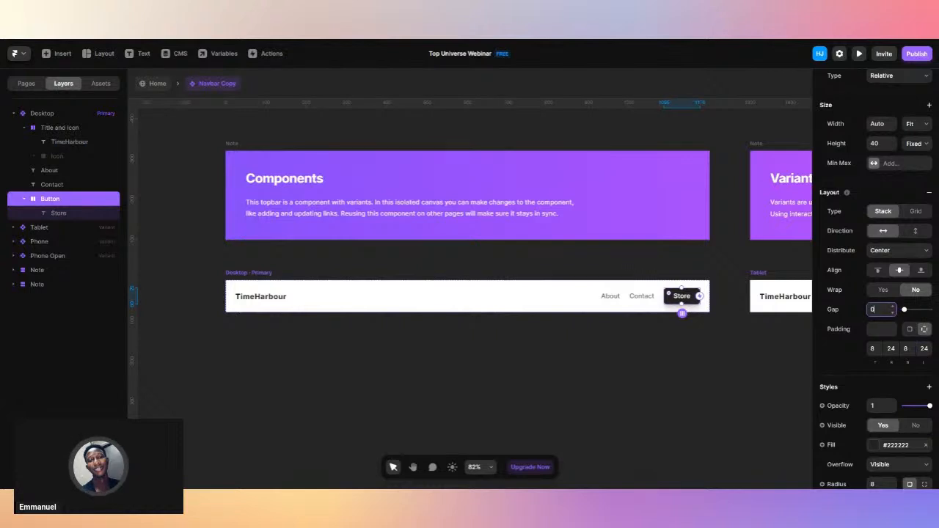
{"action": "key", "text": "Escape"}
Check the About and Contact links and the navbar's Tablet, Phone and Phone Open variants.
{"action": "left_click", "coordinate": [611, 297]}
{"action": "left_click", "coordinate": [641, 297], "text": "shift"}
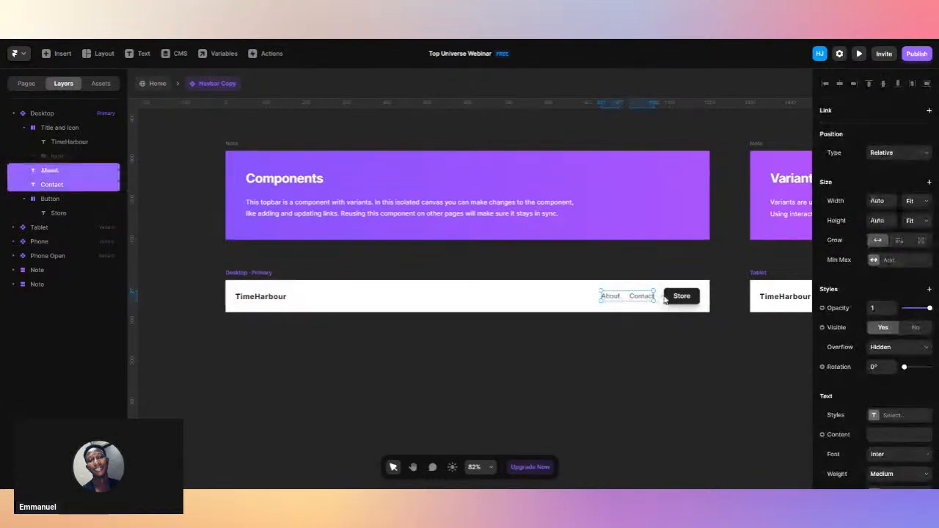
{"action": "key", "text": "Escape"}
{"action": "scroll", "coordinate": [571, 321], "scroll_direction": "right", "scroll_amount": 3}
{"action": "scroll", "coordinate": [571, 321], "scroll_direction": "right", "scroll_amount": 10}
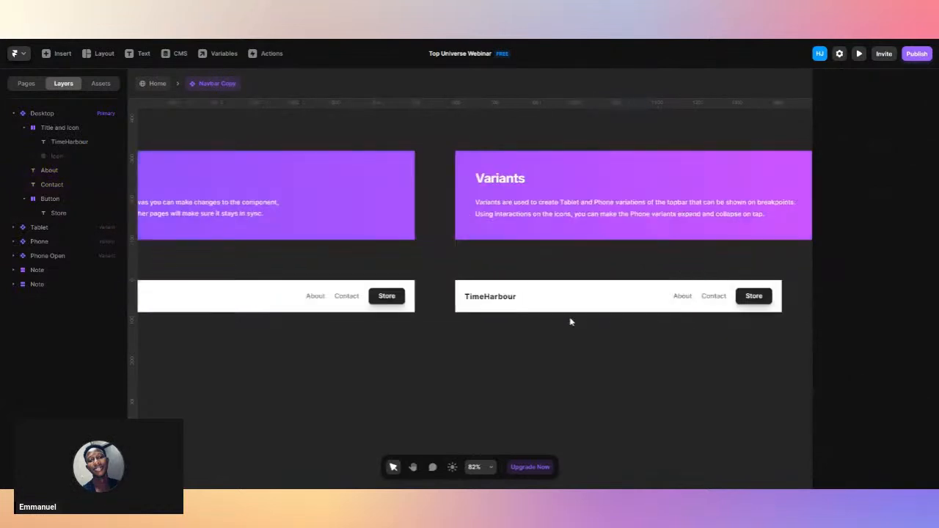
{"action": "scroll", "coordinate": [510, 323], "scroll_direction": "right", "scroll_amount": 12}
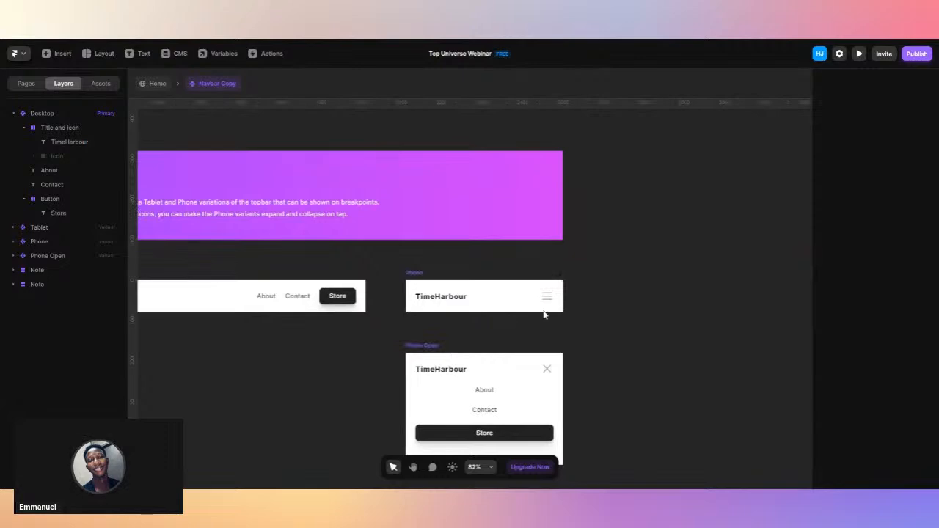
{"action": "scroll", "coordinate": [531, 316], "scroll_direction": "left", "scroll_amount": 13}
{"action": "scroll", "coordinate": [533, 318], "scroll_direction": "left", "scroll_amount": 8}
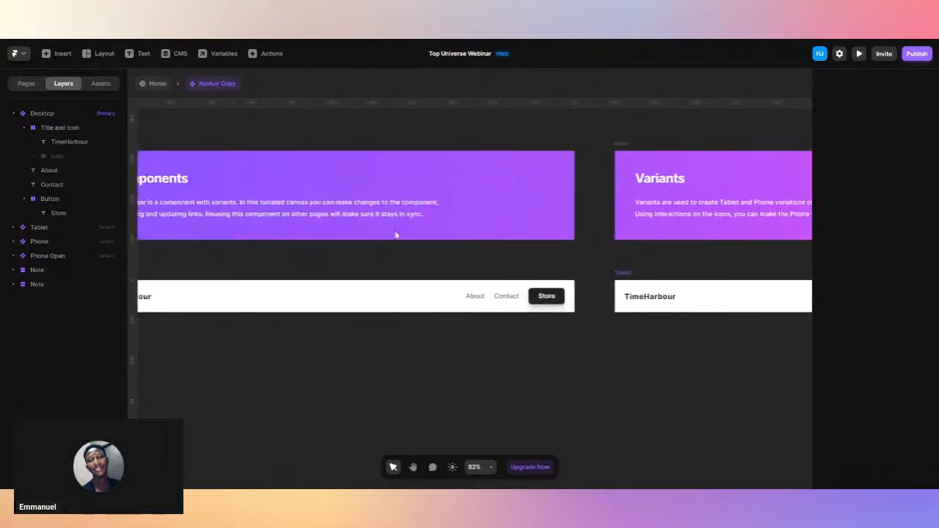
Return to the Home page and examine the edited navbar together with the header section.
{"action": "left_click", "coordinate": [157, 84]}
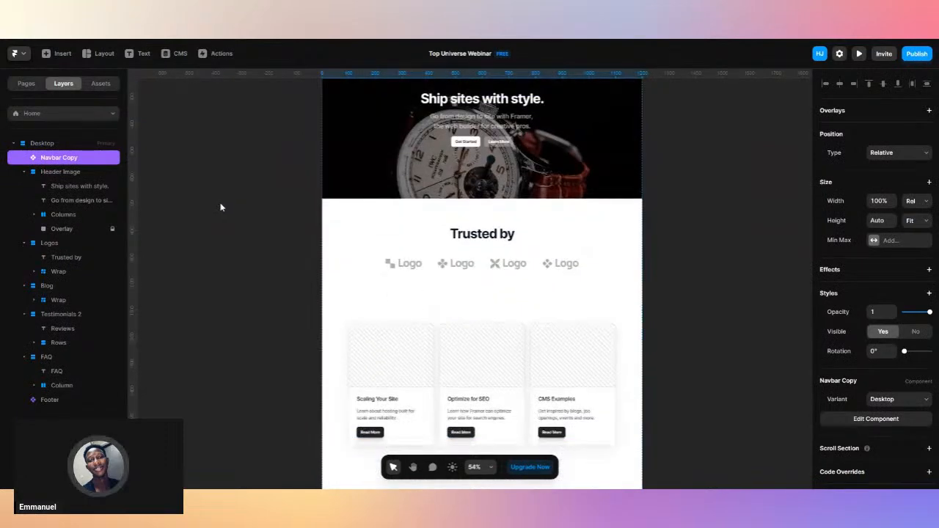
{"action": "scroll", "coordinate": [222, 205], "scroll_direction": "up", "scroll_amount": 6}
{"action": "scroll", "coordinate": [220, 206], "scroll_direction": "right", "scroll_amount": 5}
{"action": "scroll", "coordinate": [221, 207], "scroll_direction": "left", "scroll_amount": 5}
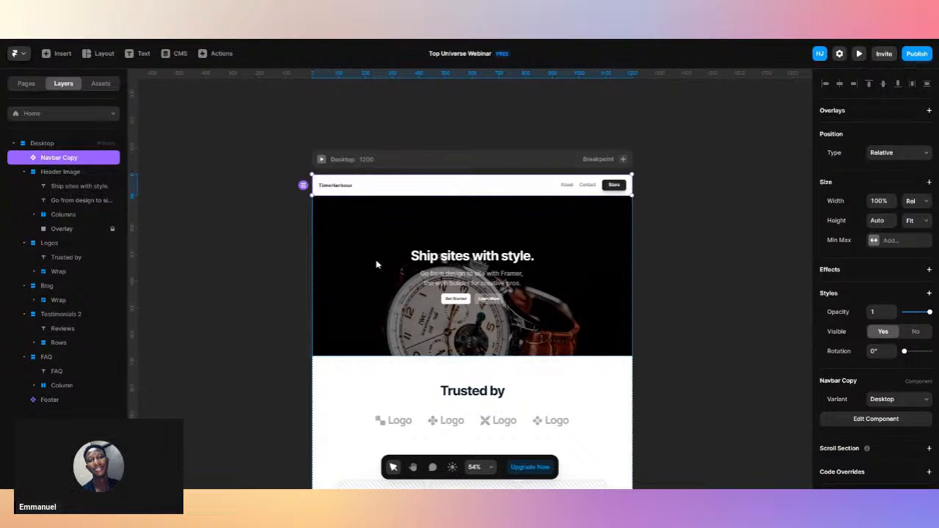
{"action": "scroll", "coordinate": [376, 264], "scroll_direction": "up", "scroll_amount": 3, "text": "ctrl"}
{"action": "scroll", "coordinate": [376, 264], "scroll_direction": "down", "scroll_amount": 2}
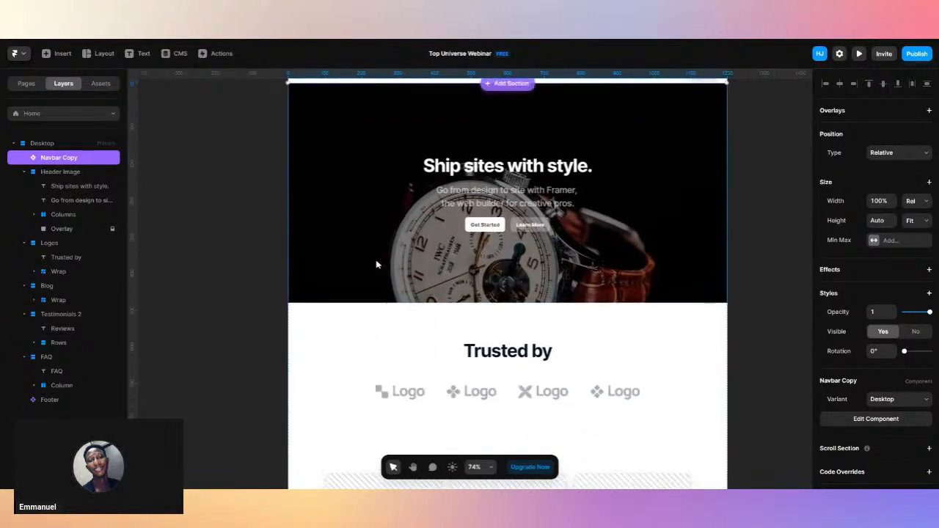
{"action": "scroll", "coordinate": [376, 264], "scroll_direction": "right", "scroll_amount": 2}
{"action": "scroll", "coordinate": [377, 264], "scroll_direction": "up", "scroll_amount": 2}
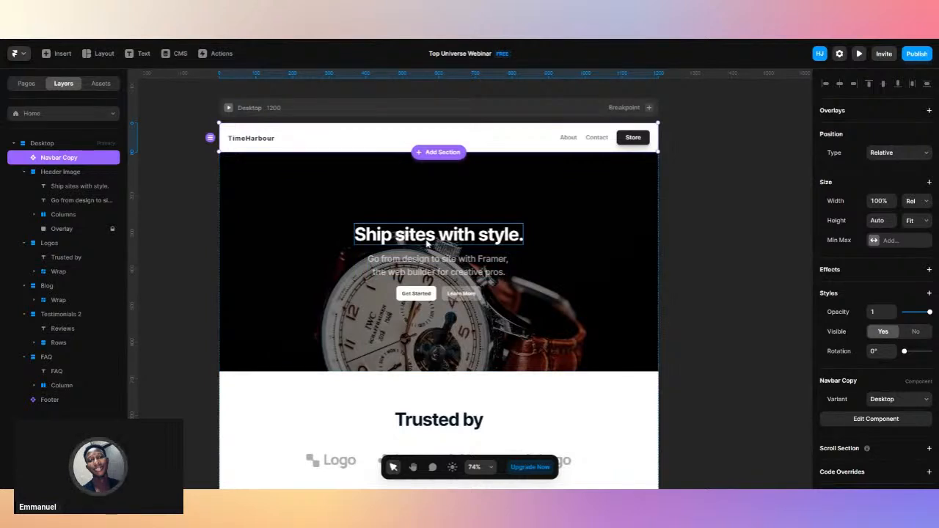
Replace the header heading with "time isn't just a measure; it's a statement. Set sail on your horological journey with us and make every moment count.".
{"action": "left_click", "coordinate": [428, 245]}
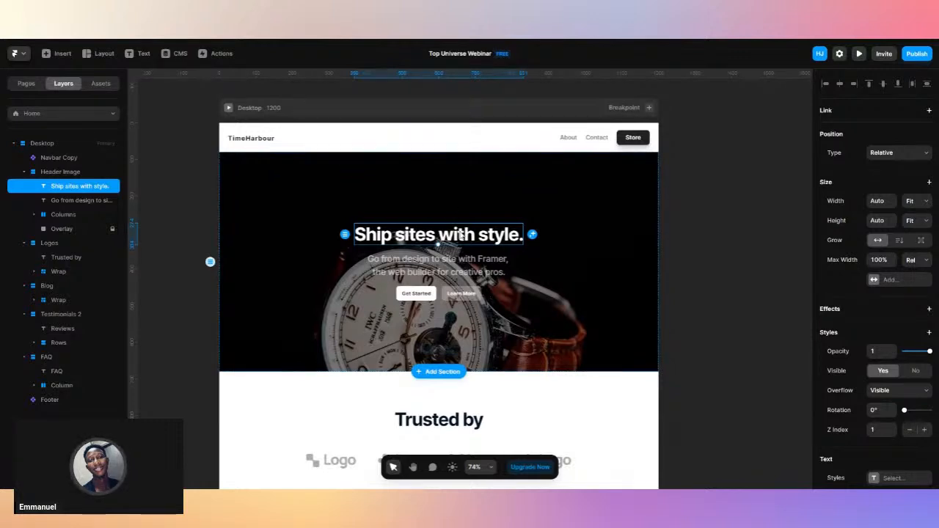
{"action": "double_click", "coordinate": [475, 235]}
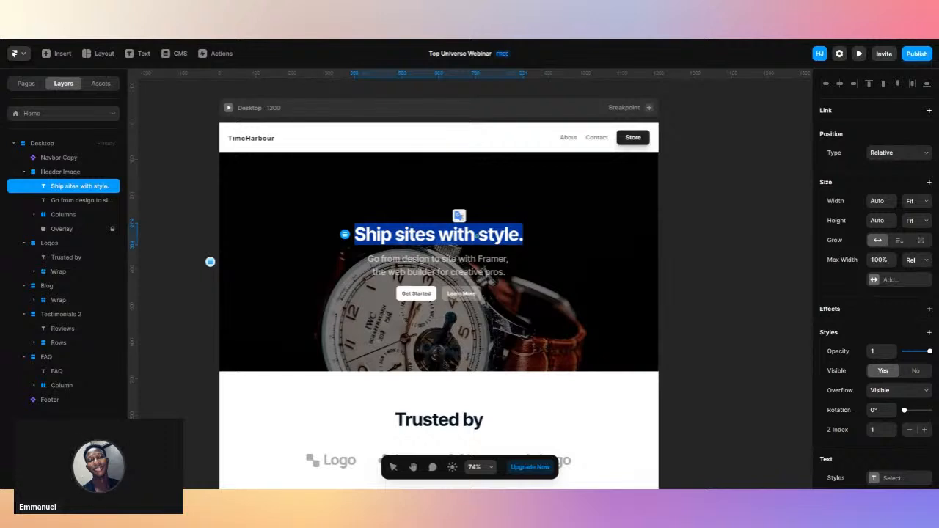
{"action": "type", "text": "time isn't just a measure; it's a statement. Set sail on your horological journey with us and make every moment count."}
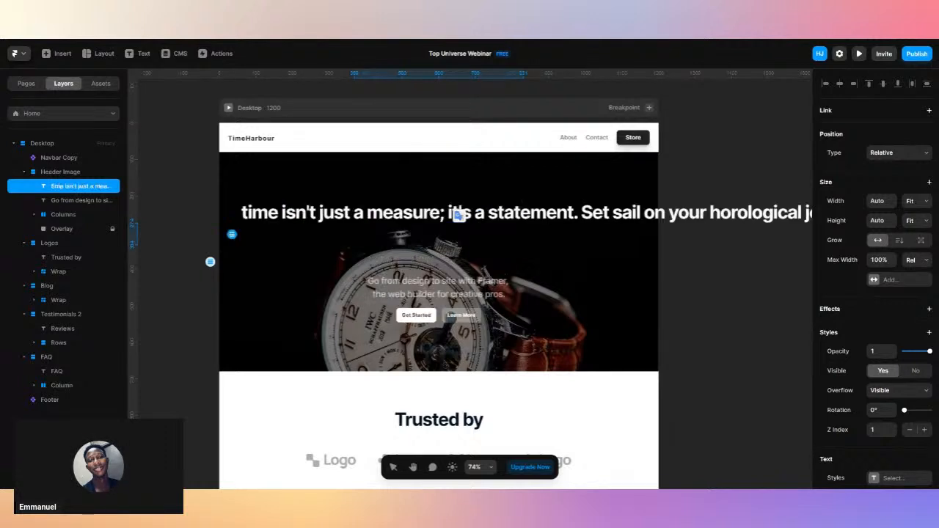
{"action": "key", "text": "Escape"}
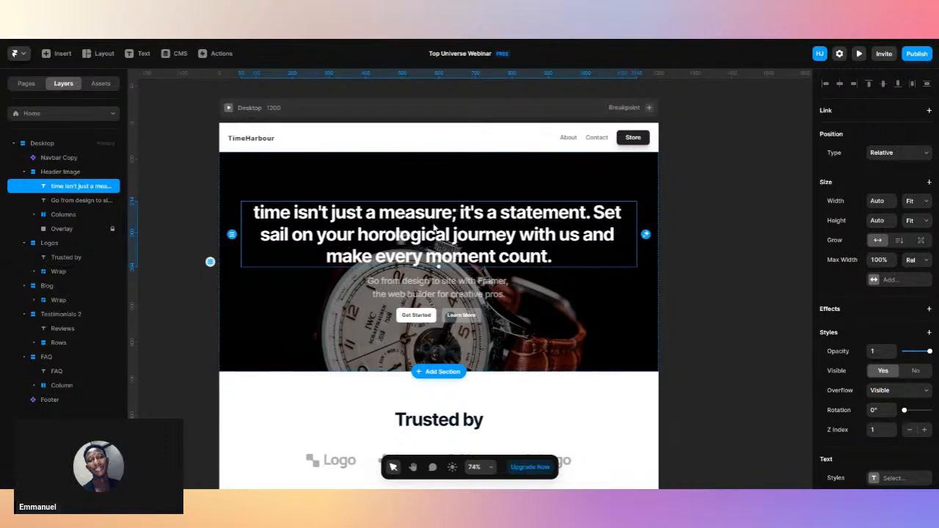
Replace the header heading with "Discover Timepieces That Define Your Style".
{"action": "double_click", "coordinate": [414, 212]}
{"action": "scroll", "coordinate": [844, 316], "scroll_direction": "down", "scroll_amount": 3}
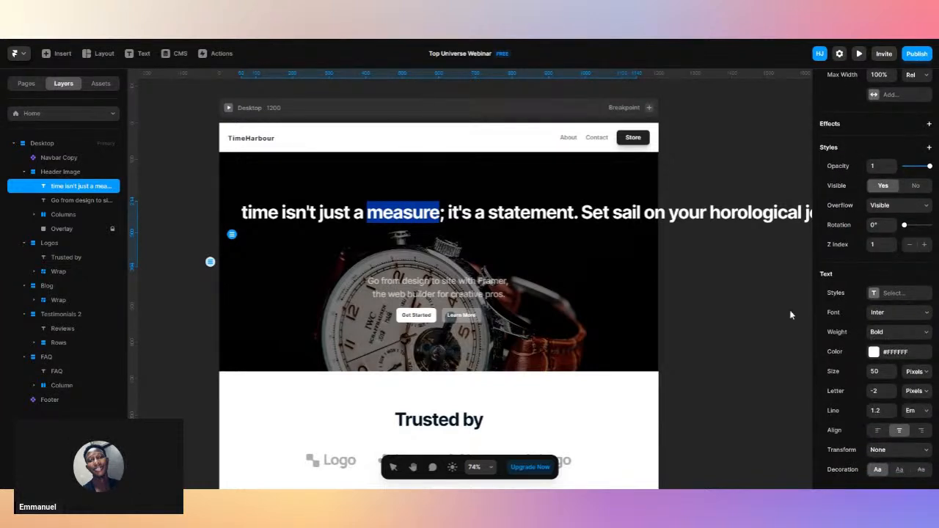
{"action": "left_click", "coordinate": [623, 213]}
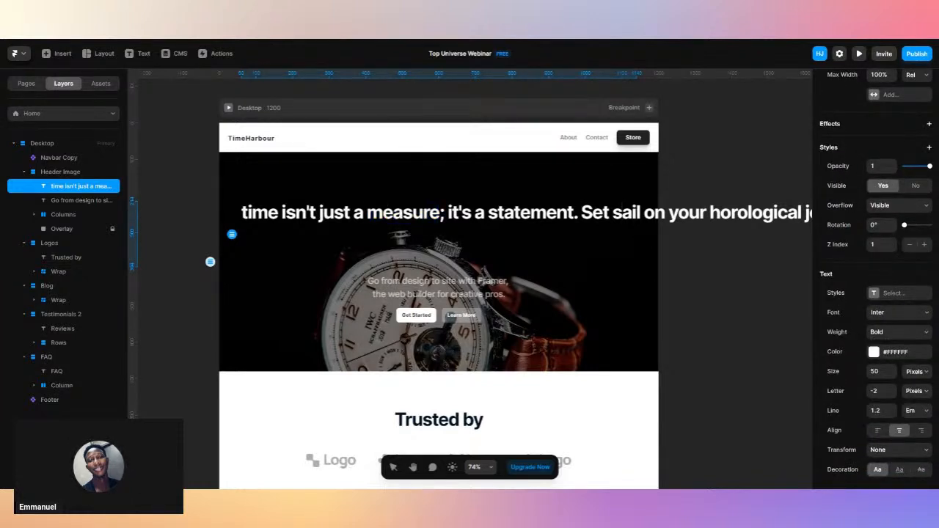
{"action": "key", "text": "ctrl+a"}
{"action": "type", "text": "Discover Timepieces That Define Your Style"}
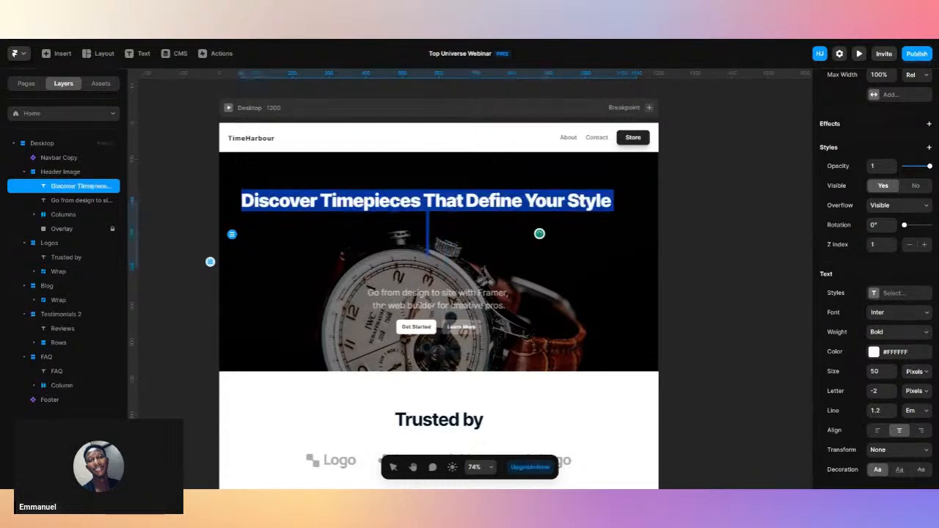
{"action": "key", "text": "Escape"}
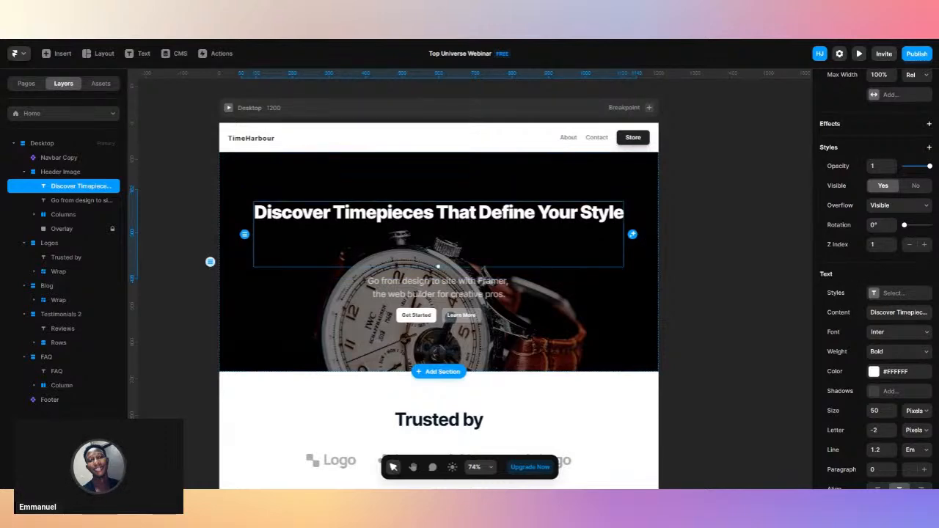
Remove the empty lines below the header heading's text so its box fits a single line.
{"action": "left_click", "coordinate": [897, 313]}
{"action": "key", "text": "ctrl+a"}
{"action": "key", "text": "Right"}
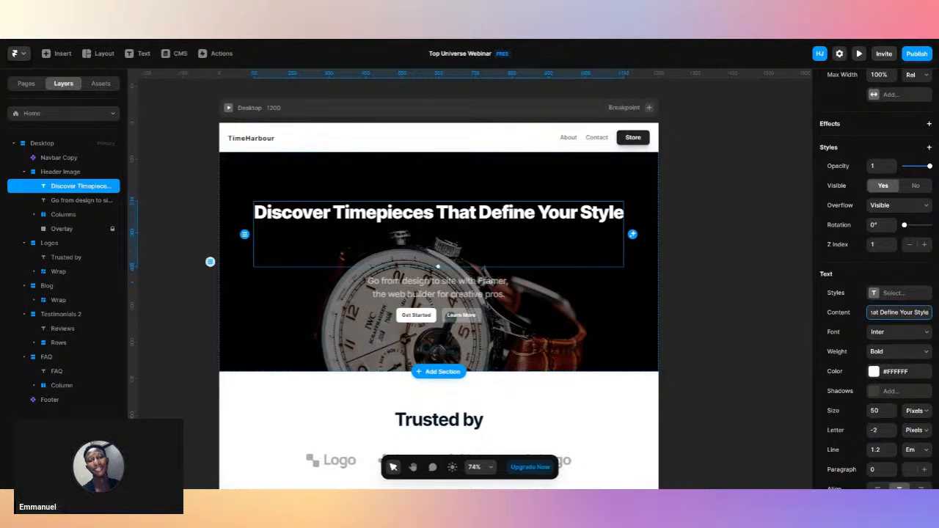
{"action": "left_click", "coordinate": [561, 238]}
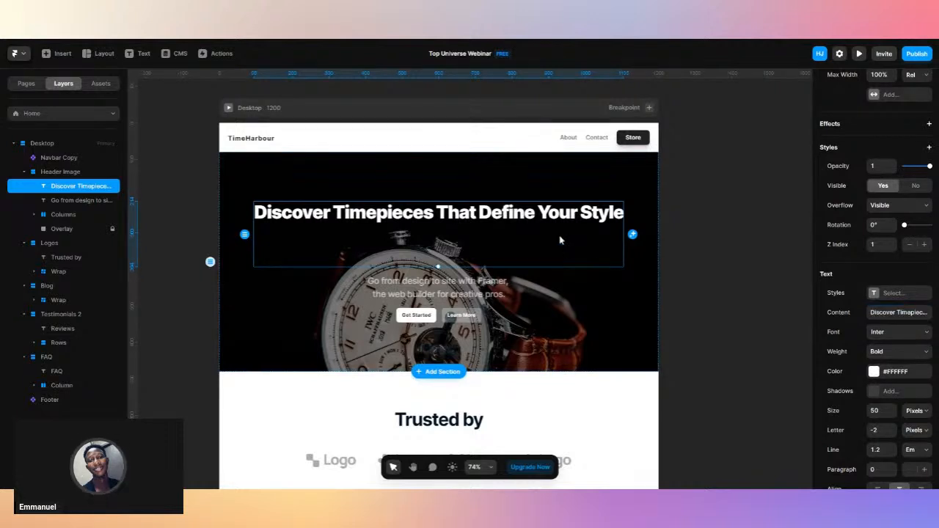
{"action": "scroll", "coordinate": [858, 184], "scroll_direction": "up", "scroll_amount": 3}
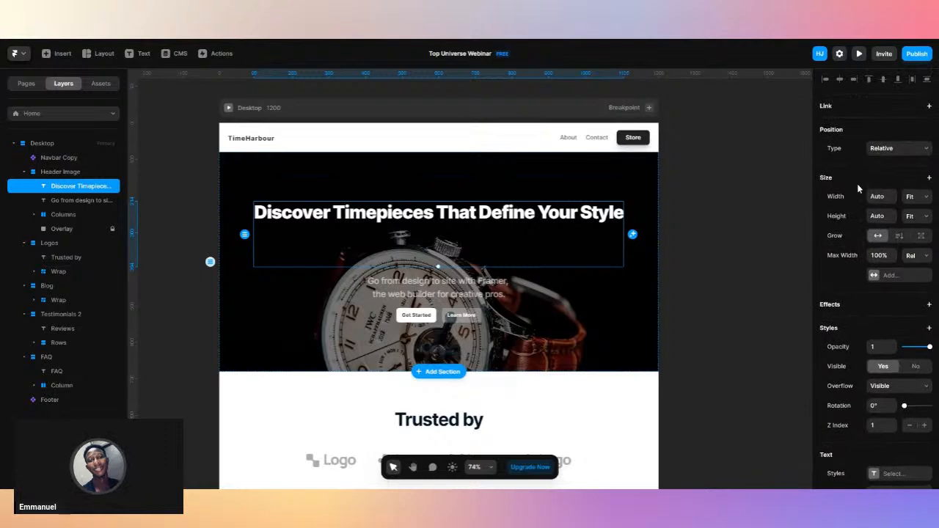
{"action": "double_click", "coordinate": [521, 234]}
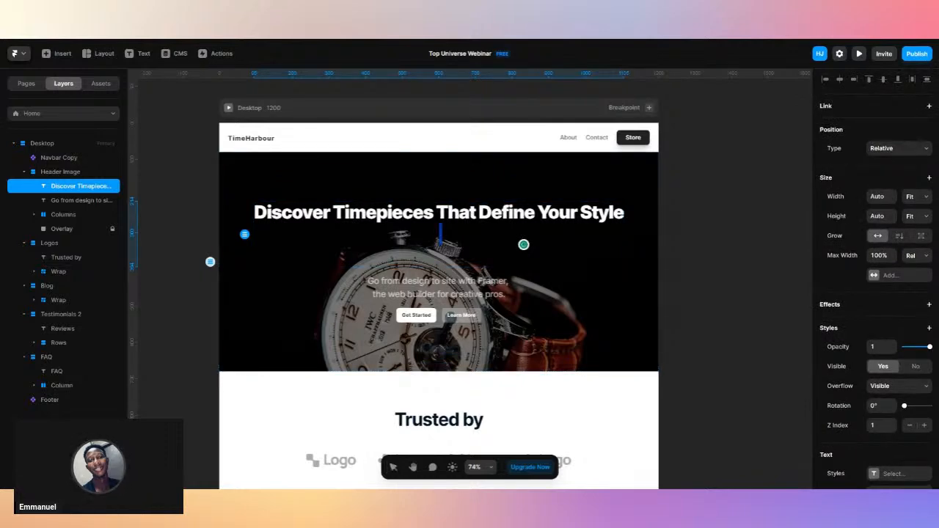
{"action": "key", "text": "BackSpace"}
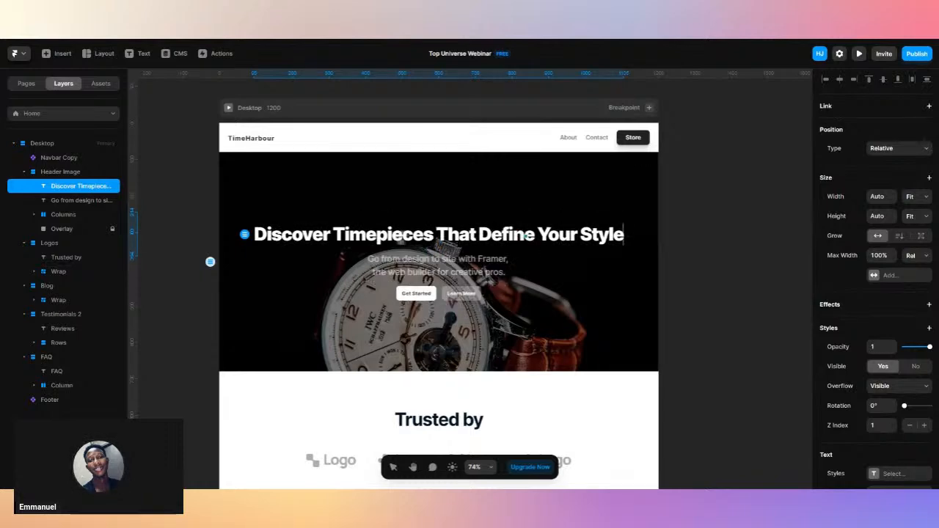
{"action": "key", "text": "Escape"}
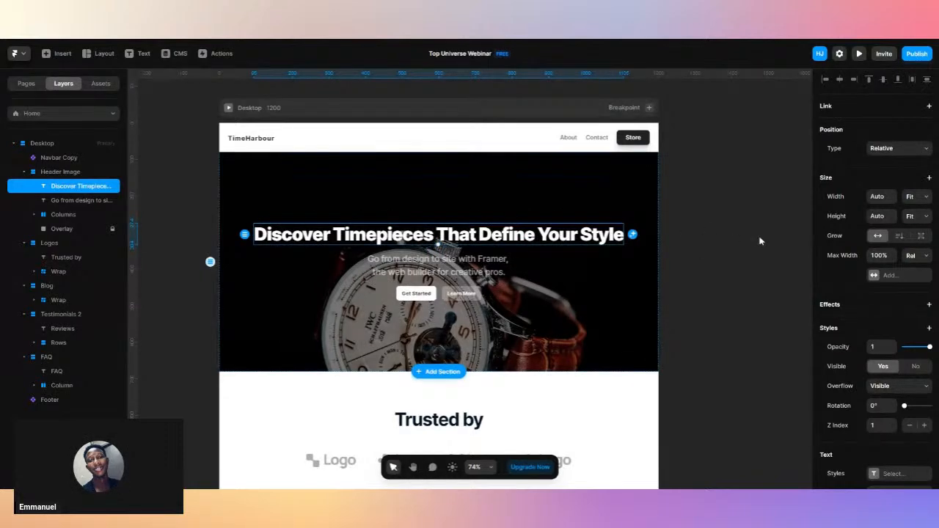
Change the subheading to "At Time Harbor, time isn't just a measure; it's a statement. Set sail on your horological journey with us and make every moment count.".
{"action": "scroll", "coordinate": [761, 241], "scroll_direction": "down", "scroll_amount": 3}
{"action": "scroll", "coordinate": [760, 242], "scroll_direction": "up", "scroll_amount": 4}
{"action": "scroll", "coordinate": [761, 241], "scroll_direction": "down", "scroll_amount": 2}
{"action": "scroll", "coordinate": [760, 242], "scroll_direction": "down", "scroll_amount": 2}
{"action": "left_click", "coordinate": [487, 210]}
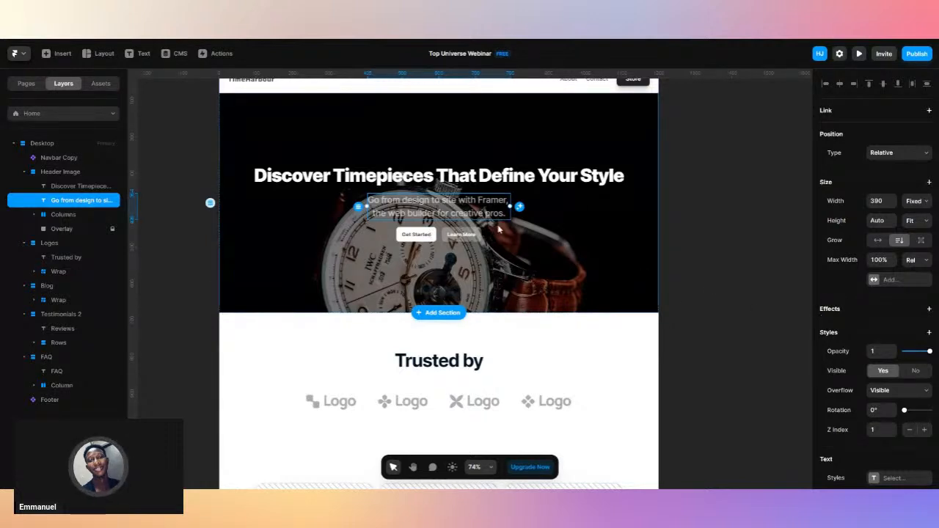
{"action": "scroll", "coordinate": [853, 326], "scroll_direction": "down", "scroll_amount": 3}
{"action": "left_click", "coordinate": [899, 351]}
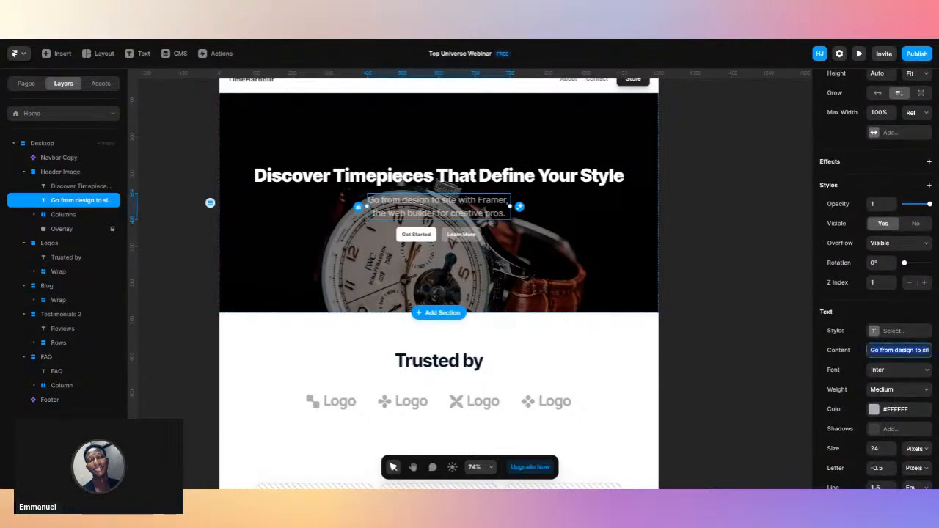
{"action": "key", "text": "ctrl+v"}
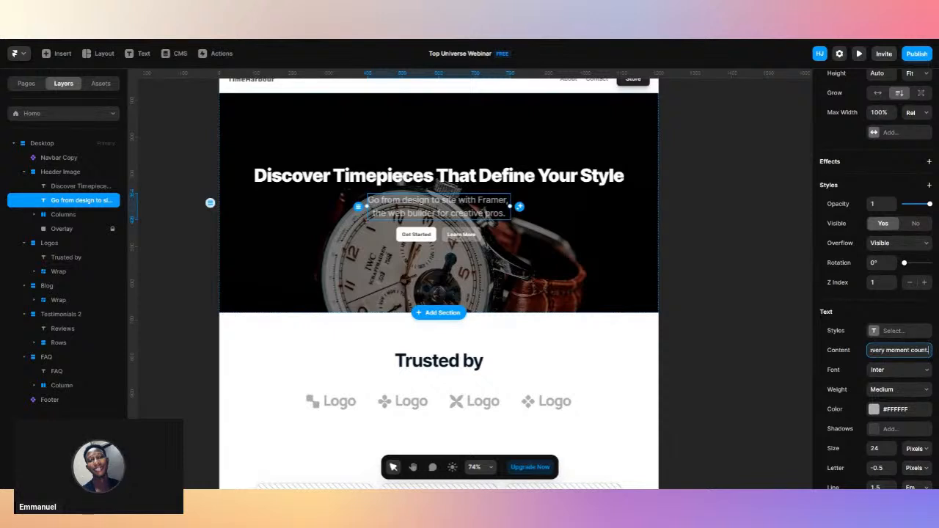
{"action": "key", "text": "Return"}
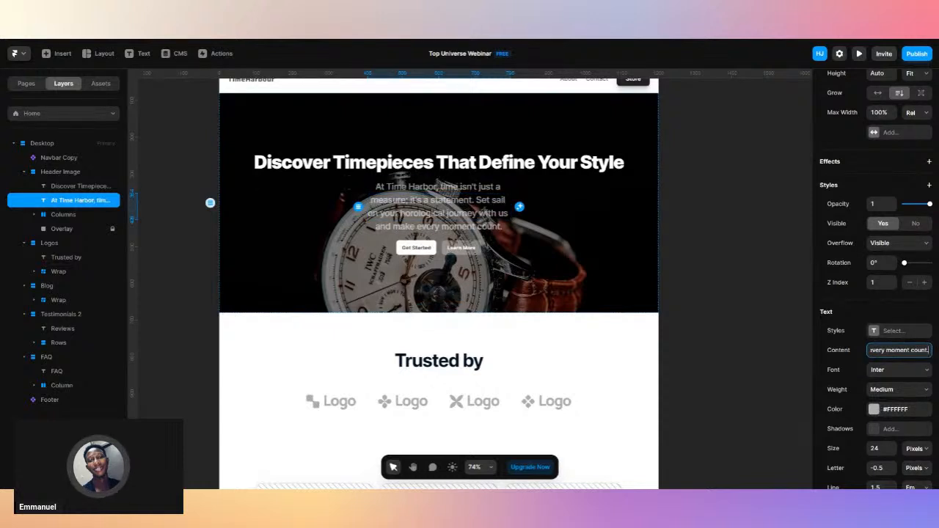
Set the width of the header's subheading text to Fill and check the header section.
{"action": "left_click", "coordinate": [879, 448]}
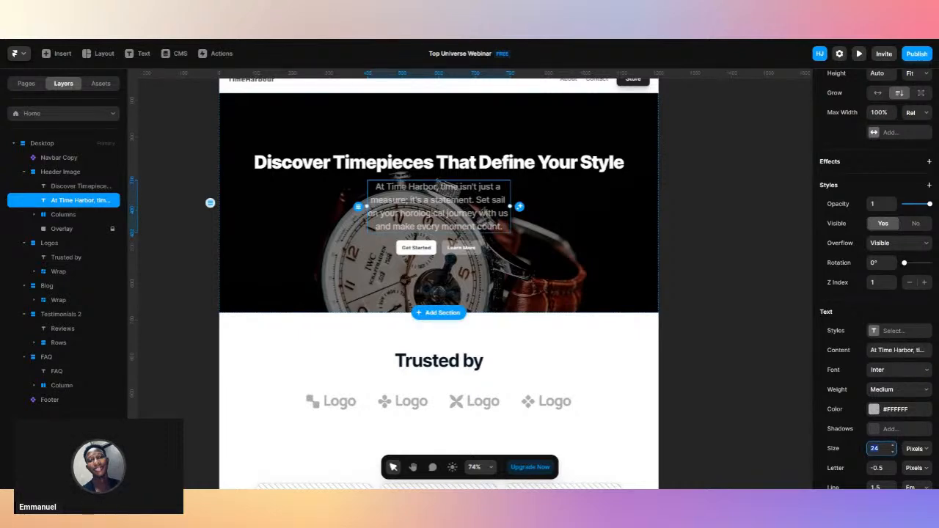
{"action": "left_click", "coordinate": [786, 399]}
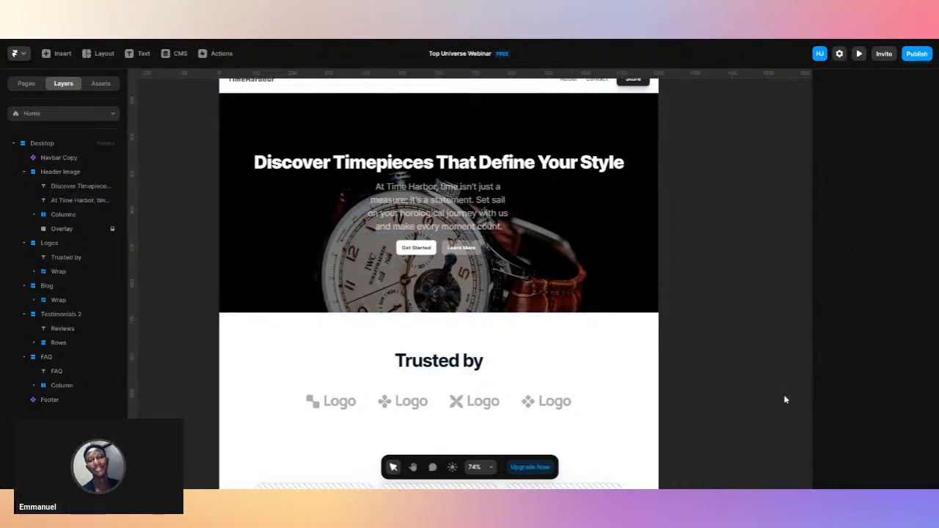
{"action": "left_click", "coordinate": [490, 225]}
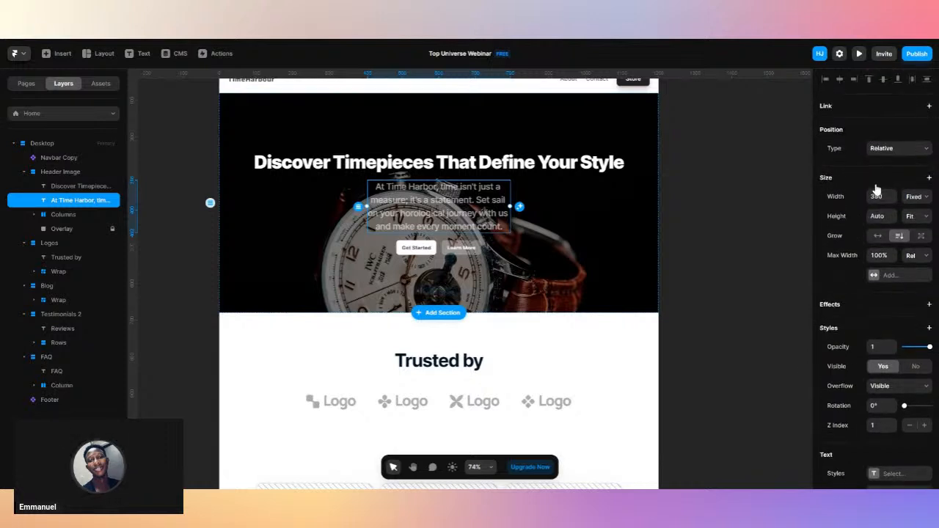
{"action": "left_click", "coordinate": [914, 197]}
{"action": "left_click", "coordinate": [914, 229]}
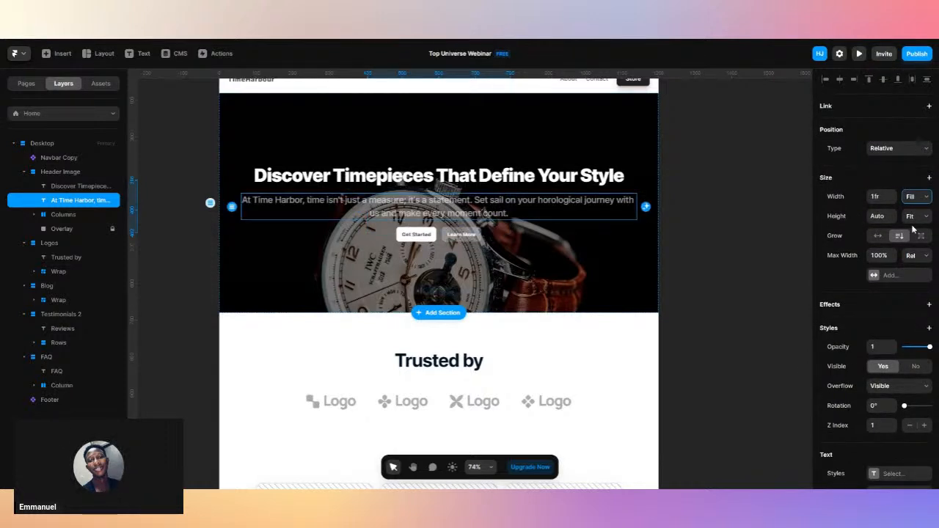
{"action": "scroll", "coordinate": [656, 250], "scroll_direction": "up", "scroll_amount": 3}
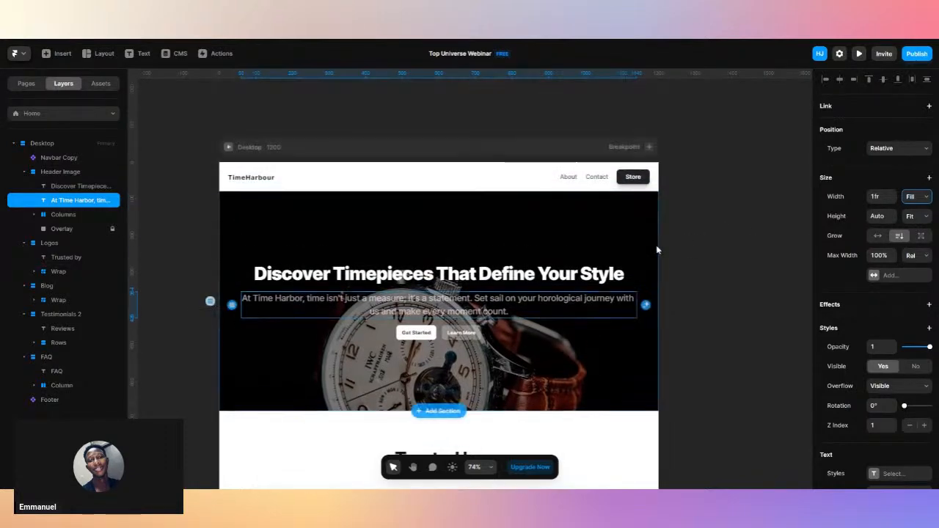
{"action": "left_click", "coordinate": [698, 273]}
{"action": "scroll", "coordinate": [698, 274], "scroll_direction": "down", "scroll_amount": 7}
{"action": "scroll", "coordinate": [699, 277], "scroll_direction": "up", "scroll_amount": 5}
{"action": "scroll", "coordinate": [699, 277], "scroll_direction": "up", "scroll_amount": 1}
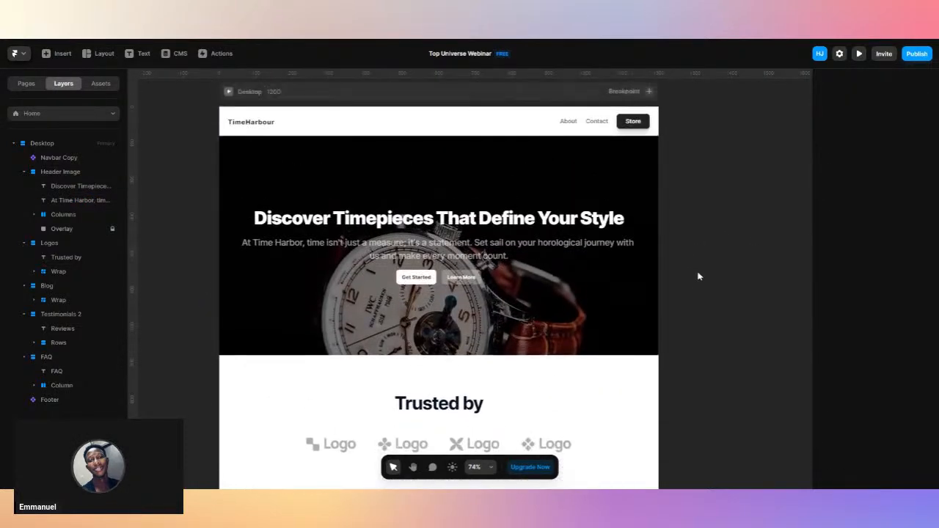
Hide the Learn More button in the header section.
{"action": "left_click", "coordinate": [450, 279]}
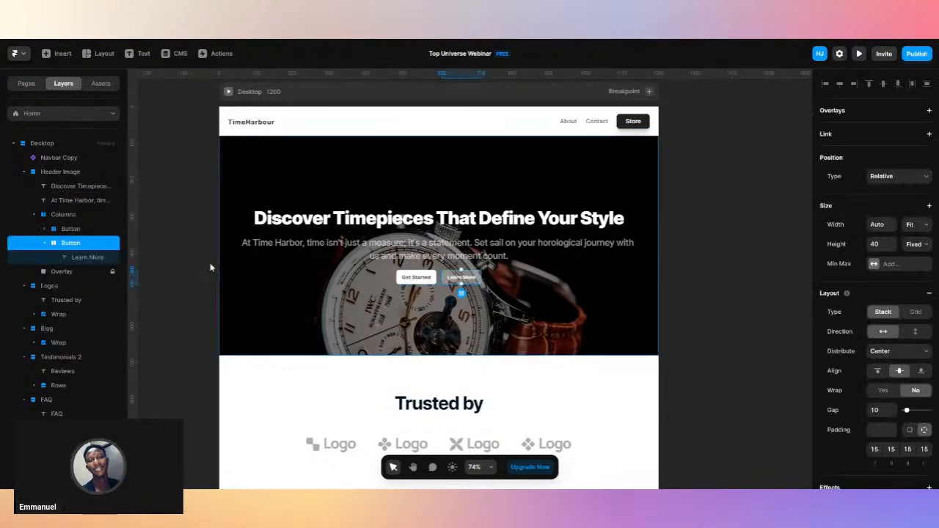
{"action": "right_click", "coordinate": [90, 243]}
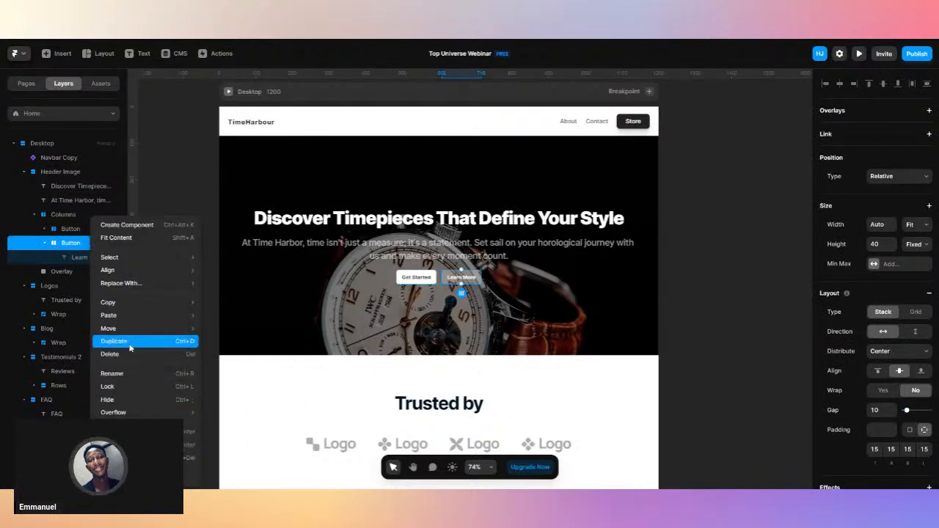
{"action": "right_click", "coordinate": [474, 278]}
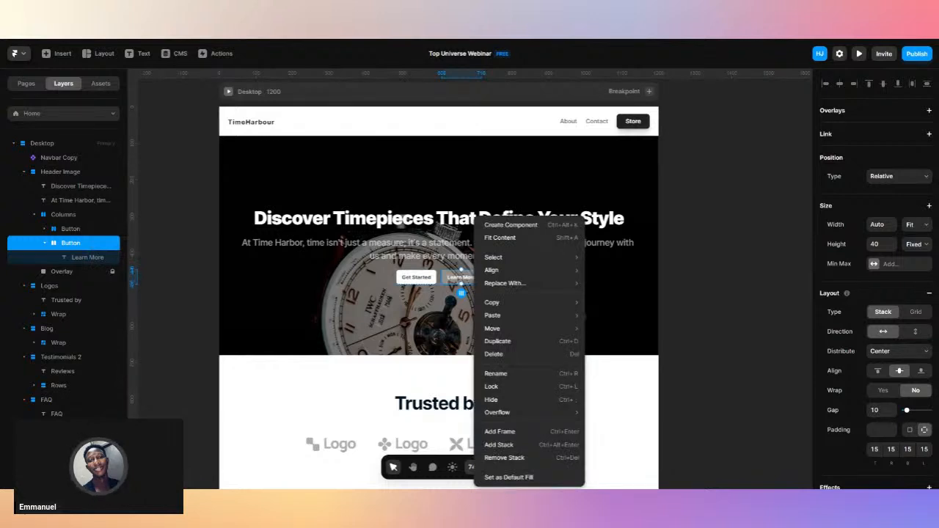
{"action": "left_click", "coordinate": [497, 400]}
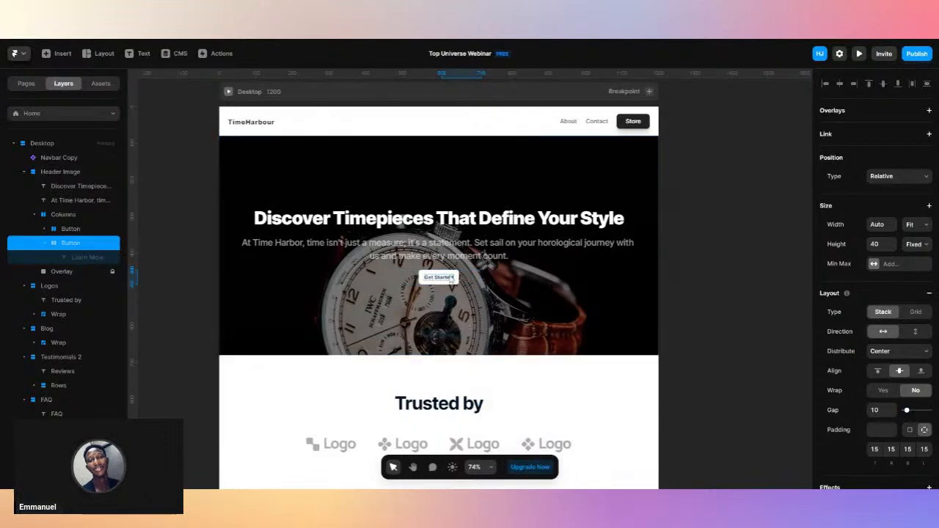
Change the label of the header's Get Started button to "Store".
{"action": "double_click", "coordinate": [440, 279]}
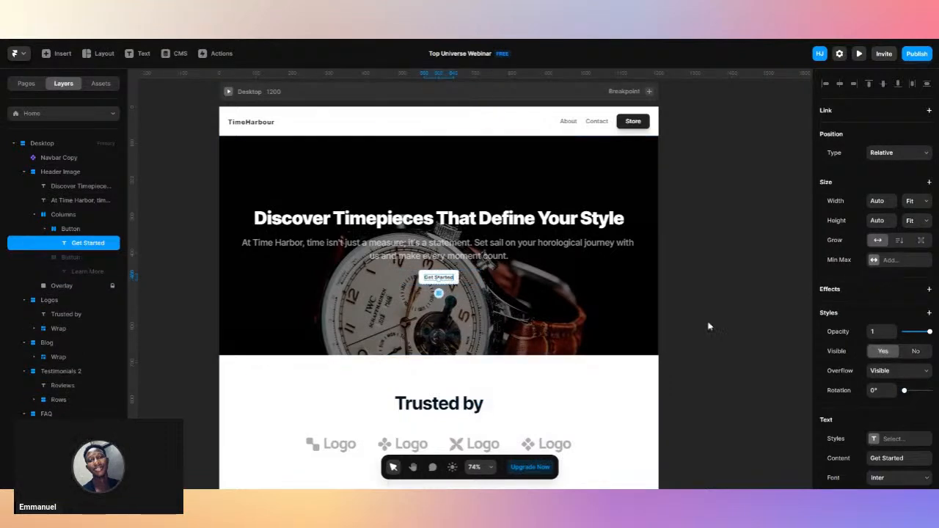
{"action": "scroll", "coordinate": [894, 374], "scroll_direction": "down", "scroll_amount": 4}
{"action": "left_click", "coordinate": [898, 320]}
{"action": "key", "text": "ctrl+a"}
{"action": "type", "text": "Store"}
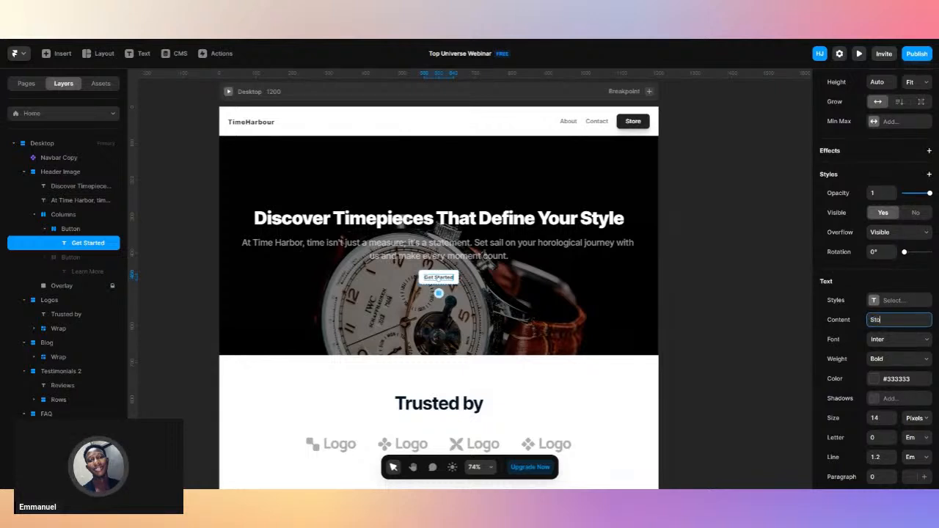
{"action": "key", "text": "Return"}
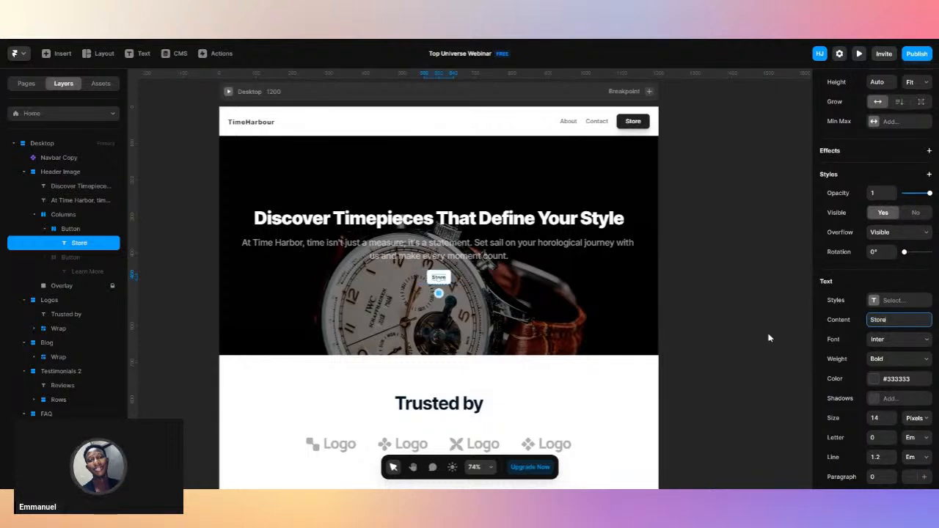
{"action": "left_click", "coordinate": [770, 339]}
Set the header Store button's padding to 8 at top and bottom and 24 on the right and left sides.
{"action": "left_click", "coordinate": [446, 285]}
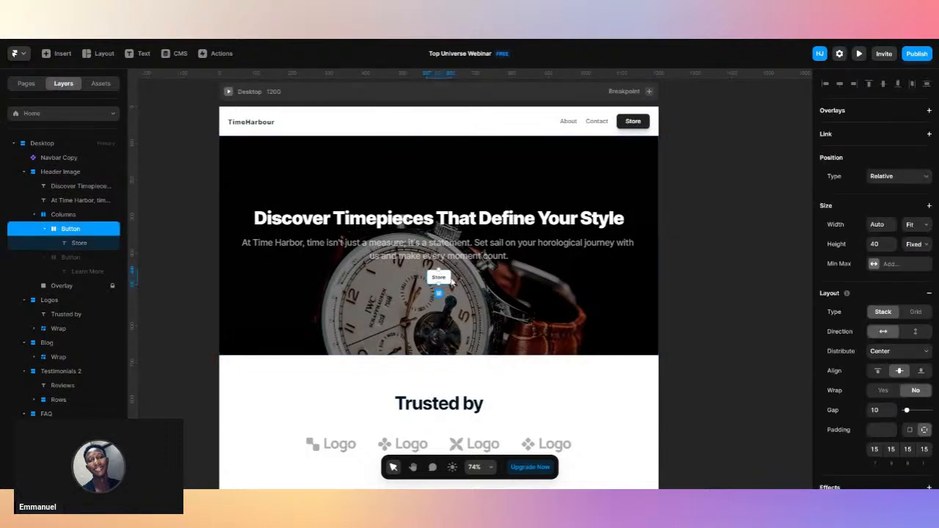
{"action": "left_click", "coordinate": [875, 449]}
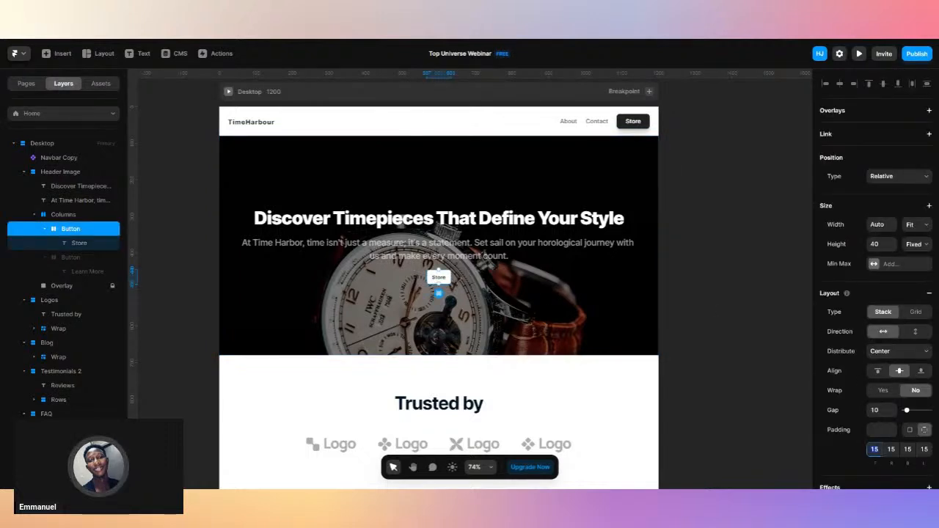
{"action": "type", "text": "8"}
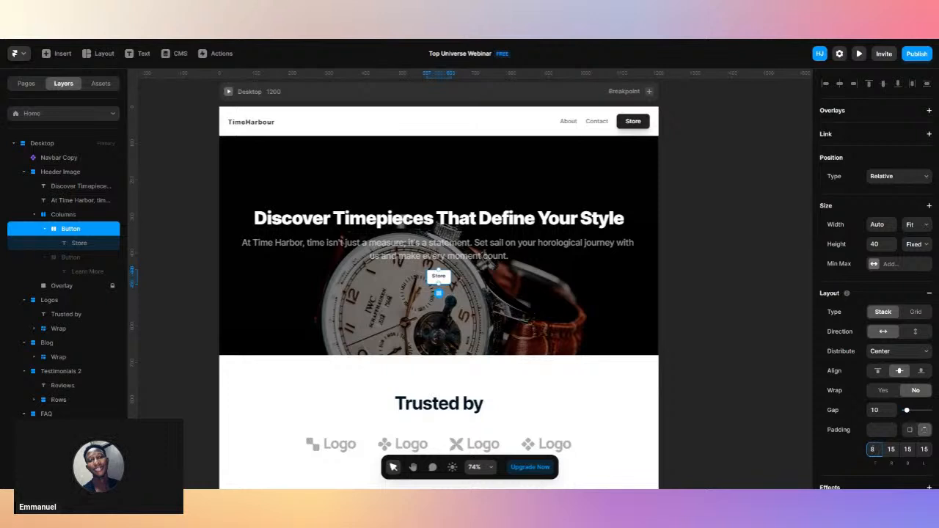
{"action": "key", "text": "Tab"}
{"action": "type", "text": "24"}
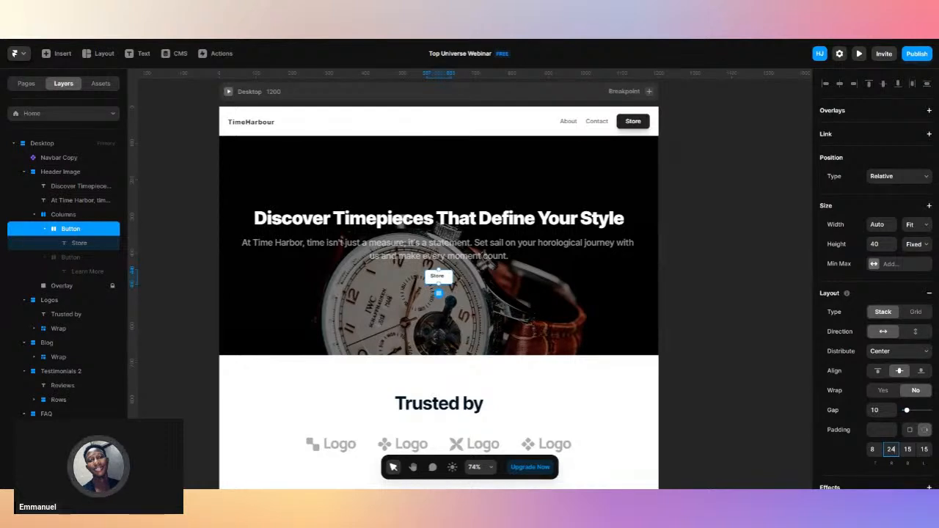
{"action": "scroll", "coordinate": [873, 294], "scroll_direction": "down", "scroll_amount": 2}
{"action": "key", "text": "Tab"}
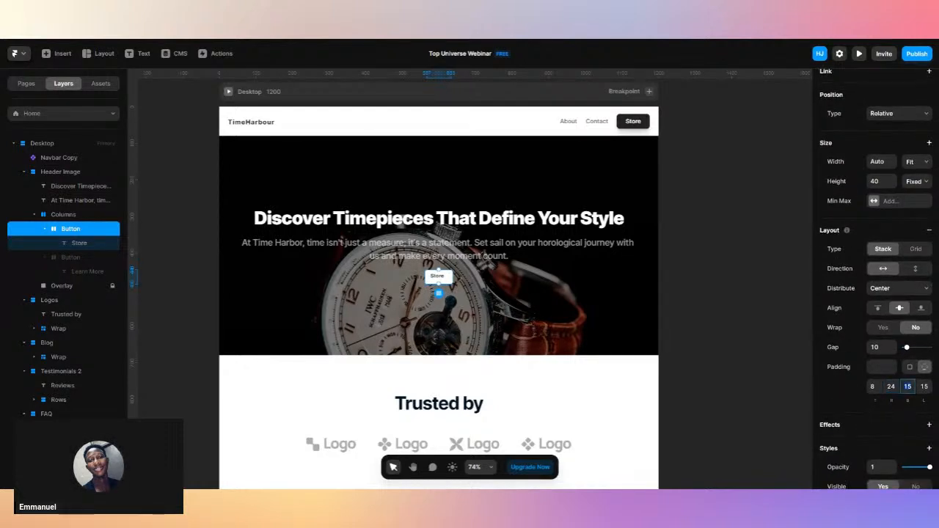
{"action": "type", "text": "8"}
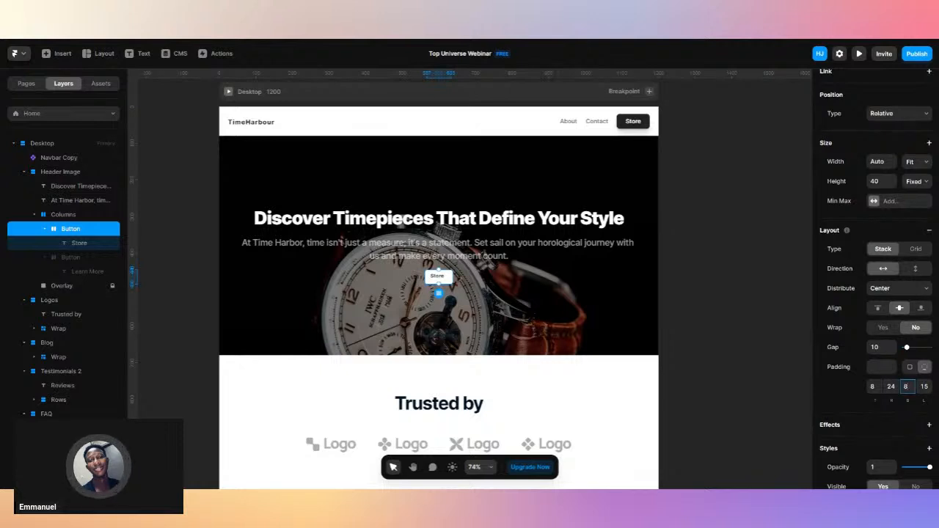
{"action": "key", "text": "Tab"}
{"action": "type", "text": "24"}
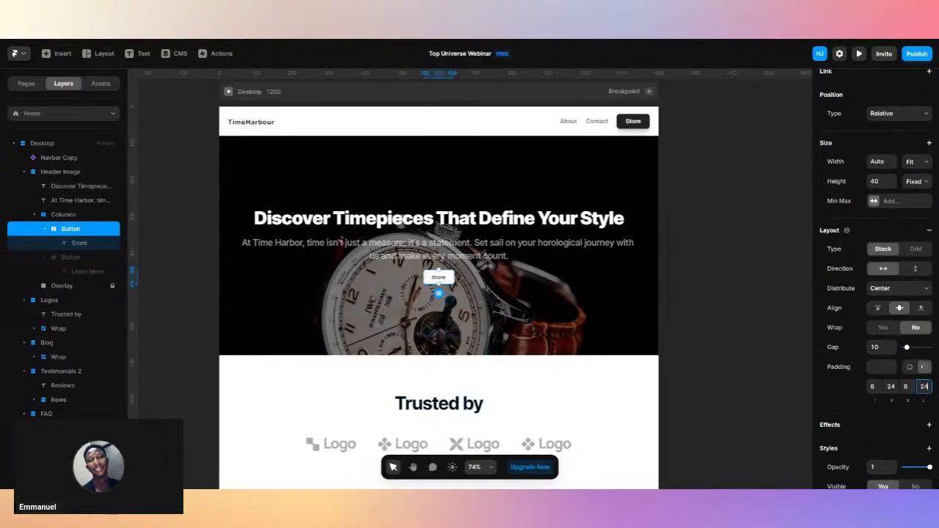
{"action": "left_click", "coordinate": [749, 372]}
{"action": "scroll", "coordinate": [749, 372], "scroll_direction": "down", "scroll_amount": 2}
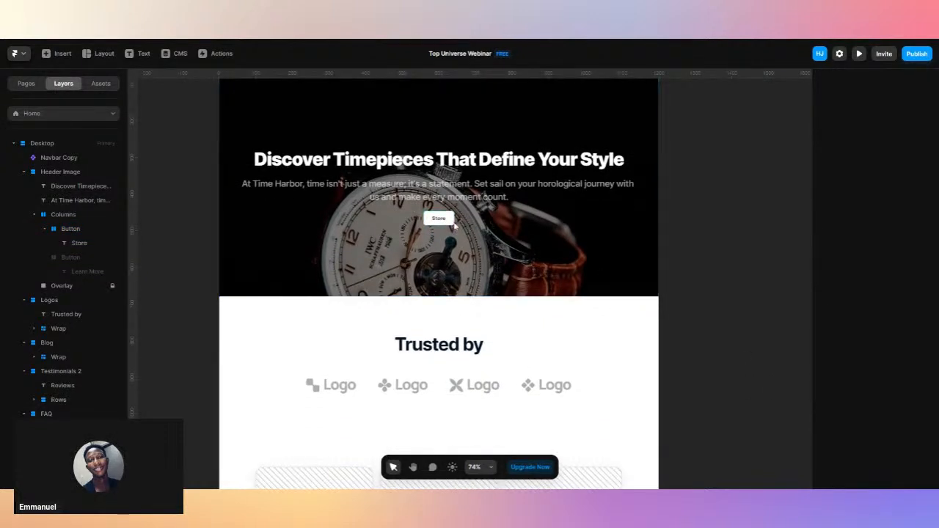
Switch the header section's padding to separate values for each side.
{"action": "scroll", "coordinate": [457, 247], "scroll_direction": "down", "scroll_amount": 3}
{"action": "scroll", "coordinate": [457, 253], "scroll_direction": "down", "scroll_amount": 3}
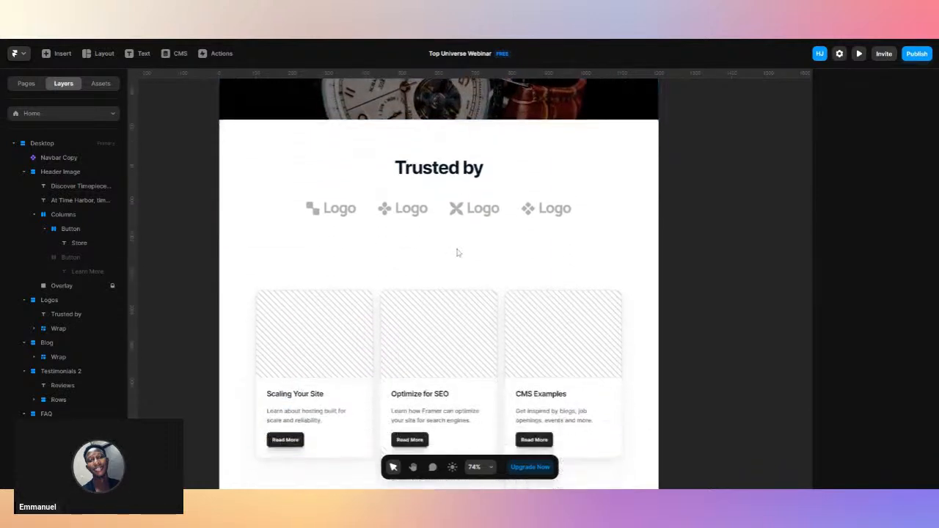
{"action": "scroll", "coordinate": [457, 253], "scroll_direction": "up", "scroll_amount": 6}
{"action": "left_click", "coordinate": [496, 253]}
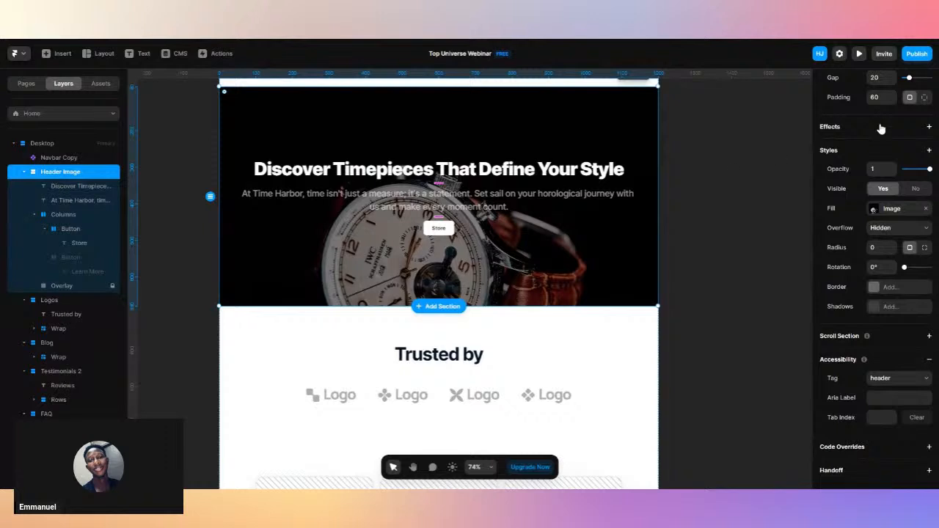
{"action": "scroll", "coordinate": [881, 128], "scroll_direction": "up", "scroll_amount": 3}
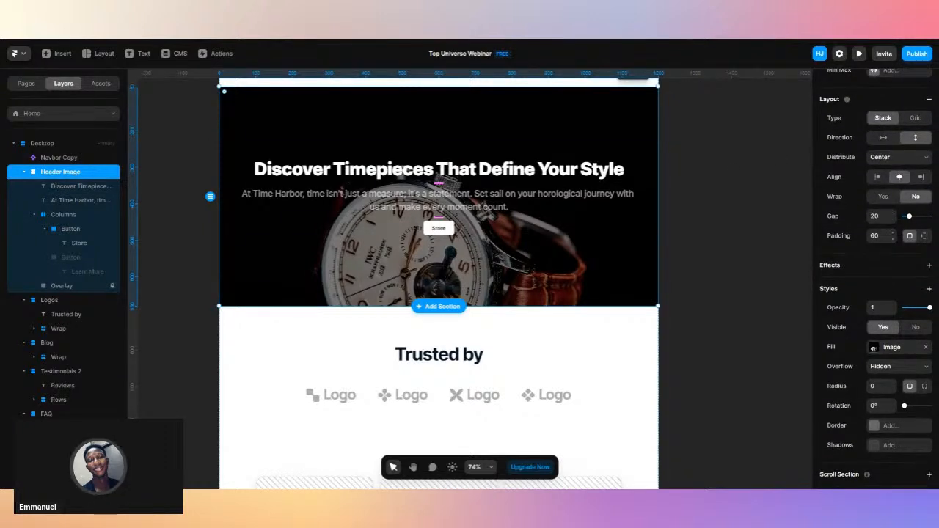
{"action": "left_click", "coordinate": [924, 235]}
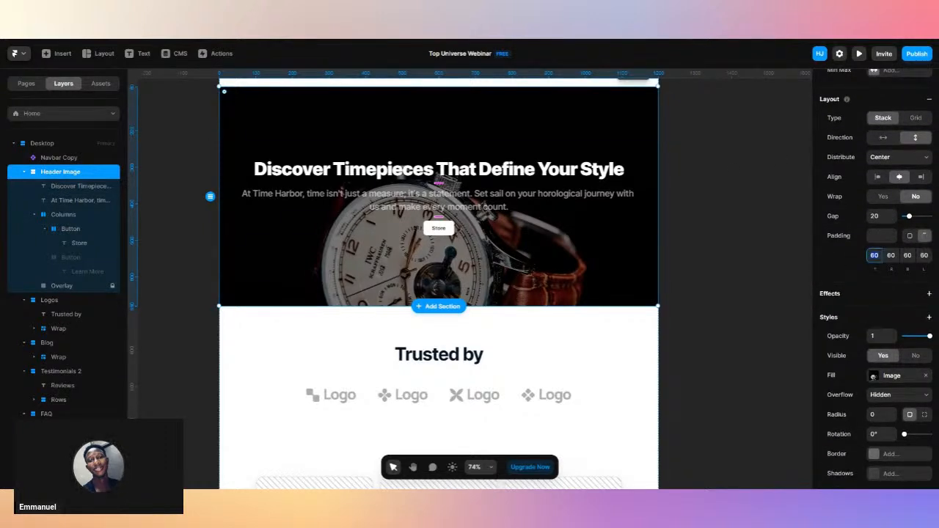
{"action": "left_click", "coordinate": [891, 256]}
{"action": "left_click", "coordinate": [803, 262]}
{"action": "left_click", "coordinate": [614, 236]}
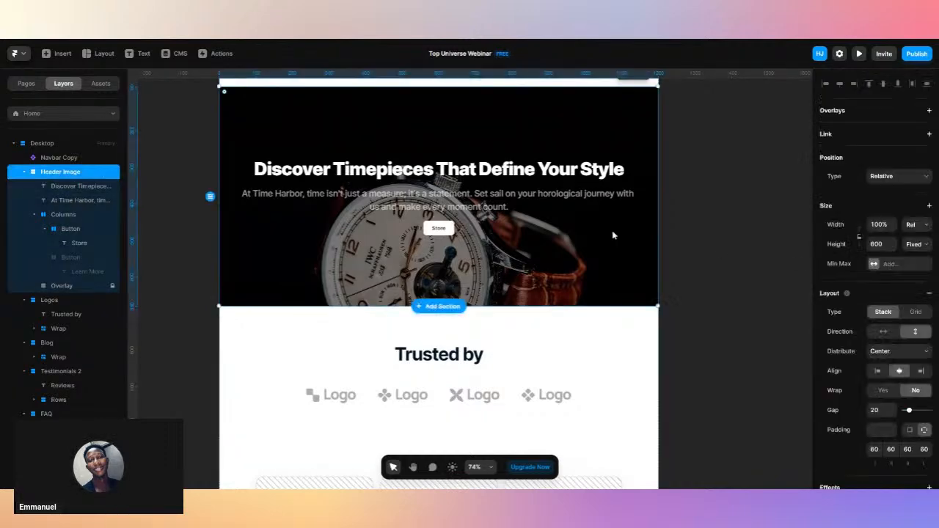
Set the header section's height to 480 and check it against the page.
{"action": "scroll", "coordinate": [860, 157], "scroll_direction": "up", "scroll_amount": 5}
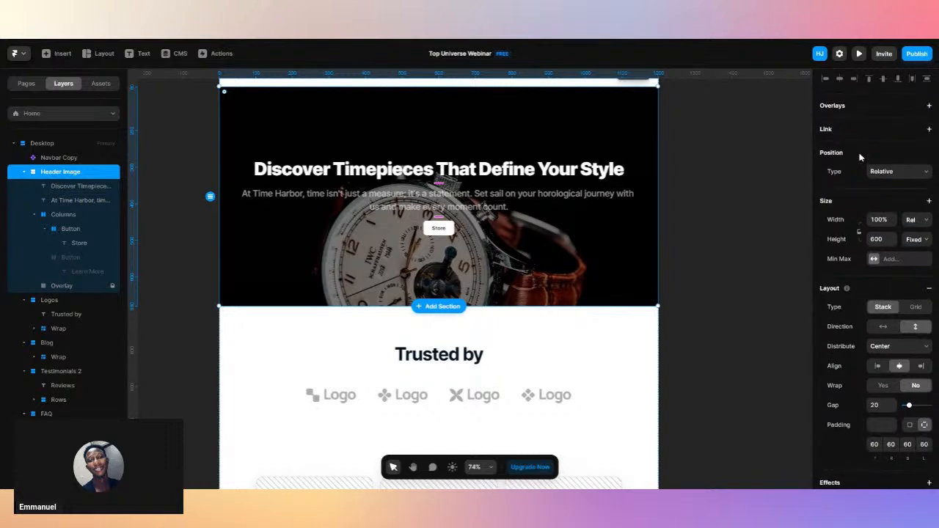
{"action": "left_click", "coordinate": [877, 239]}
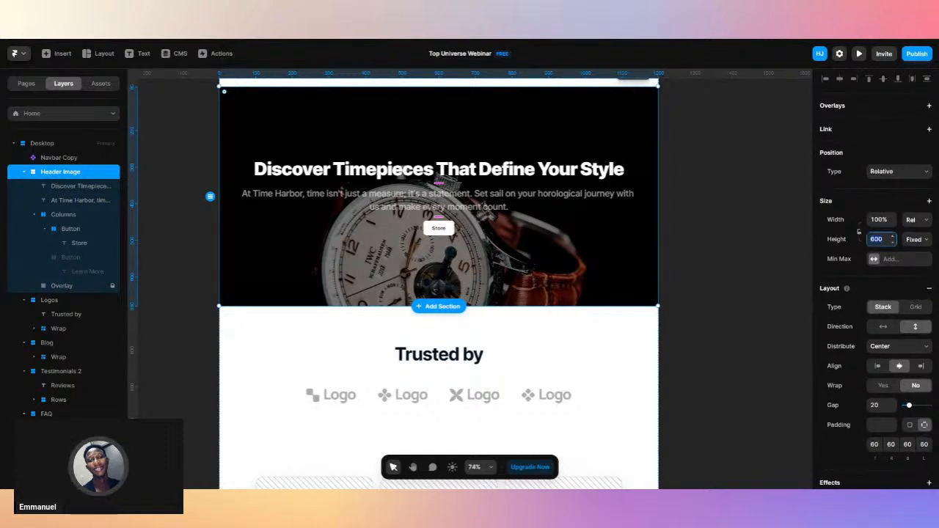
{"action": "type", "text": "480"}
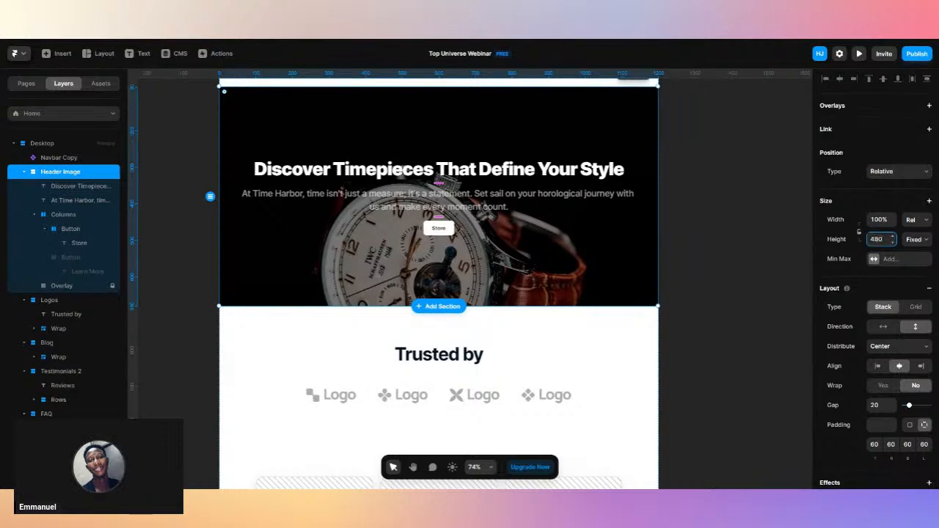
{"action": "key", "text": "Return"}
{"action": "left_click", "coordinate": [737, 248]}
{"action": "scroll", "coordinate": [738, 248], "scroll_direction": "up", "scroll_amount": 2}
{"action": "scroll", "coordinate": [738, 248], "scroll_direction": "down", "scroll_amount": 2}
{"action": "scroll", "coordinate": [738, 248], "scroll_direction": "up", "scroll_amount": 2}
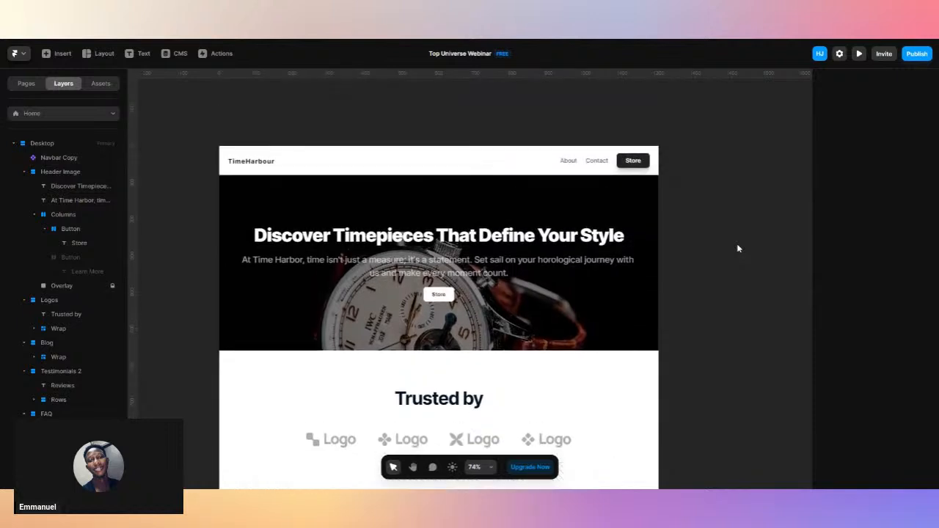
Set the header section's fixed height to 500.
{"action": "left_click", "coordinate": [645, 295]}
{"action": "left_click", "coordinate": [878, 239]}
{"action": "type", "text": "500"}
{"action": "key", "text": "Return"}
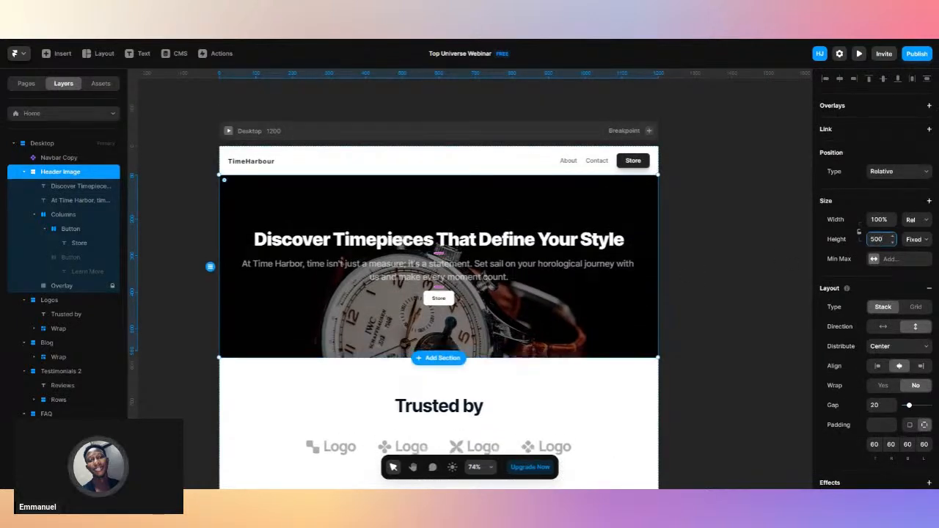
{"action": "left_click", "coordinate": [713, 310]}
{"action": "scroll", "coordinate": [712, 310], "scroll_direction": "down", "scroll_amount": 2}
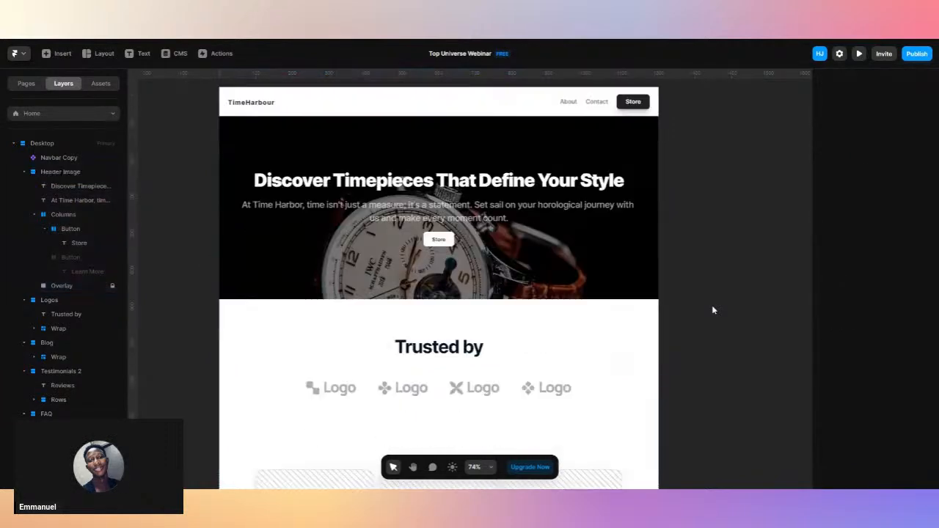
Set the font size of the "Trusted by" heading in the Logos section to 36 pixels.
{"action": "scroll", "coordinate": [713, 310], "scroll_direction": "left", "scroll_amount": 2}
{"action": "scroll", "coordinate": [713, 310], "scroll_direction": "down", "scroll_amount": 3}
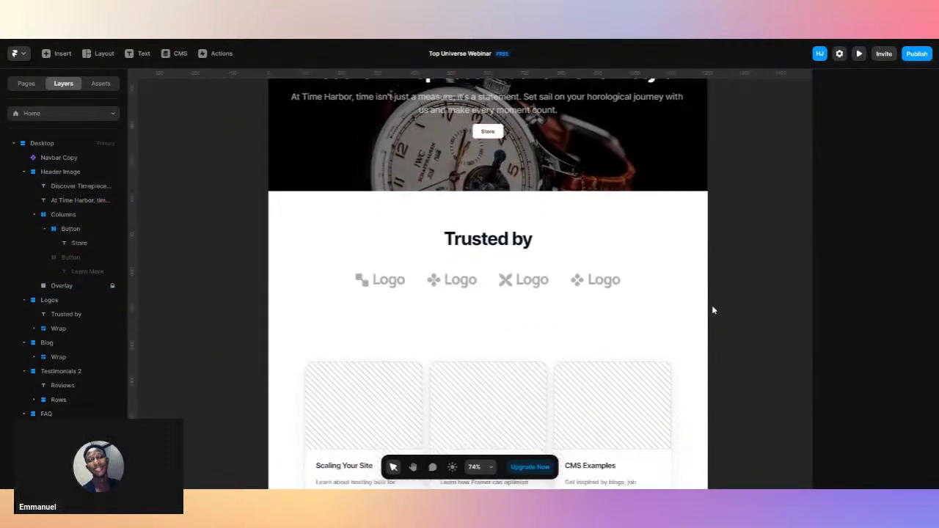
{"action": "left_click", "coordinate": [641, 254]}
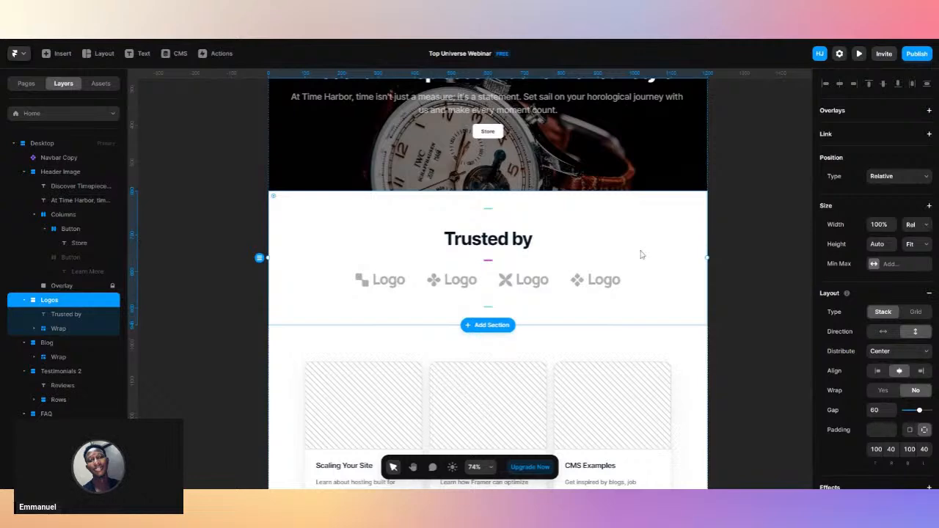
{"action": "left_click", "coordinate": [527, 245]}
{"action": "scroll", "coordinate": [859, 408], "scroll_direction": "down", "scroll_amount": 5}
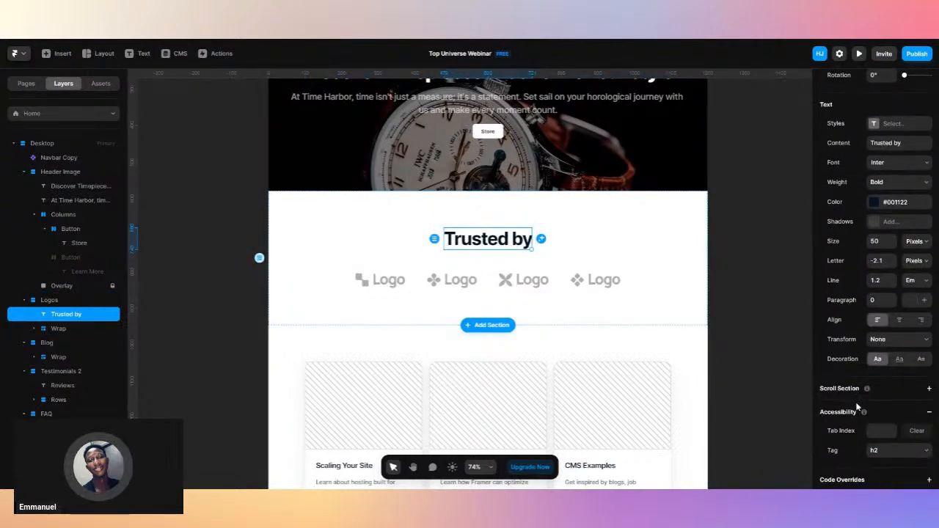
{"action": "left_click", "coordinate": [875, 242]}
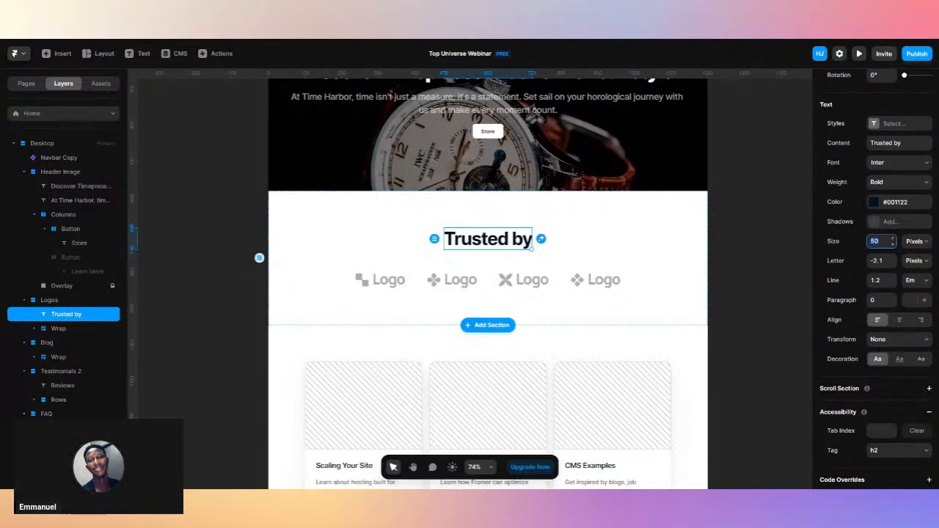
{"action": "type", "text": "48"}
{"action": "key", "text": "Return"}
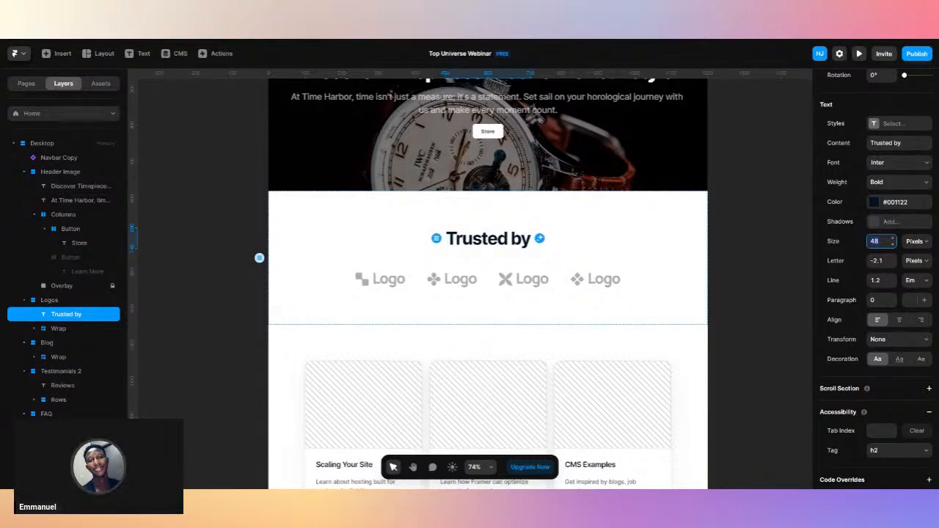
{"action": "type", "text": "36"}
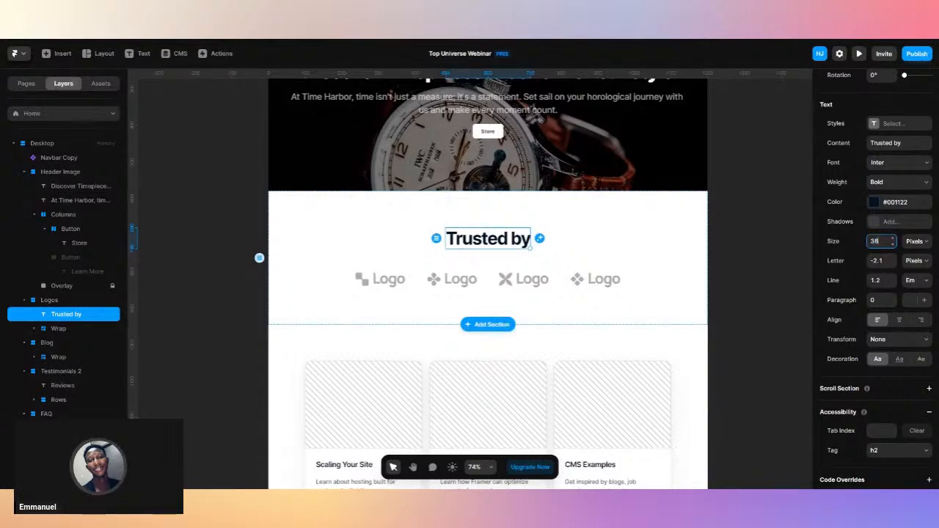
{"action": "key", "text": "Return"}
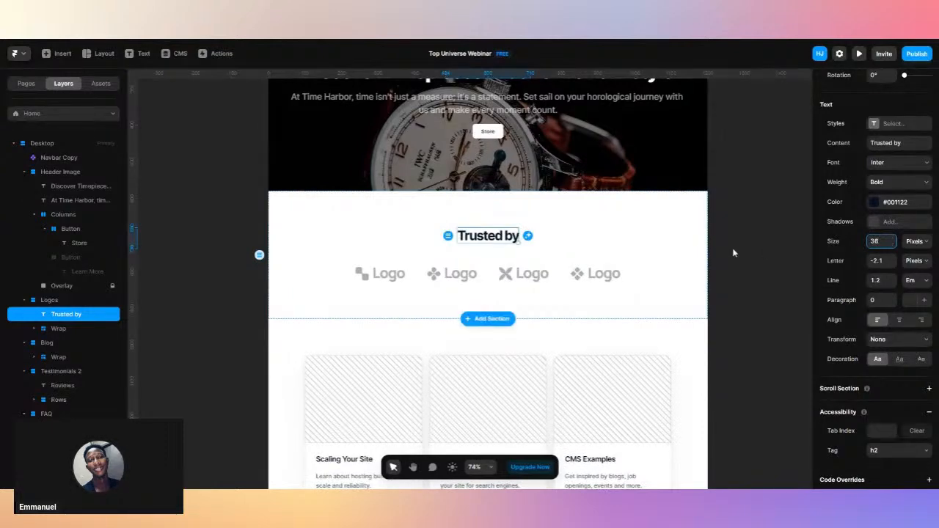
Try a font size of 60 pixels on the header's "Discover Timepieces" headline and restore it to 50.
{"action": "scroll", "coordinate": [734, 253], "scroll_direction": "up", "scroll_amount": 5}
{"action": "left_click", "coordinate": [641, 320]}
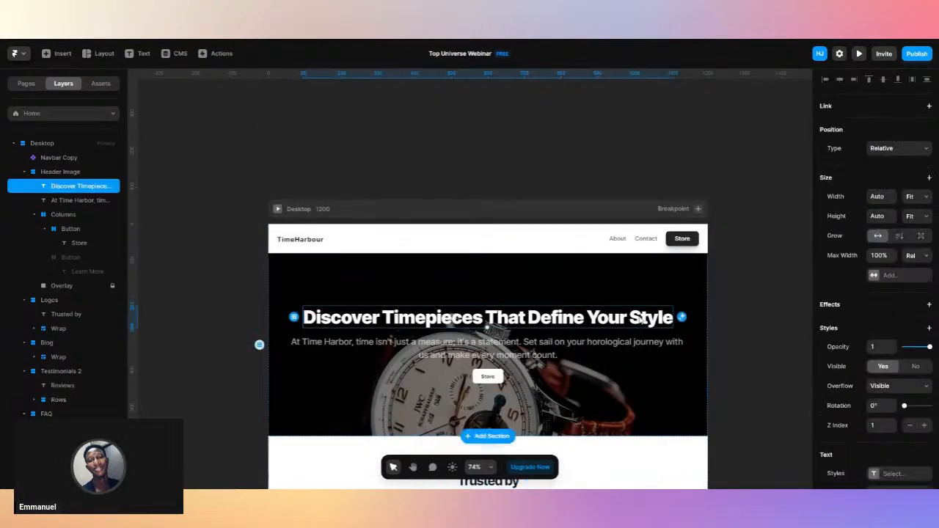
{"action": "scroll", "coordinate": [895, 397], "scroll_direction": "down", "scroll_amount": 5}
{"action": "scroll", "coordinate": [895, 397], "scroll_direction": "down", "scroll_amount": 1}
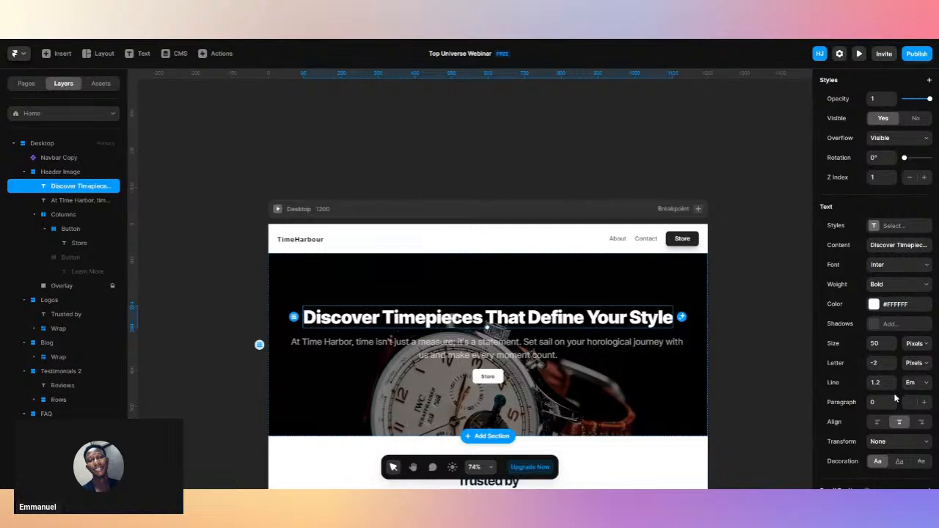
{"action": "left_click", "coordinate": [878, 343]}
{"action": "type", "text": "60"}
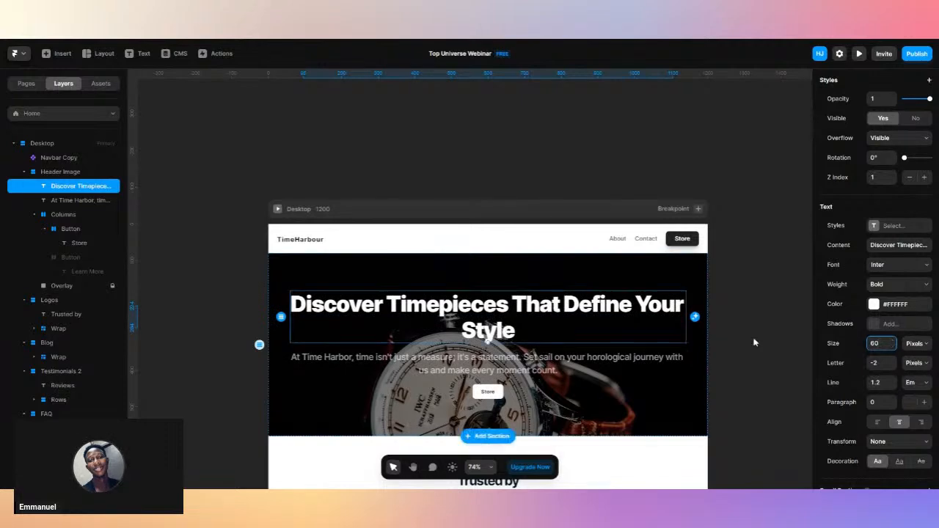
{"action": "type", "text": "50"}
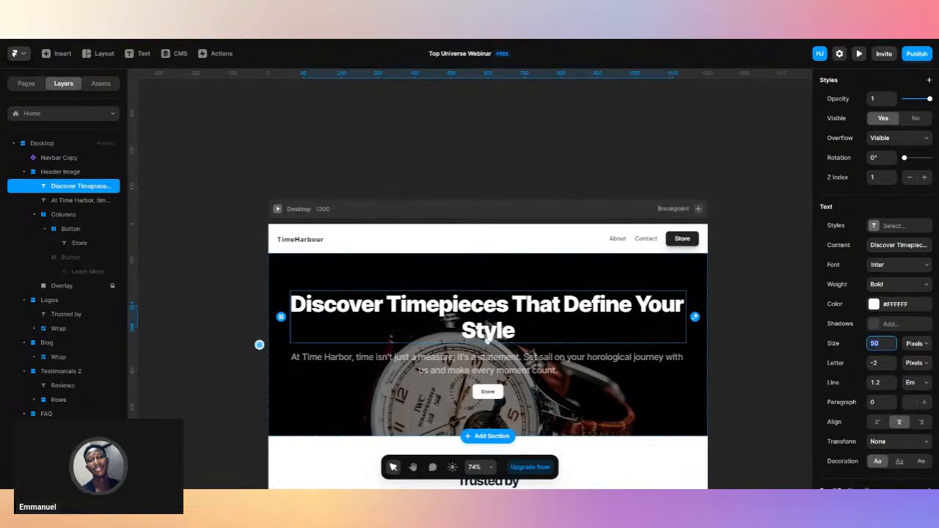
{"action": "left_click", "coordinate": [768, 356]}
Select all four logos under the "Trusted by" heading together and set their height to 24 with proportions locked.
{"action": "scroll", "coordinate": [769, 356], "scroll_direction": "down", "scroll_amount": 5}
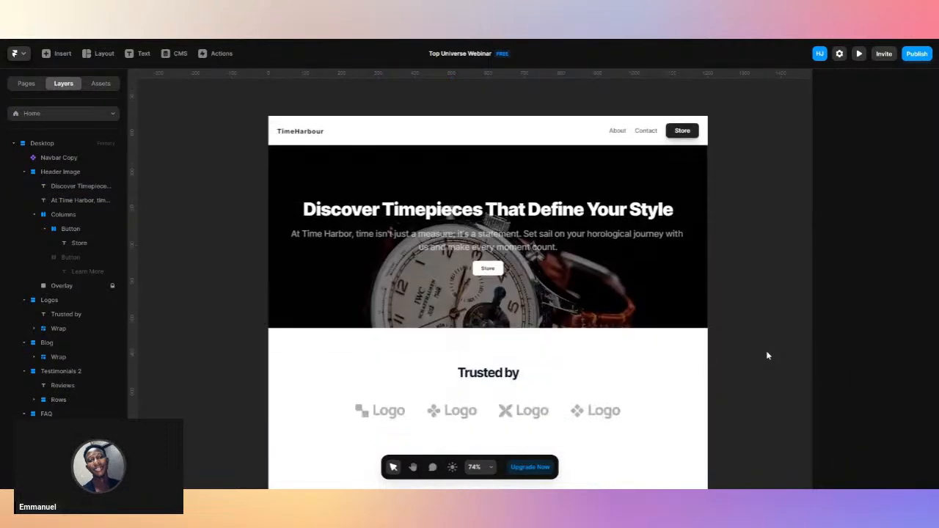
{"action": "scroll", "coordinate": [768, 356], "scroll_direction": "down", "scroll_amount": 4}
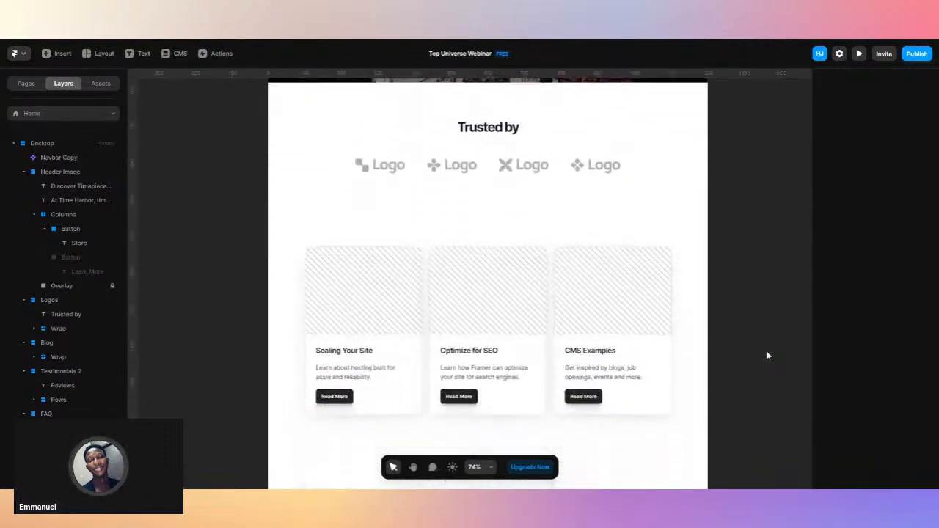
{"action": "left_click", "coordinate": [499, 109]}
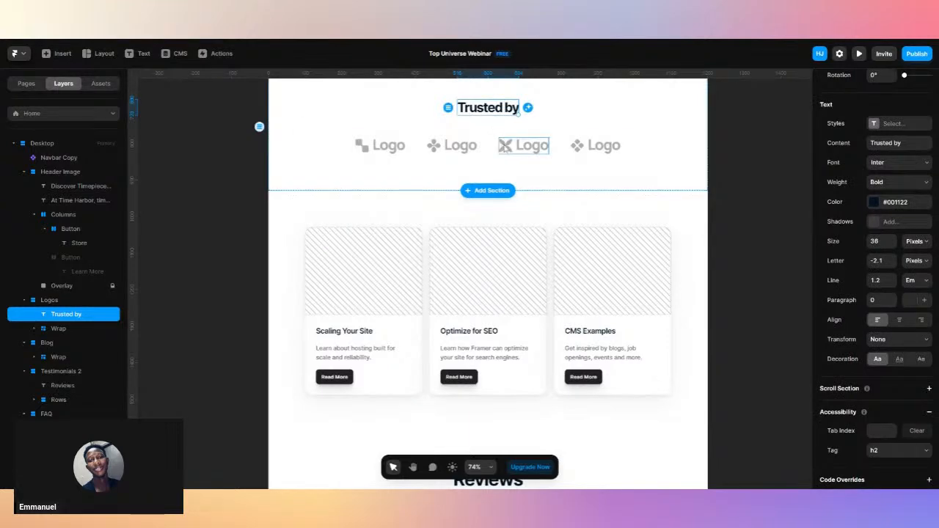
{"action": "left_click", "coordinate": [449, 149]}
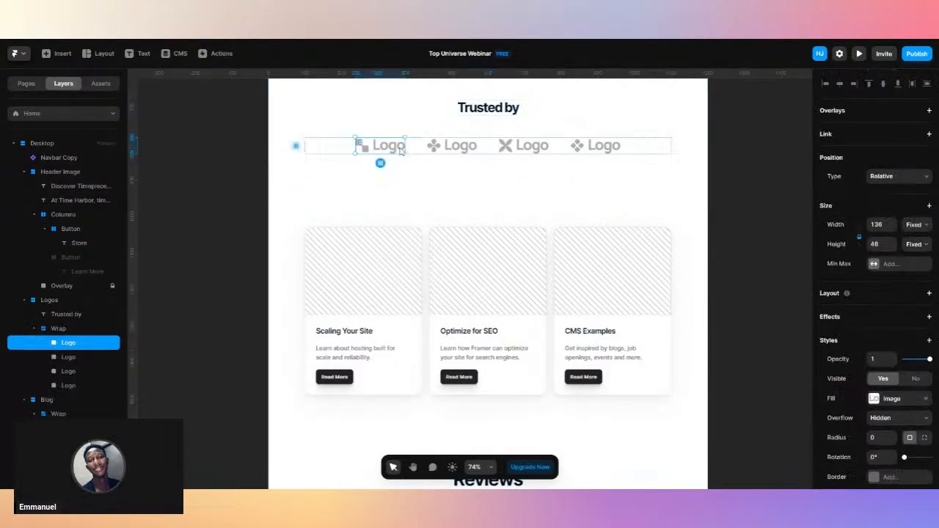
{"action": "left_click", "coordinate": [443, 149]}
{"action": "left_click", "coordinate": [516, 150]}
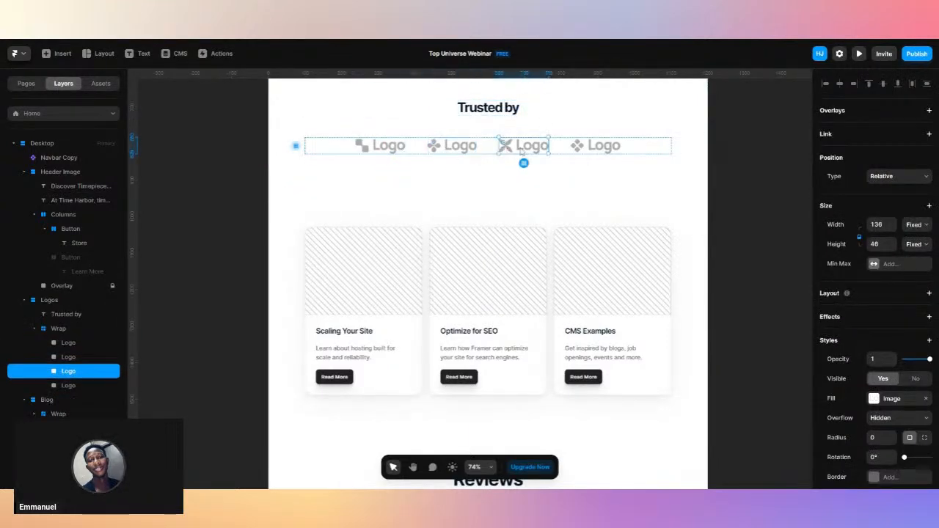
{"action": "left_click", "coordinate": [468, 150], "text": "shift"}
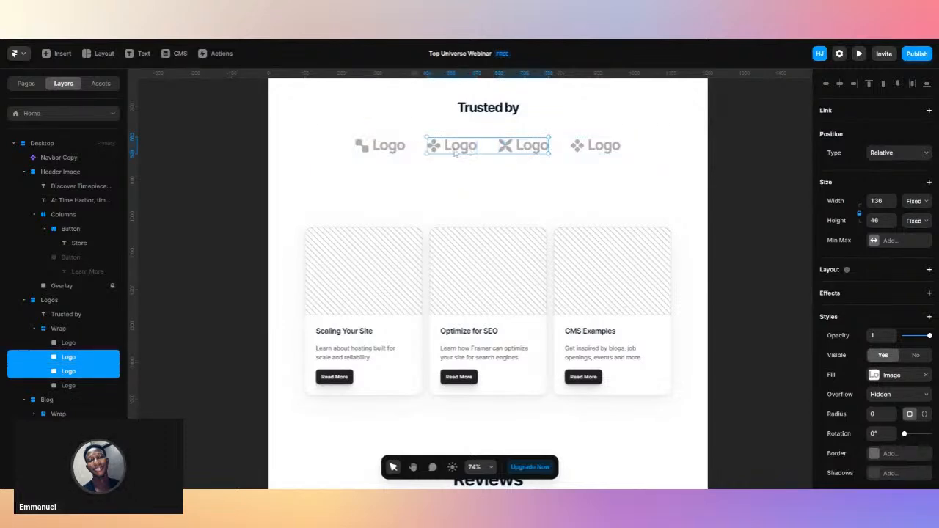
{"action": "left_click", "coordinate": [397, 153], "text": "shift"}
{"action": "left_click", "coordinate": [598, 146], "text": "shift"}
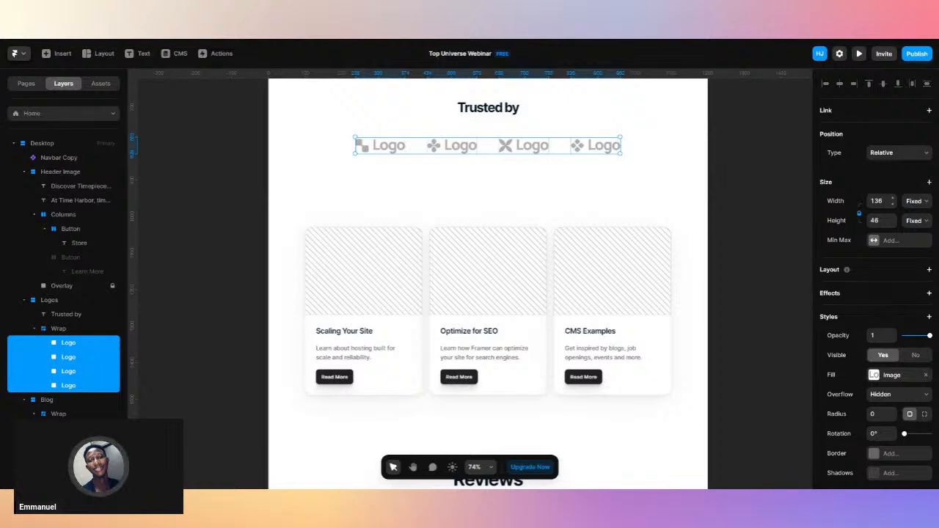
{"action": "left_click", "coordinate": [876, 221]}
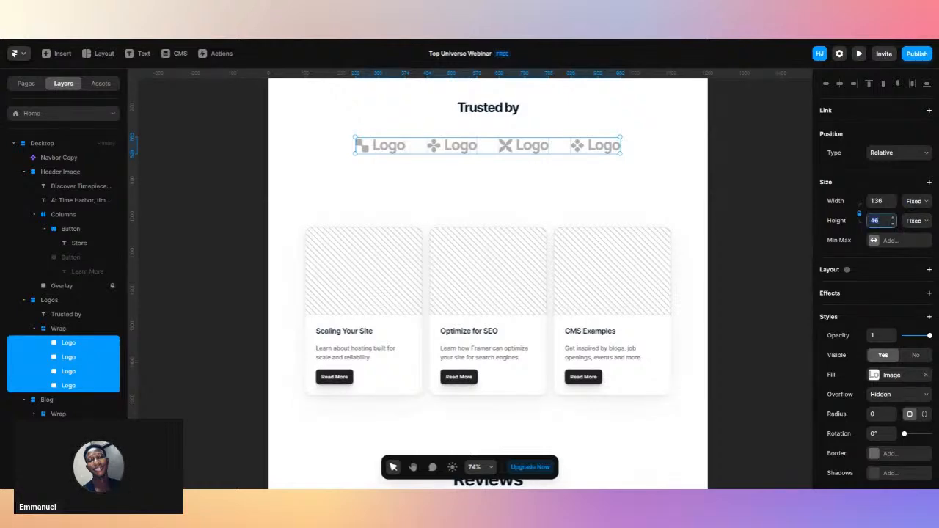
{"action": "type", "text": "24"}
{"action": "key", "text": "Return"}
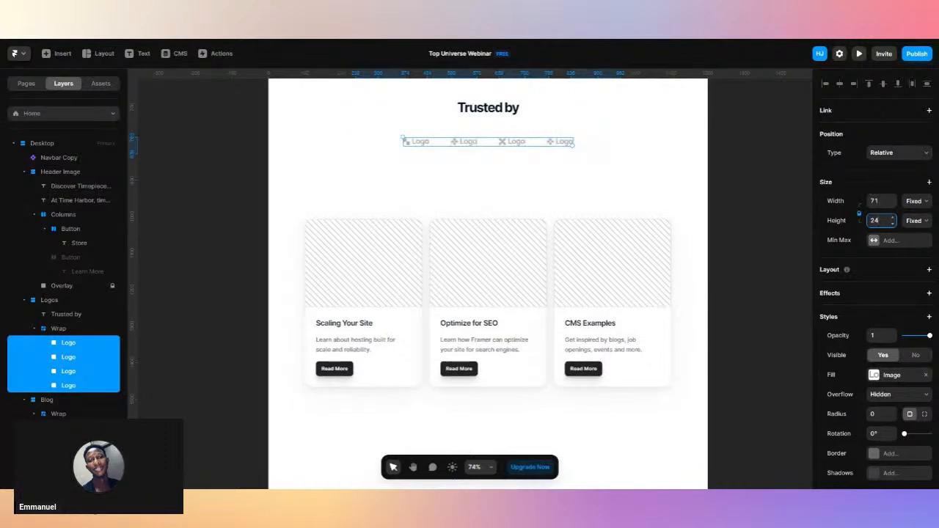
{"action": "left_click", "coordinate": [781, 244]}
Set the Logos section's gap between the heading and the logo row to 24.
{"action": "scroll", "coordinate": [781, 244], "scroll_direction": "down", "scroll_amount": 2}
{"action": "scroll", "coordinate": [781, 243], "scroll_direction": "up", "scroll_amount": 4}
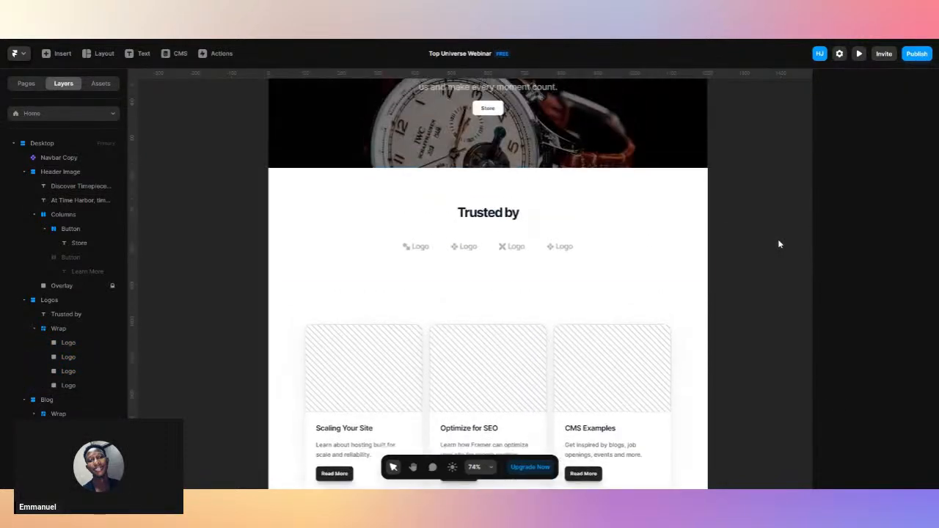
{"action": "left_click", "coordinate": [639, 235]}
{"action": "scroll", "coordinate": [823, 331], "scroll_direction": "down", "scroll_amount": 3}
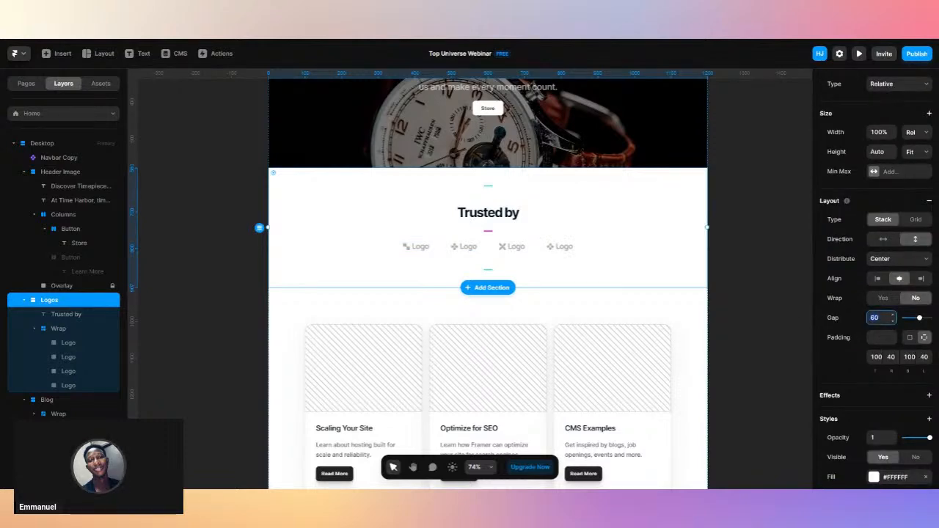
{"action": "type", "text": "24"}
{"action": "key", "text": "Return"}
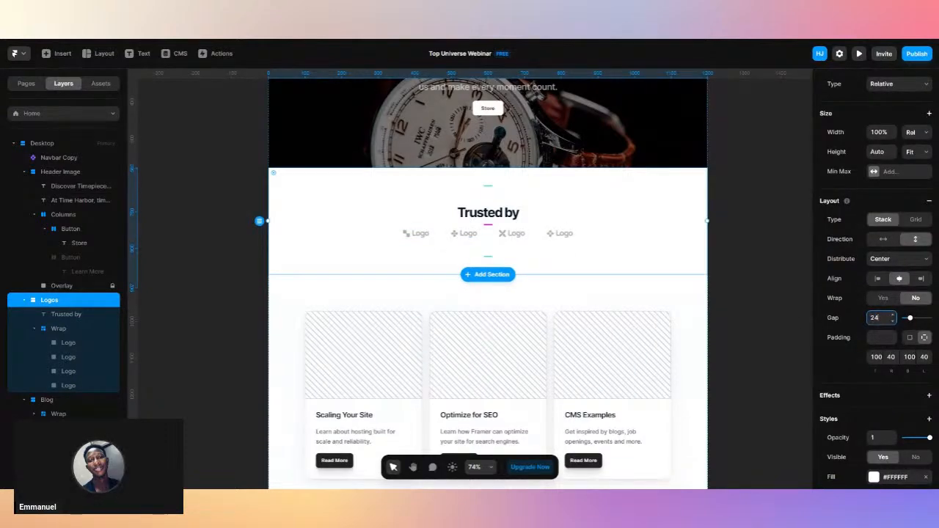
Set the Logos section's top and bottom padding to 60 each.
{"action": "left_click", "coordinate": [877, 358]}
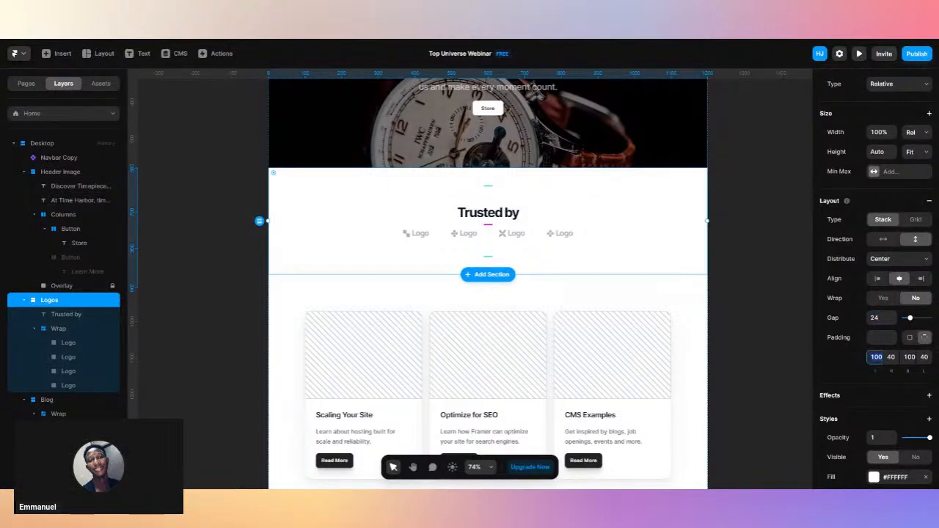
{"action": "type", "text": "60"}
{"action": "key", "text": "Return"}
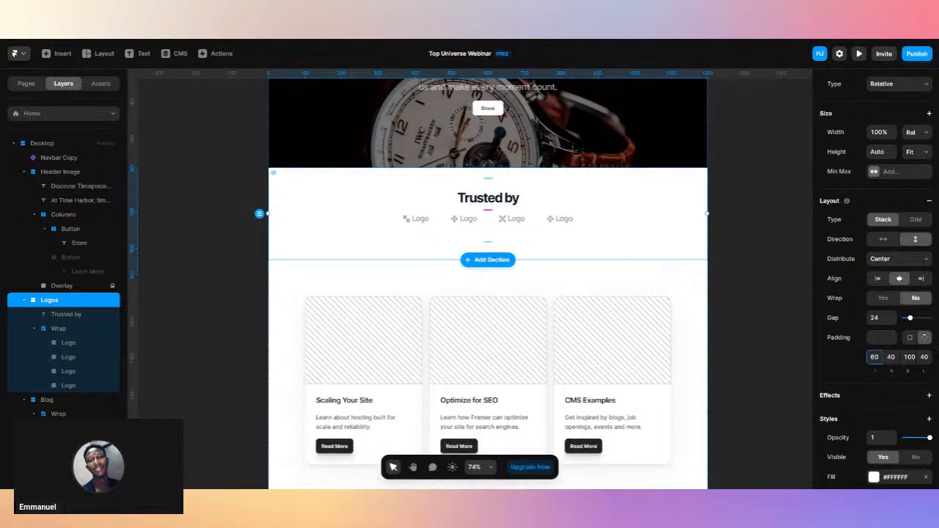
{"action": "left_click", "coordinate": [909, 358]}
{"action": "type", "text": "60"}
{"action": "key", "text": "Return"}
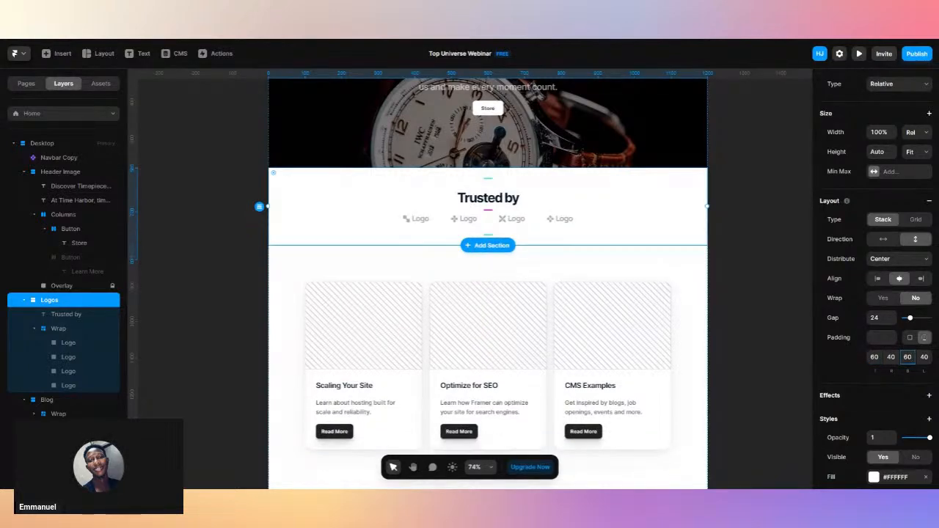
{"action": "left_click", "coordinate": [780, 346]}
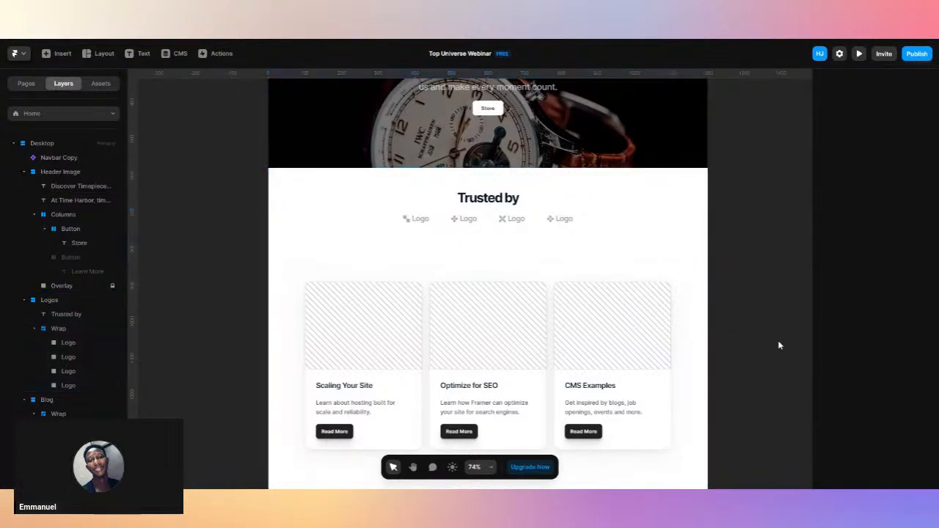
Set the top and bottom padding of the Blog section with the three cards to 60 each.
{"action": "scroll", "coordinate": [780, 346], "scroll_direction": "up", "scroll_amount": 3}
{"action": "scroll", "coordinate": [780, 346], "scroll_direction": "down", "scroll_amount": 5}
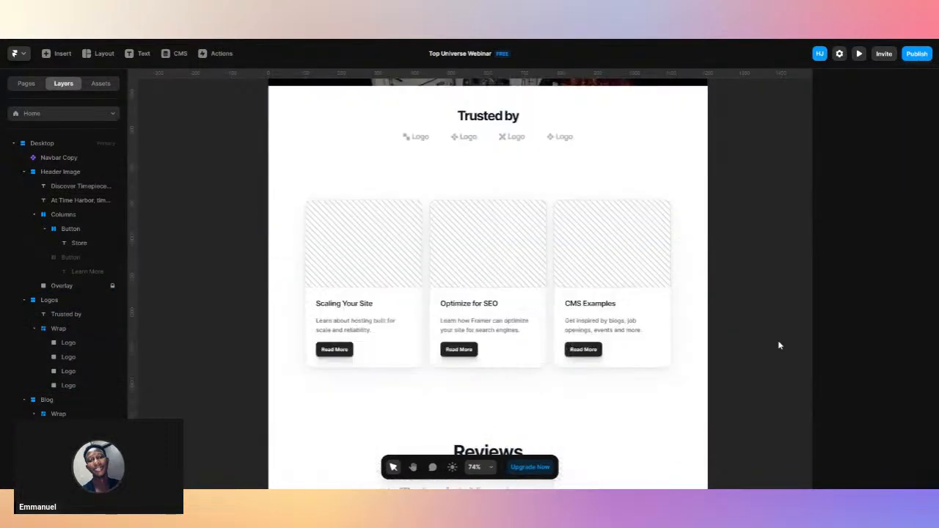
{"action": "left_click", "coordinate": [698, 228]}
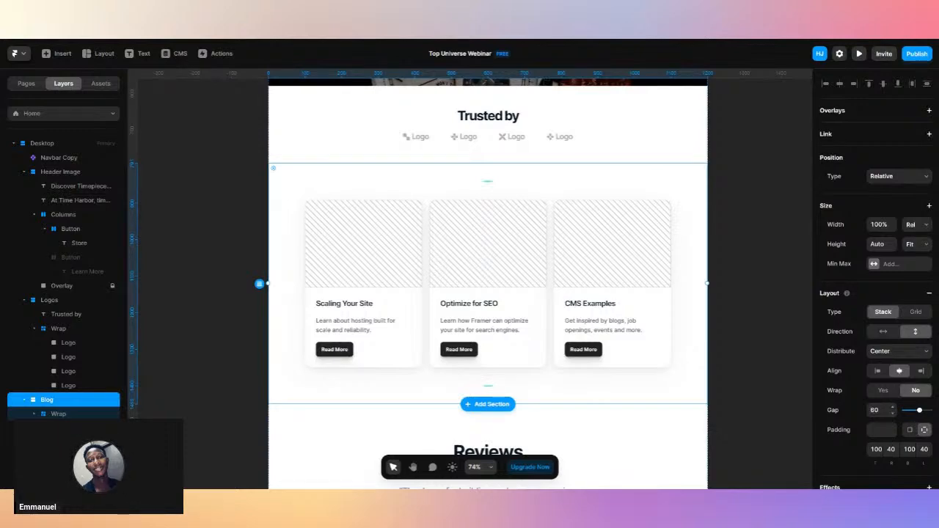
{"action": "left_click", "coordinate": [876, 449]}
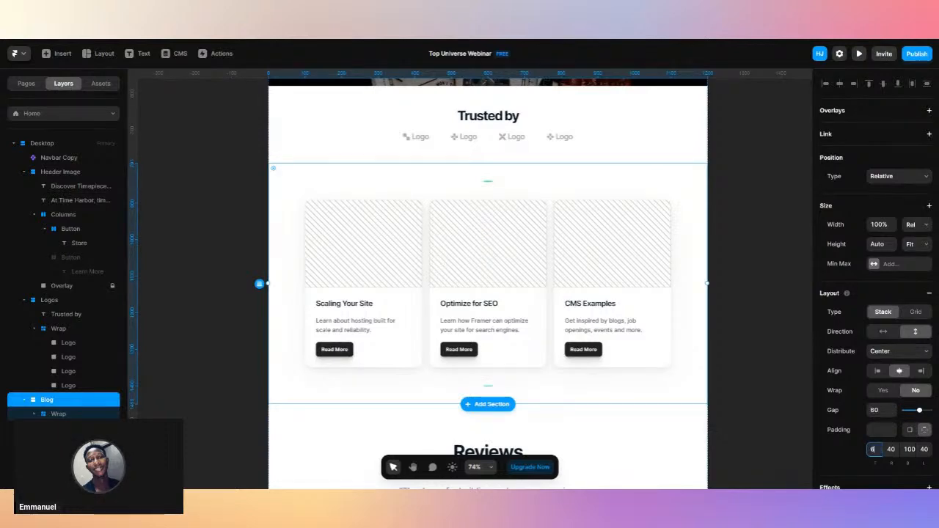
{"action": "type", "text": "60"}
{"action": "left_click", "coordinate": [910, 449]}
{"action": "type", "text": "60"}
{"action": "key", "text": "Return"}
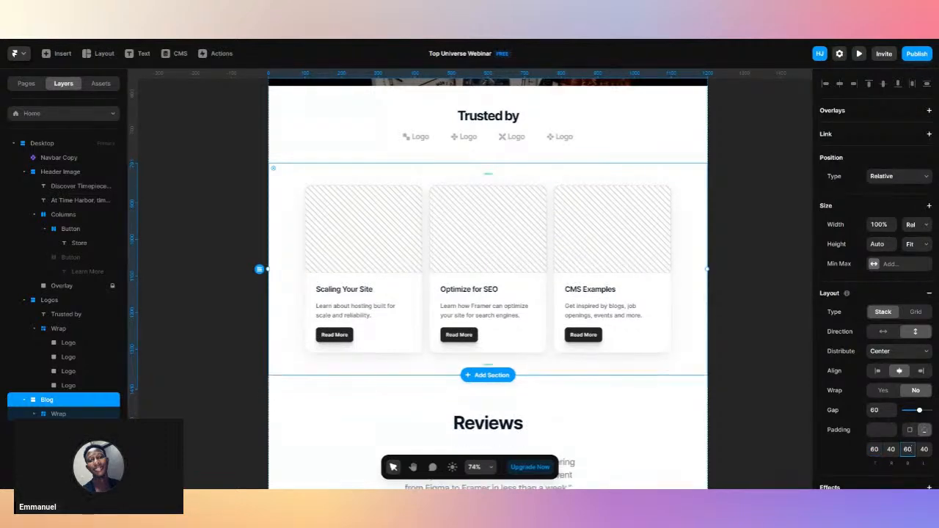
Try a gap of 24 between the cards in the Blog section's wrap and undo it.
{"action": "scroll", "coordinate": [739, 411], "scroll_direction": "down", "scroll_amount": 1}
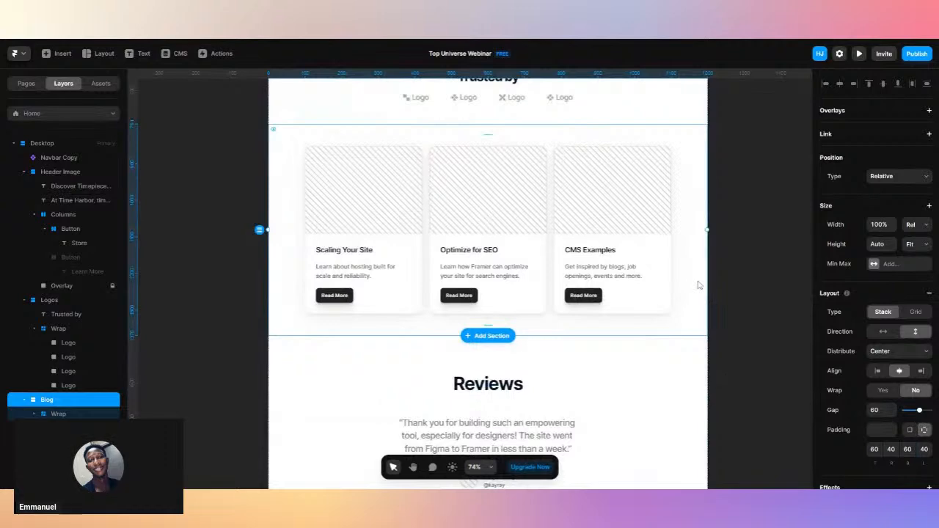
{"action": "left_click", "coordinate": [554, 238]}
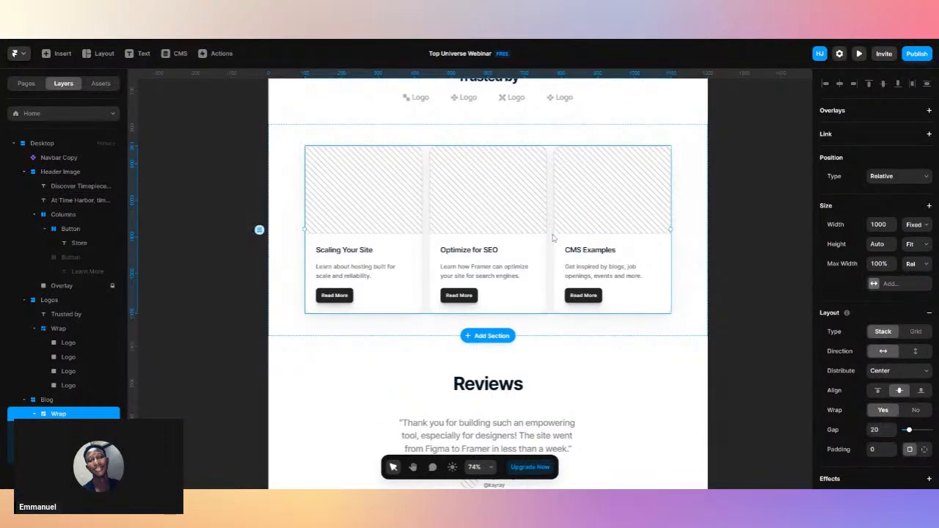
{"action": "left_click", "coordinate": [875, 430]}
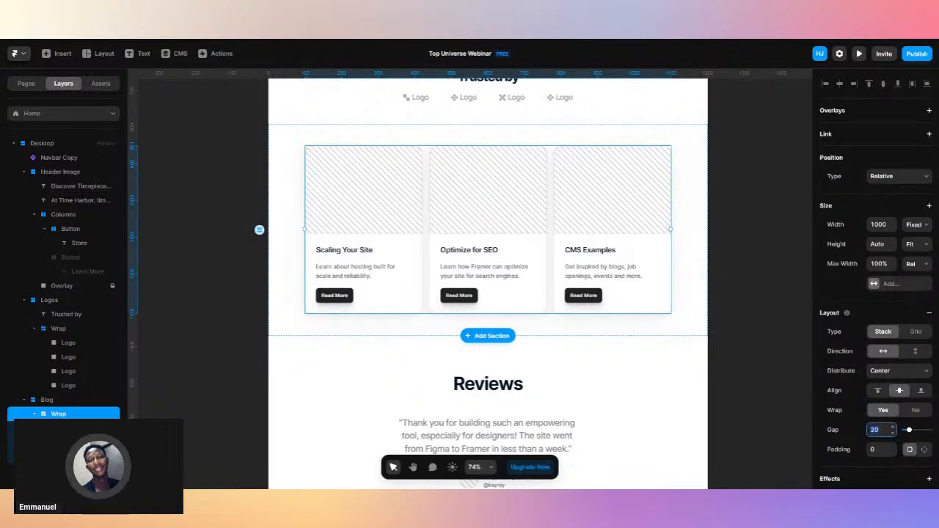
{"action": "type", "text": "24"}
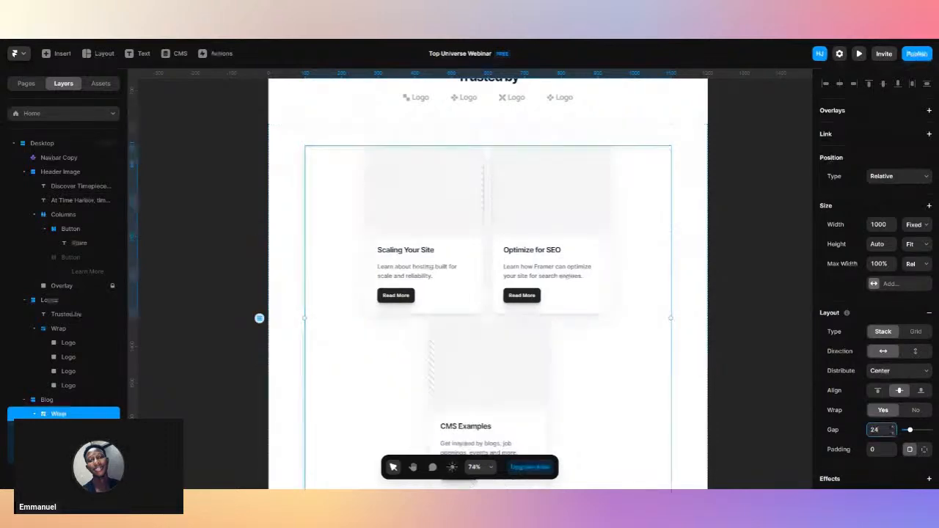
{"action": "key", "text": "ctrl+z"}
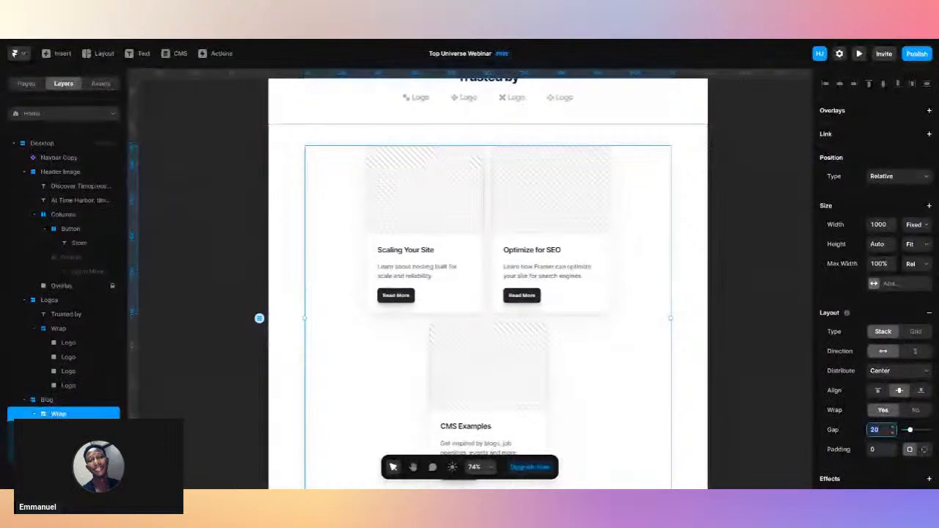
{"action": "left_click", "coordinate": [778, 408]}
{"action": "scroll", "coordinate": [779, 410], "scroll_direction": "down", "scroll_amount": 2}
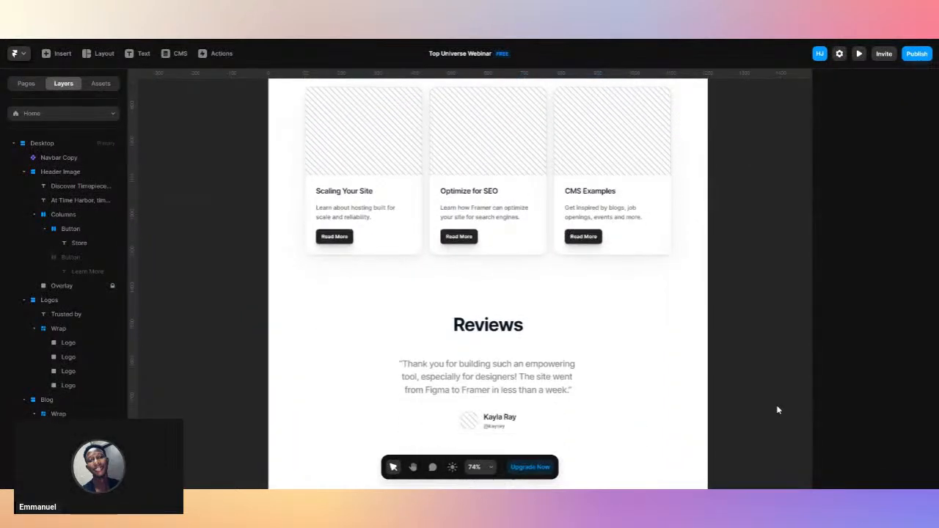
{"action": "scroll", "coordinate": [779, 410], "scroll_direction": "up", "scroll_amount": 2}
{"action": "left_click", "coordinate": [700, 279]}
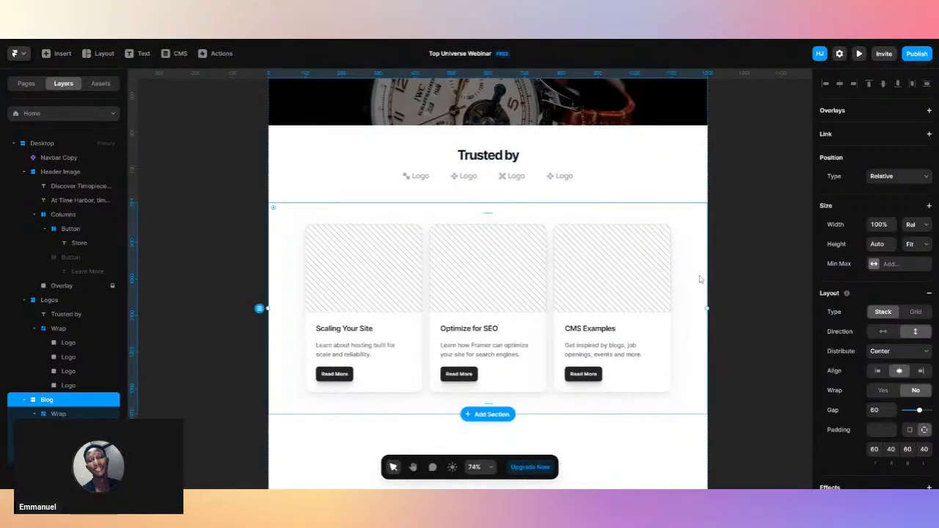
Set the Reviews section's top and bottom padding to 60 each.
{"action": "scroll", "coordinate": [700, 279], "scroll_direction": "down", "scroll_amount": 4}
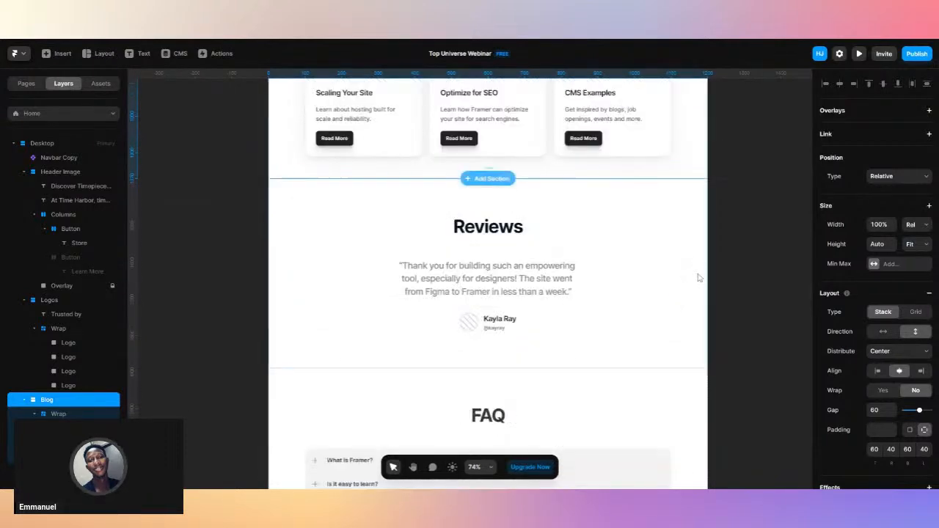
{"action": "left_click", "coordinate": [699, 279]}
{"action": "left_click", "coordinate": [876, 450]}
{"action": "type", "text": "60"}
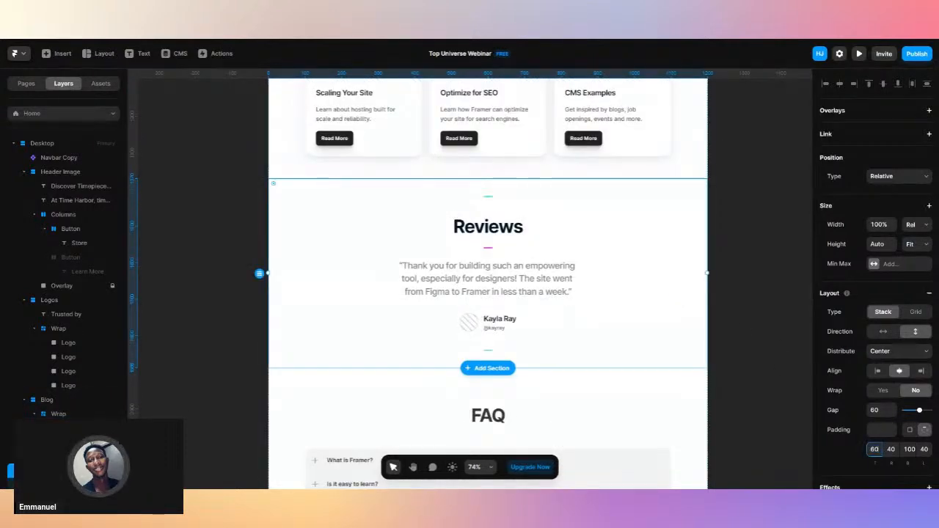
{"action": "key", "text": "Return"}
{"action": "left_click", "coordinate": [909, 450]}
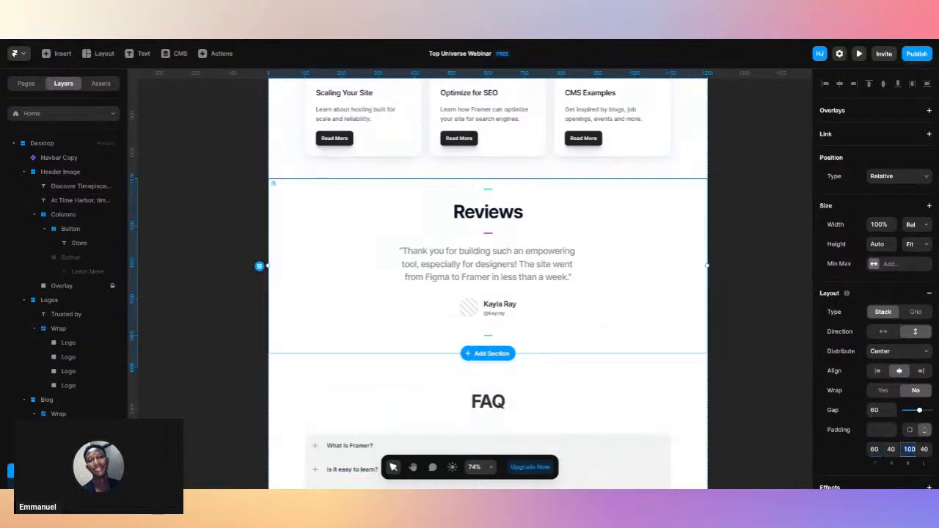
{"action": "type", "text": "60"}
{"action": "key", "text": "Return"}
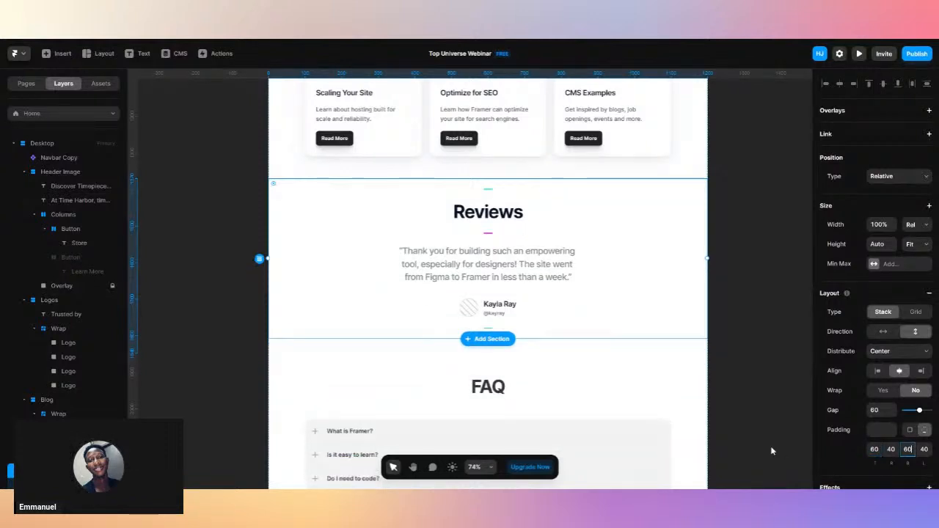
Set the FAQ section's top and bottom padding to 60 each.
{"action": "scroll", "coordinate": [756, 426], "scroll_direction": "down", "scroll_amount": 3}
{"action": "left_click", "coordinate": [699, 320]}
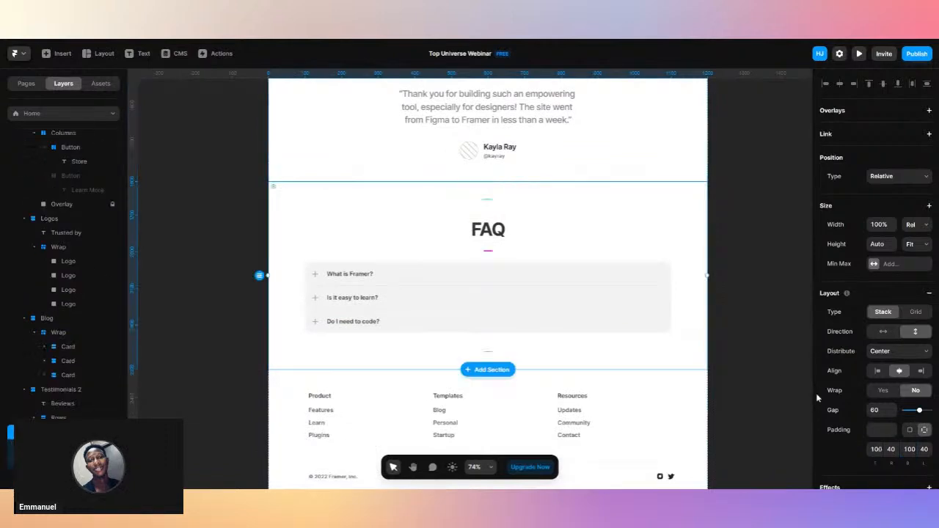
{"action": "left_click", "coordinate": [877, 450]}
{"action": "type", "text": "60"}
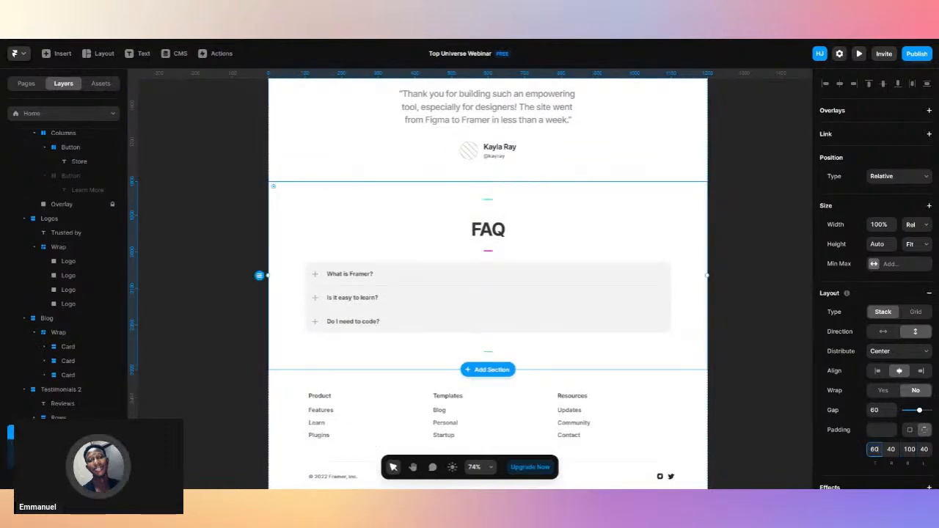
{"action": "key", "text": "Return"}
{"action": "left_click", "coordinate": [908, 450]}
{"action": "type", "text": "60"}
{"action": "key", "text": "Return"}
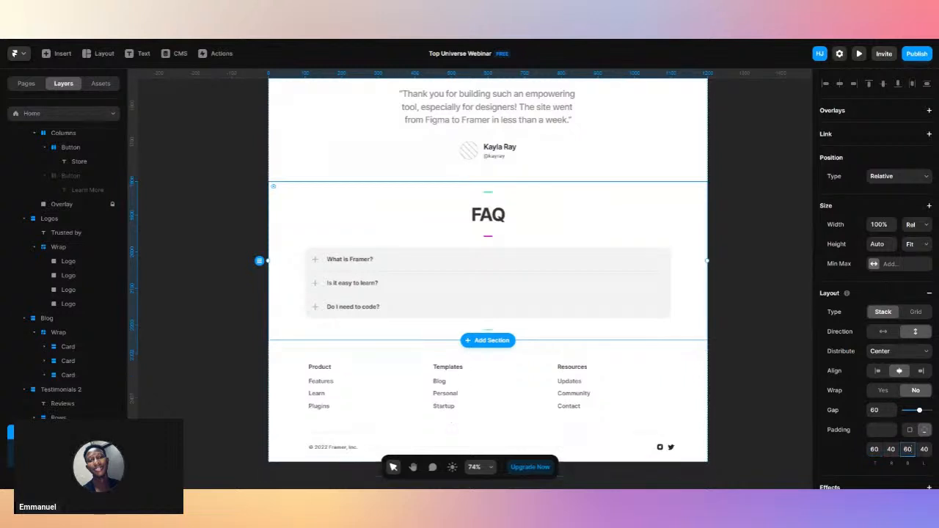
{"action": "left_click", "coordinate": [739, 346]}
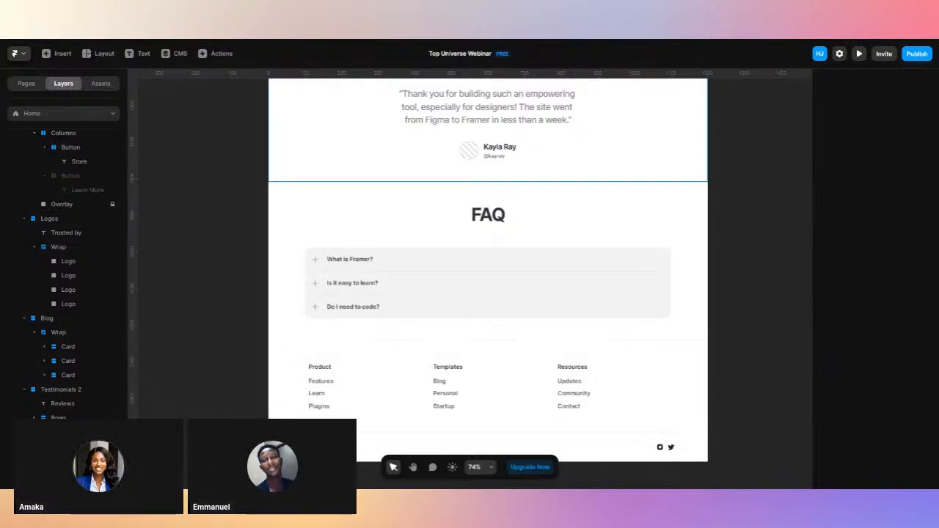
{"action": "left_click", "coordinate": [566, 230]}
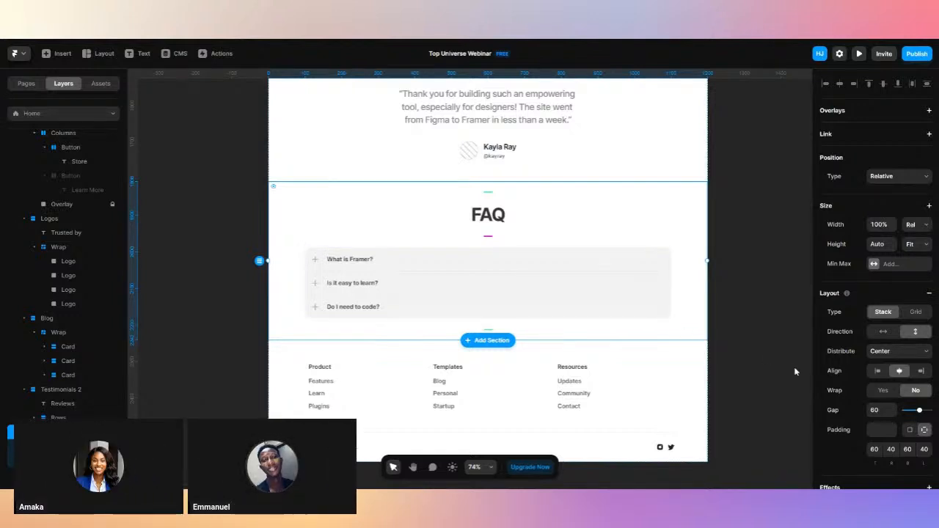
{"action": "scroll", "coordinate": [795, 371], "scroll_direction": "down", "scroll_amount": 2}
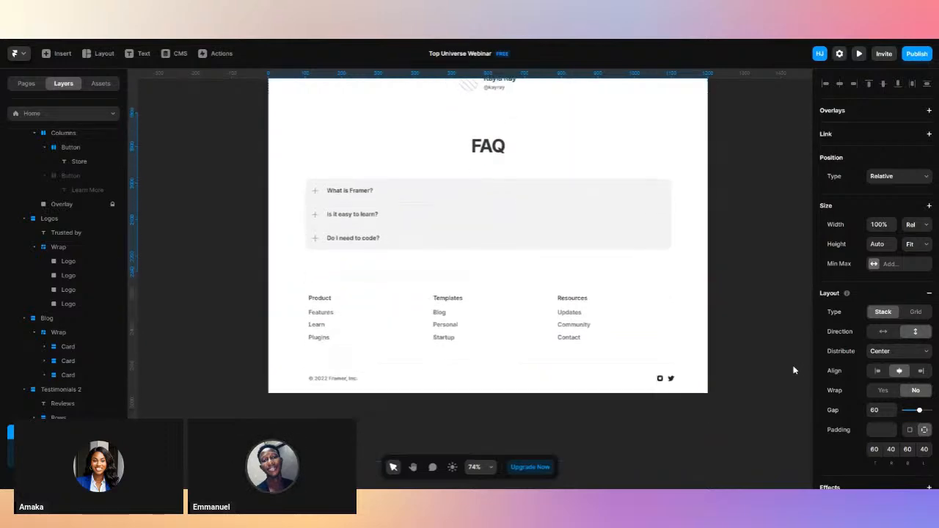
{"action": "scroll", "coordinate": [794, 370], "scroll_direction": "up", "scroll_amount": 10}
{"action": "scroll", "coordinate": [794, 370], "scroll_direction": "up", "scroll_amount": 3}
{"action": "scroll", "coordinate": [794, 371], "scroll_direction": "down", "scroll_amount": 7}
{"action": "scroll", "coordinate": [793, 371], "scroll_direction": "up", "scroll_amount": 4}
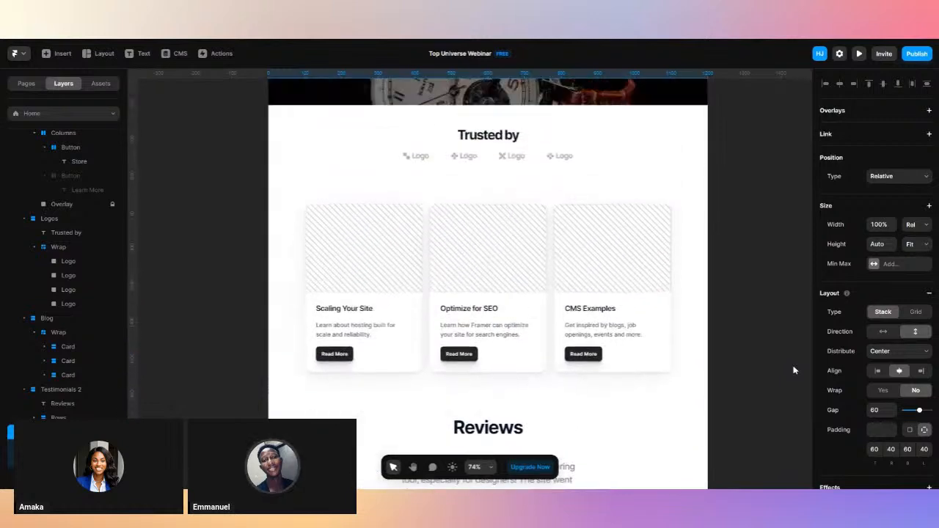
Check the "Trusted by" heading's font size and set the "Reviews" heading to the same 36 pixels.
{"action": "left_click", "coordinate": [501, 139]}
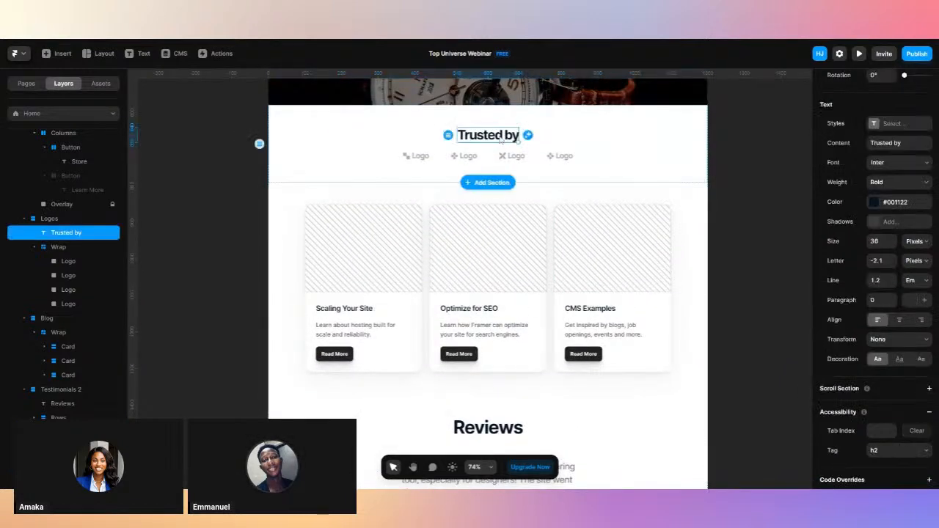
{"action": "left_click", "coordinate": [498, 430]}
{"action": "scroll", "coordinate": [854, 416], "scroll_direction": "down", "scroll_amount": 5}
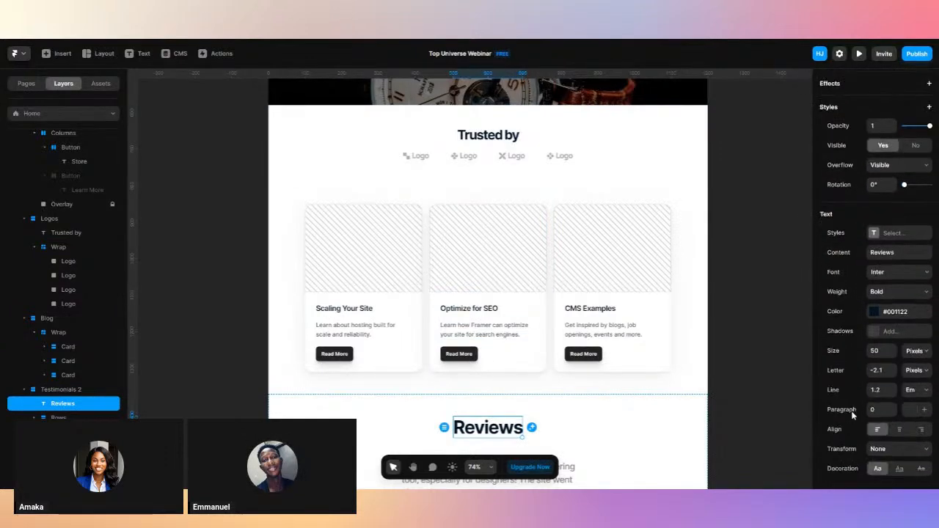
{"action": "left_click", "coordinate": [876, 351]}
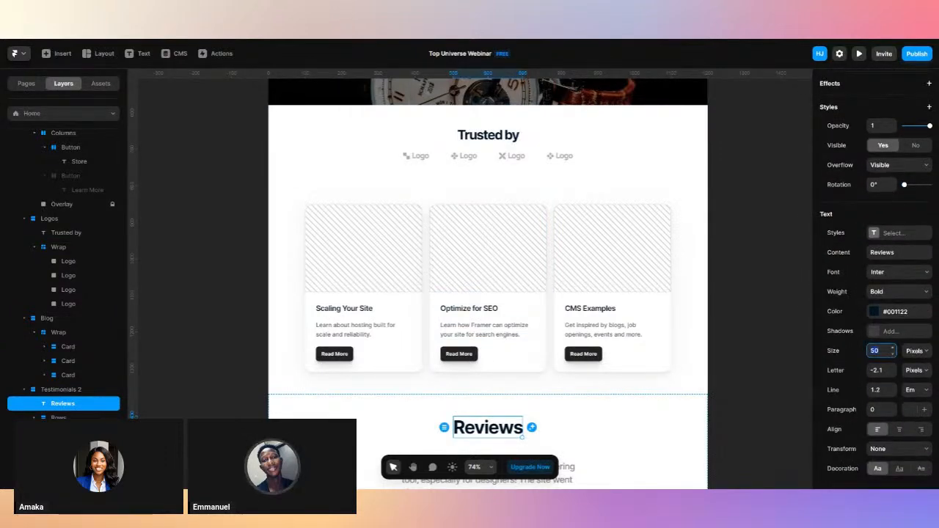
{"action": "type", "text": "36"}
Set the font size of the "FAQ" heading to 36 pixels.
{"action": "scroll", "coordinate": [692, 384], "scroll_direction": "down", "scroll_amount": 5}
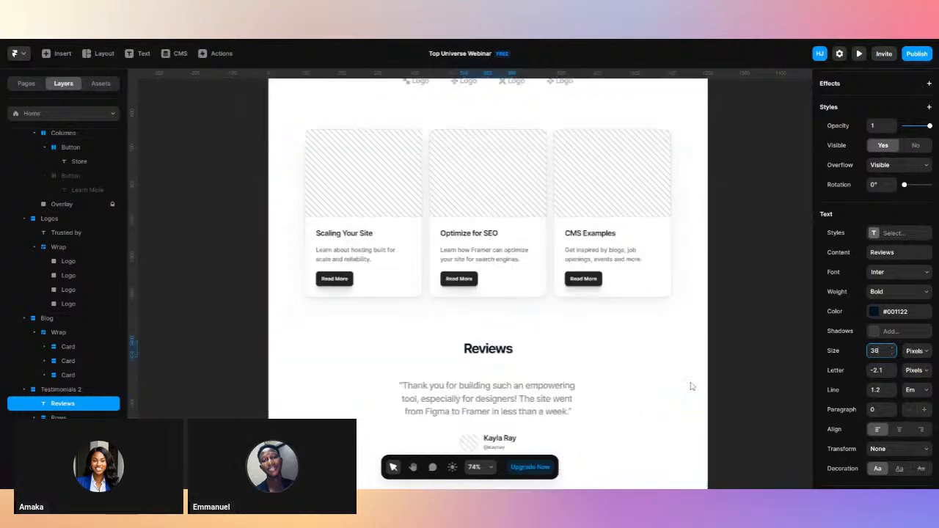
{"action": "left_click", "coordinate": [488, 251]}
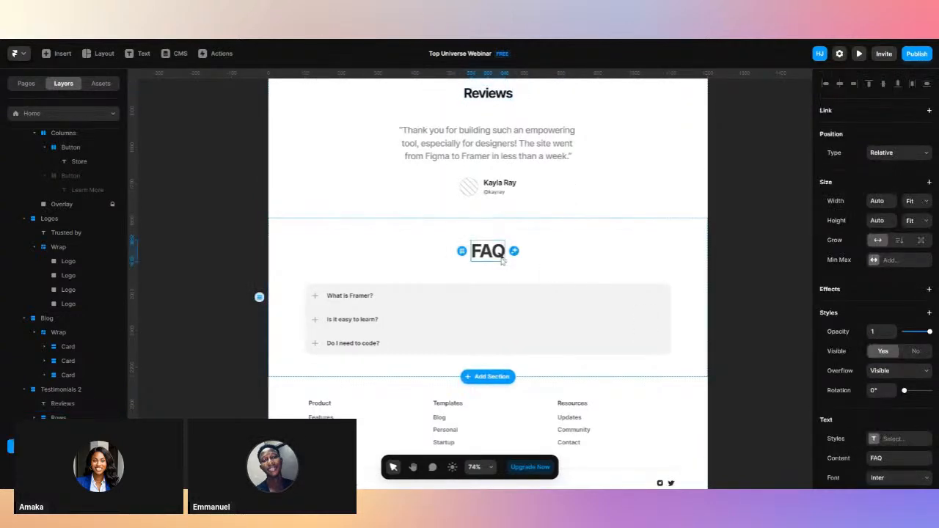
{"action": "scroll", "coordinate": [893, 420], "scroll_direction": "down", "scroll_amount": 2}
{"action": "left_click", "coordinate": [878, 300]}
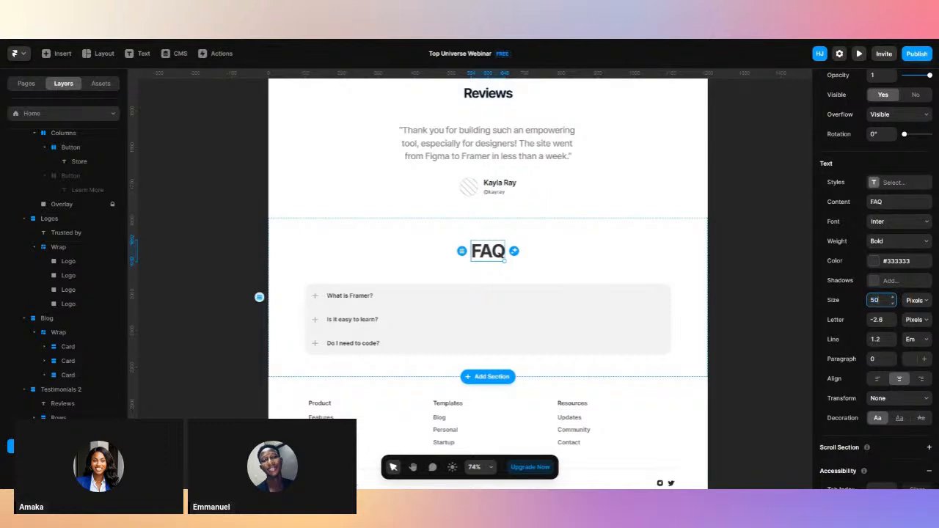
{"action": "type", "text": "36"}
{"action": "key", "text": "ctrl+a"}
{"action": "type", "text": "36"}
{"action": "key", "text": "Return"}
{"action": "scroll", "coordinate": [713, 330], "scroll_direction": "down", "scroll_amount": 5}
{"action": "scroll", "coordinate": [716, 334], "scroll_direction": "up", "scroll_amount": 3}
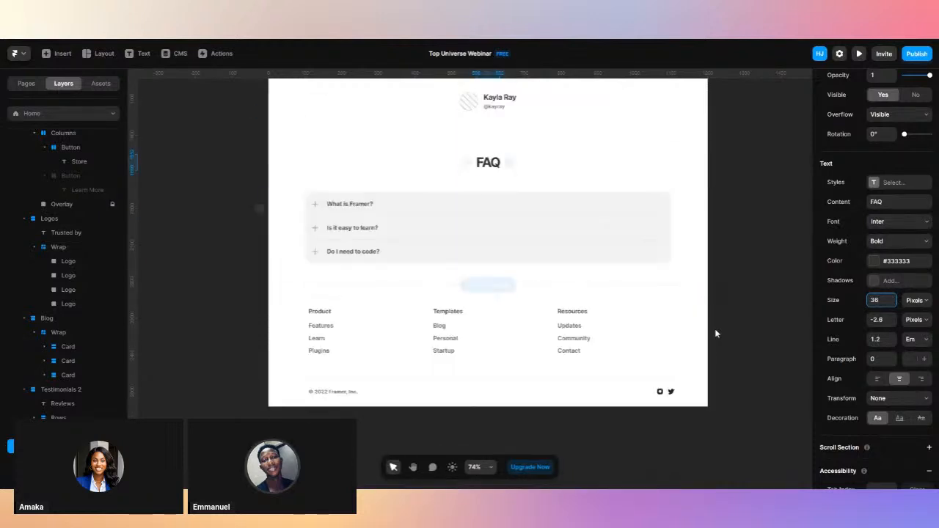
Add an 810-wide Tablet breakpoint to the Desktop layout of the Home page.
{"action": "left_click", "coordinate": [669, 359]}
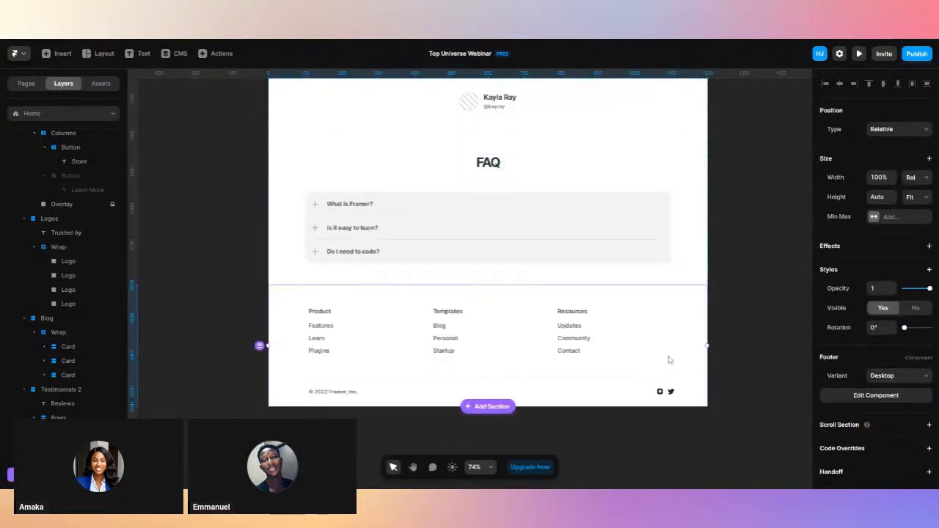
{"action": "scroll", "coordinate": [713, 331], "scroll_direction": "up", "scroll_amount": 4}
{"action": "scroll", "coordinate": [714, 334], "scroll_direction": "down", "scroll_amount": 6}
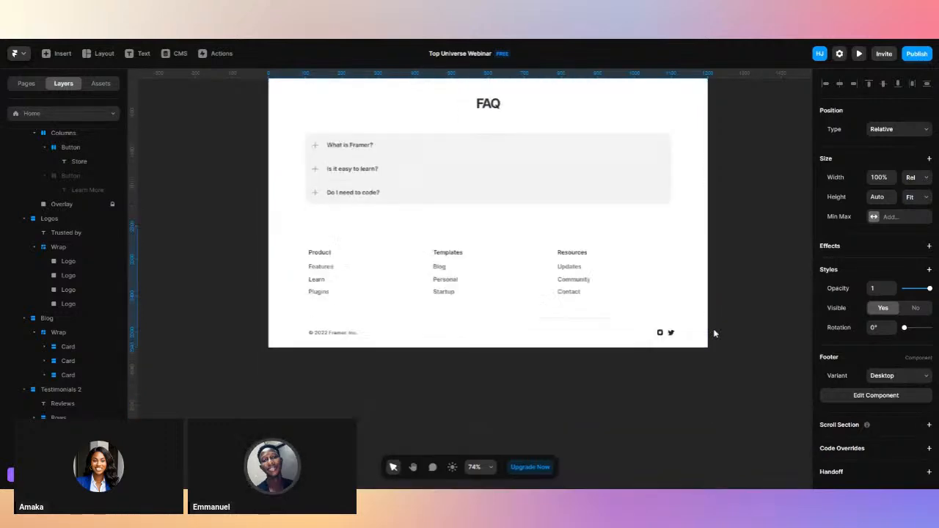
{"action": "scroll", "coordinate": [715, 334], "scroll_direction": "up", "scroll_amount": 3}
{"action": "left_click", "coordinate": [755, 314]}
{"action": "scroll", "coordinate": [754, 314], "scroll_direction": "up", "scroll_amount": 5}
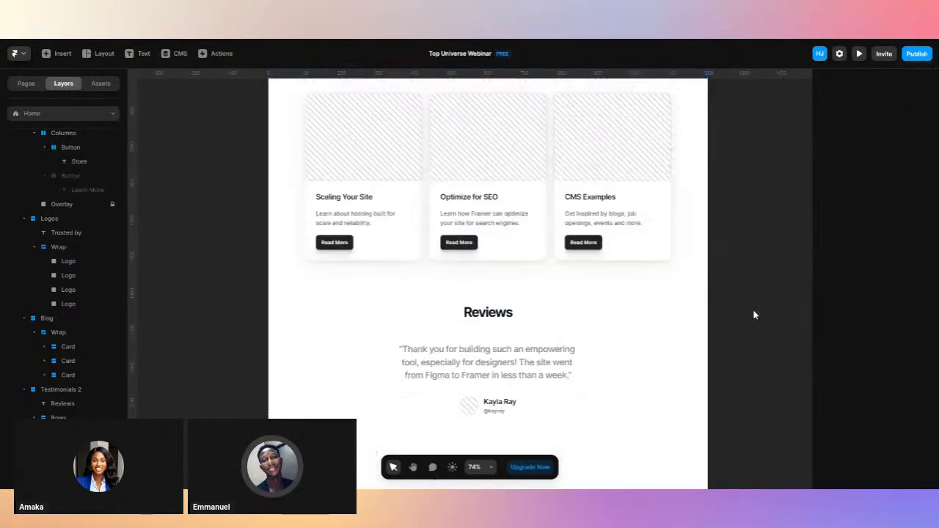
{"action": "scroll", "coordinate": [755, 314], "scroll_direction": "up", "scroll_amount": 5}
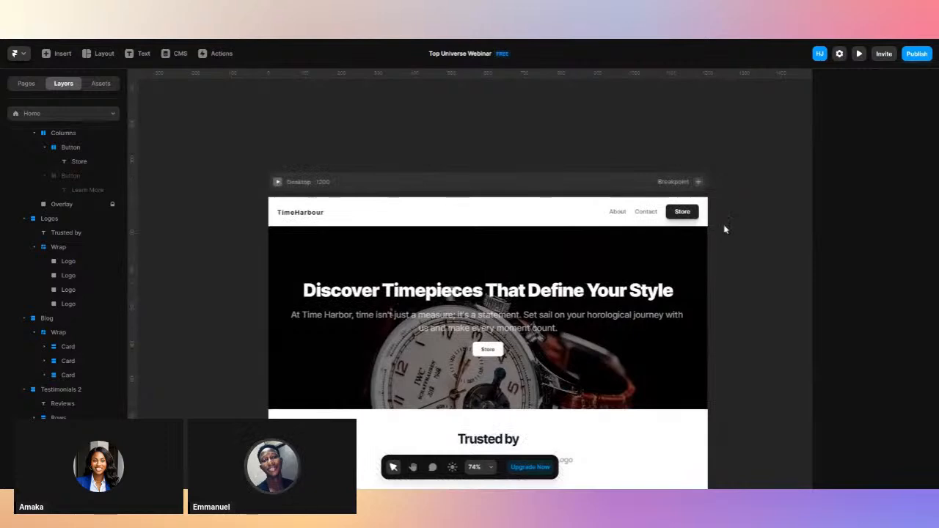
{"action": "left_click", "coordinate": [698, 182]}
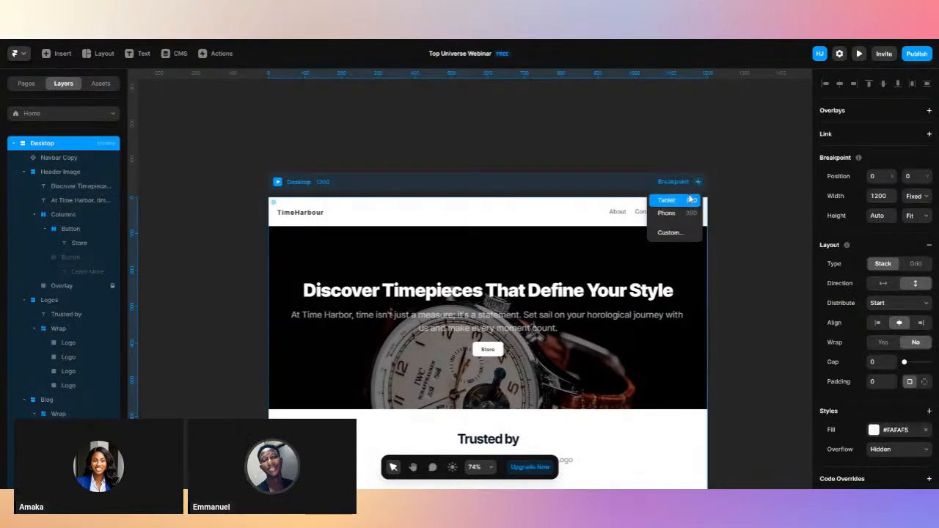
{"action": "left_click", "coordinate": [689, 204]}
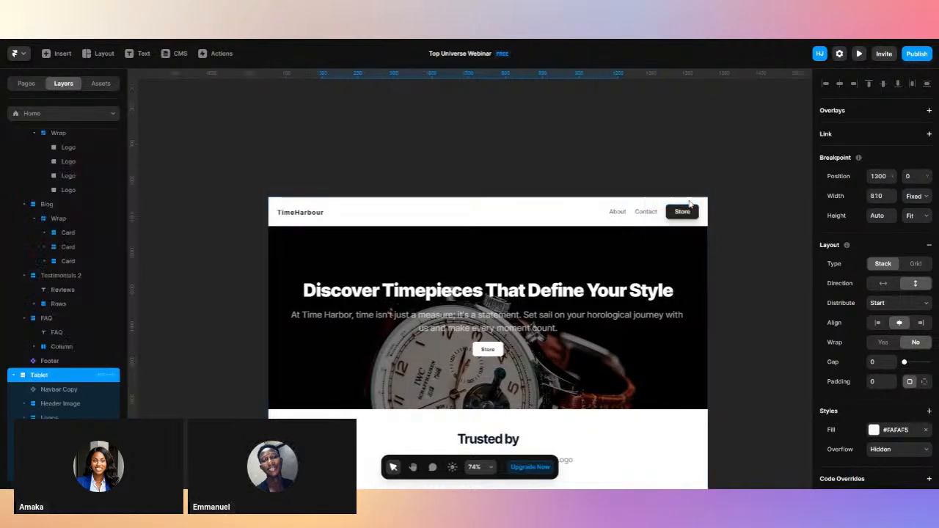
Look over the tablet layout's sections and add a 390-wide Phone breakpoint.
{"action": "scroll", "coordinate": [681, 182], "scroll_direction": "down", "scroll_amount": 5}
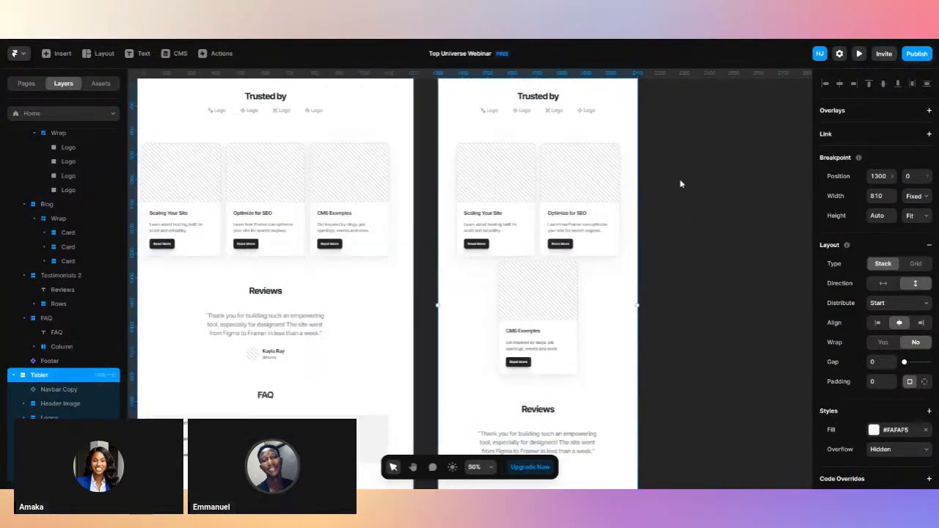
{"action": "scroll", "coordinate": [681, 182], "scroll_direction": "up", "scroll_amount": 2}
{"action": "scroll", "coordinate": [681, 182], "scroll_direction": "down", "scroll_amount": 1}
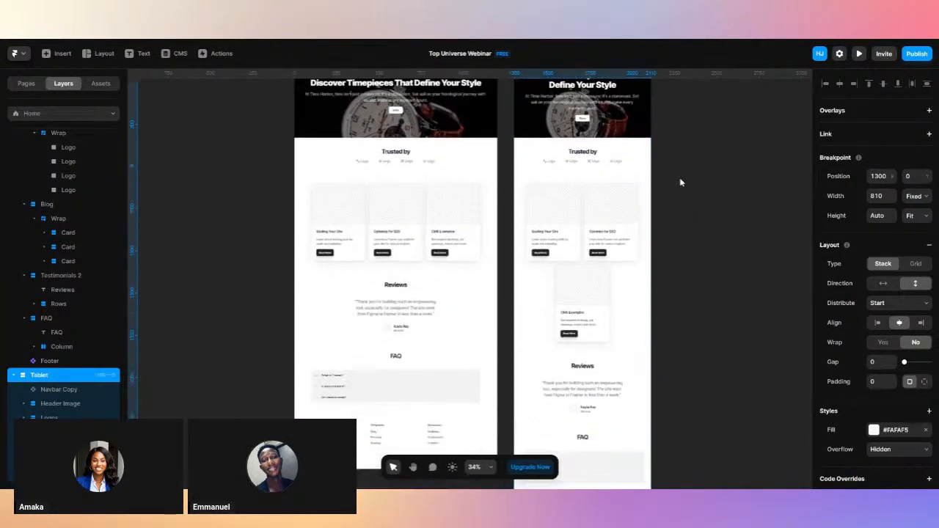
{"action": "left_click", "coordinate": [628, 282]}
{"action": "scroll", "coordinate": [629, 283], "scroll_direction": "up", "scroll_amount": 3}
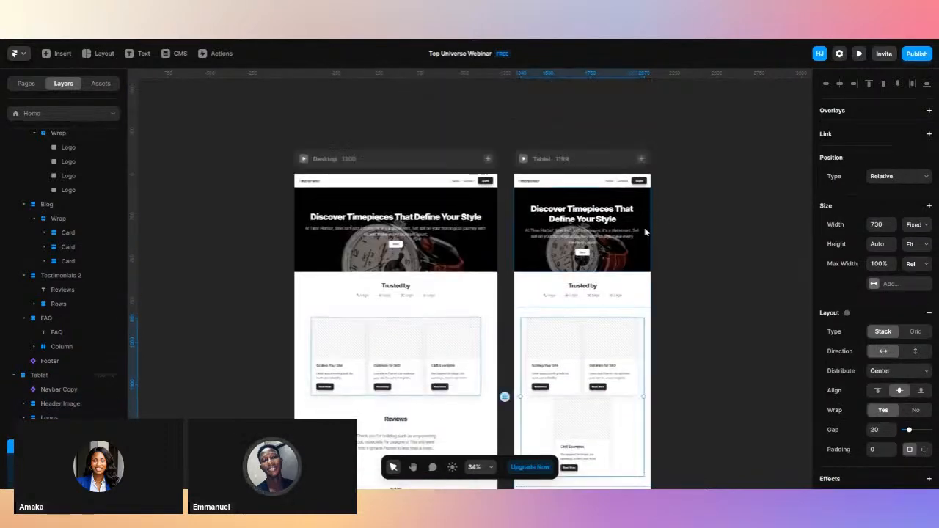
{"action": "left_click", "coordinate": [642, 159]}
{"action": "left_click", "coordinate": [636, 176]}
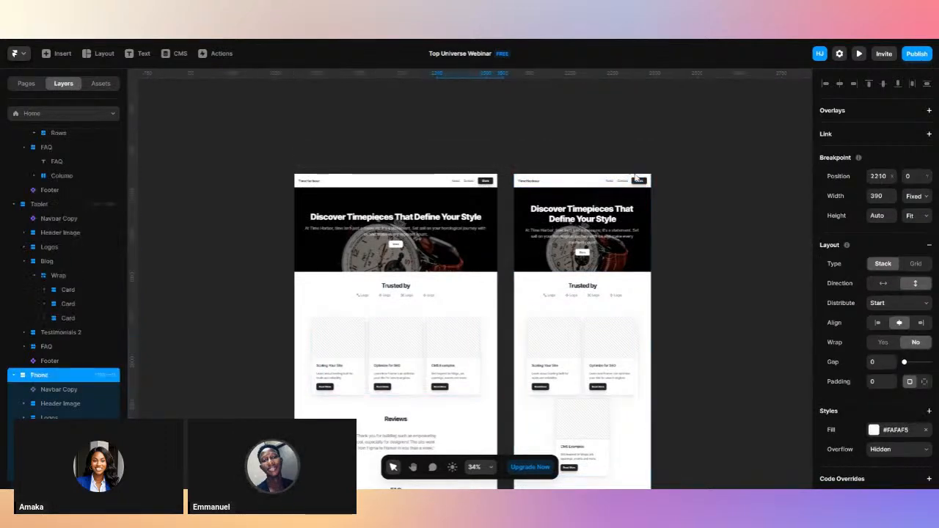
Set the font size of the phone layout's "Discover Timepieces That Define Your Style" heading to 36 pixels.
{"action": "scroll", "coordinate": [636, 177], "scroll_direction": "up", "scroll_amount": 3}
{"action": "scroll", "coordinate": [636, 177], "scroll_direction": "left", "scroll_amount": 2}
{"action": "left_click", "coordinate": [583, 209]}
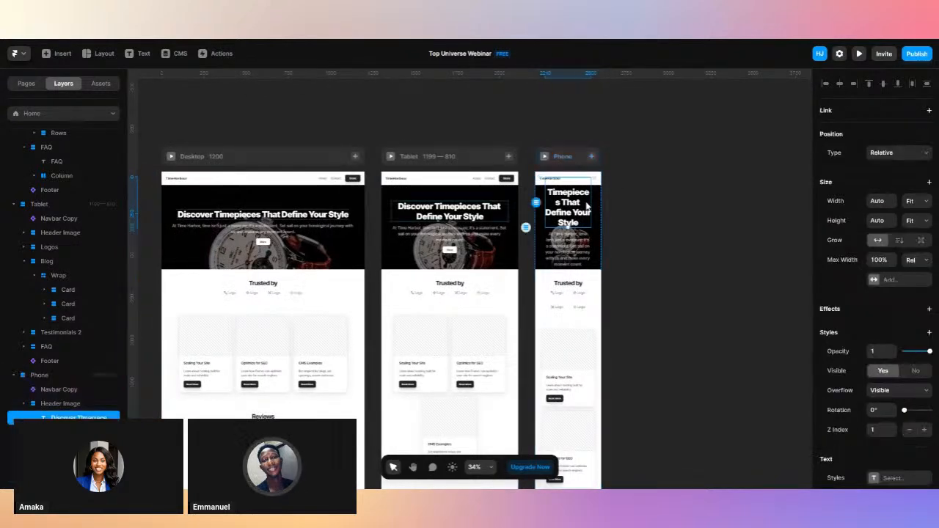
{"action": "scroll", "coordinate": [867, 383], "scroll_direction": "down", "scroll_amount": 5}
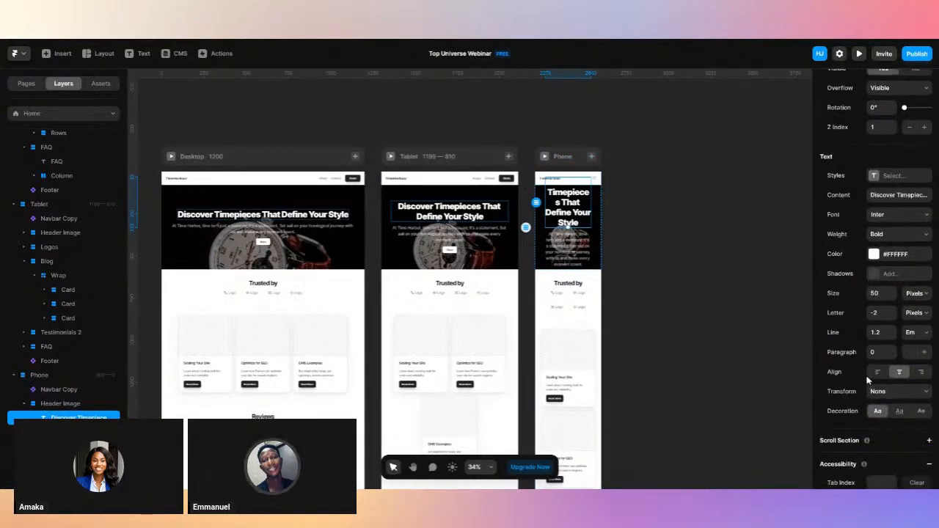
{"action": "left_click", "coordinate": [877, 294]}
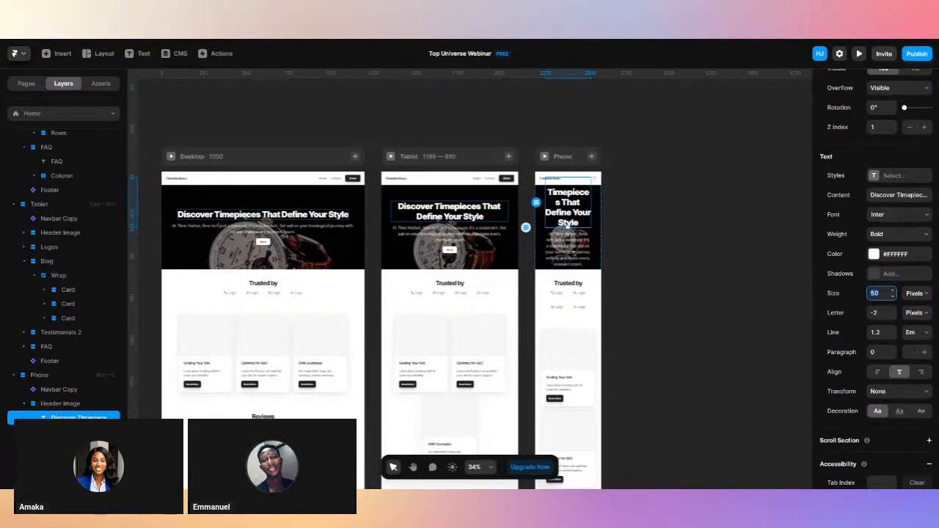
{"action": "key", "text": "Return"}
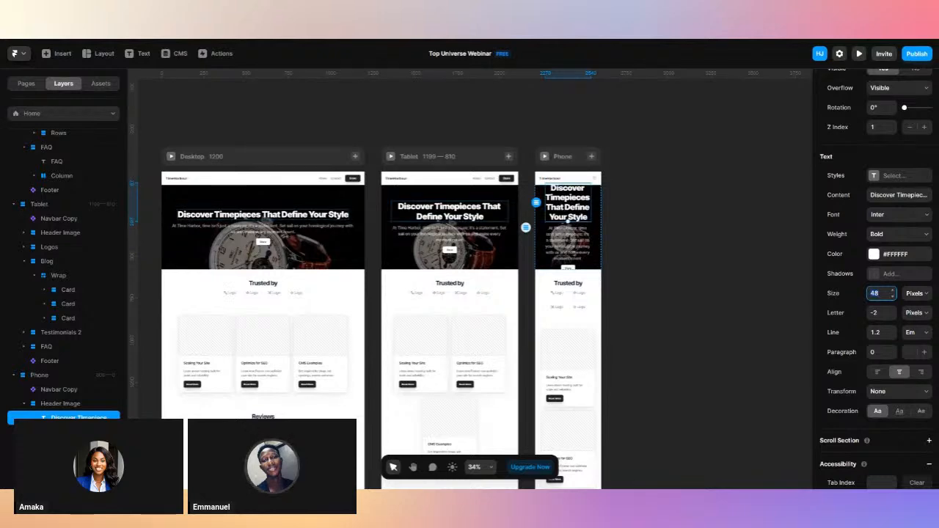
{"action": "key", "text": "Return"}
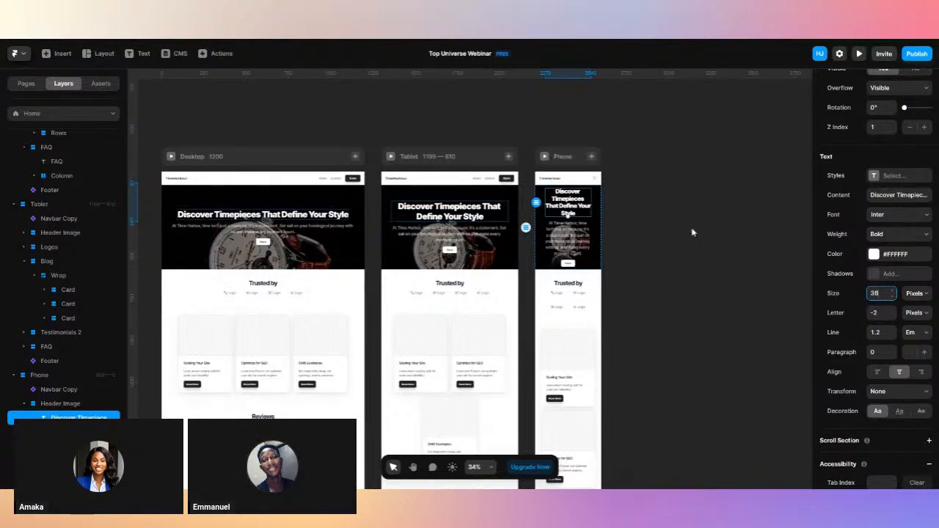
Set the font size of the header's description paragraph in the phone layout to 18 pixels.
{"action": "left_click", "coordinate": [586, 239]}
{"action": "scroll", "coordinate": [897, 401], "scroll_direction": "down", "scroll_amount": 4}
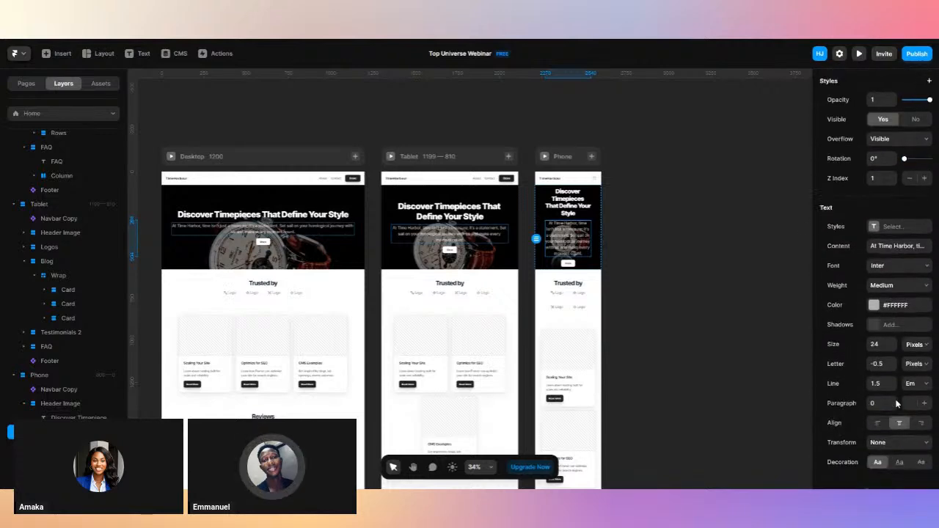
{"action": "left_click", "coordinate": [875, 343]}
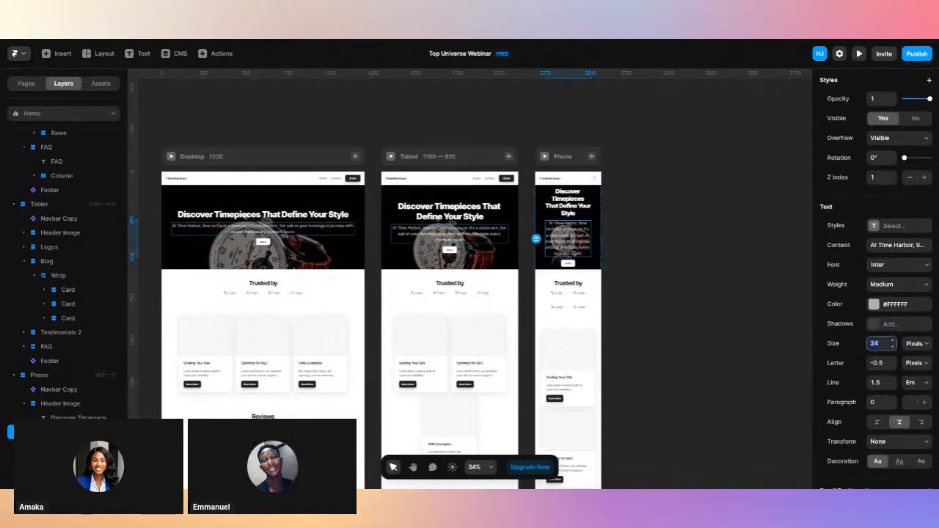
{"action": "type", "text": "18"}
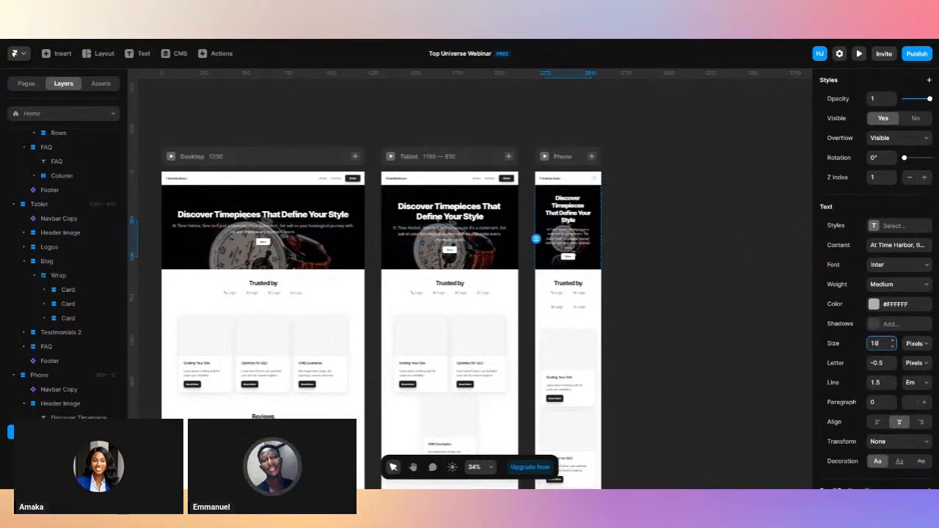
Set the right and left padding of the phone layout's Header Image section to 24 each.
{"action": "left_click", "coordinate": [598, 245]}
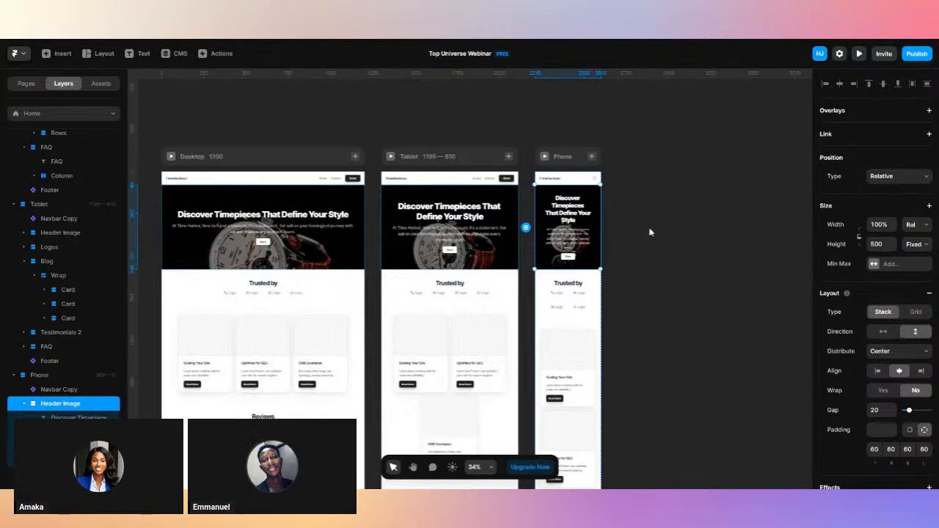
{"action": "scroll", "coordinate": [649, 233], "scroll_direction": "down", "scroll_amount": 1}
{"action": "scroll", "coordinate": [649, 232], "scroll_direction": "down", "scroll_amount": 4}
{"action": "scroll", "coordinate": [649, 233], "scroll_direction": "up", "scroll_amount": 4}
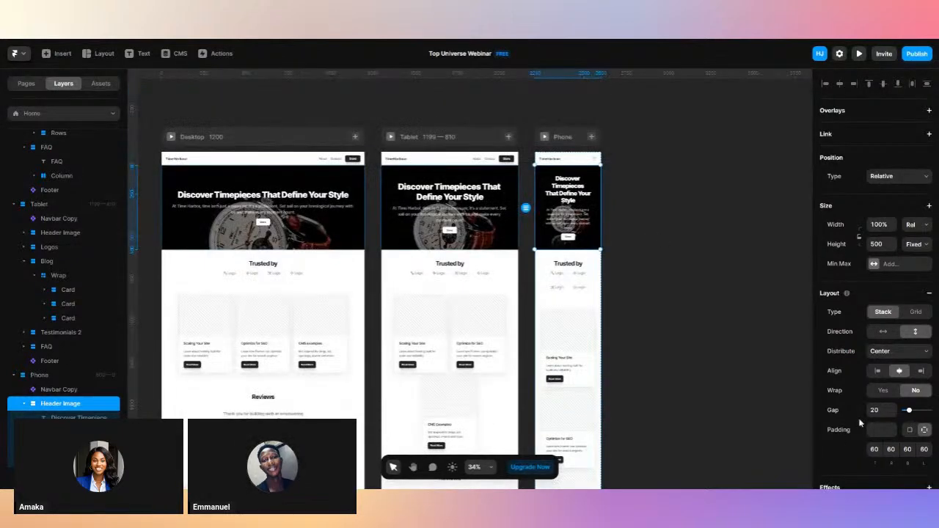
{"action": "scroll", "coordinate": [876, 404], "scroll_direction": "down", "scroll_amount": 4}
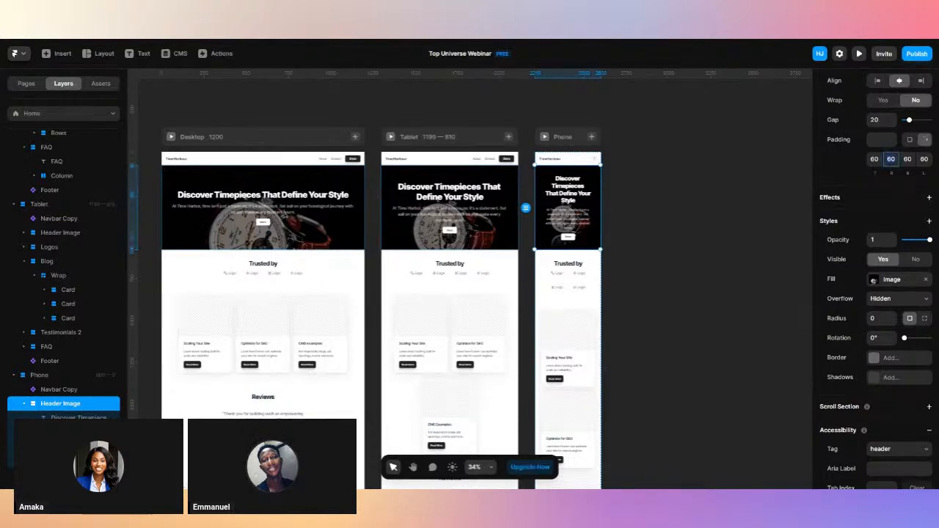
{"action": "type", "text": "24"}
{"action": "left_click", "coordinate": [925, 159]}
{"action": "key", "text": "Return"}
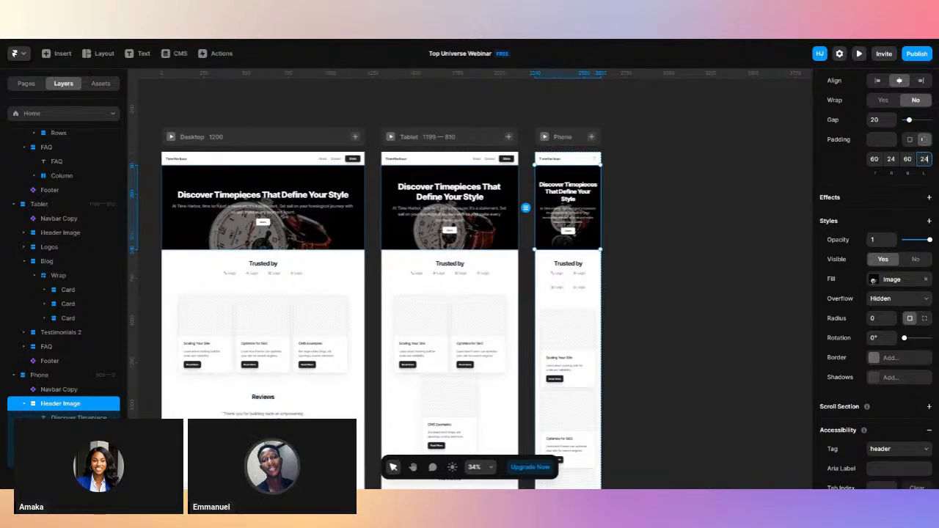
Try a bottom padding of 48 on the phone's Header Image section, and settle on 24.
{"action": "left_click", "coordinate": [908, 160]}
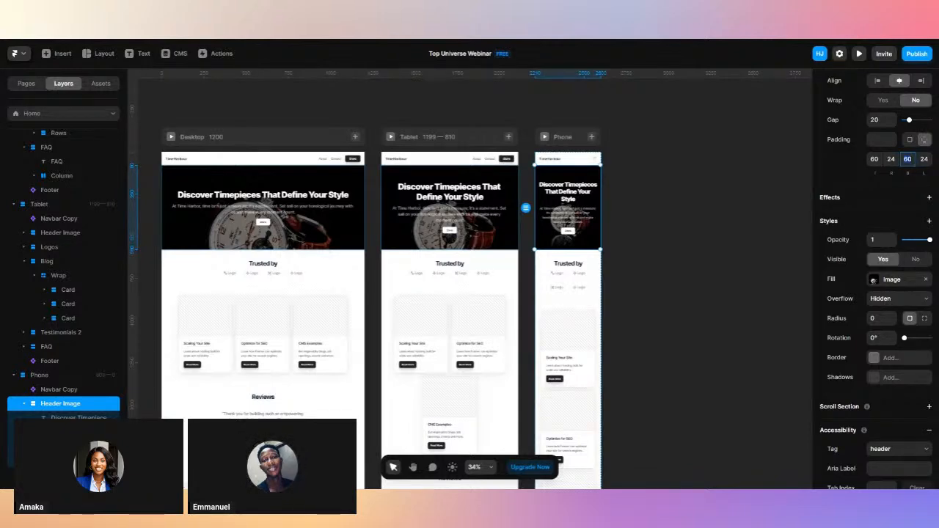
{"action": "type", "text": "48"}
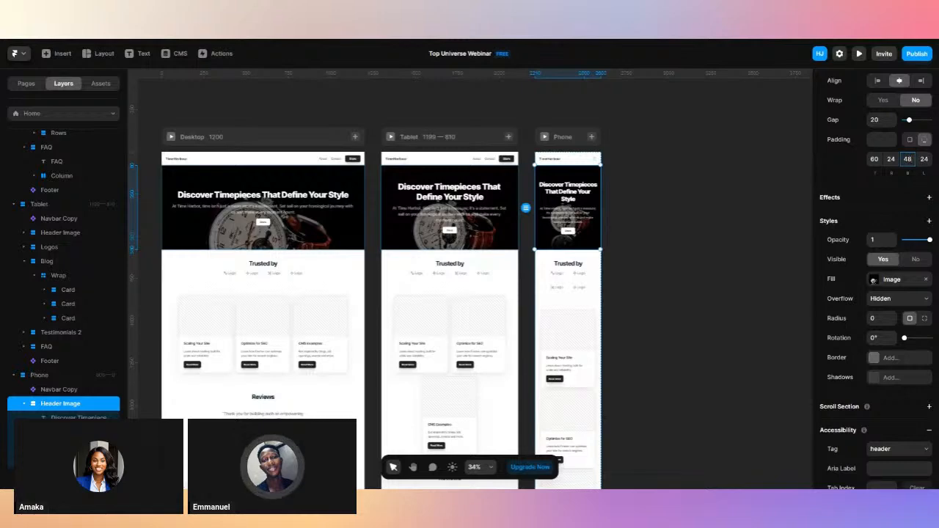
{"action": "key", "text": "Return"}
{"action": "type", "text": "24"}
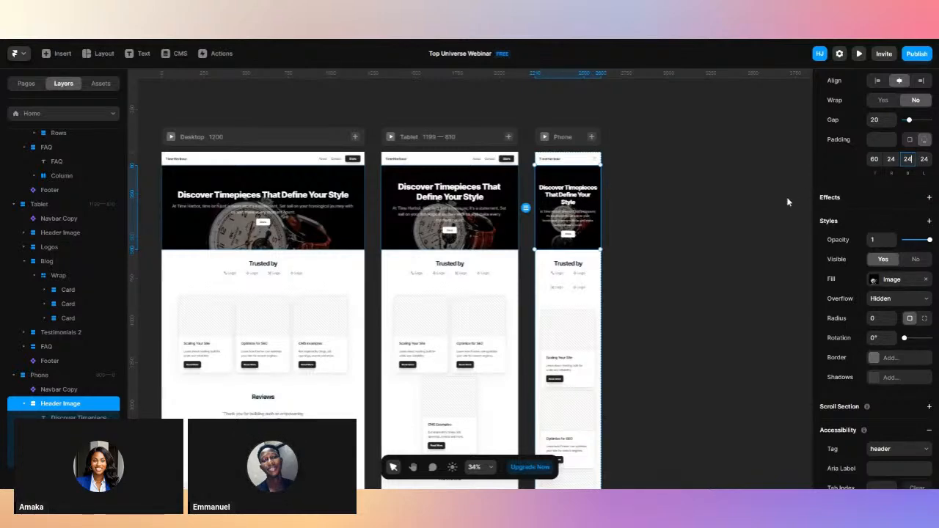
Set the right and left padding of the phone layout's "Trusted by" logos section to 24 each.
{"action": "left_click", "coordinate": [595, 285]}
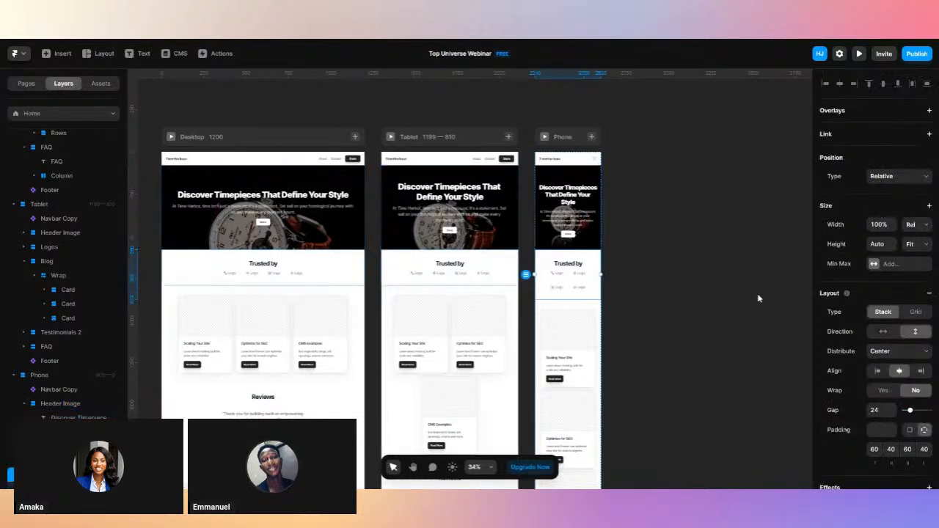
{"action": "left_click", "coordinate": [891, 449]}
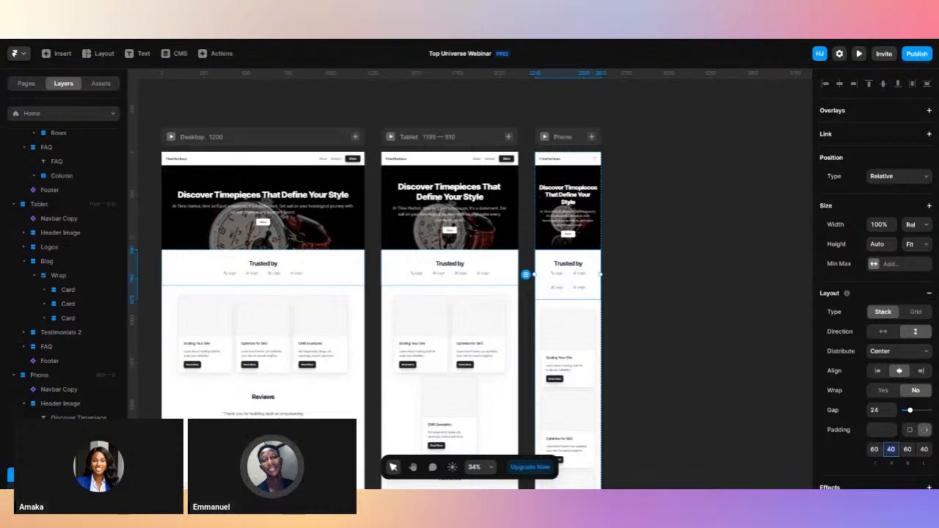
{"action": "scroll", "coordinate": [891, 449], "scroll_direction": "down", "scroll_amount": 1}
{"action": "type", "text": "24"}
{"action": "left_click", "coordinate": [924, 391]}
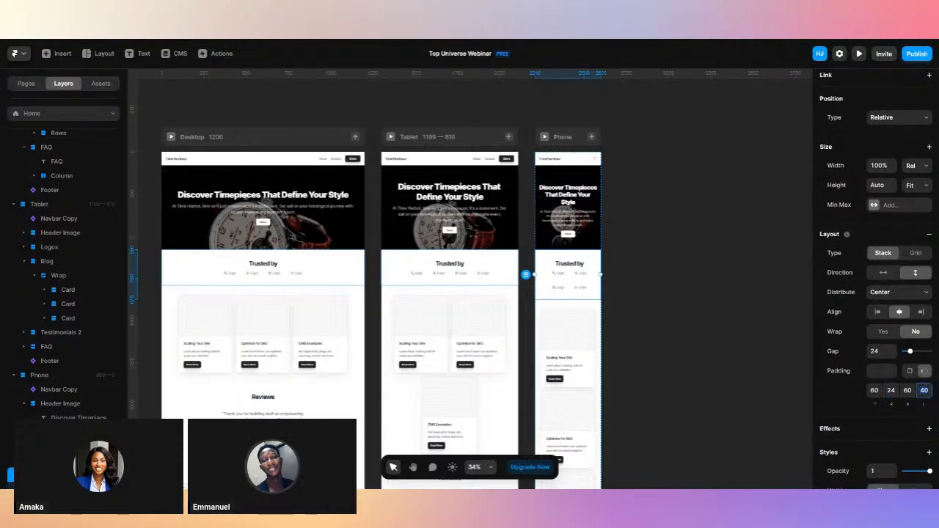
{"action": "type", "text": "24"}
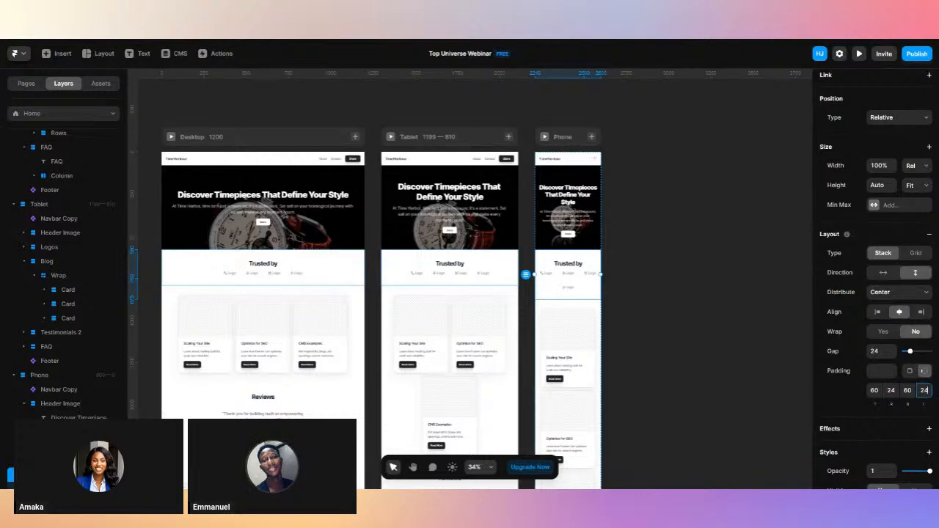
Set the top and bottom padding of the phone's "Trusted by" logos section to 48 each.
{"action": "left_click", "coordinate": [874, 391]}
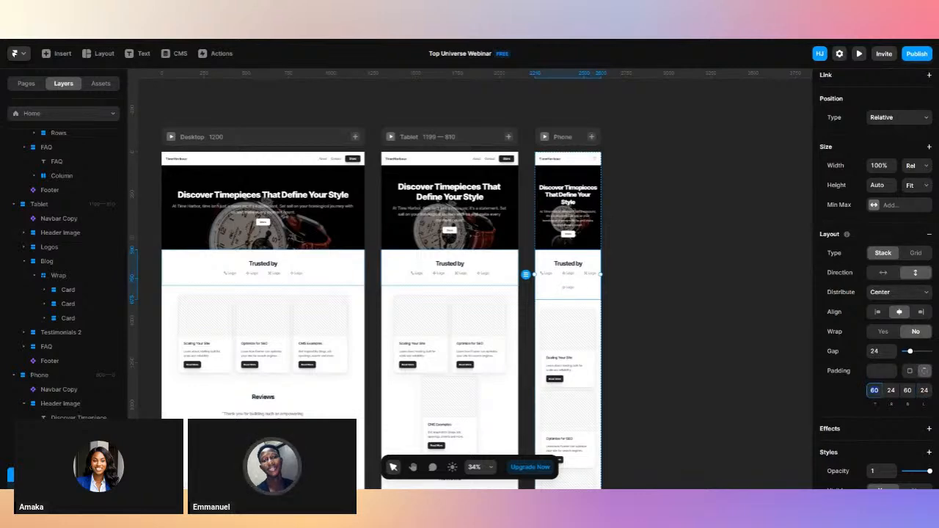
{"action": "key", "text": "Return"}
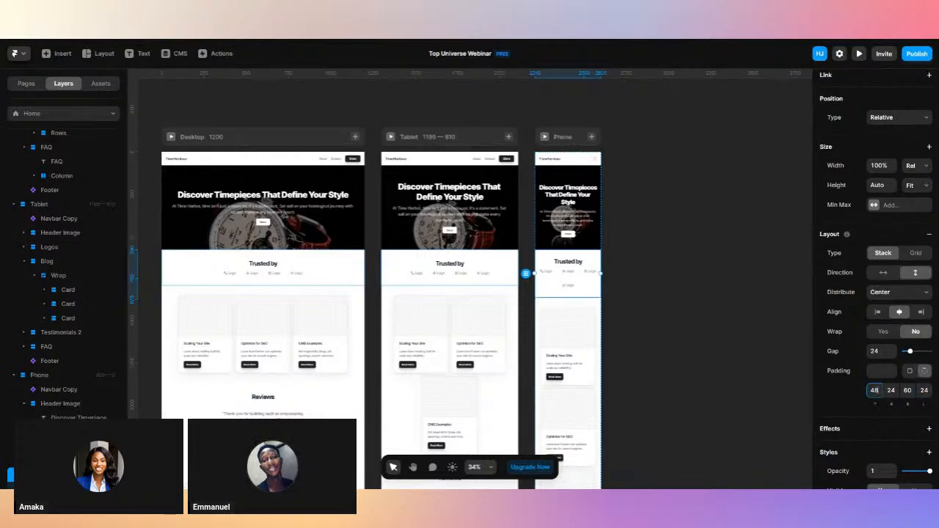
{"action": "left_click", "coordinate": [908, 390]}
{"action": "key", "text": "Return"}
Remove the maximum width from the logo wrap in the phone's "Trusted by" section and set its width to Fill.
{"action": "scroll", "coordinate": [602, 302], "scroll_direction": "up", "scroll_amount": 10}
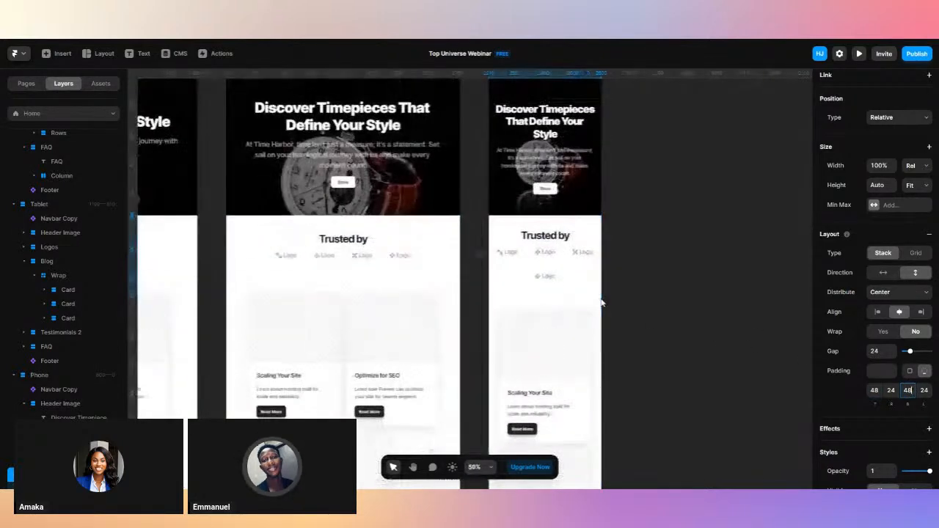
{"action": "scroll", "coordinate": [602, 301], "scroll_direction": "up", "scroll_amount": 2}
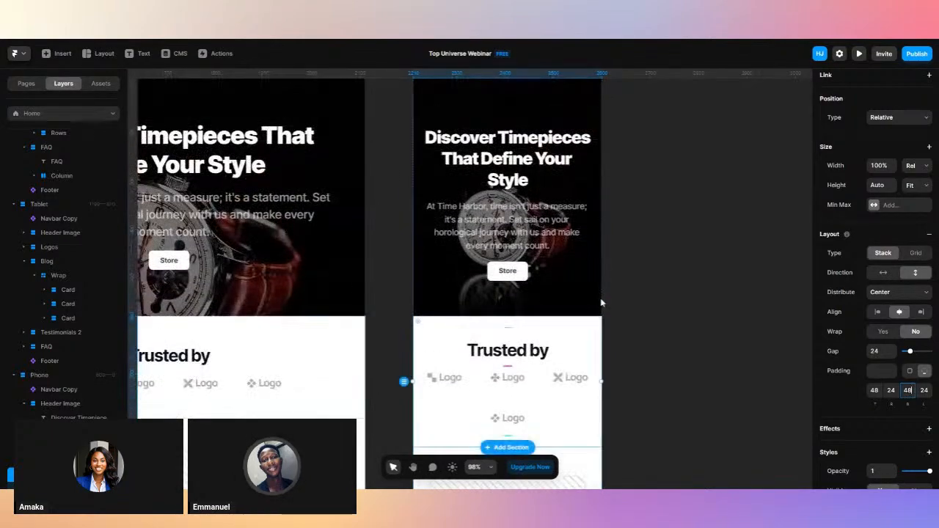
{"action": "scroll", "coordinate": [602, 302], "scroll_direction": "down", "scroll_amount": 4}
{"action": "scroll", "coordinate": [603, 302], "scroll_direction": "up", "scroll_amount": 1}
{"action": "scroll", "coordinate": [602, 302], "scroll_direction": "up", "scroll_amount": 3}
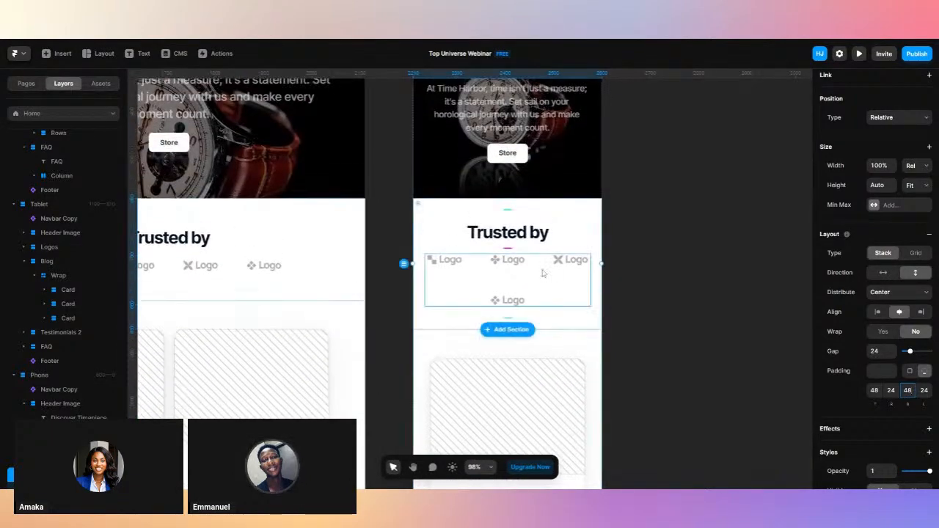
{"action": "left_click", "coordinate": [510, 282]}
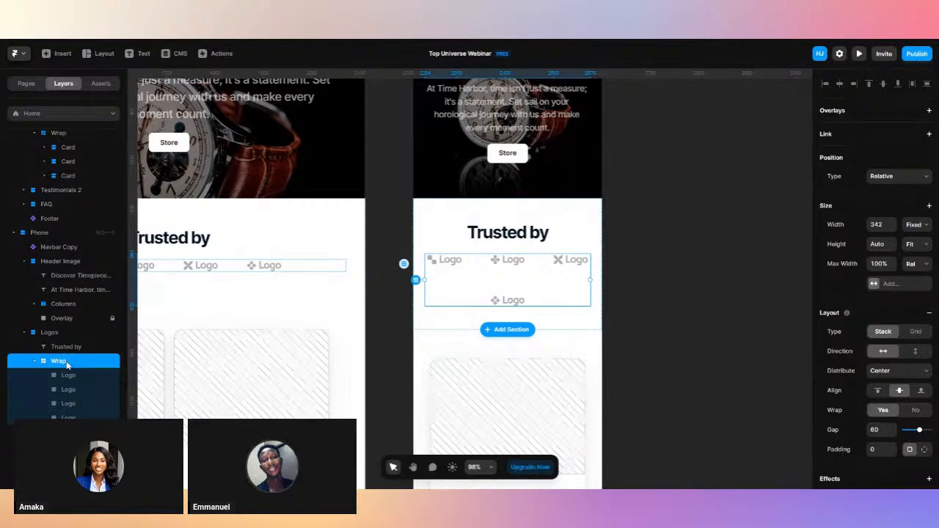
{"action": "right_click", "coordinate": [849, 270]}
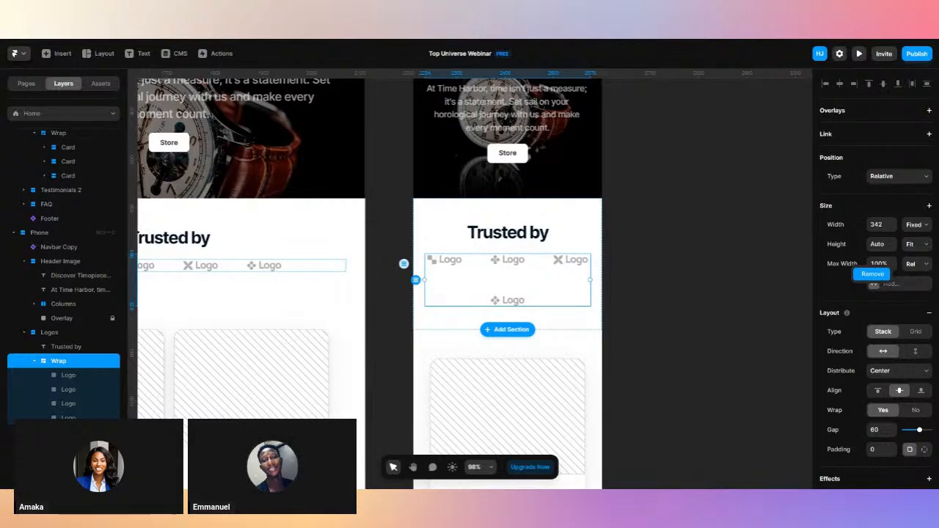
{"action": "left_click", "coordinate": [868, 273]}
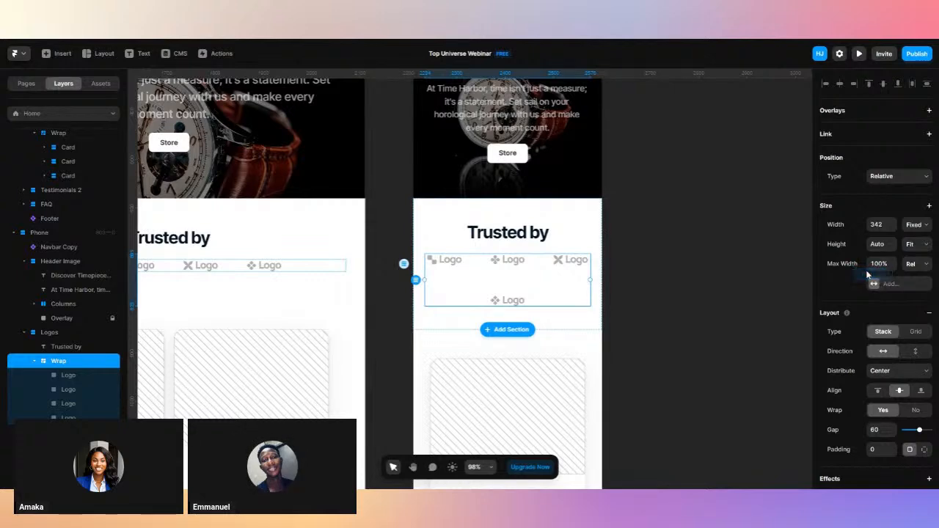
{"action": "left_click", "coordinate": [916, 233]}
{"action": "left_click", "coordinate": [923, 258]}
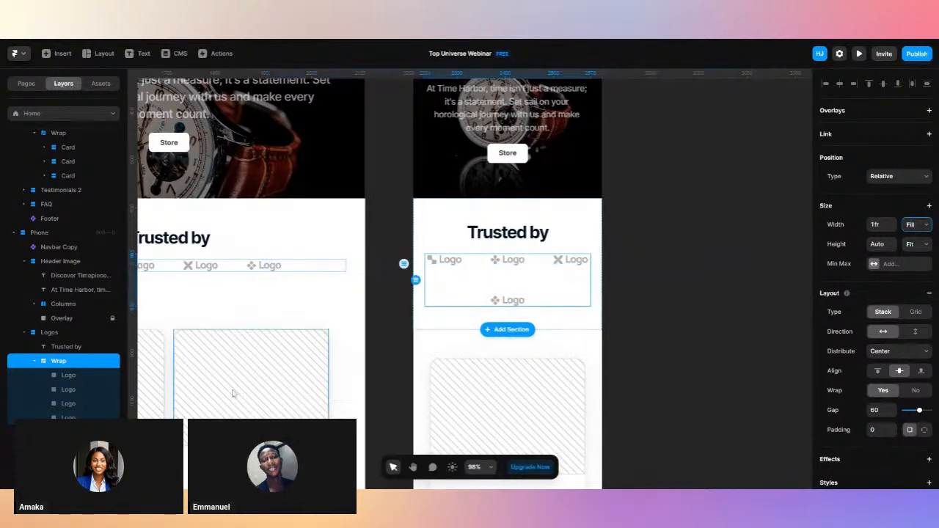
Remove the wrap frame around the phone's four logos and group the logos in a new stack.
{"action": "right_click", "coordinate": [83, 361]}
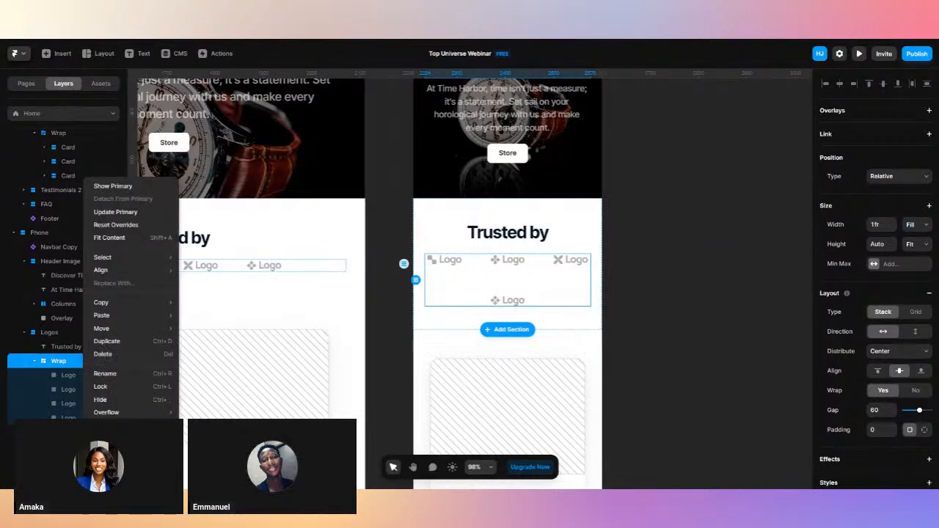
{"action": "left_click", "coordinate": [111, 458]}
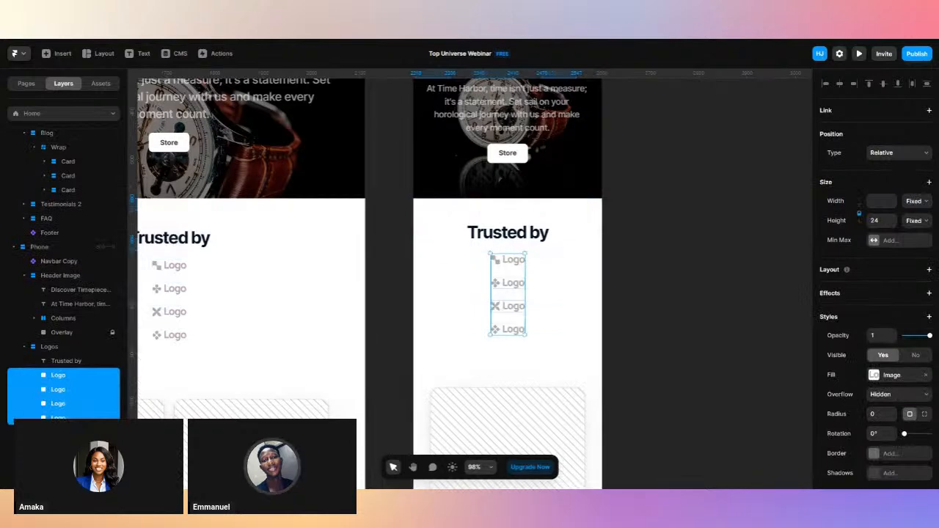
{"action": "scroll", "coordinate": [887, 356], "scroll_direction": "down", "scroll_amount": 3}
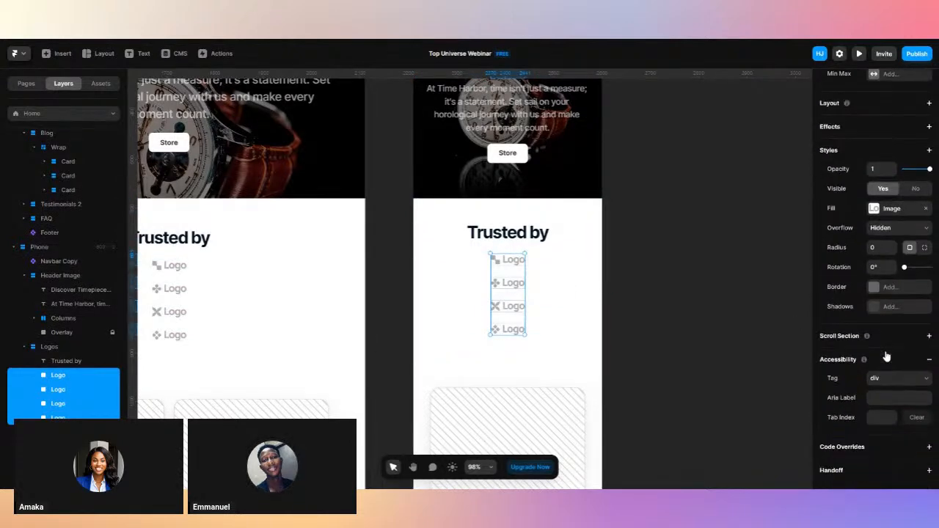
{"action": "right_click", "coordinate": [512, 262]}
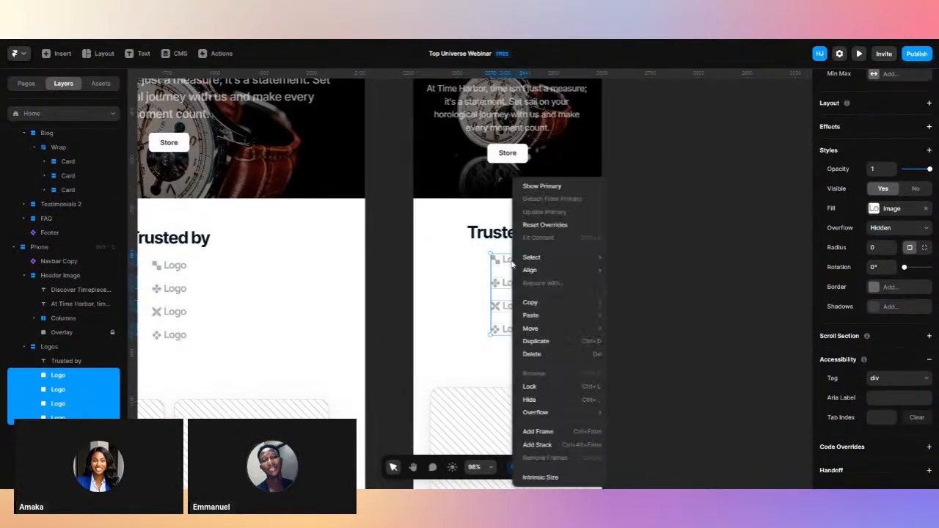
{"action": "left_click", "coordinate": [529, 445]}
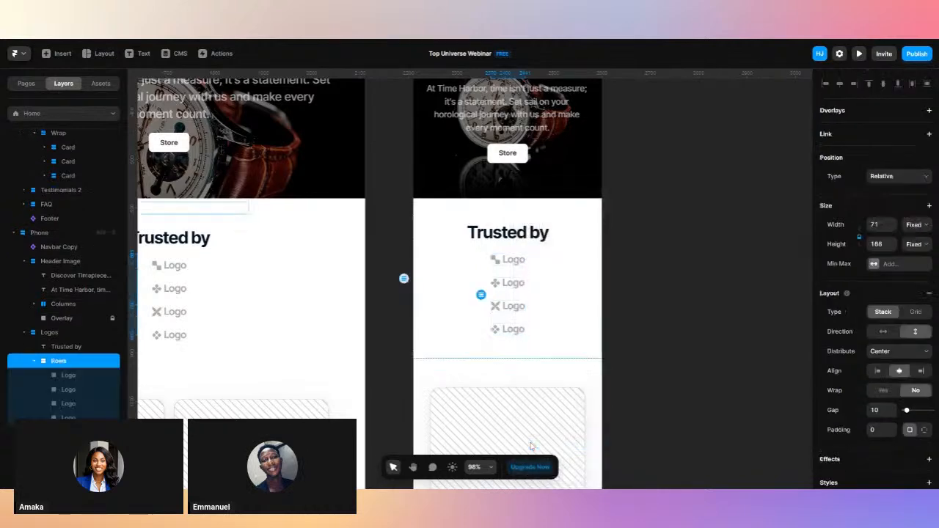
Set the new logo stack's width and height to Fit and its direction to horizontal.
{"action": "left_click", "coordinate": [882, 332]}
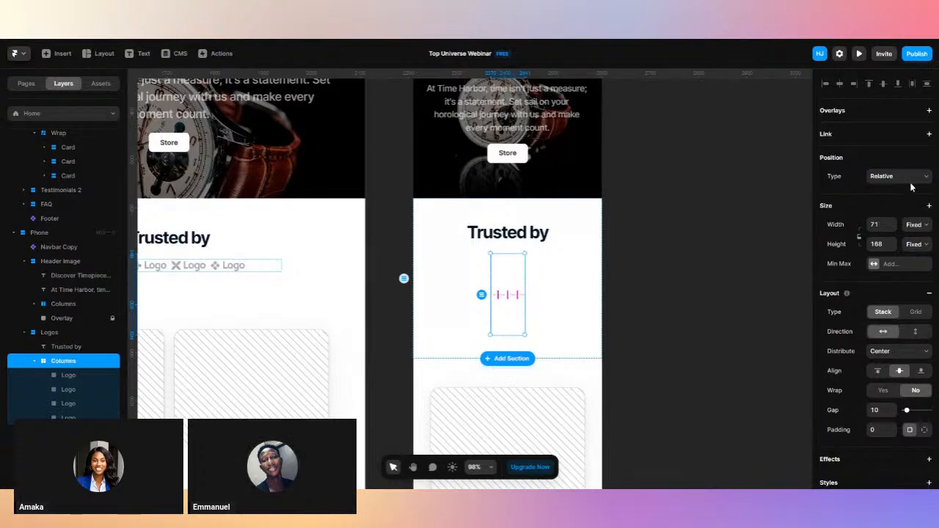
{"action": "key", "text": "ctrl+z"}
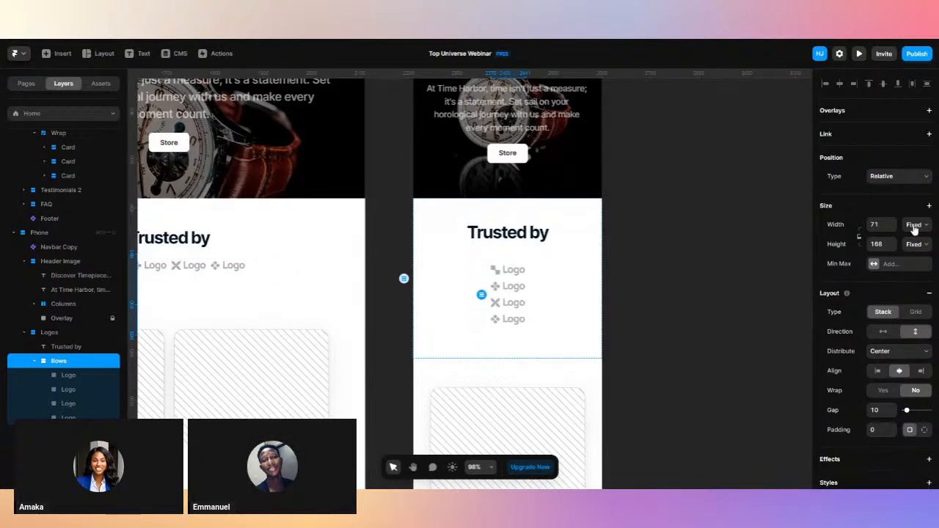
{"action": "left_click", "coordinate": [915, 230]}
{"action": "left_click", "coordinate": [916, 271]}
{"action": "left_click", "coordinate": [920, 245]}
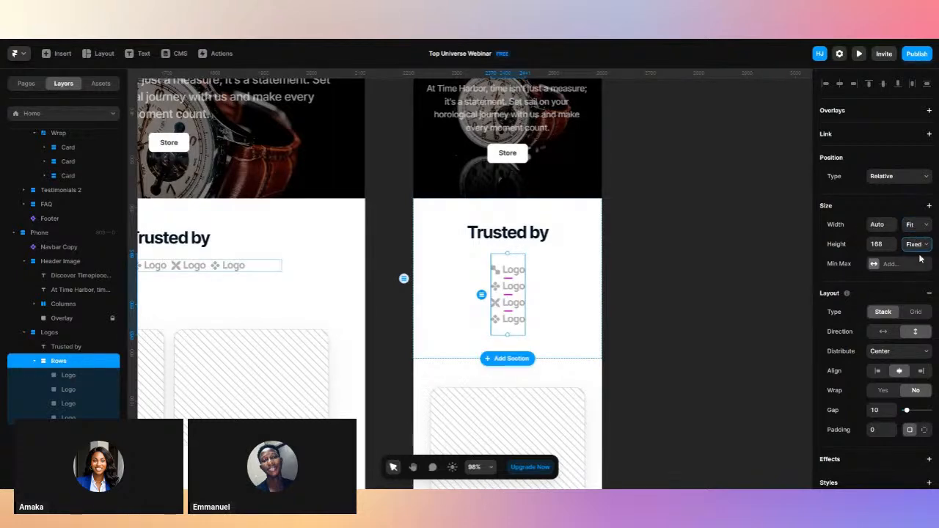
{"action": "left_click", "coordinate": [920, 285]}
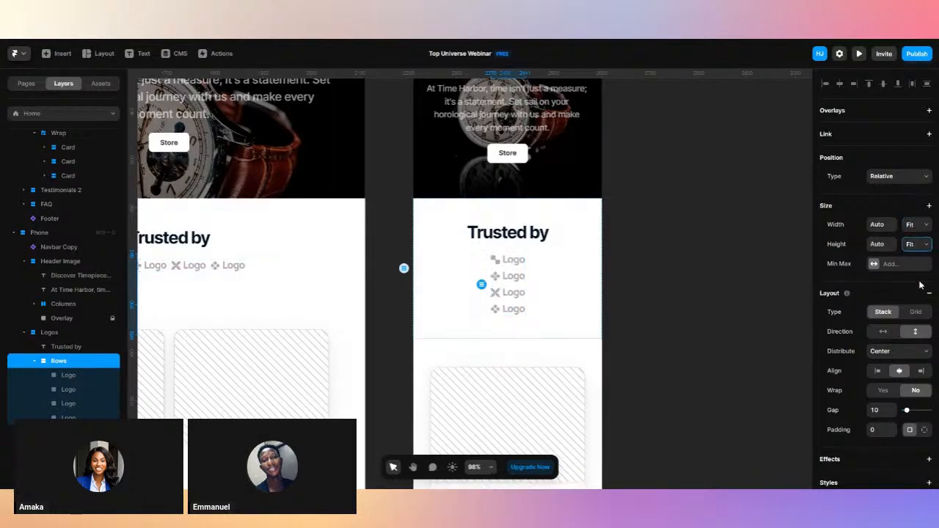
{"action": "left_click", "coordinate": [881, 333]}
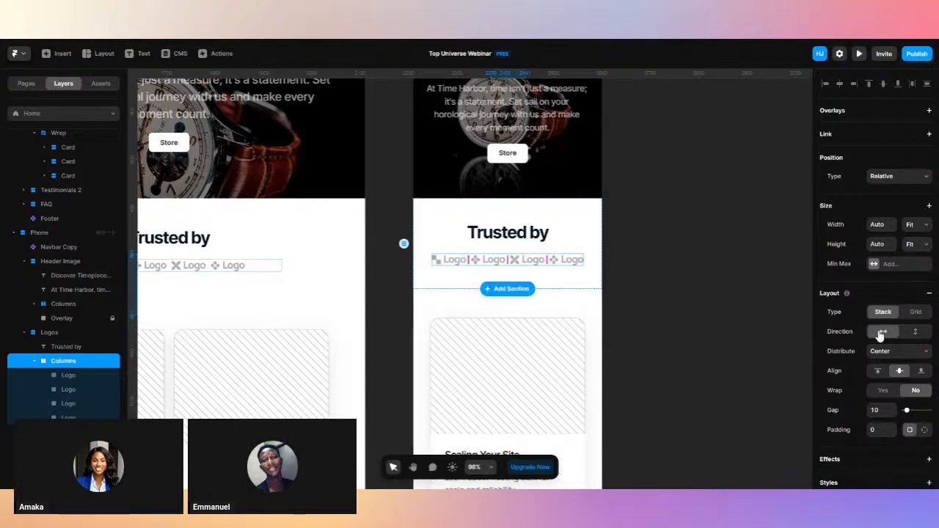
Set the gap of the phone's "Trusted by" logos section to 12.
{"action": "left_click", "coordinate": [678, 348]}
{"action": "scroll", "coordinate": [678, 349], "scroll_direction": "left", "scroll_amount": 3}
{"action": "left_click", "coordinate": [670, 248]}
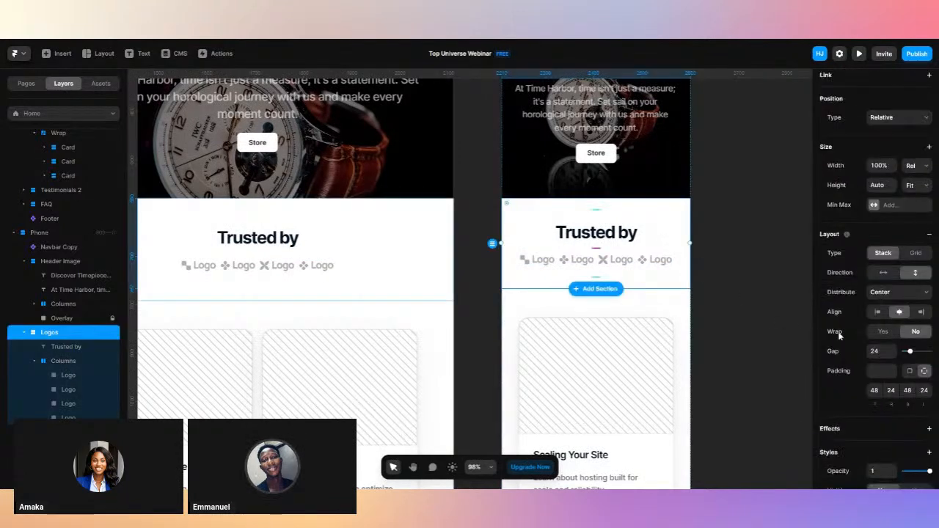
{"action": "left_click", "coordinate": [876, 351]}
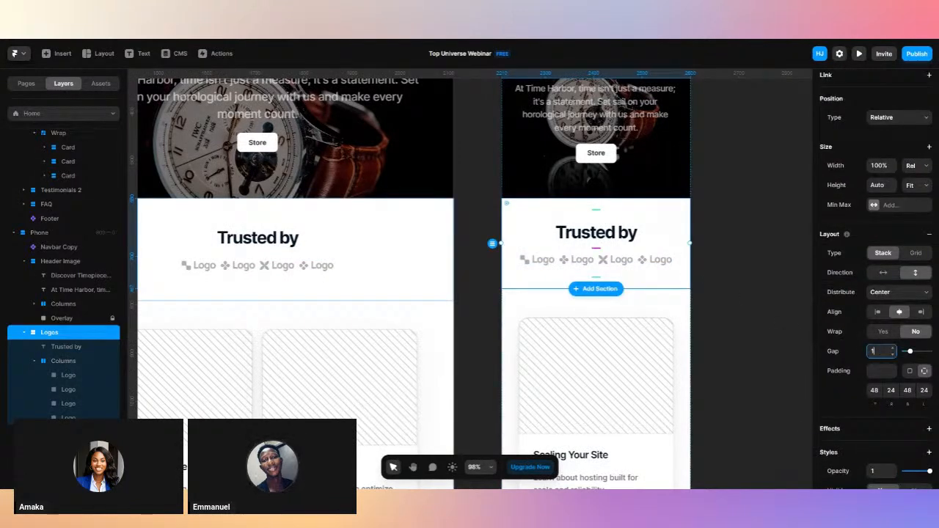
{"action": "key", "text": "Return"}
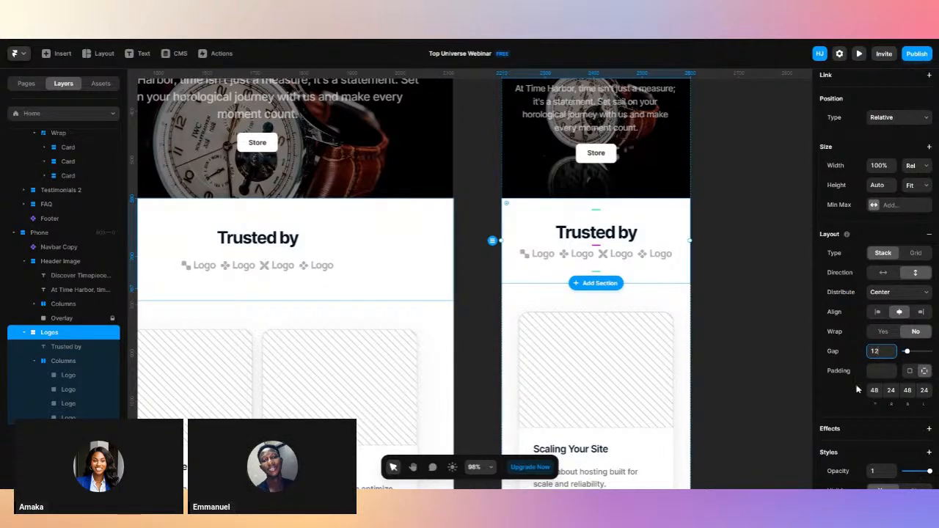
{"action": "left_click", "coordinate": [793, 375]}
Compare the header and "Trusted by" sections across the desktop, tablet and phone layouts.
{"action": "scroll", "coordinate": [793, 375], "scroll_direction": "down", "scroll_amount": 4}
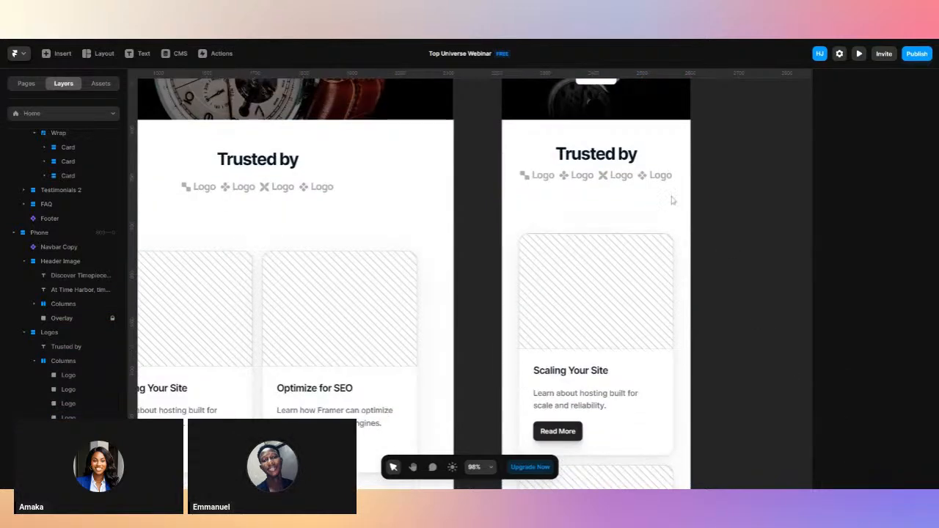
{"action": "left_click", "coordinate": [596, 155]}
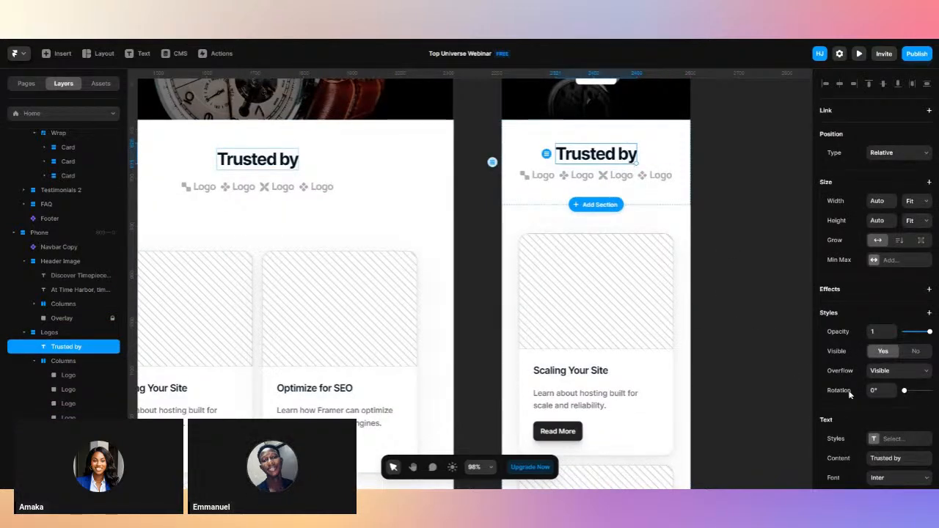
{"action": "left_click", "coordinate": [749, 366]}
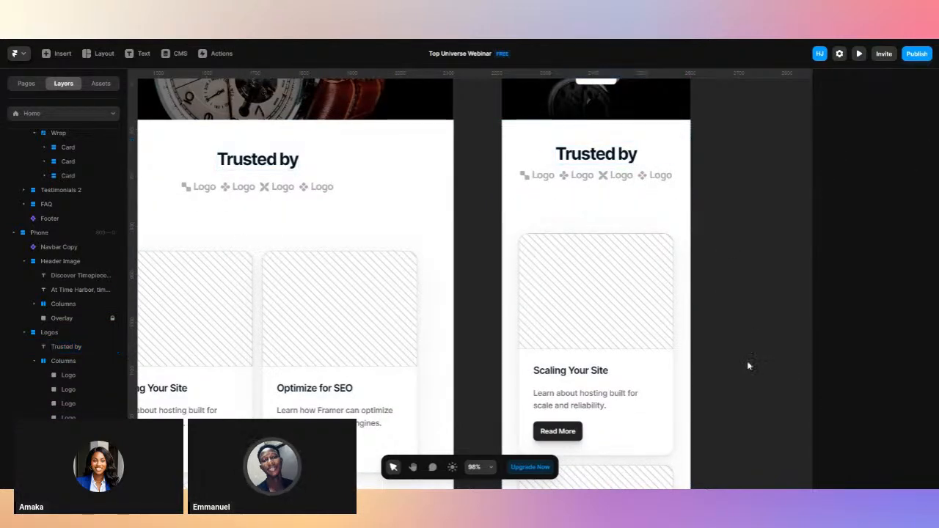
{"action": "scroll", "coordinate": [749, 366], "scroll_direction": "left", "scroll_amount": 10}
{"action": "scroll", "coordinate": [749, 365], "scroll_direction": "left", "scroll_amount": 4}
{"action": "scroll", "coordinate": [749, 365], "scroll_direction": "right", "scroll_amount": 7}
{"action": "scroll", "coordinate": [748, 365], "scroll_direction": "up", "scroll_amount": 5}
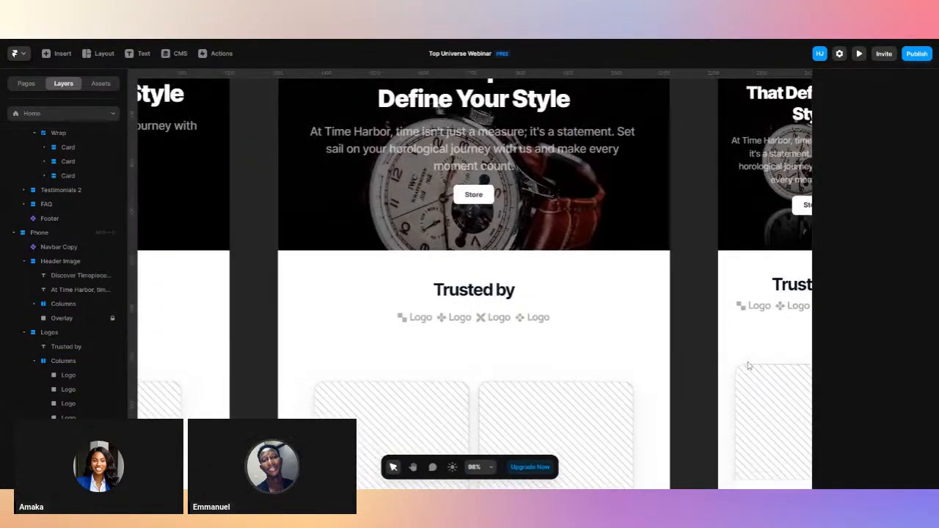
{"action": "scroll", "coordinate": [749, 365], "scroll_direction": "left", "scroll_amount": 3}
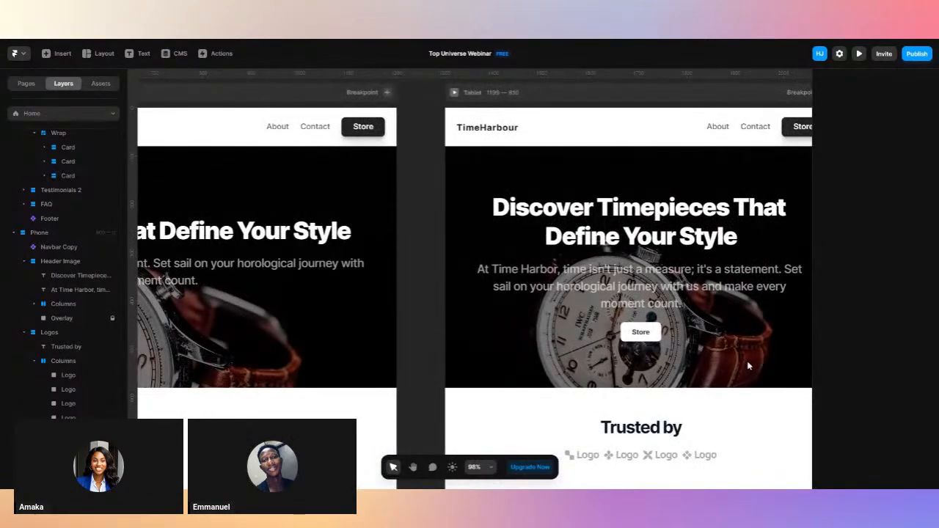
{"action": "scroll", "coordinate": [748, 365], "scroll_direction": "up", "scroll_amount": 3}
{"action": "scroll", "coordinate": [749, 365], "scroll_direction": "right", "scroll_amount": 3}
{"action": "scroll", "coordinate": [749, 366], "scroll_direction": "down", "scroll_amount": 2}
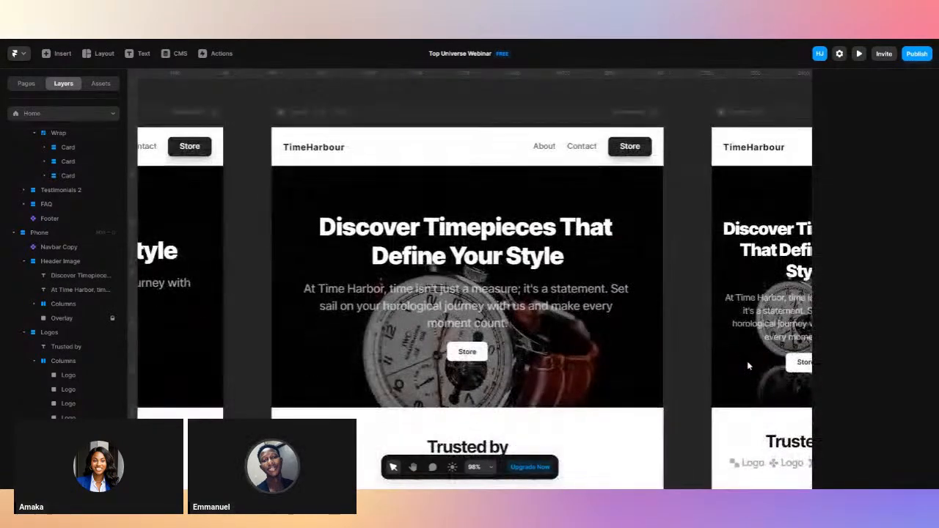
{"action": "scroll", "coordinate": [748, 366], "scroll_direction": "down", "scroll_amount": 5}
{"action": "scroll", "coordinate": [749, 366], "scroll_direction": "up", "scroll_amount": 3}
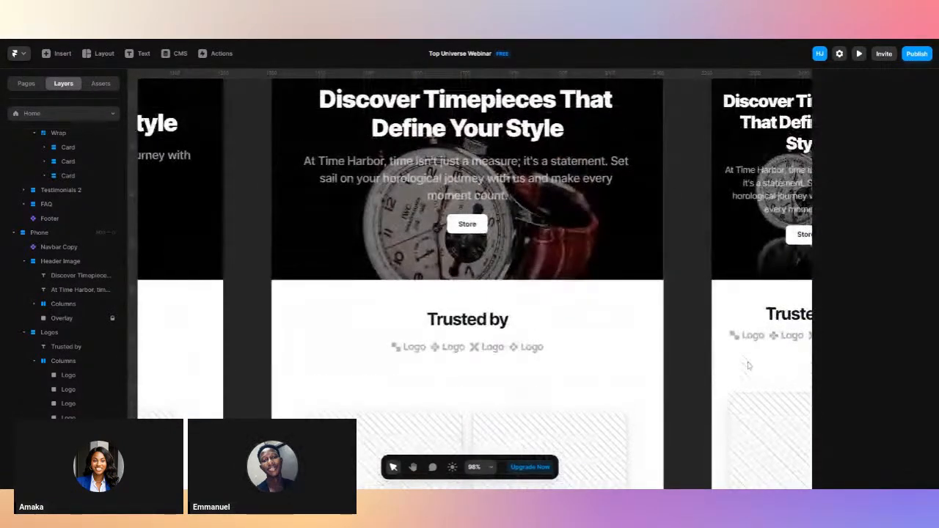
{"action": "scroll", "coordinate": [748, 366], "scroll_direction": "left", "scroll_amount": 3}
{"action": "scroll", "coordinate": [748, 365], "scroll_direction": "down", "scroll_amount": 4}
{"action": "scroll", "coordinate": [748, 365], "scroll_direction": "up", "scroll_amount": 5}
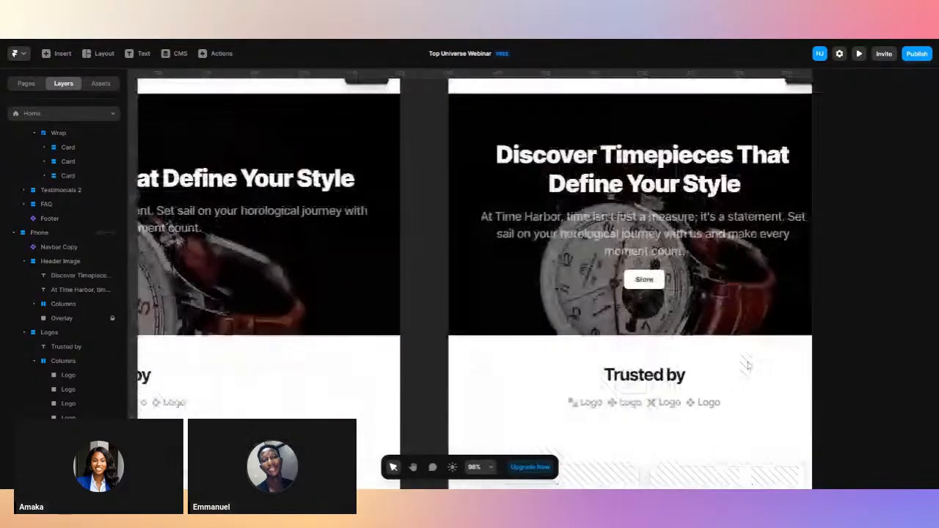
{"action": "scroll", "coordinate": [749, 366], "scroll_direction": "right", "scroll_amount": 3}
{"action": "scroll", "coordinate": [741, 360], "scroll_direction": "right", "scroll_amount": 3}
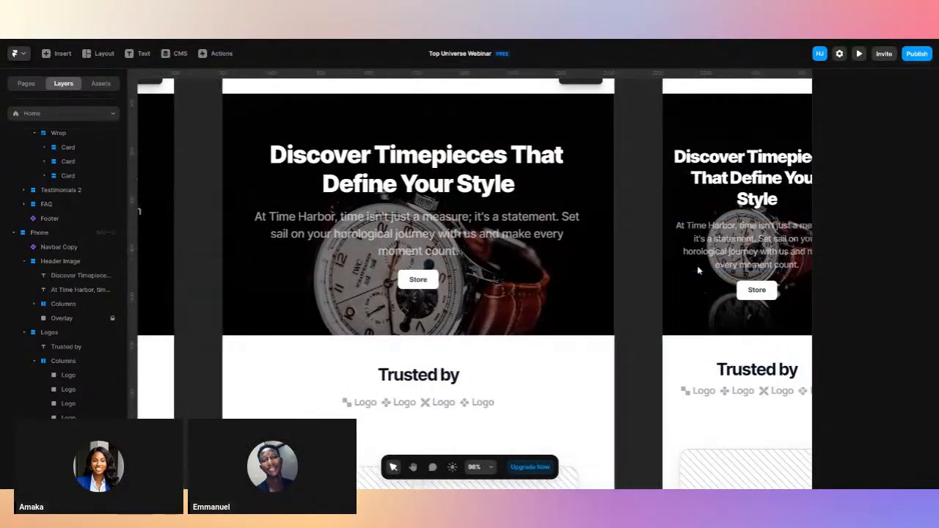
Set the tablet header's "Discover Timepieces That Define Your Style" heading to size 36, matching the phone heading.
{"action": "left_click", "coordinate": [648, 160]}
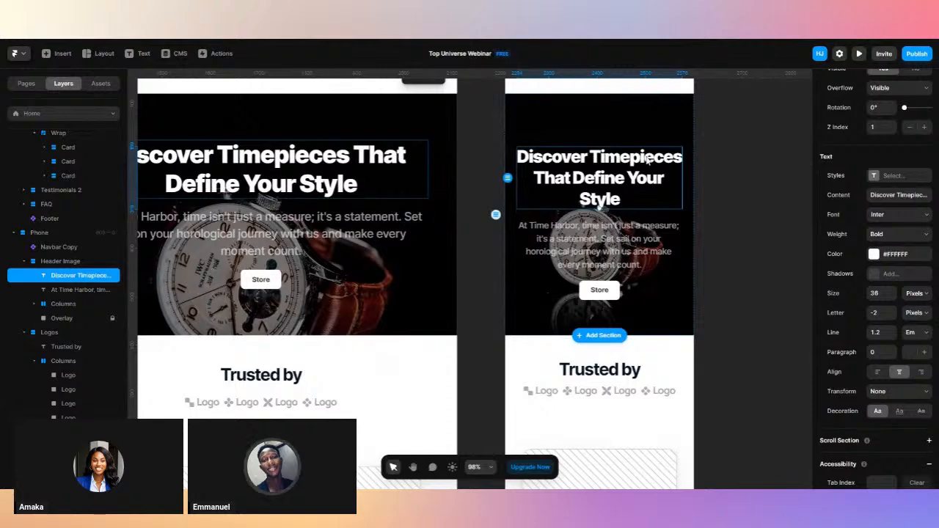
{"action": "left_click", "coordinate": [373, 155]}
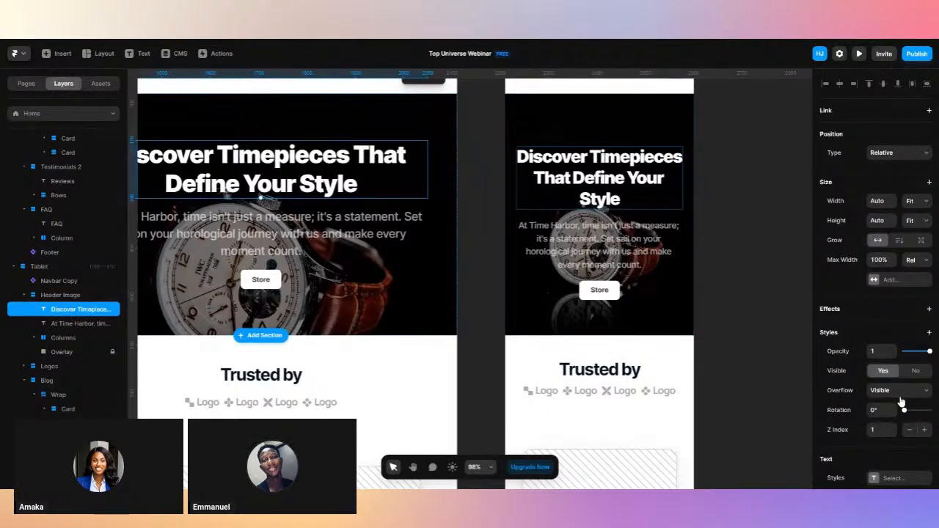
{"action": "scroll", "coordinate": [901, 402], "scroll_direction": "down", "scroll_amount": 5}
{"action": "left_click", "coordinate": [880, 385]}
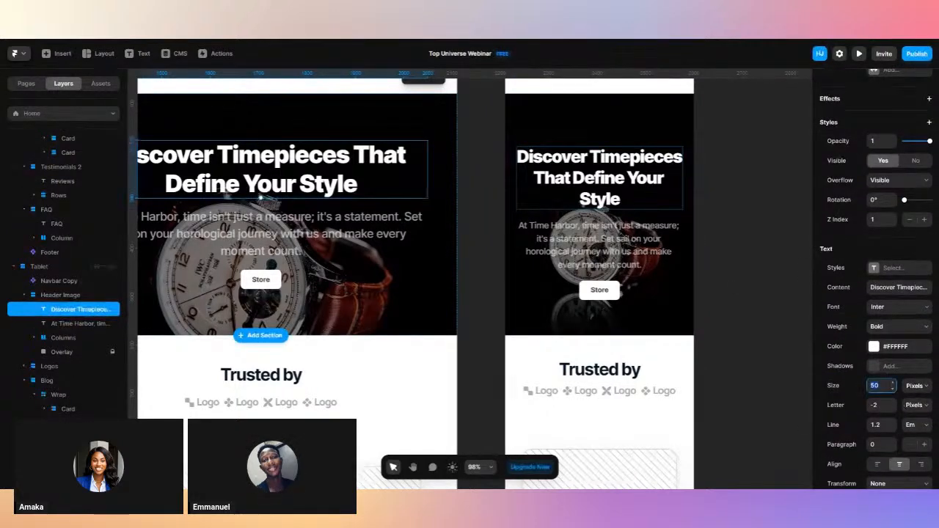
{"action": "key", "text": "Return"}
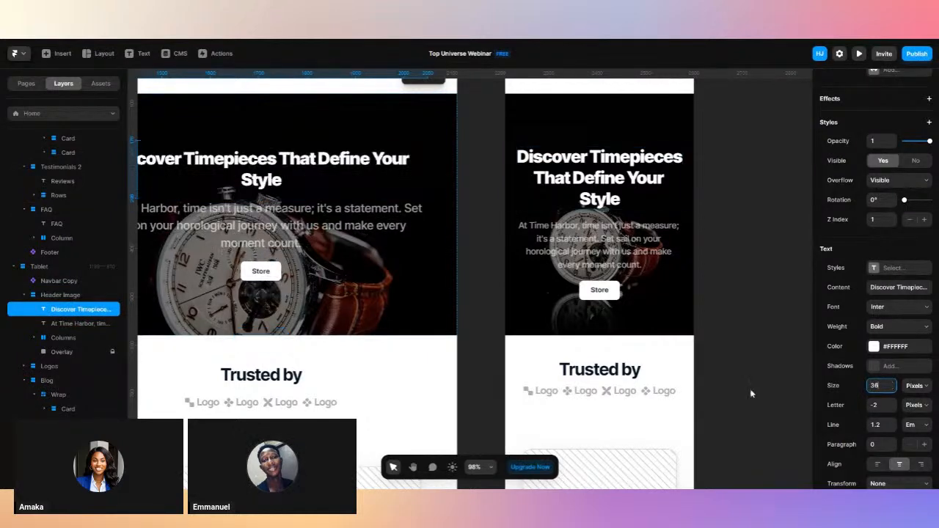
Set the text size of the tablet header's "At Time Harbor" paragraph to 18.
{"action": "scroll", "coordinate": [513, 257], "scroll_direction": "left", "scroll_amount": 6}
{"action": "left_click", "coordinate": [600, 224]}
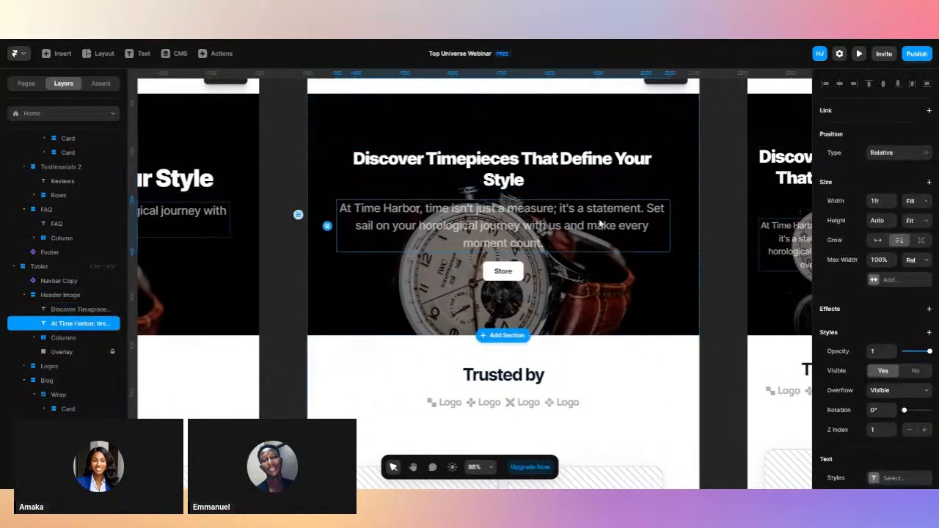
{"action": "scroll", "coordinate": [894, 430], "scroll_direction": "down", "scroll_amount": 4}
{"action": "left_click", "coordinate": [878, 361]}
{"action": "key", "text": "Return"}
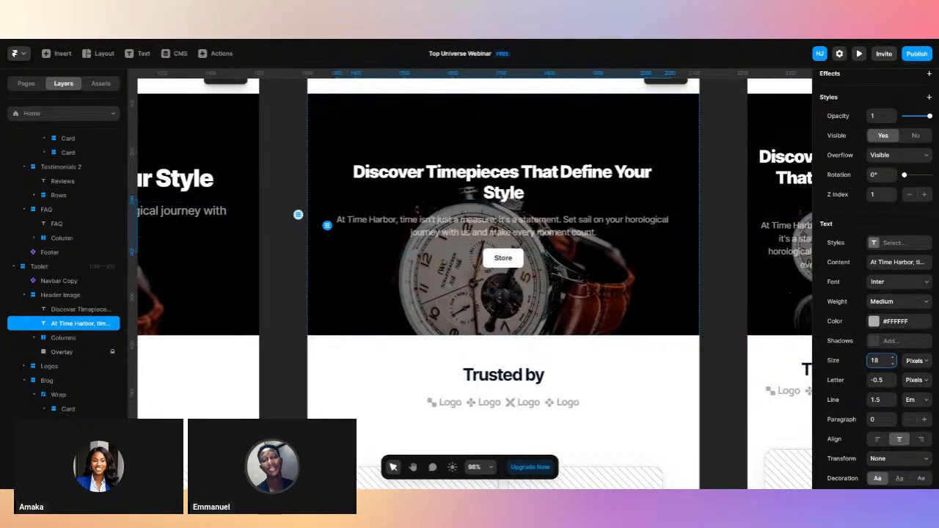
Set the height of the tablet's Header Image section to Fit.
{"action": "key", "text": "Escape"}
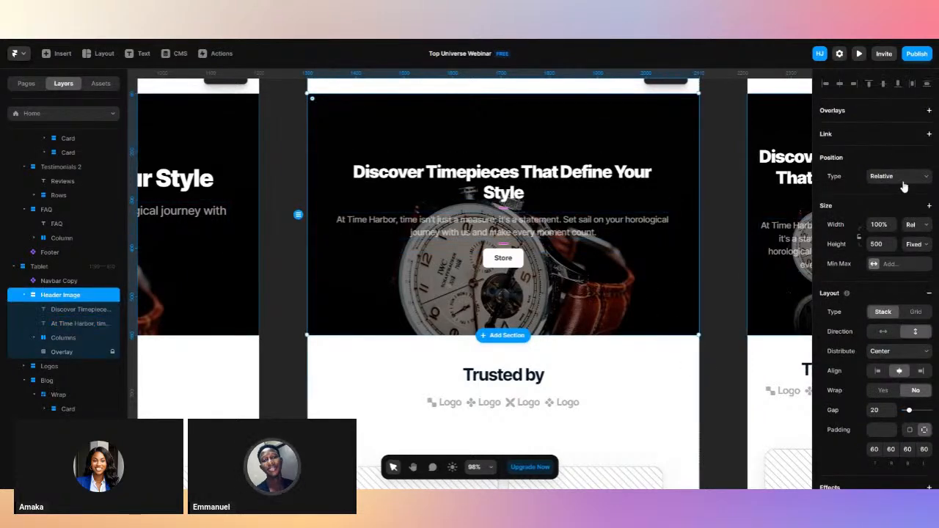
{"action": "left_click", "coordinate": [877, 244]}
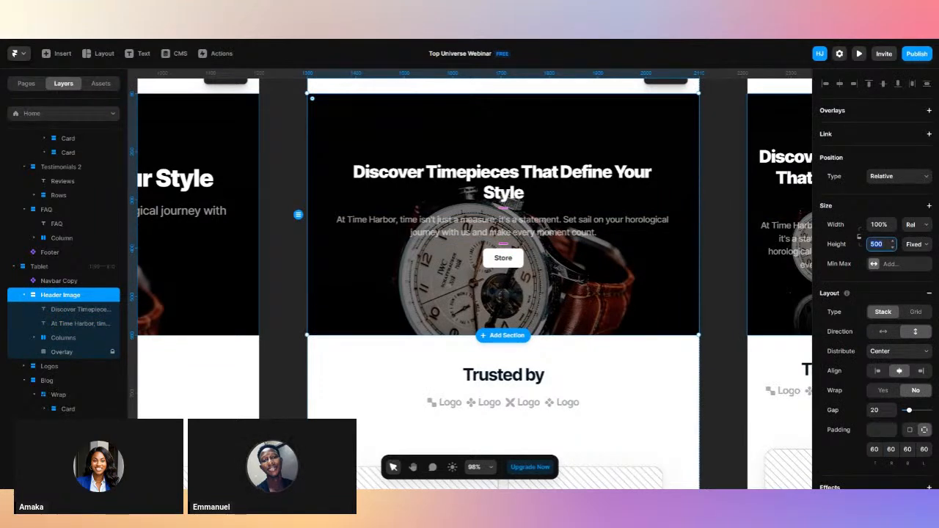
{"action": "key", "text": "Return"}
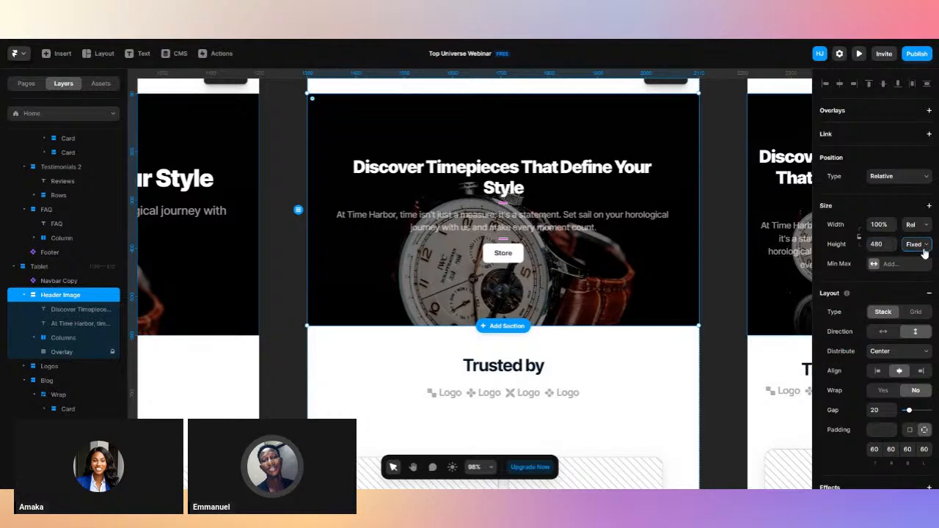
{"action": "left_click", "coordinate": [924, 288]}
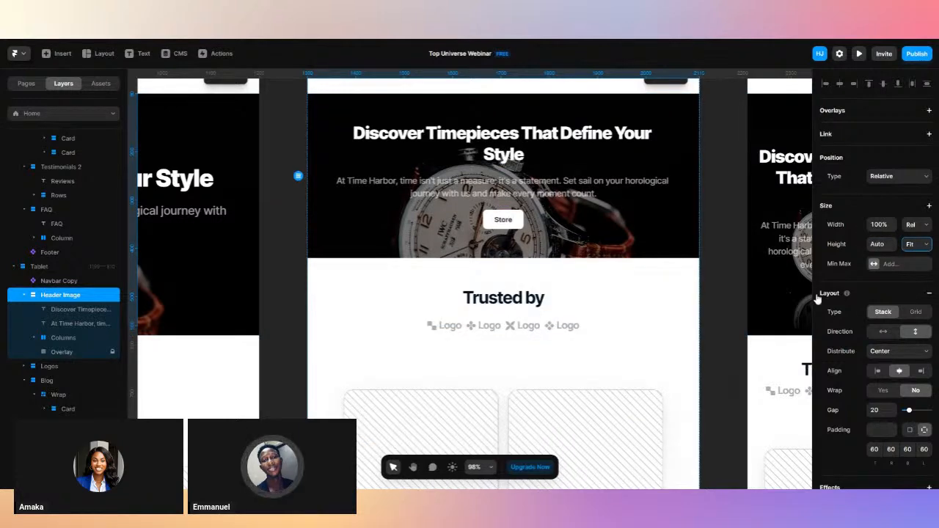
{"action": "scroll", "coordinate": [728, 328], "scroll_direction": "left", "scroll_amount": 5}
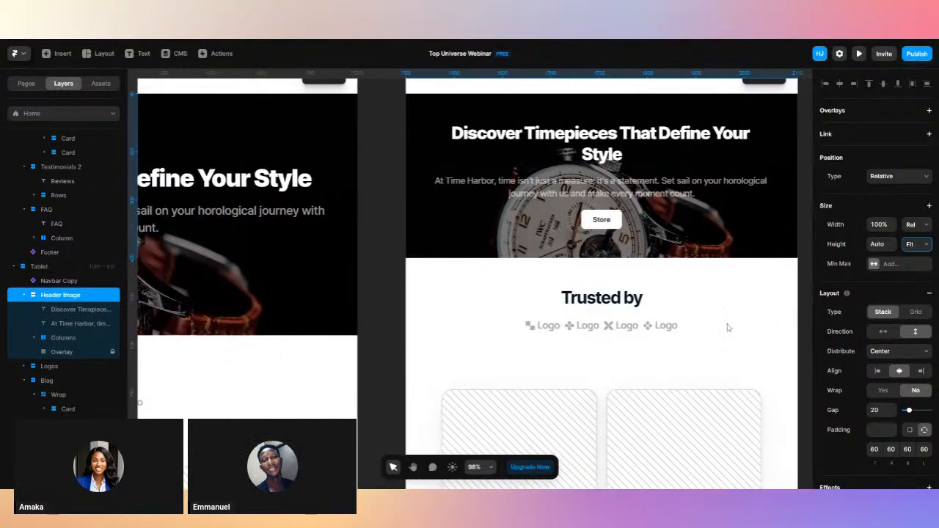
{"action": "scroll", "coordinate": [728, 328], "scroll_direction": "left", "scroll_amount": 10}
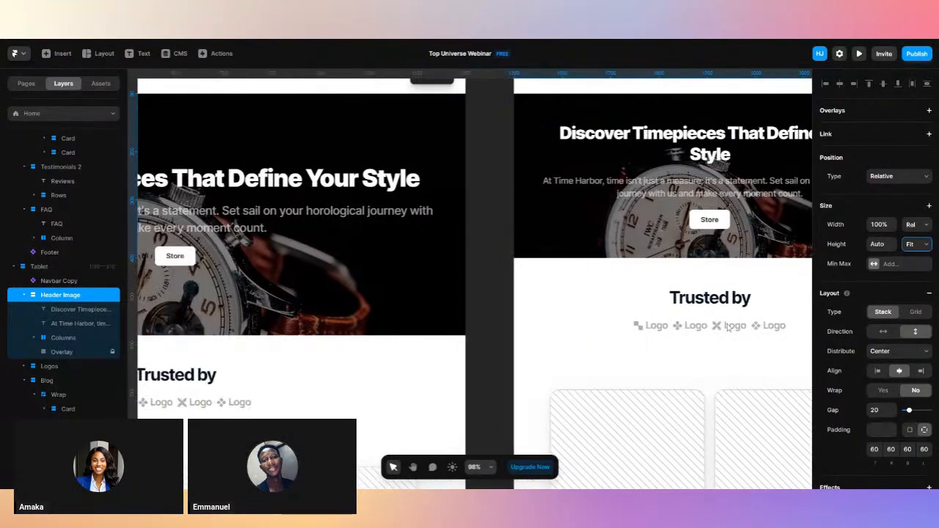
{"action": "scroll", "coordinate": [724, 328], "scroll_direction": "right", "scroll_amount": 5}
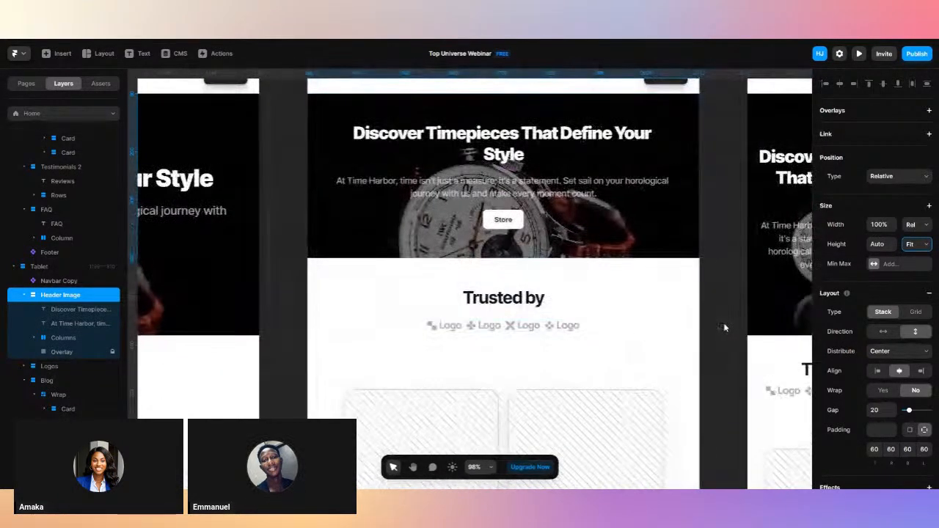
Set the height of the phone's Header Image section to Fit as well.
{"action": "scroll", "coordinate": [726, 327], "scroll_direction": "up", "scroll_amount": 4}
{"action": "scroll", "coordinate": [725, 328], "scroll_direction": "right", "scroll_amount": 2}
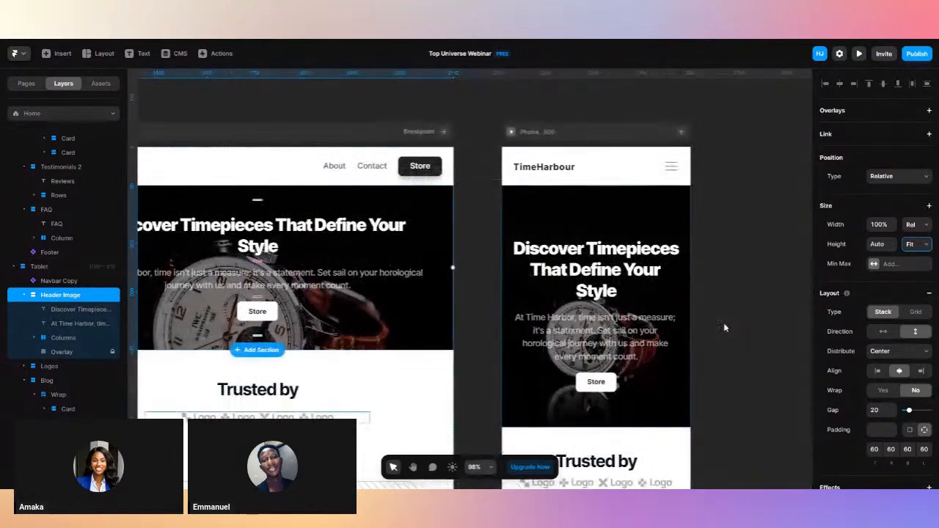
{"action": "scroll", "coordinate": [723, 327], "scroll_direction": "left", "scroll_amount": 2}
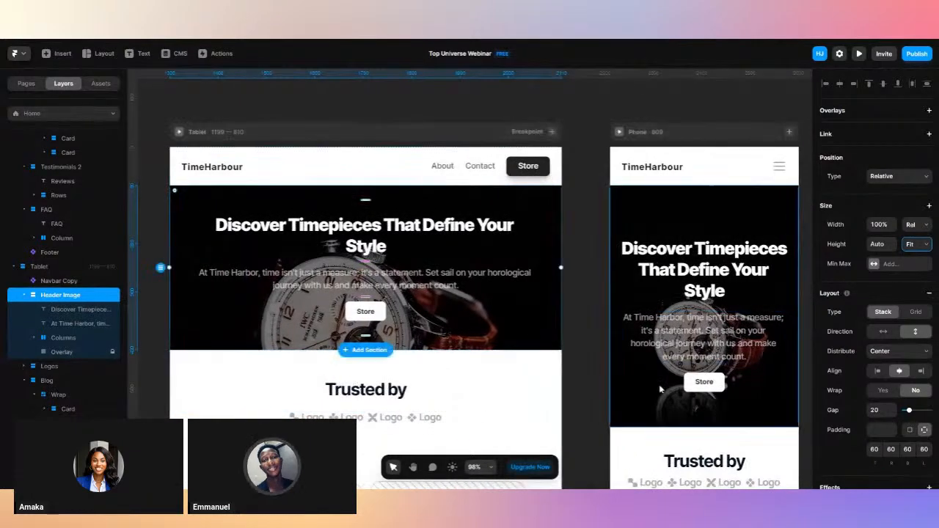
{"action": "left_click", "coordinate": [719, 331]}
{"action": "scroll", "coordinate": [896, 260], "scroll_direction": "down", "scroll_amount": 4}
{"action": "scroll", "coordinate": [907, 192], "scroll_direction": "up", "scroll_amount": 5}
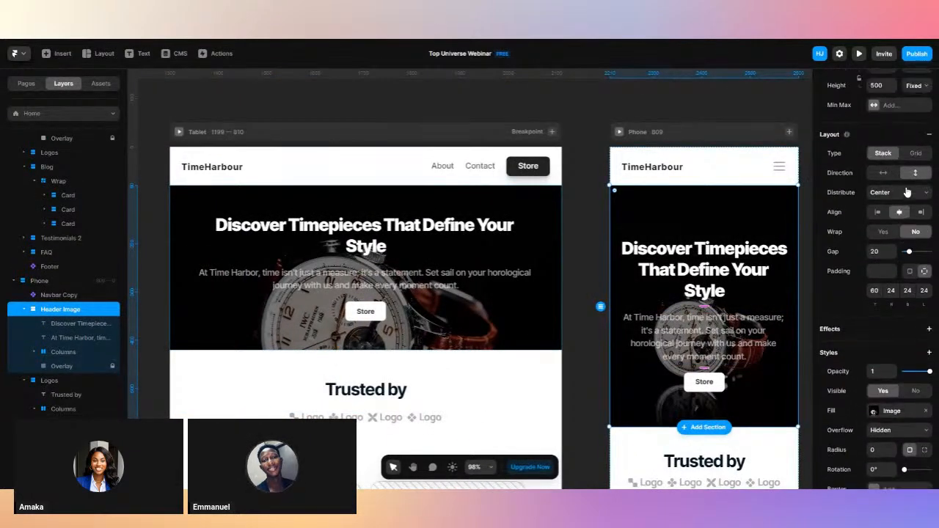
{"action": "left_click", "coordinate": [922, 243]}
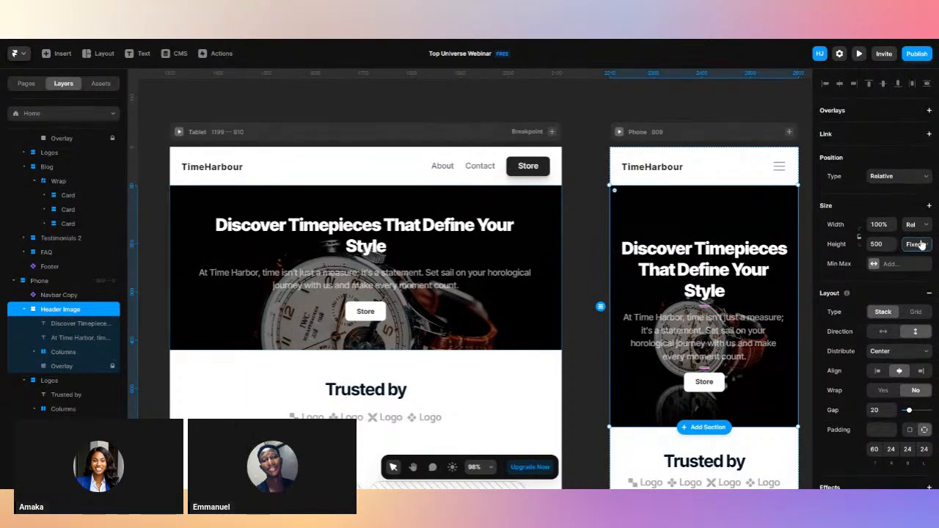
{"action": "left_click", "coordinate": [921, 257]}
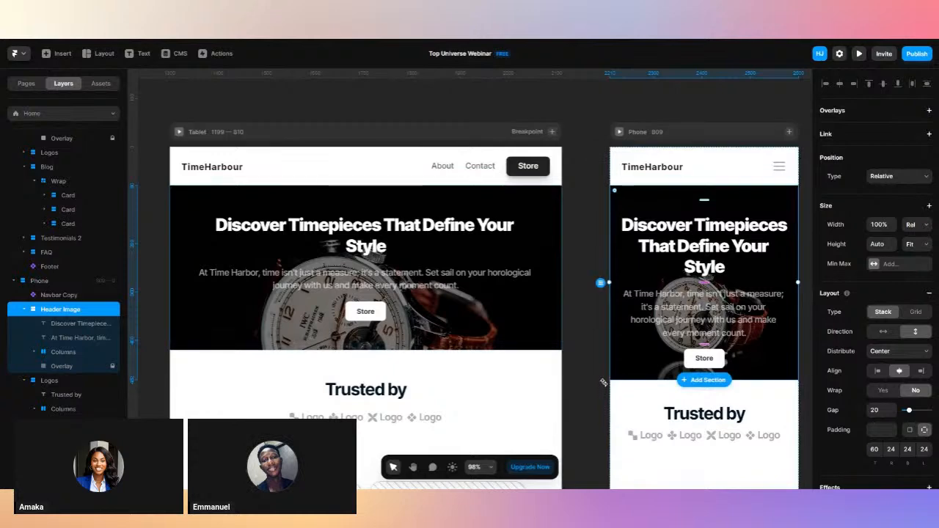
{"action": "left_click", "coordinate": [594, 390]}
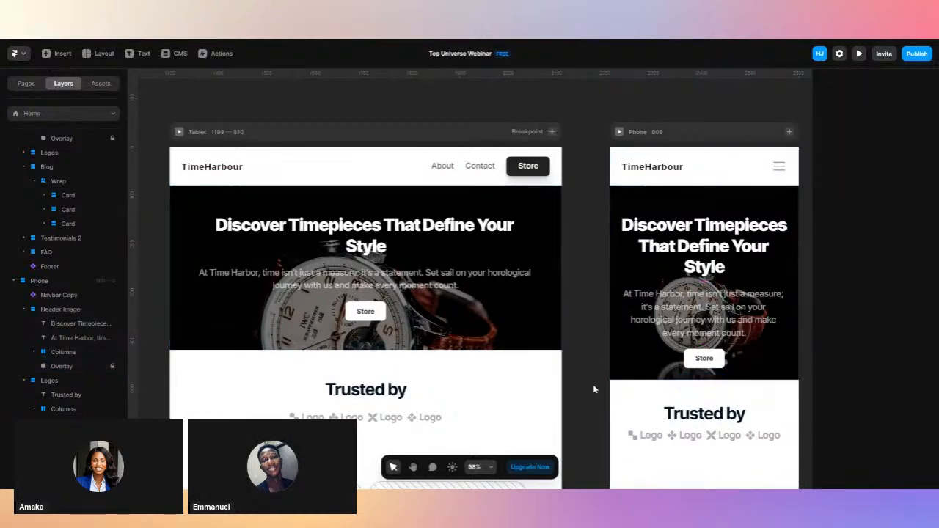
Set the bottom padding of the phone's Header Image section to 48.
{"action": "left_click", "coordinate": [494, 321]}
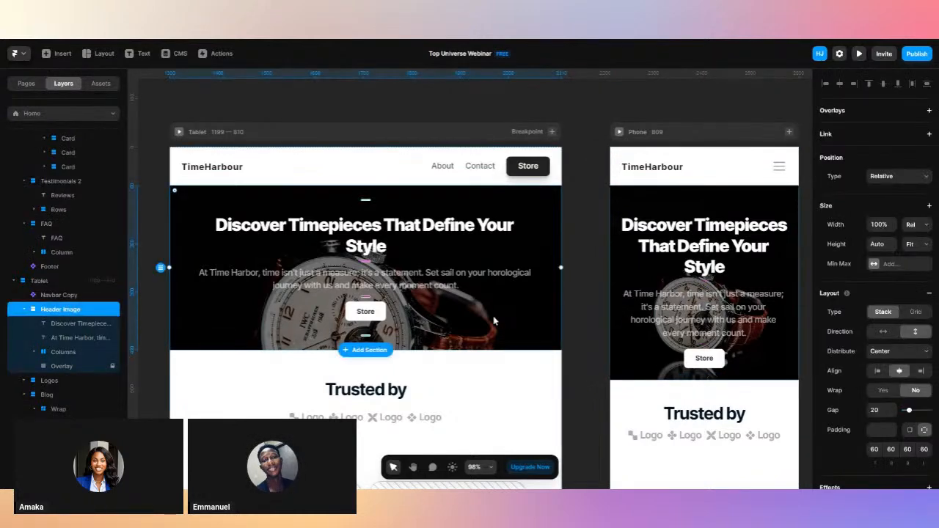
{"action": "left_click", "coordinate": [763, 360]}
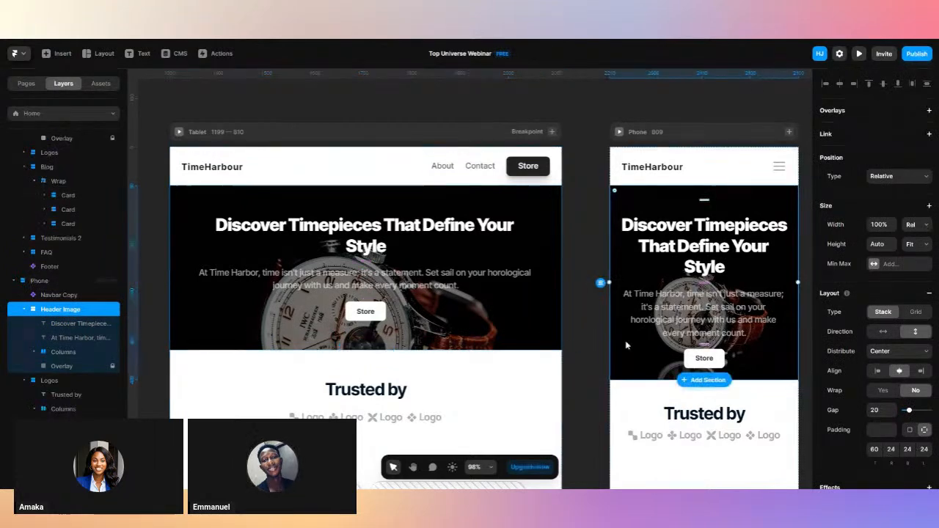
{"action": "left_click", "coordinate": [908, 449]}
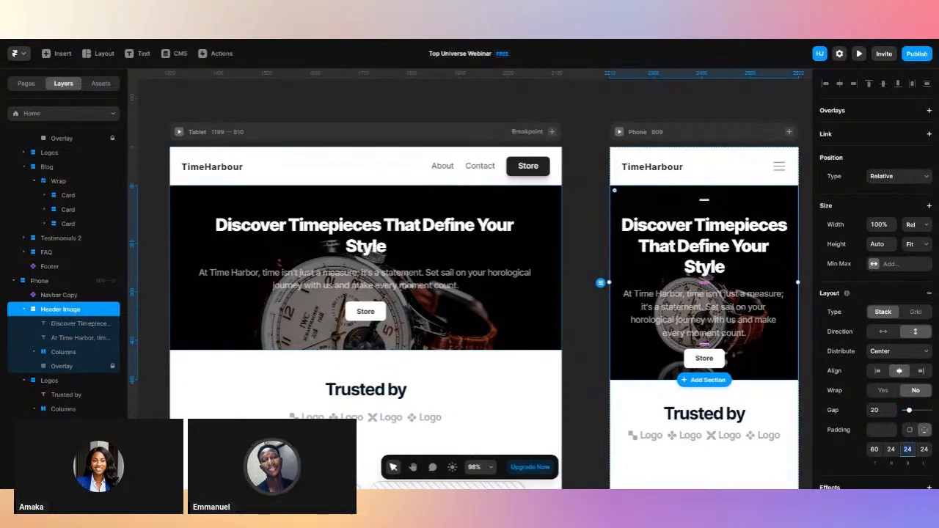
{"action": "type", "text": "48"}
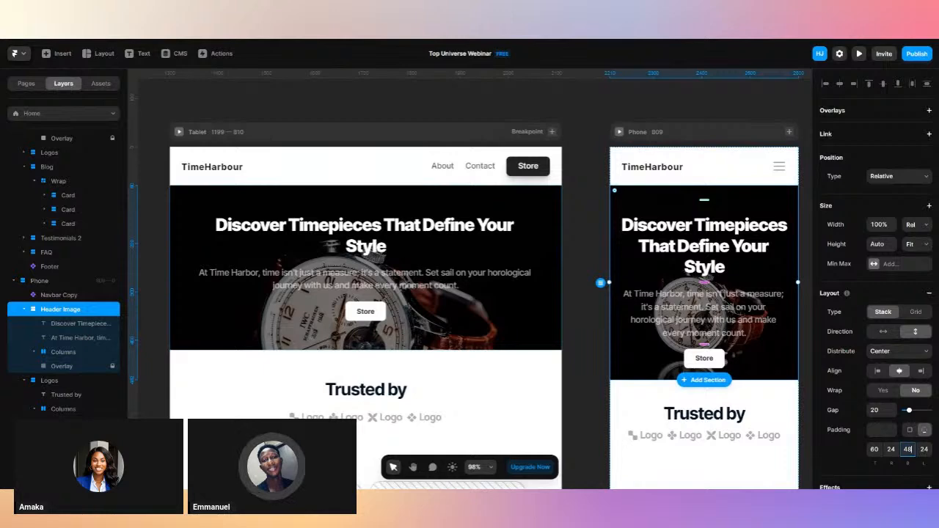
{"action": "key", "text": "Return"}
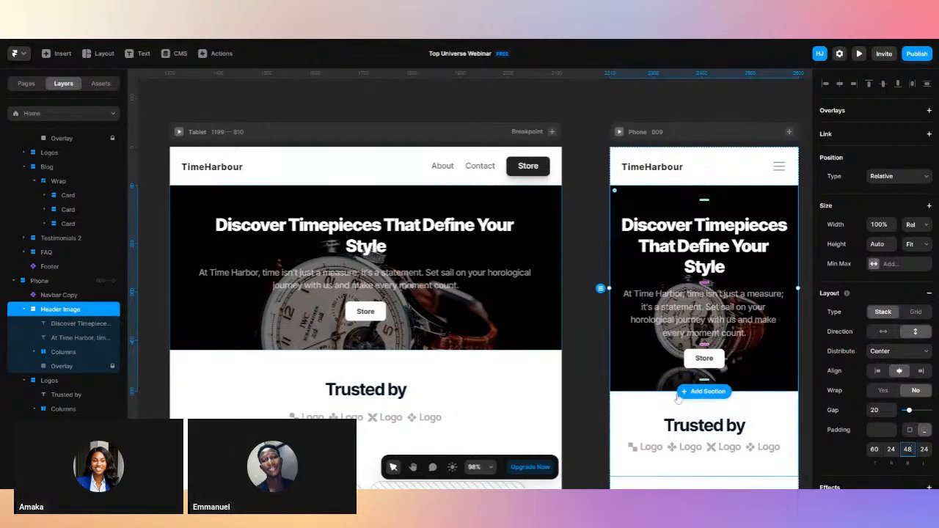
{"action": "left_click", "coordinate": [595, 388]}
Set the gap of the tablet's "Trusted by" logos section to 12.
{"action": "scroll", "coordinate": [594, 388], "scroll_direction": "down", "scroll_amount": 2}
{"action": "scroll", "coordinate": [594, 388], "scroll_direction": "left", "scroll_amount": 3}
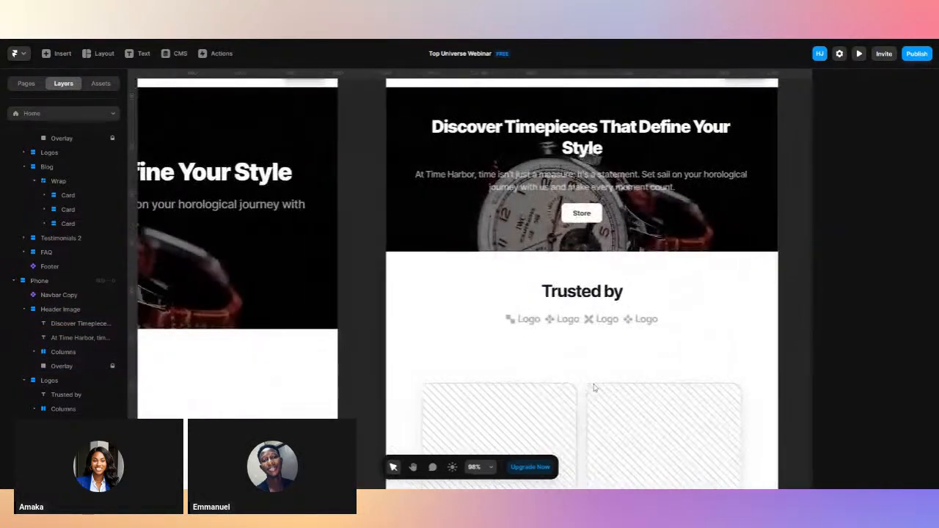
{"action": "scroll", "coordinate": [595, 388], "scroll_direction": "down", "scroll_amount": 2}
{"action": "scroll", "coordinate": [594, 389], "scroll_direction": "right", "scroll_amount": 4}
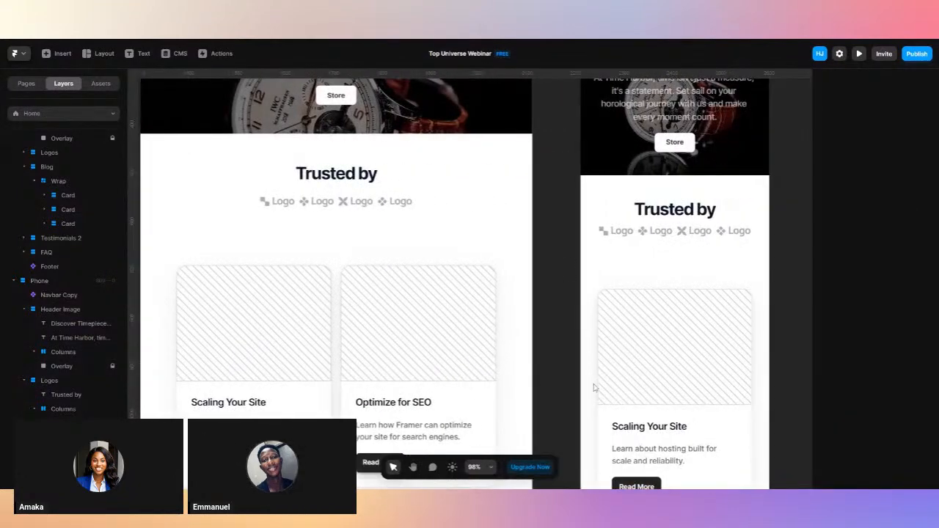
{"action": "left_click", "coordinate": [630, 231]}
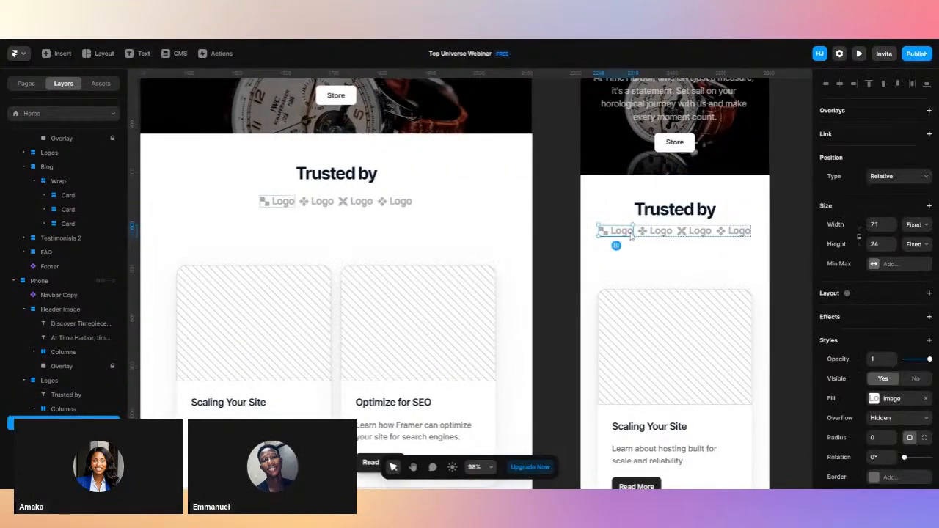
{"action": "left_click", "coordinate": [316, 207]}
{"action": "left_click", "coordinate": [327, 188]}
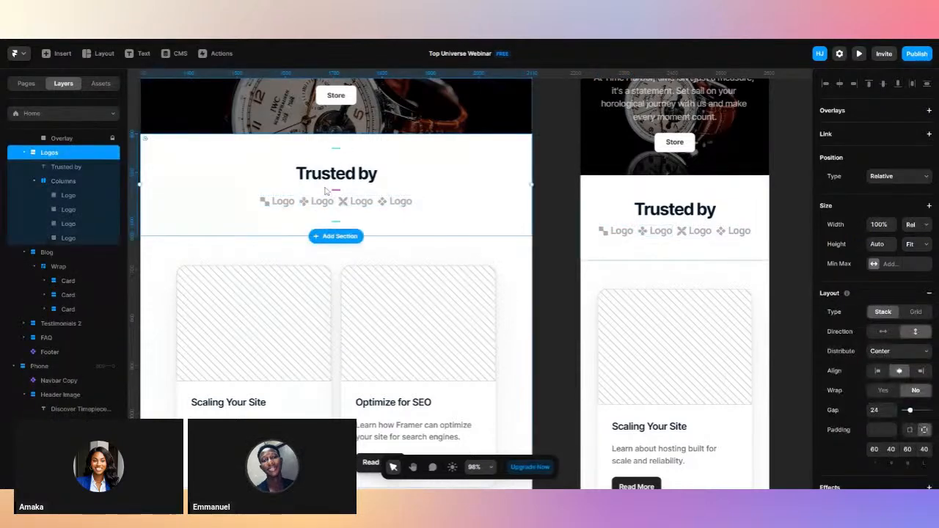
{"action": "left_click", "coordinate": [876, 411]}
{"action": "type", "text": "12"}
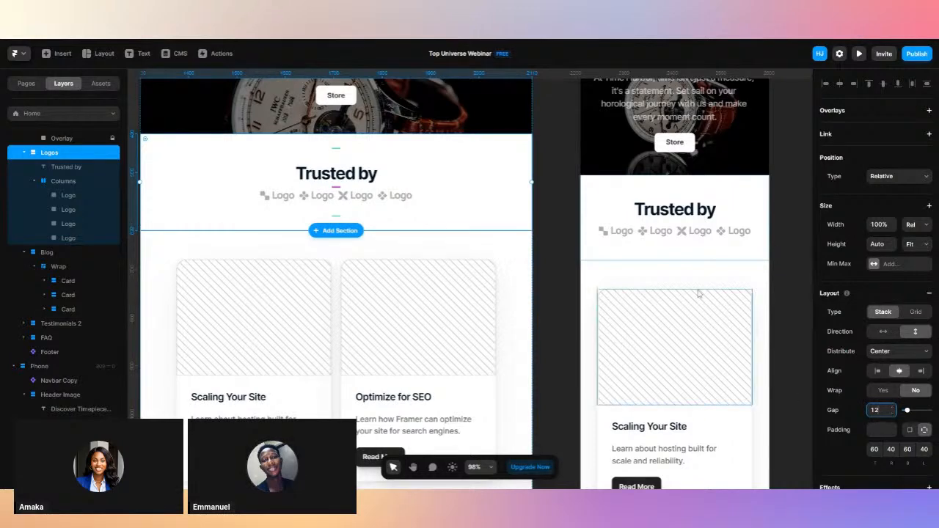
Set the bottom and top padding of the tablet's "Trusted by" logos section to 48.
{"action": "left_click", "coordinate": [908, 450]}
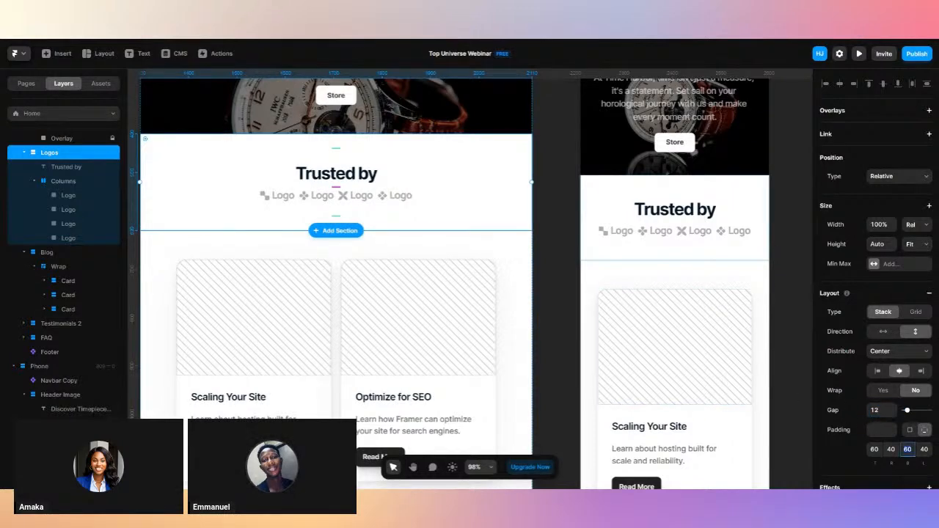
{"action": "type", "text": "48"}
{"action": "key", "text": "Return"}
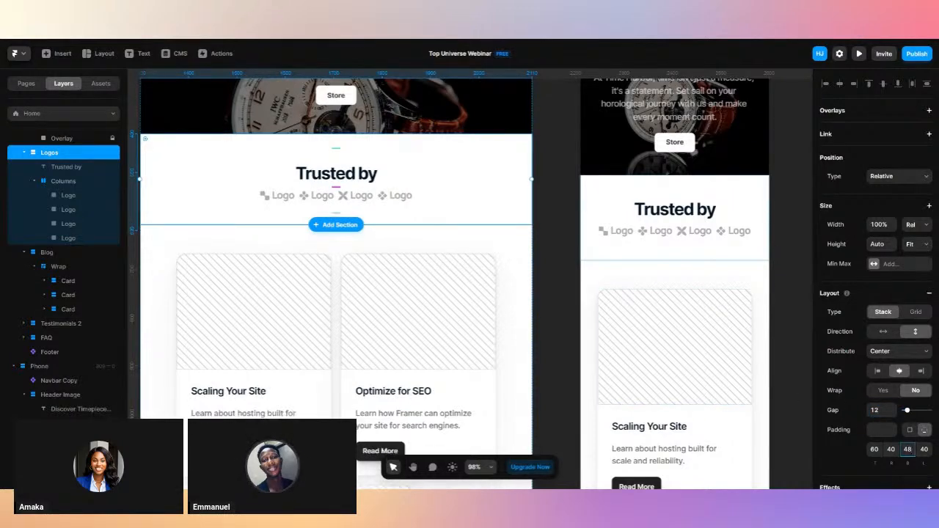
{"action": "left_click", "coordinate": [874, 449]}
{"action": "type", "text": "48"}
{"action": "key", "text": "Return"}
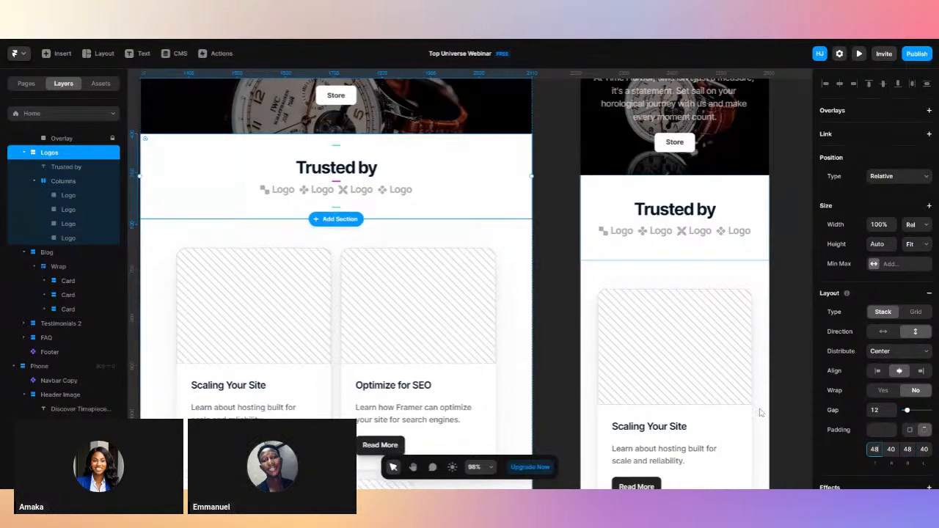
Remove the Wrap stack around the tablet's three blog cards so the cards sit directly in the Blog section.
{"action": "scroll", "coordinate": [659, 389], "scroll_direction": "down", "scroll_amount": 3}
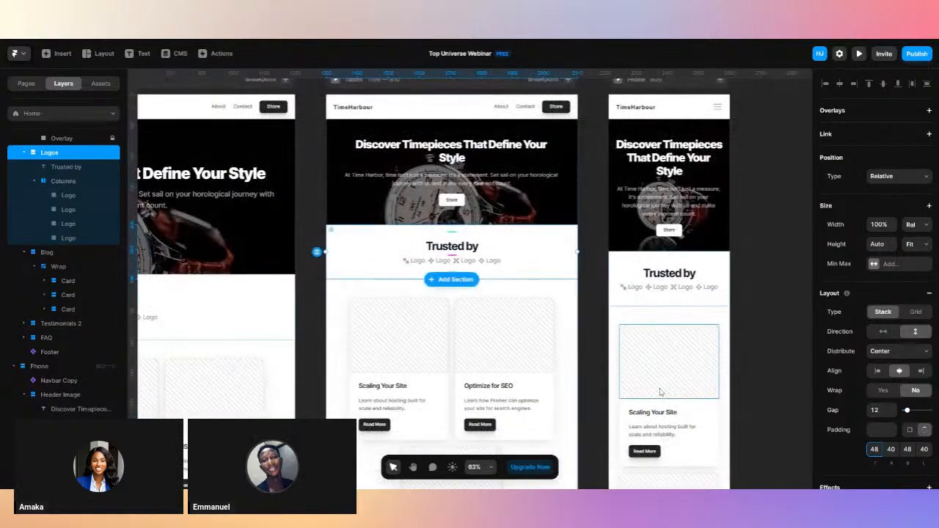
{"action": "scroll", "coordinate": [659, 392], "scroll_direction": "down", "scroll_amount": 2}
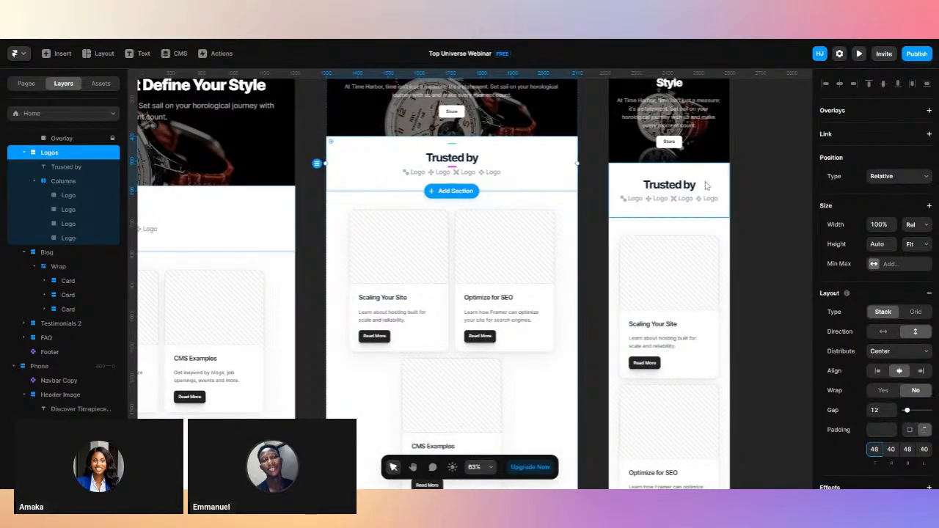
{"action": "scroll", "coordinate": [705, 182], "scroll_direction": "up", "scroll_amount": 3}
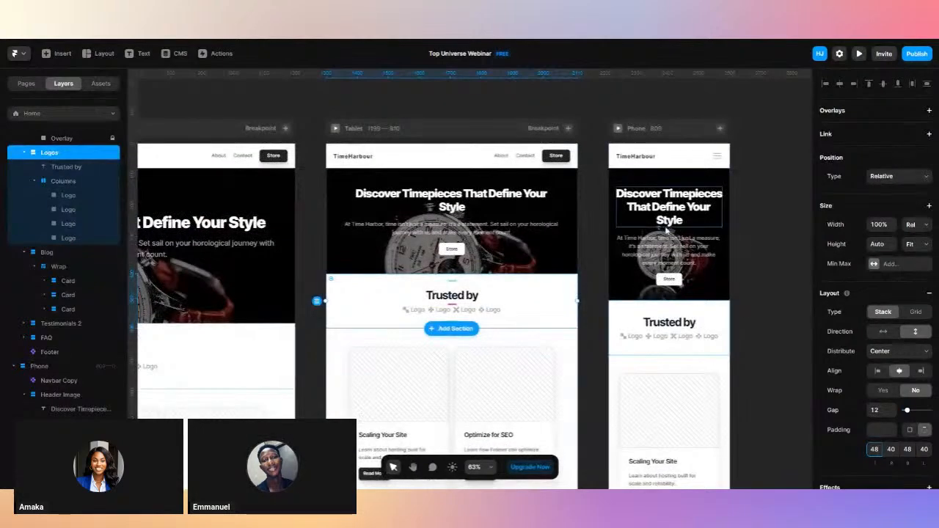
{"action": "scroll", "coordinate": [664, 237], "scroll_direction": "down", "scroll_amount": 3}
{"action": "scroll", "coordinate": [664, 235], "scroll_direction": "up", "scroll_amount": 3}
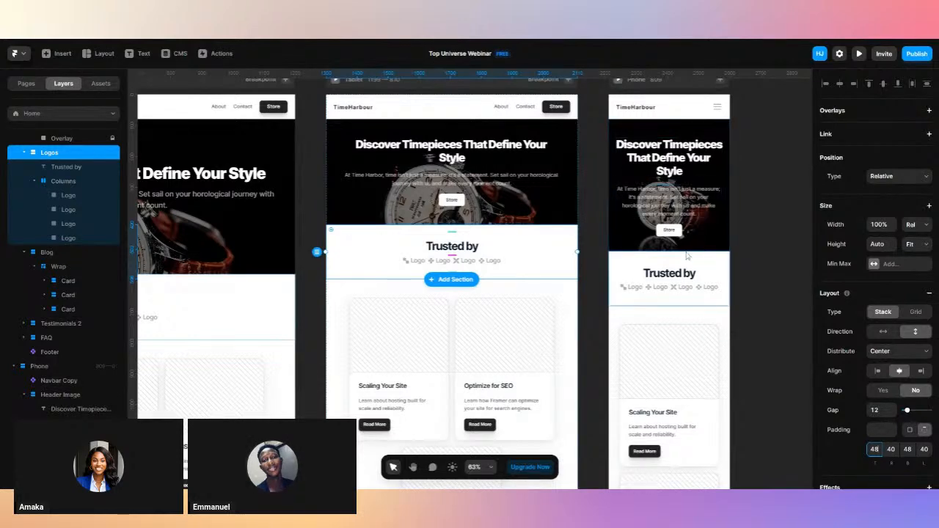
{"action": "scroll", "coordinate": [516, 328], "scroll_direction": "down", "scroll_amount": 3}
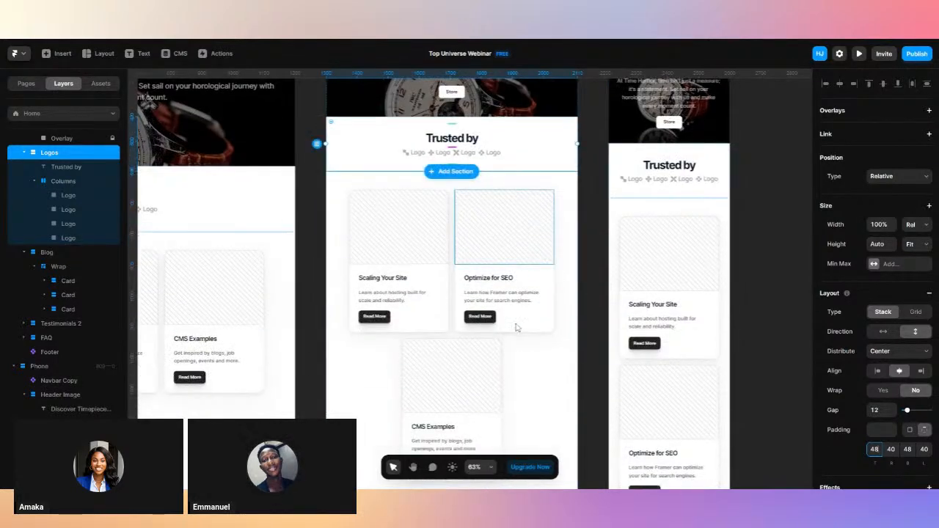
{"action": "left_click", "coordinate": [563, 293]}
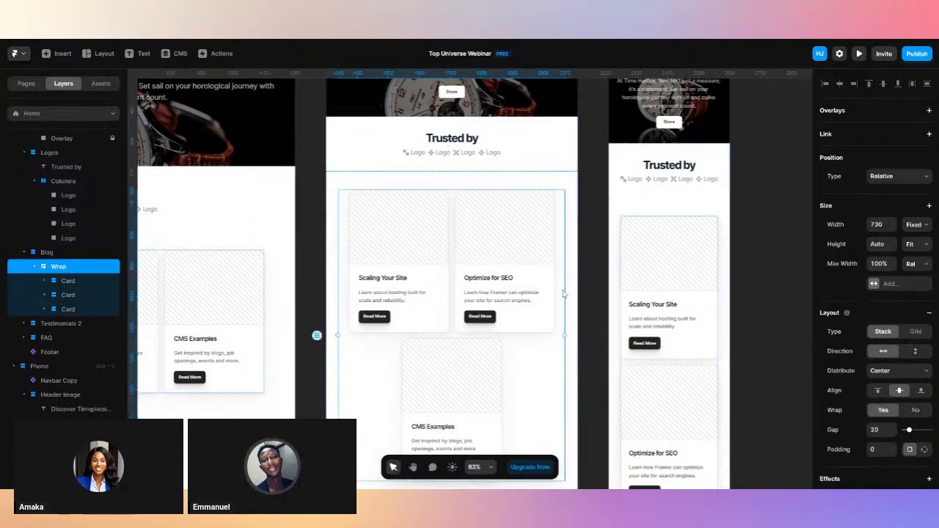
{"action": "right_click", "coordinate": [46, 271]}
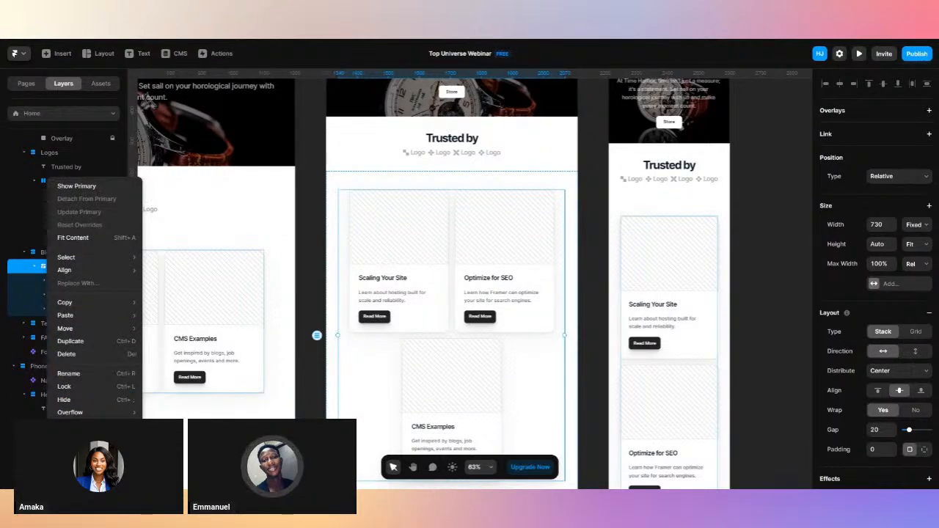
{"action": "left_click", "coordinate": [78, 458]}
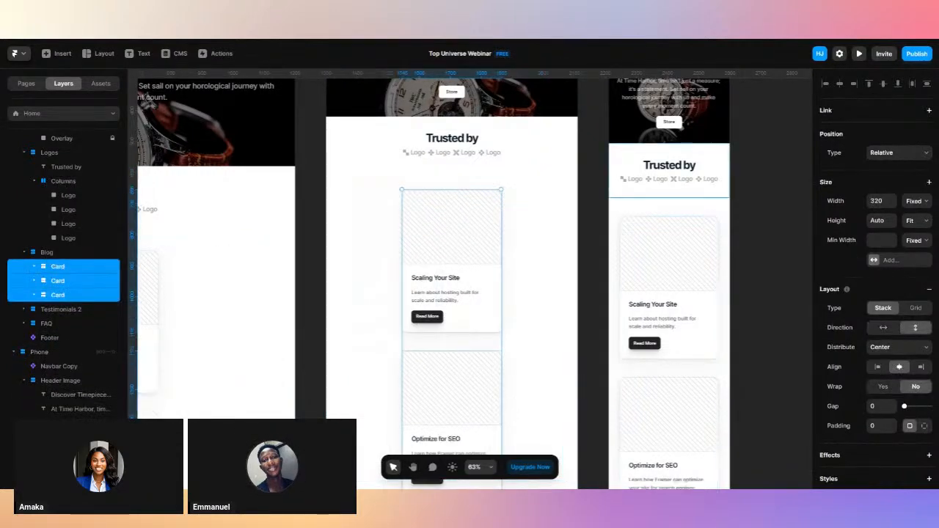
{"action": "scroll", "coordinate": [324, 366], "scroll_direction": "down", "scroll_amount": 5}
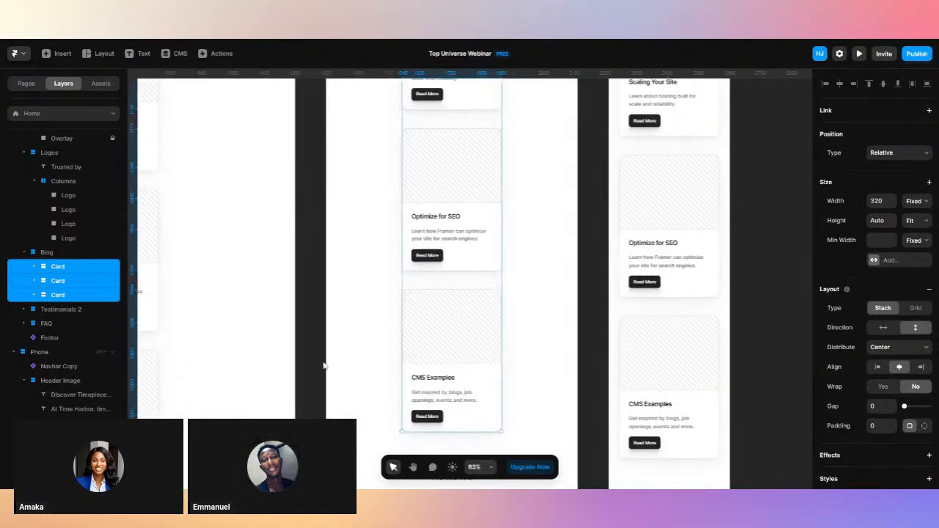
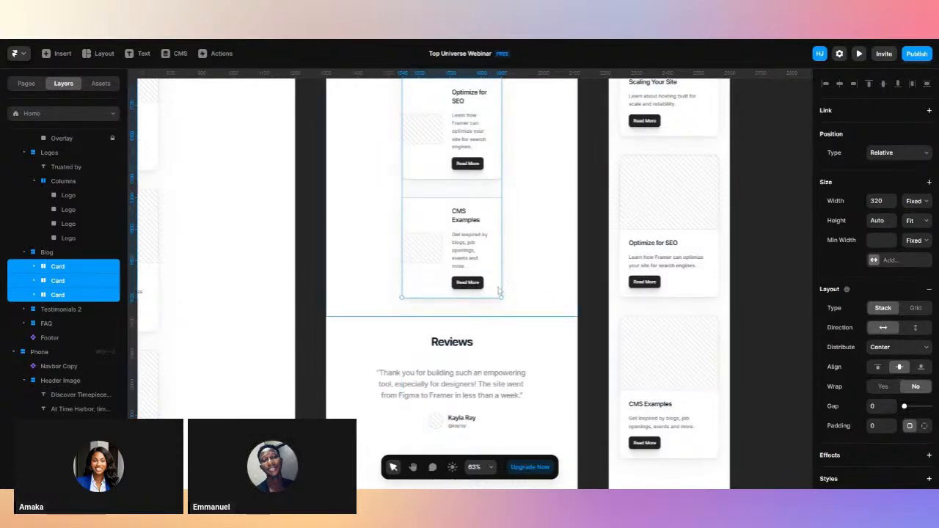
Return the tablet's three blog cards to a vertical direction and wrap them together in one stack.
{"action": "scroll", "coordinate": [497, 291], "scroll_direction": "up", "scroll_amount": 5}
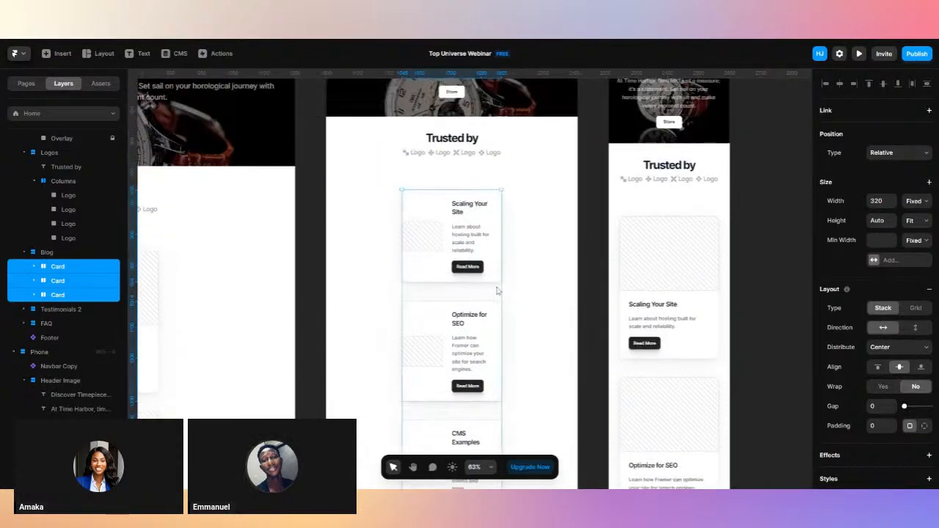
{"action": "left_click", "coordinate": [916, 327]}
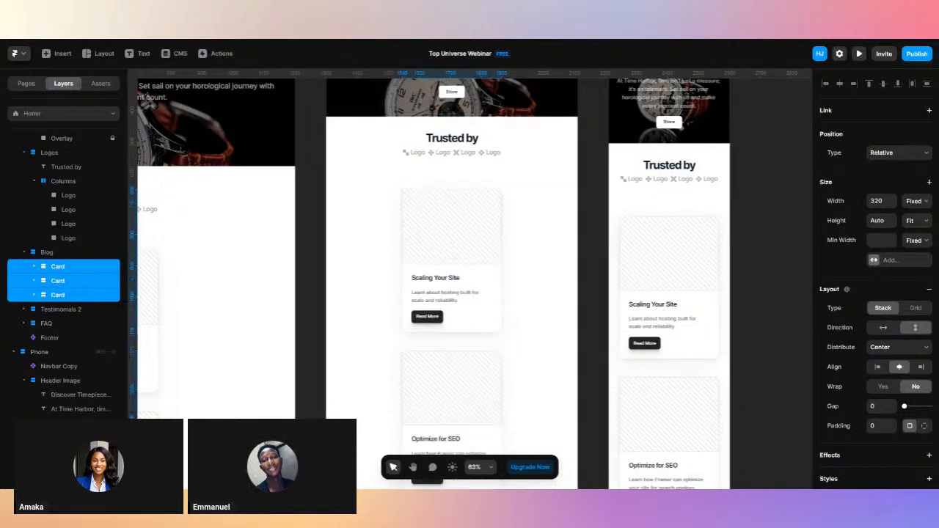
{"action": "left_click", "coordinate": [538, 294]}
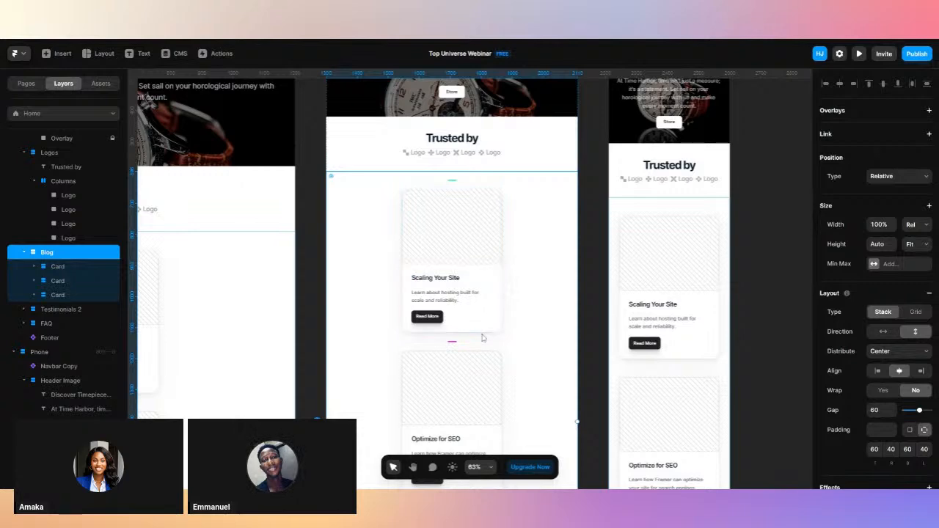
{"action": "left_click", "coordinate": [83, 267]}
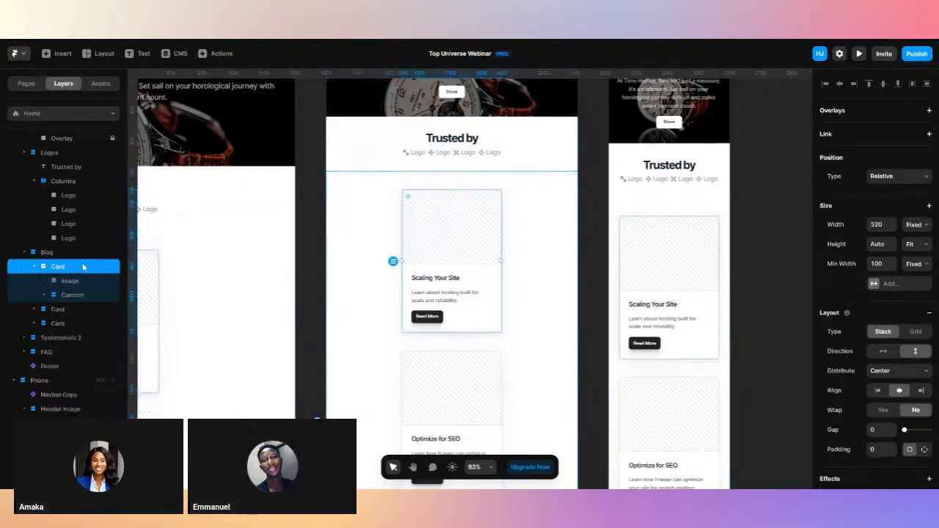
{"action": "left_click", "coordinate": [34, 271]}
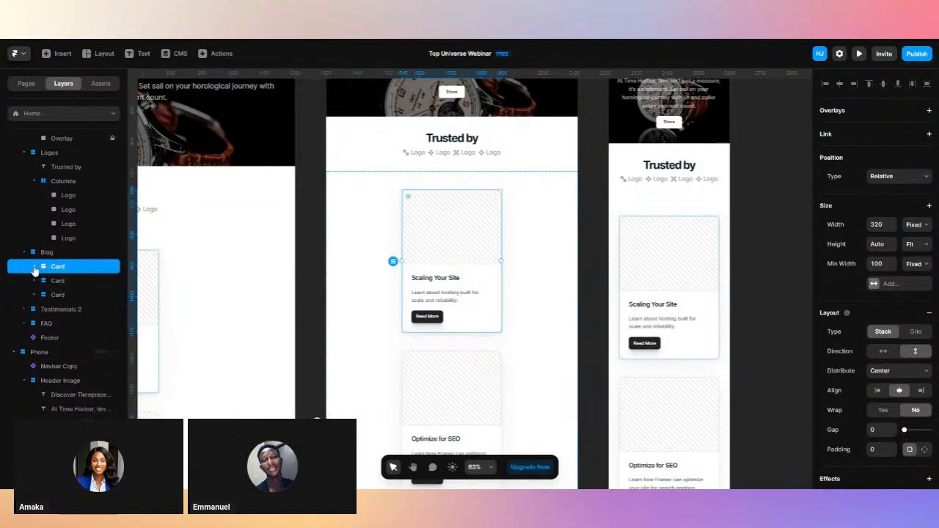
{"action": "left_click", "coordinate": [57, 295], "text": "shift"}
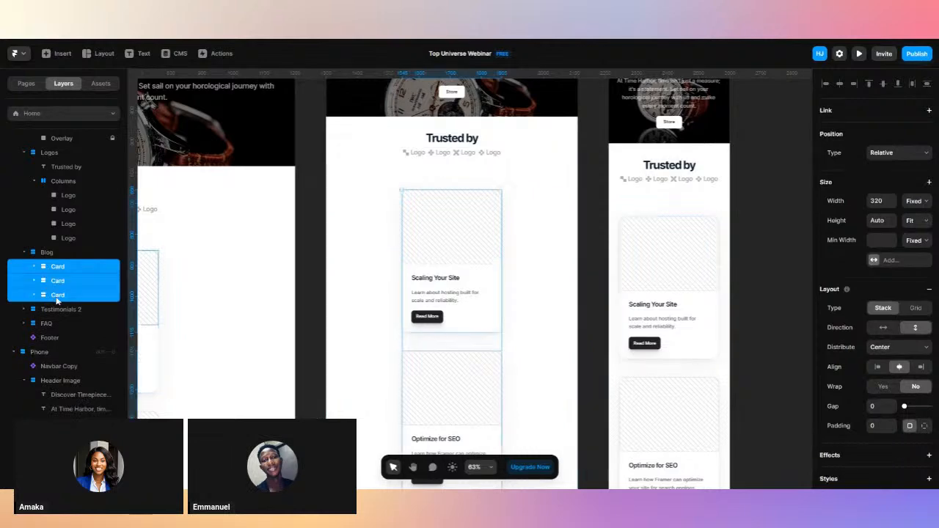
{"action": "right_click", "coordinate": [57, 298]}
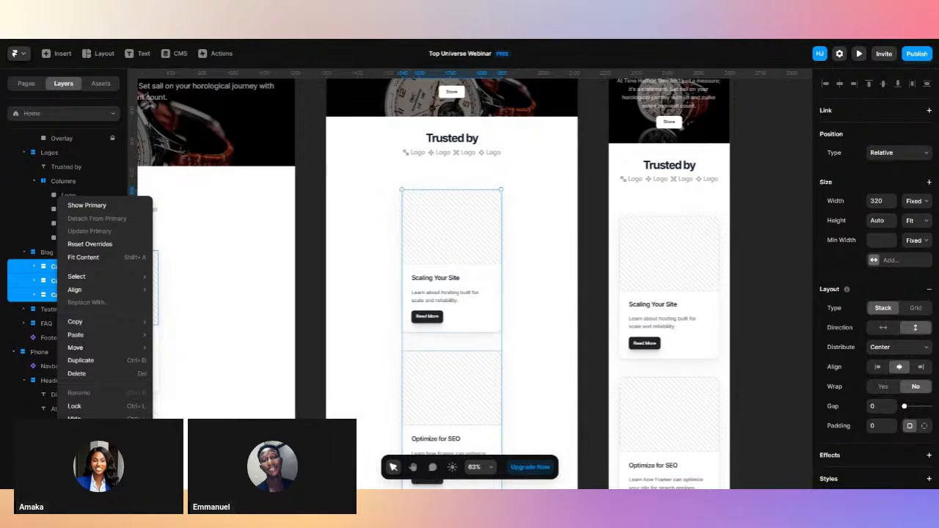
{"action": "left_click", "coordinate": [82, 451]}
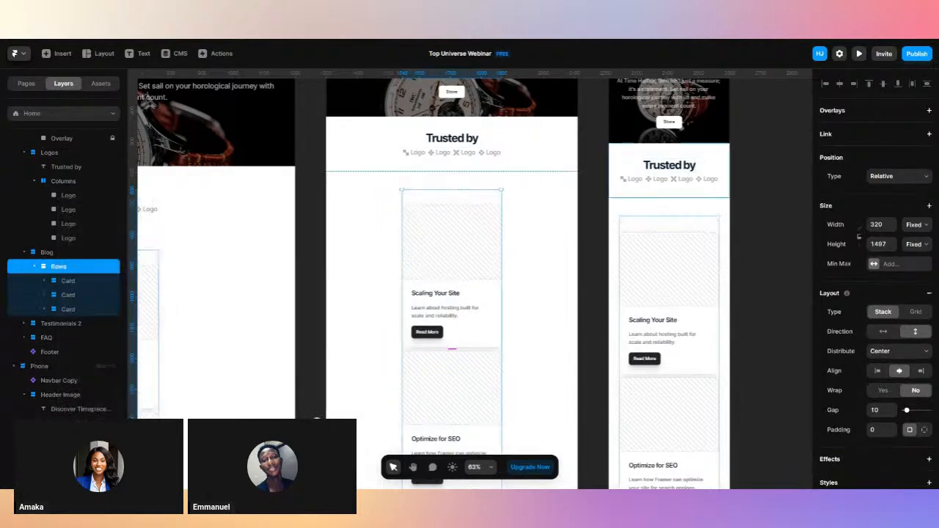
Set both the width and height of the stack around the tablet's blog cards to Fit.
{"action": "scroll", "coordinate": [535, 307], "scroll_direction": "down", "scroll_amount": 5}
{"action": "scroll", "coordinate": [535, 307], "scroll_direction": "up", "scroll_amount": 2}
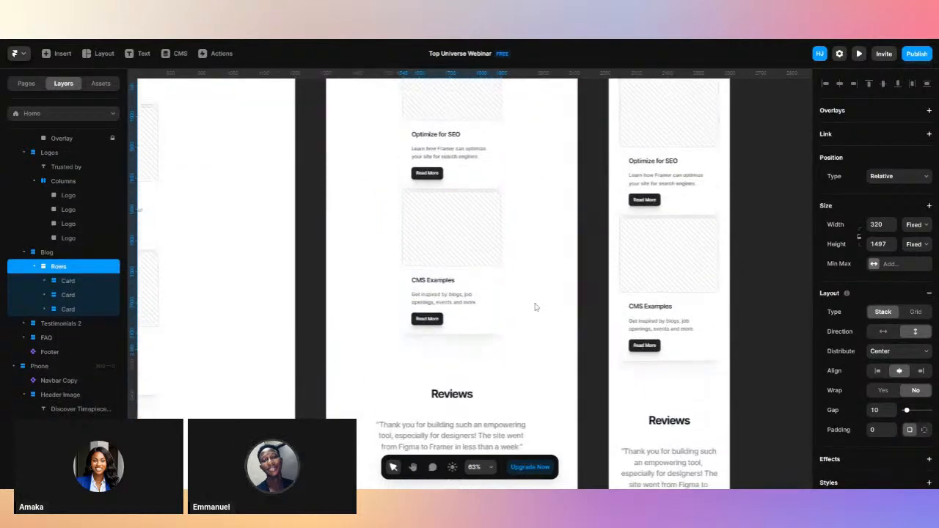
{"action": "scroll", "coordinate": [734, 229], "scroll_direction": "up", "scroll_amount": 2}
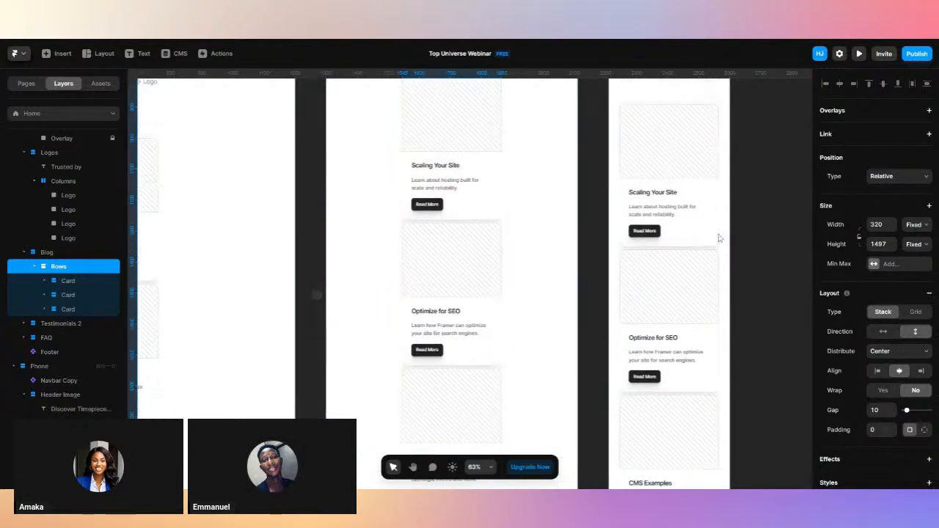
{"action": "scroll", "coordinate": [723, 240], "scroll_direction": "up", "scroll_amount": 3}
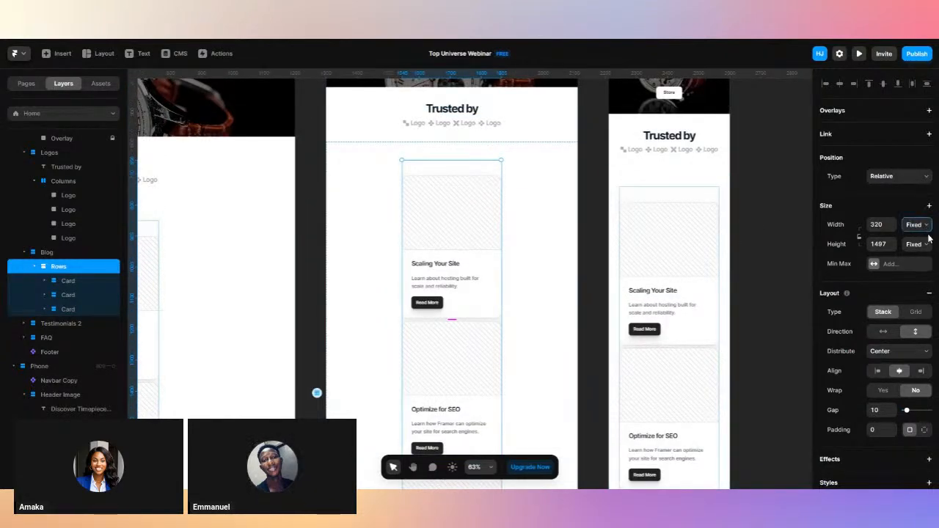
{"action": "left_click", "coordinate": [926, 265]}
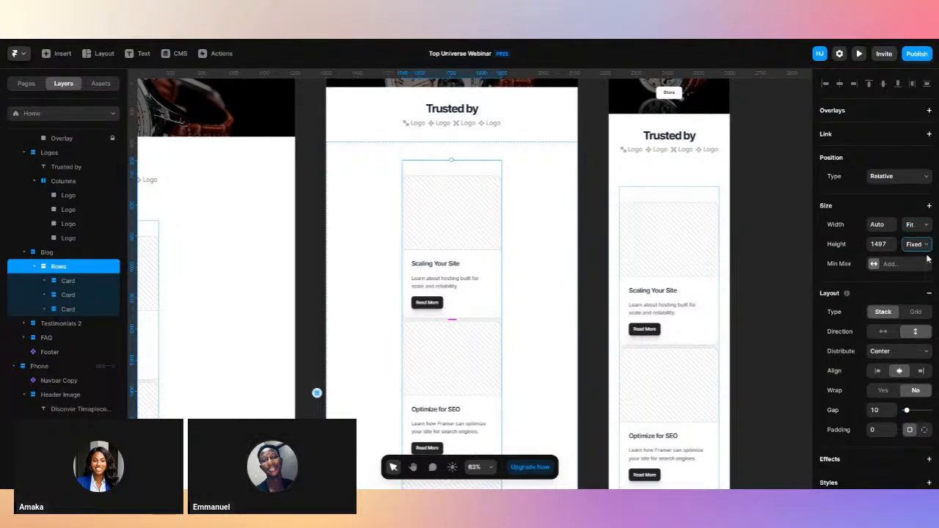
{"action": "left_click", "coordinate": [928, 285]}
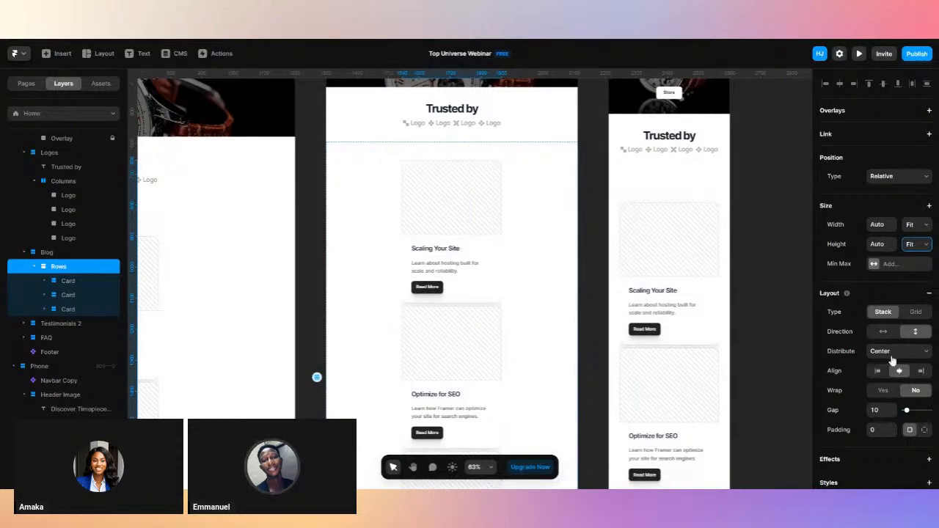
Set the direction of the tablet's blog card stack to horizontal and its width to Fill.
{"action": "left_click", "coordinate": [883, 332]}
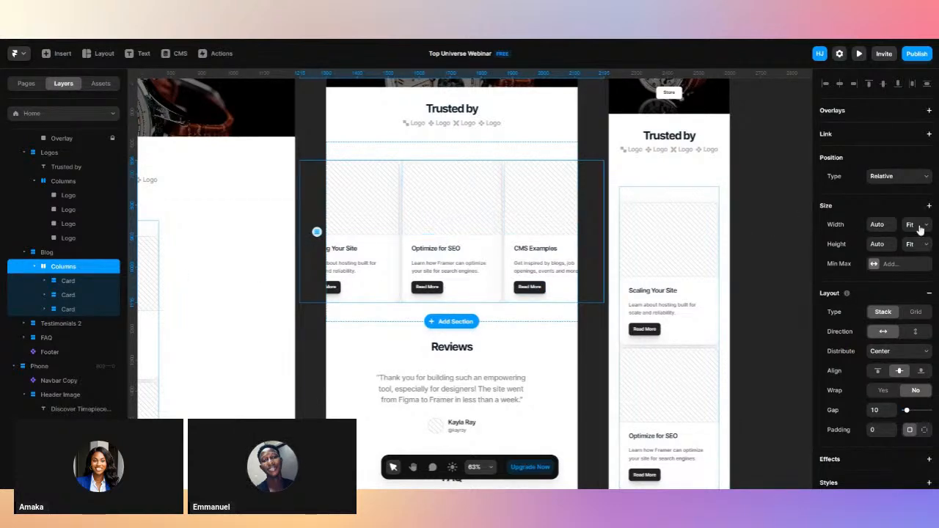
{"action": "left_click", "coordinate": [925, 229]}
{"action": "left_click", "coordinate": [920, 256]}
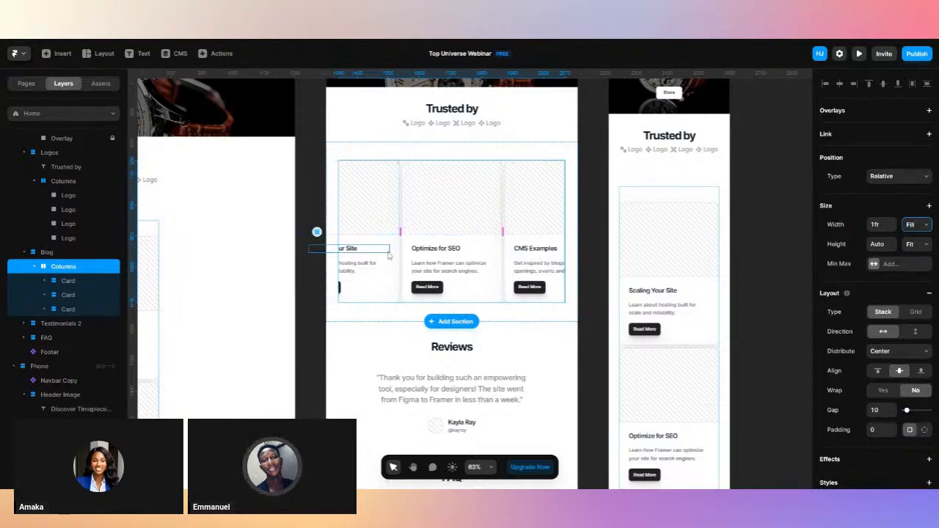
Set the width of each of the tablet's three blog cards to Fill.
{"action": "left_click", "coordinate": [95, 285]}
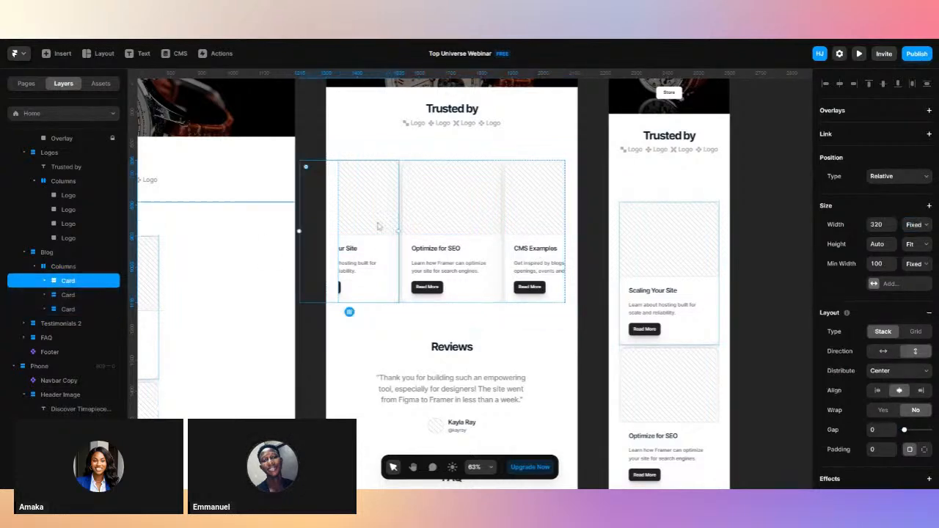
{"action": "left_click", "coordinate": [917, 228]}
{"action": "left_click", "coordinate": [917, 255]}
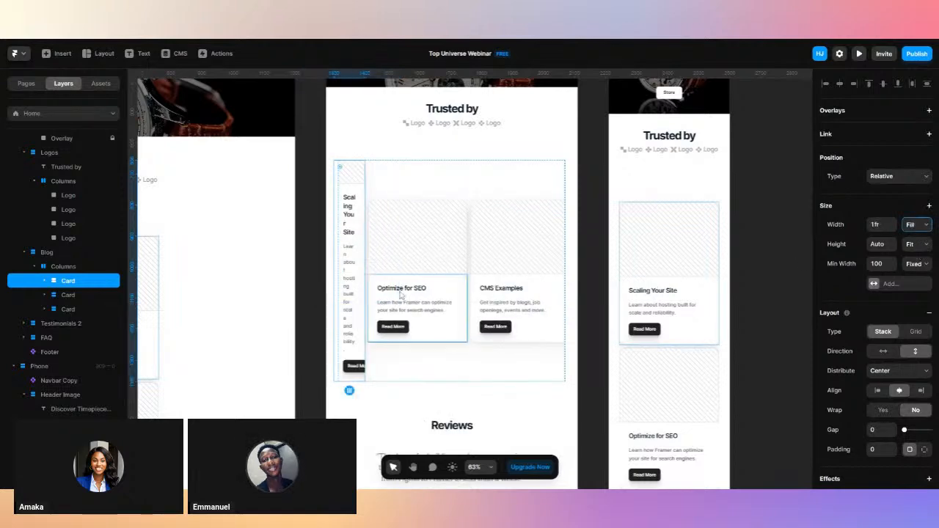
{"action": "left_click", "coordinate": [84, 295]}
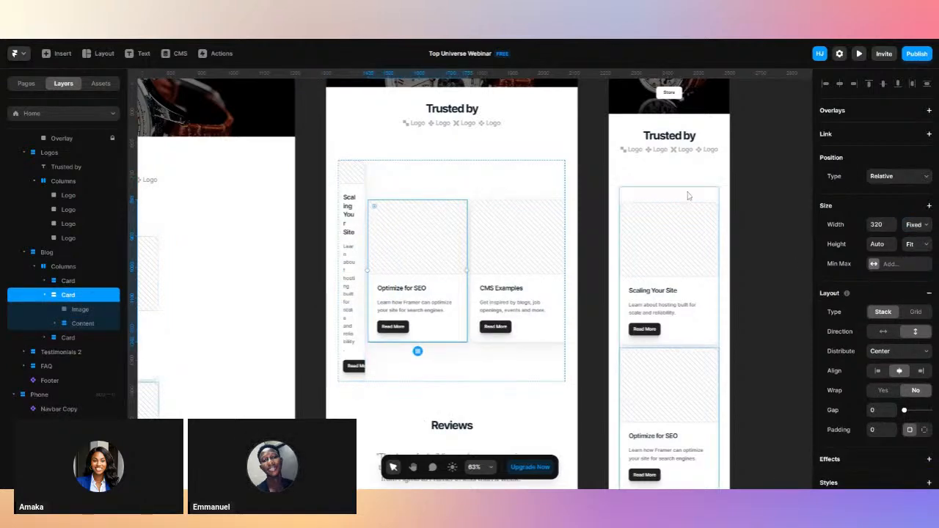
{"action": "left_click", "coordinate": [916, 225]}
{"action": "left_click", "coordinate": [918, 255]}
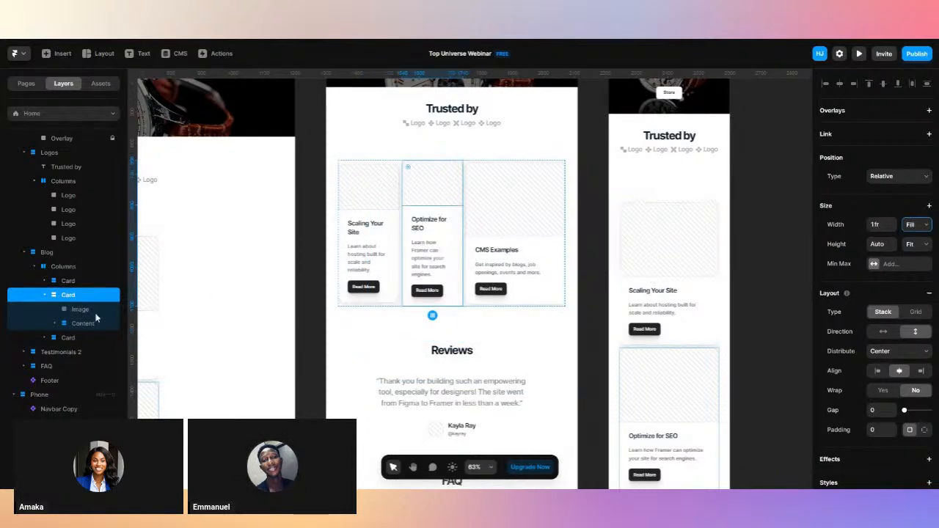
{"action": "left_click", "coordinate": [77, 338]}
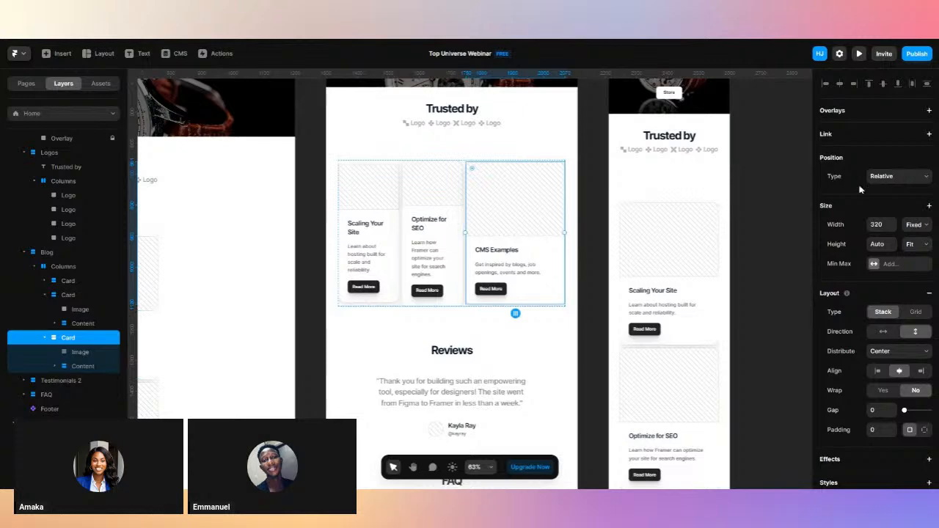
{"action": "left_click", "coordinate": [915, 226]}
{"action": "left_click", "coordinate": [919, 255]}
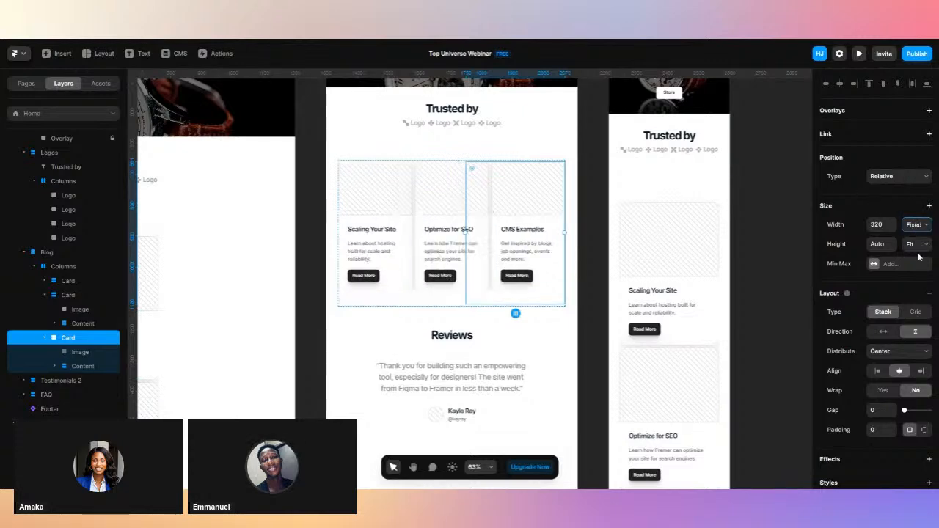
{"action": "left_click", "coordinate": [754, 299]}
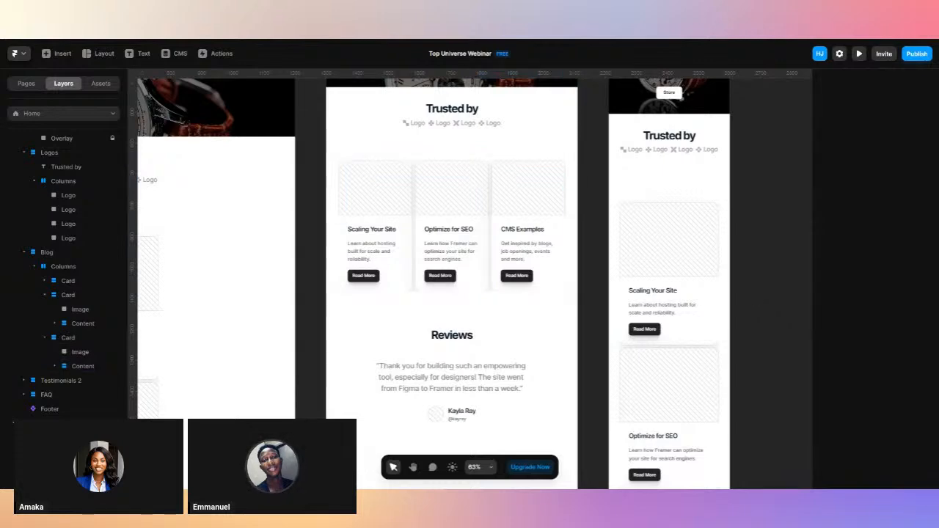
Set the direction of the stack around the desktop's three blog cards to horizontal.
{"action": "scroll", "coordinate": [534, 325], "scroll_direction": "left", "scroll_amount": 5}
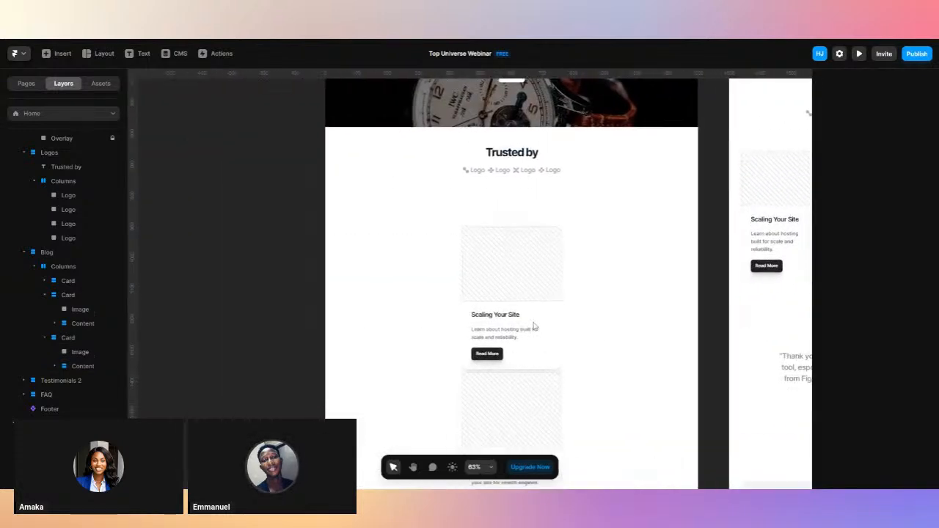
{"action": "scroll", "coordinate": [533, 326], "scroll_direction": "down", "scroll_amount": 3}
{"action": "scroll", "coordinate": [533, 326], "scroll_direction": "down", "scroll_amount": 5}
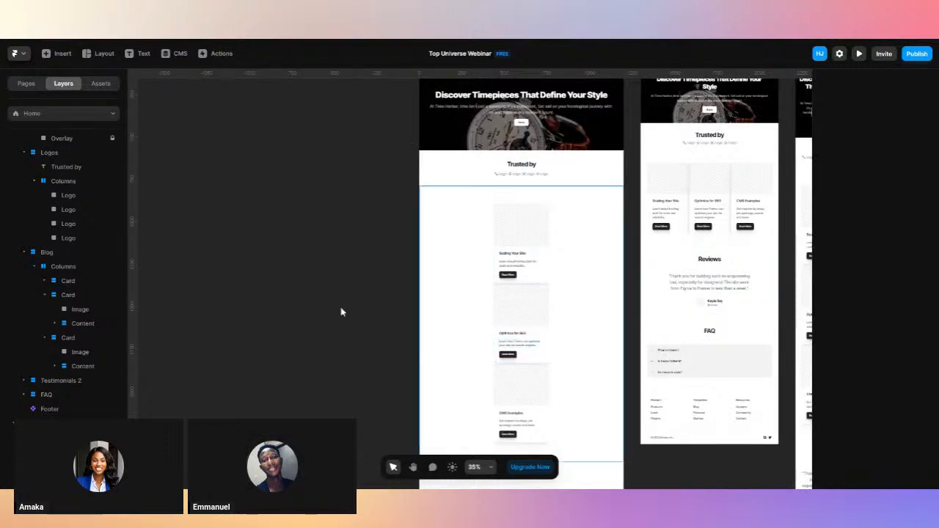
{"action": "left_click", "coordinate": [458, 217]}
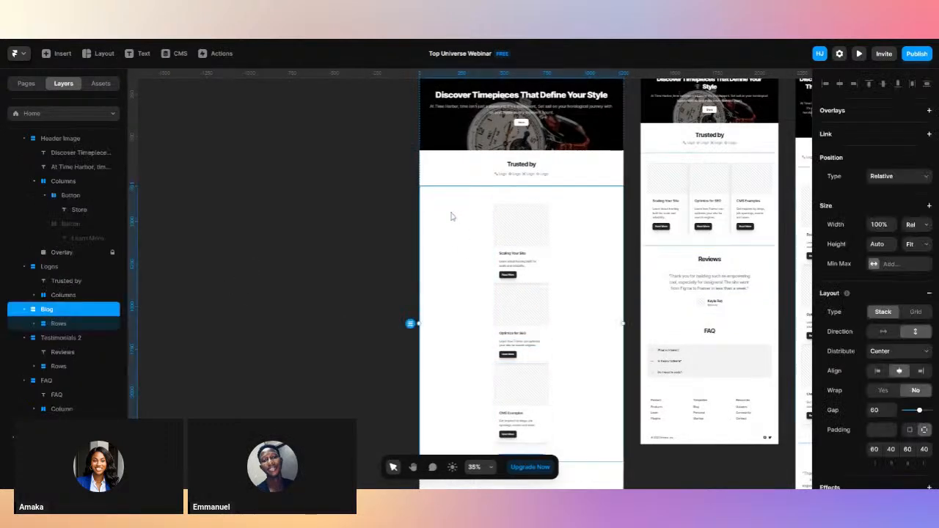
{"action": "left_click", "coordinate": [68, 295]}
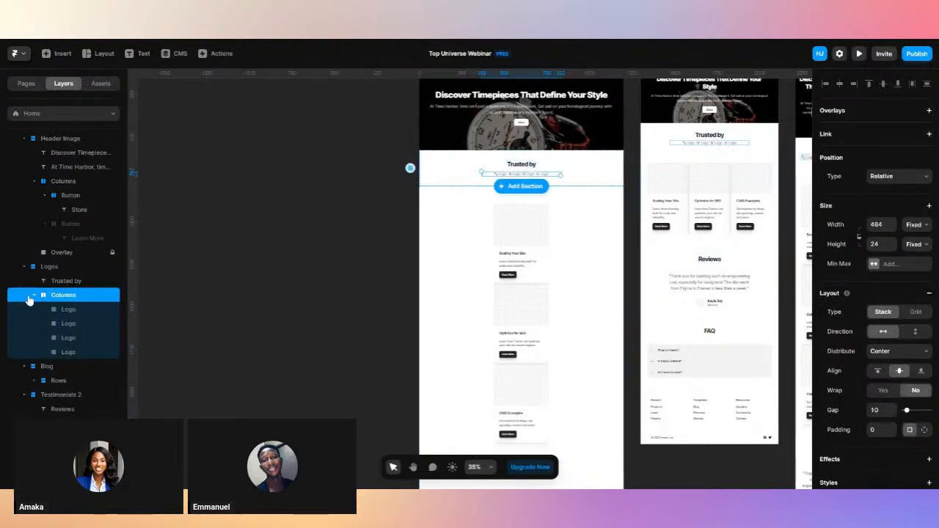
{"action": "left_click", "coordinate": [32, 296]}
{"action": "left_click", "coordinate": [47, 309]}
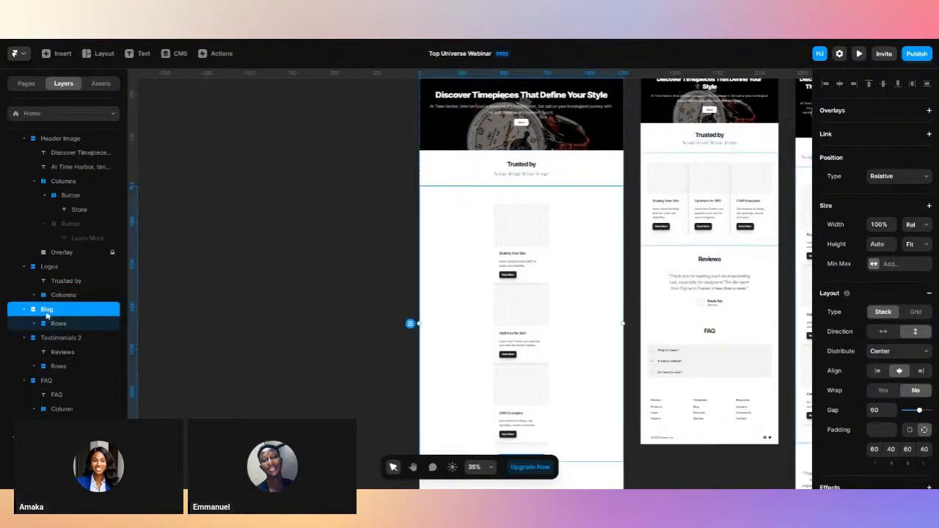
{"action": "left_click", "coordinate": [74, 324]}
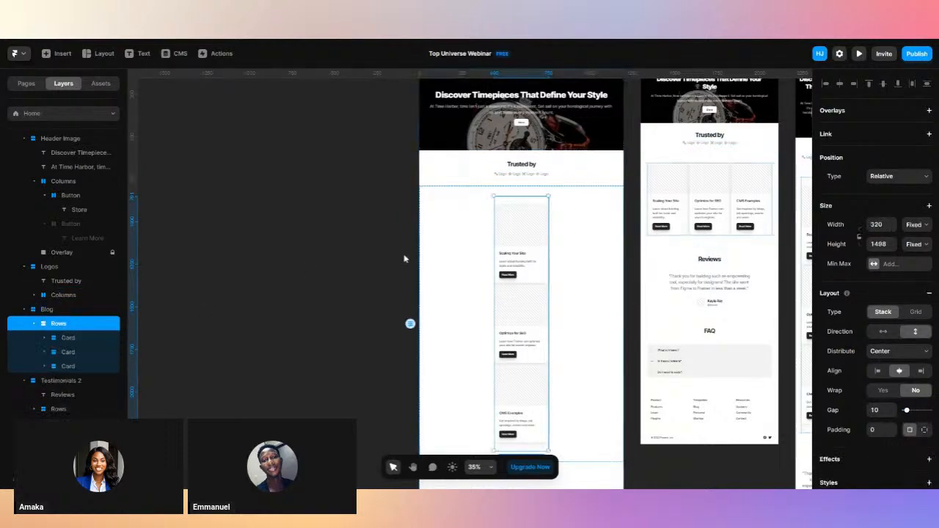
{"action": "left_click", "coordinate": [885, 332]}
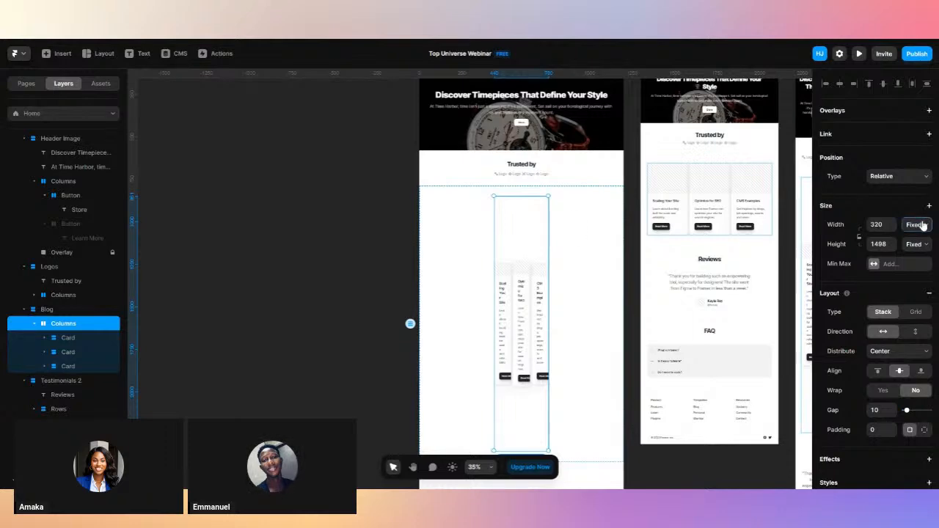
Set the width of the desktop's blog card stack to Fill and its height to Fit.
{"action": "left_click", "coordinate": [922, 259]}
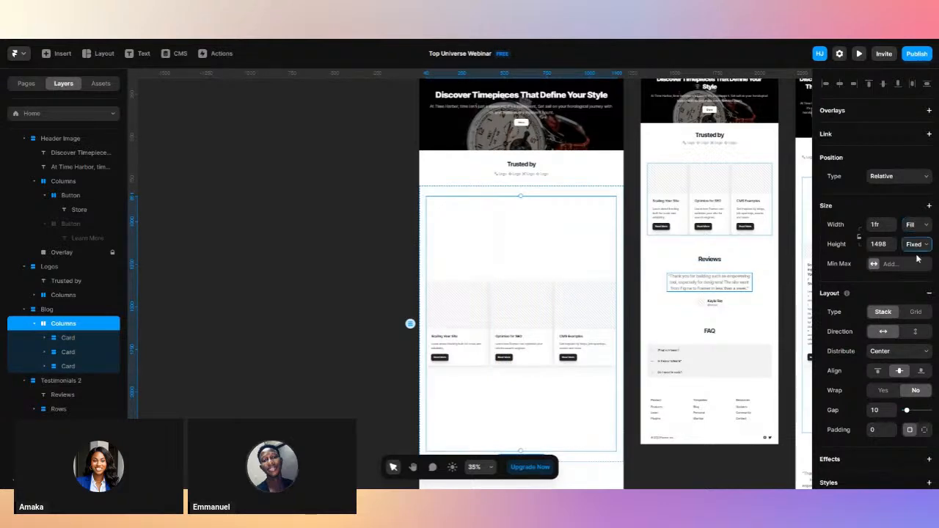
{"action": "left_click", "coordinate": [916, 256]}
{"action": "left_click", "coordinate": [918, 283]}
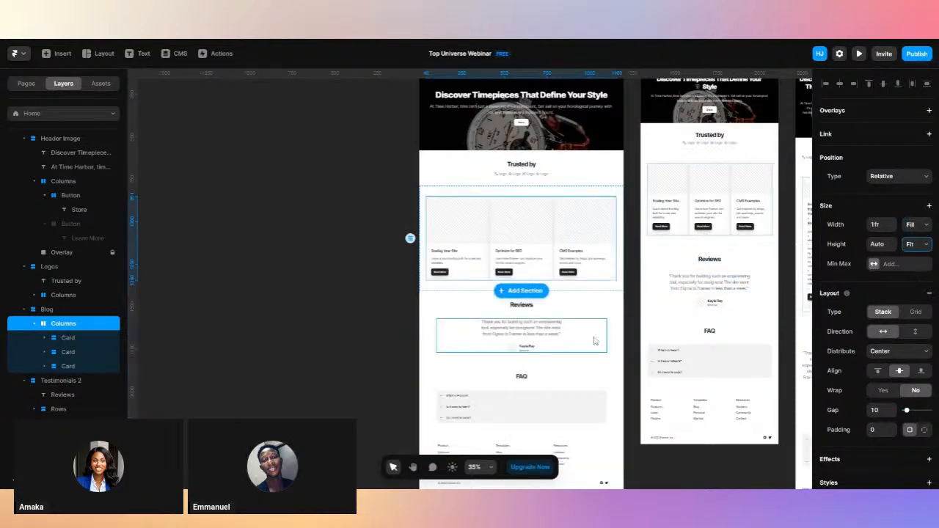
{"action": "left_click", "coordinate": [358, 382]}
Set the width of the rows stack inside the desktop's Reviews section to Fill.
{"action": "scroll", "coordinate": [360, 381], "scroll_direction": "right", "scroll_amount": 3}
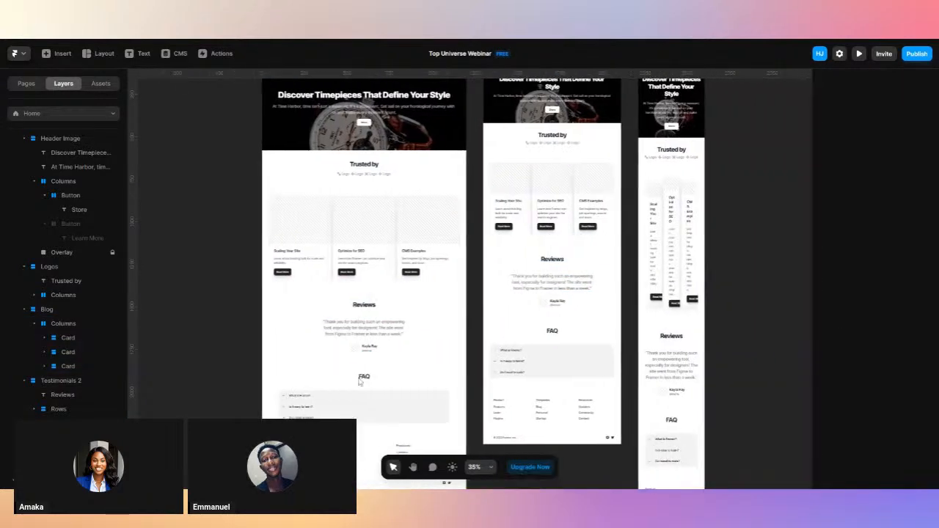
{"action": "scroll", "coordinate": [359, 381], "scroll_direction": "down", "scroll_amount": 3}
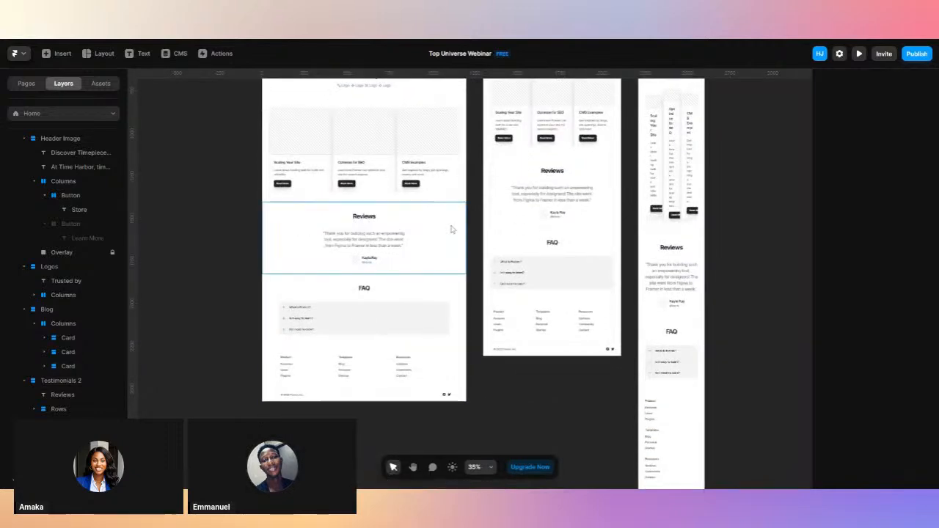
{"action": "left_click", "coordinate": [451, 230]}
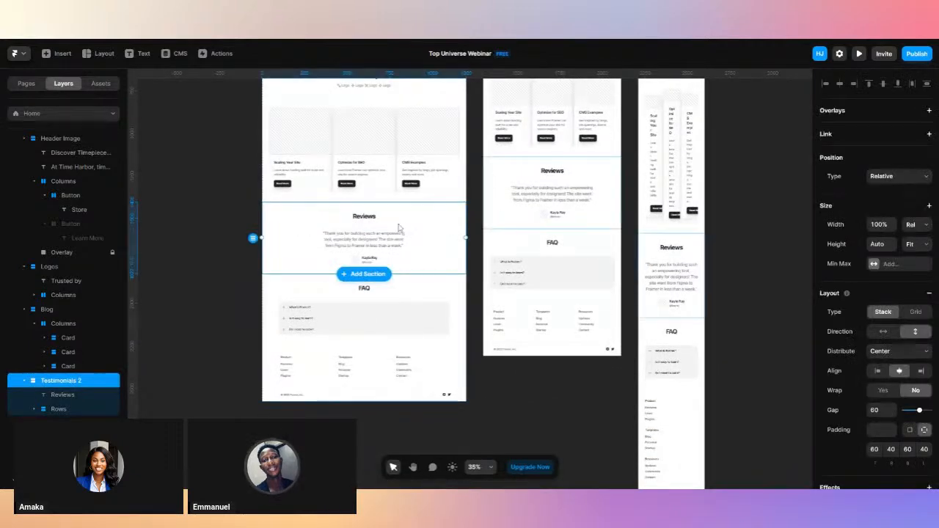
{"action": "left_click", "coordinate": [385, 262]}
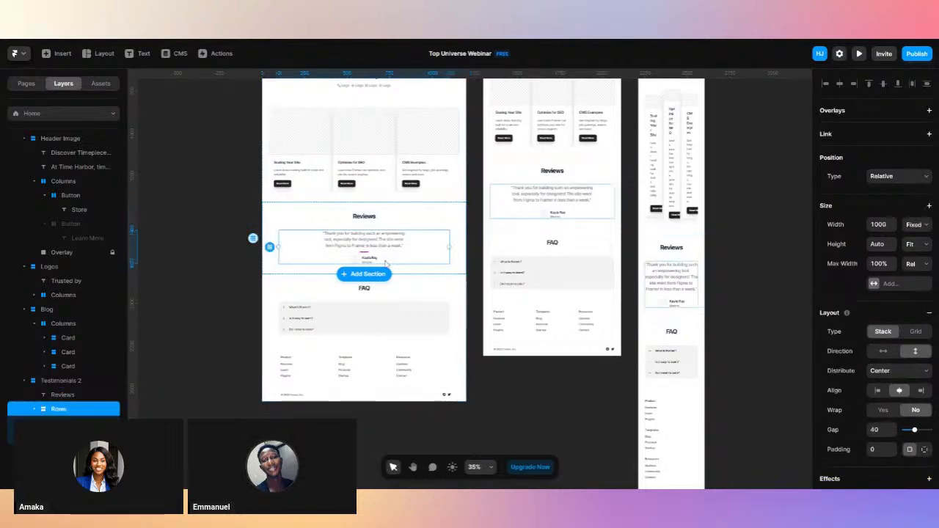
{"action": "left_click", "coordinate": [917, 226]}
{"action": "left_click", "coordinate": [918, 245]}
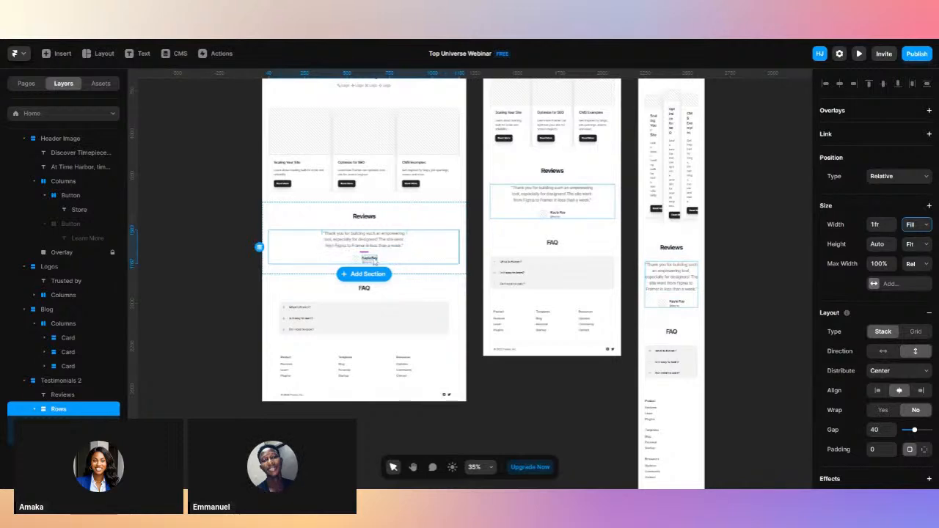
Set the gap of the desktop's FAQ section to 48.
{"action": "left_click", "coordinate": [376, 220]}
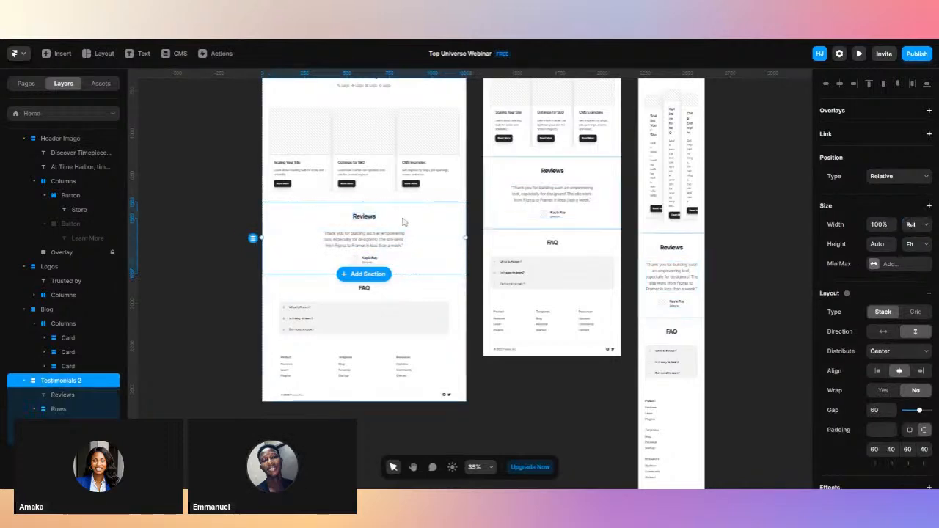
{"action": "left_click", "coordinate": [374, 320]}
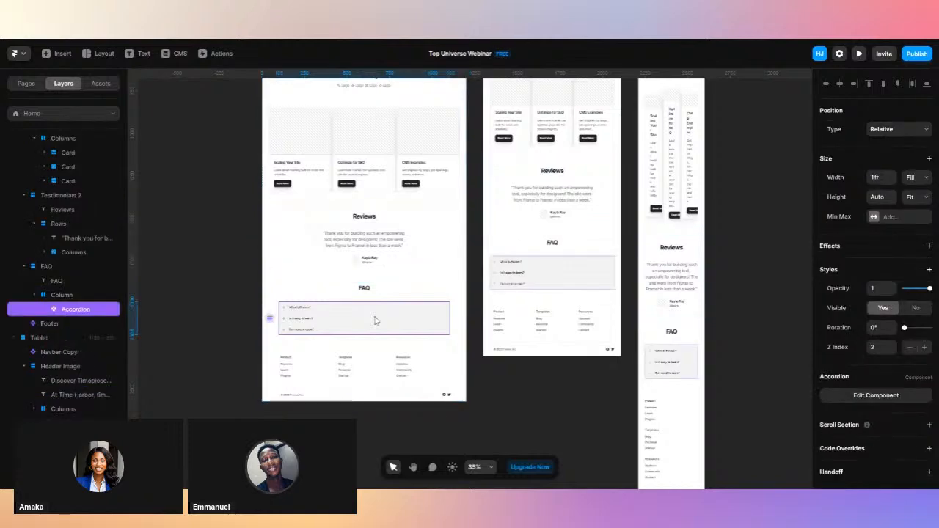
{"action": "left_click", "coordinate": [403, 292]}
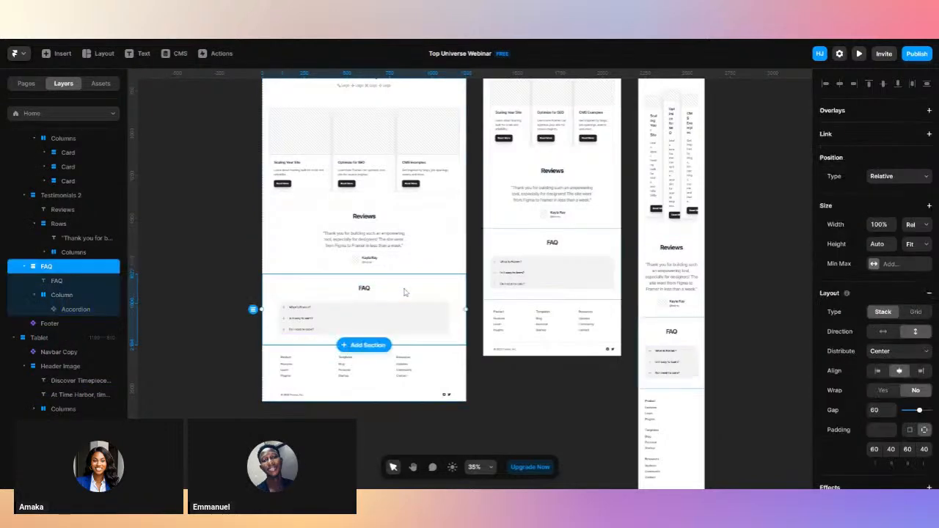
{"action": "left_click", "coordinate": [875, 411]}
{"action": "type", "text": "48"}
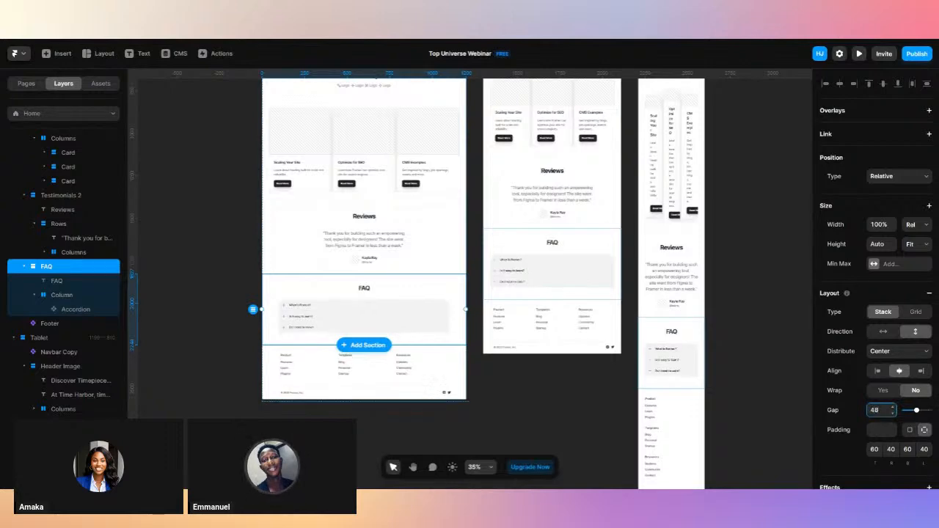
Set the gap of the desktop's Reviews section to 48.
{"action": "left_click", "coordinate": [430, 228]}
{"action": "left_click", "coordinate": [875, 410]}
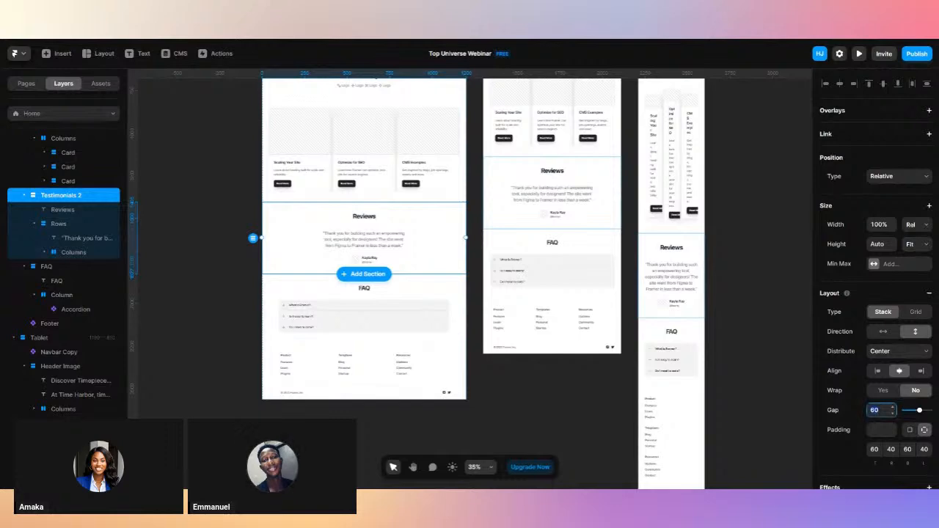
{"action": "type", "text": "48"}
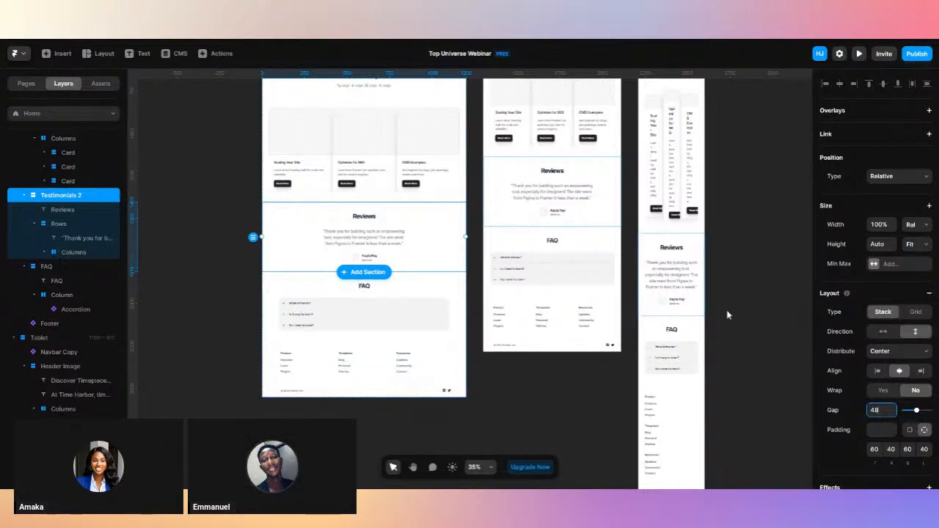
Stack the three blog cards vertically in the Phone breakpoint.
{"action": "scroll", "coordinate": [676, 259], "scroll_direction": "up", "scroll_amount": 3}
{"action": "scroll", "coordinate": [677, 258], "scroll_direction": "up", "scroll_amount": 1}
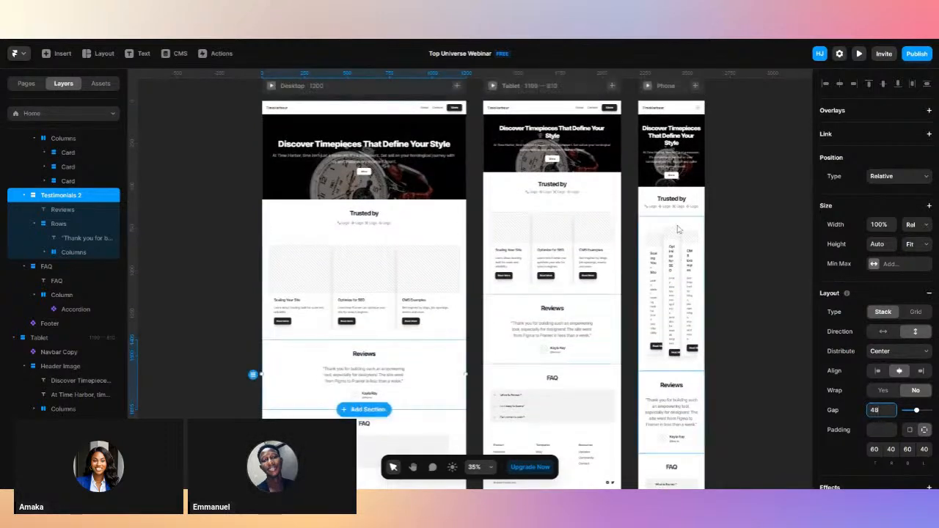
{"action": "left_click", "coordinate": [677, 229]}
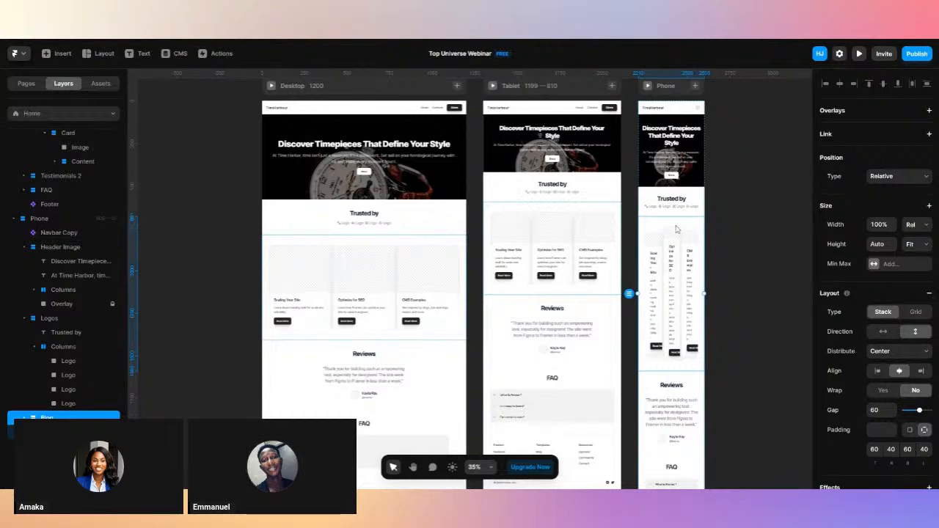
{"action": "left_click", "coordinate": [664, 287]}
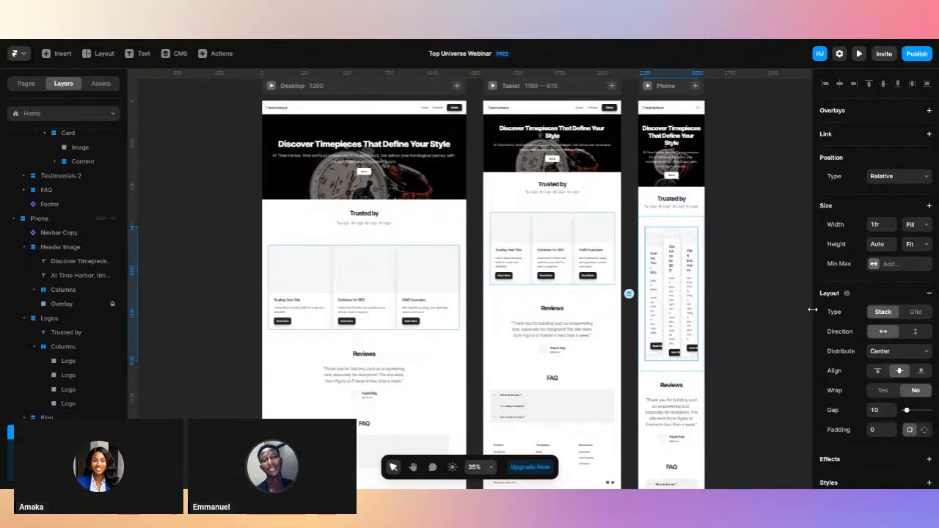
{"action": "left_click", "coordinate": [915, 331]}
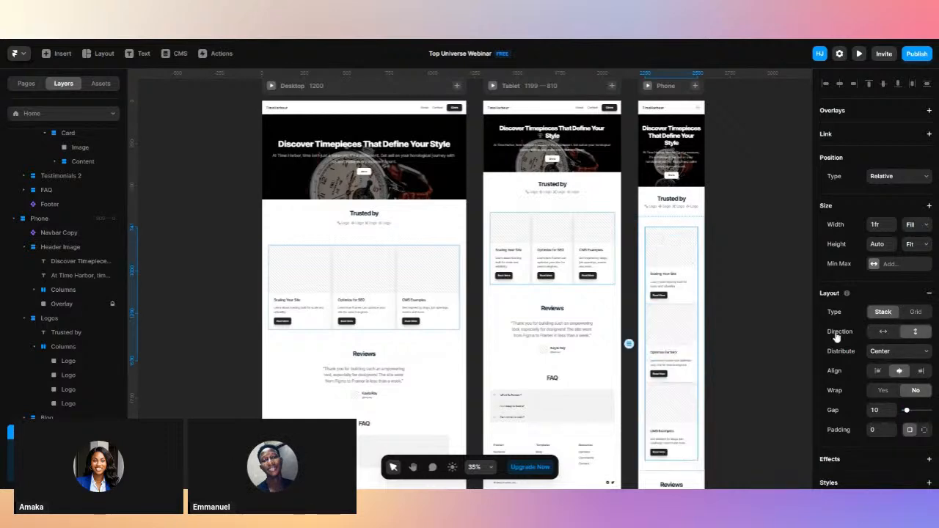
{"action": "scroll", "coordinate": [707, 375], "scroll_direction": "down", "scroll_amount": 3}
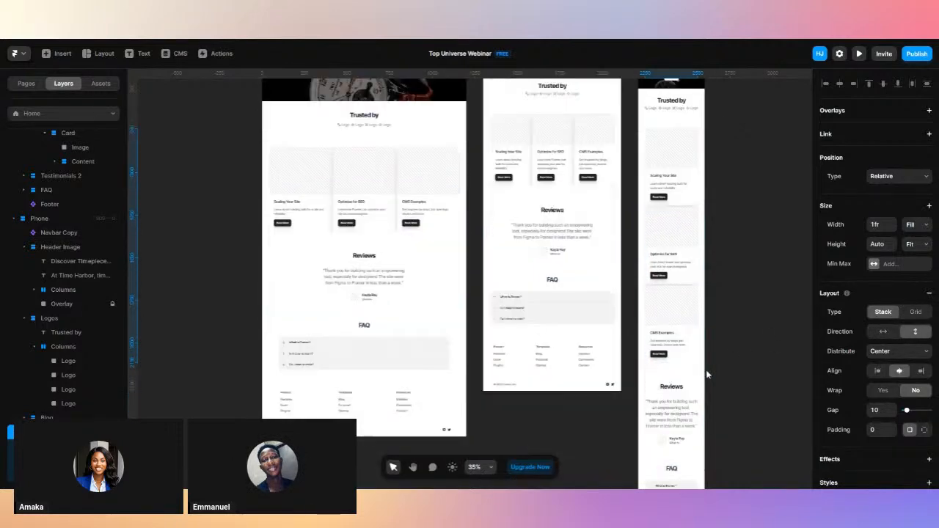
{"action": "left_click", "coordinate": [778, 339]}
{"action": "scroll", "coordinate": [779, 340], "scroll_direction": "down", "scroll_amount": 2}
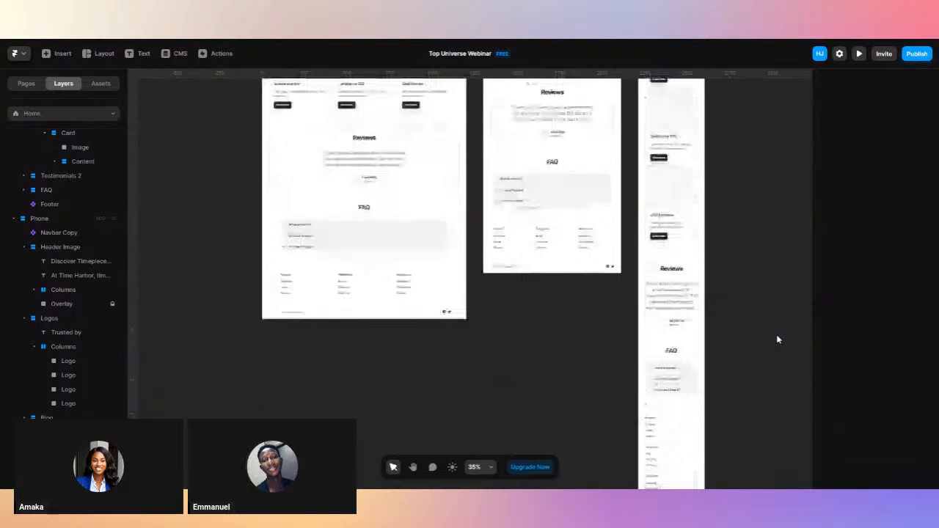
Align the contents of the Phone breakpoint's Header Image section to the left.
{"action": "scroll", "coordinate": [724, 290], "scroll_direction": "up", "scroll_amount": 4}
{"action": "scroll", "coordinate": [723, 292], "scroll_direction": "up", "scroll_amount": 3}
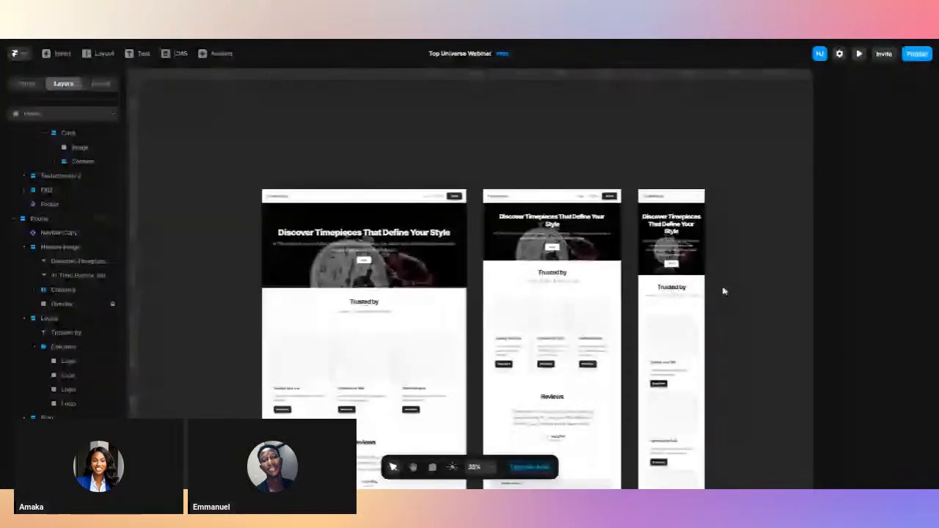
{"action": "scroll", "coordinate": [697, 235], "scroll_direction": "up", "scroll_amount": 5}
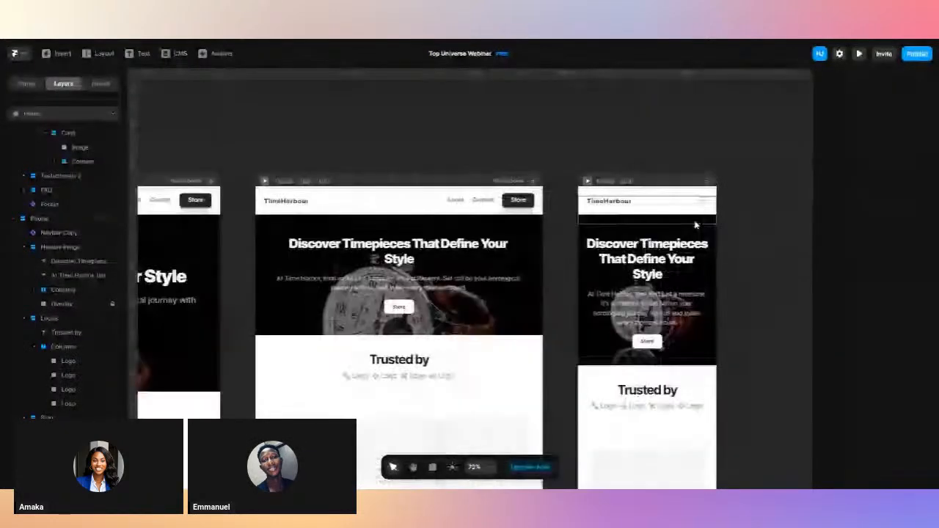
{"action": "scroll", "coordinate": [696, 225], "scroll_direction": "down", "scroll_amount": 4}
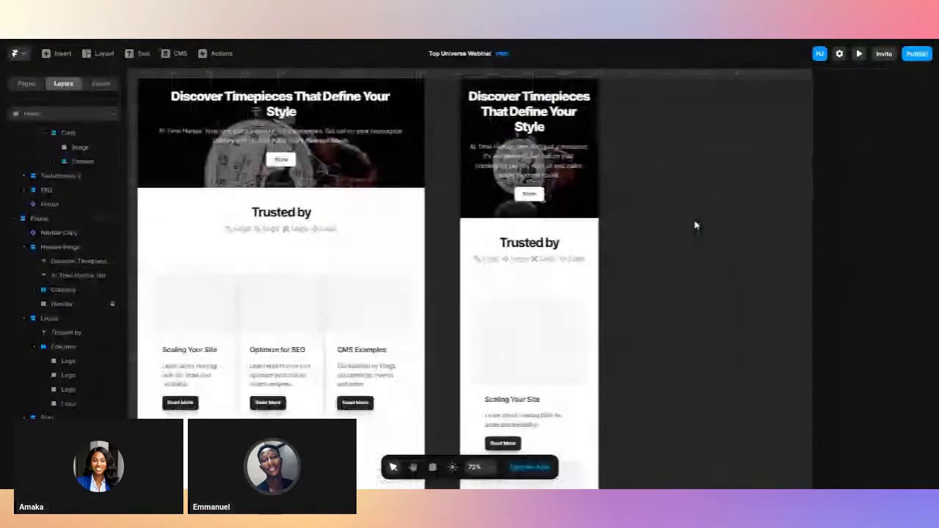
{"action": "scroll", "coordinate": [697, 226], "scroll_direction": "up", "scroll_amount": 3}
{"action": "scroll", "coordinate": [696, 225], "scroll_direction": "left", "scroll_amount": 2}
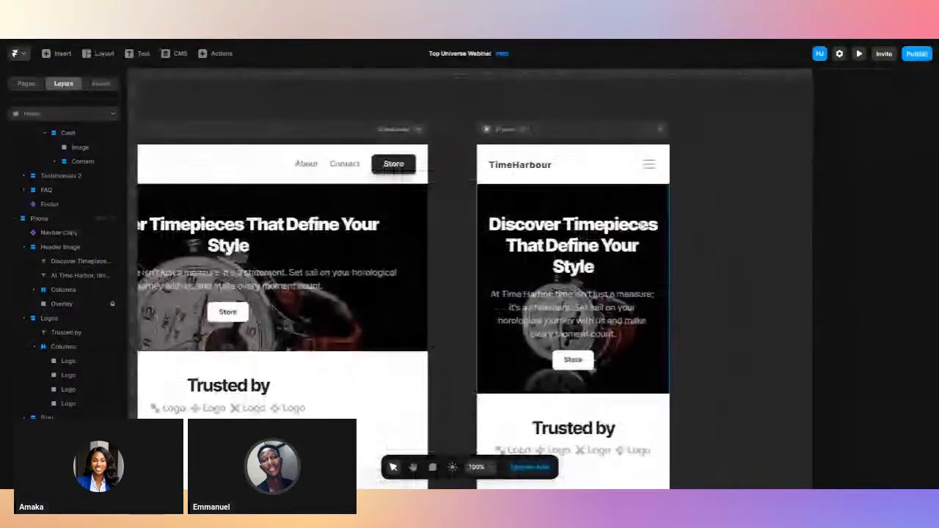
{"action": "left_click", "coordinate": [567, 218]}
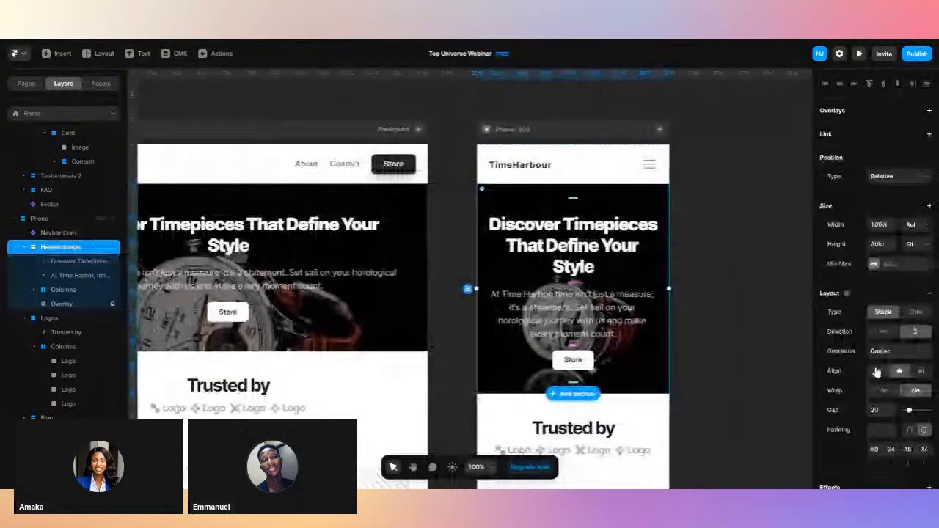
{"action": "left_click", "coordinate": [876, 372]}
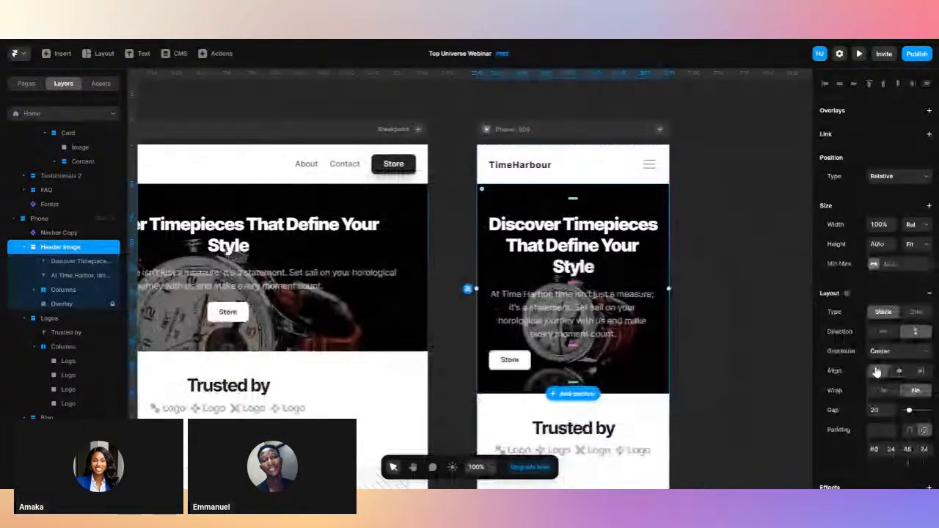
Left-align the text of the hero heading and the description paragraph below it in the Phone breakpoint.
{"action": "left_click", "coordinate": [630, 267]}
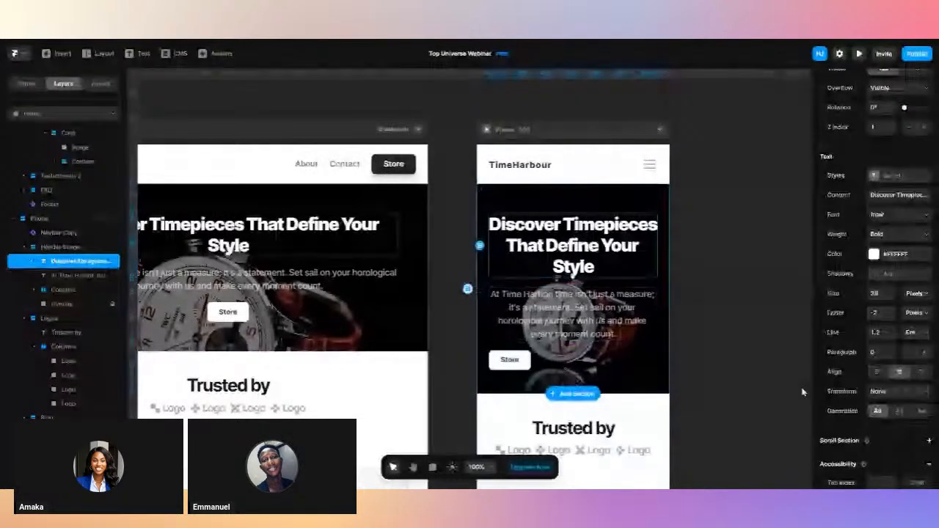
{"action": "left_click", "coordinate": [876, 373]}
{"action": "left_click", "coordinate": [628, 325]}
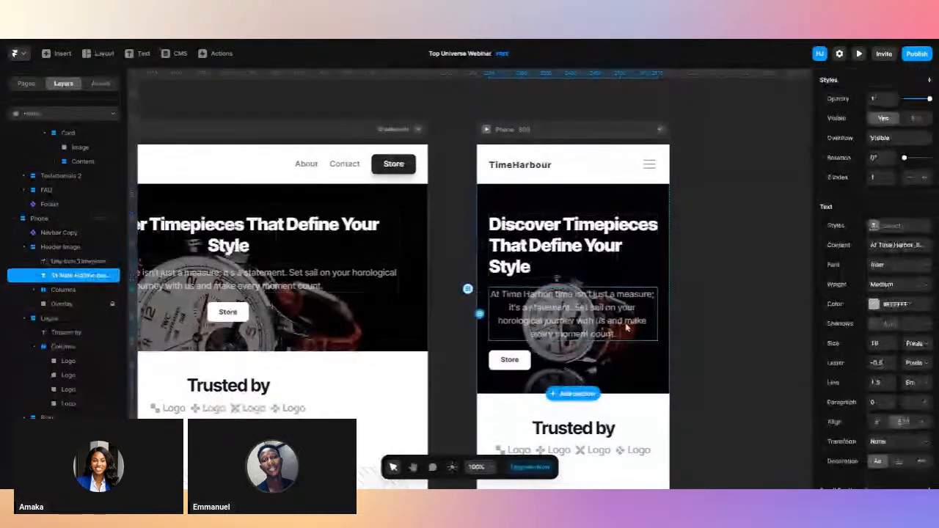
{"action": "left_click", "coordinate": [877, 421]}
Align the contents of the Phone breakpoint's "Trusted by" logos section to the left.
{"action": "scroll", "coordinate": [755, 400], "scroll_direction": "down", "scroll_amount": 5}
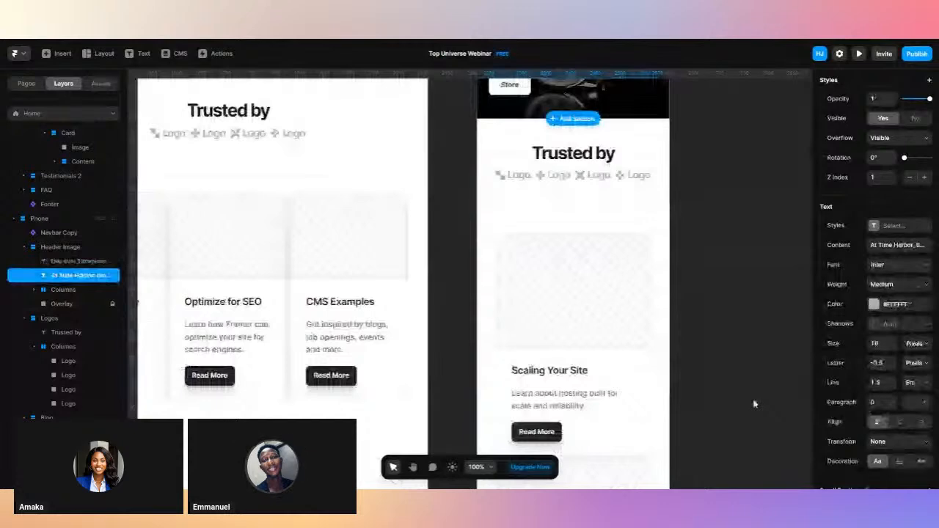
{"action": "scroll", "coordinate": [734, 367], "scroll_direction": "up", "scroll_amount": 3}
{"action": "left_click", "coordinate": [668, 301]}
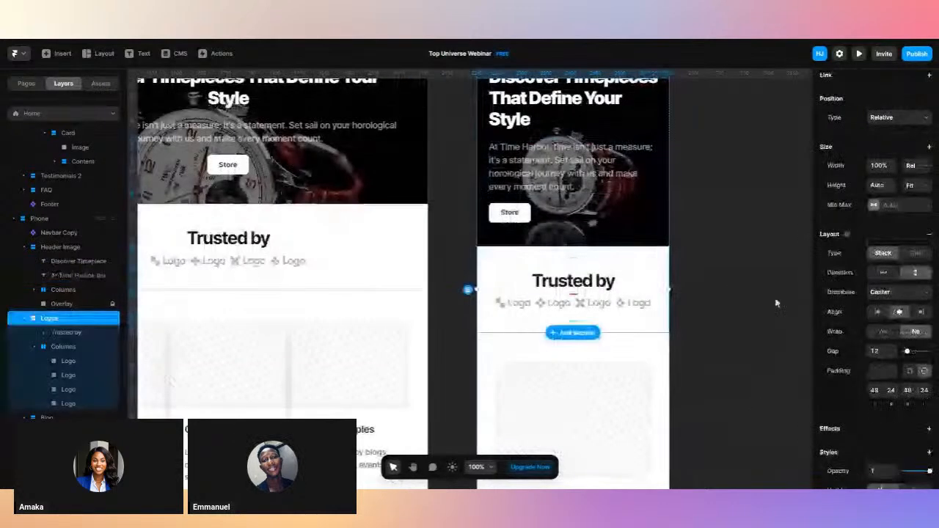
{"action": "scroll", "coordinate": [891, 224], "scroll_direction": "down", "scroll_amount": 3}
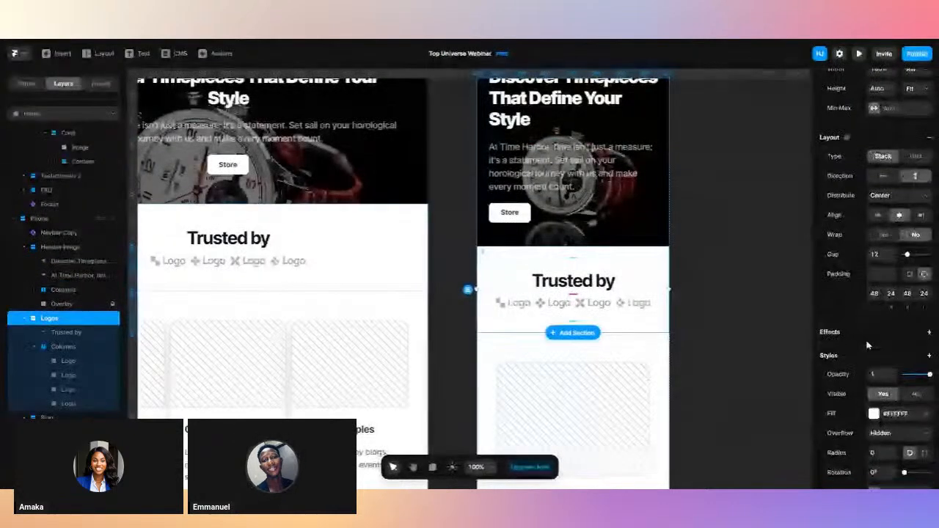
{"action": "left_click", "coordinate": [879, 215]}
Left-align the Phone breakpoint's Reviews section and the text of its testimonial quote.
{"action": "scroll", "coordinate": [691, 326], "scroll_direction": "down", "scroll_amount": 3}
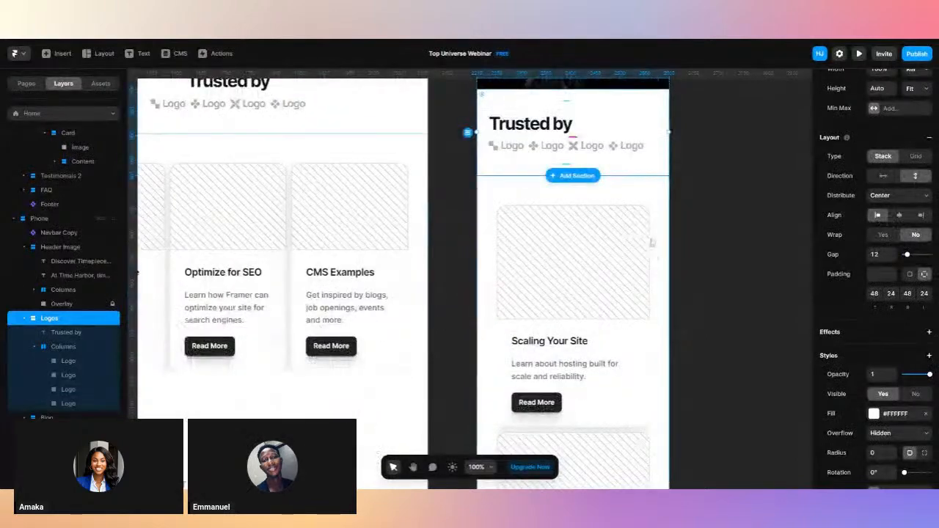
{"action": "scroll", "coordinate": [664, 239], "scroll_direction": "down", "scroll_amount": 3}
{"action": "scroll", "coordinate": [664, 239], "scroll_direction": "down", "scroll_amount": 5}
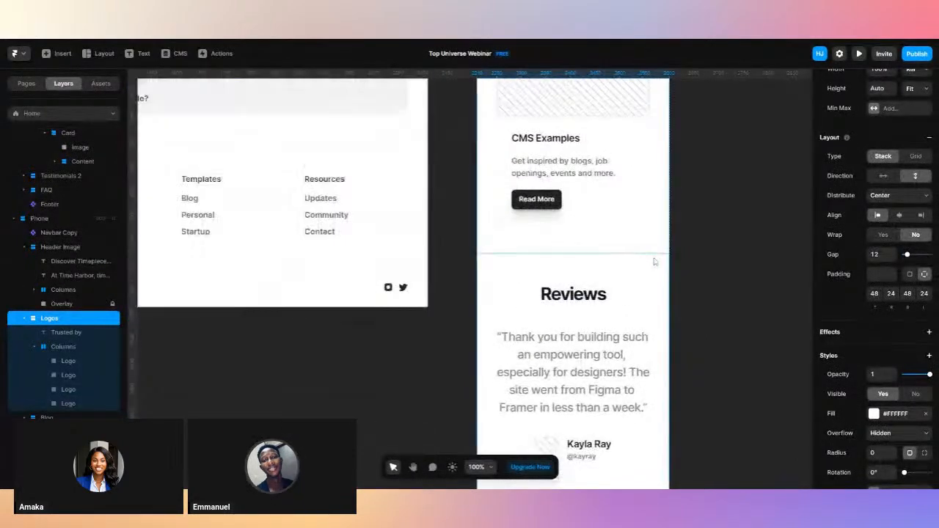
{"action": "left_click", "coordinate": [655, 260]}
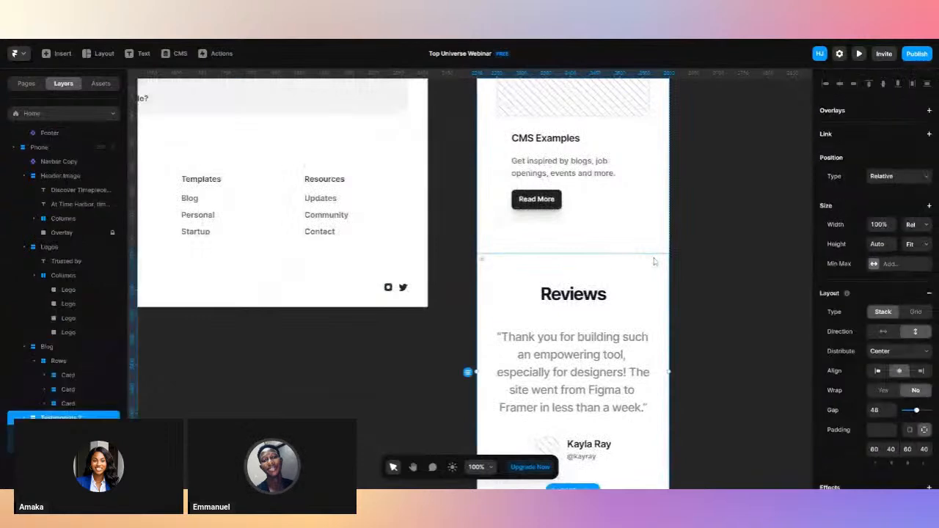
{"action": "left_click", "coordinate": [879, 372]}
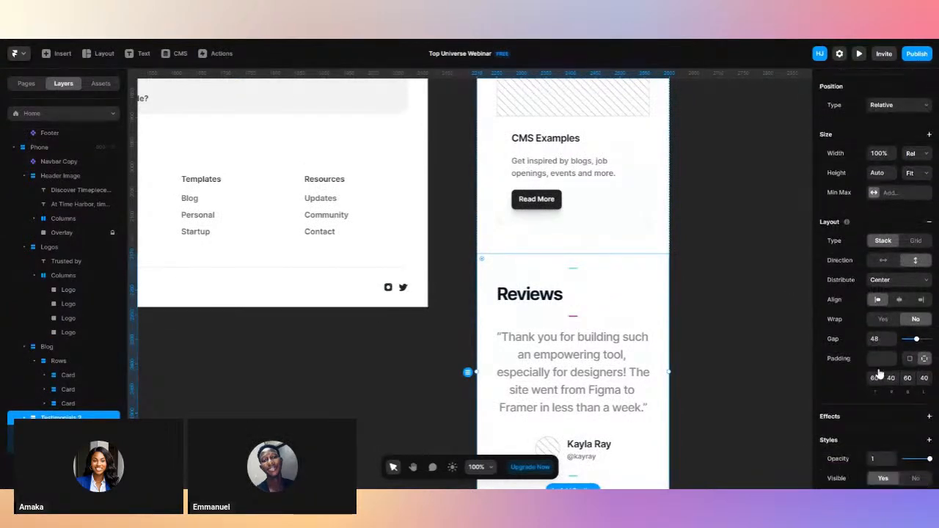
{"action": "left_click", "coordinate": [620, 381]}
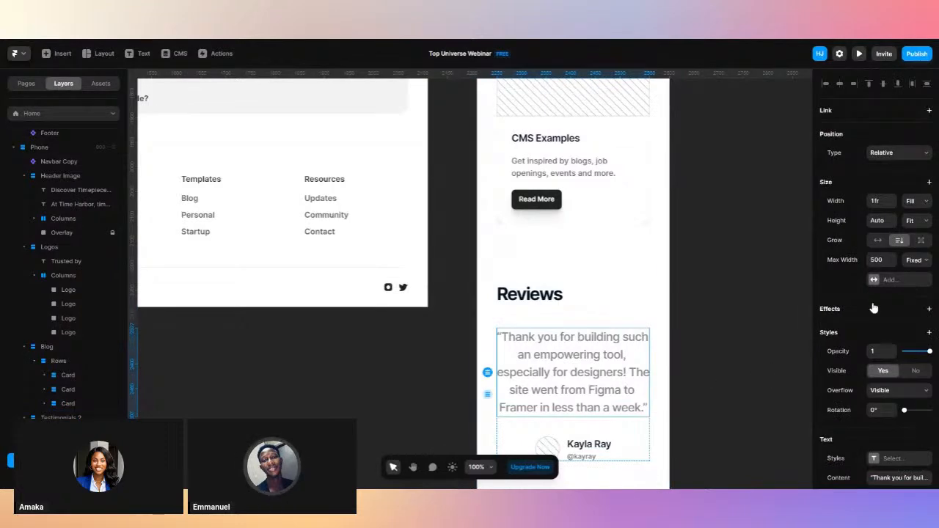
{"action": "scroll", "coordinate": [873, 307], "scroll_direction": "down", "scroll_amount": 3}
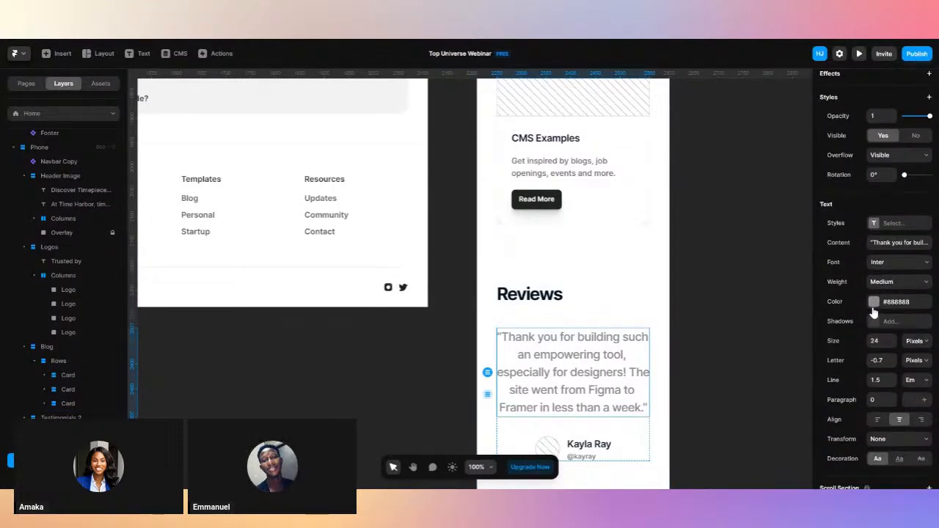
{"action": "scroll", "coordinate": [873, 312], "scroll_direction": "down", "scroll_amount": 1}
{"action": "left_click", "coordinate": [878, 337]}
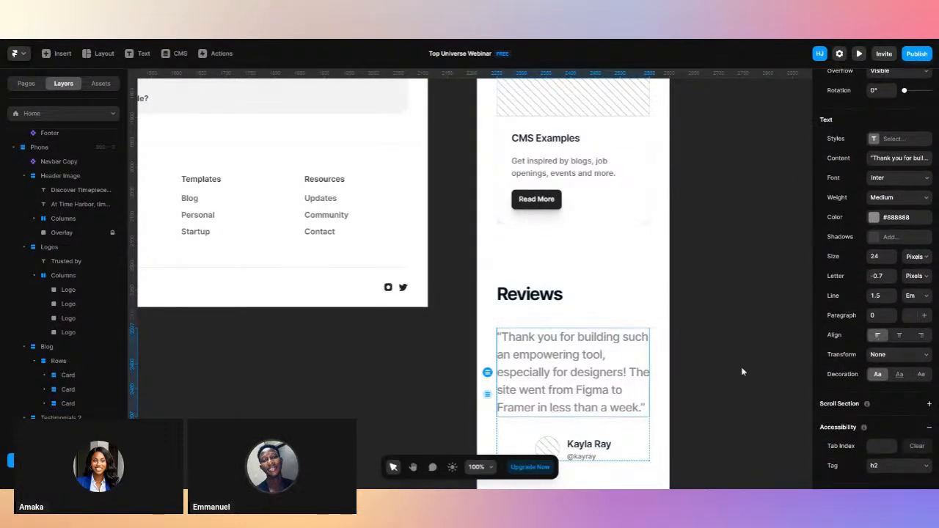
Align the stack holding the testimonial quote and its author to the left and set its gap to 24.
{"action": "scroll", "coordinate": [734, 377], "scroll_direction": "down", "scroll_amount": 3}
{"action": "left_click", "coordinate": [631, 268]}
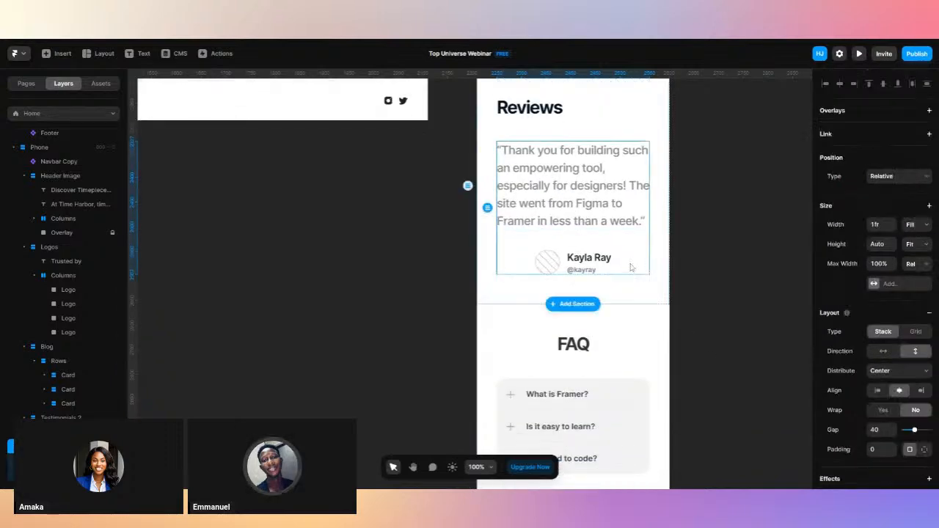
{"action": "left_click", "coordinate": [877, 391]}
{"action": "scroll", "coordinate": [721, 369], "scroll_direction": "down", "scroll_amount": 2}
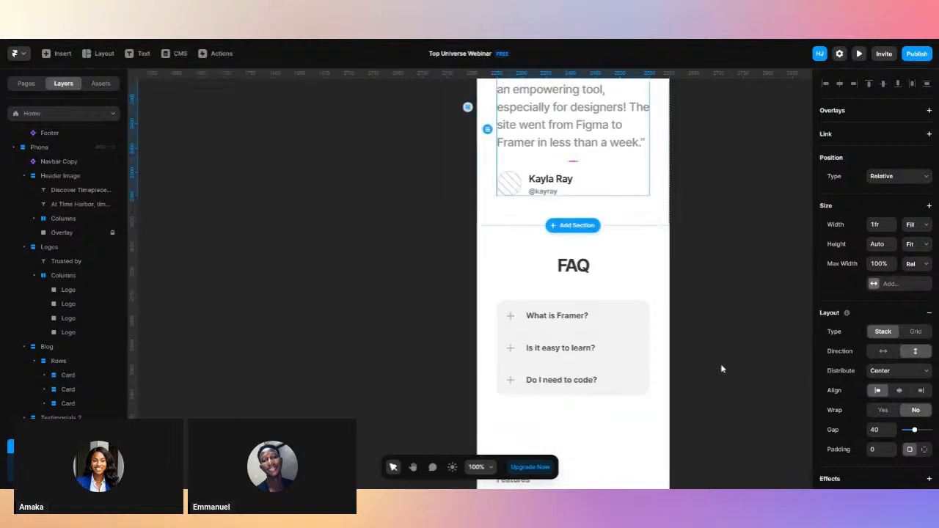
{"action": "scroll", "coordinate": [721, 369], "scroll_direction": "up", "scroll_amount": 4}
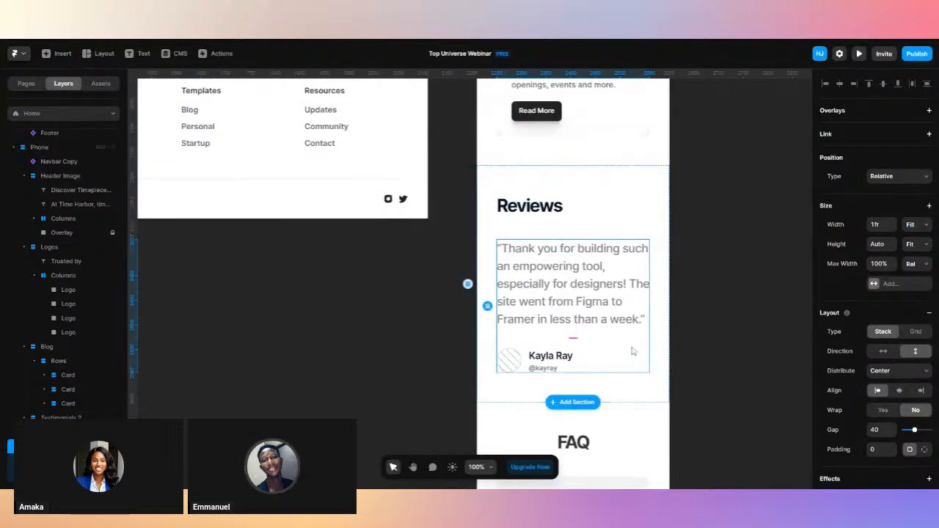
{"action": "type", "text": "24"}
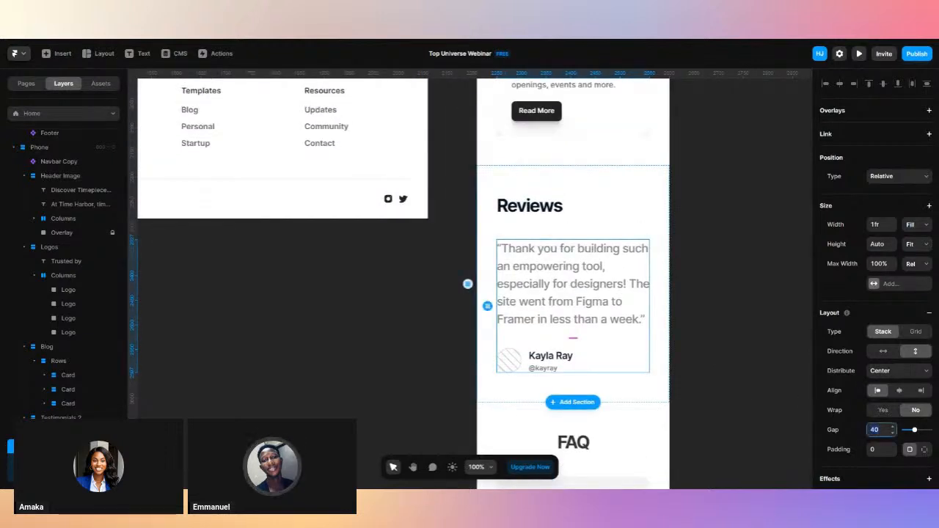
{"action": "key", "text": "Return"}
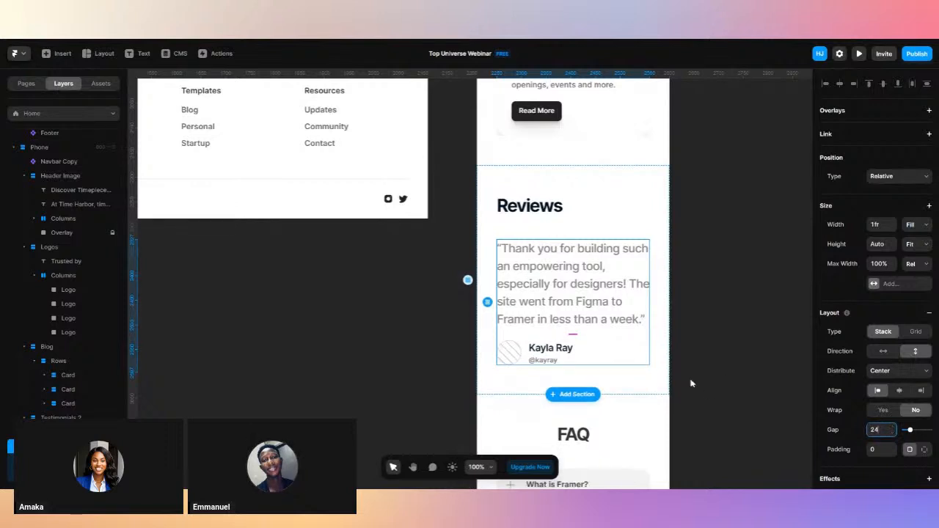
Set the Phone breakpoint's FAQ section padding to 48 at top and bottom and 24 on both sides.
{"action": "scroll", "coordinate": [692, 385], "scroll_direction": "down", "scroll_amount": 2}
{"action": "left_click", "coordinate": [645, 303]}
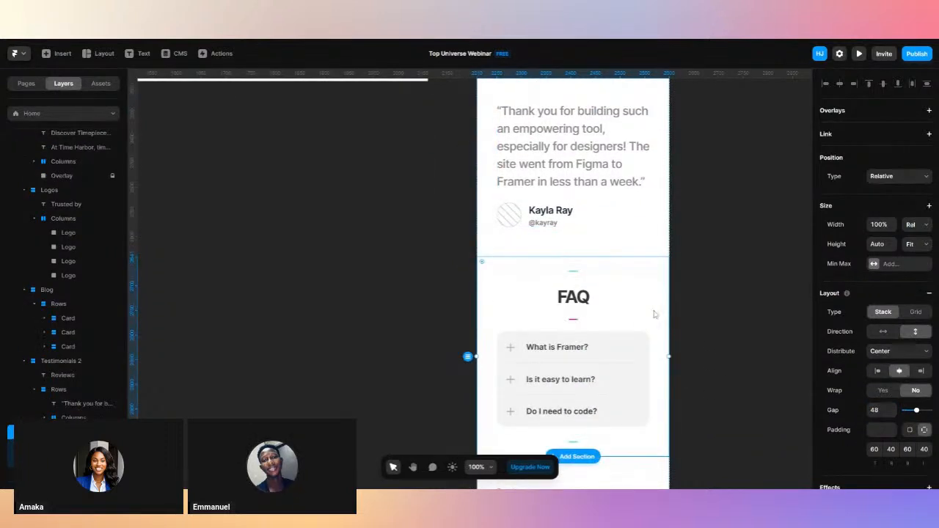
{"action": "left_click", "coordinate": [874, 450]}
{"action": "type", "text": "48"}
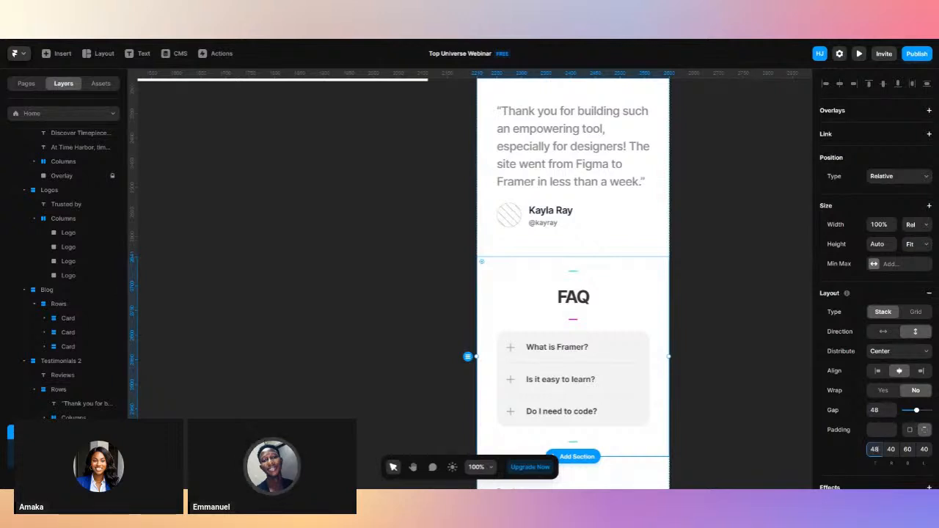
{"action": "key", "text": "Return"}
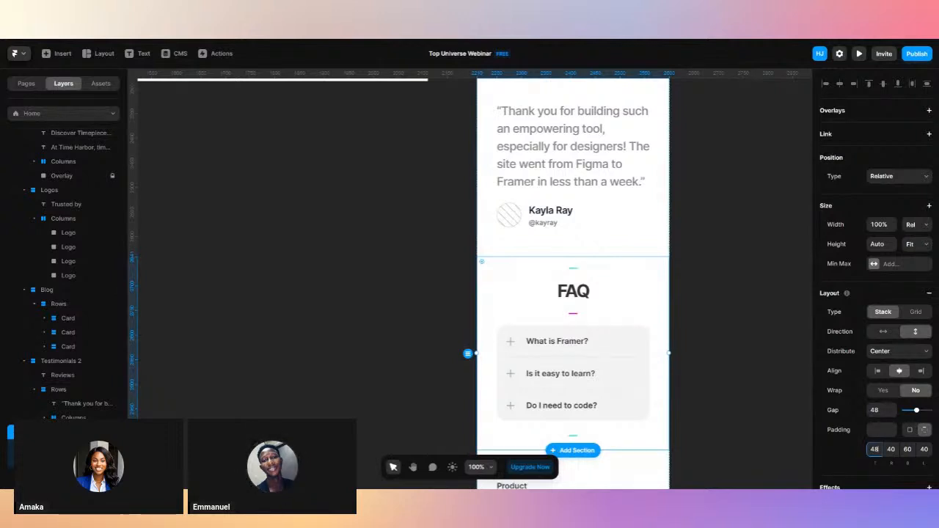
{"action": "left_click", "coordinate": [907, 450]}
{"action": "type", "text": "48"}
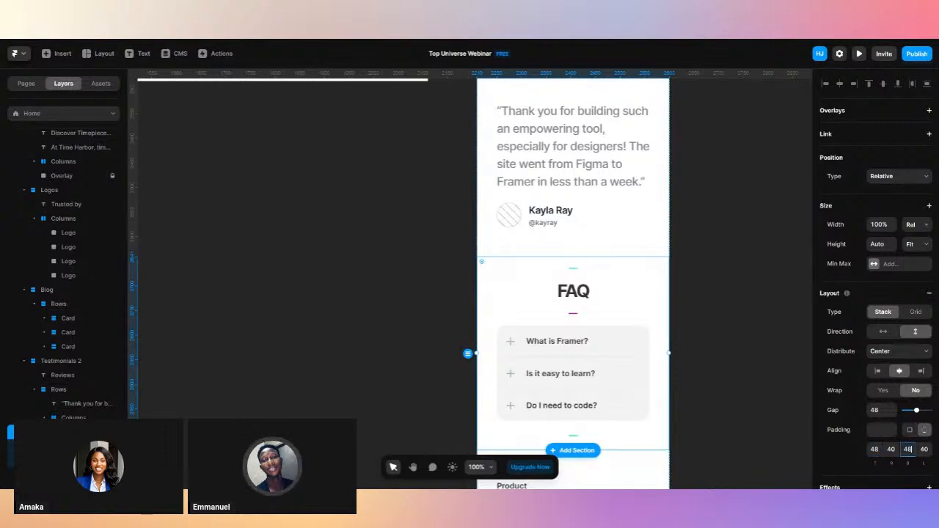
{"action": "key", "text": "Return"}
{"action": "left_click", "coordinate": [891, 450]}
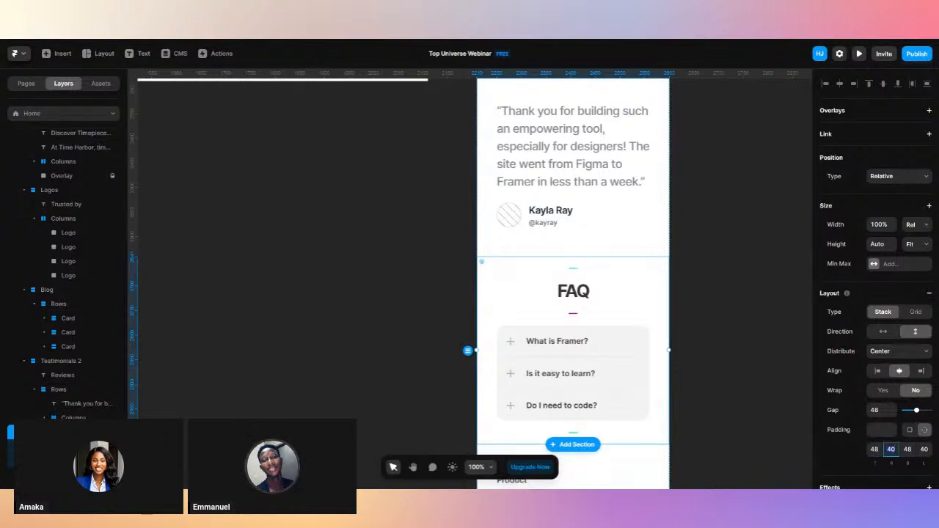
{"action": "type", "text": "24"}
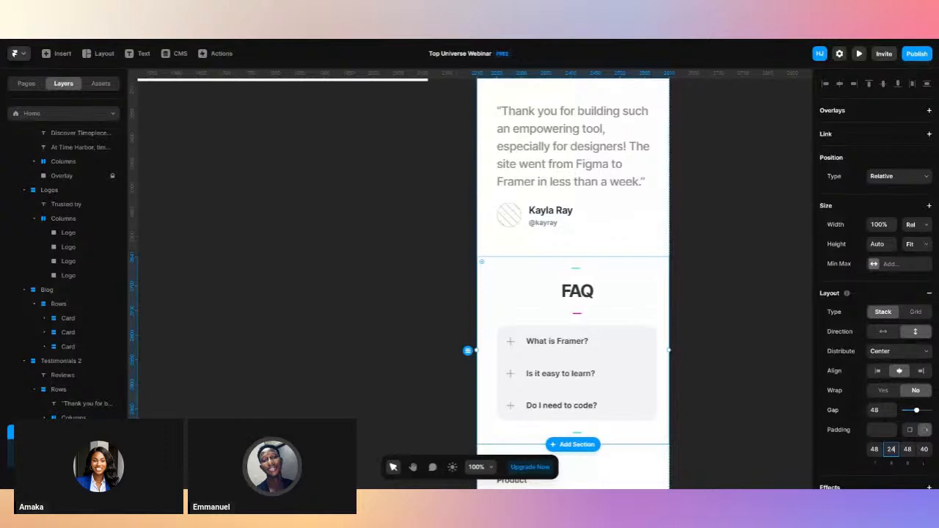
{"action": "left_click", "coordinate": [924, 449]}
{"action": "type", "text": "24"}
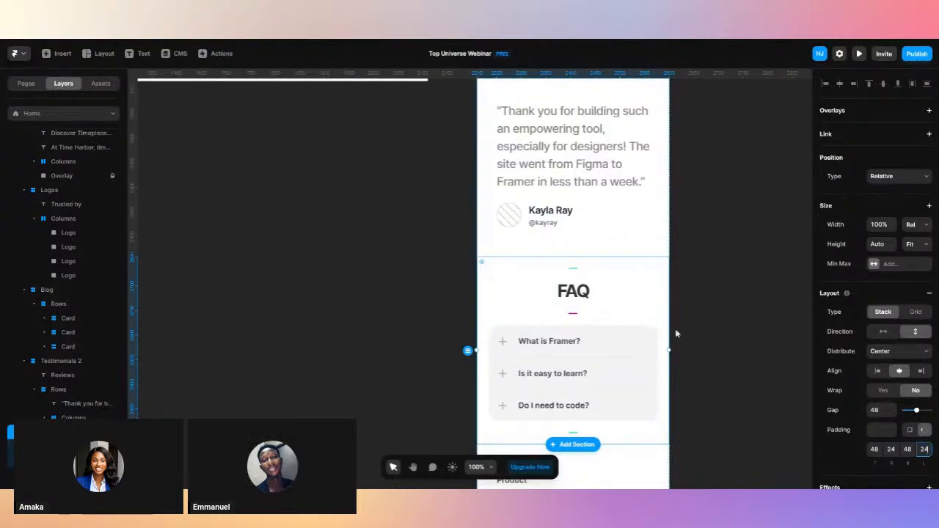
Align the Phone breakpoint's FAQ section contents to the left and set the section's gap to 12.
{"action": "left_click", "coordinate": [872, 374]}
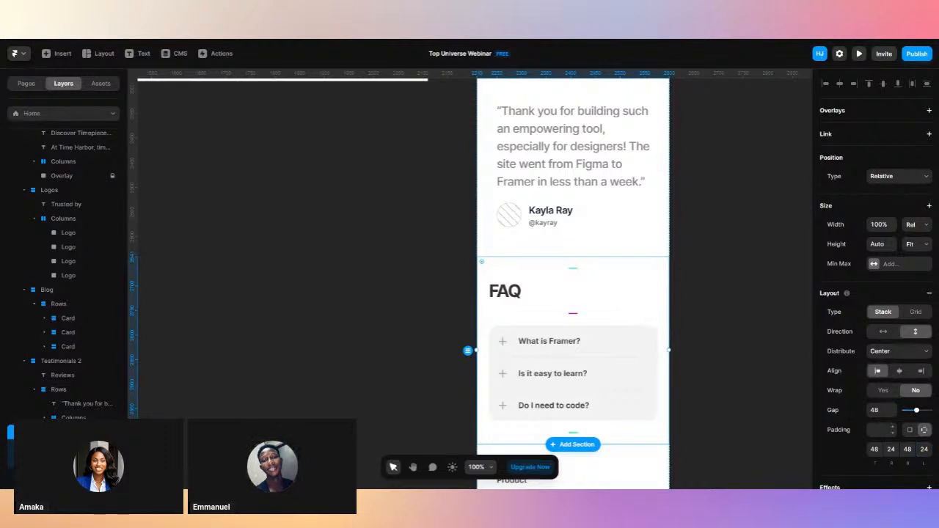
{"action": "left_click", "coordinate": [876, 411]}
{"action": "type", "text": "12"}
{"action": "key", "text": "Return"}
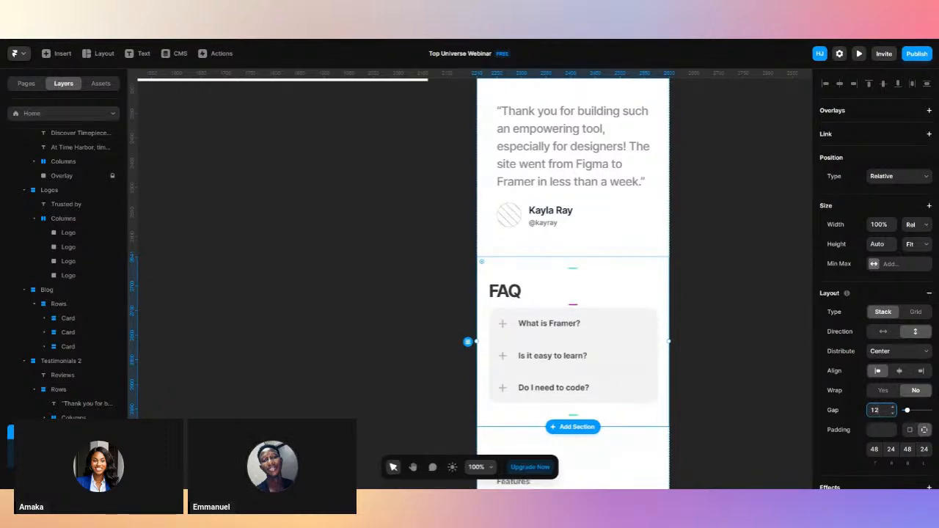
Set the gap of the Phone breakpoint's Blog section, below the "Trusted by" logos, to 0.
{"action": "scroll", "coordinate": [722, 375], "scroll_direction": "up", "scroll_amount": 15}
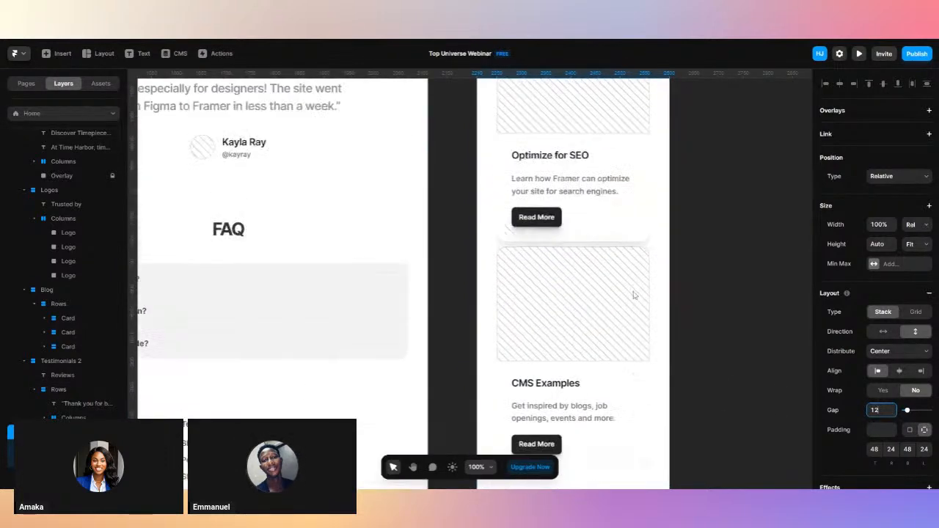
{"action": "scroll", "coordinate": [633, 295], "scroll_direction": "up", "scroll_amount": 10}
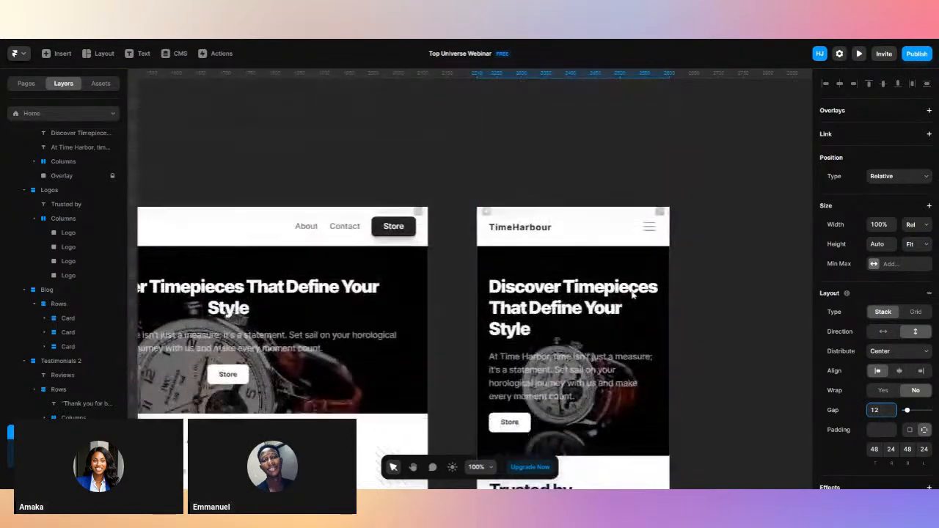
{"action": "scroll", "coordinate": [634, 293], "scroll_direction": "down", "scroll_amount": 10}
{"action": "scroll", "coordinate": [639, 209], "scroll_direction": "up", "scroll_amount": 3}
{"action": "left_click", "coordinate": [636, 205]}
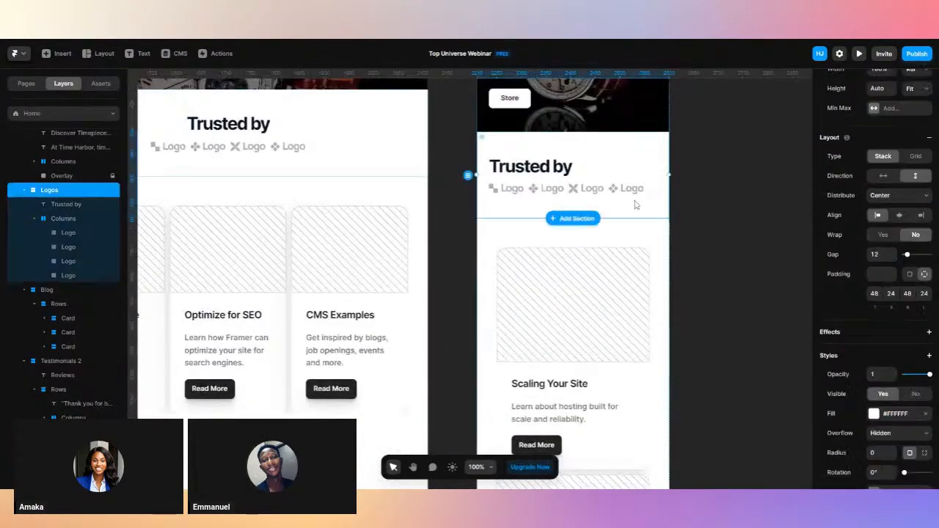
{"action": "left_click", "coordinate": [652, 247]}
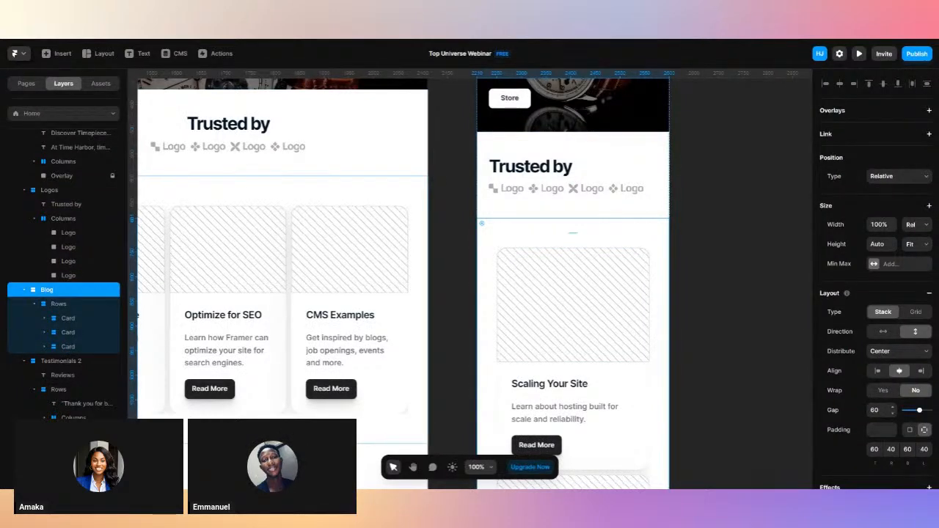
{"action": "left_click", "coordinate": [879, 410]}
{"action": "type", "text": "0"}
Set the Phone breakpoint's Blog section padding to 48 at top and bottom and 24 on both sides.
{"action": "left_click", "coordinate": [874, 450]}
{"action": "type", "text": "48"}
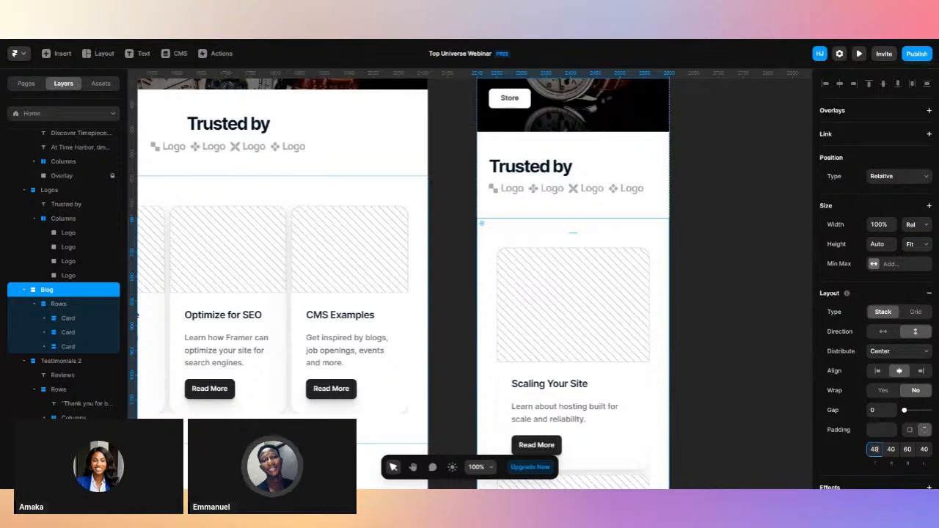
{"action": "key", "text": "Tab"}
{"action": "type", "text": "24"}
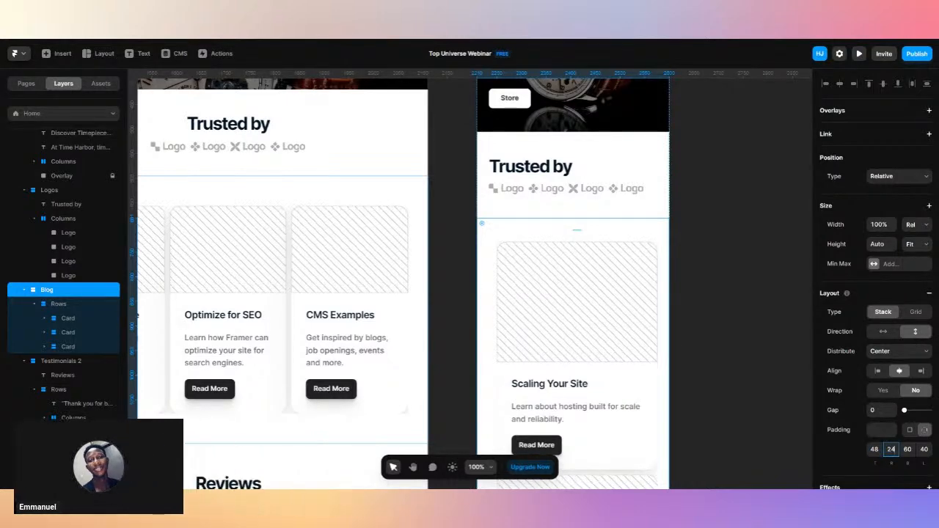
{"action": "key", "text": "Tab"}
{"action": "scroll", "coordinate": [876, 294], "scroll_direction": "down", "scroll_amount": 1}
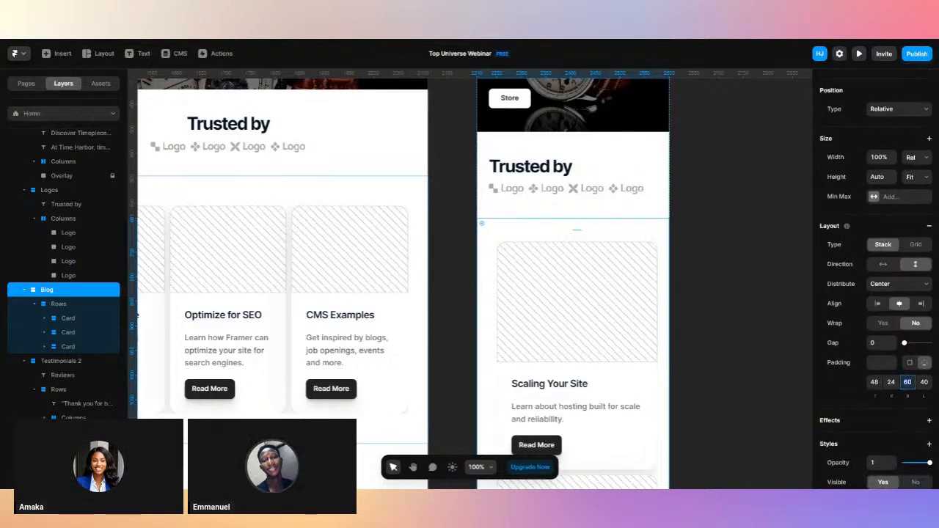
{"action": "type", "text": "48"}
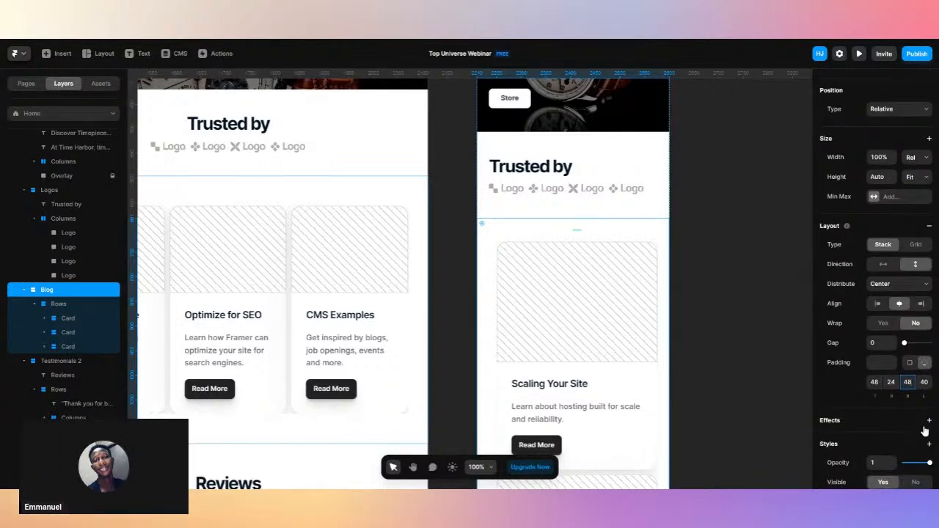
{"action": "key", "text": "Tab"}
{"action": "type", "text": "24"}
Set the gap between the stacked blog cards in the Phone breakpoint to 24.
{"action": "scroll", "coordinate": [760, 375], "scroll_direction": "down", "scroll_amount": 8}
{"action": "scroll", "coordinate": [761, 375], "scroll_direction": "up", "scroll_amount": 3}
{"action": "scroll", "coordinate": [759, 373], "scroll_direction": "down", "scroll_amount": 3}
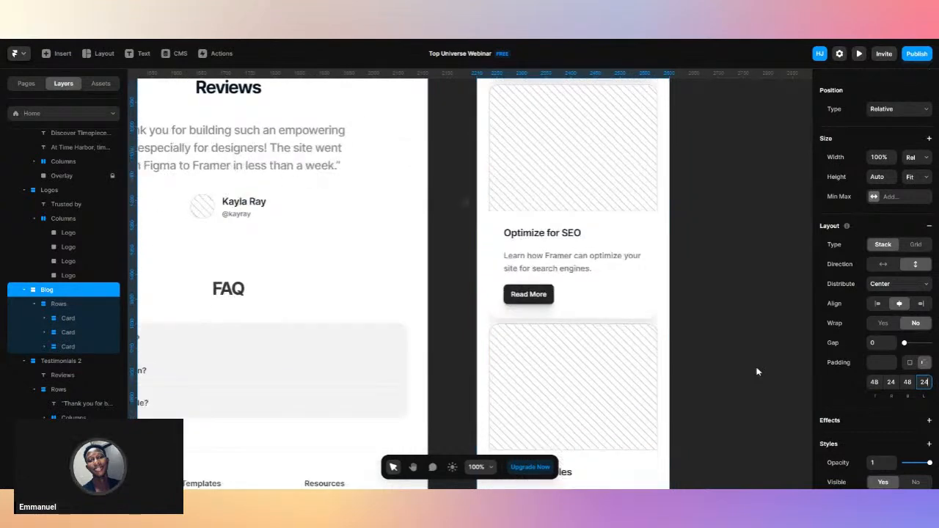
{"action": "left_click", "coordinate": [663, 326]}
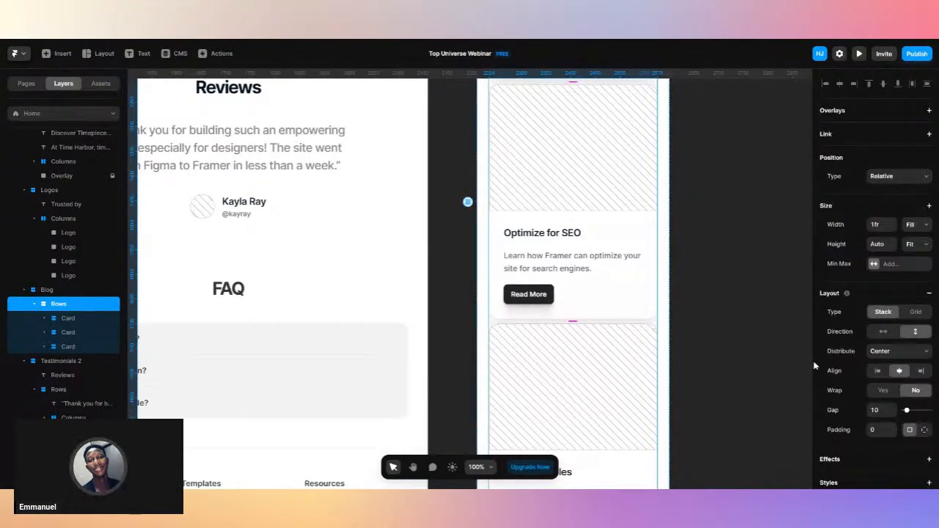
{"action": "left_click", "coordinate": [876, 410]}
{"action": "type", "text": "24"}
{"action": "scroll", "coordinate": [689, 357], "scroll_direction": "up", "scroll_amount": 4}
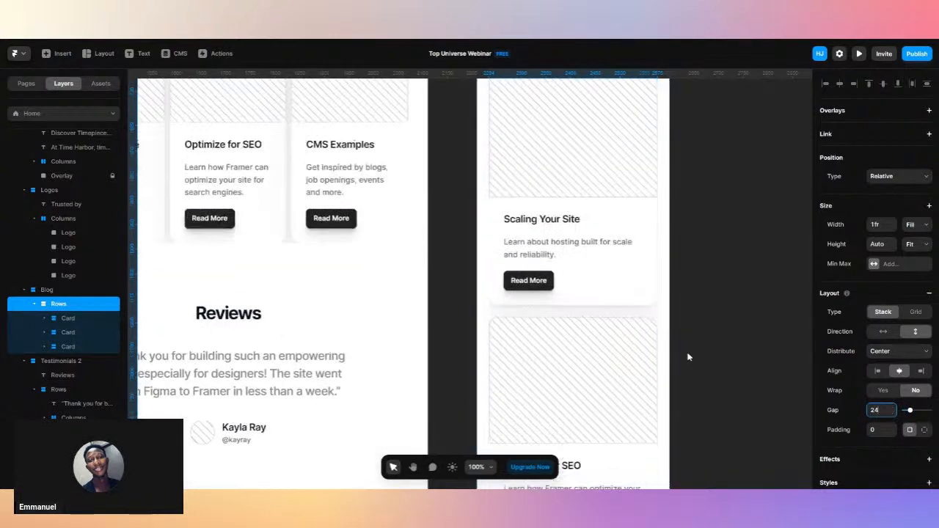
{"action": "scroll", "coordinate": [689, 358], "scroll_direction": "down", "scroll_amount": 4}
Set the Phone breakpoint's Reviews section padding to 48 at top and bottom and 24 on both sides, and its gap to 12.
{"action": "scroll", "coordinate": [689, 357], "scroll_direction": "down", "scroll_amount": 10}
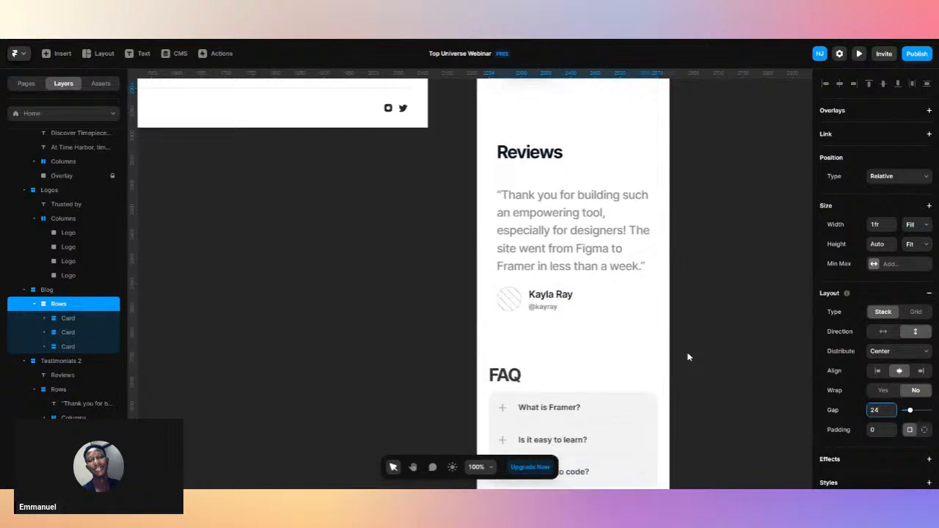
{"action": "left_click", "coordinate": [637, 165]}
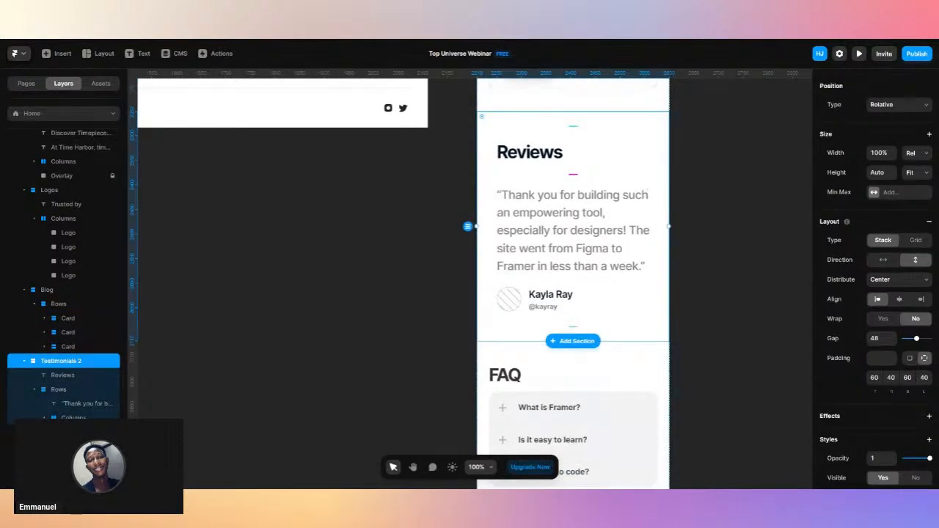
{"action": "left_click", "coordinate": [874, 378]}
{"action": "type", "text": "48"}
{"action": "key", "text": "Return"}
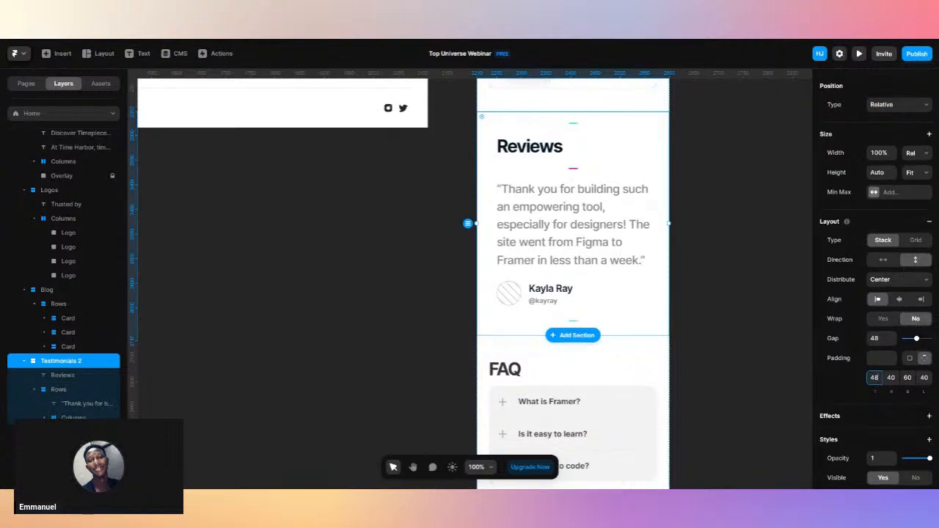
{"action": "key", "text": "Tab"}
{"action": "type", "text": "24"}
{"action": "key", "text": "Tab"}
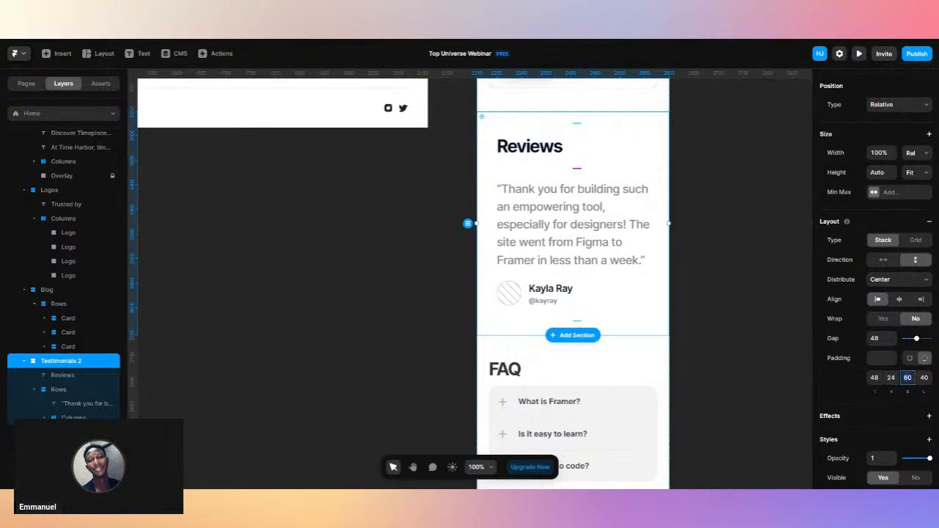
{"action": "type", "text": "48"}
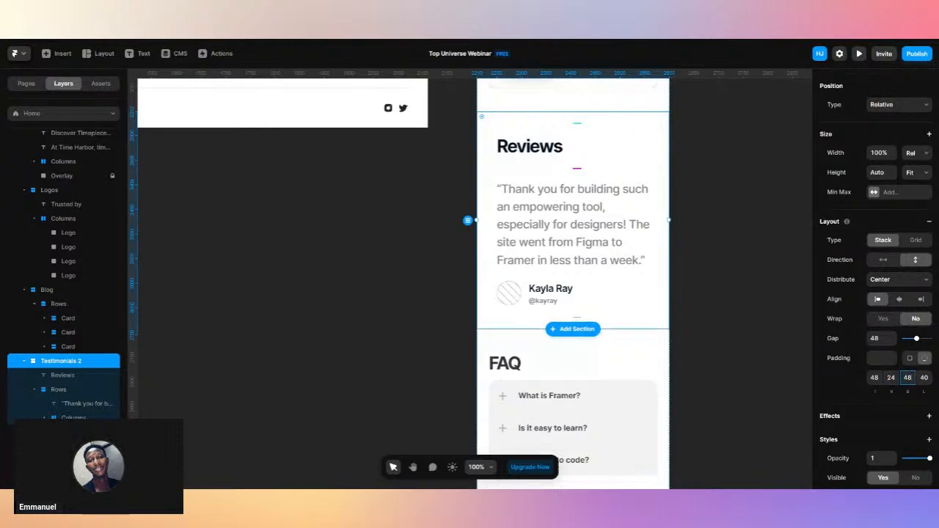
{"action": "key", "text": "Tab"}
{"action": "type", "text": "24"}
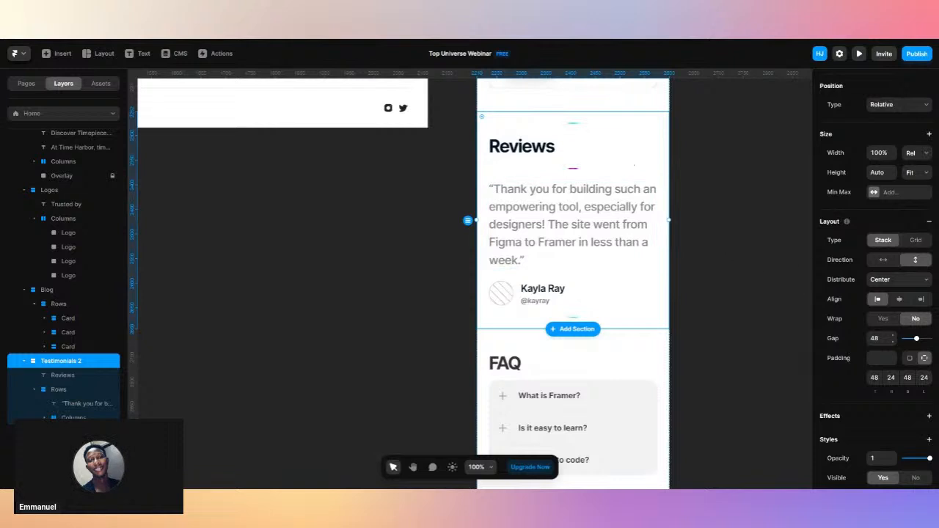
{"action": "left_click", "coordinate": [881, 338]}
{"action": "type", "text": "12"}
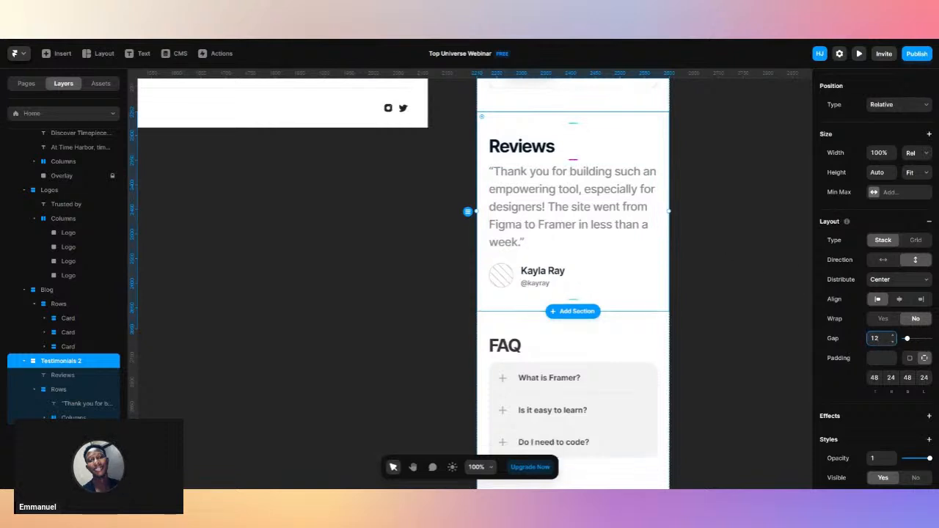
Set the top and bottom padding of the Tablet breakpoint's Blog section to 48, matching its logos section.
{"action": "scroll", "coordinate": [680, 307], "scroll_direction": "down", "scroll_amount": 5}
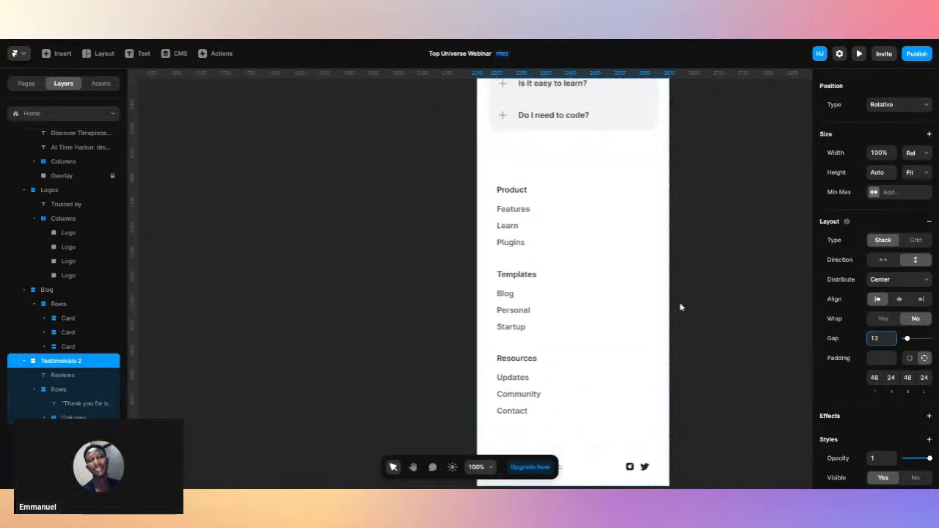
{"action": "scroll", "coordinate": [681, 307], "scroll_direction": "down", "scroll_amount": 10}
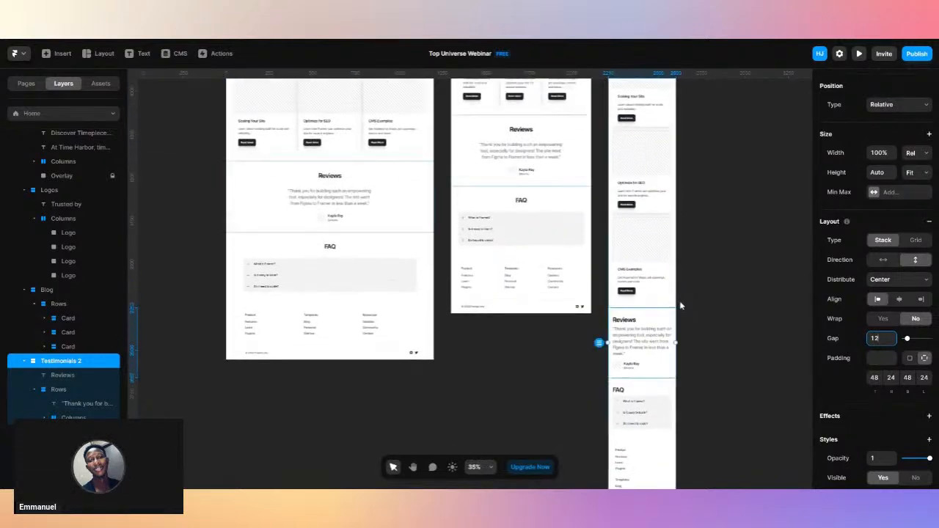
{"action": "scroll", "coordinate": [680, 307], "scroll_direction": "up", "scroll_amount": 5}
{"action": "scroll", "coordinate": [553, 218], "scroll_direction": "up", "scroll_amount": 1}
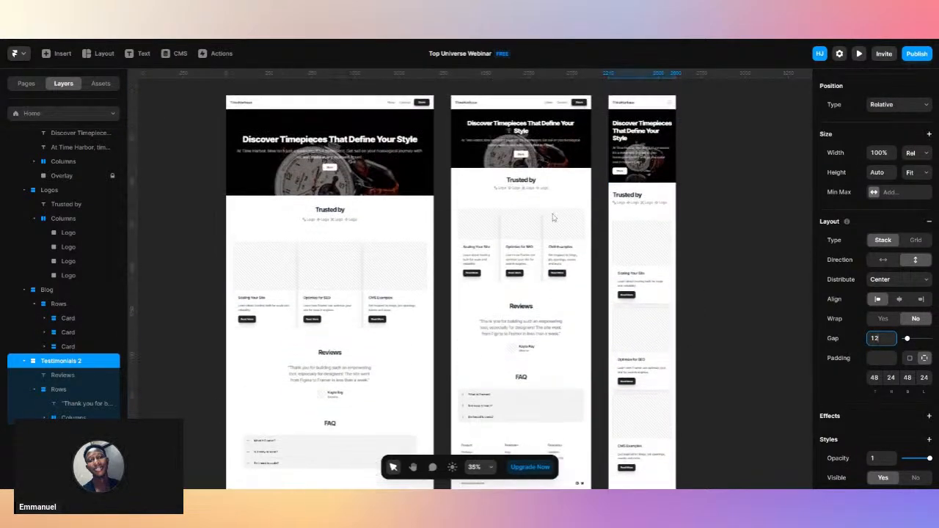
{"action": "scroll", "coordinate": [553, 218], "scroll_direction": "up", "scroll_amount": 1}
{"action": "left_click", "coordinate": [565, 197]}
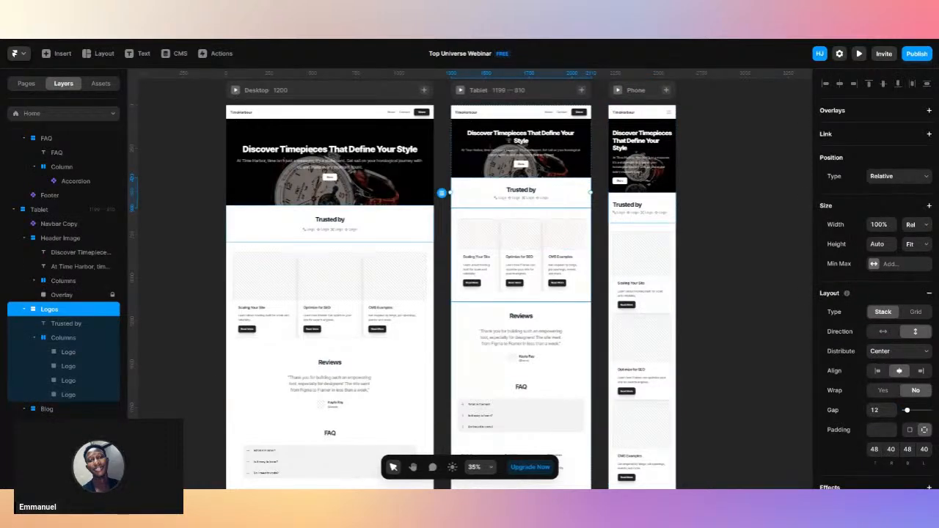
{"action": "left_click", "coordinate": [574, 215]}
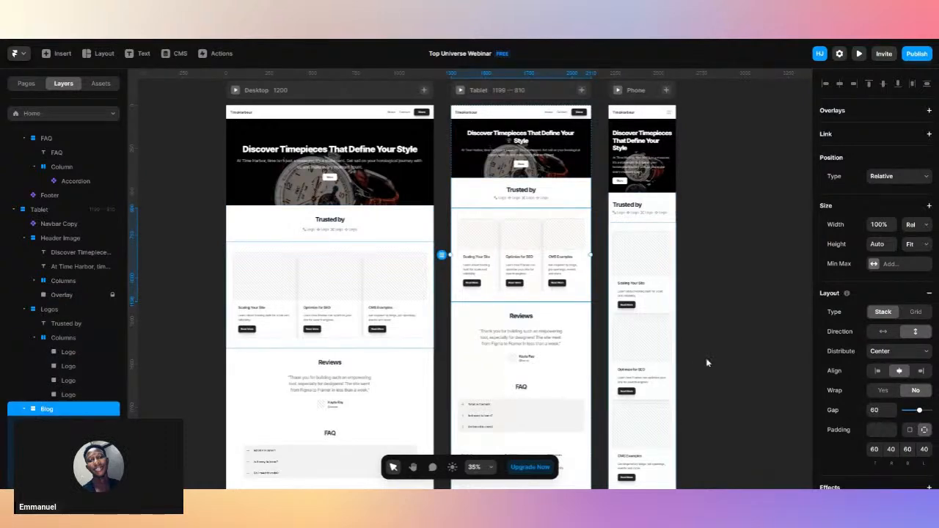
{"action": "left_click", "coordinate": [874, 450]}
{"action": "type", "text": "48"}
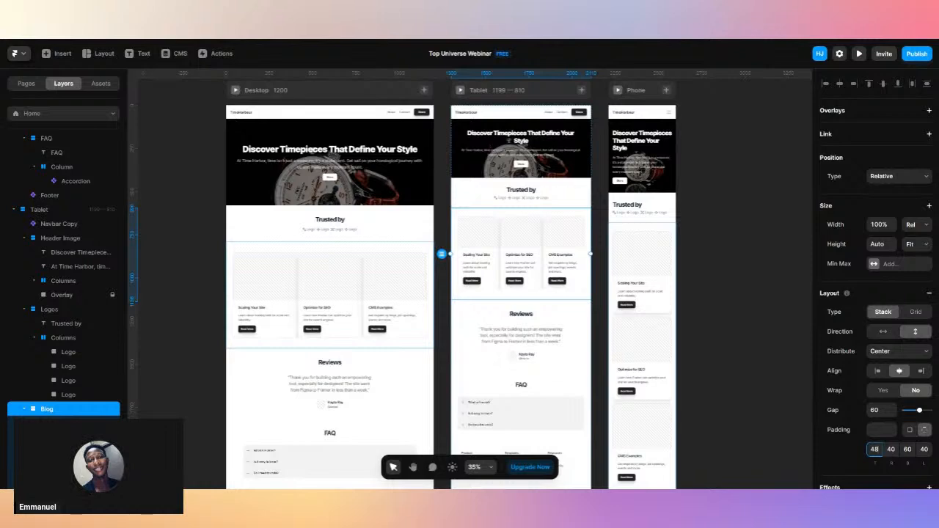
{"action": "key", "text": "Tab"}
{"action": "key", "text": "Tab"}
{"action": "type", "text": "48"}
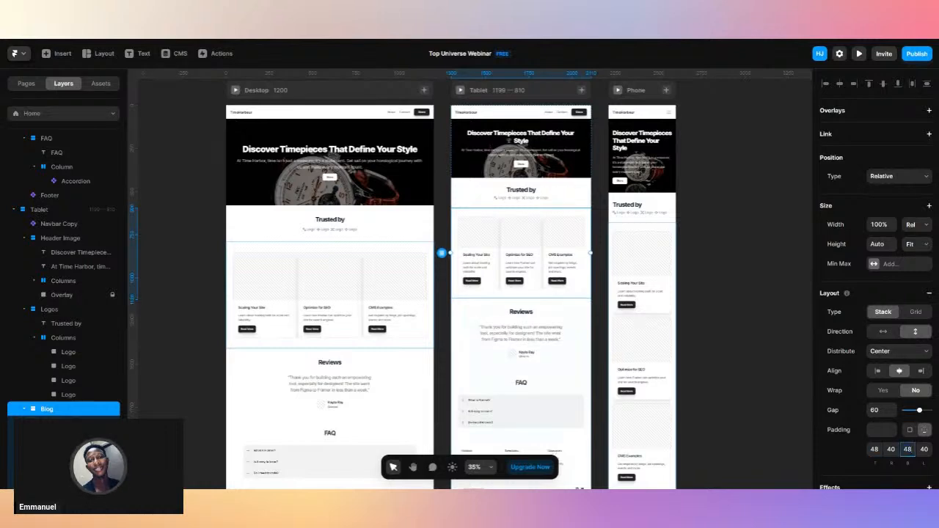
Set the top and bottom padding of the Tablet breakpoint's Reviews section to 48.
{"action": "left_click", "coordinate": [580, 365]}
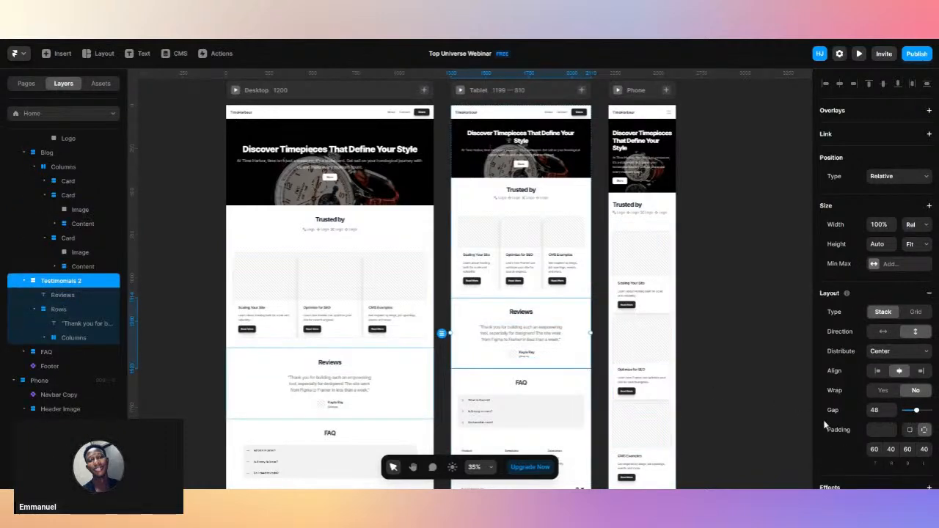
{"action": "left_click", "coordinate": [874, 449]}
{"action": "type", "text": "48"}
{"action": "key", "text": "Return"}
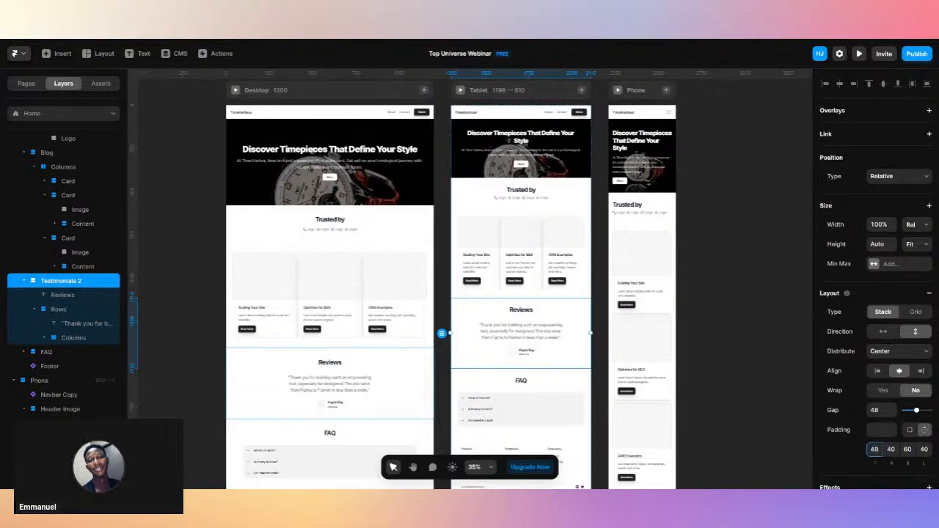
{"action": "key", "text": "Tab"}
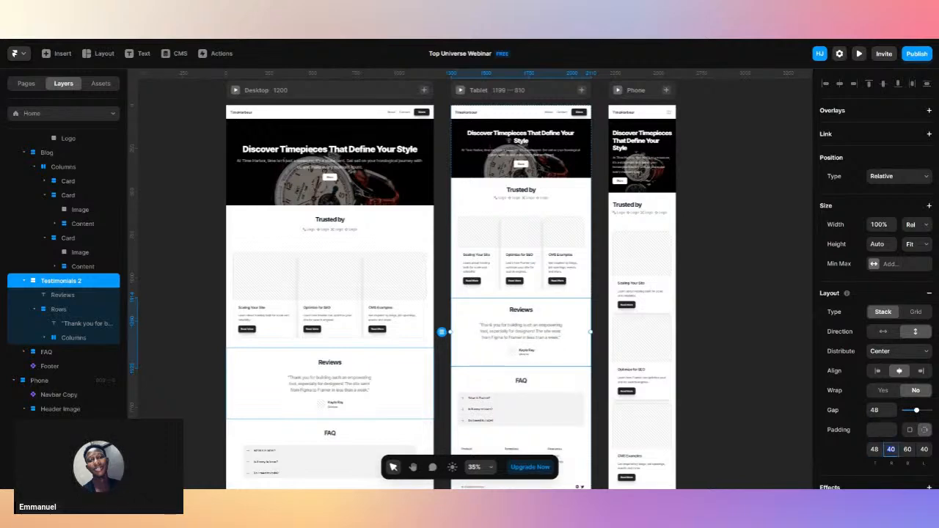
{"action": "left_click", "coordinate": [587, 235]}
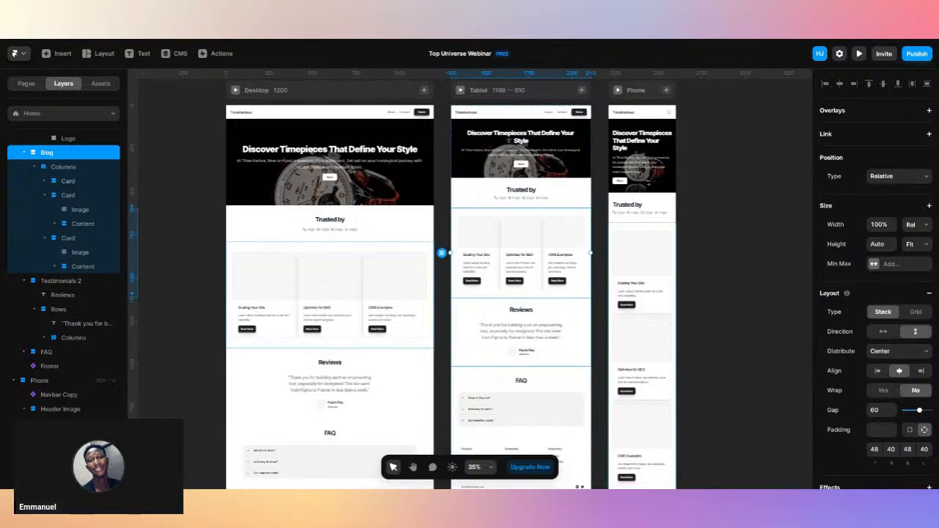
{"action": "left_click", "coordinate": [584, 316]}
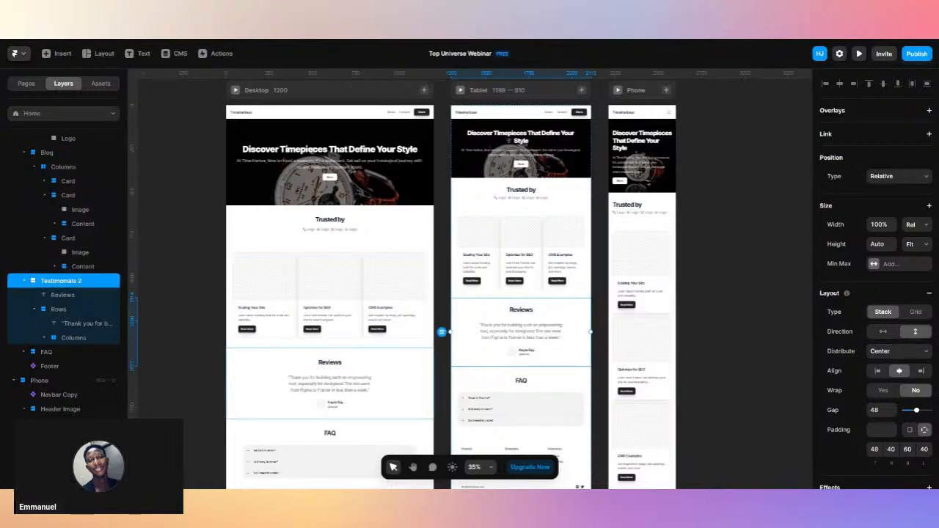
{"action": "left_click", "coordinate": [908, 450]}
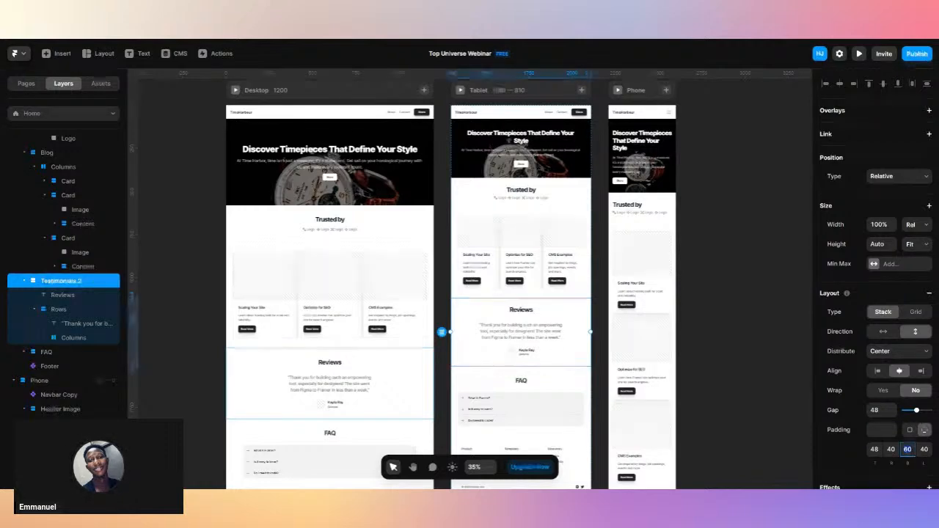
{"action": "type", "text": "48"}
Set the top and bottom padding of the Tablet breakpoint's FAQ section to 48.
{"action": "scroll", "coordinate": [585, 171], "scroll_direction": "down", "scroll_amount": 5}
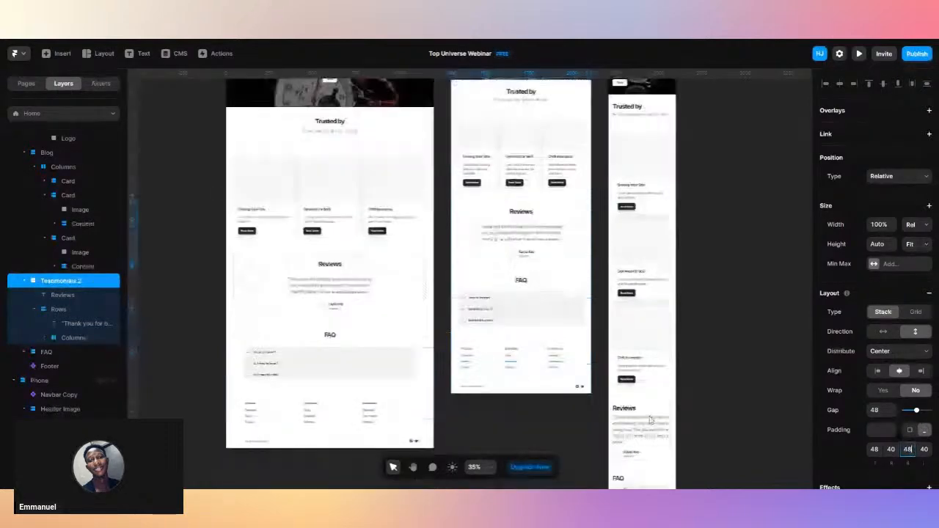
{"action": "left_click", "coordinate": [585, 171]}
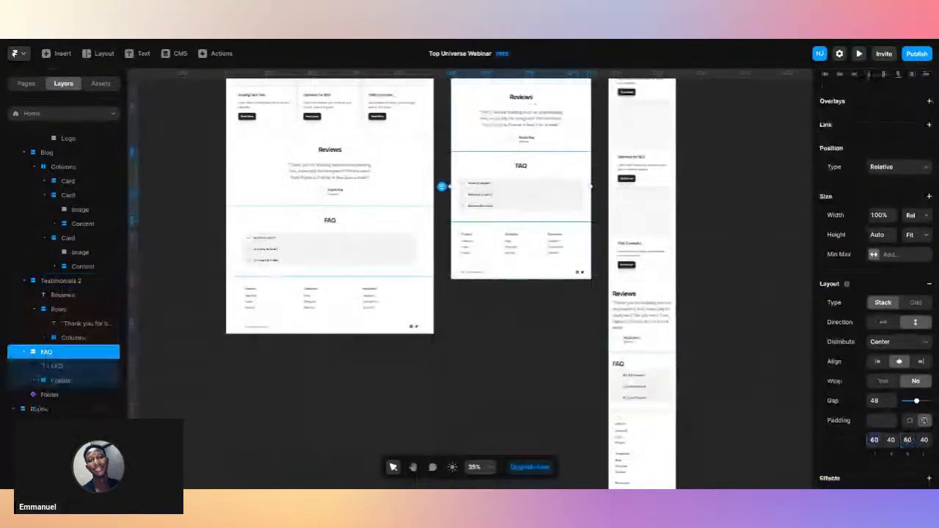
{"action": "scroll", "coordinate": [872, 446], "scroll_direction": "down", "scroll_amount": 1}
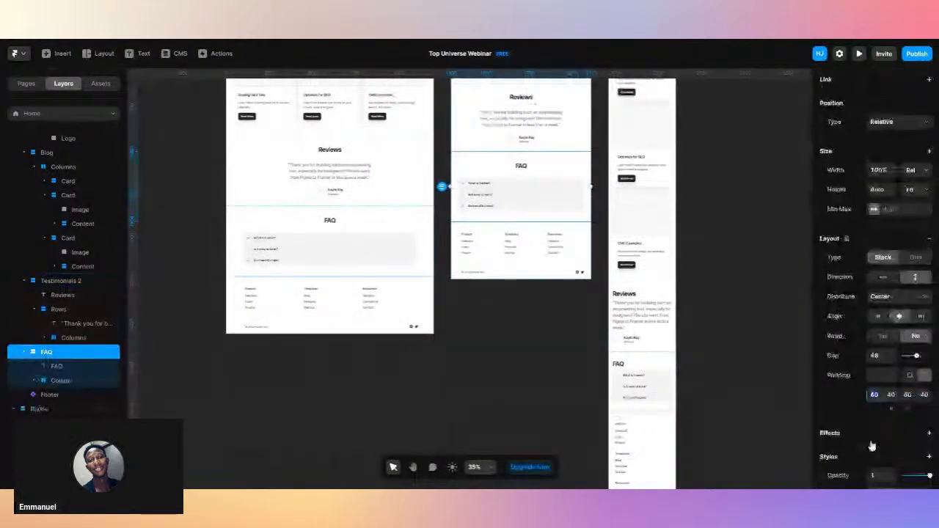
{"action": "left_click", "coordinate": [874, 395]}
{"action": "type", "text": "48"}
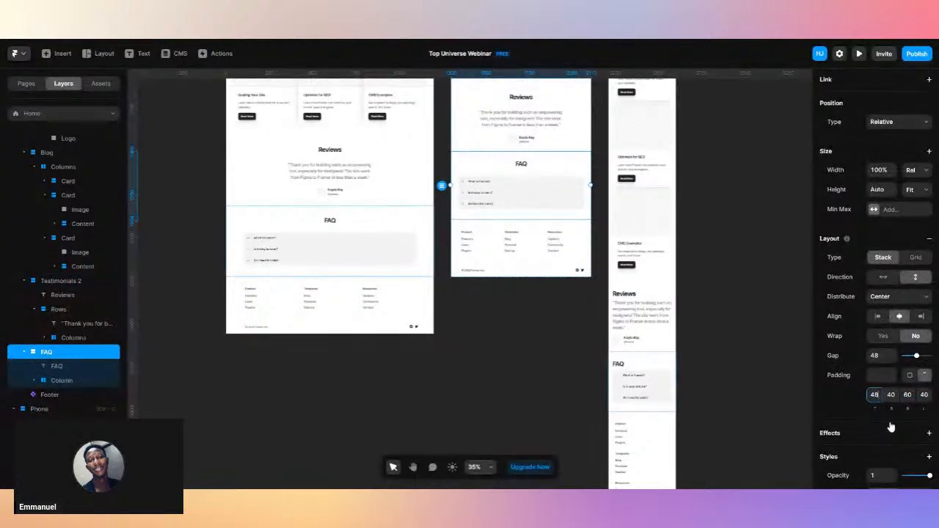
{"action": "left_click", "coordinate": [913, 395]}
{"action": "type", "text": "48"}
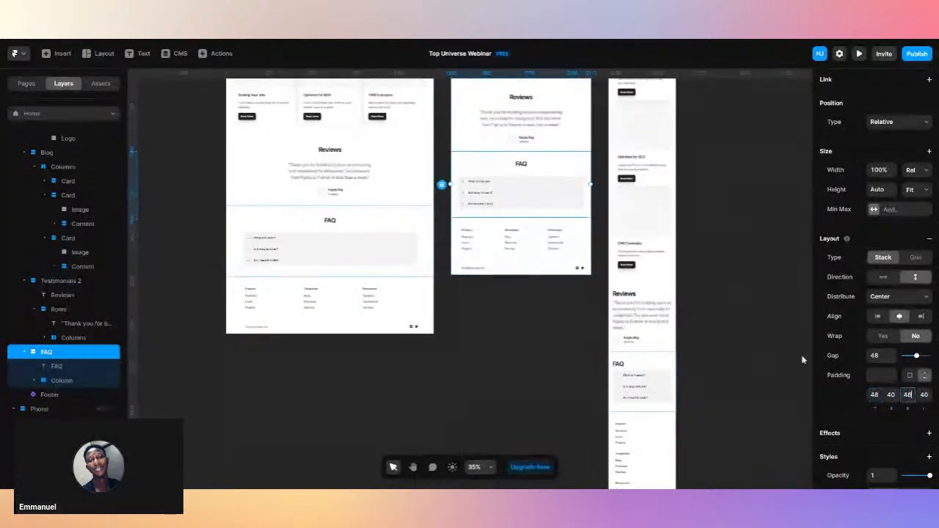
Add a fixed max width of 1440 to the navbar in the Desktop breakpoint.
{"action": "scroll", "coordinate": [744, 315], "scroll_direction": "up", "scroll_amount": 2}
{"action": "scroll", "coordinate": [744, 315], "scroll_direction": "up", "scroll_amount": 5}
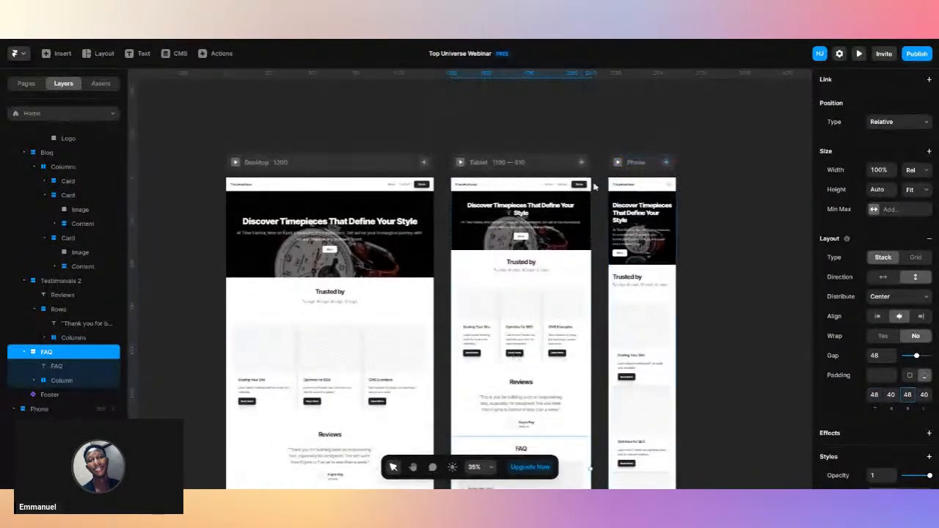
{"action": "left_click", "coordinate": [377, 186]}
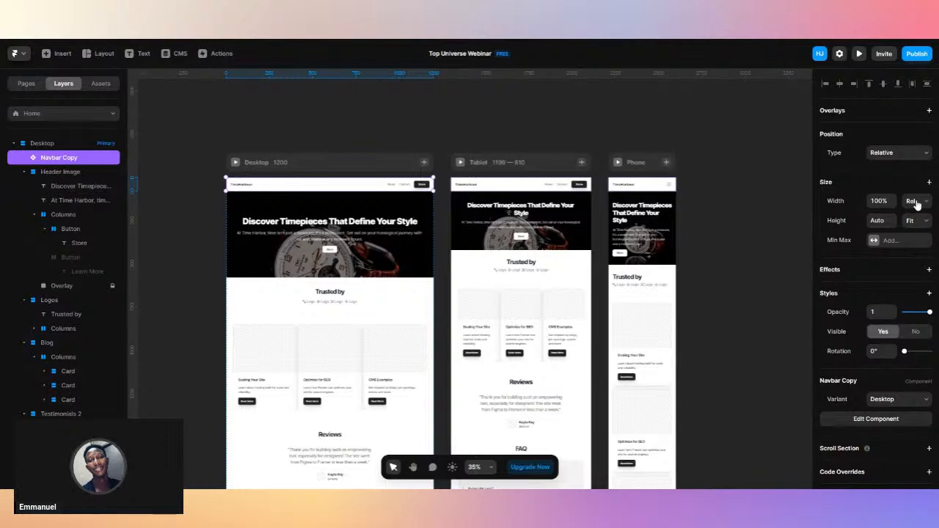
{"action": "left_click", "coordinate": [873, 241]}
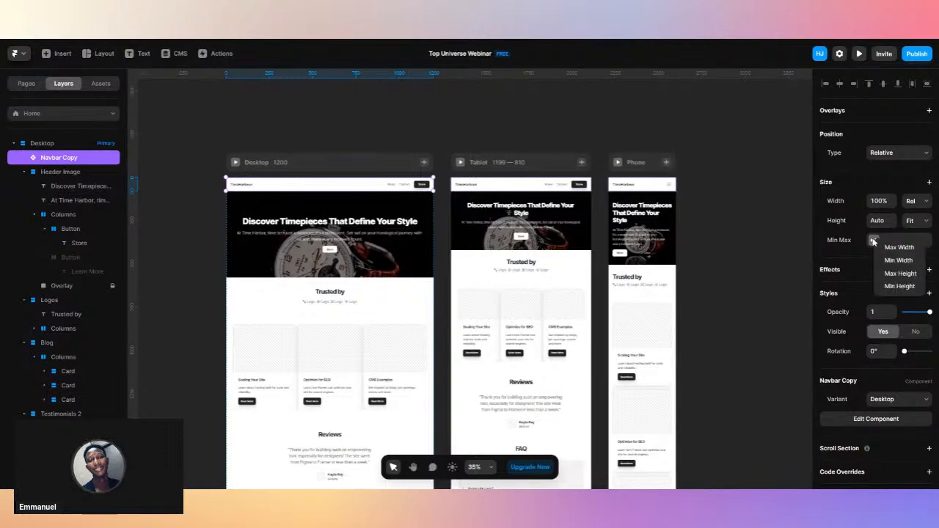
{"action": "left_click", "coordinate": [899, 247]}
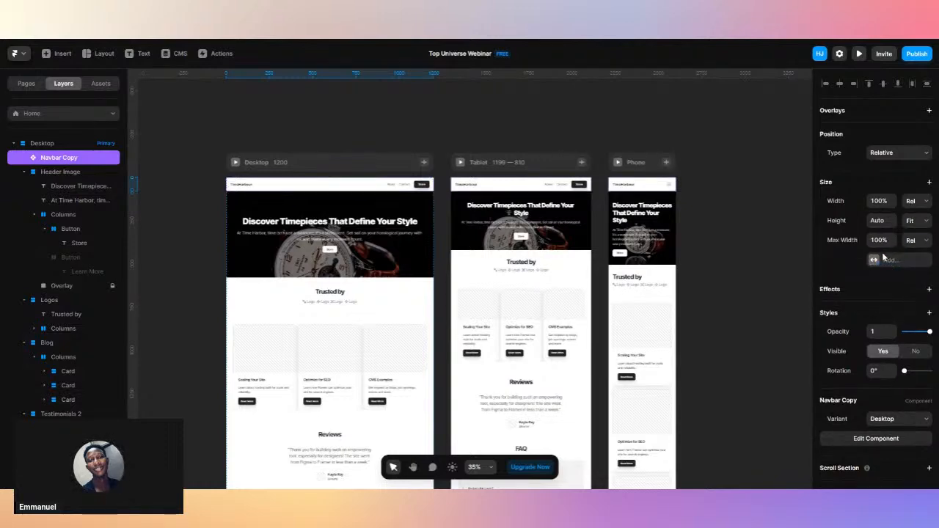
{"action": "left_click", "coordinate": [912, 240]}
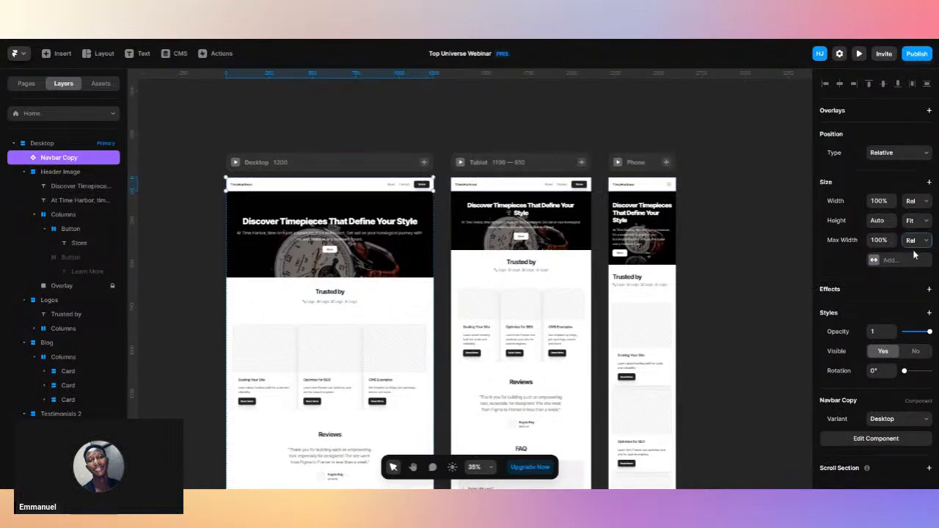
{"action": "left_click", "coordinate": [884, 240]}
{"action": "type", "text": "1440"}
{"action": "key", "text": "Return"}
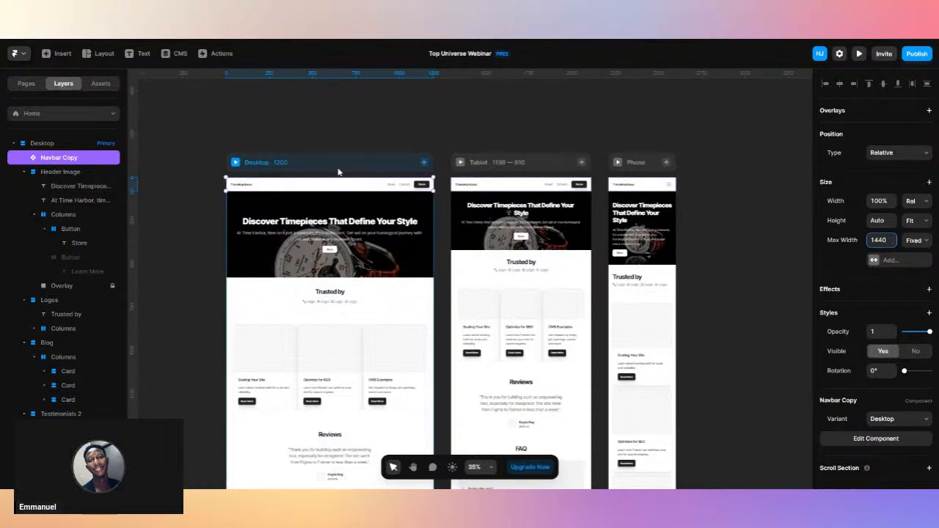
Add a fixed max width of 1440 to the Desktop breakpoint's Header Image section.
{"action": "left_click", "coordinate": [339, 217]}
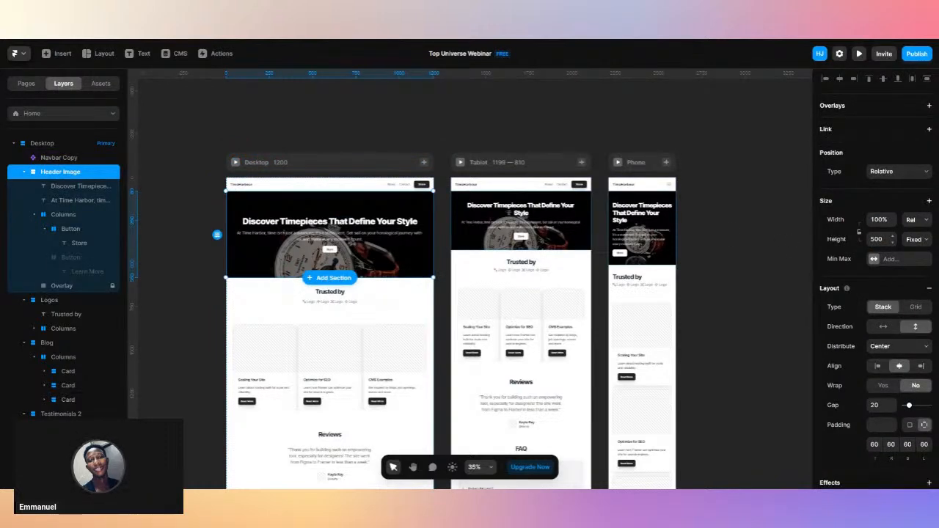
{"action": "left_click", "coordinate": [873, 261]}
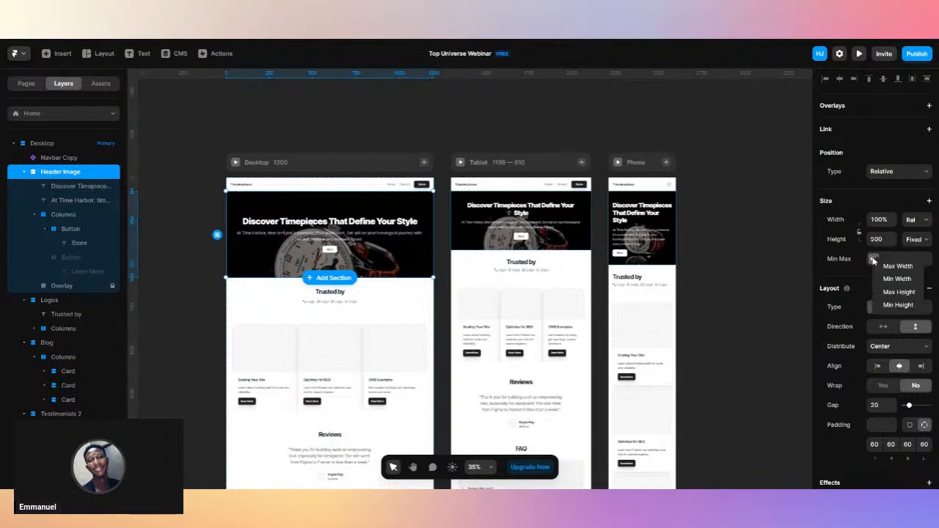
{"action": "left_click", "coordinate": [899, 266]}
{"action": "left_click", "coordinate": [915, 260]}
{"action": "left_click", "coordinate": [879, 259]}
{"action": "type", "text": "1440"}
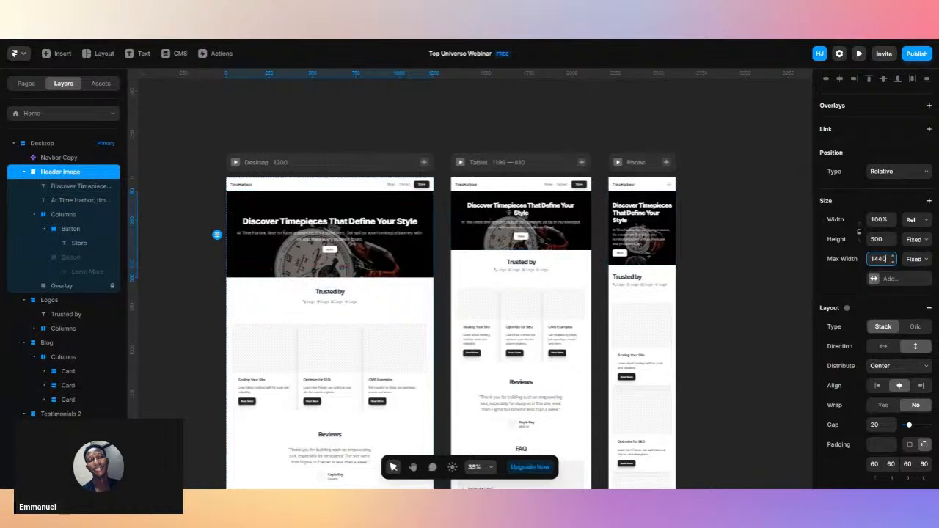
Give the Desktop breakpoint's Logos, Blog, Reviews, FAQ and Footer sections a shared fixed max width of 1440.
{"action": "scroll", "coordinate": [602, 295], "scroll_direction": "down", "scroll_amount": 3}
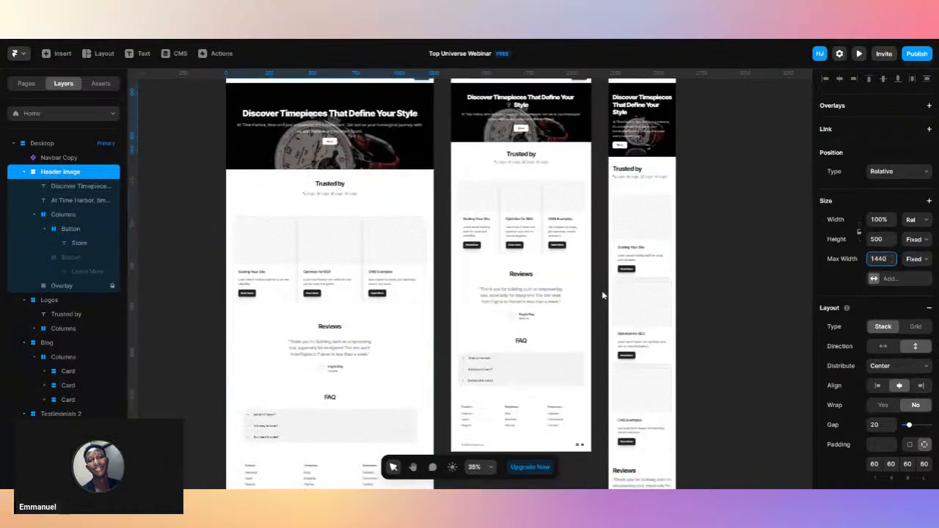
{"action": "left_click", "coordinate": [425, 177]}
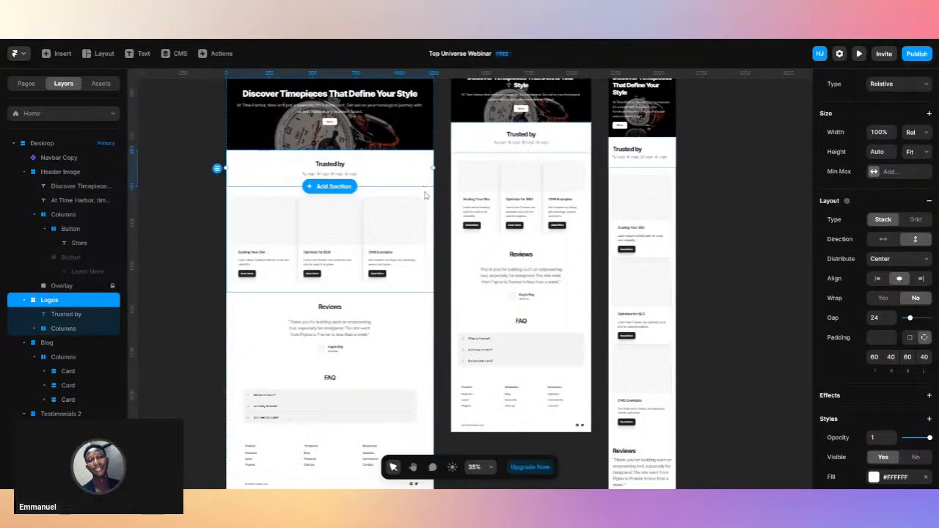
{"action": "left_click", "coordinate": [425, 198], "text": "shift"}
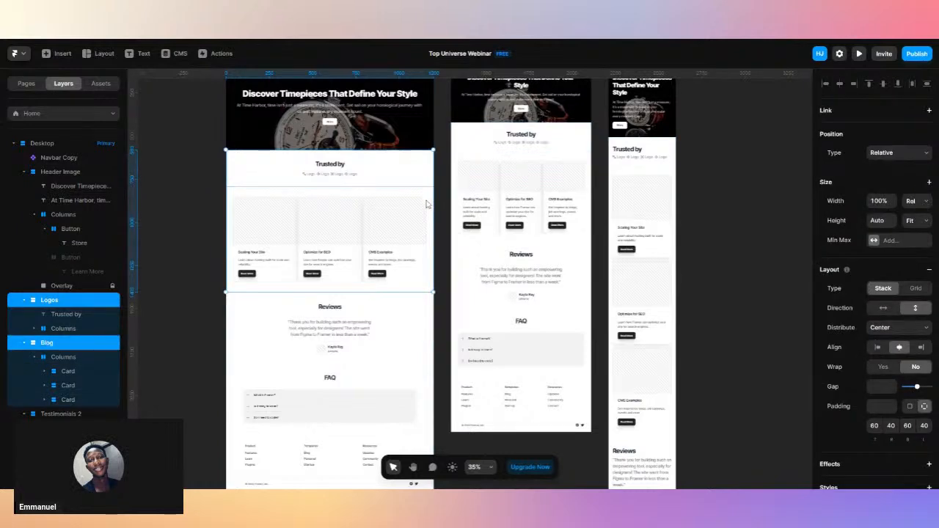
{"action": "left_click", "coordinate": [422, 323], "text": "shift"}
{"action": "left_click", "coordinate": [421, 387], "text": "shift"}
{"action": "scroll", "coordinate": [419, 386], "scroll_direction": "down", "scroll_amount": 2}
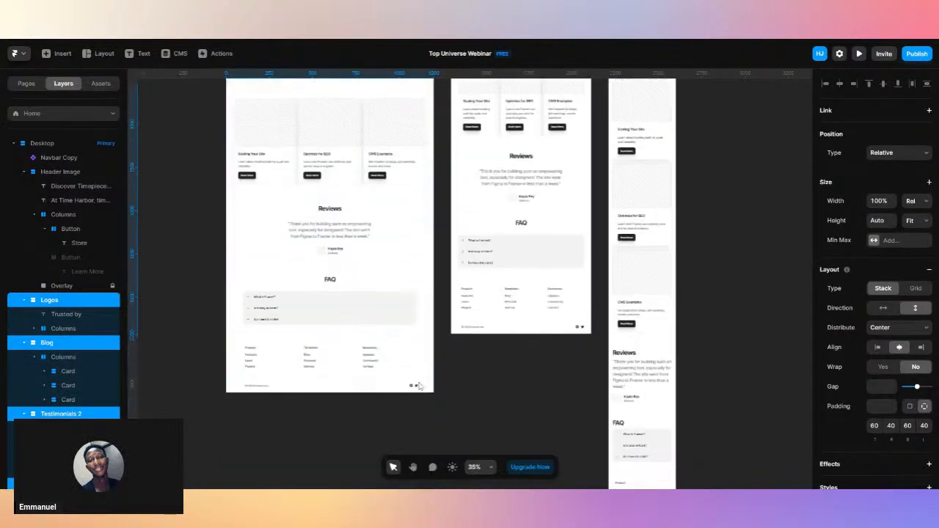
{"action": "left_click", "coordinate": [419, 364], "text": "shift"}
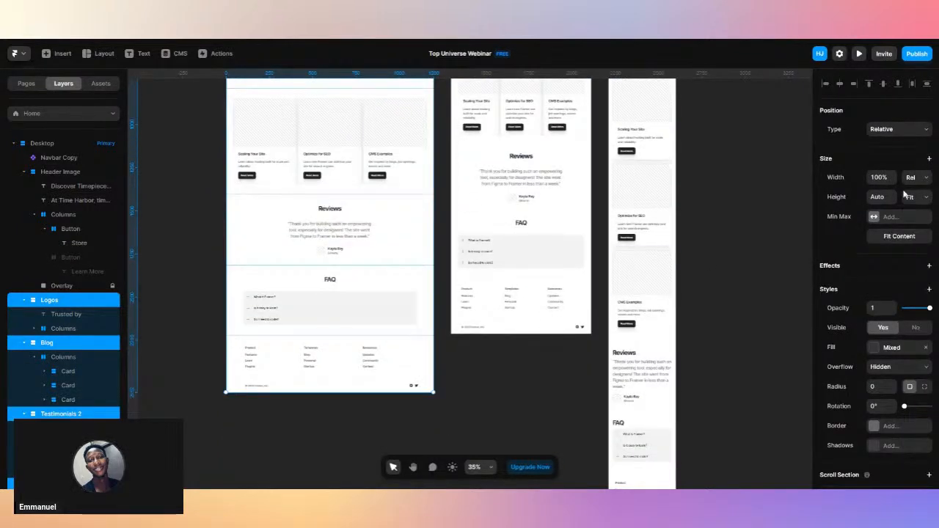
{"action": "left_click", "coordinate": [874, 217]}
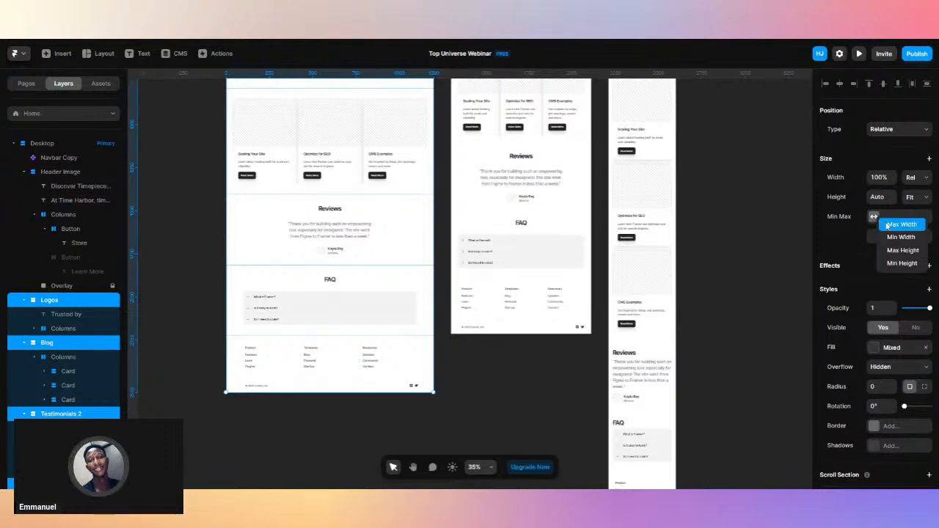
{"action": "left_click", "coordinate": [900, 224]}
{"action": "left_click", "coordinate": [879, 217]}
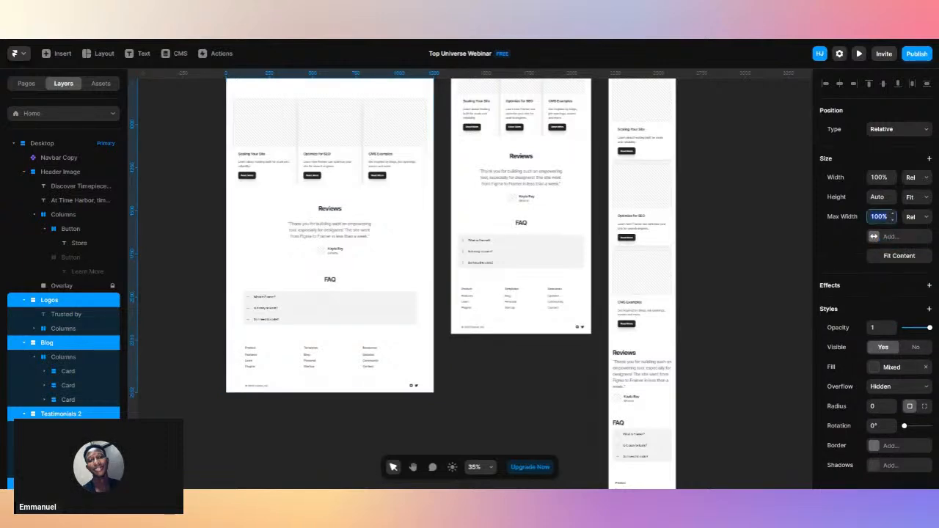
{"action": "type", "text": "1440"}
{"action": "key", "text": "Return"}
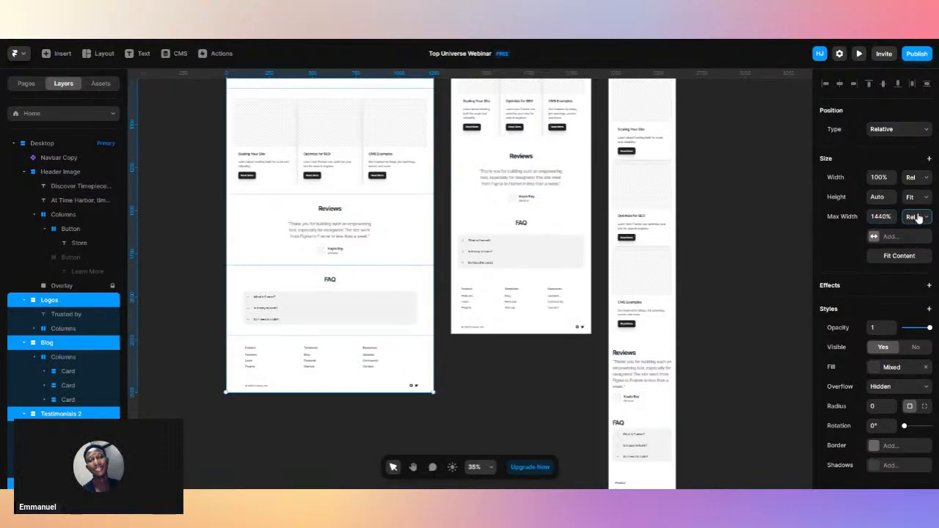
{"action": "left_click", "coordinate": [919, 230]}
{"action": "left_click", "coordinate": [884, 218]}
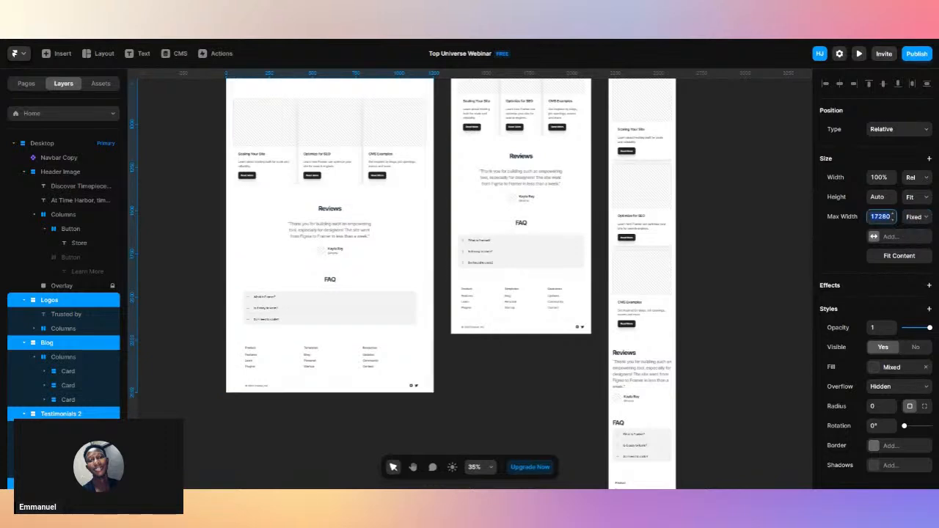
{"action": "type", "text": "1440"}
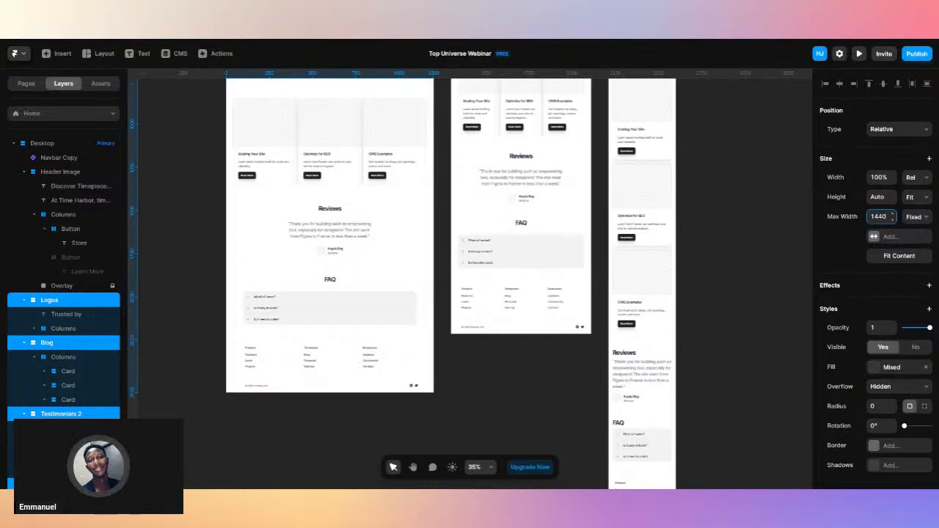
{"action": "left_click", "coordinate": [729, 258]}
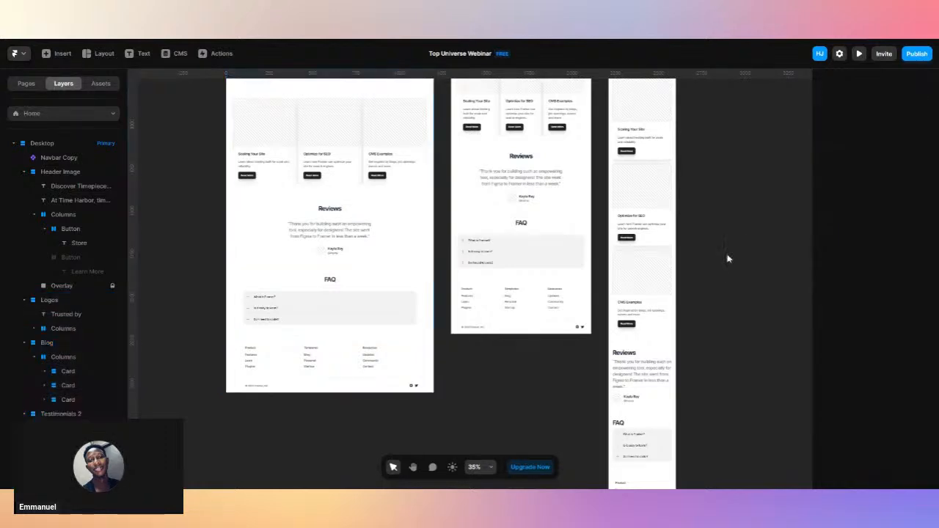
Preview the Desktop breakpoint and look through the header, logos and blog sections of the page.
{"action": "scroll", "coordinate": [729, 259], "scroll_direction": "up", "scroll_amount": 6}
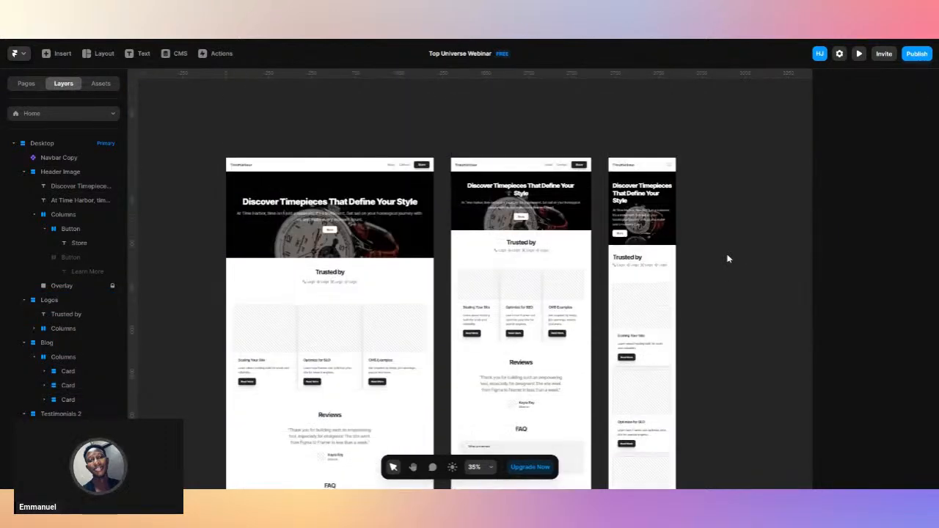
{"action": "scroll", "coordinate": [729, 258], "scroll_direction": "left", "scroll_amount": 5}
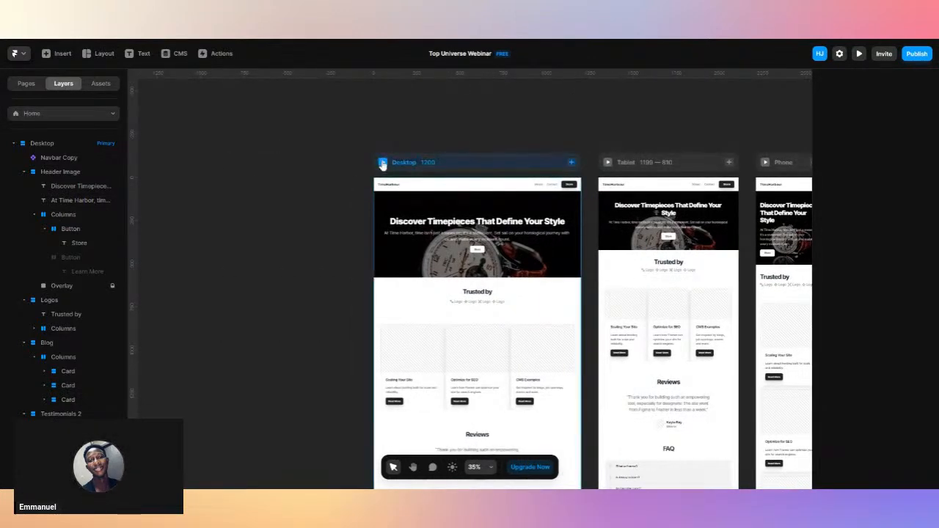
{"action": "left_click", "coordinate": [382, 164]}
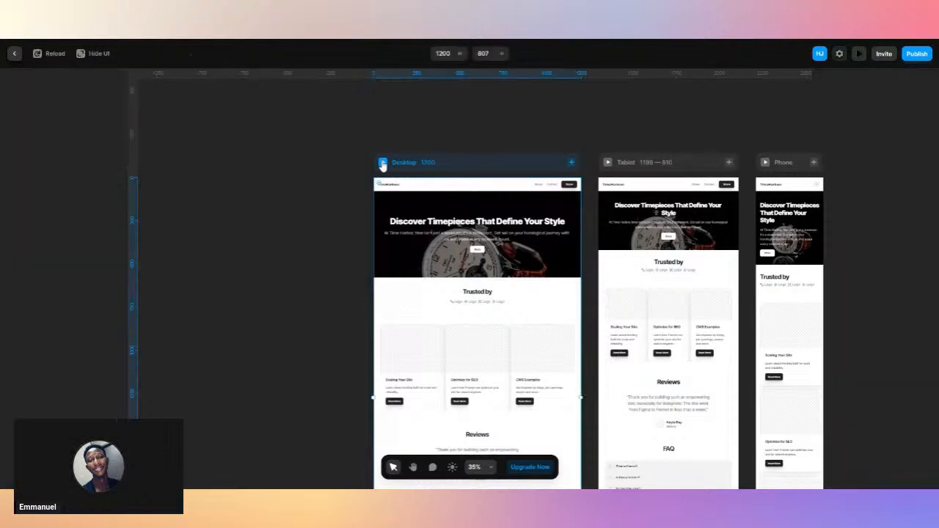
{"action": "scroll", "coordinate": [382, 167], "scroll_direction": "down", "scroll_amount": 3}
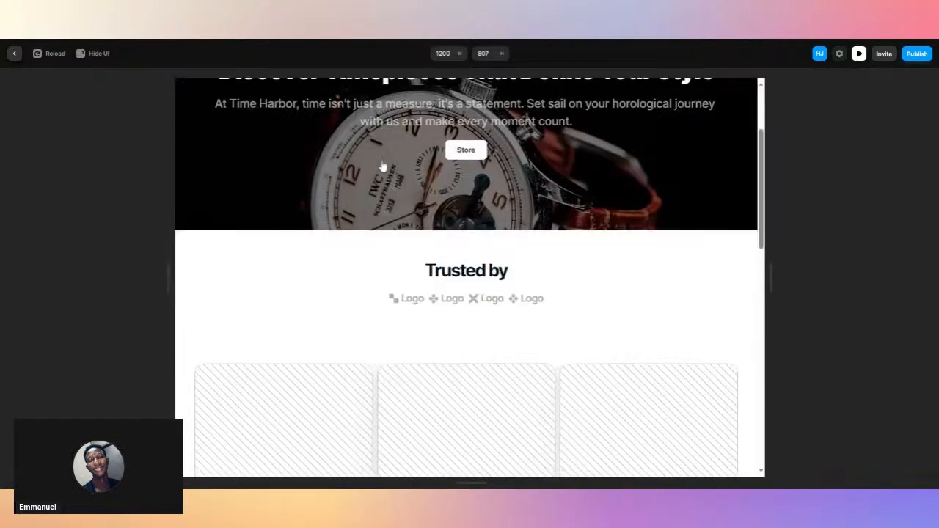
Look through the preview at width 1200 from the header down to the FAQ and footer.
{"action": "scroll", "coordinate": [382, 167], "scroll_direction": "up", "scroll_amount": 3}
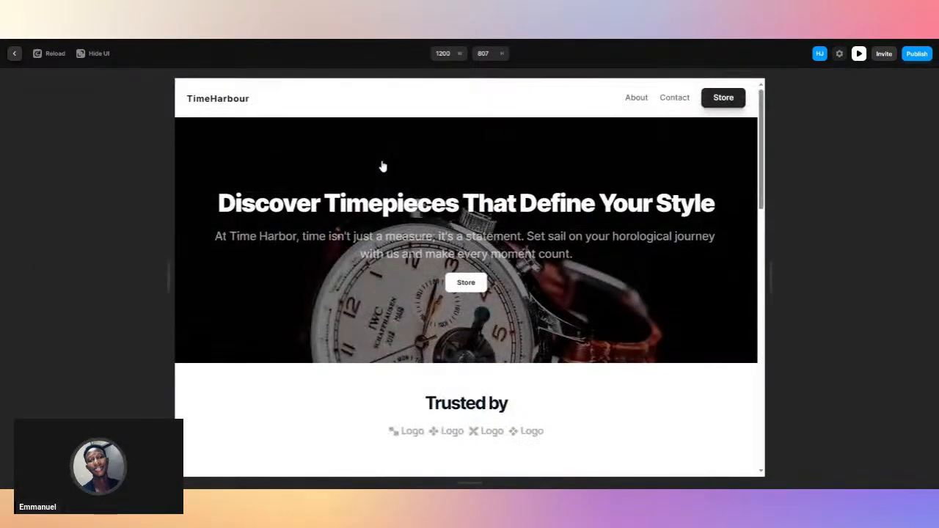
{"action": "scroll", "coordinate": [382, 167], "scroll_direction": "down", "scroll_amount": 6}
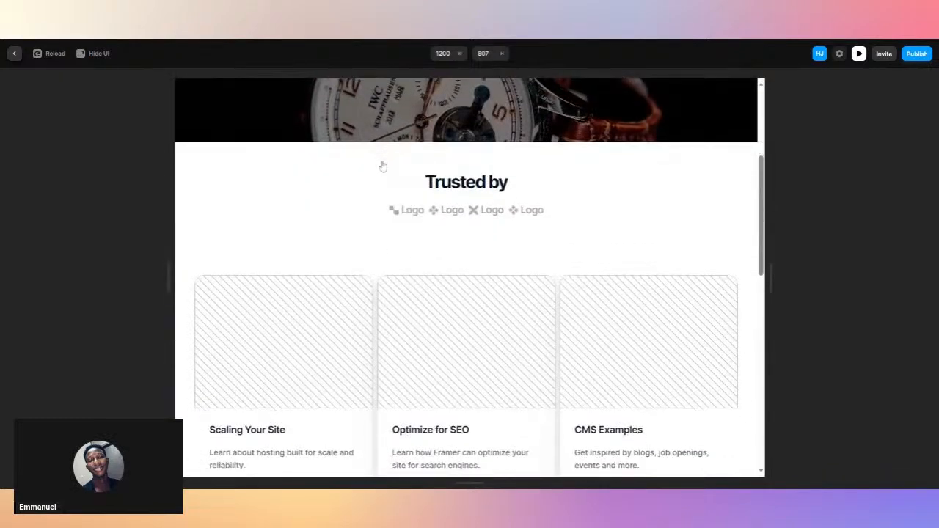
{"action": "scroll", "coordinate": [382, 167], "scroll_direction": "down", "scroll_amount": 6}
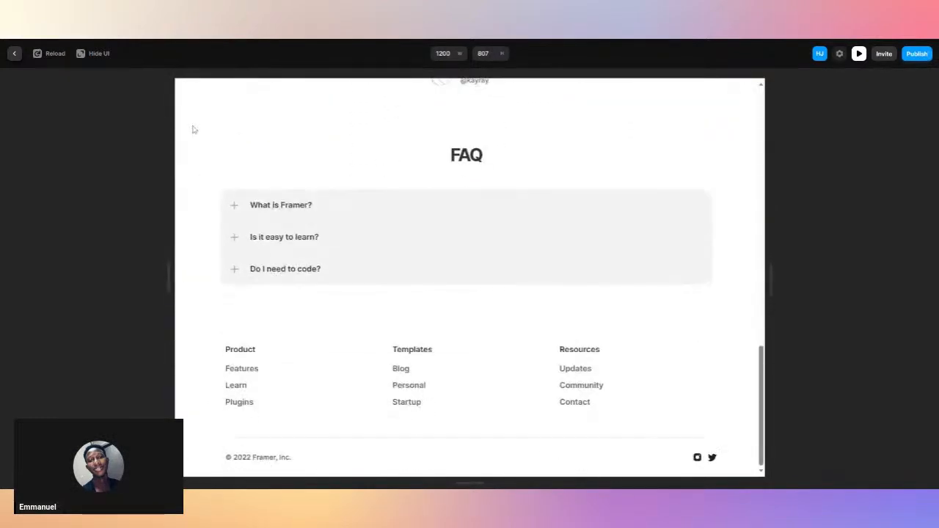
Hide the preview interface and examine how the header and Trusted by sections fit the full browser width.
{"action": "left_click", "coordinate": [97, 57]}
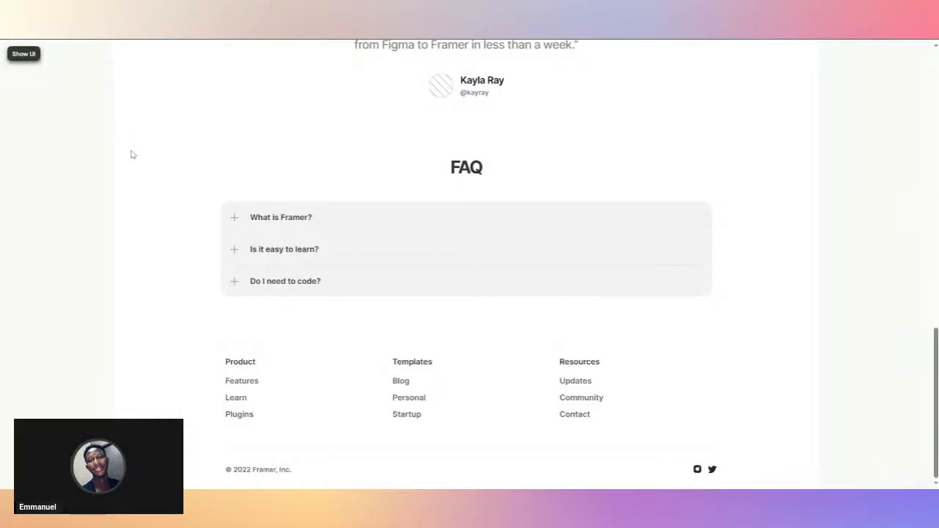
{"action": "scroll", "coordinate": [131, 154], "scroll_direction": "up", "scroll_amount": 6}
{"action": "scroll", "coordinate": [130, 155], "scroll_direction": "up", "scroll_amount": 5}
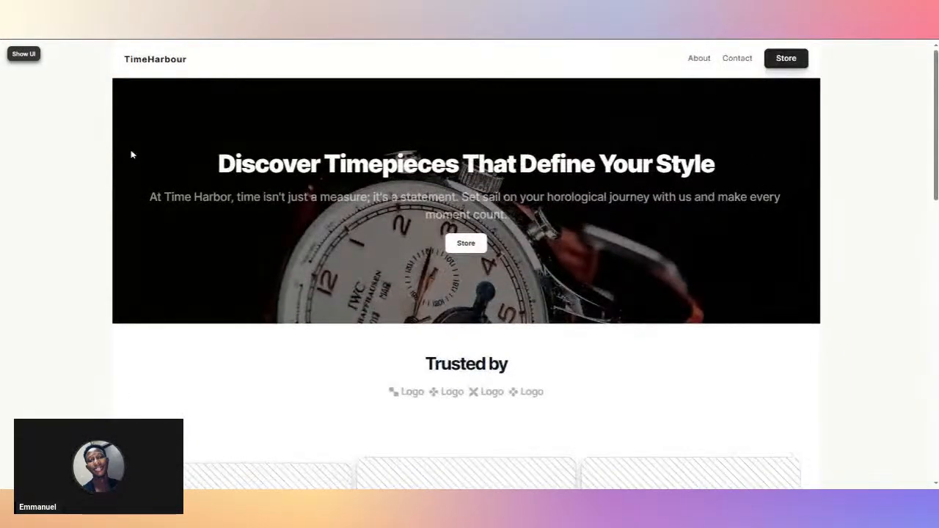
{"action": "scroll", "coordinate": [132, 154], "scroll_direction": "down", "scroll_amount": 3}
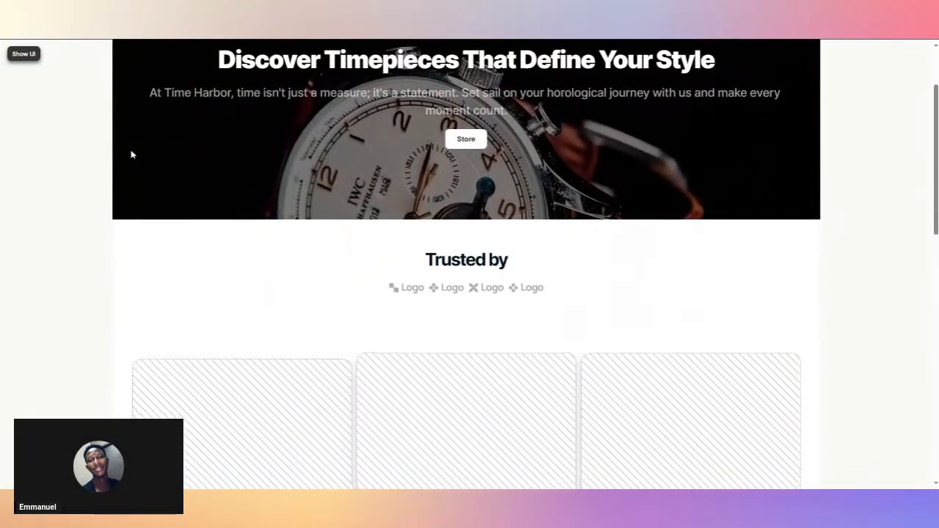
{"action": "scroll", "coordinate": [132, 154], "scroll_direction": "up", "scroll_amount": 3}
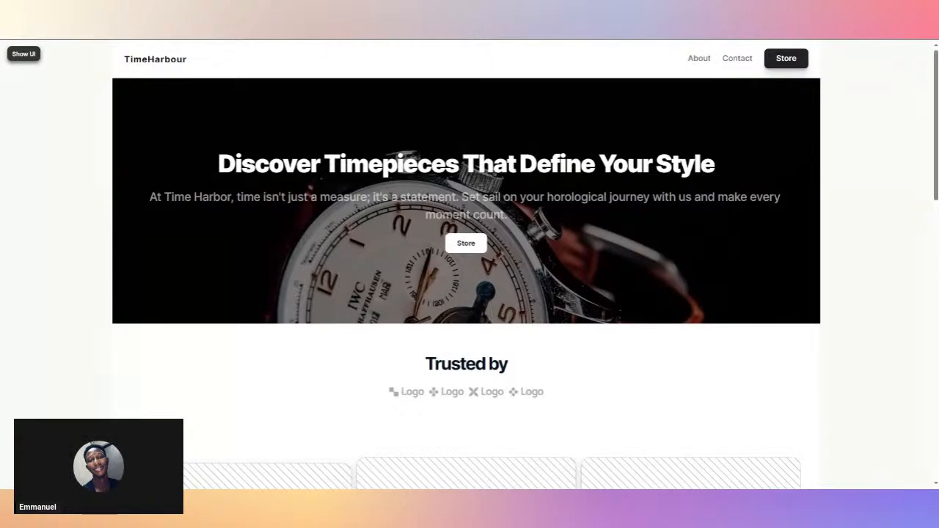
Examine the alignment of the three blog cards and look through the Reviews and FAQ sections in the full-width preview.
{"action": "scroll", "coordinate": [212, 209], "scroll_direction": "down", "scroll_amount": 1}
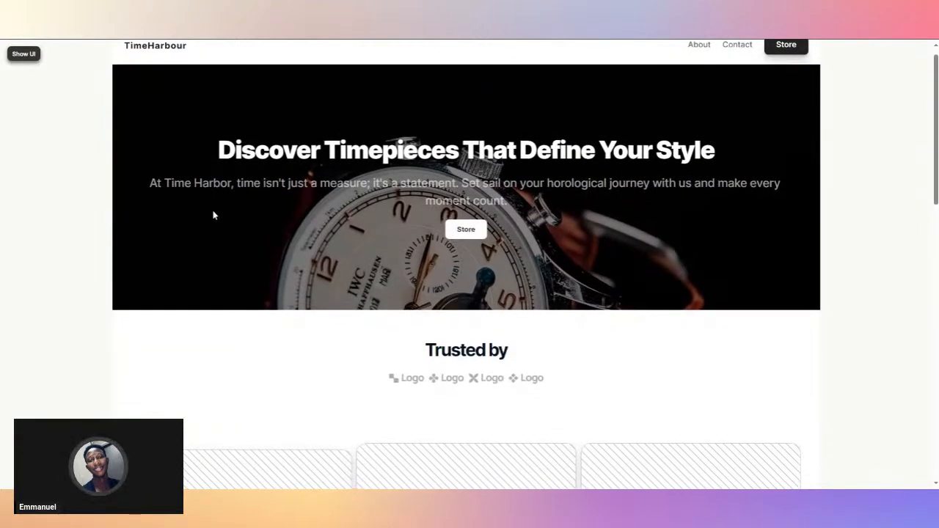
{"action": "scroll", "coordinate": [213, 214], "scroll_direction": "down", "scroll_amount": 4}
{"action": "scroll", "coordinate": [216, 216], "scroll_direction": "up", "scroll_amount": 2}
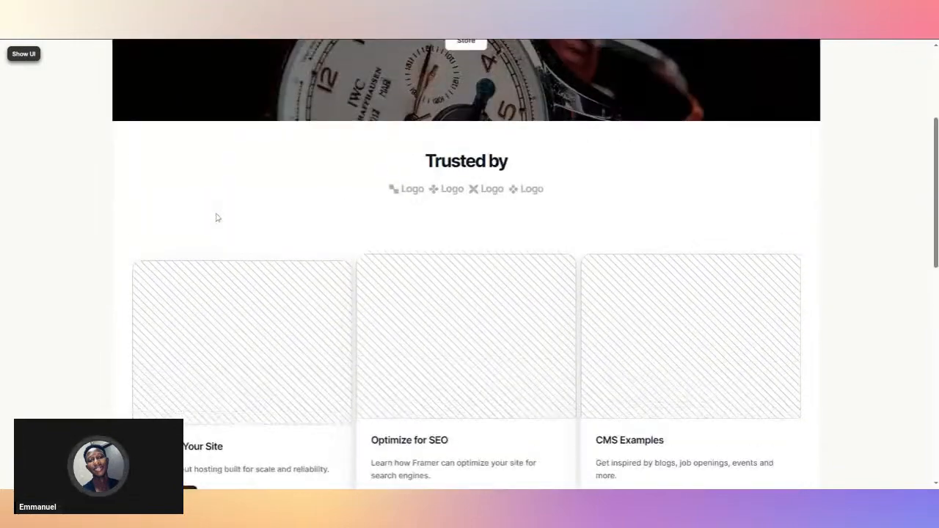
{"action": "scroll", "coordinate": [229, 244], "scroll_direction": "down", "scroll_amount": 2}
{"action": "scroll", "coordinate": [229, 244], "scroll_direction": "down", "scroll_amount": 2}
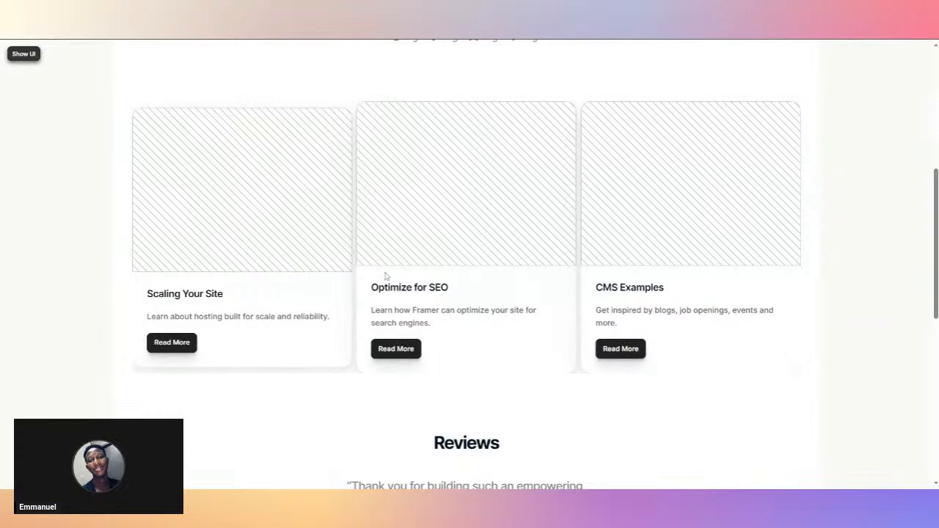
{"action": "scroll", "coordinate": [385, 275], "scroll_direction": "up", "scroll_amount": 4}
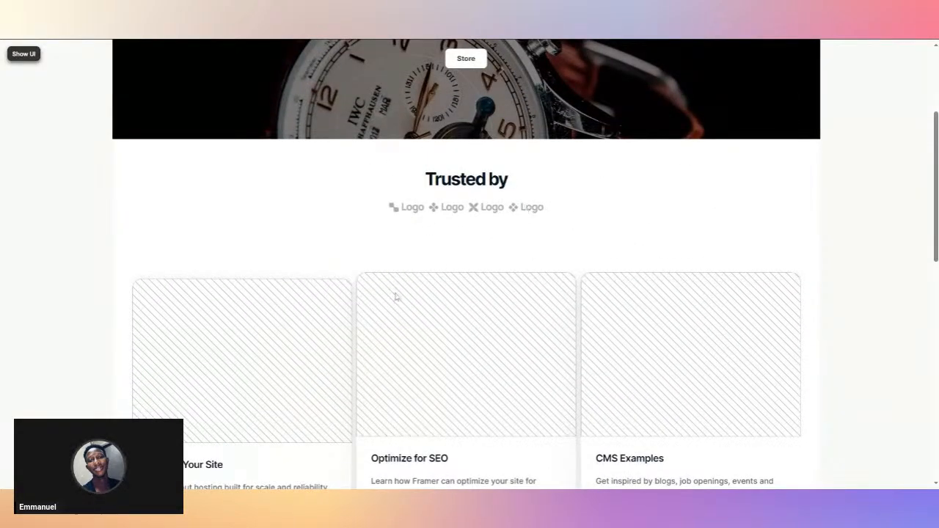
{"action": "scroll", "coordinate": [394, 296], "scroll_direction": "down", "scroll_amount": 5}
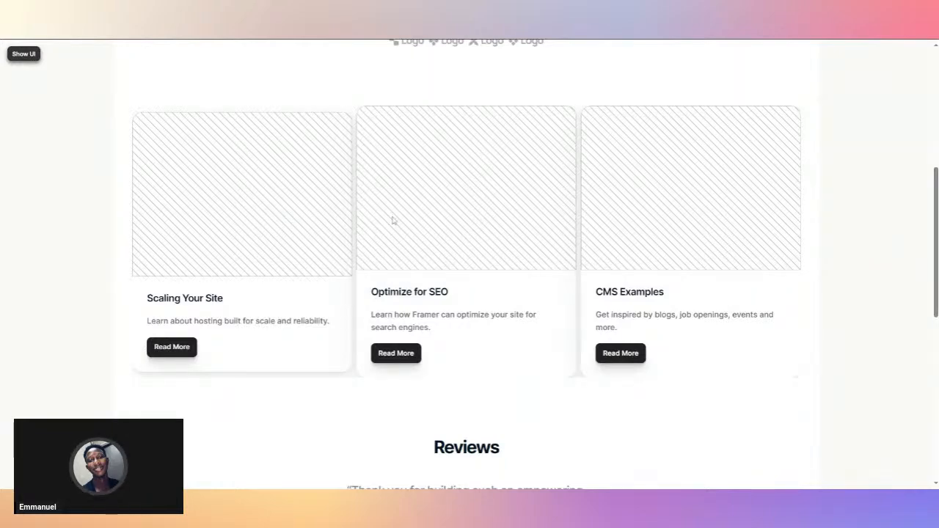
{"action": "scroll", "coordinate": [307, 217], "scroll_direction": "down", "scroll_amount": 1}
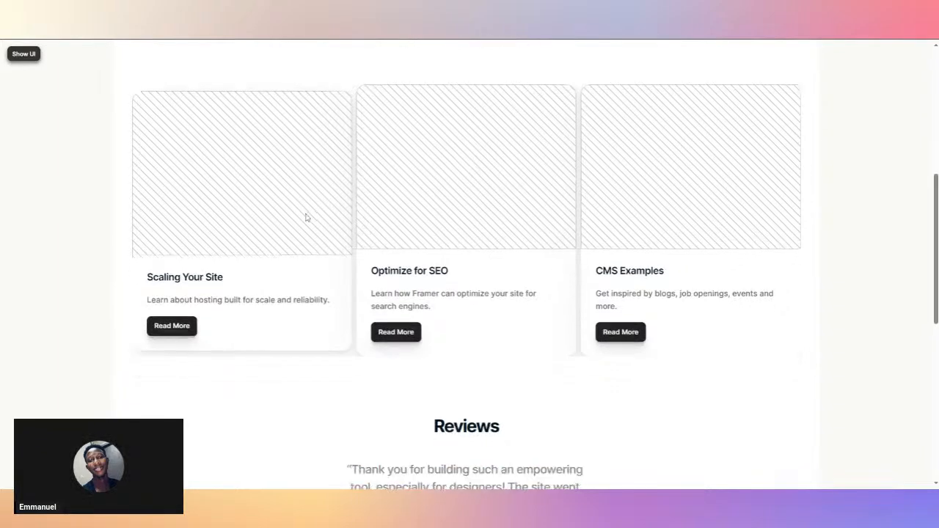
{"action": "scroll", "coordinate": [343, 262], "scroll_direction": "down", "scroll_amount": 4}
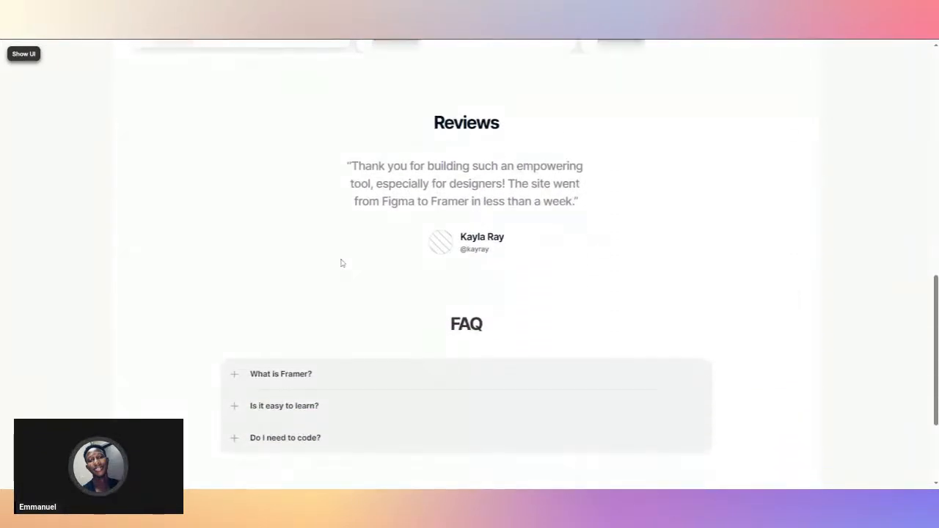
{"action": "scroll", "coordinate": [341, 262], "scroll_direction": "down", "scroll_amount": 2}
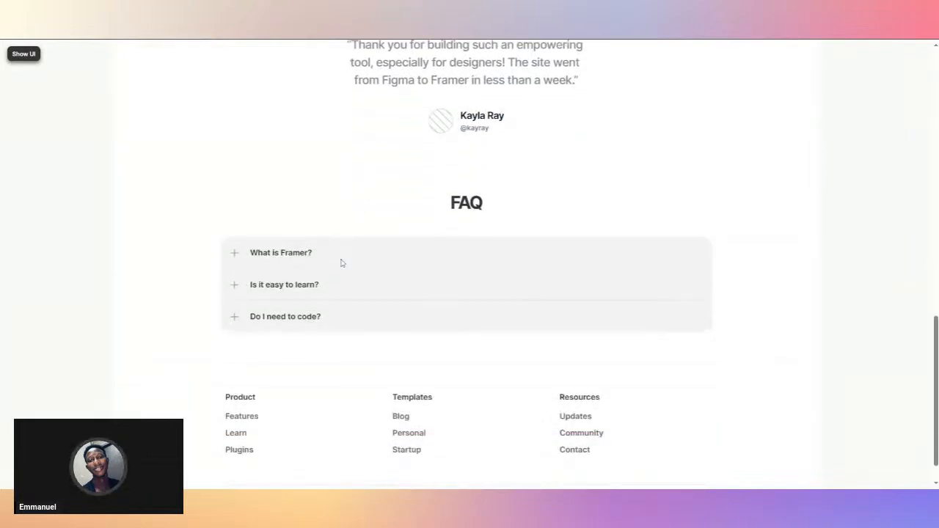
Test the FAQ accordion by expanding and collapsing each of its three questions.
{"action": "left_click", "coordinate": [234, 255]}
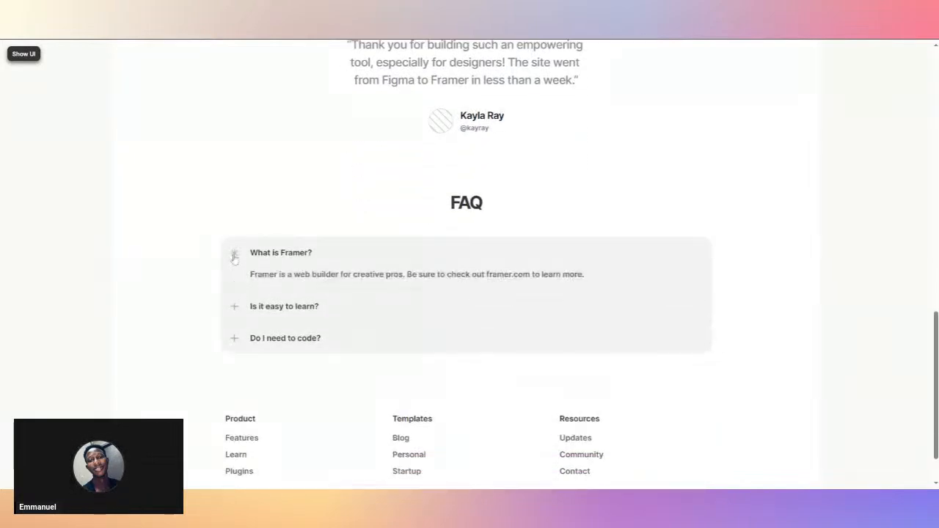
{"action": "left_click", "coordinate": [234, 257]}
{"action": "left_click", "coordinate": [233, 284]}
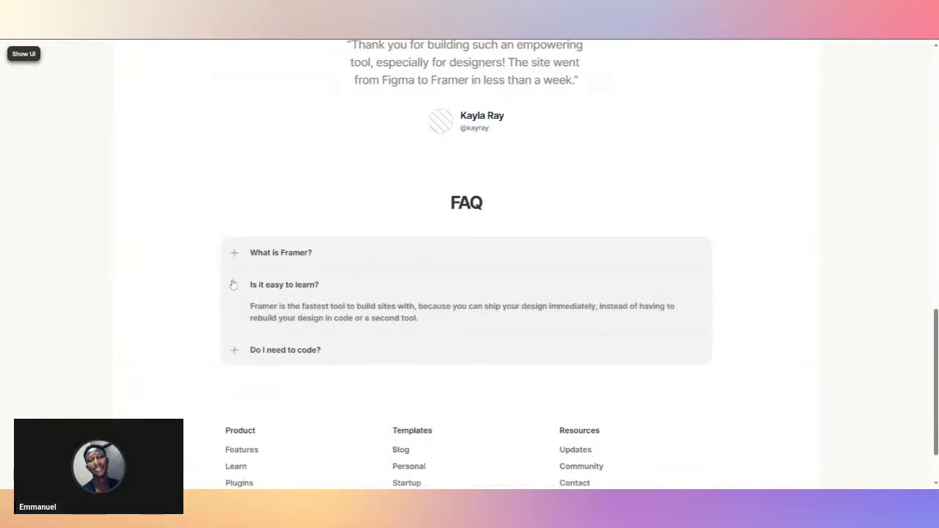
{"action": "left_click", "coordinate": [232, 283]}
{"action": "left_click", "coordinate": [233, 317]}
{"action": "left_click", "coordinate": [233, 316]}
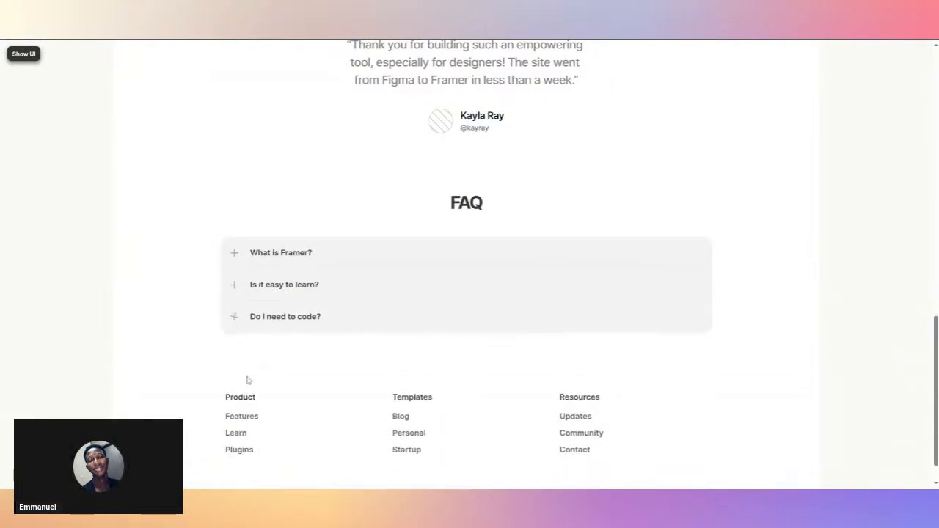
Look over the footer and the page back to its header, restore the preview interface and return to the editor.
{"action": "scroll", "coordinate": [248, 379], "scroll_direction": "down", "scroll_amount": 1}
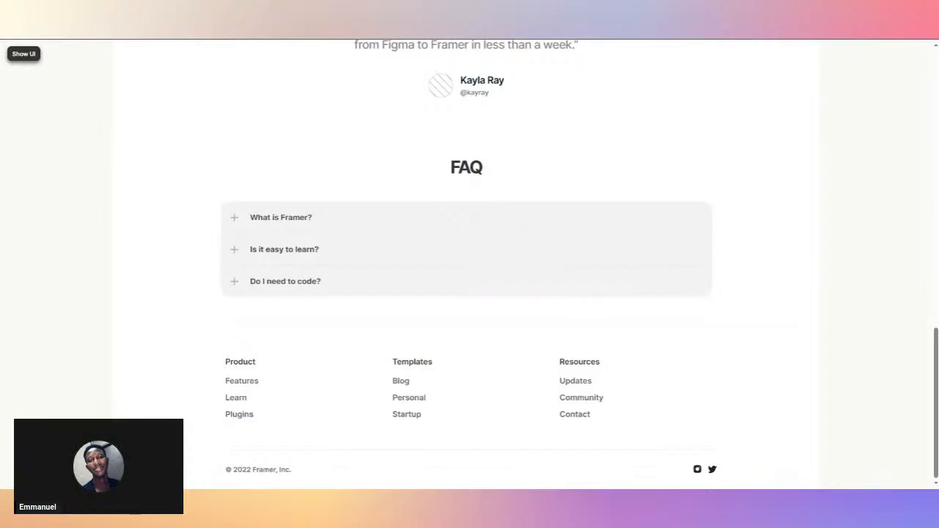
{"action": "scroll", "coordinate": [248, 379], "scroll_direction": "up", "scroll_amount": 8}
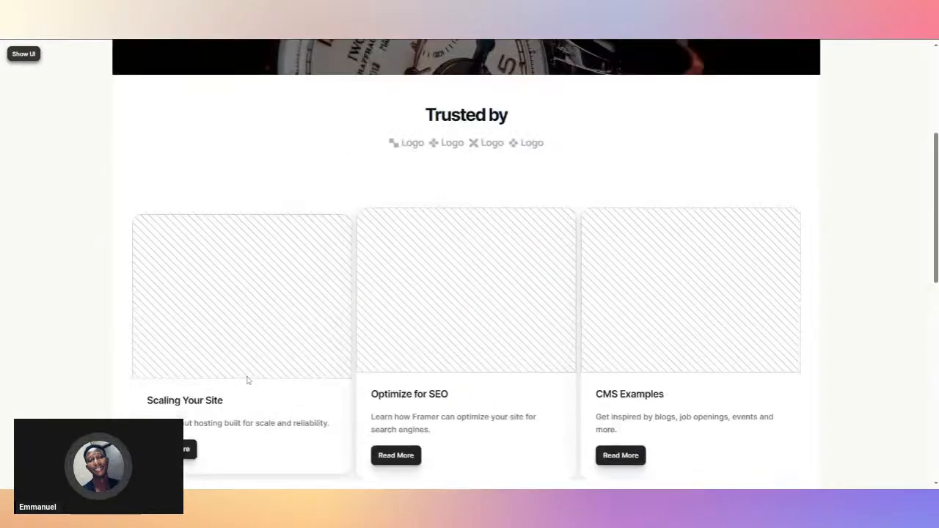
{"action": "scroll", "coordinate": [248, 380], "scroll_direction": "up", "scroll_amount": 5}
{"action": "left_click", "coordinate": [24, 54]}
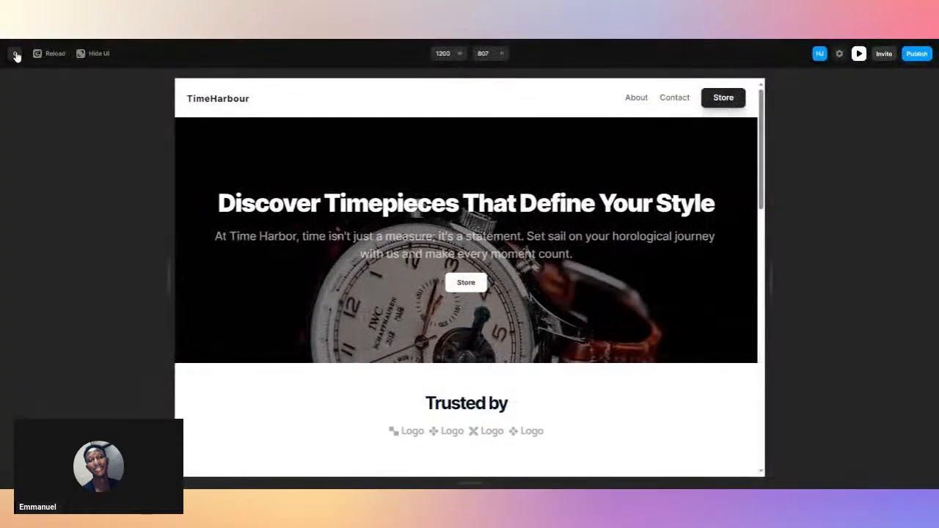
{"action": "left_click", "coordinate": [15, 54]}
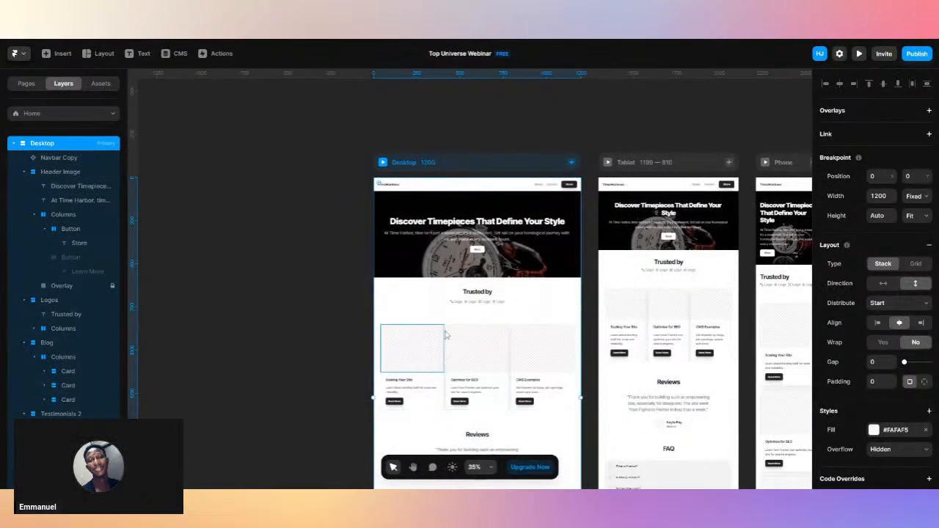
Compare the size settings of the first and second blog cards in the Desktop breakpoint.
{"action": "left_click", "coordinate": [441, 340]}
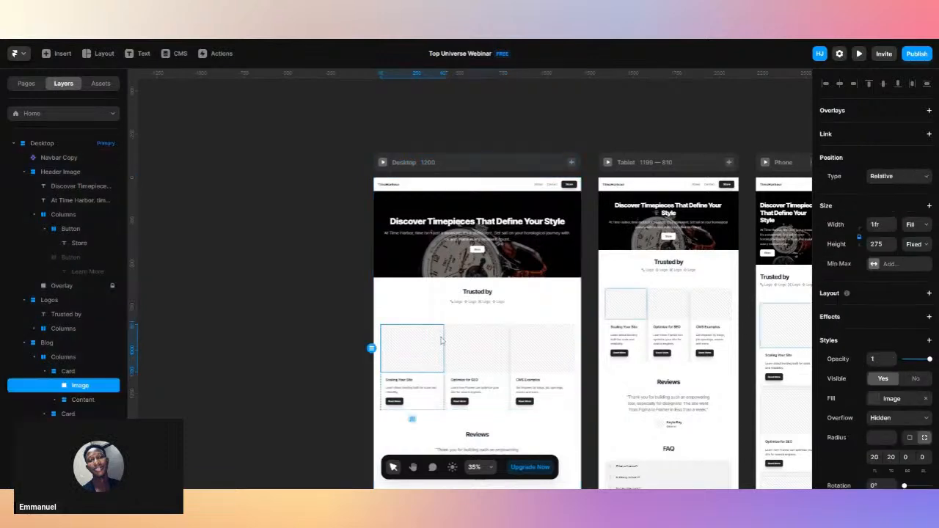
{"action": "left_click", "coordinate": [91, 370]}
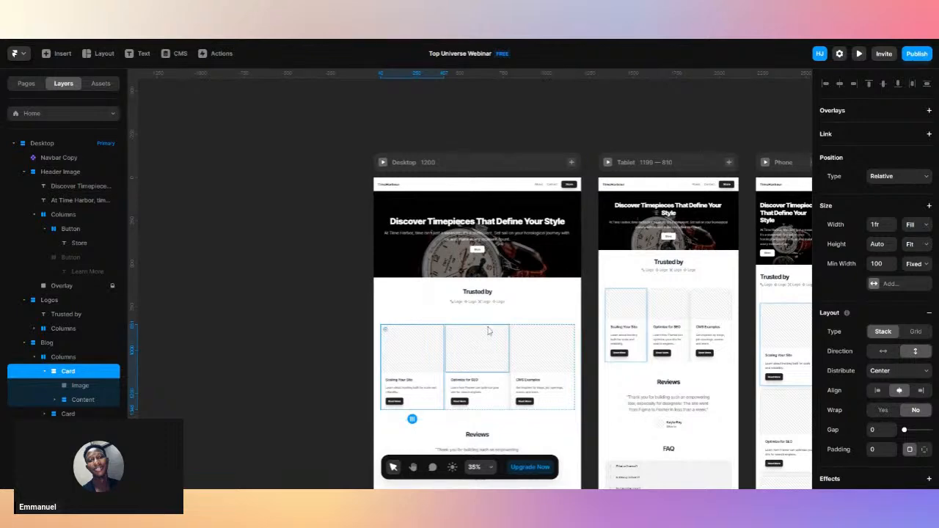
{"action": "left_click", "coordinate": [81, 414]}
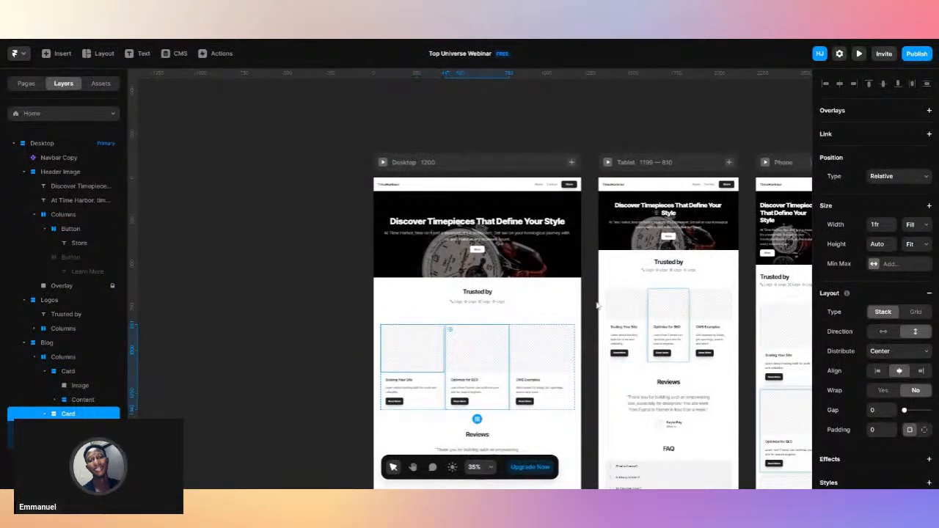
Add a max height to the Desktop breakpoint's second blog card and make it Fixed.
{"action": "left_click", "coordinate": [875, 264]}
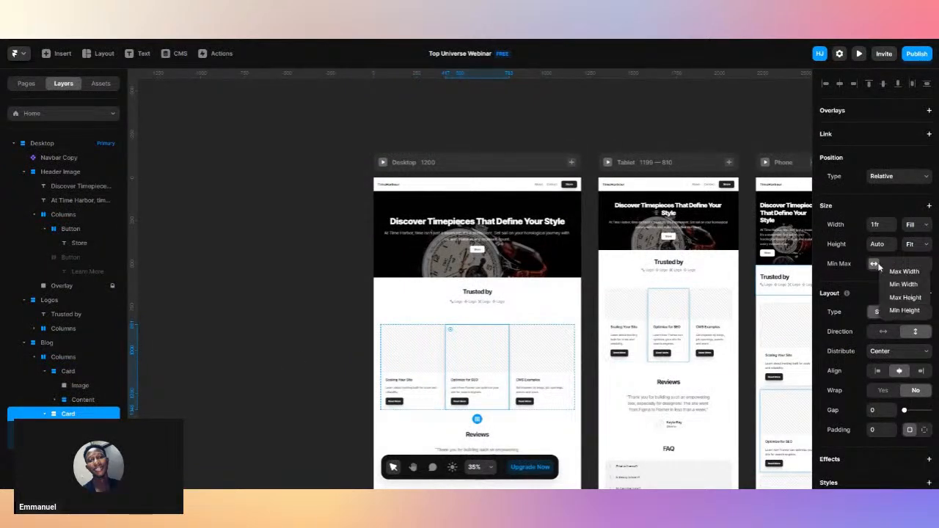
{"action": "left_click", "coordinate": [880, 267]}
{"action": "left_click", "coordinate": [875, 267]}
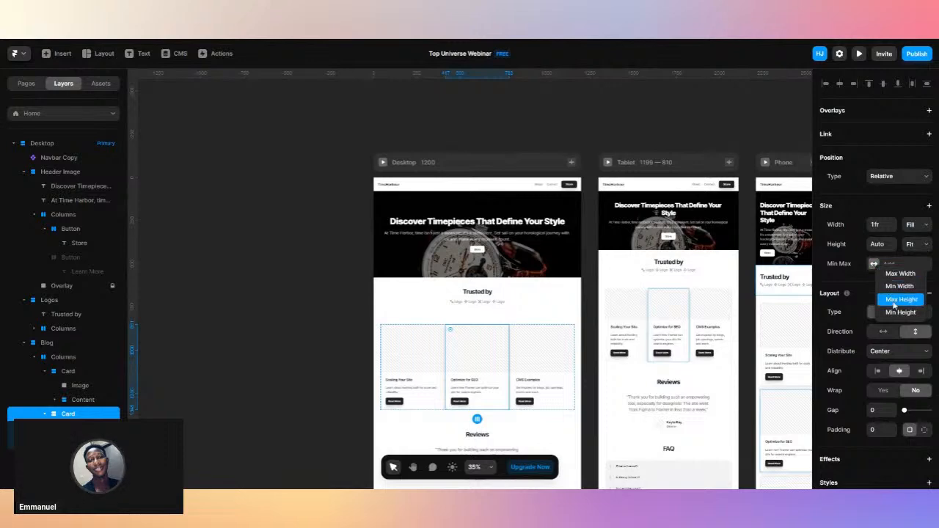
{"action": "left_click", "coordinate": [897, 300]}
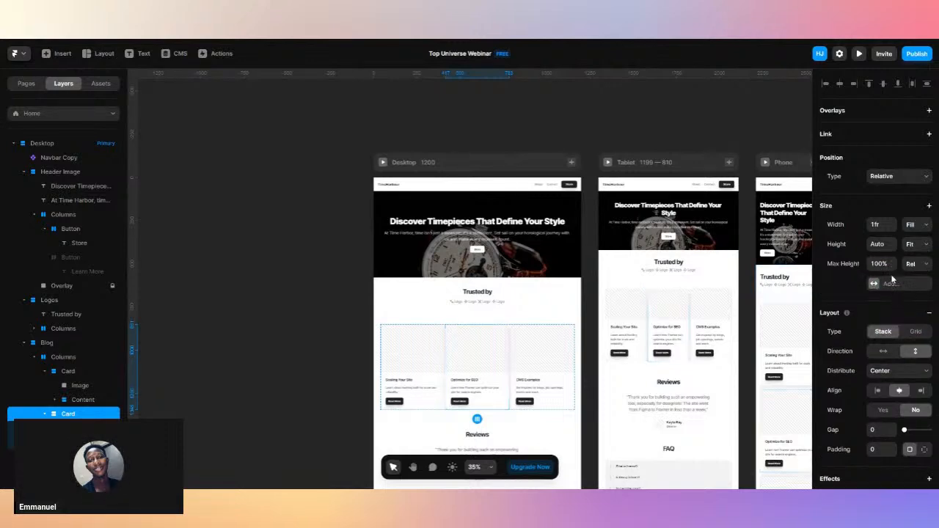
{"action": "left_click", "coordinate": [910, 279]}
Try a fixed max height of 100 on the second blog card and undo the change.
{"action": "left_click", "coordinate": [883, 264]}
{"action": "type", "text": "100"}
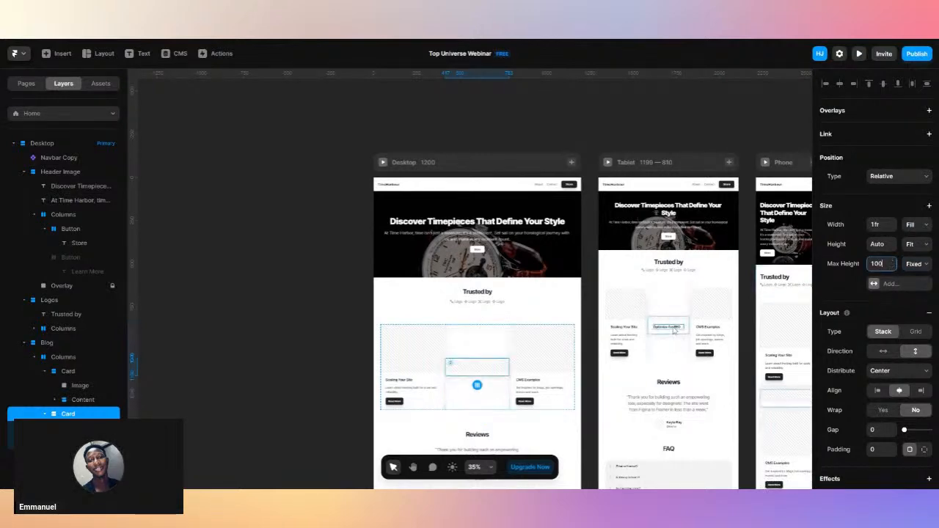
{"action": "key", "text": "BackSpace"}
{"action": "key", "text": "BackSpace"}
{"action": "key", "text": "ctrl+z"}
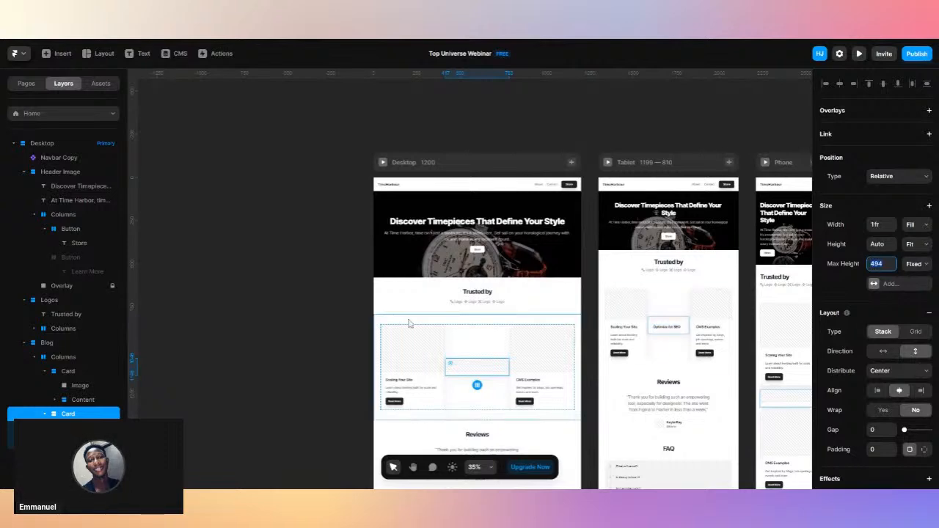
{"action": "left_click", "coordinate": [299, 320]}
{"action": "key", "text": "ctrl+z"}
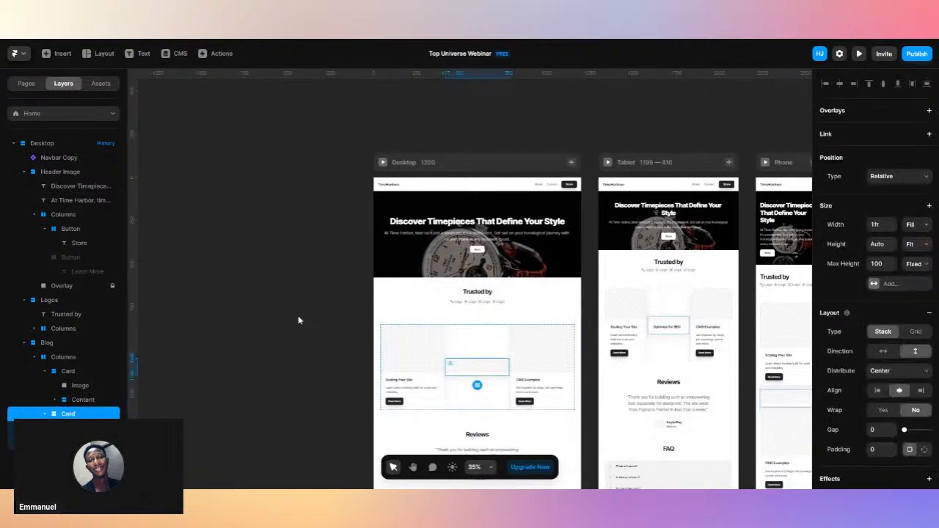
{"action": "left_click", "coordinate": [299, 320]}
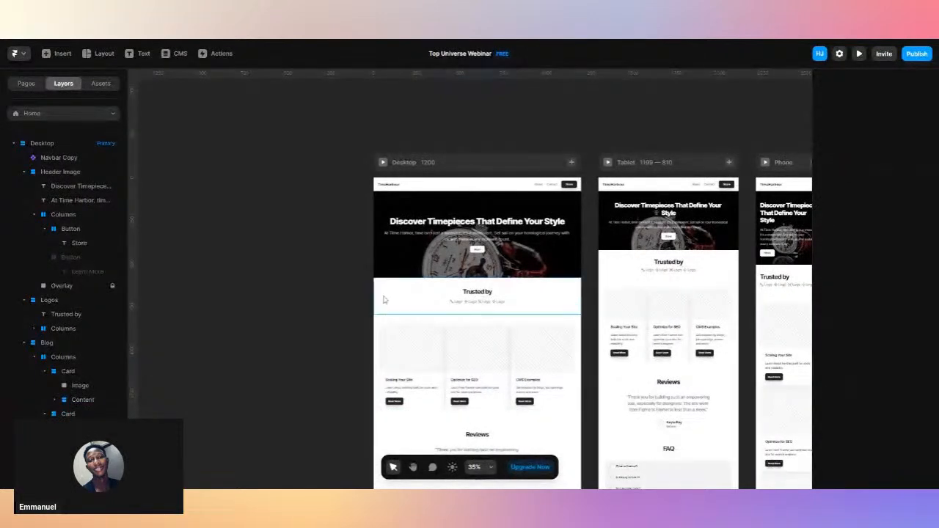
Replace the max height of the Desktop breakpoint's second blog card with a fixed min height of 100.
{"action": "scroll", "coordinate": [386, 301], "scroll_direction": "down", "scroll_amount": 5}
{"action": "scroll", "coordinate": [386, 301], "scroll_direction": "up", "scroll_amount": 1}
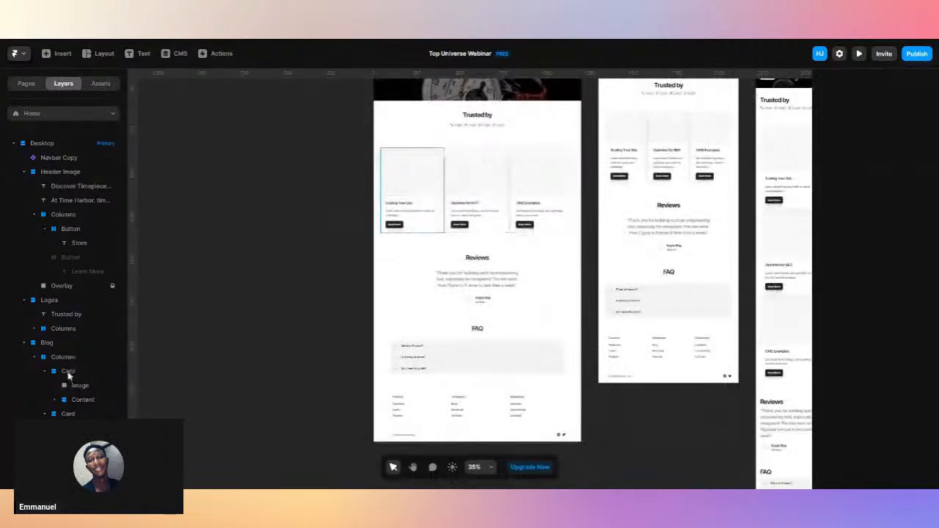
{"action": "left_click", "coordinate": [68, 373]}
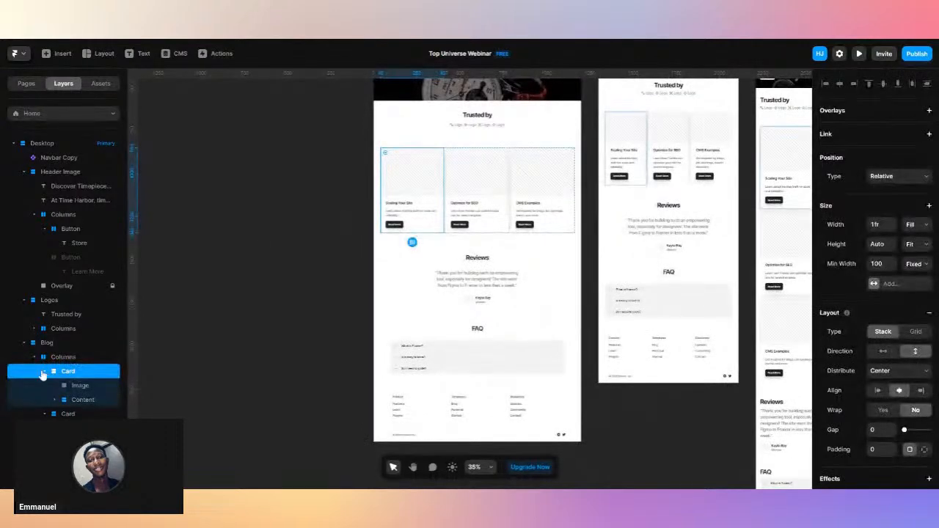
{"action": "left_click", "coordinate": [43, 374]}
{"action": "left_click", "coordinate": [62, 387]}
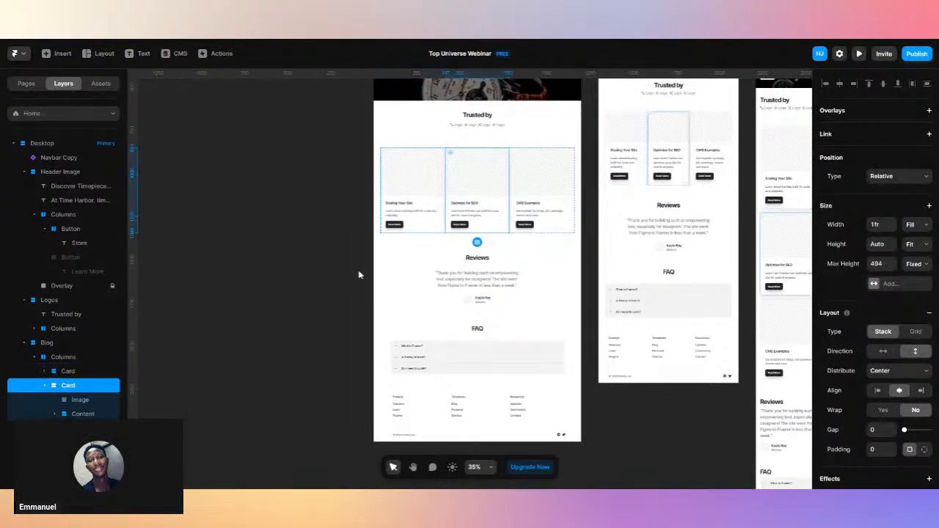
{"action": "right_click", "coordinate": [863, 267]}
{"action": "left_click", "coordinate": [874, 274]}
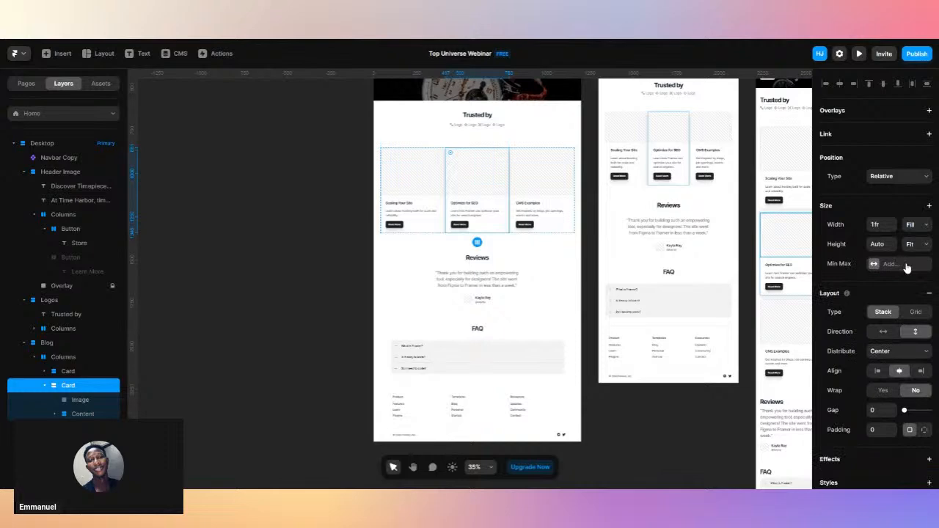
{"action": "left_click", "coordinate": [875, 265]}
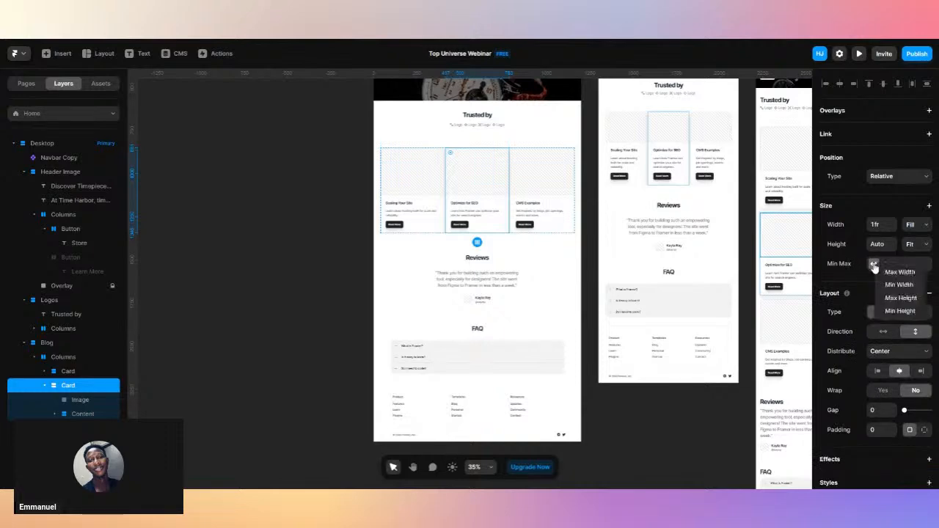
{"action": "left_click", "coordinate": [893, 312]}
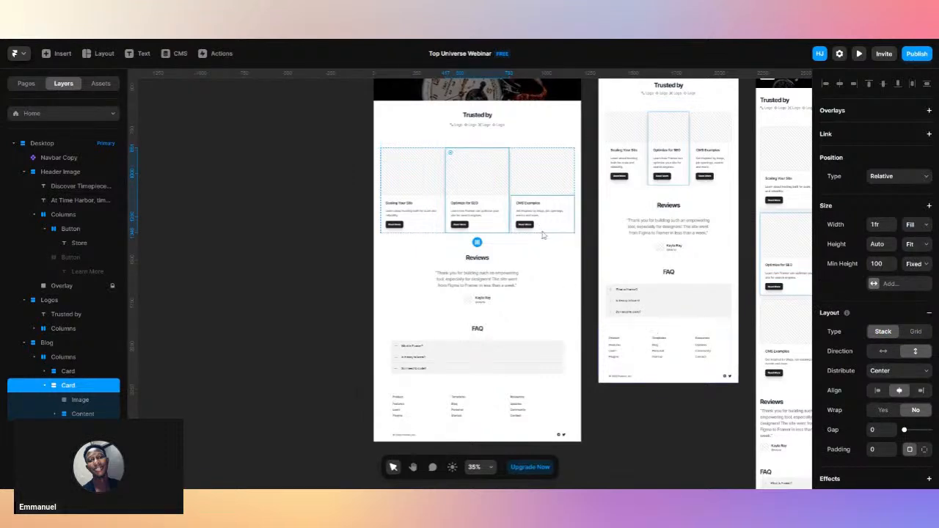
Add a fixed min height of 100 to the Desktop breakpoint's third blog card.
{"action": "left_click", "coordinate": [516, 152]}
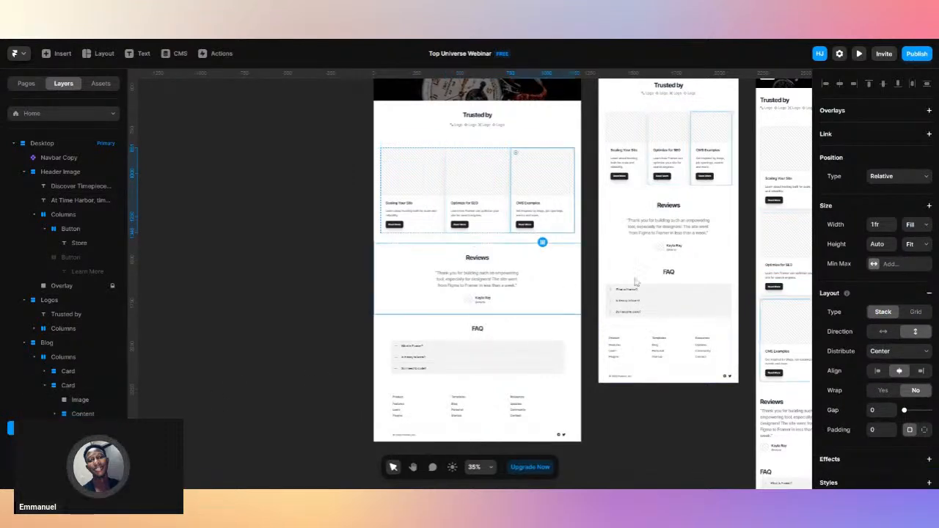
{"action": "left_click", "coordinate": [874, 265]}
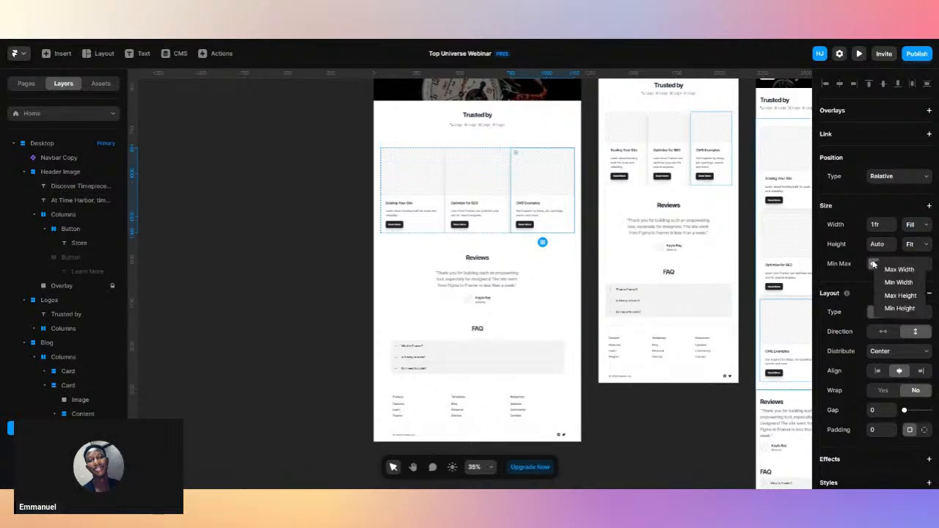
{"action": "left_click", "coordinate": [899, 309]}
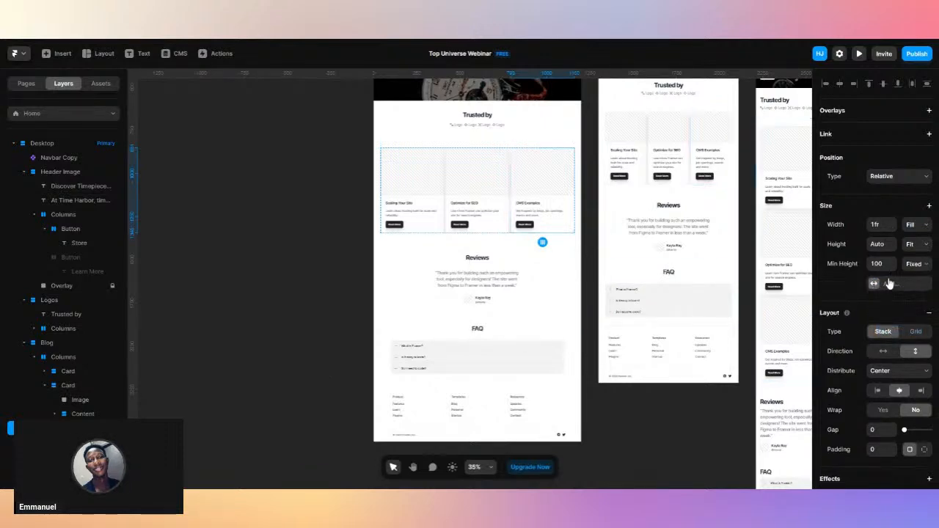
{"action": "left_click", "coordinate": [703, 399]}
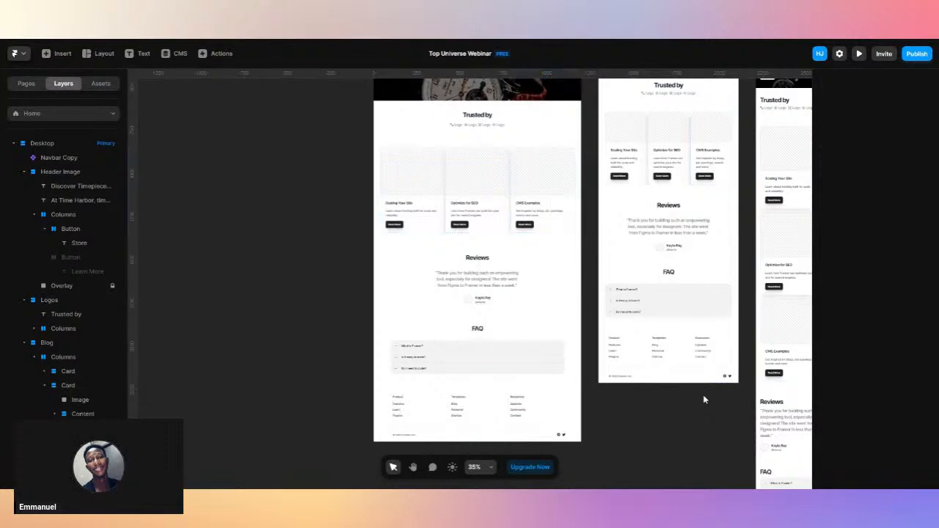
Set the gap between the blog cards in the Desktop breakpoint's Columns stack to 24.
{"action": "left_click", "coordinate": [551, 149]}
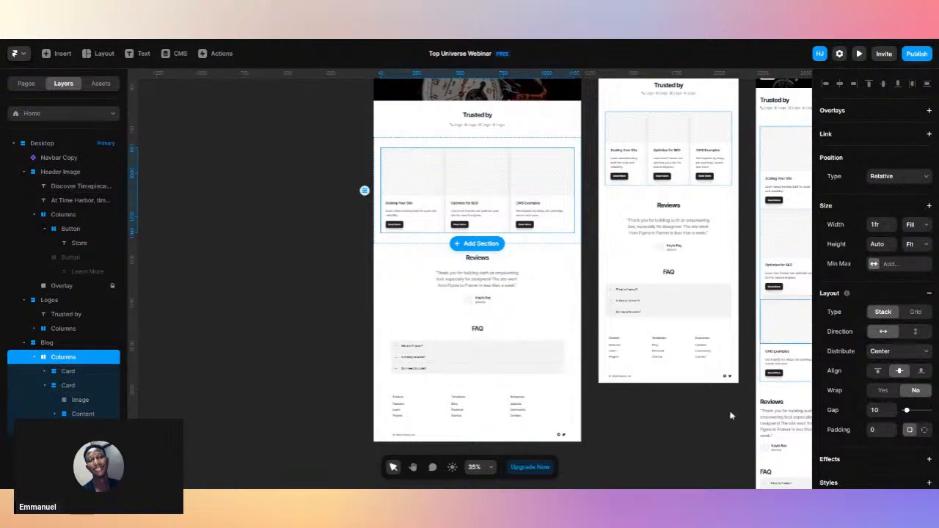
{"action": "left_click", "coordinate": [711, 477]}
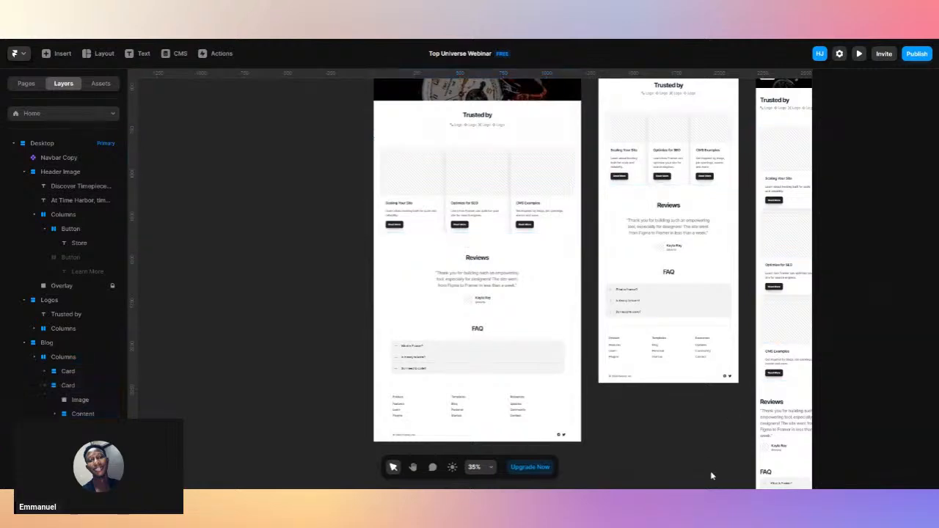
{"action": "scroll", "coordinate": [711, 476], "scroll_direction": "up", "scroll_amount": 2}
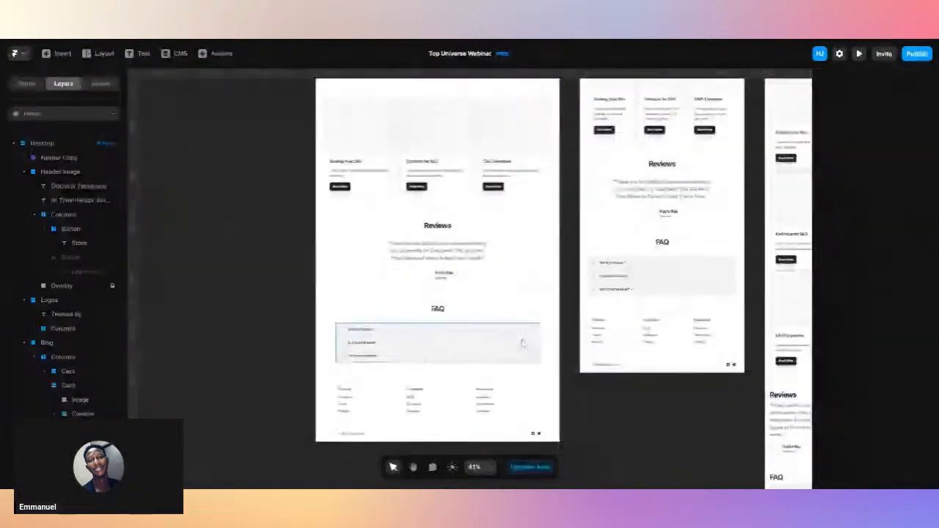
{"action": "scroll", "coordinate": [523, 342], "scroll_direction": "up", "scroll_amount": 3}
{"action": "scroll", "coordinate": [521, 342], "scroll_direction": "up", "scroll_amount": 5}
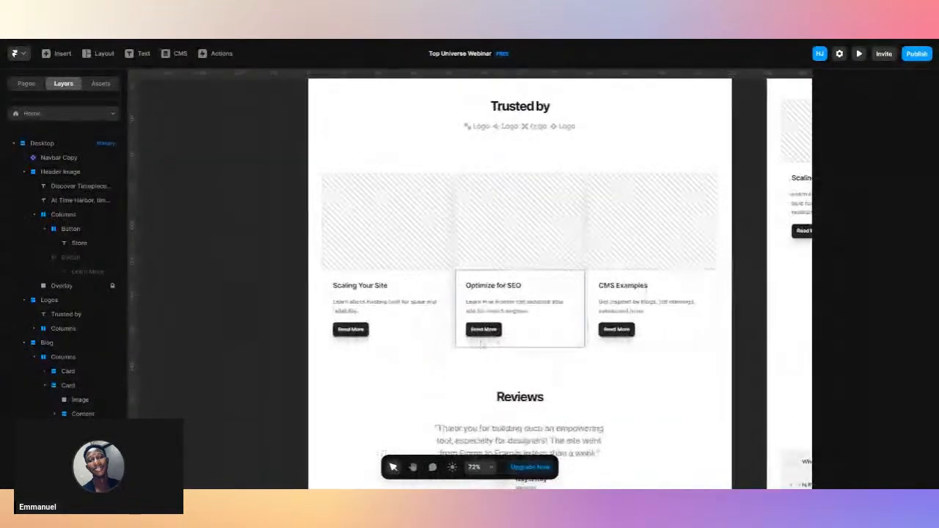
{"action": "left_click", "coordinate": [455, 348]}
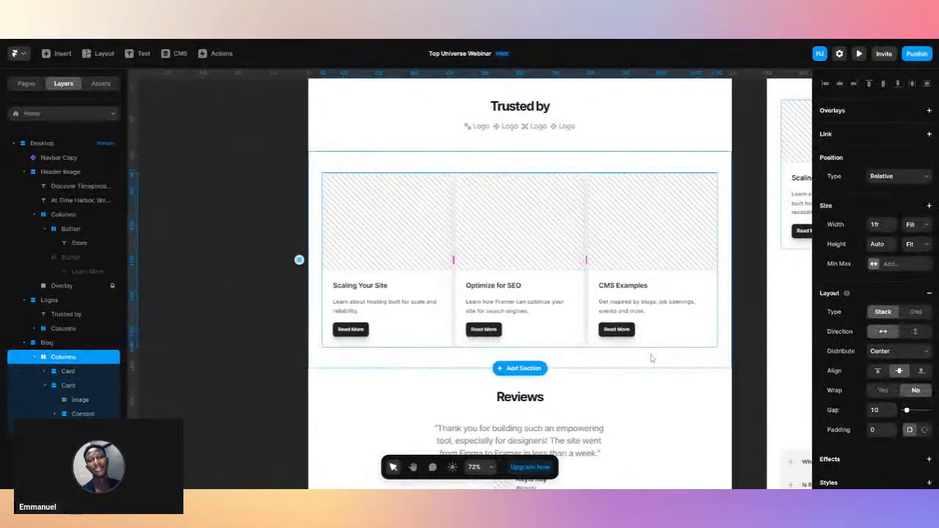
{"action": "left_click", "coordinate": [878, 410]}
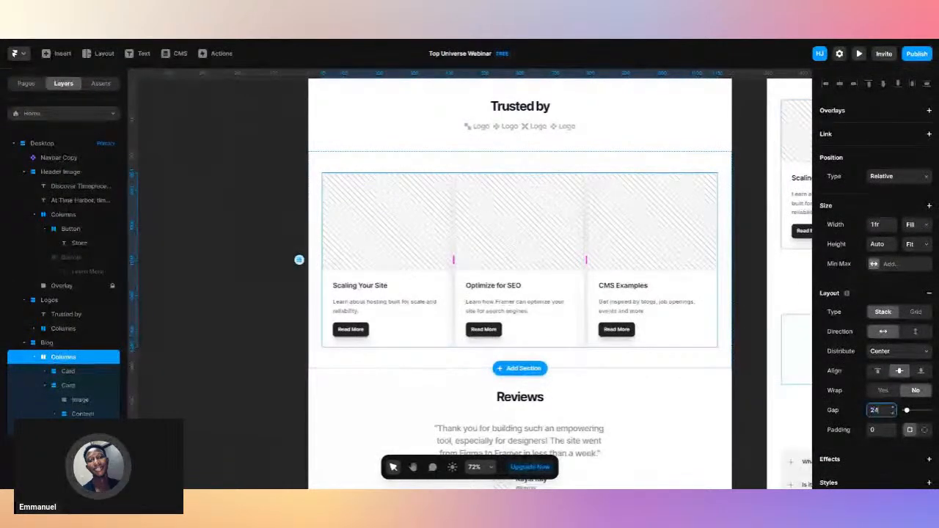
{"action": "type", "text": "24"}
{"action": "key", "text": "Return"}
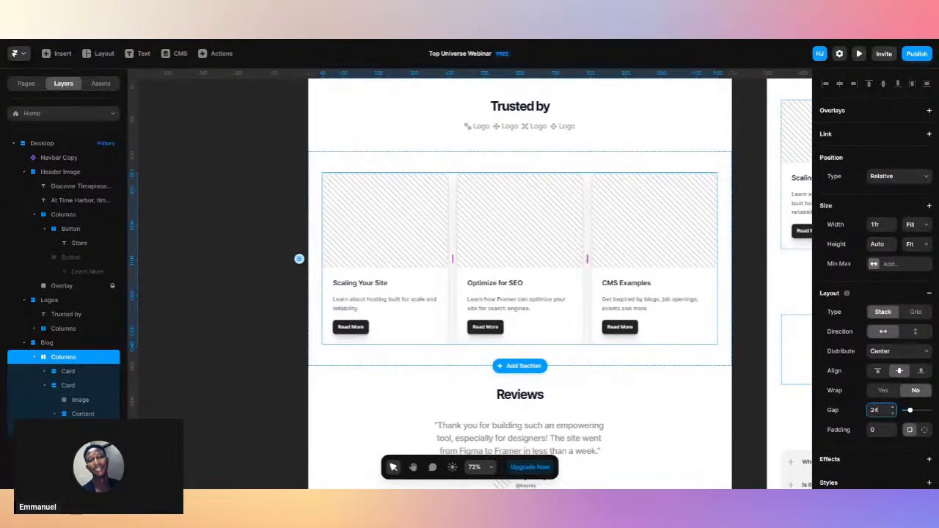
Give the Desktop blog Columns stack individual padding of 12 at the top and 12 at the bottom.
{"action": "left_click", "coordinate": [923, 430]}
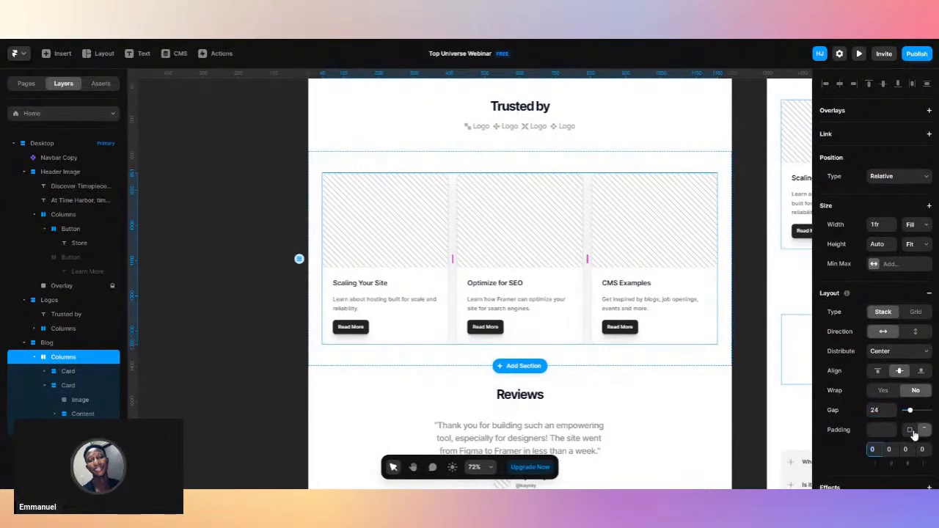
{"action": "type", "text": "12"}
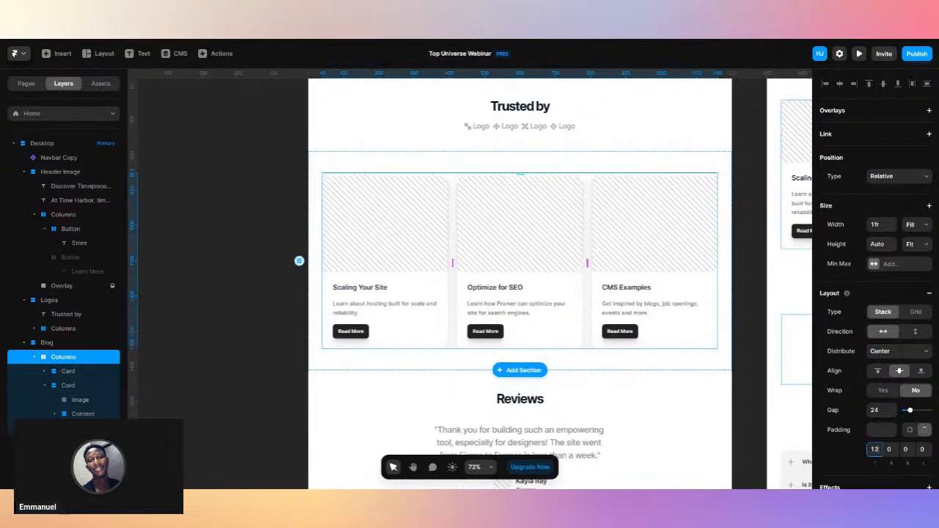
{"action": "left_click", "coordinate": [907, 449]}
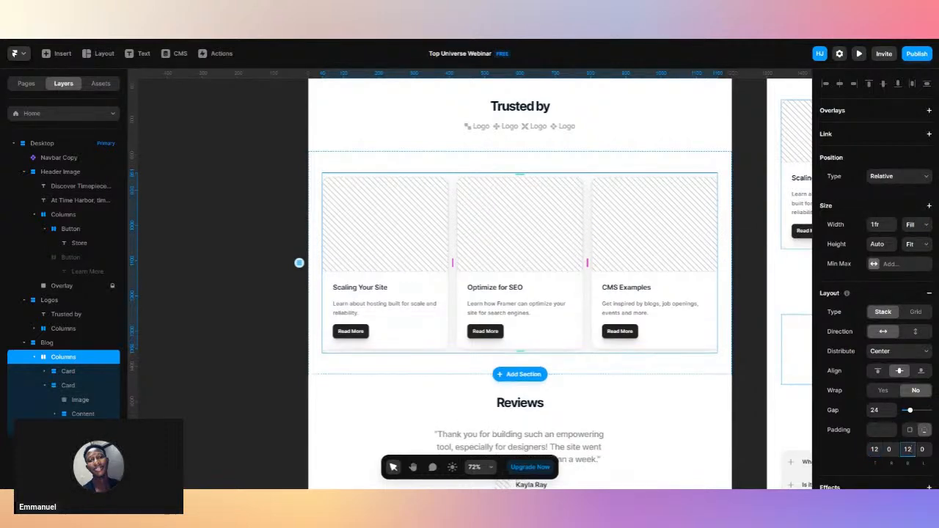
{"action": "left_click", "coordinate": [755, 442]}
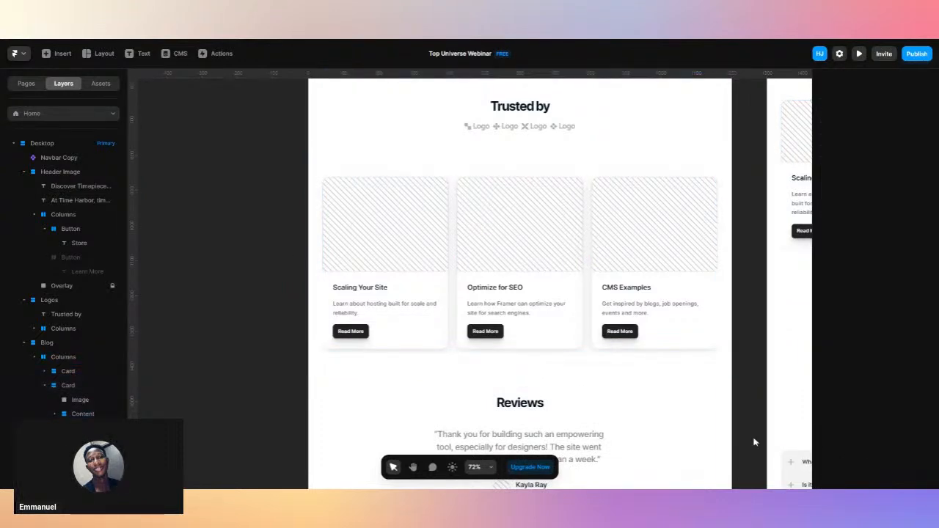
Set the gap of the blog Columns stack in the Tablet breakpoint to 24.
{"action": "scroll", "coordinate": [755, 442], "scroll_direction": "right", "scroll_amount": 5}
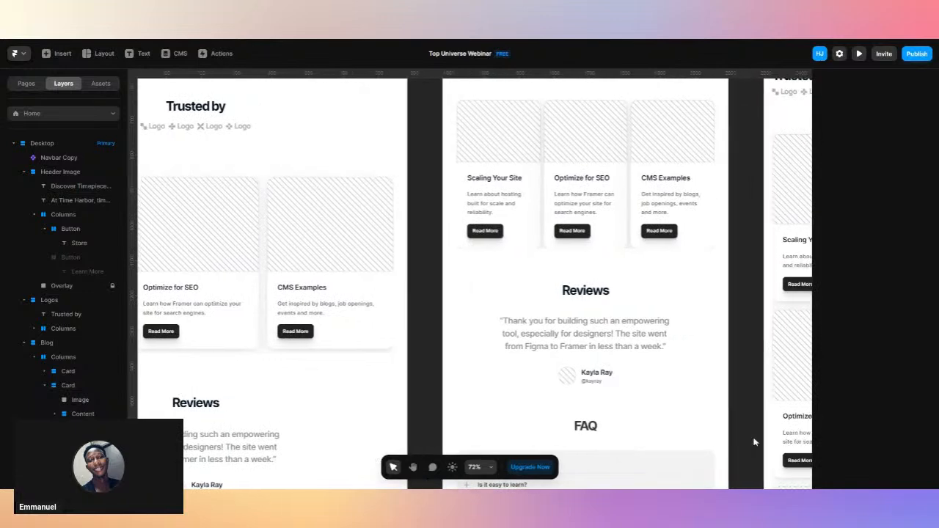
{"action": "scroll", "coordinate": [755, 443], "scroll_direction": "right", "scroll_amount": 3}
{"action": "scroll", "coordinate": [755, 443], "scroll_direction": "left", "scroll_amount": 4}
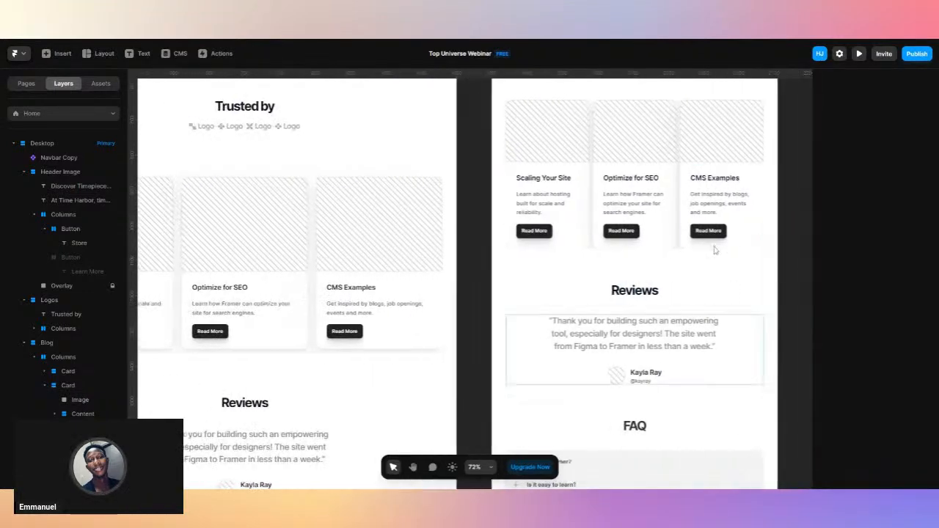
{"action": "left_click", "coordinate": [593, 240]}
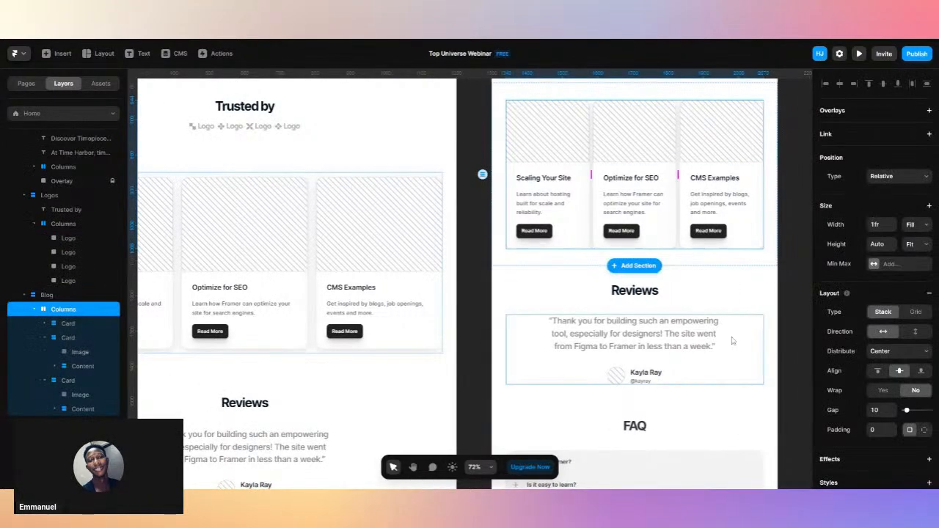
{"action": "left_click", "coordinate": [877, 410]}
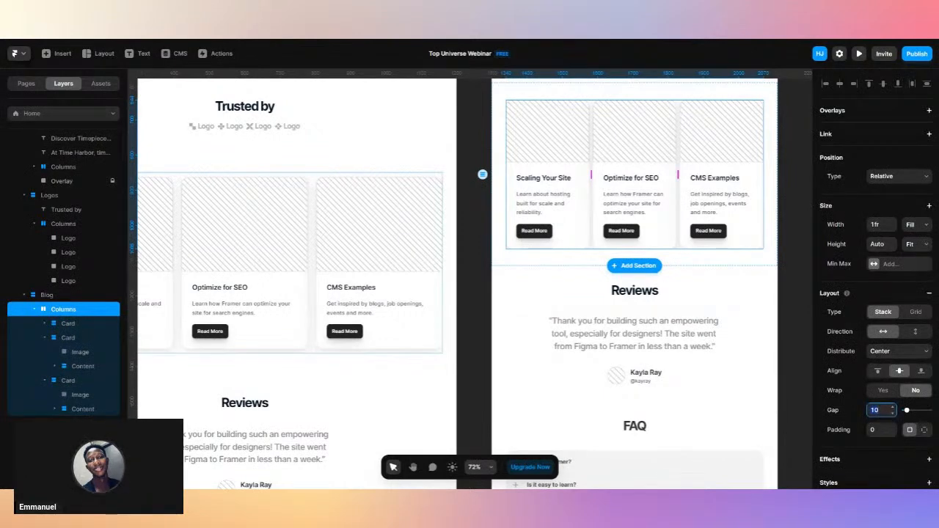
{"action": "type", "text": "24"}
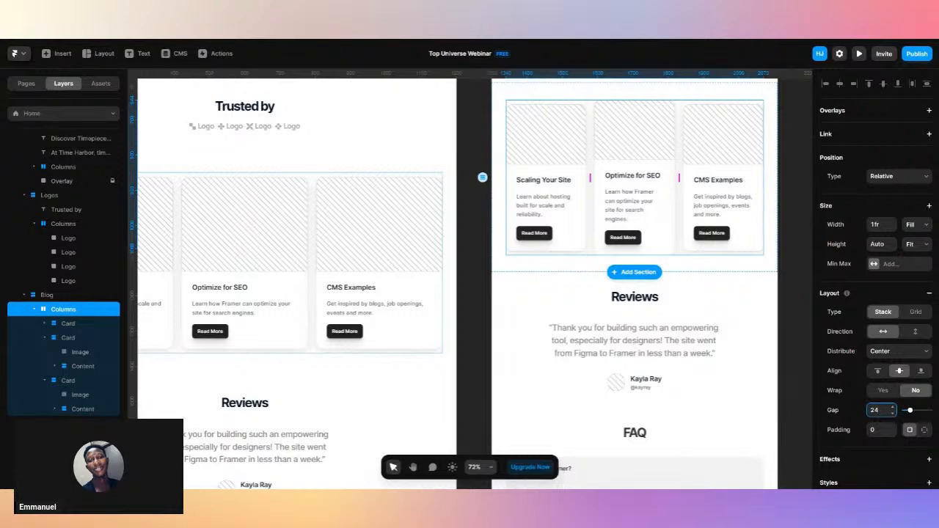
Give the Tablet blog Columns stack individual padding of 12 at the top and 12 at the bottom.
{"action": "left_click", "coordinate": [923, 432]}
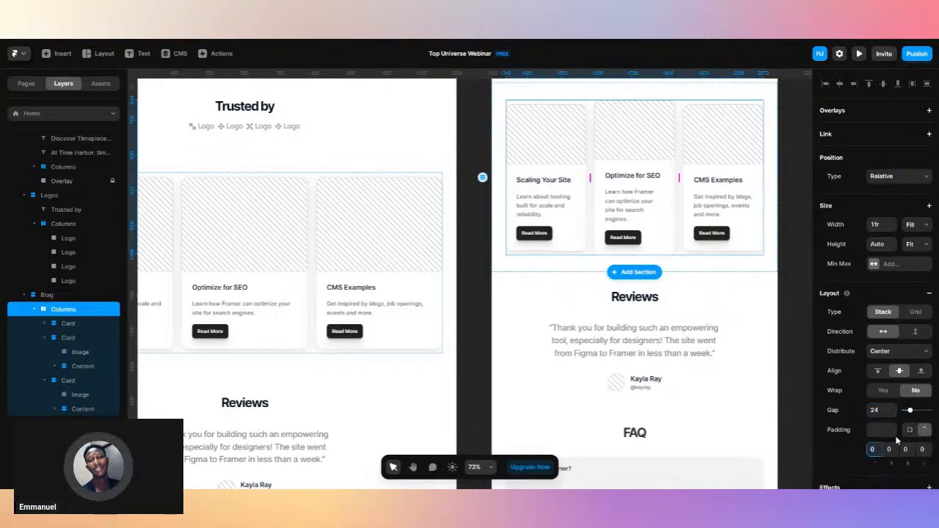
{"action": "type", "text": "12"}
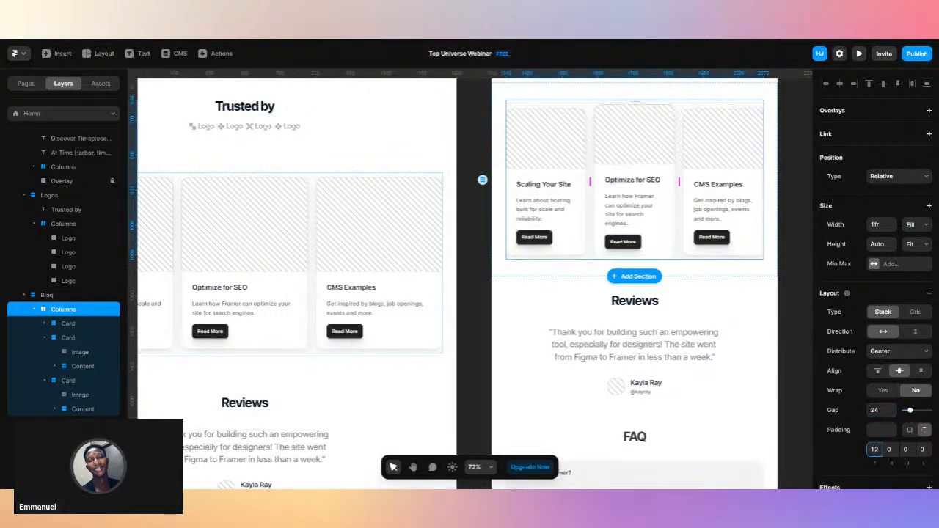
{"action": "key", "text": "Tab"}
{"action": "key", "text": "Tab"}
{"action": "type", "text": "12"}
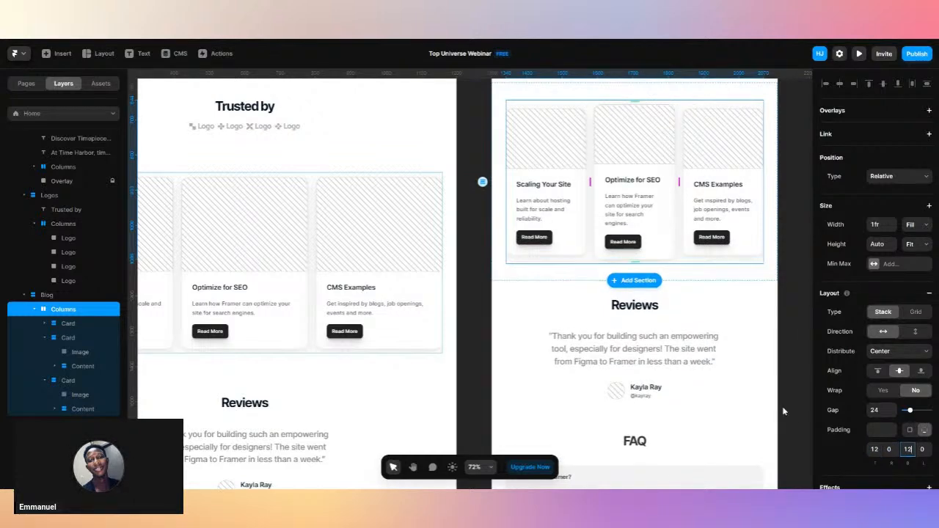
Inspect the content and image settings of the Tablet breakpoint's first blog card and look over all three breakpoints.
{"action": "left_click", "coordinate": [580, 249]}
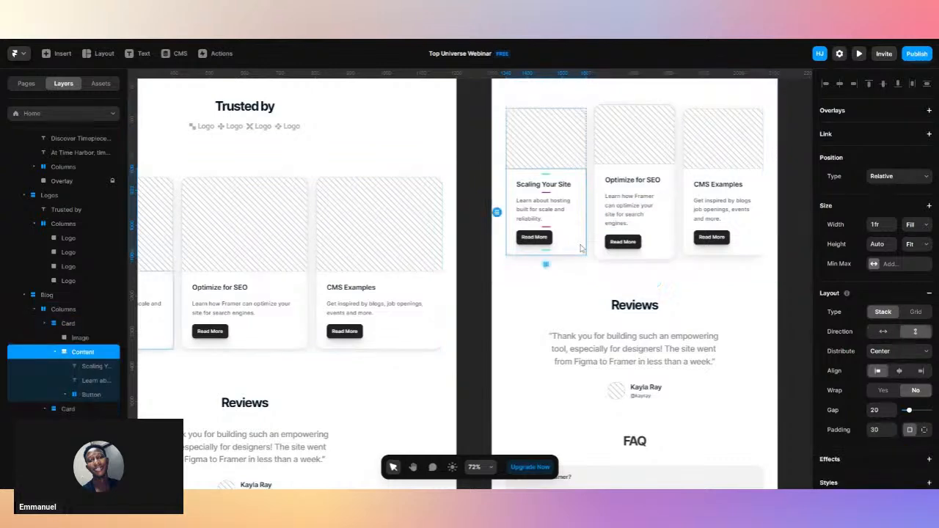
{"action": "left_click", "coordinate": [585, 169]}
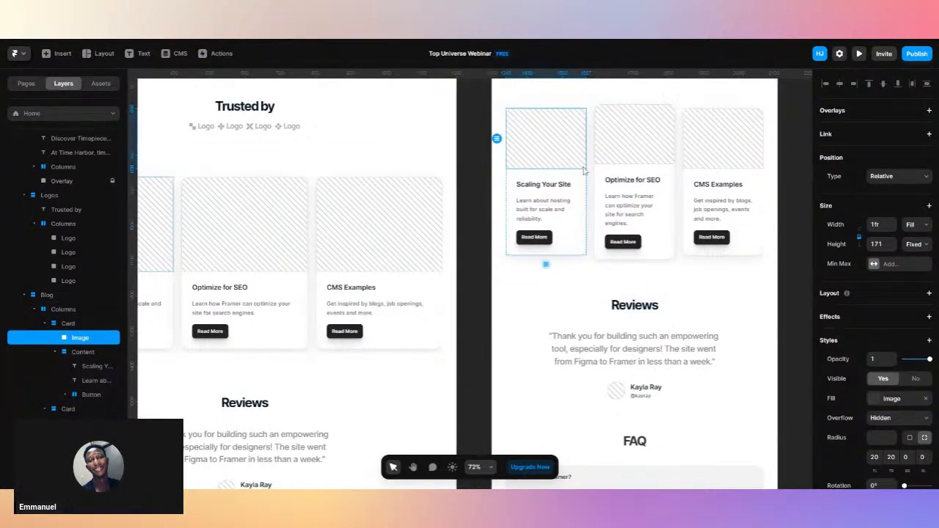
{"action": "left_click", "coordinate": [486, 236]}
{"action": "scroll", "coordinate": [484, 233], "scroll_direction": "down", "scroll_amount": 3}
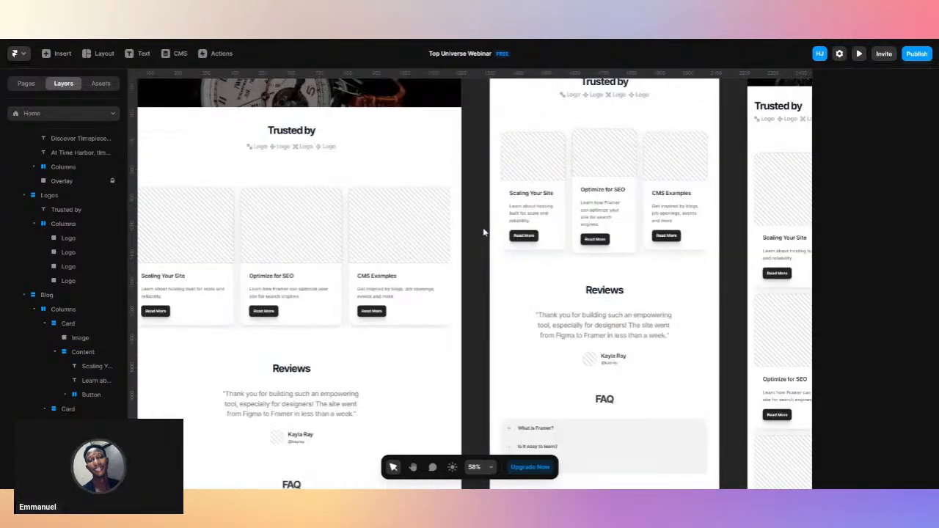
{"action": "scroll", "coordinate": [484, 232], "scroll_direction": "down", "scroll_amount": 5}
{"action": "scroll", "coordinate": [483, 232], "scroll_direction": "down", "scroll_amount": 3}
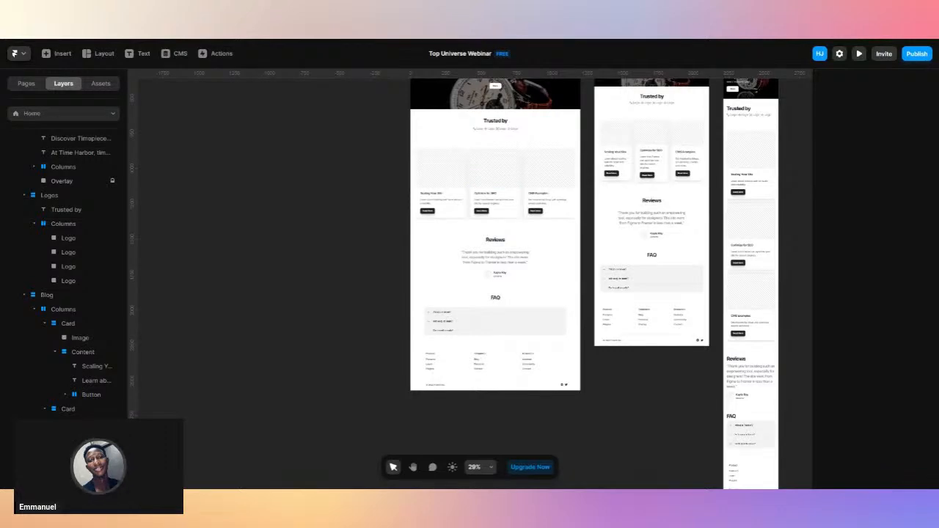
Fill the first Desktop blog card's image with an Unsplash photo from a "Watches" search, showing a dark-dial watch on a brown leather strap.
{"action": "left_click", "coordinate": [433, 162]}
{"action": "scroll", "coordinate": [433, 162], "scroll_direction": "up", "scroll_amount": 5}
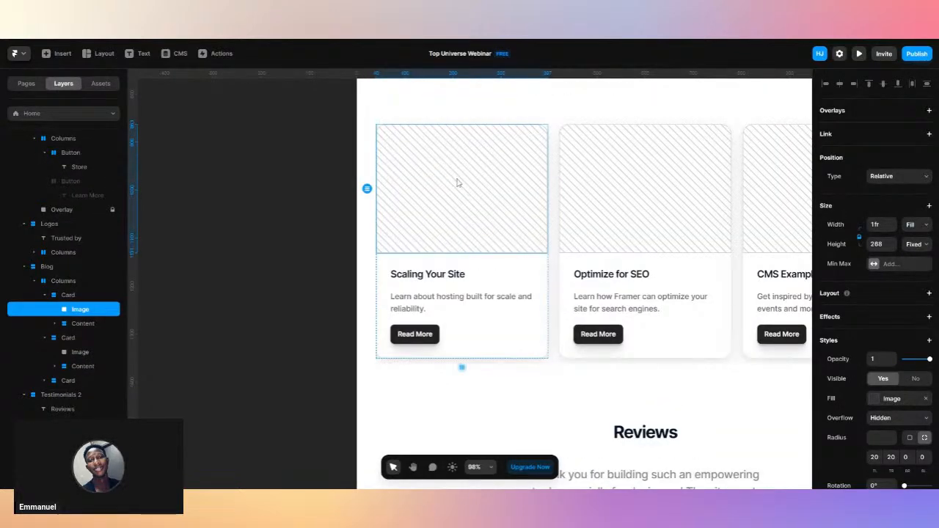
{"action": "left_click", "coordinate": [874, 400]}
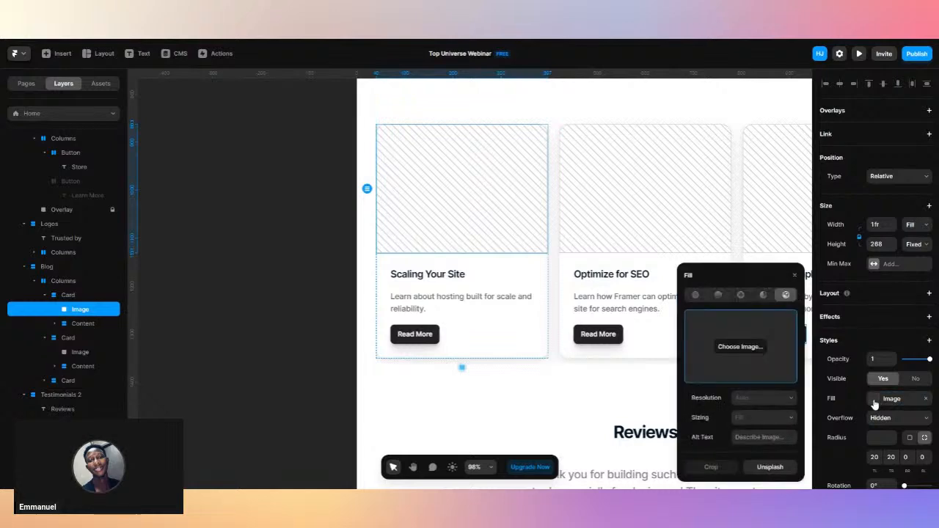
{"action": "left_click", "coordinate": [774, 470]}
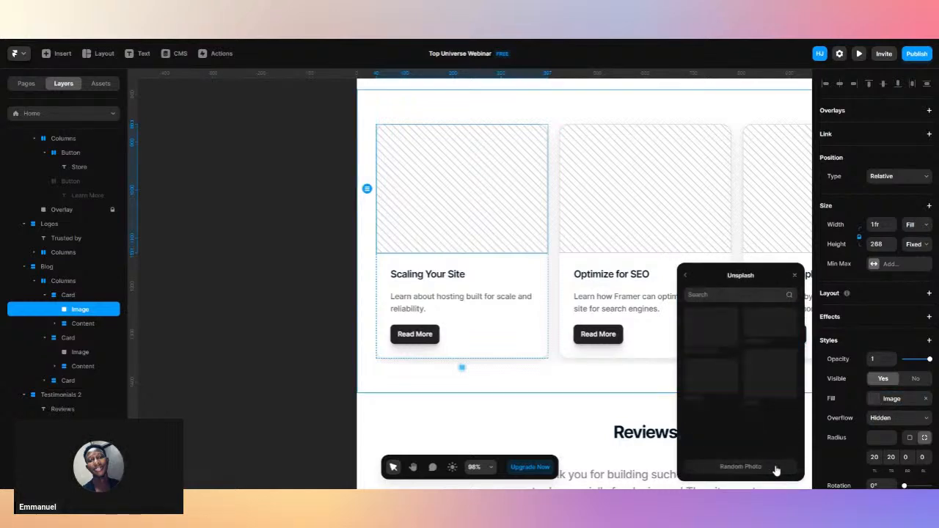
{"action": "type", "text": "Watches"}
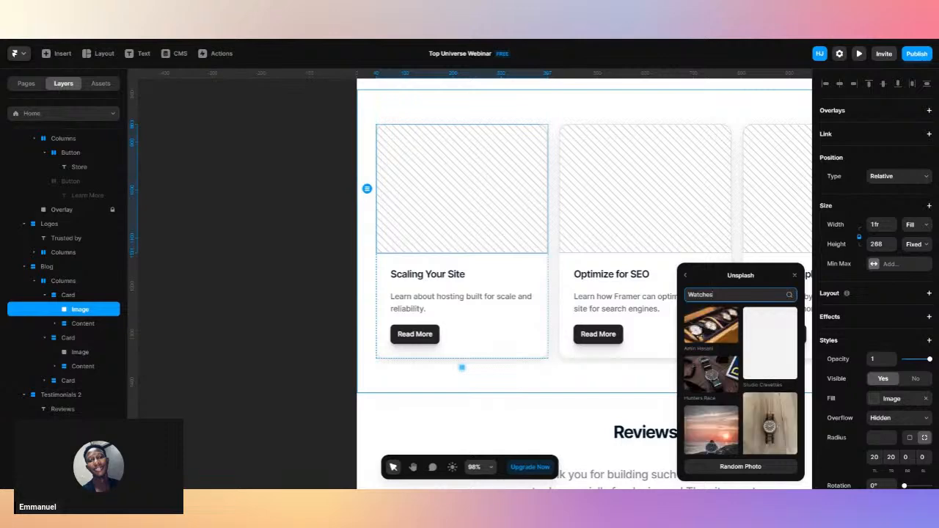
{"action": "scroll", "coordinate": [722, 381], "scroll_direction": "down", "scroll_amount": 5}
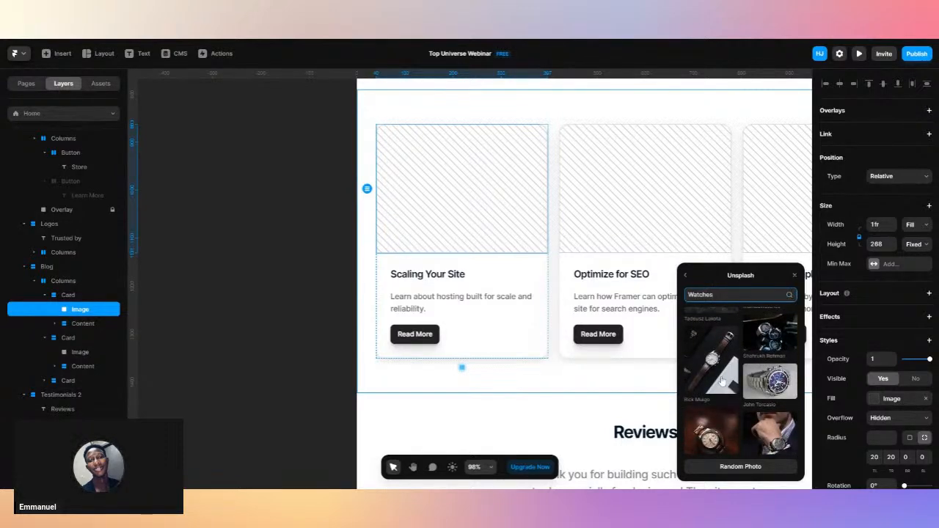
{"action": "scroll", "coordinate": [722, 381], "scroll_direction": "down", "scroll_amount": 5}
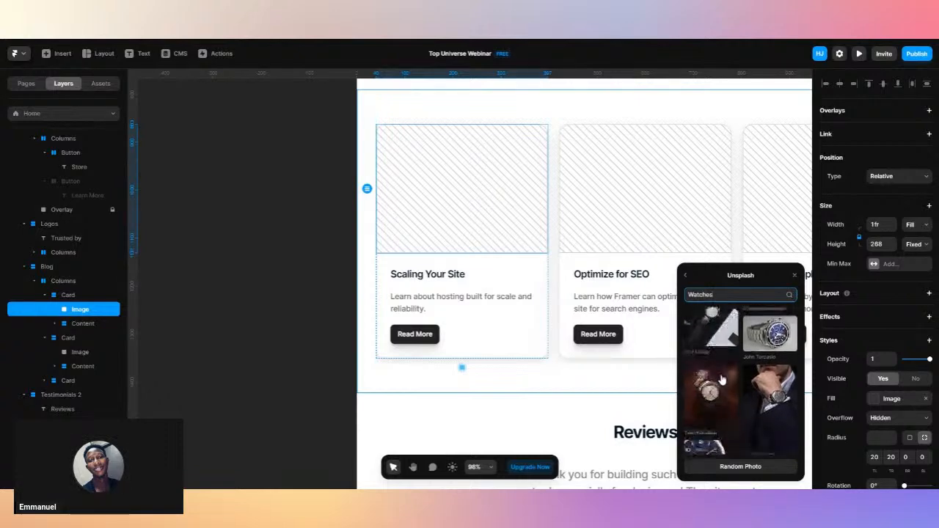
{"action": "scroll", "coordinate": [722, 381], "scroll_direction": "down", "scroll_amount": 5}
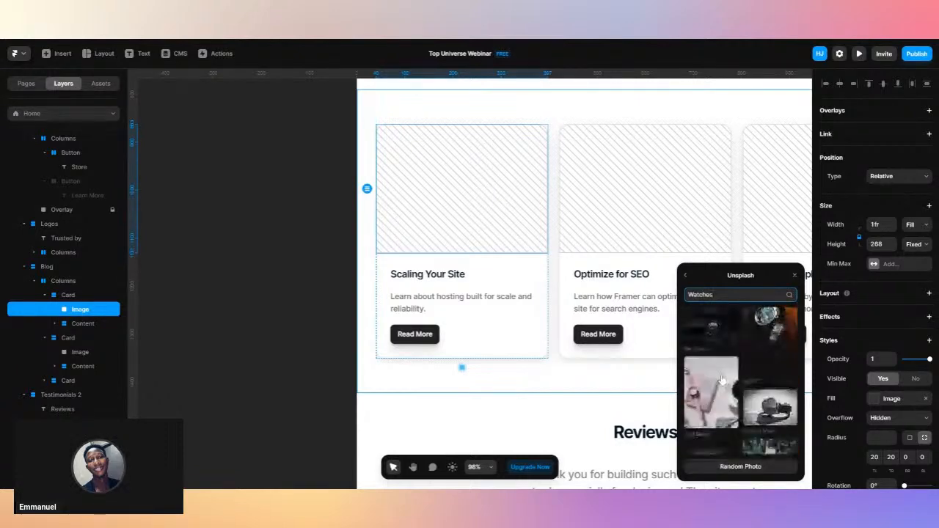
{"action": "left_click", "coordinate": [771, 337]}
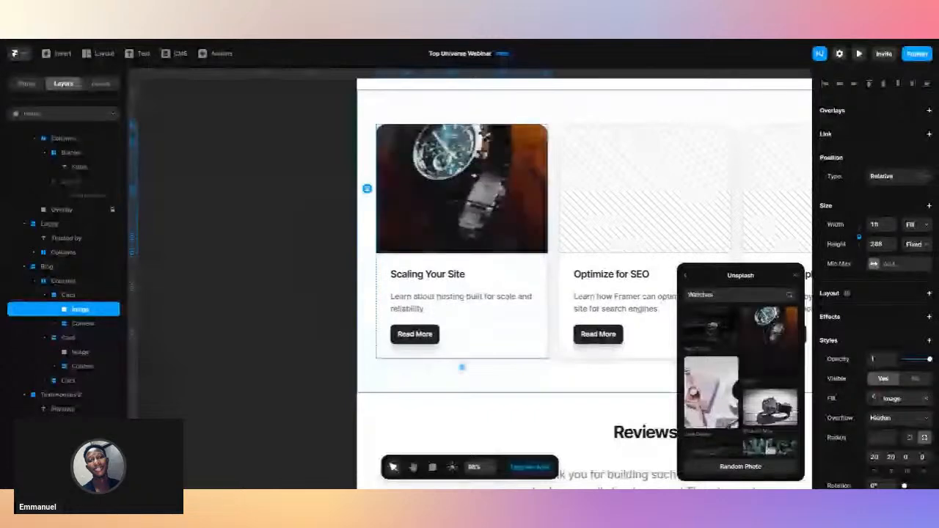
{"action": "left_click", "coordinate": [756, 407]}
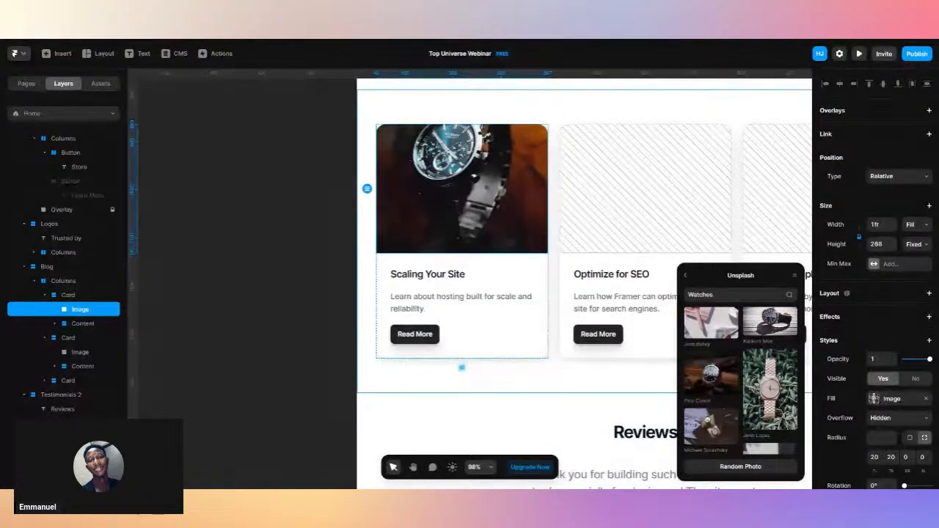
{"action": "left_click", "coordinate": [726, 372]}
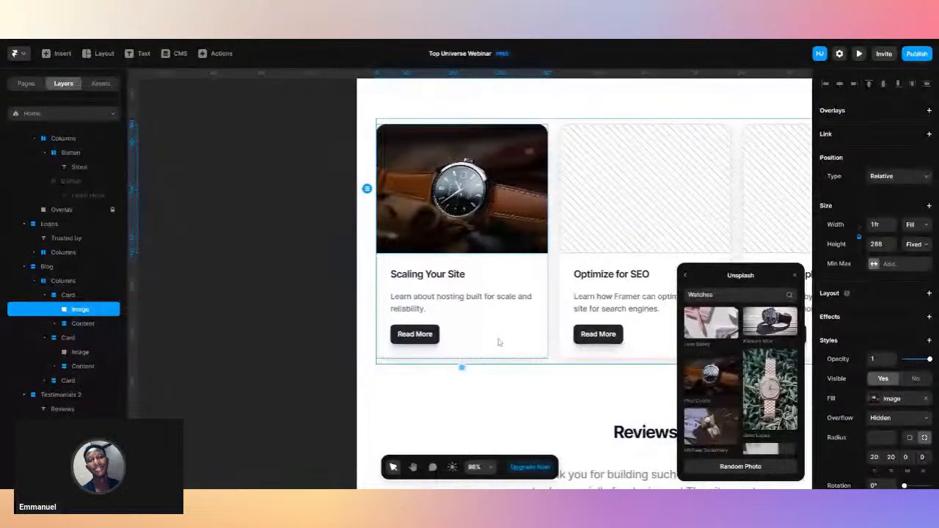
Change the first blog card's title text to "Analog".
{"action": "left_click", "coordinate": [428, 274]}
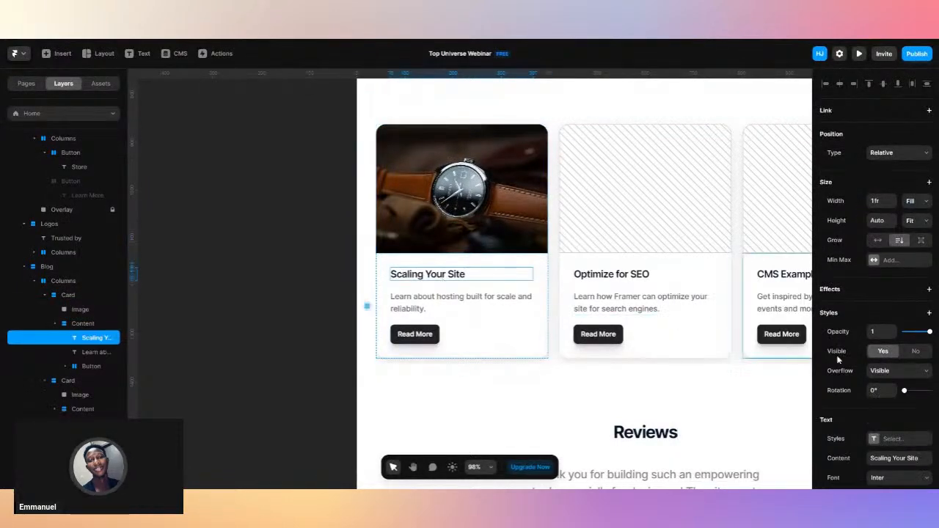
{"action": "left_click", "coordinate": [900, 458]}
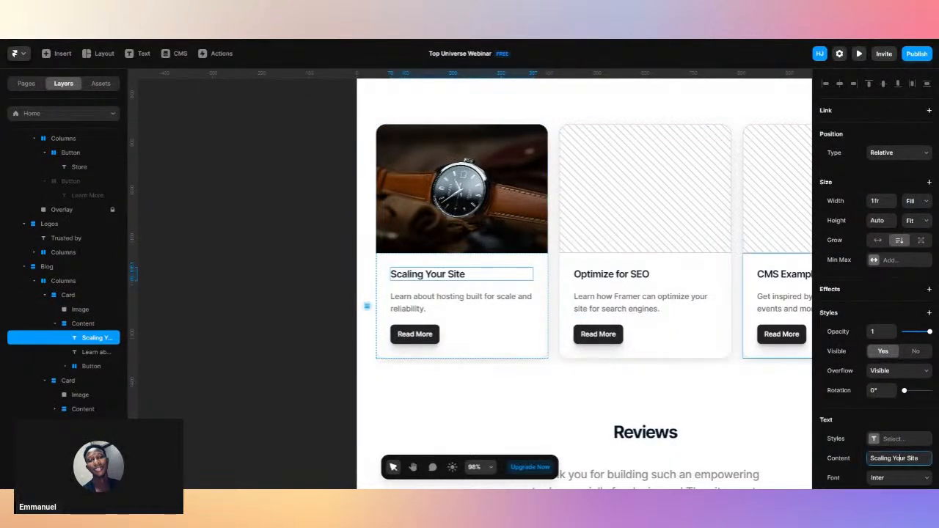
{"action": "key", "text": "ctrl+a"}
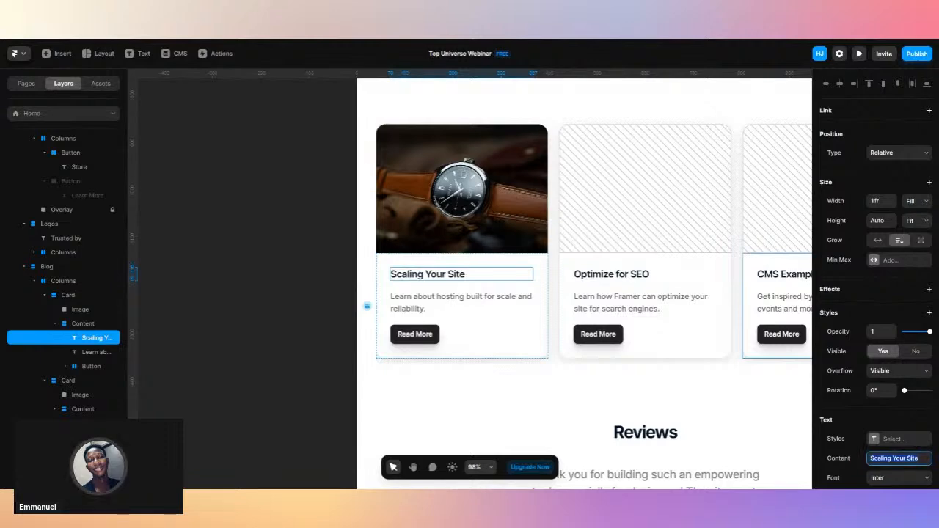
{"action": "type", "text": "Analog"}
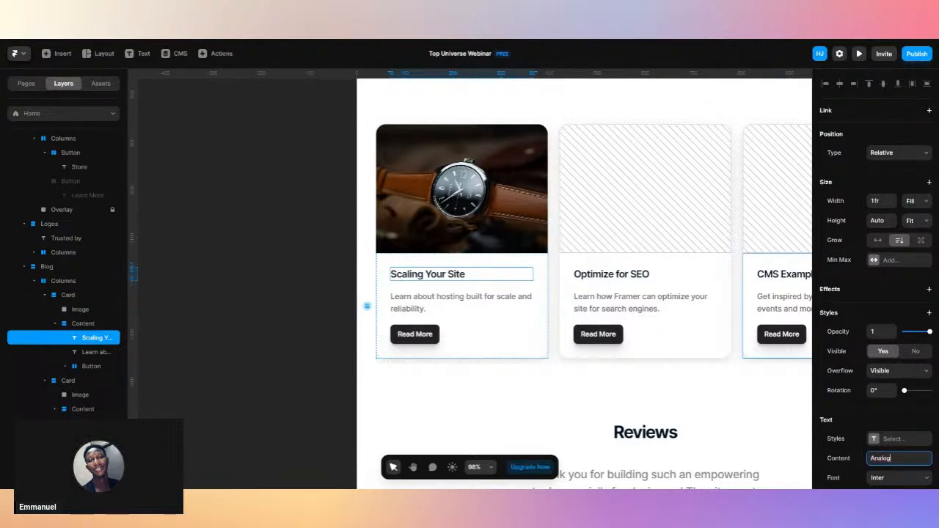
{"action": "key", "text": "Return"}
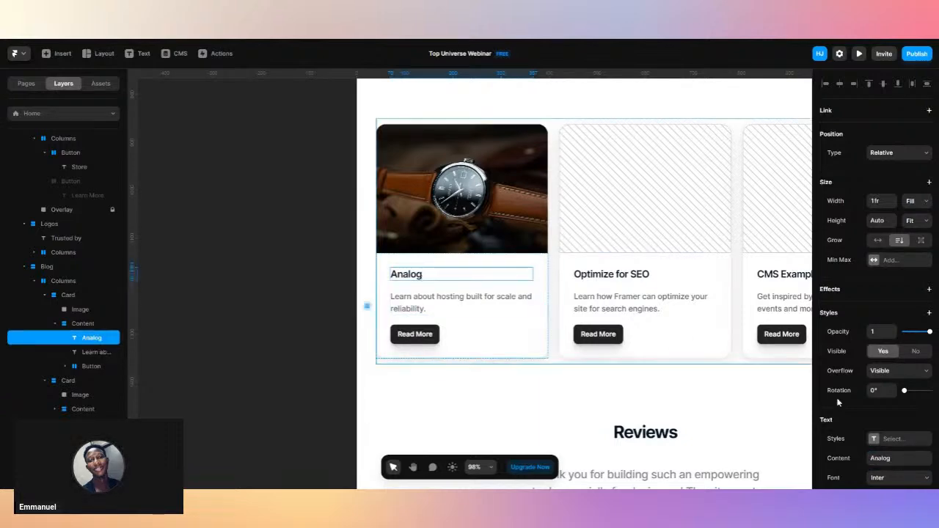
Set the first blog card's title text to "Product Name".
{"action": "left_click", "coordinate": [898, 458]}
{"action": "type", "text": "Pr"}
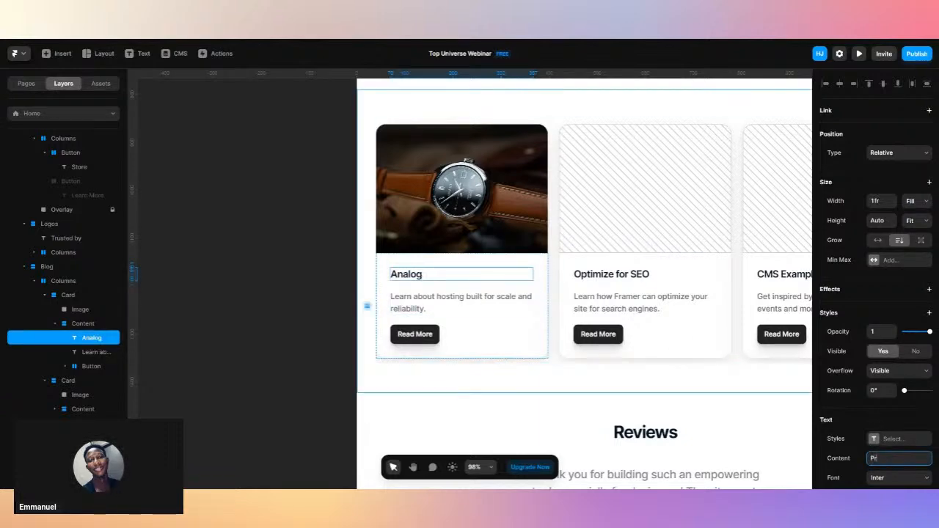
{"action": "type", "text": "oduct Name"}
{"action": "key", "text": "Return"}
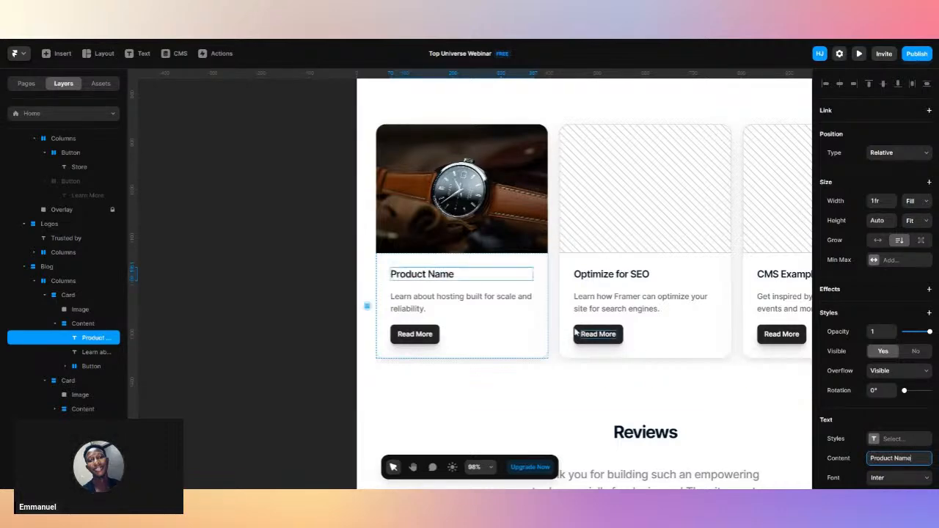
Replace the first blog card's body text with "Short Description".
{"action": "left_click", "coordinate": [503, 306]}
{"action": "left_click", "coordinate": [899, 458]}
{"action": "type", "text": "Shor"}
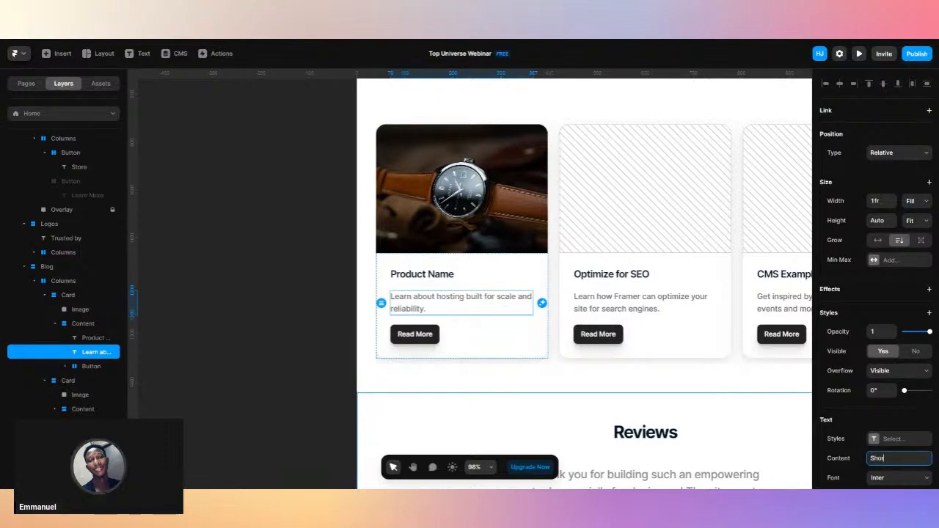
{"action": "type", "text": "t Descr"}
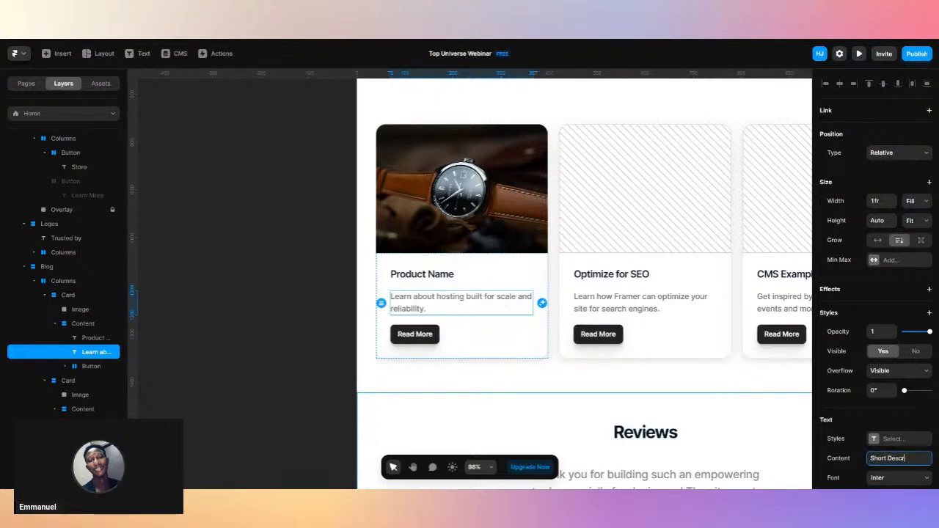
{"action": "key", "text": "Return"}
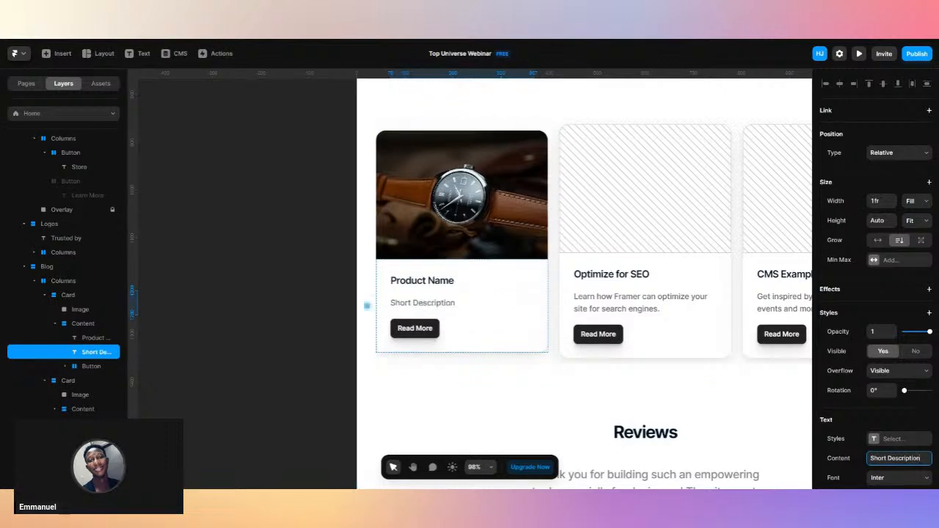
Duplicate the first card's description text and set the copy's content to "$25.00".
{"action": "left_click", "coordinate": [436, 331]}
{"action": "left_click", "coordinate": [444, 302]}
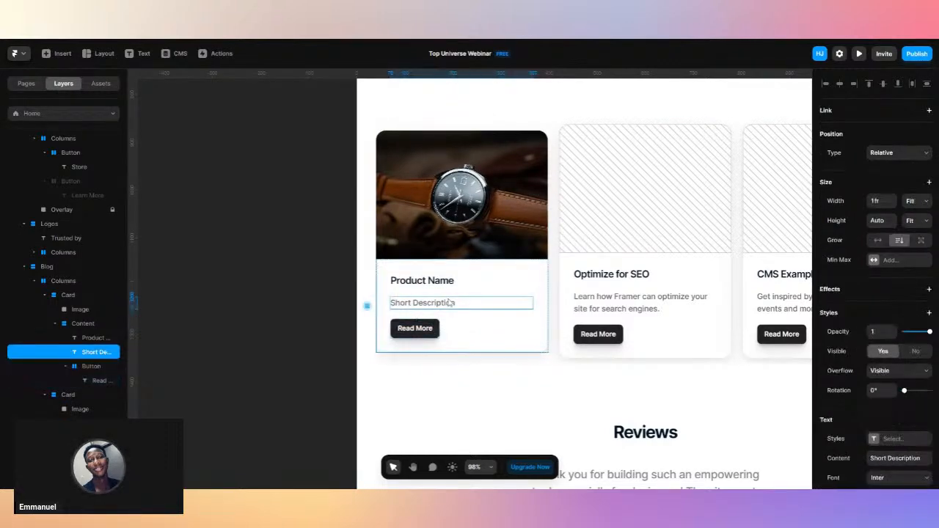
{"action": "key", "text": "ctrl+d"}
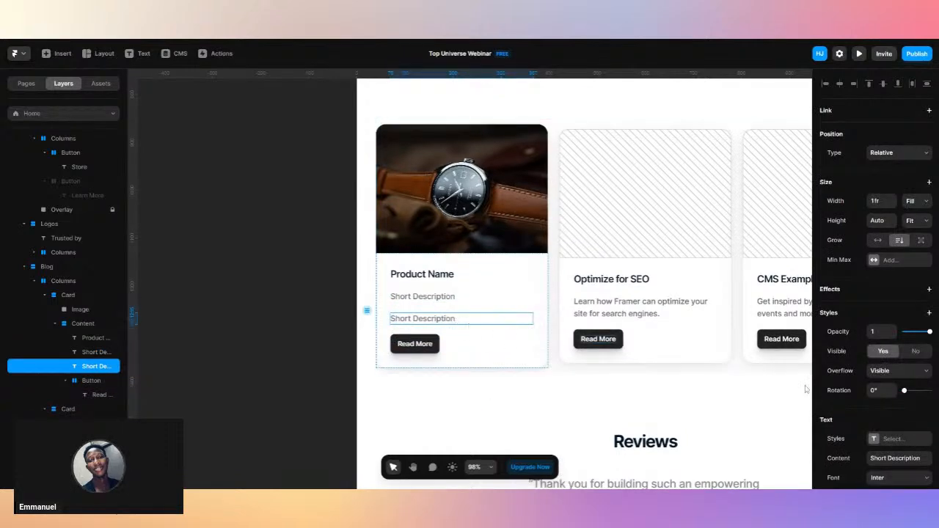
{"action": "left_click", "coordinate": [896, 457]}
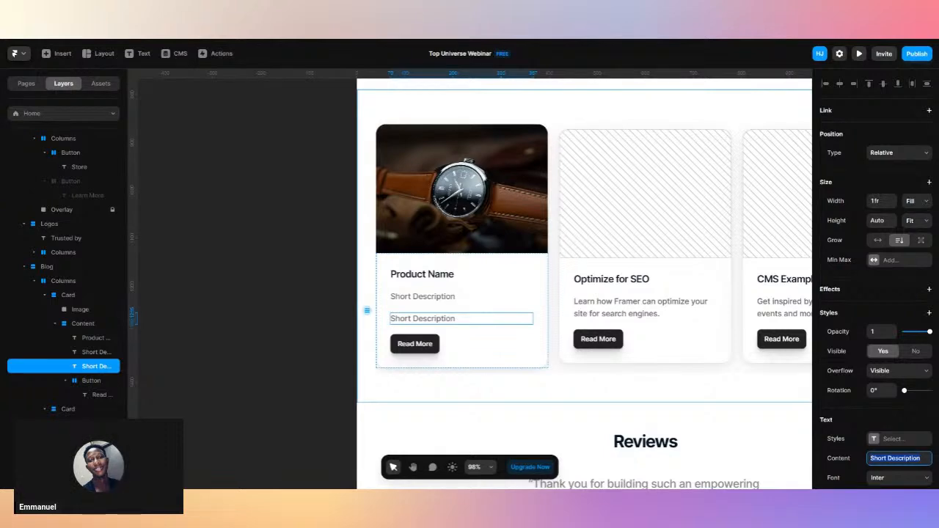
{"action": "type", "text": "S"}
{"action": "type", "text": "25"}
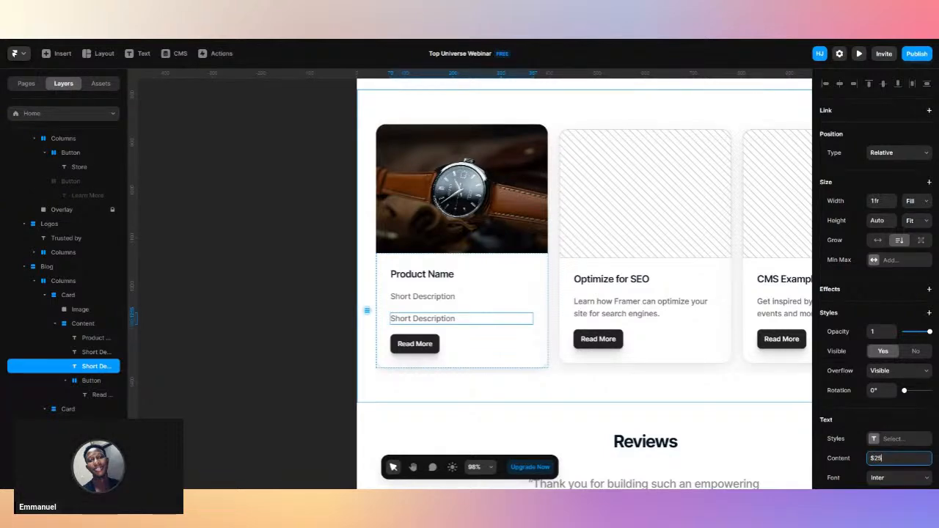
{"action": "type", "text": ".00"}
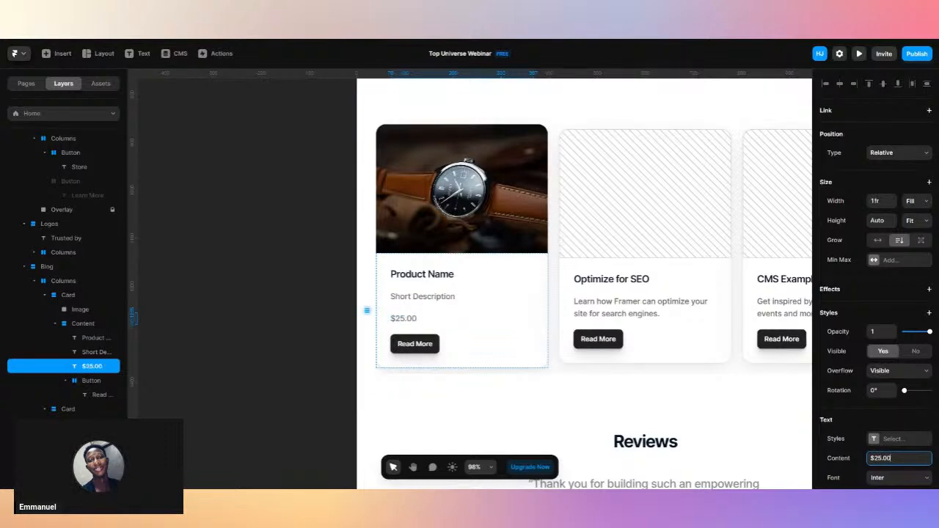
Change the label of the first card's Read More button to "Buy now".
{"action": "left_click", "coordinate": [433, 343]}
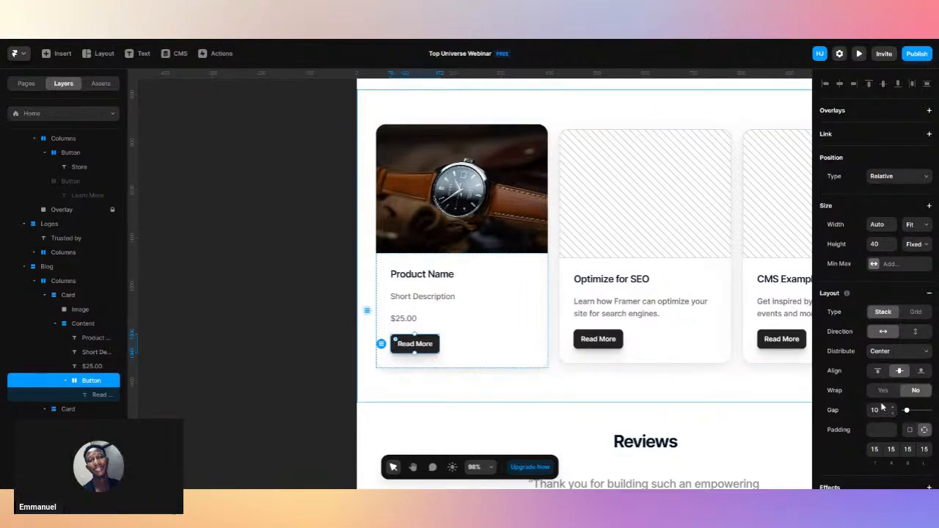
{"action": "scroll", "coordinate": [882, 408], "scroll_direction": "down", "scroll_amount": 2}
{"action": "scroll", "coordinate": [883, 408], "scroll_direction": "down", "scroll_amount": 3}
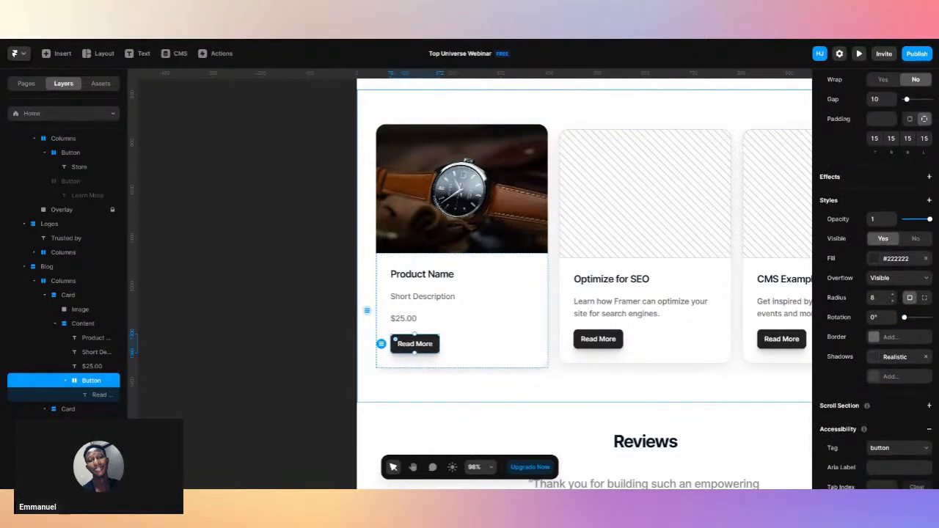
{"action": "left_click", "coordinate": [419, 347]}
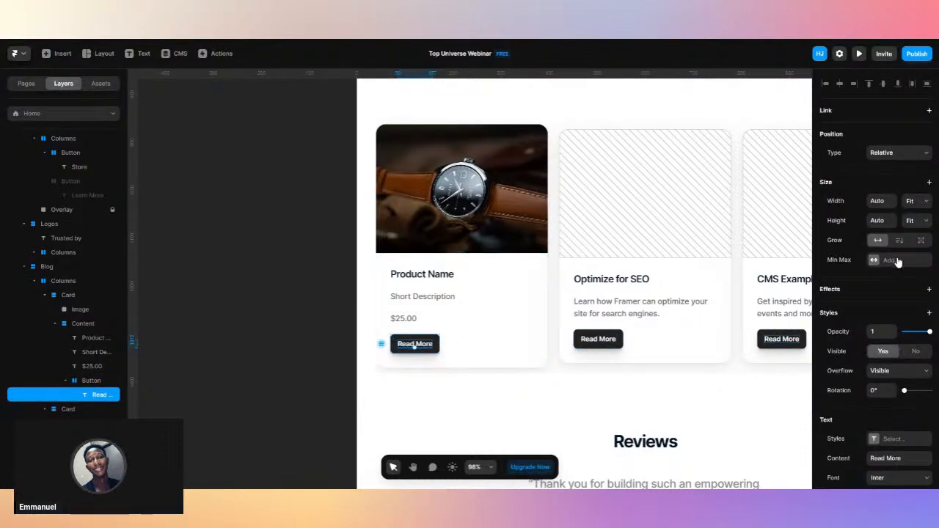
{"action": "scroll", "coordinate": [902, 406], "scroll_direction": "down", "scroll_amount": 2}
{"action": "left_click", "coordinate": [898, 303]}
{"action": "type", "text": "R"}
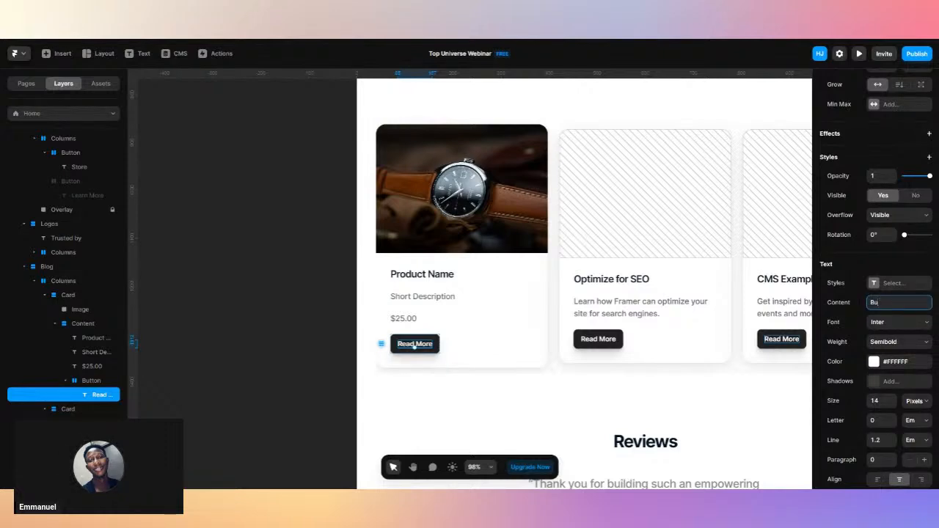
{"action": "key", "text": "BackSpace"}
{"action": "key", "text": "BackSpace"}
{"action": "type", "text": "Buy now"}
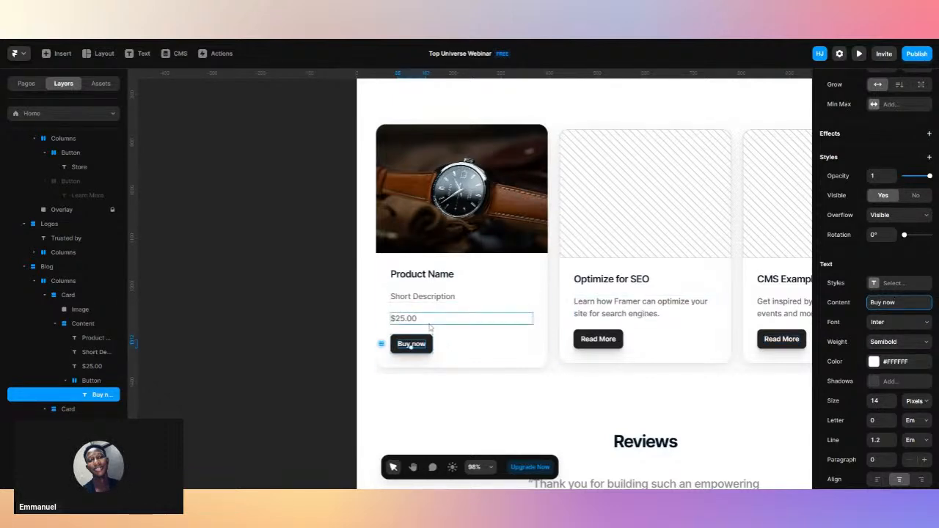
Give the first card's Buy now button individual padding of 8 at the top and bottom and 24 at the right and left.
{"action": "left_click", "coordinate": [434, 344]}
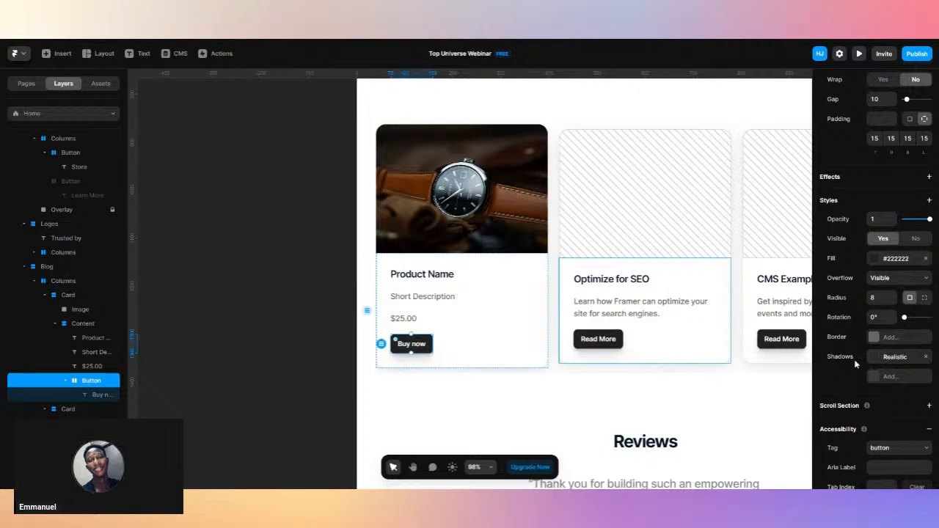
{"action": "scroll", "coordinate": [930, 394], "scroll_direction": "down", "scroll_amount": 2}
{"action": "scroll", "coordinate": [931, 393], "scroll_direction": "up", "scroll_amount": 6}
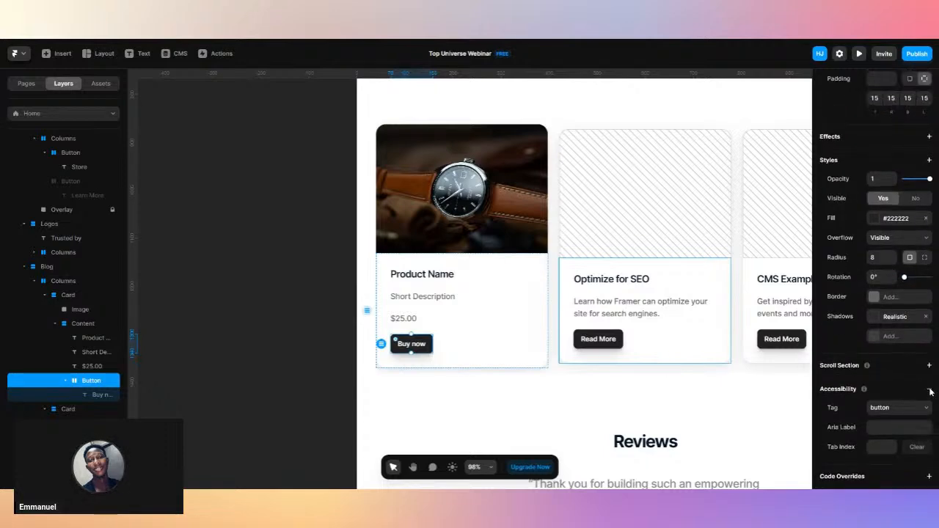
{"action": "left_click", "coordinate": [874, 279]}
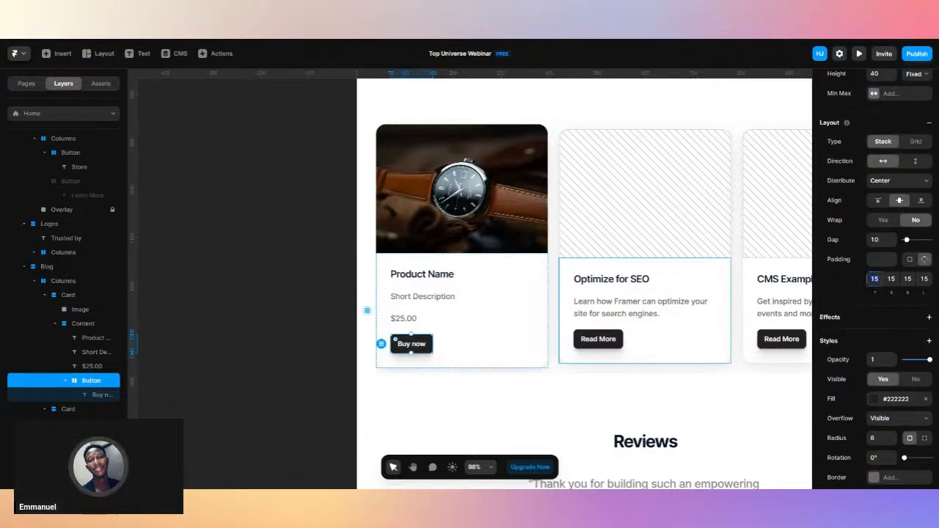
{"action": "type", "text": "8"}
{"action": "key", "text": "Tab"}
{"action": "type", "text": "24"}
{"action": "key", "text": "Tab"}
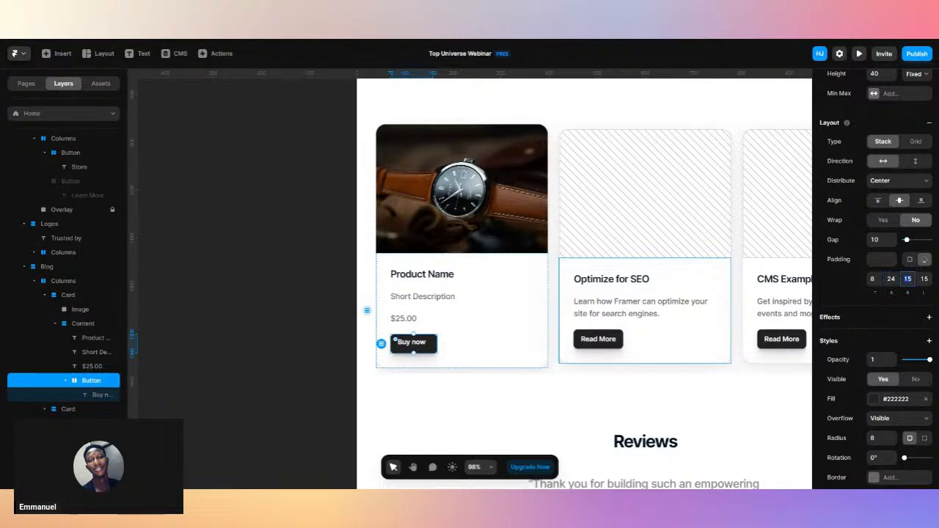
{"action": "type", "text": "8"}
{"action": "key", "text": "Tab"}
{"action": "type", "text": "24"}
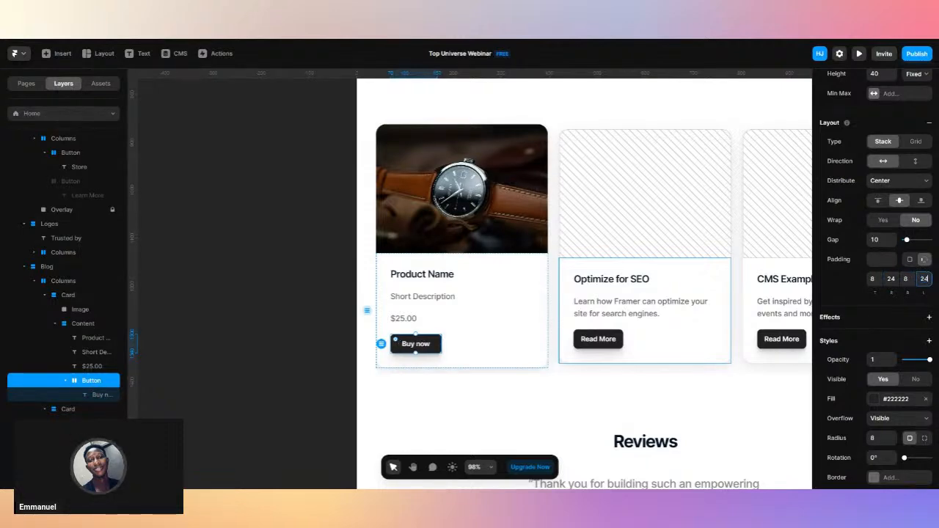
Set the gap of the first product card's Content stack to 12.
{"action": "left_click", "coordinate": [330, 367]}
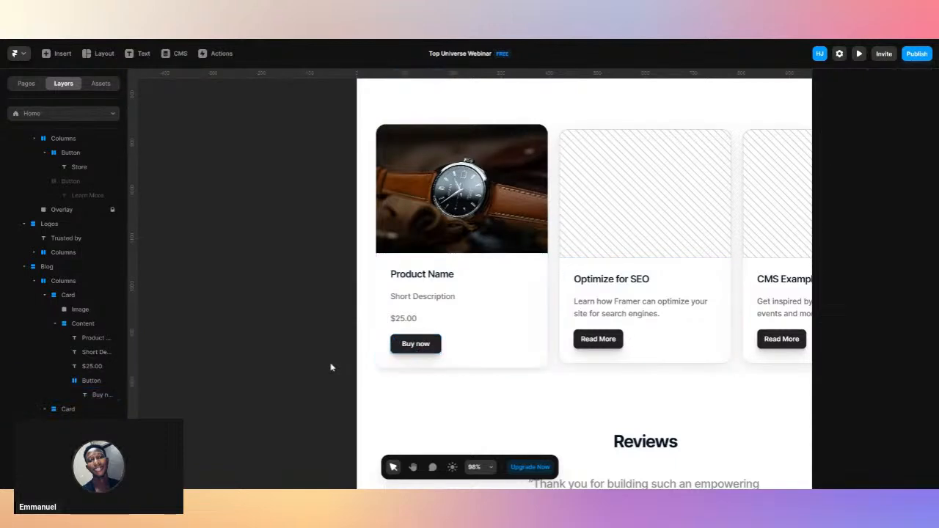
{"action": "scroll", "coordinate": [331, 367], "scroll_direction": "down", "scroll_amount": 2, "text": "ctrl"}
{"action": "scroll", "coordinate": [330, 367], "scroll_direction": "down", "scroll_amount": 1}
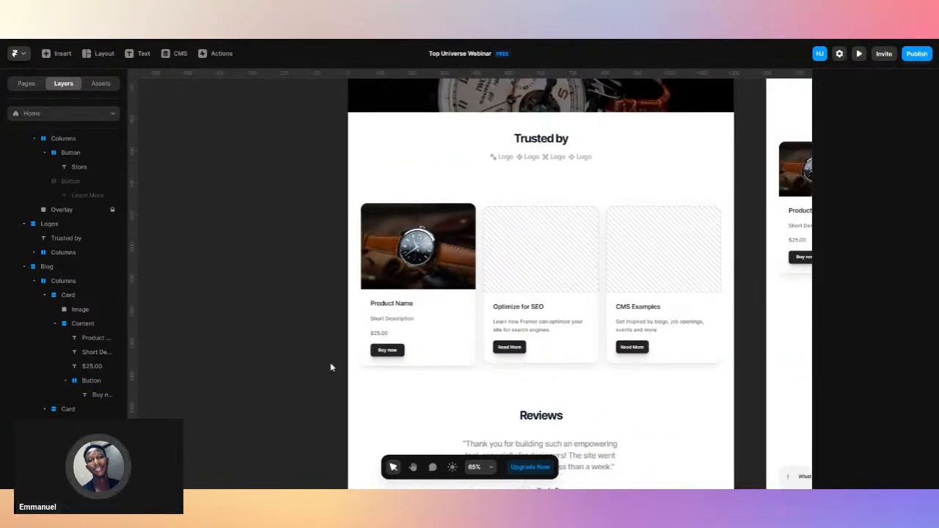
{"action": "scroll", "coordinate": [425, 353], "scroll_direction": "up", "scroll_amount": 4}
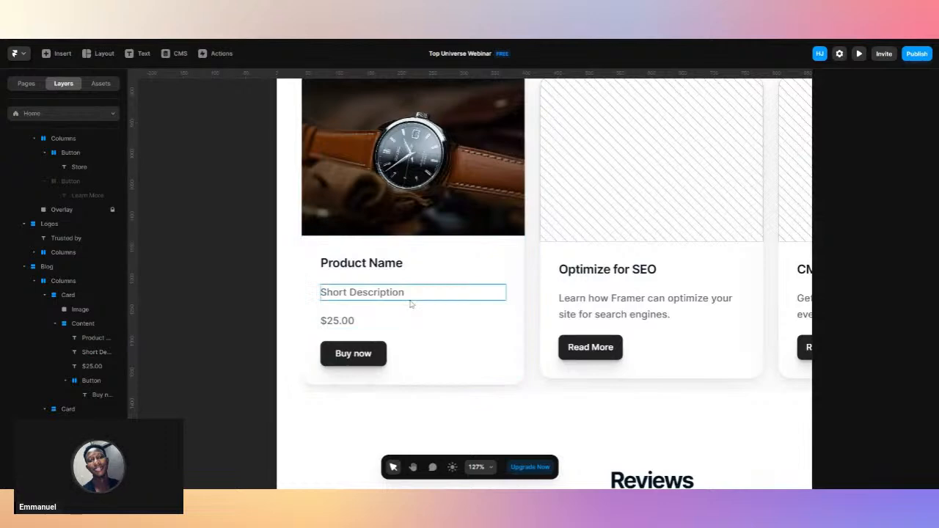
{"action": "left_click", "coordinate": [428, 328]}
{"action": "left_click", "coordinate": [488, 294]}
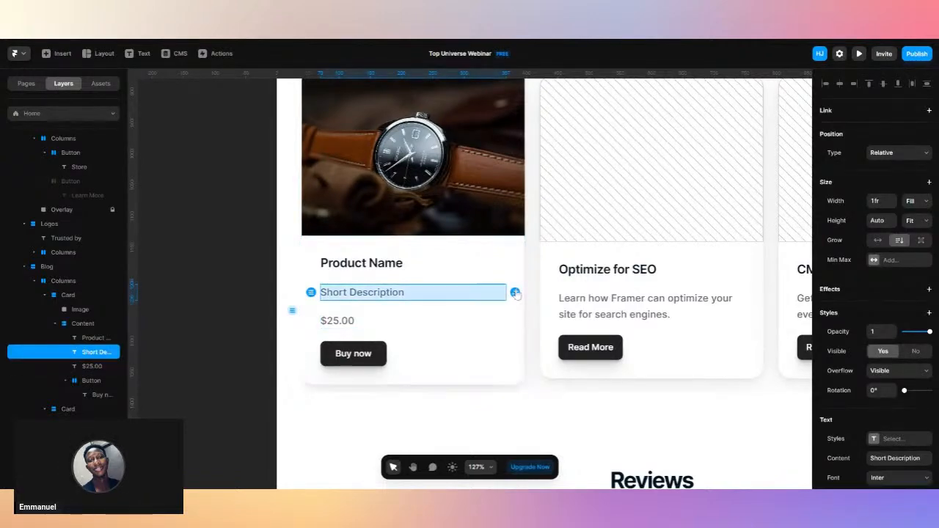
{"action": "left_click", "coordinate": [513, 309]}
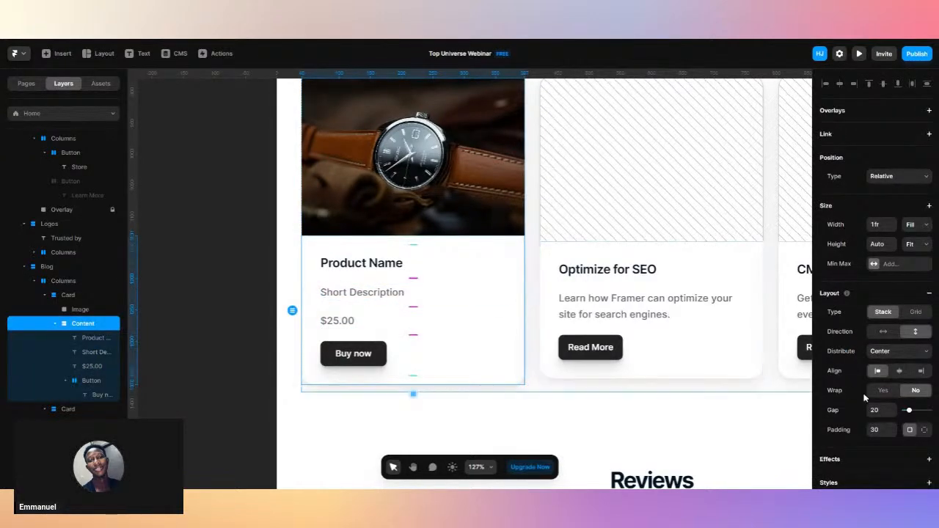
{"action": "left_click", "coordinate": [876, 410]}
{"action": "type", "text": "12"}
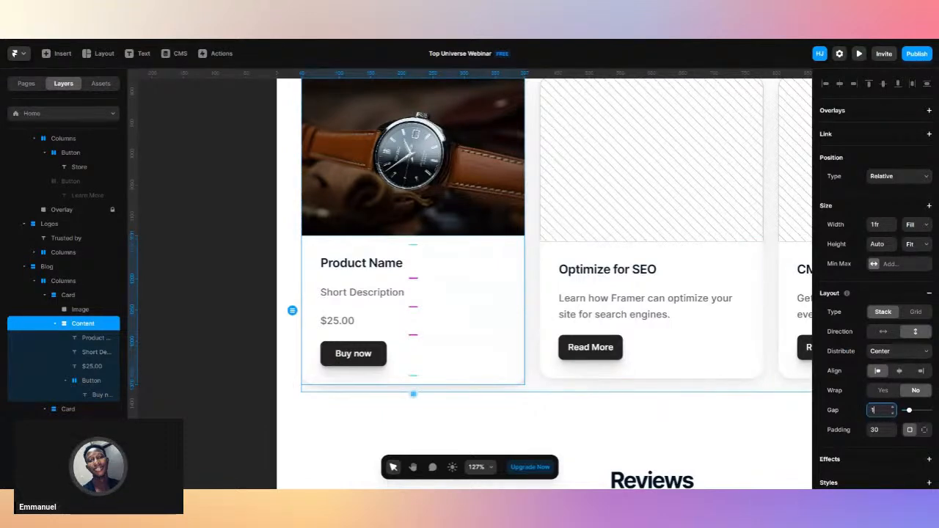
{"action": "key", "text": "Return"}
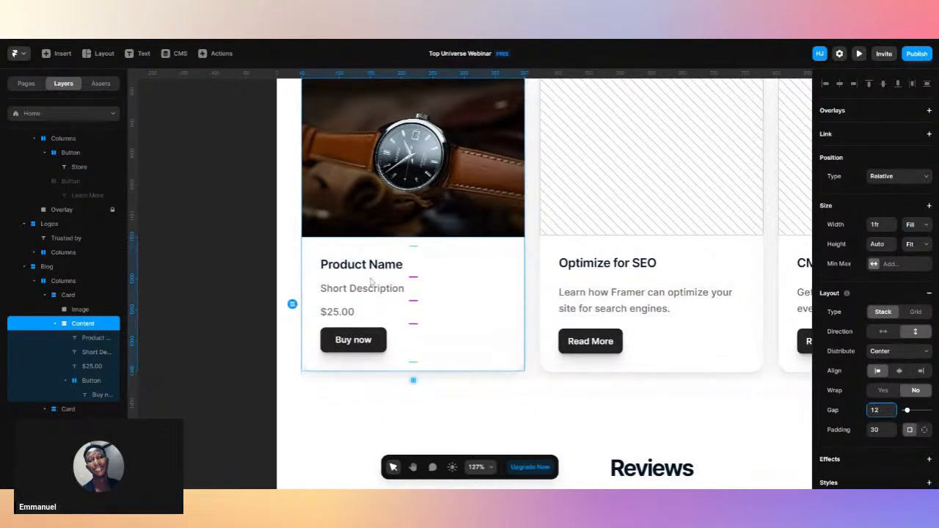
Wrap the first card's Product Name and Short Description texts together in a stack with a gap of 8.
{"action": "left_click", "coordinate": [365, 291]}
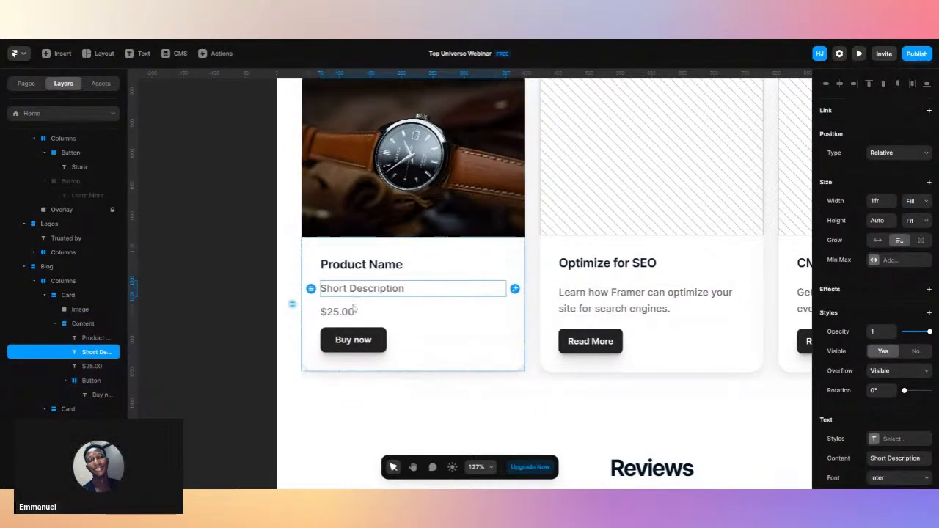
{"action": "left_click", "coordinate": [366, 269], "text": "shift"}
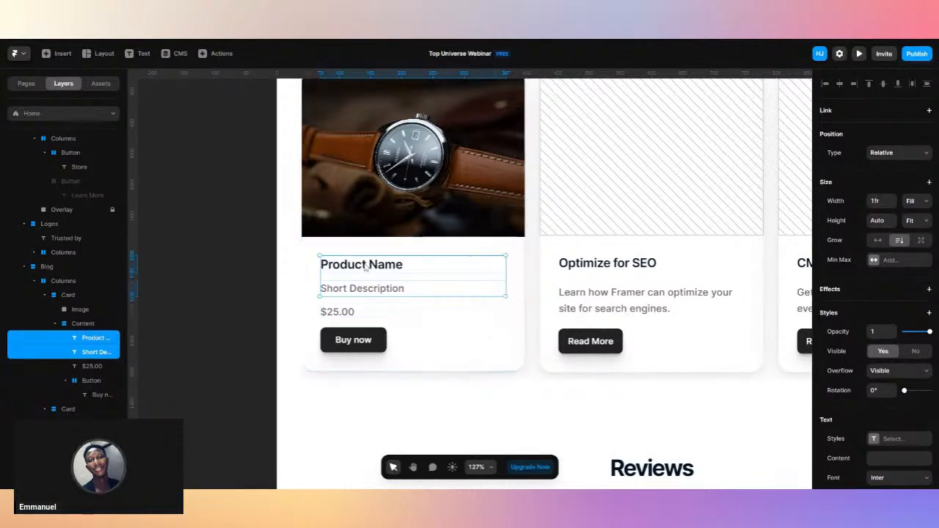
{"action": "right_click", "coordinate": [366, 267]}
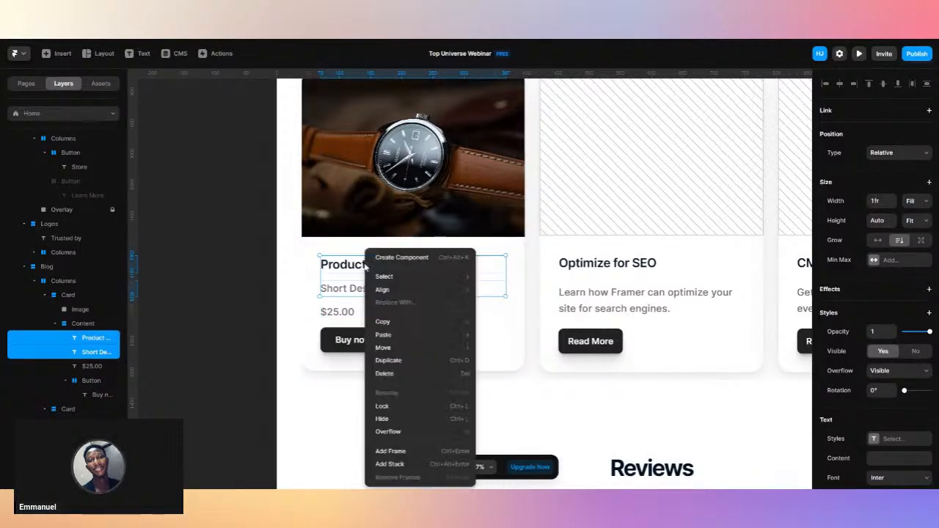
{"action": "left_click", "coordinate": [383, 463]}
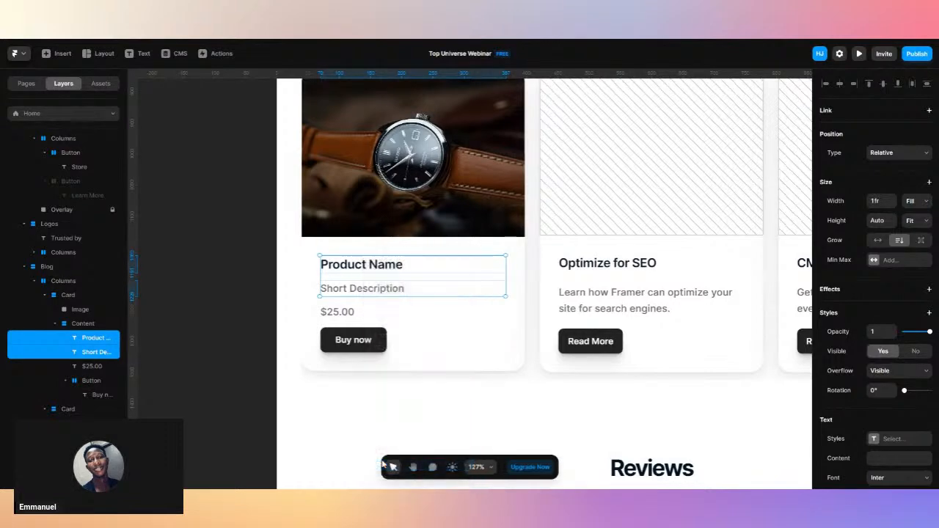
{"action": "left_click", "coordinate": [875, 410]}
{"action": "type", "text": "8"}
{"action": "key", "text": "Return"}
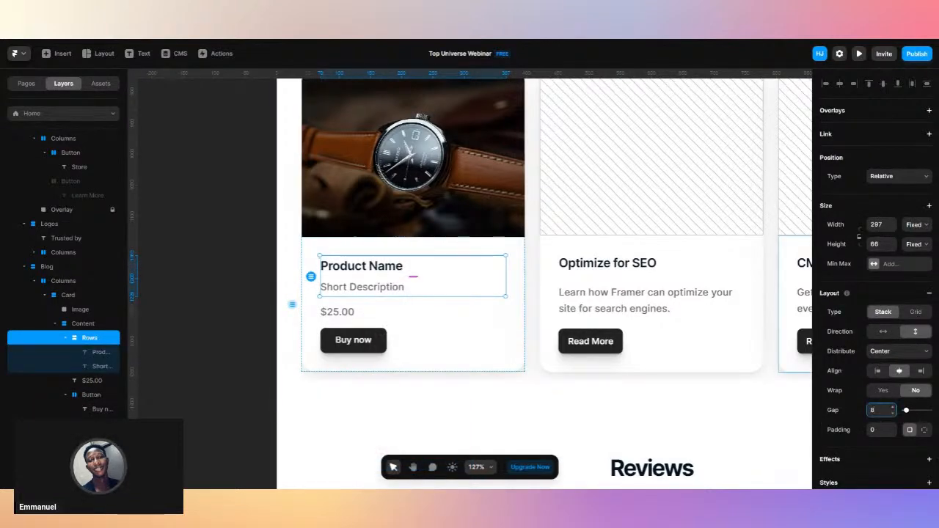
Set both the width and height of the stack holding the product name and description to Fit.
{"action": "left_click", "coordinate": [926, 228]}
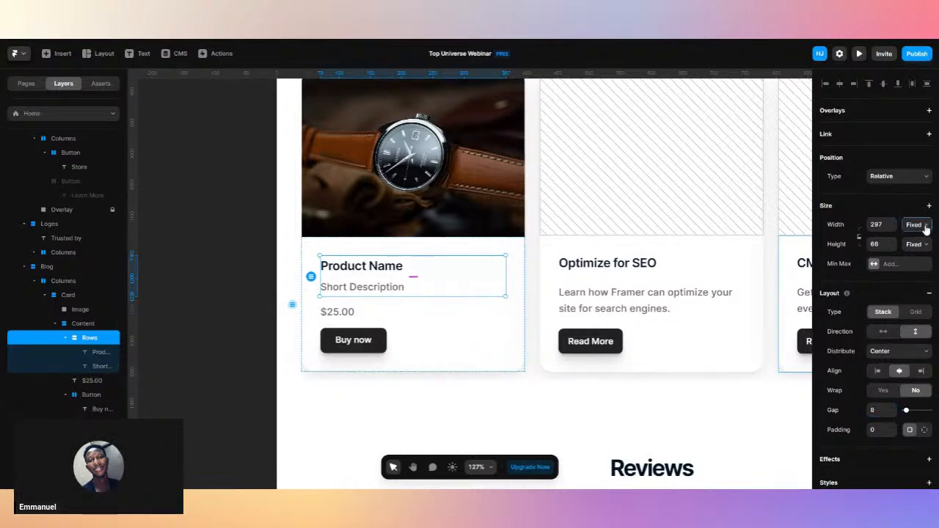
{"action": "left_click", "coordinate": [926, 264]}
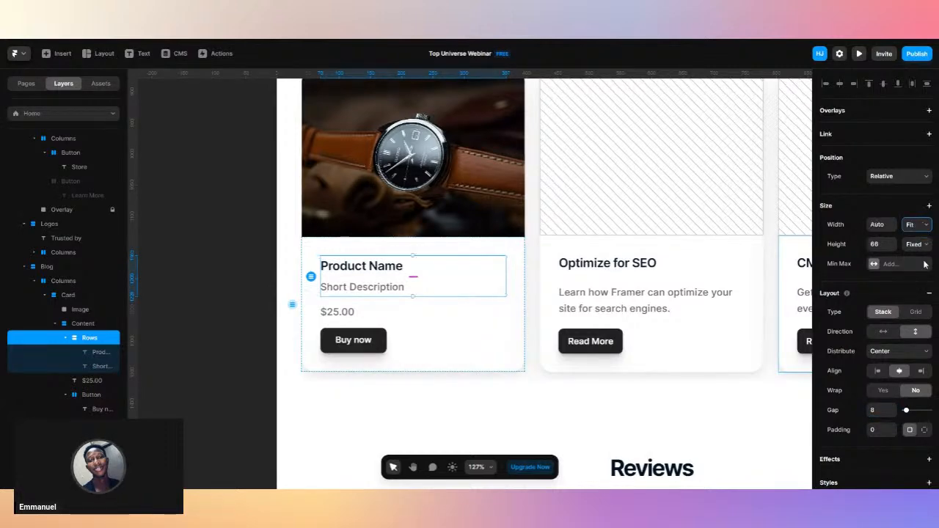
{"action": "left_click", "coordinate": [922, 248]}
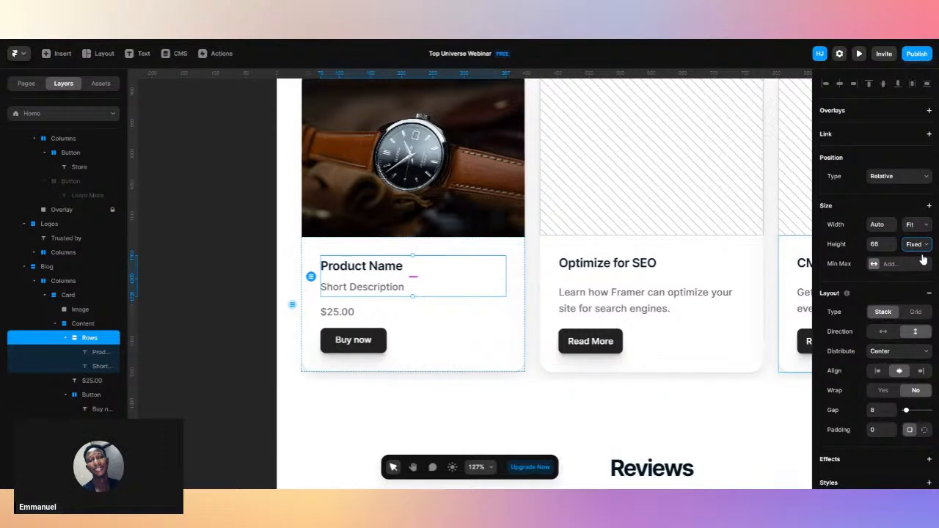
{"action": "left_click", "coordinate": [922, 283]}
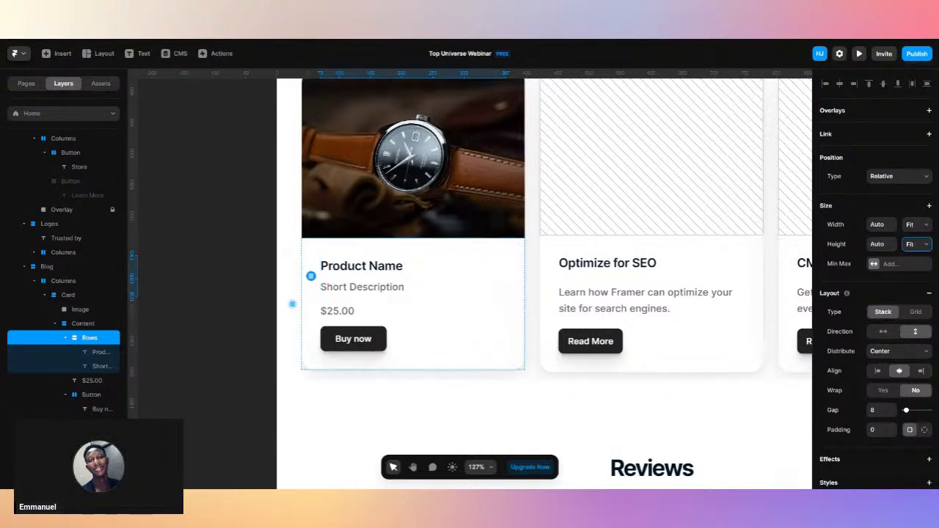
Reduce the gap between the first card's product name and short description to 0.
{"action": "left_click", "coordinate": [881, 411]}
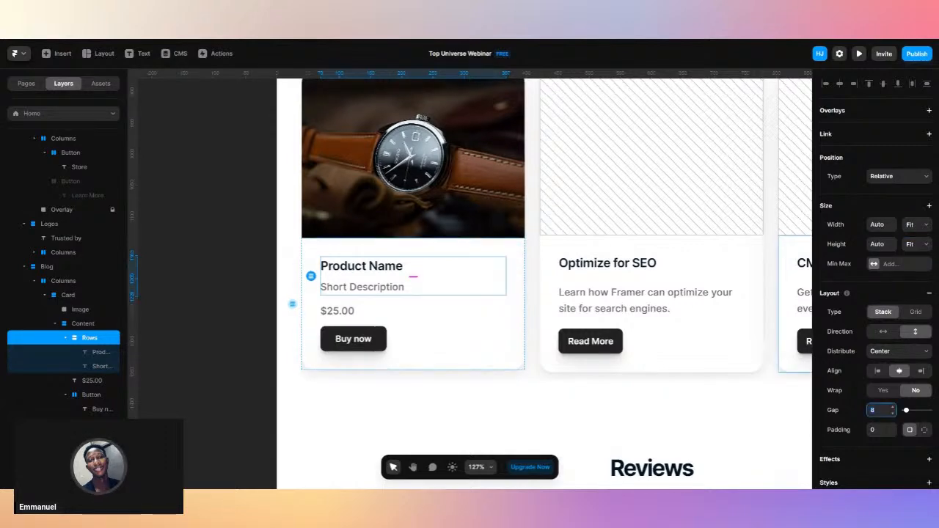
{"action": "type", "text": "0"}
{"action": "key", "text": "Return"}
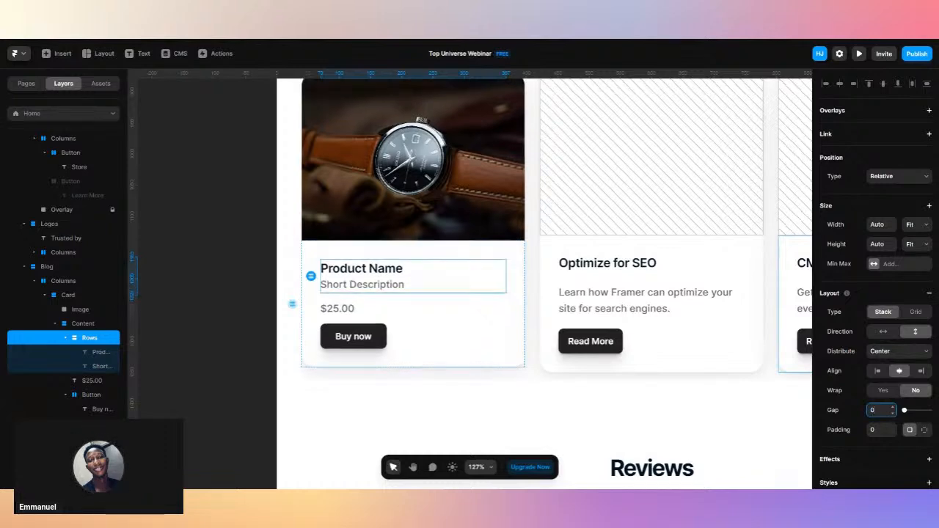
{"action": "left_click", "coordinate": [211, 352]}
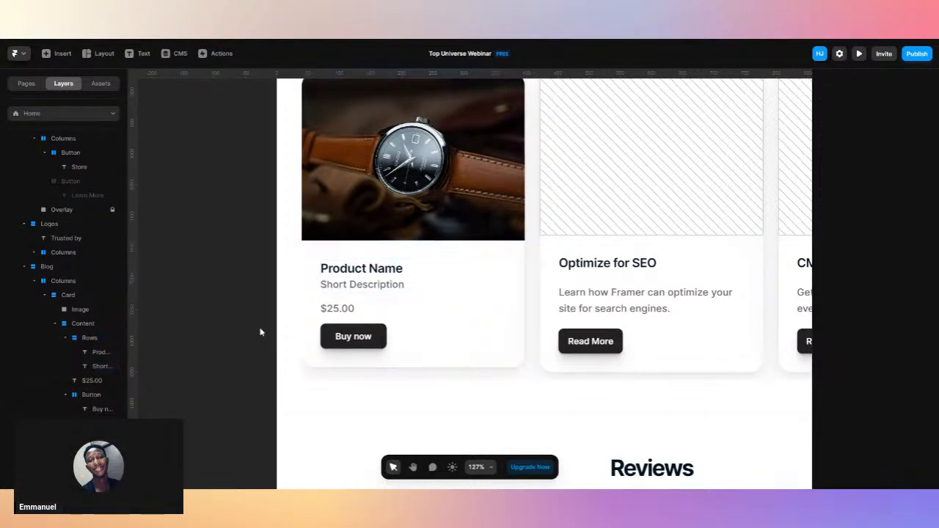
Set the gap of the first card's Content stack to 8.
{"action": "left_click", "coordinate": [424, 336]}
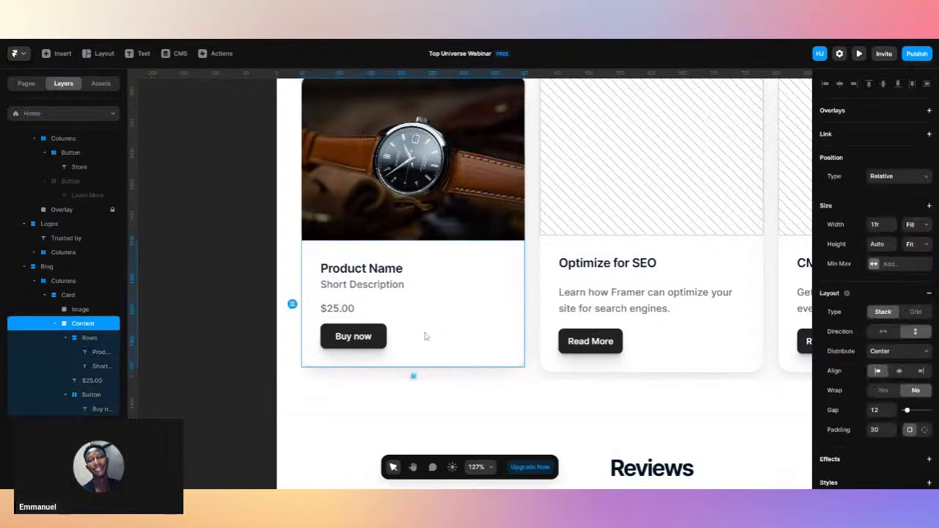
{"action": "left_click", "coordinate": [876, 410]}
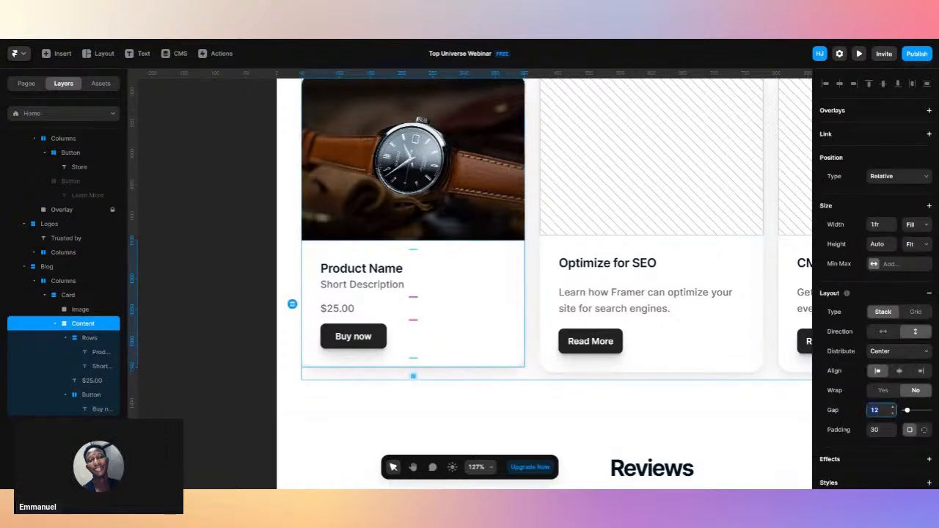
{"action": "type", "text": "8"}
{"action": "key", "text": "Return"}
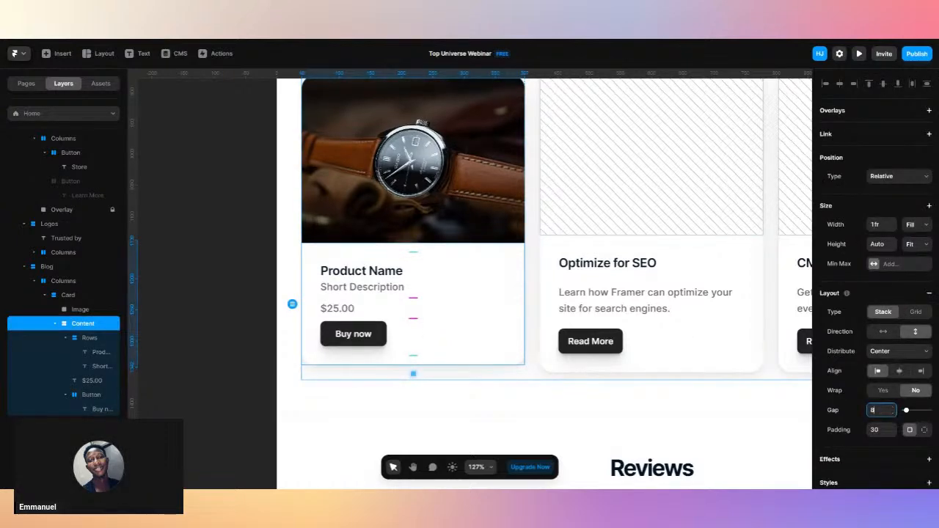
{"action": "left_click", "coordinate": [238, 317]}
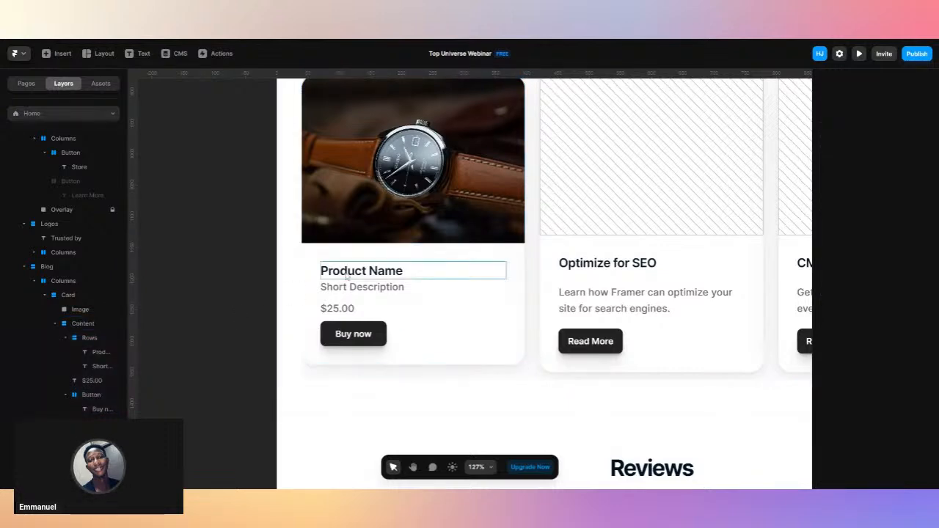
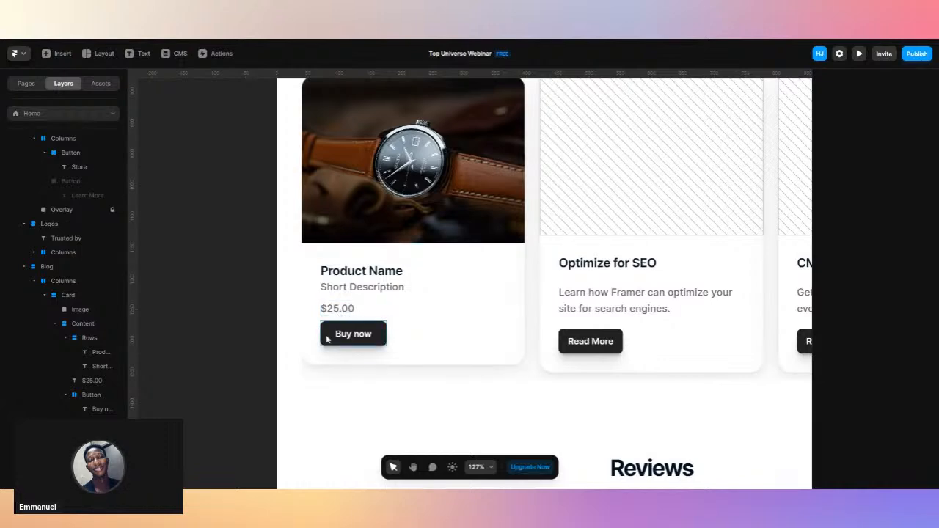
{"action": "scroll", "coordinate": [325, 335], "scroll_direction": "up", "scroll_amount": 3}
{"action": "scroll", "coordinate": [382, 374], "scroll_direction": "down", "scroll_amount": 3}
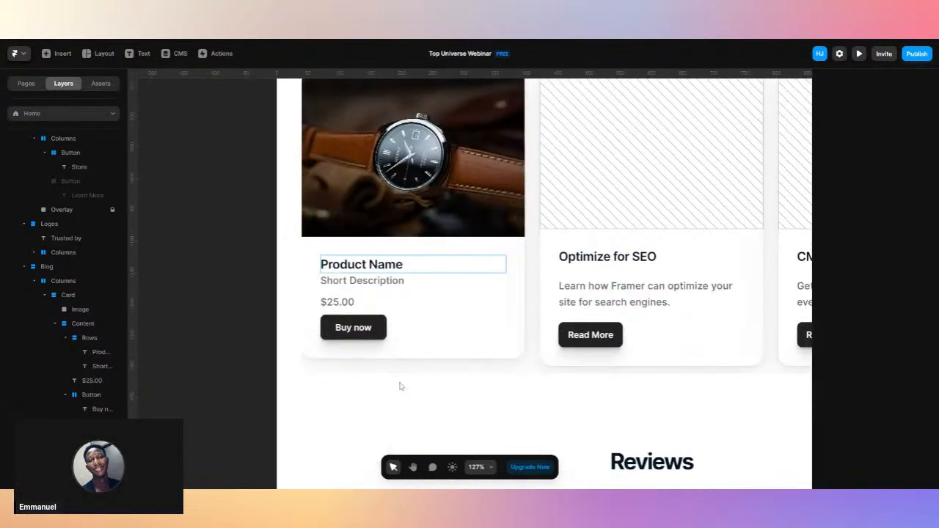
{"action": "left_click", "coordinate": [466, 323]}
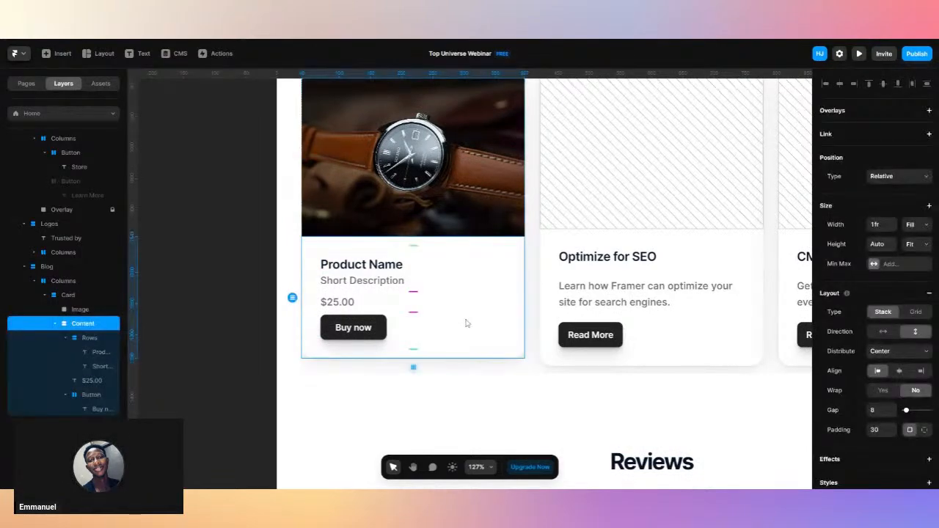
{"action": "scroll", "coordinate": [466, 322], "scroll_direction": "down", "scroll_amount": 8}
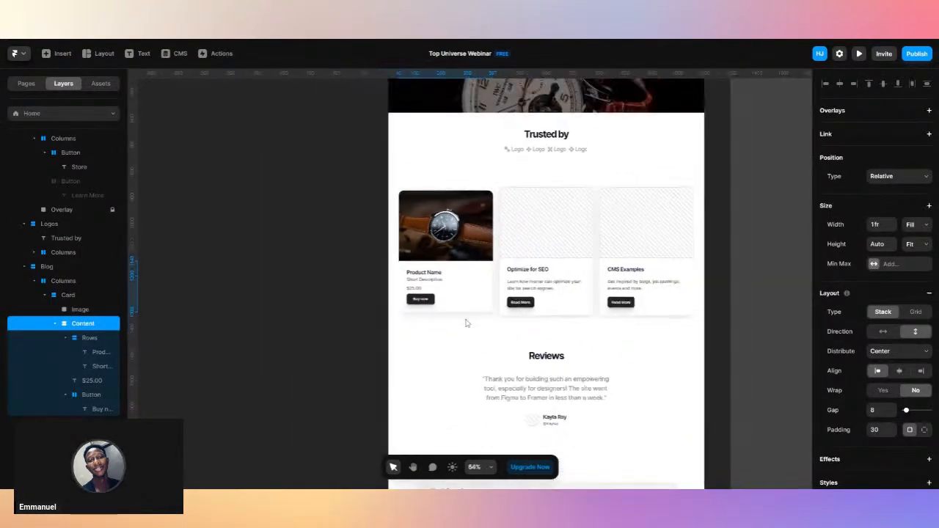
{"action": "scroll", "coordinate": [466, 323], "scroll_direction": "down", "scroll_amount": 1}
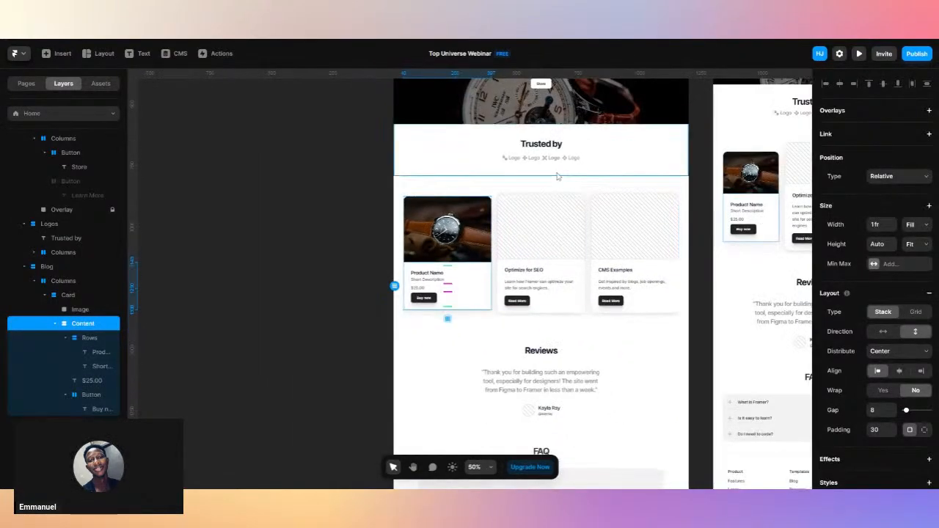
{"action": "left_click", "coordinate": [487, 189]}
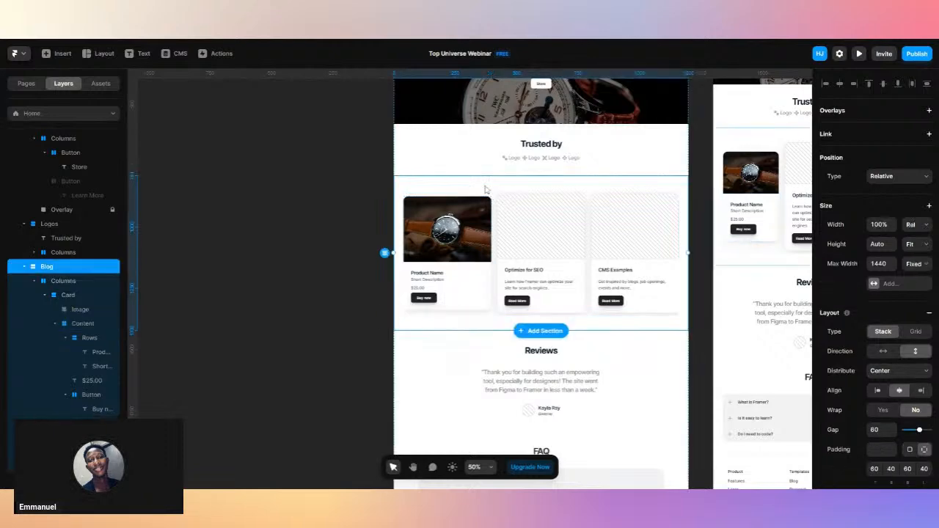
{"action": "left_click", "coordinate": [488, 306]}
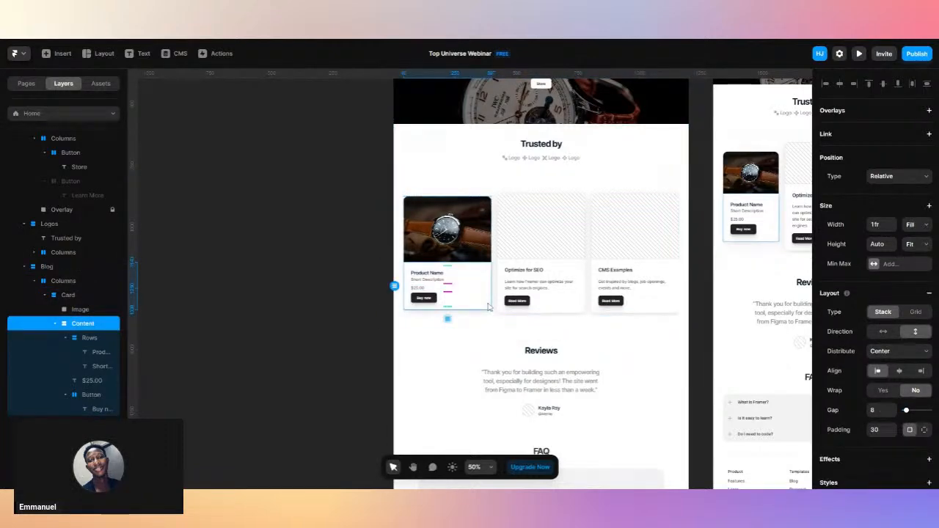
Duplicate the Home page and rename the copy to /Store.
{"action": "left_click", "coordinate": [31, 88]}
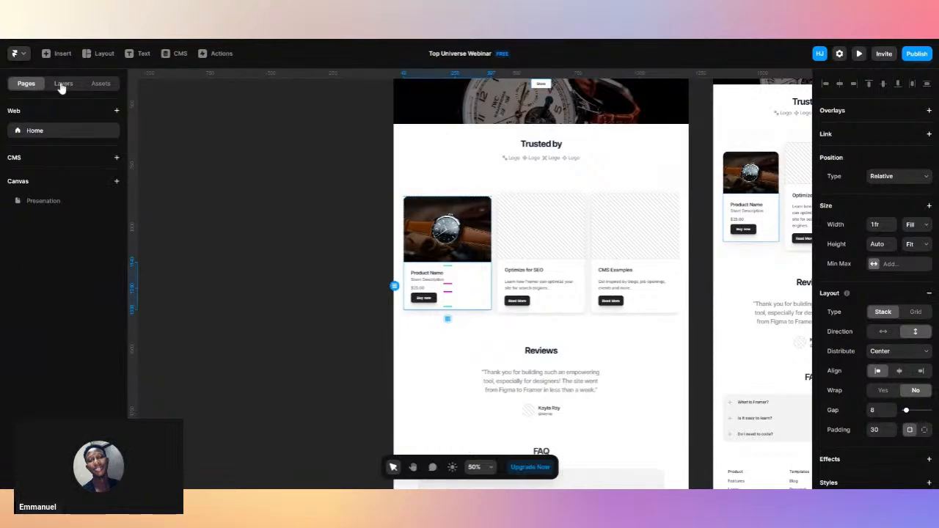
{"action": "left_click", "coordinate": [111, 132]}
{"action": "left_click", "coordinate": [117, 180]}
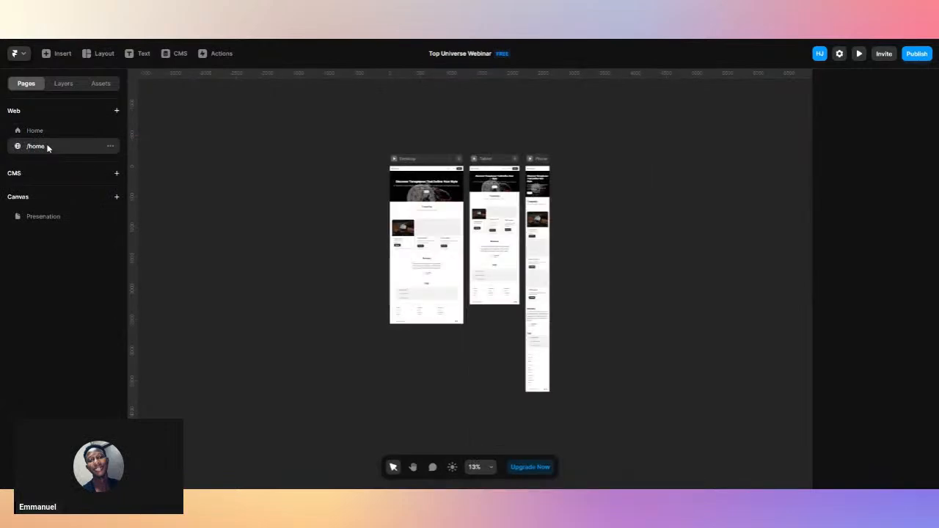
{"action": "double_click", "coordinate": [47, 148]}
{"action": "key", "text": "Right"}
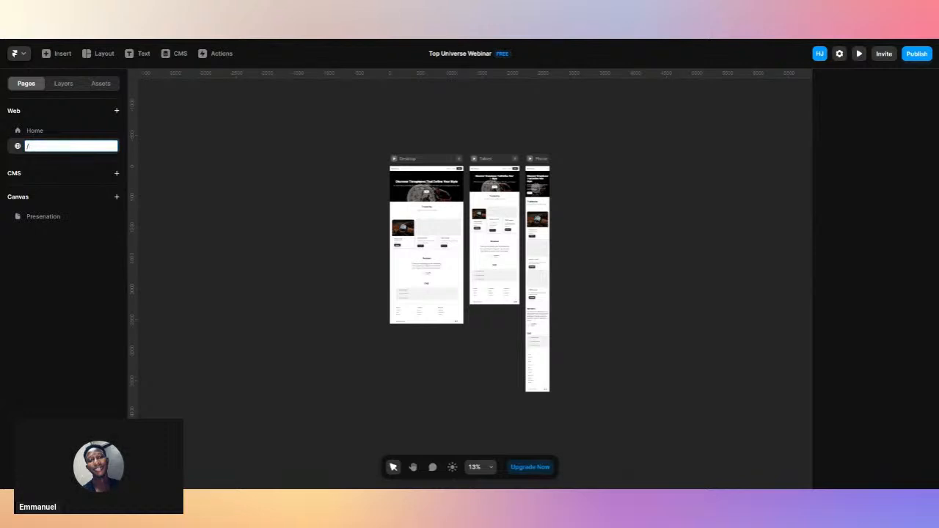
{"action": "type", "text": "Store"}
{"action": "key", "text": "Return"}
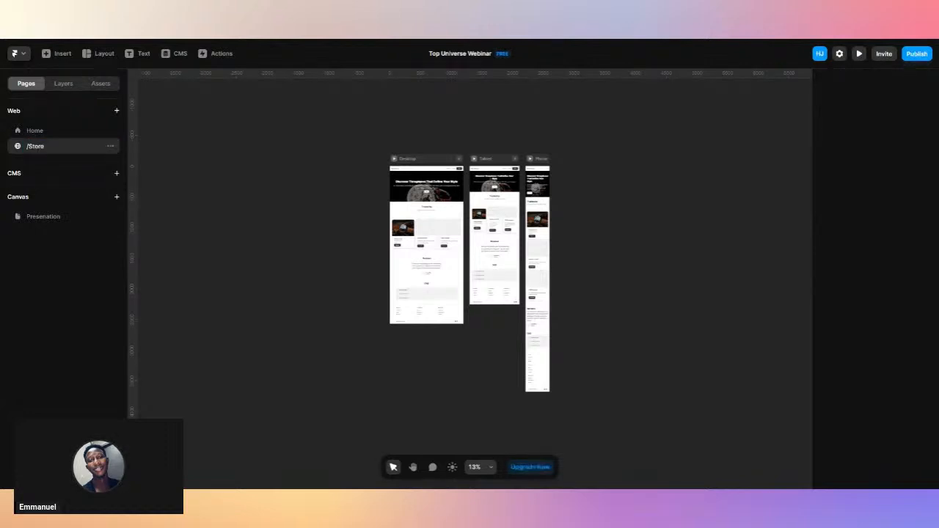
{"action": "scroll", "coordinate": [367, 209], "scroll_direction": "up", "scroll_amount": 6}
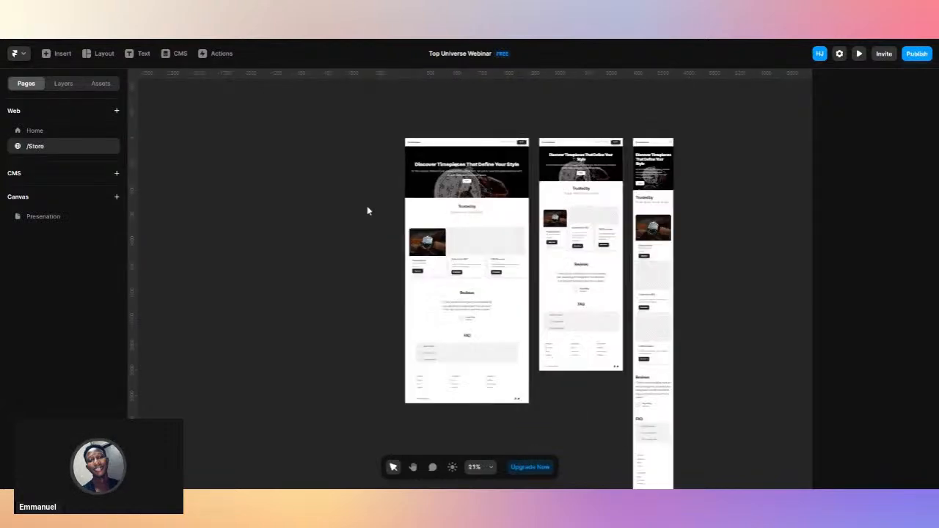
Delete the hero section and the Trusted by section from the Store page's desktop layout.
{"action": "scroll", "coordinate": [368, 211], "scroll_direction": "up", "scroll_amount": 2}
{"action": "scroll", "coordinate": [369, 211], "scroll_direction": "right", "scroll_amount": 3}
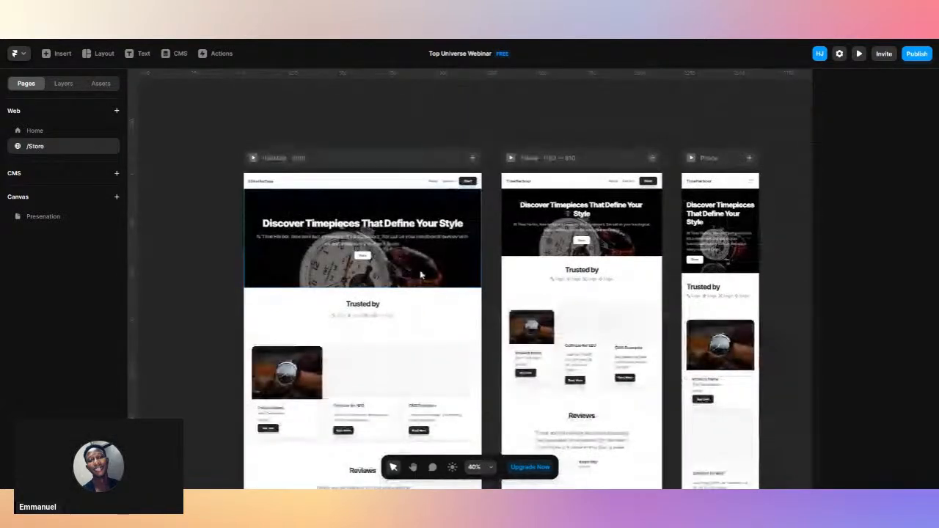
{"action": "left_click", "coordinate": [421, 275]}
{"action": "key", "text": "Delete"}
{"action": "left_click", "coordinate": [415, 219]}
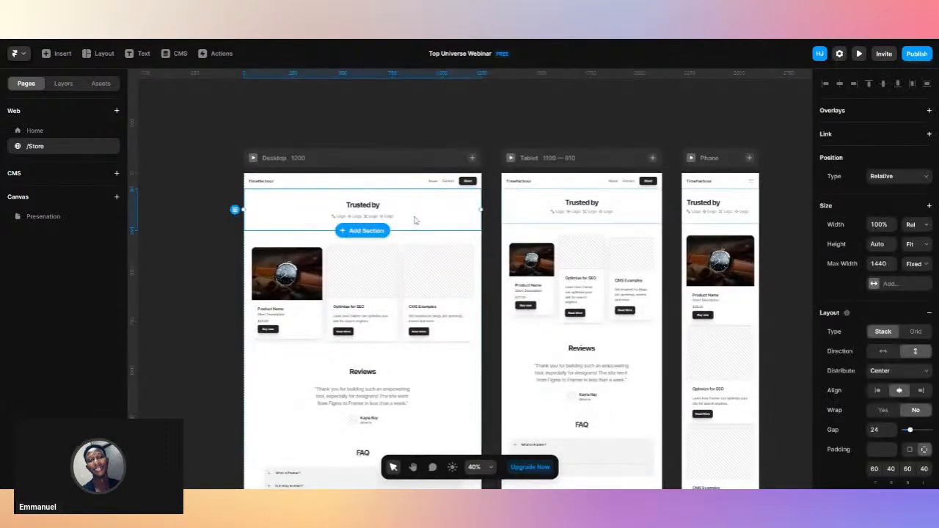
{"action": "key", "text": "Delete"}
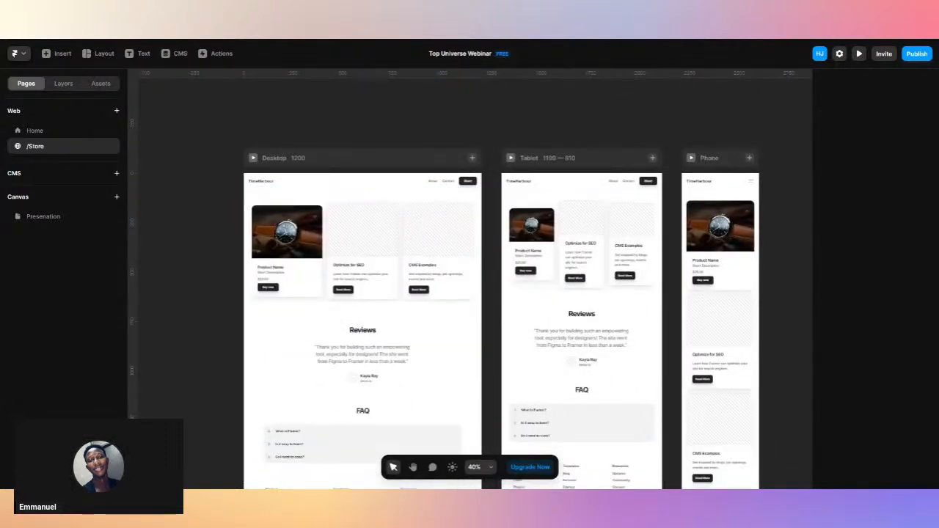
Try to duplicate the first product card's content block, and undo the duplication.
{"action": "scroll", "coordinate": [569, 257], "scroll_direction": "left", "scroll_amount": 5}
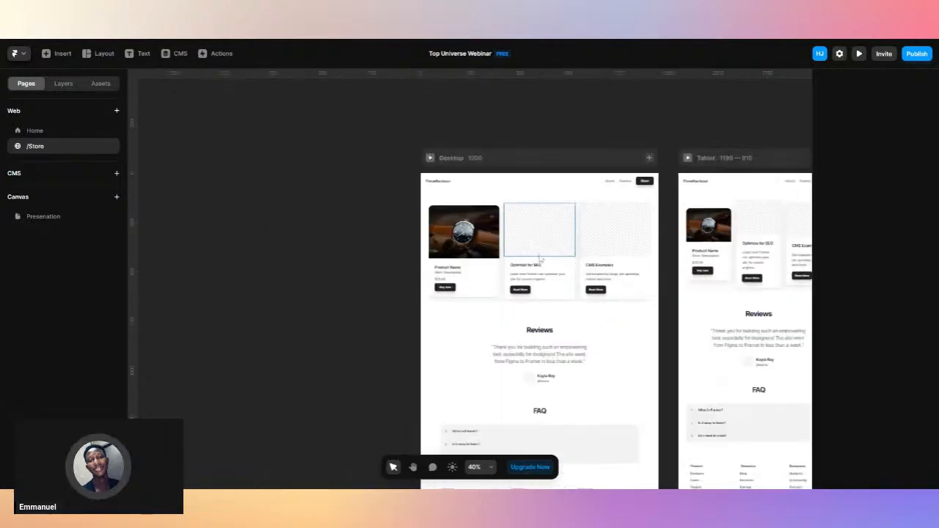
{"action": "left_click", "coordinate": [498, 276]}
{"action": "key", "text": "ctrl+d"}
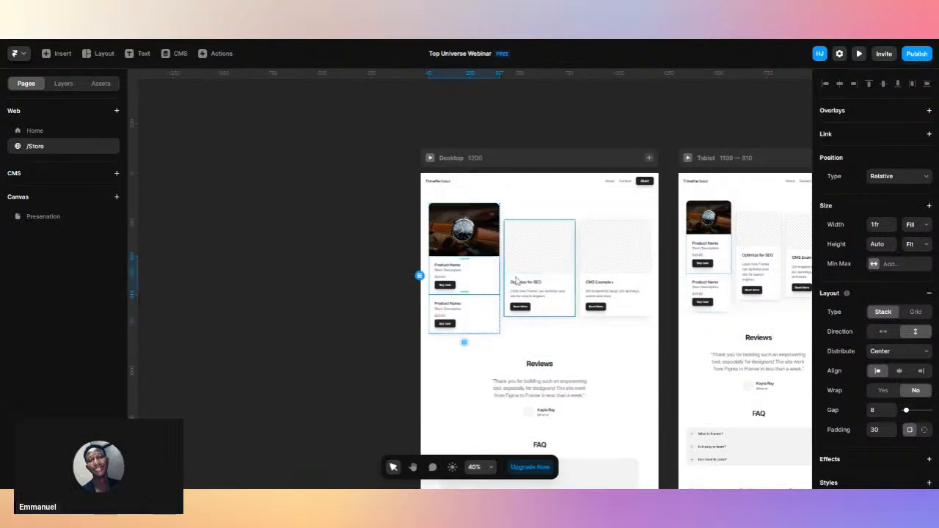
{"action": "key", "text": "ctrl+z"}
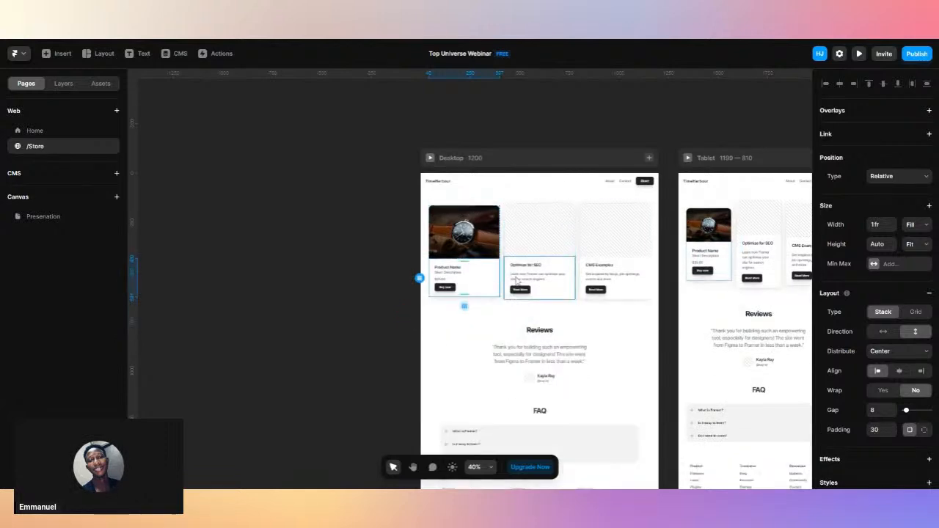
Duplicate the entire first product card, including its image and content, within the Store page's Columns stack.
{"action": "left_click", "coordinate": [70, 87]}
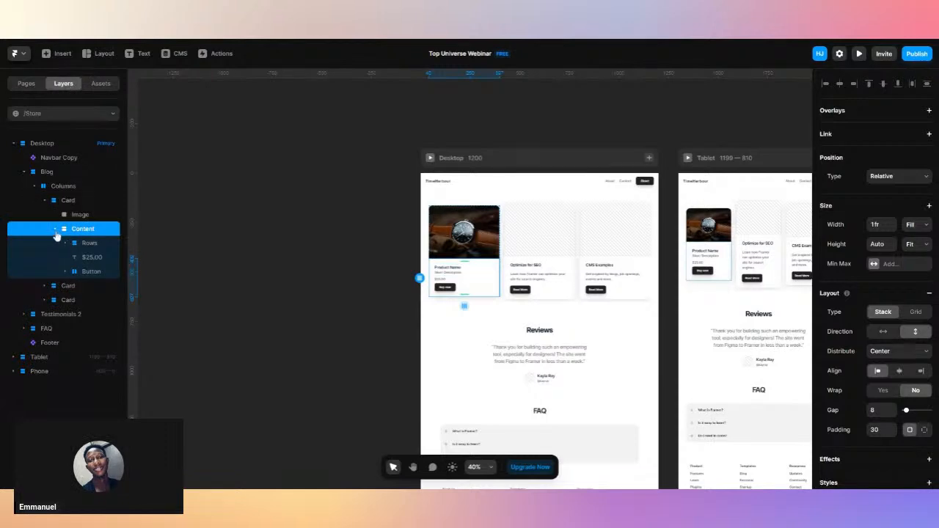
{"action": "left_click", "coordinate": [55, 229]}
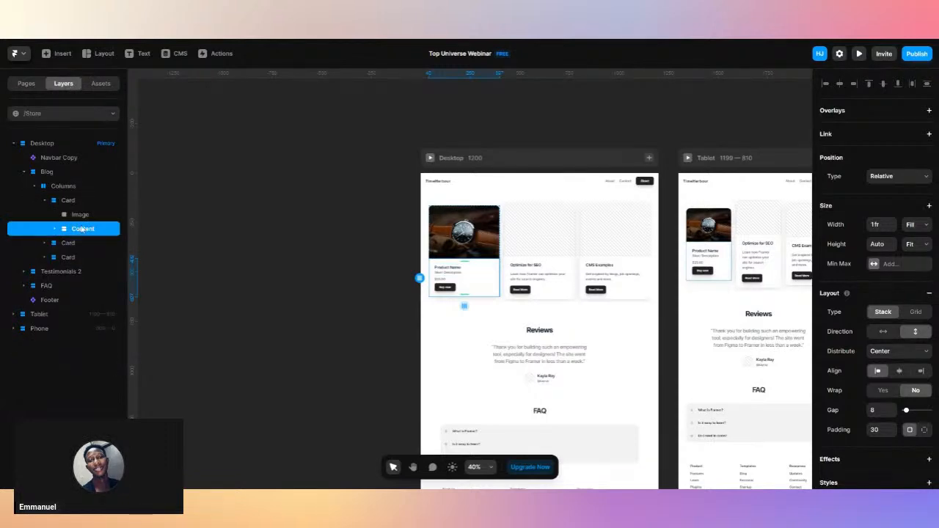
{"action": "left_click", "coordinate": [81, 202]}
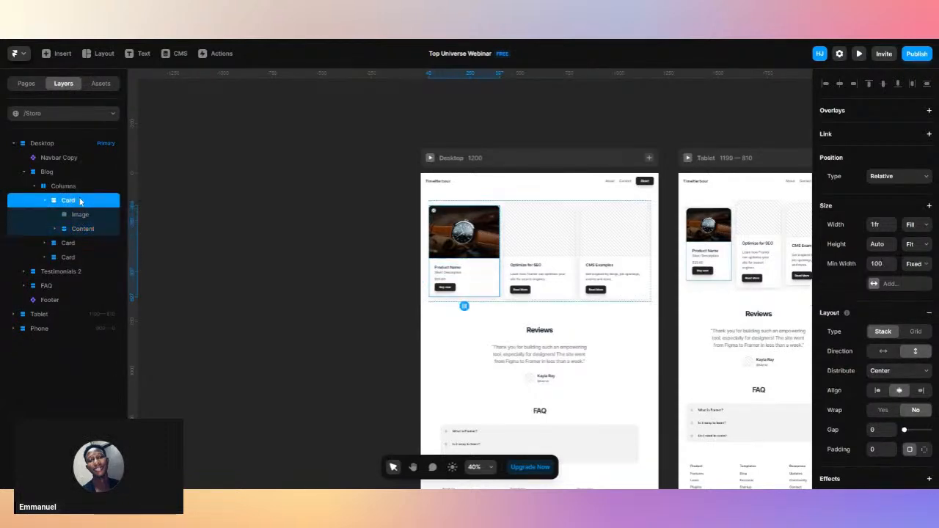
{"action": "key", "text": "ctrl+d"}
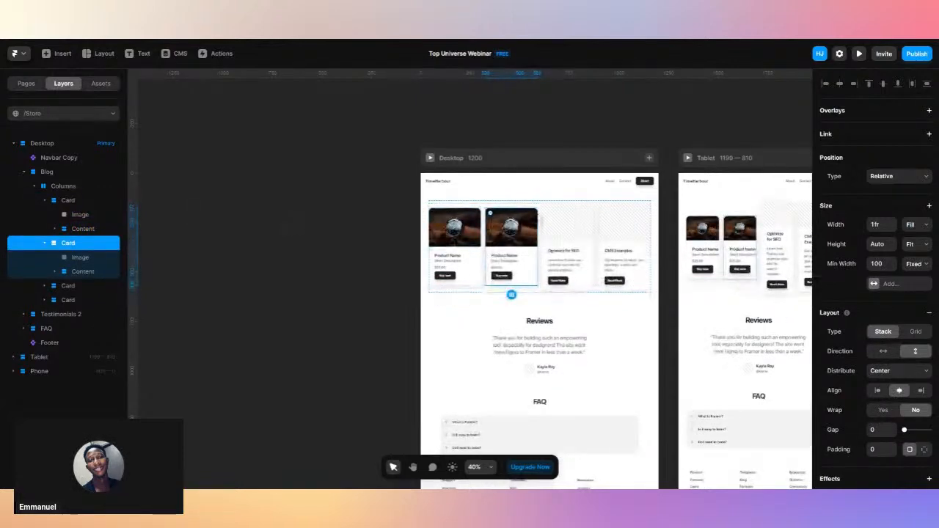
Delete the two placeholder cards, Optimize for SEO and CMS Examples, from the Columns stack.
{"action": "left_click", "coordinate": [85, 286]}
{"action": "left_click", "coordinate": [78, 329], "text": "shift"}
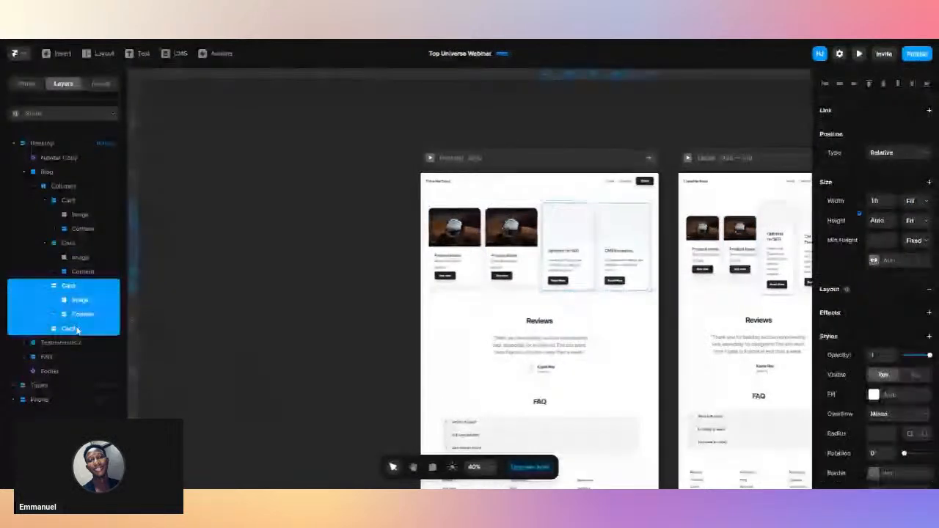
{"action": "key", "text": "Delete"}
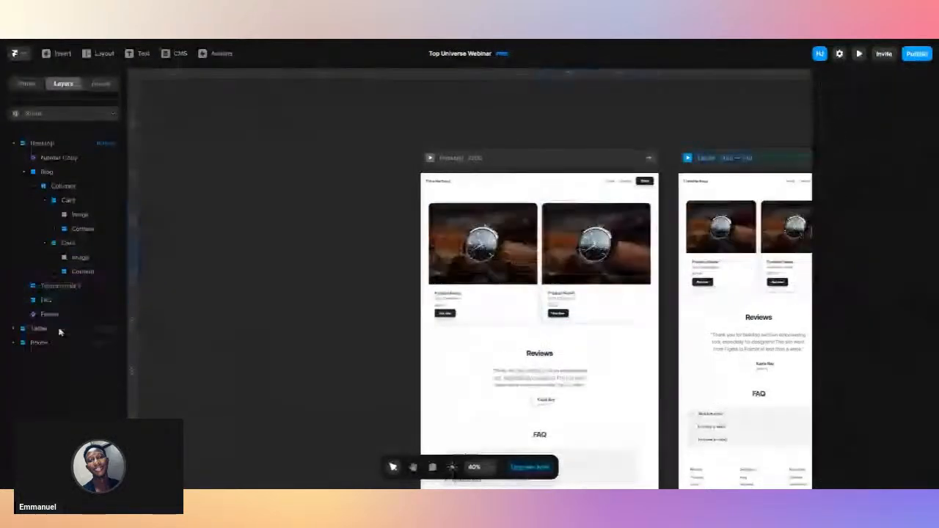
Duplicate the second product card to complete the row of three watch cards.
{"action": "left_click", "coordinate": [78, 273]}
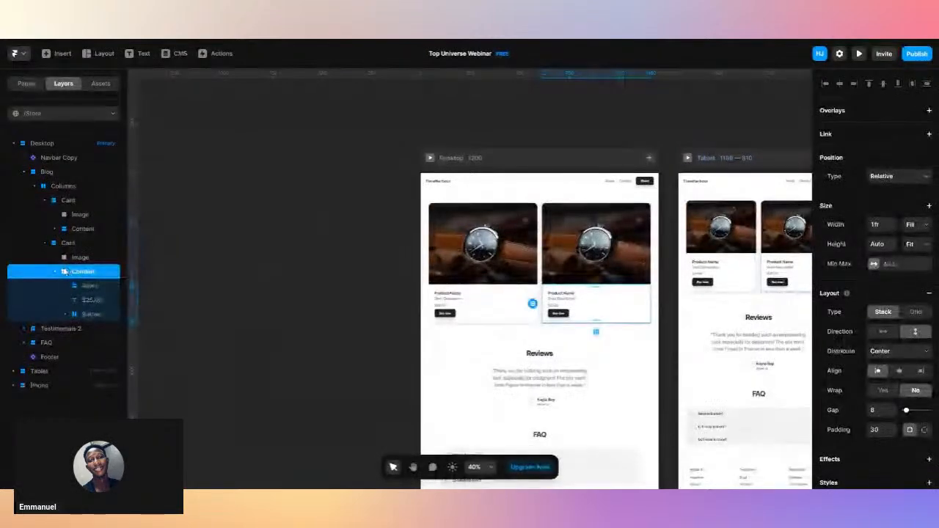
{"action": "left_click", "coordinate": [44, 243]}
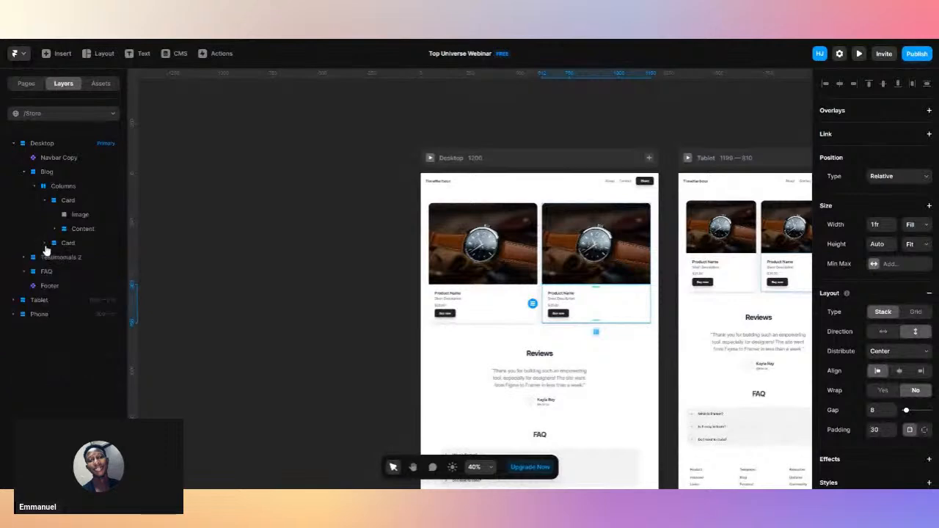
{"action": "left_click", "coordinate": [60, 243]}
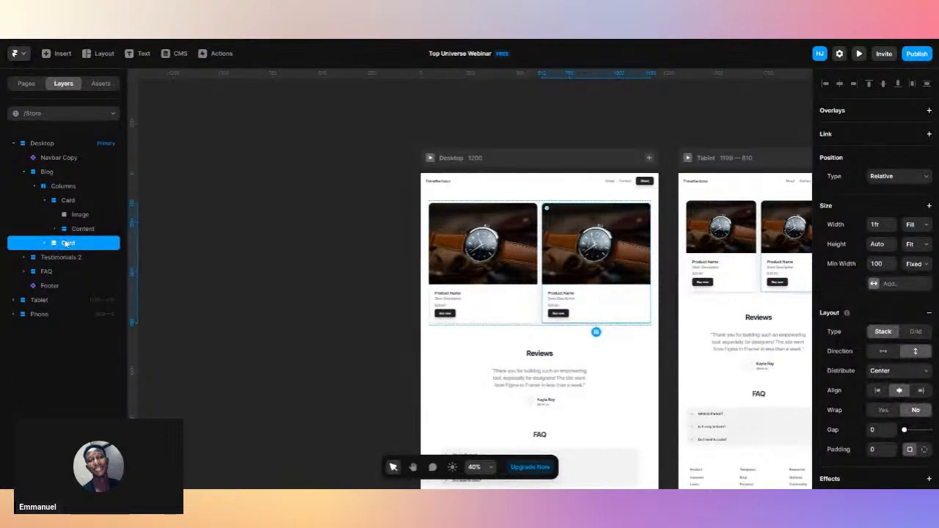
{"action": "key", "text": "ctrl+d"}
{"action": "left_click", "coordinate": [218, 277]}
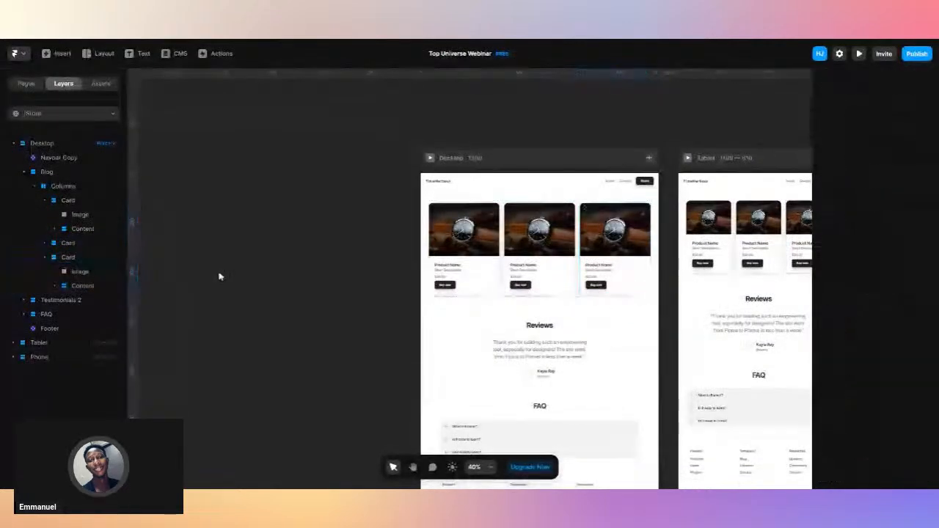
Examine the three-card product row, its Columns stack settings and the sections below it on the Store page.
{"action": "scroll", "coordinate": [404, 279], "scroll_direction": "up", "scroll_amount": 5}
{"action": "scroll", "coordinate": [404, 279], "scroll_direction": "right", "scroll_amount": 2}
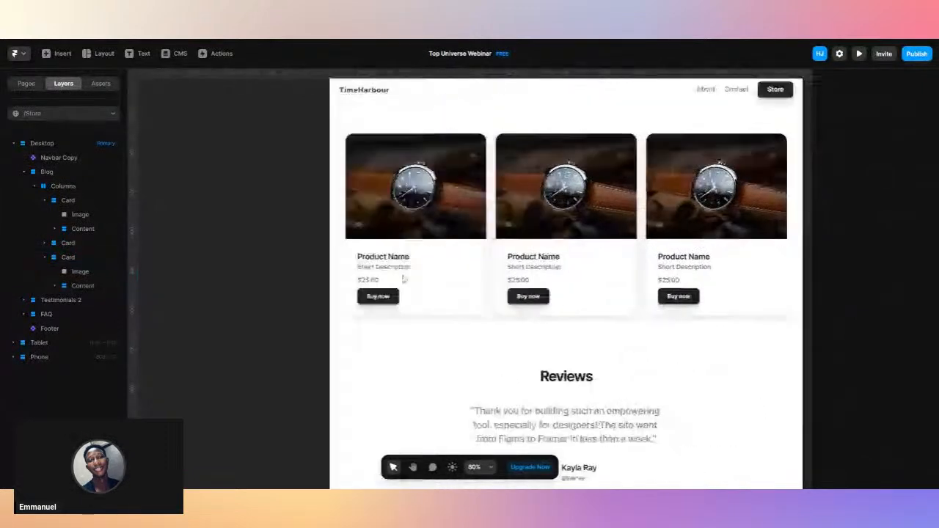
{"action": "scroll", "coordinate": [403, 279], "scroll_direction": "up", "scroll_amount": 2}
{"action": "scroll", "coordinate": [403, 278], "scroll_direction": "down", "scroll_amount": 4}
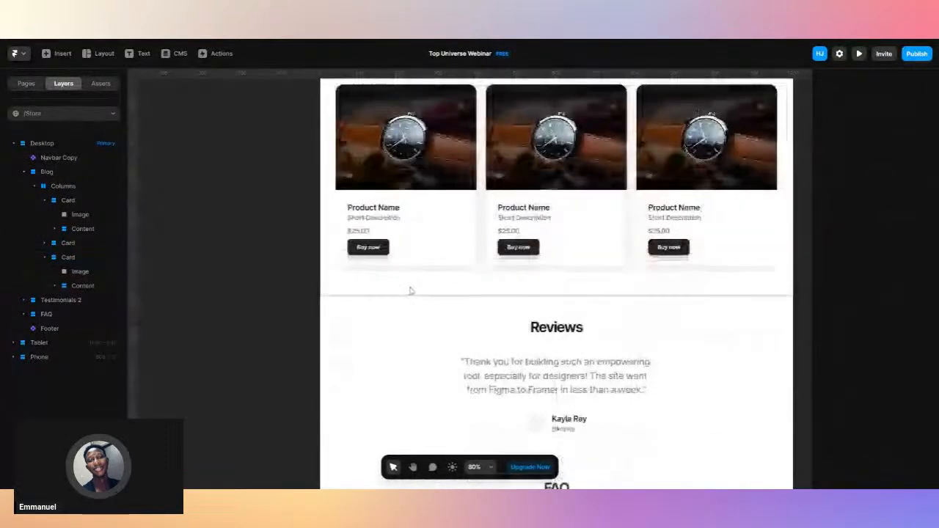
{"action": "scroll", "coordinate": [410, 291], "scroll_direction": "up", "scroll_amount": 4}
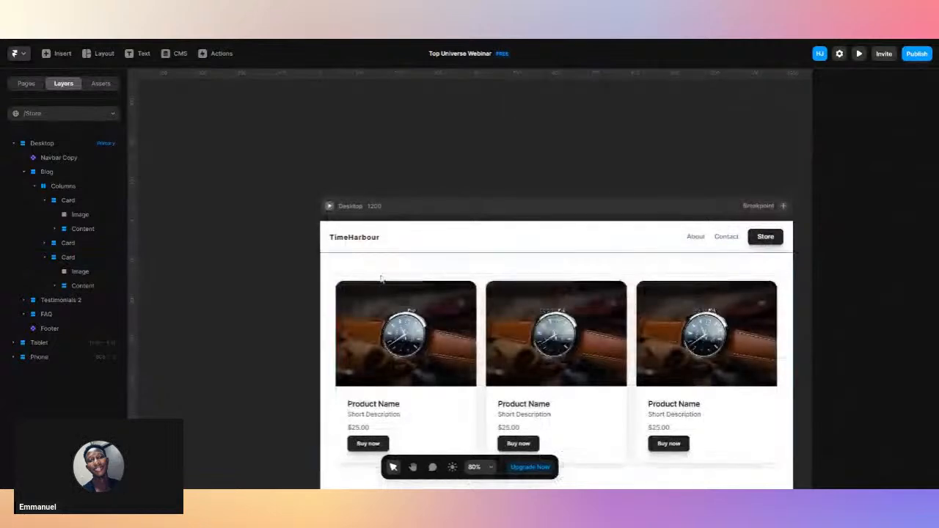
{"action": "left_click", "coordinate": [386, 282]}
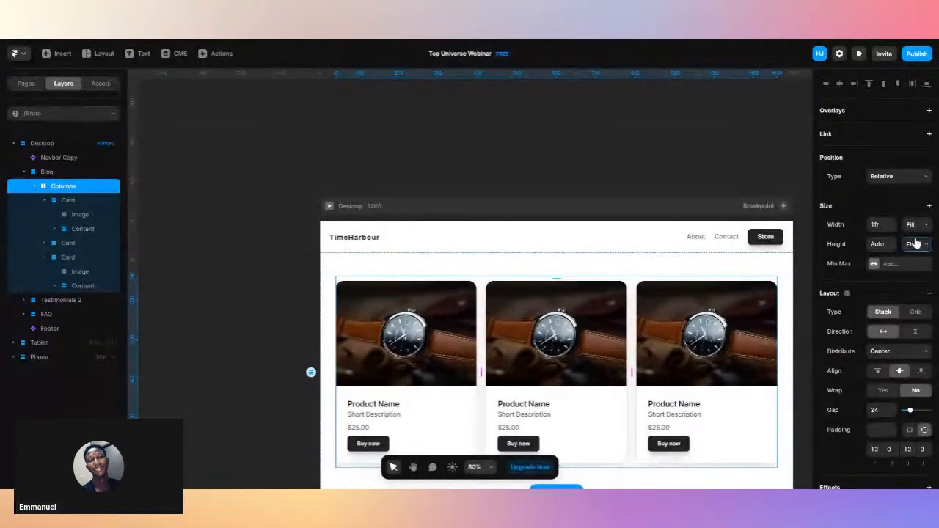
{"action": "scroll", "coordinate": [719, 321], "scroll_direction": "down", "scroll_amount": 3}
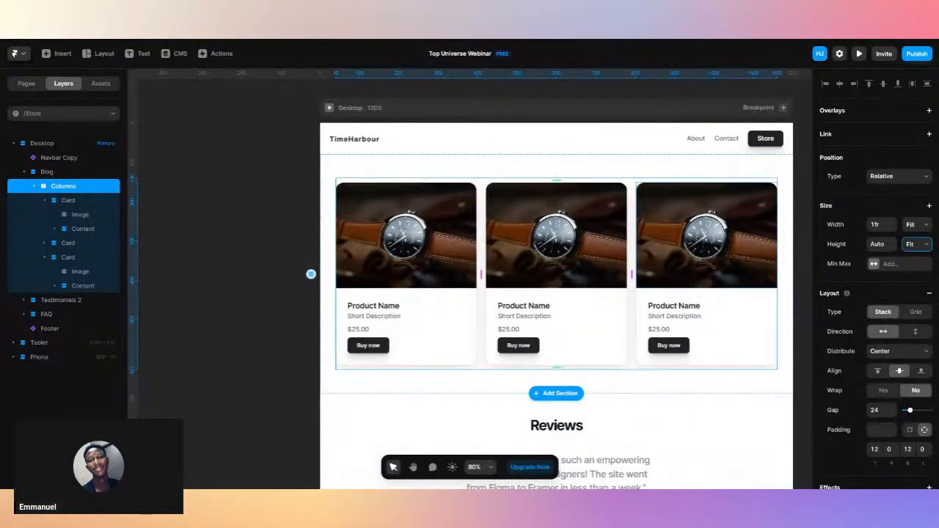
{"action": "left_click", "coordinate": [225, 331]}
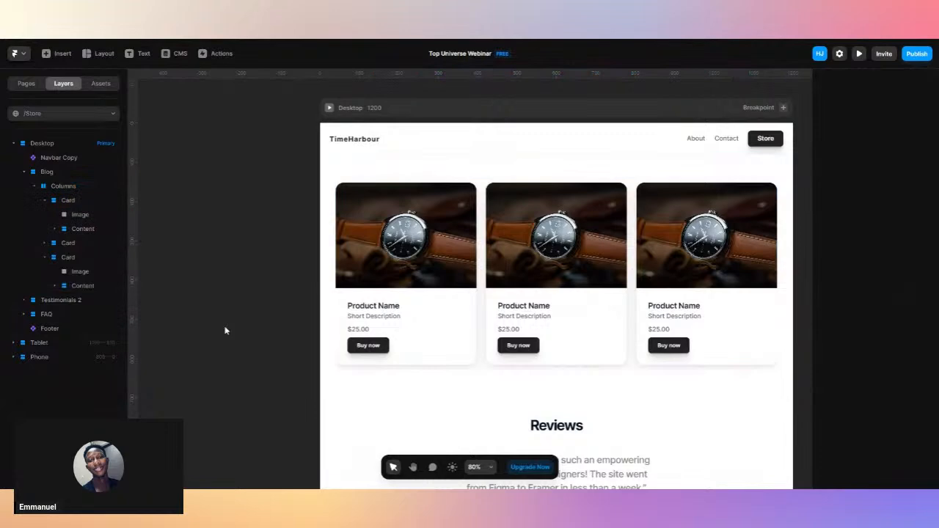
{"action": "scroll", "coordinate": [226, 331], "scroll_direction": "down", "scroll_amount": 3}
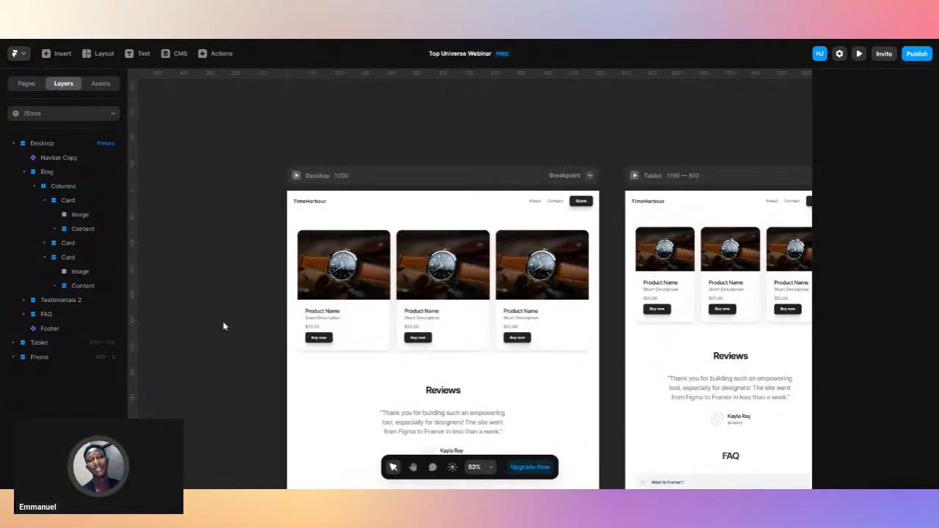
{"action": "scroll", "coordinate": [224, 326], "scroll_direction": "left", "scroll_amount": 3}
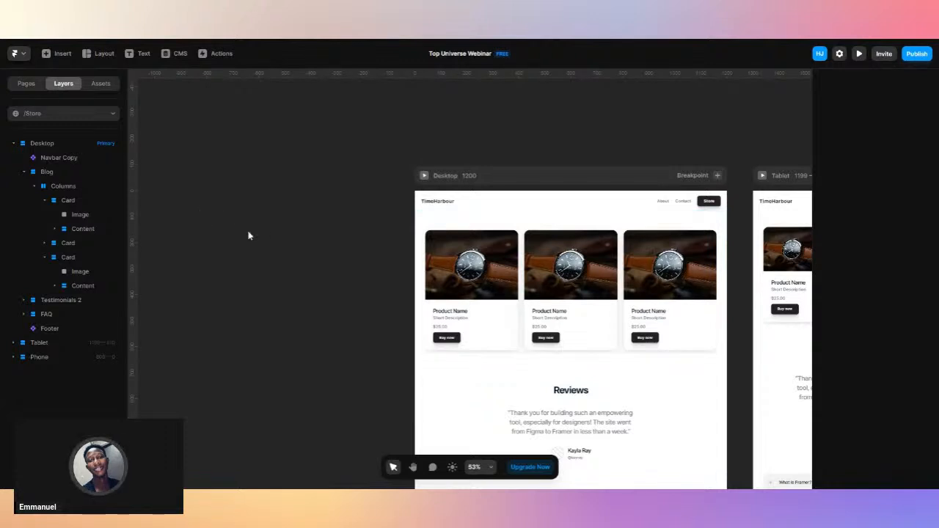
{"action": "scroll", "coordinate": [339, 298], "scroll_direction": "down", "scroll_amount": 3}
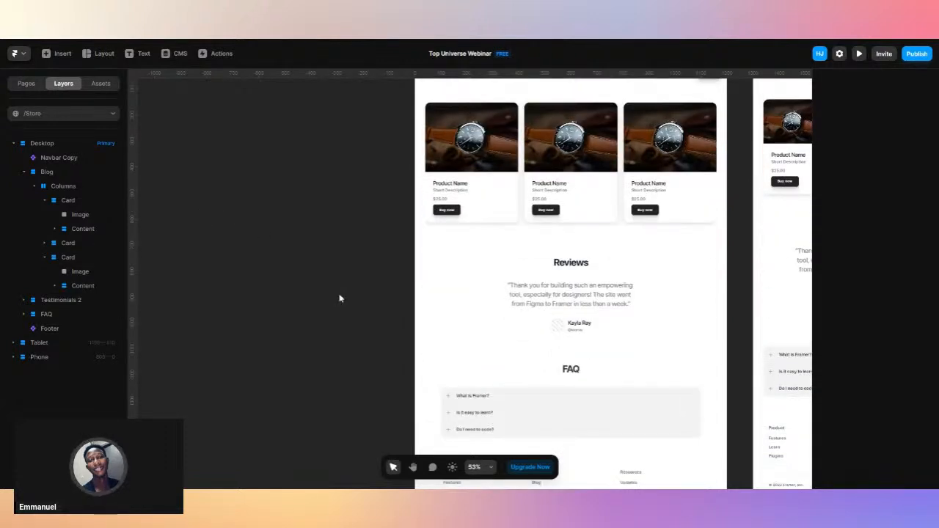
Duplicate the Blog section holding the three product cards to add a second product row.
{"action": "scroll", "coordinate": [339, 298], "scroll_direction": "down", "scroll_amount": 3}
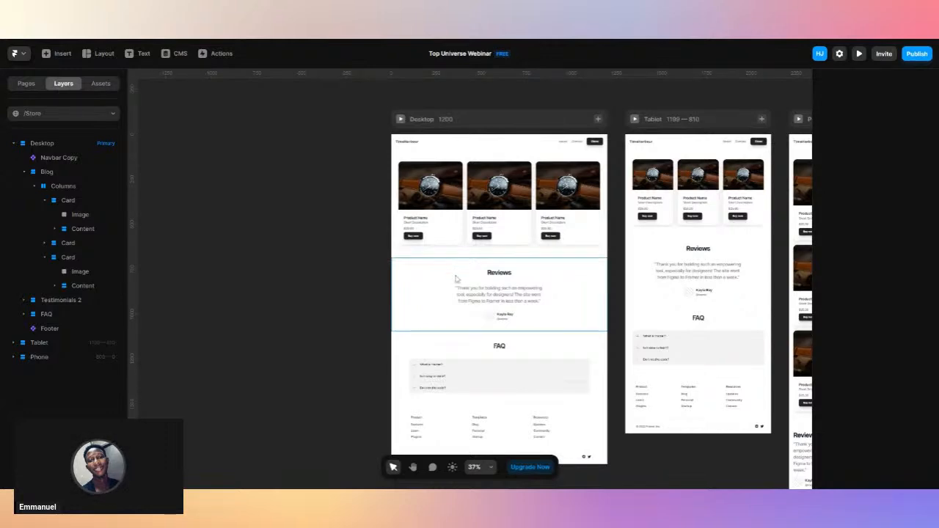
{"action": "left_click", "coordinate": [460, 222]}
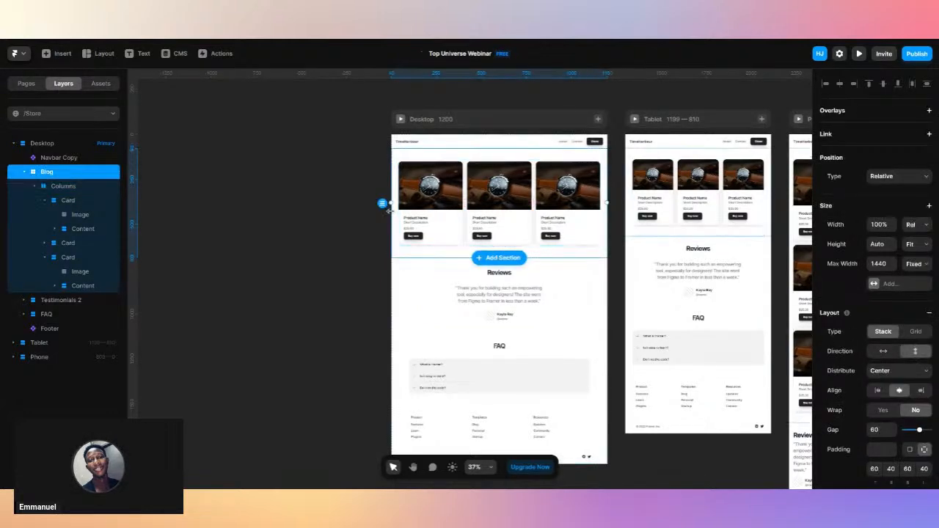
{"action": "right_click", "coordinate": [389, 212]}
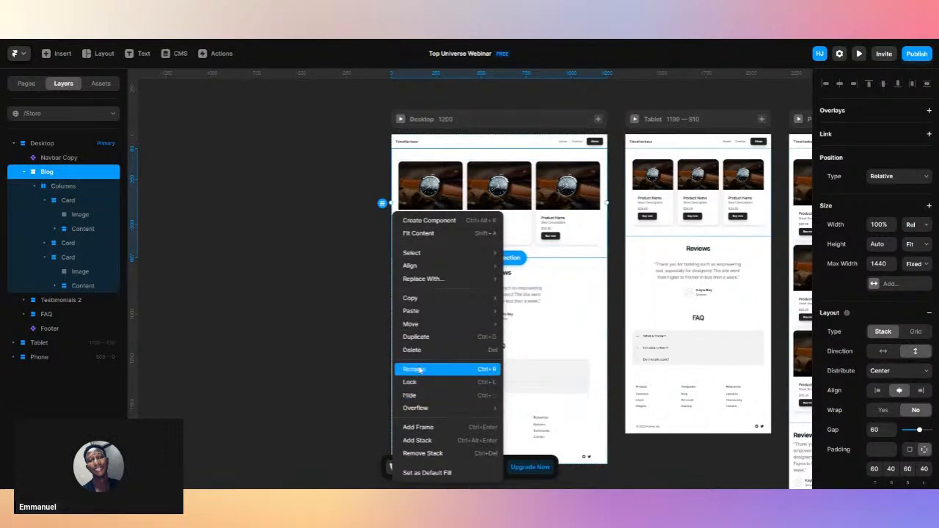
{"action": "left_click", "coordinate": [425, 336]}
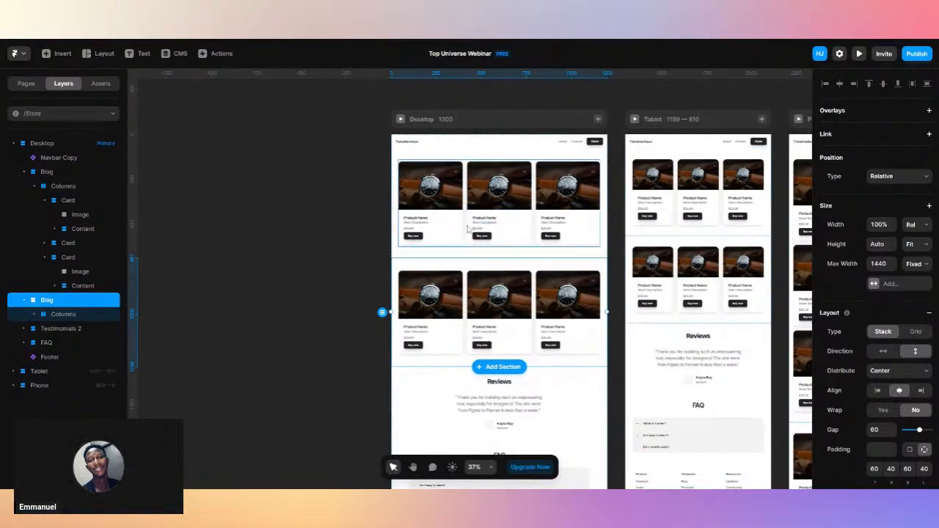
Delete the second and third cards from the first Blog section, leaving a single full-width featured product.
{"action": "left_click", "coordinate": [468, 229]}
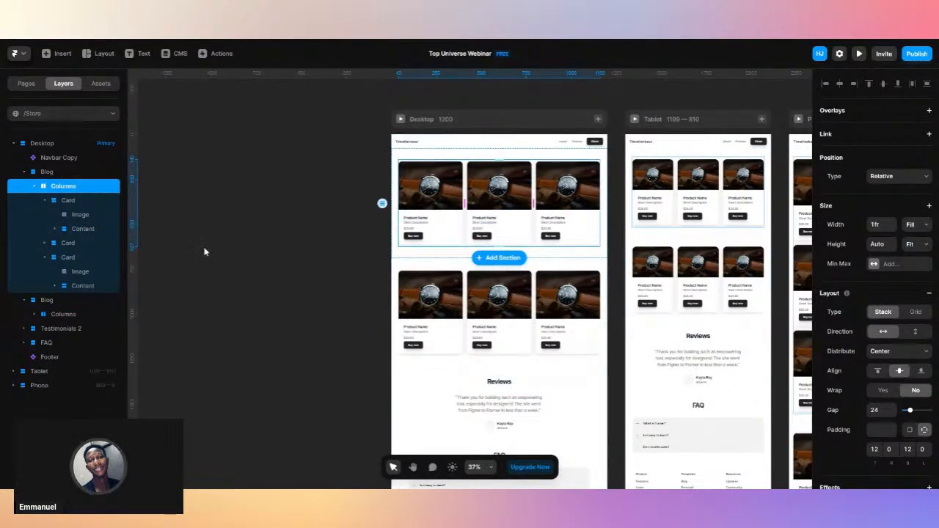
{"action": "left_click", "coordinate": [78, 244]}
{"action": "left_click", "coordinate": [68, 257], "text": "shift"}
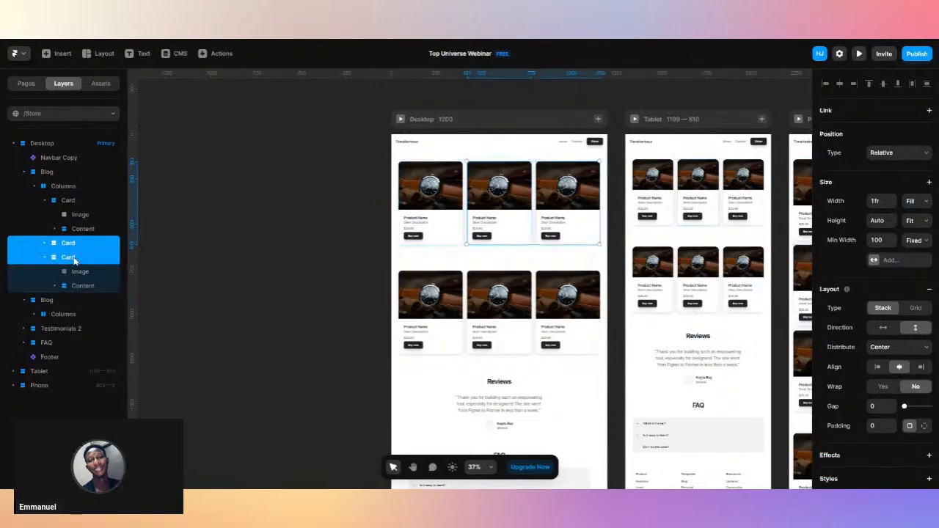
{"action": "key", "text": "Delete"}
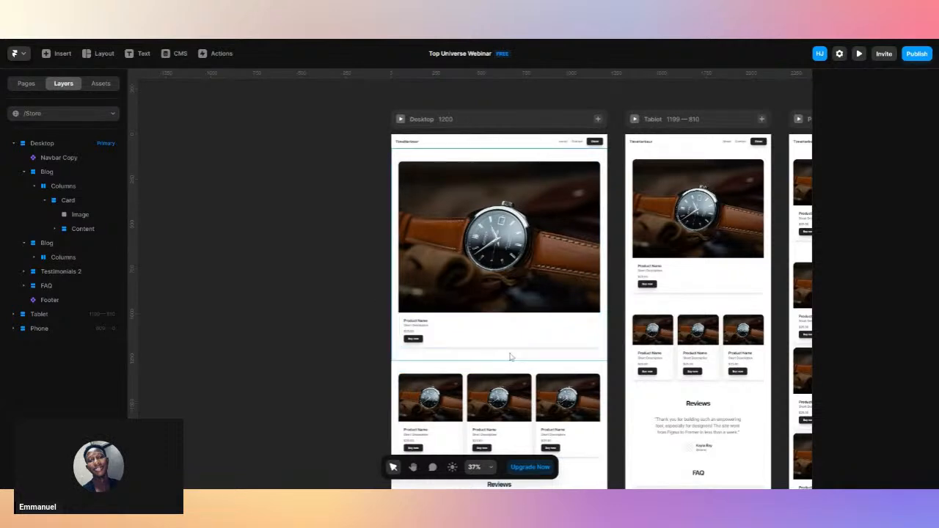
{"action": "scroll", "coordinate": [510, 356], "scroll_direction": "down", "scroll_amount": 5}
{"action": "scroll", "coordinate": [509, 366], "scroll_direction": "up", "scroll_amount": 3}
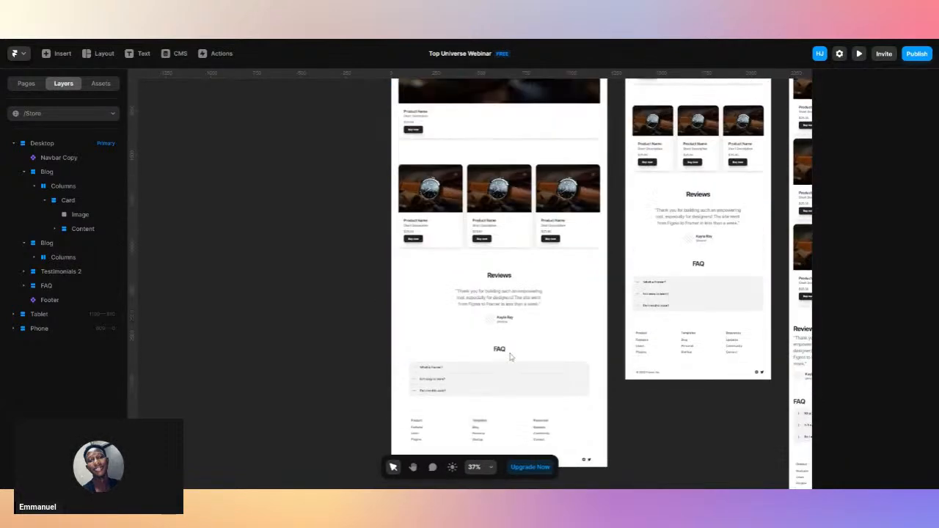
{"action": "left_click", "coordinate": [509, 372]}
{"action": "scroll", "coordinate": [506, 411], "scroll_direction": "up", "scroll_amount": 2}
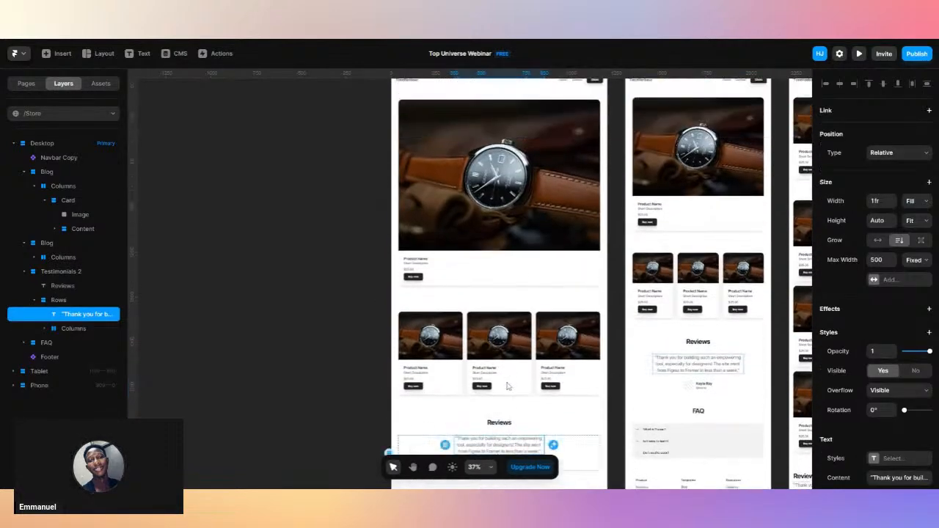
{"action": "left_click_drag", "start_coordinate": [504, 447], "coordinate": [507, 327]}
{"action": "left_click_drag", "start_coordinate": [510, 449], "coordinate": [520, 249]}
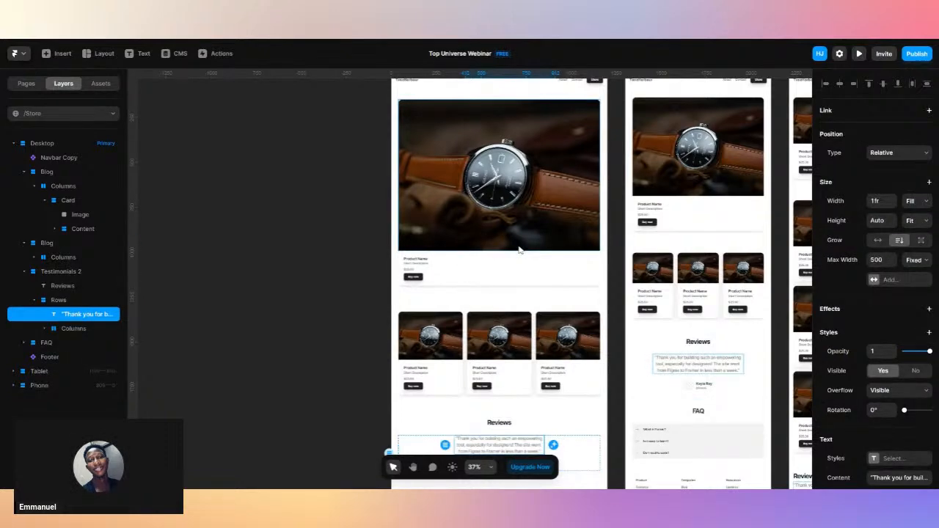
{"action": "scroll", "coordinate": [519, 249], "scroll_direction": "up", "scroll_amount": 1}
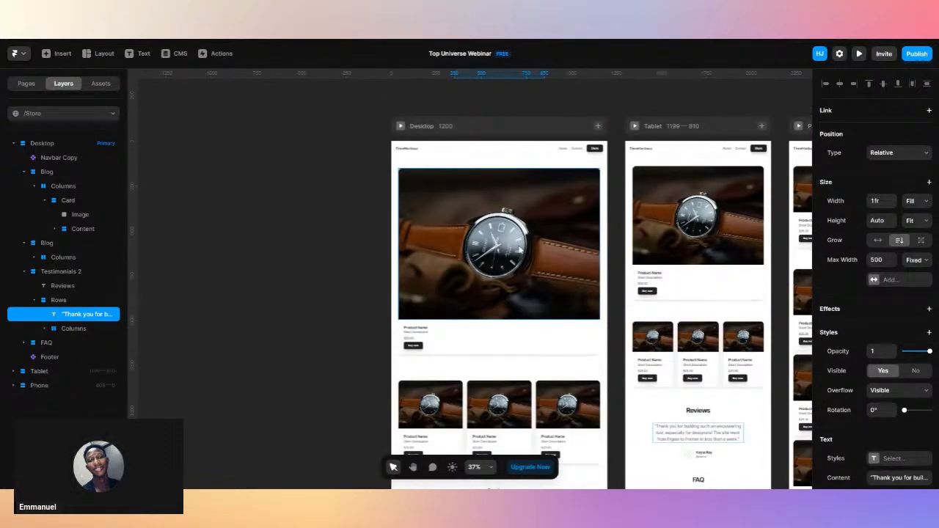
{"action": "left_click", "coordinate": [505, 281]}
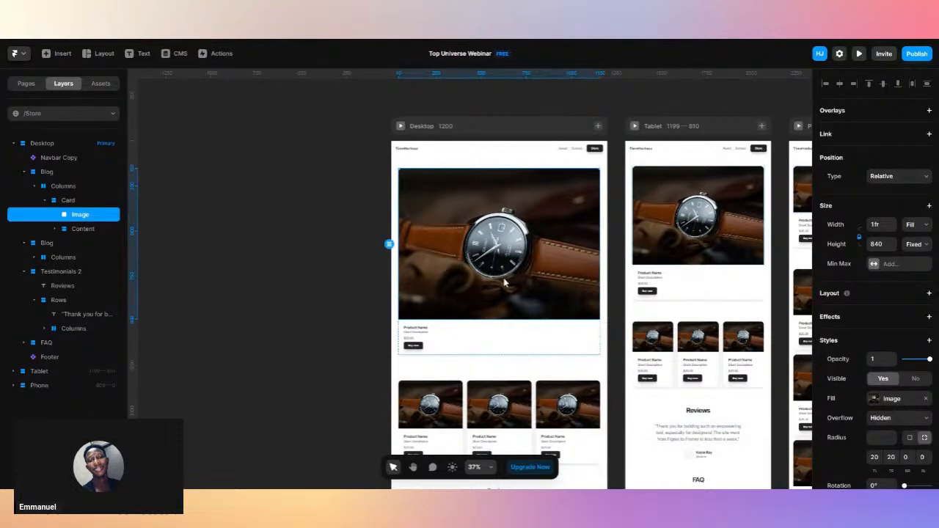
{"action": "left_click", "coordinate": [550, 336]}
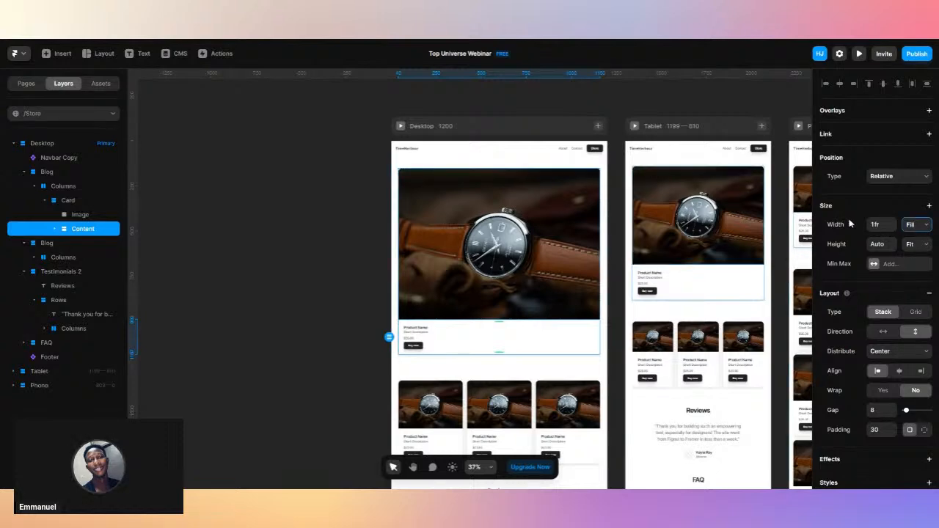
{"action": "left_click", "coordinate": [915, 236]}
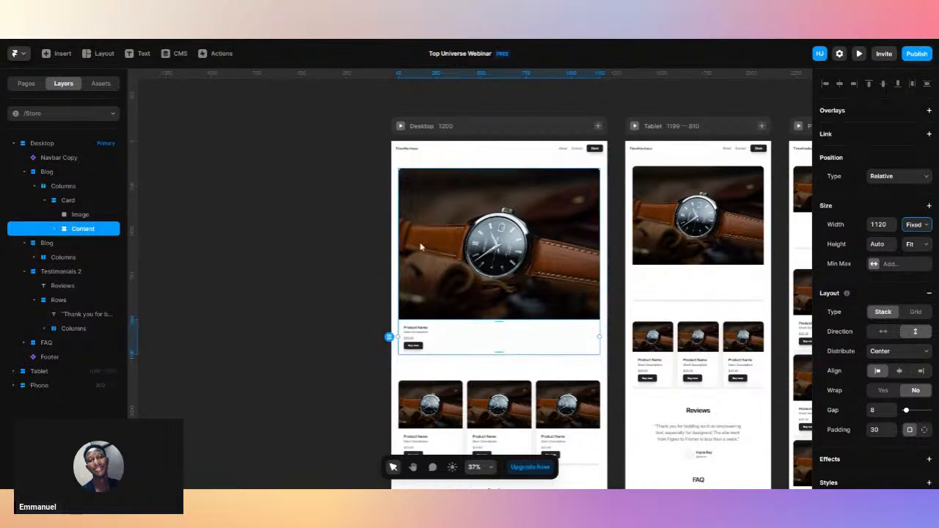
{"action": "key", "text": "ctrl+z"}
Change the featured product card to a fixed width and shrink it to 481.
{"action": "left_click", "coordinate": [62, 200]}
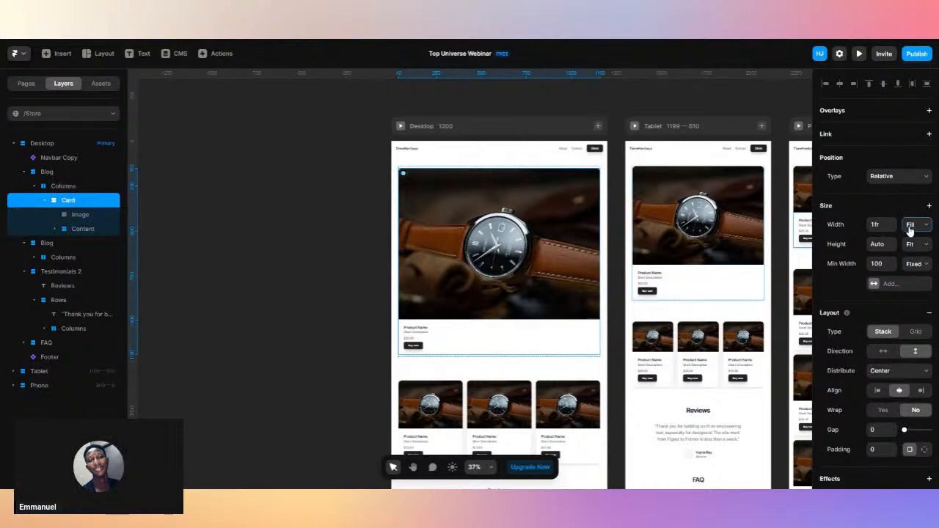
{"action": "key", "text": "ctrl+shift+z"}
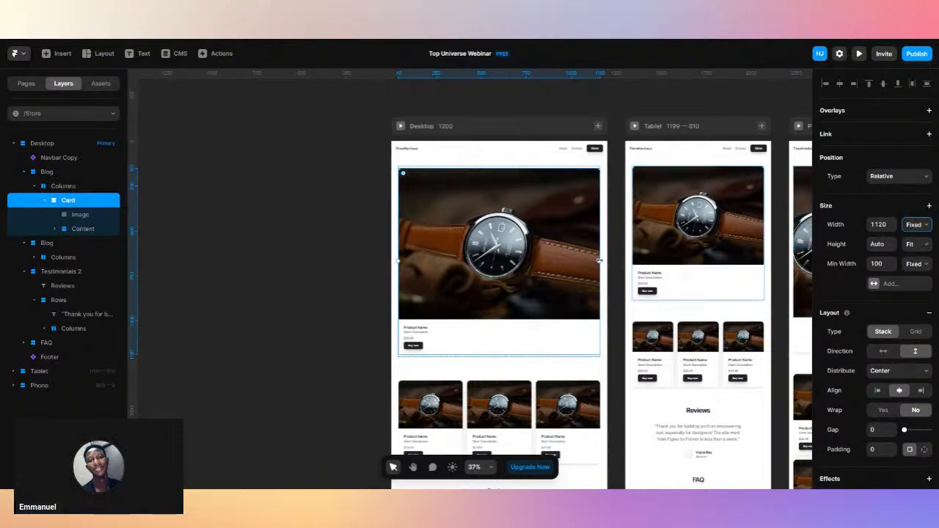
{"action": "left_click_drag", "start_coordinate": [593, 260], "coordinate": [484, 256]}
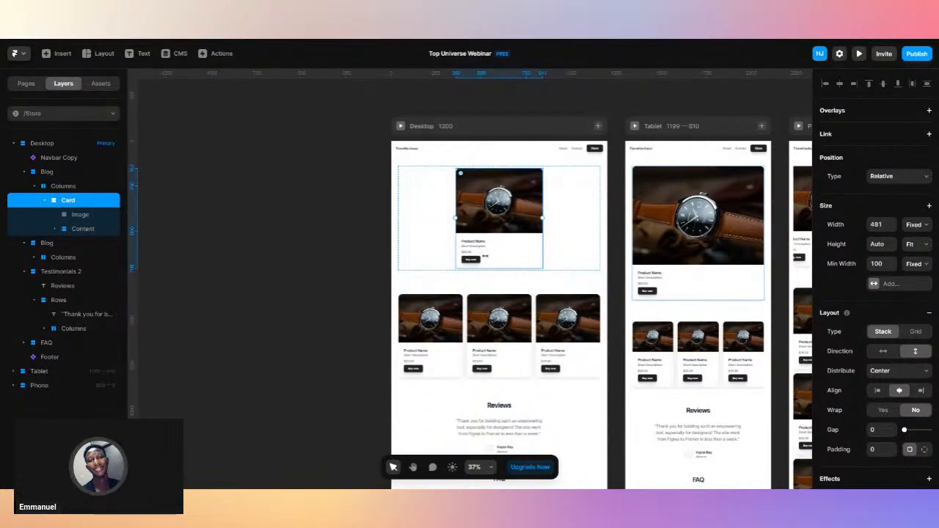
Set the distribution of the first Blog section's Columns stack to Start.
{"action": "left_click", "coordinate": [570, 242]}
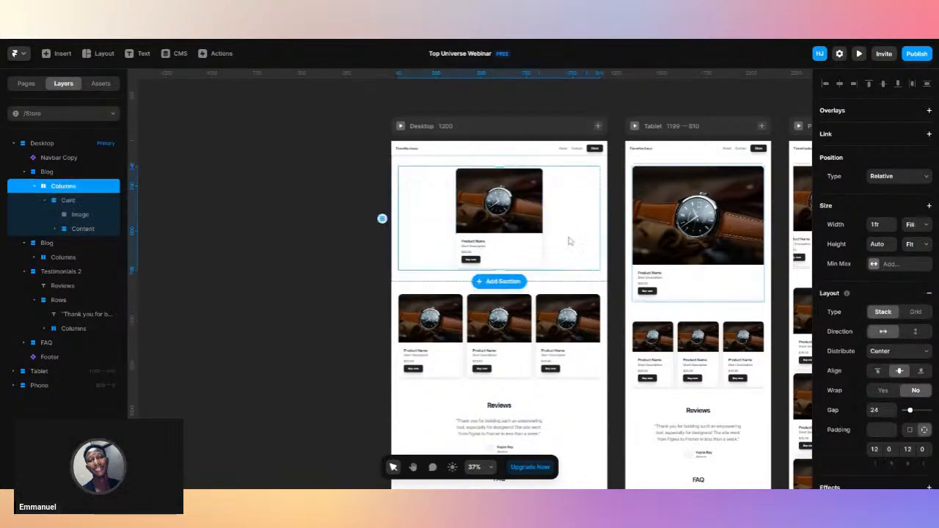
{"action": "left_click", "coordinate": [900, 355]}
{"action": "left_click", "coordinate": [895, 366]}
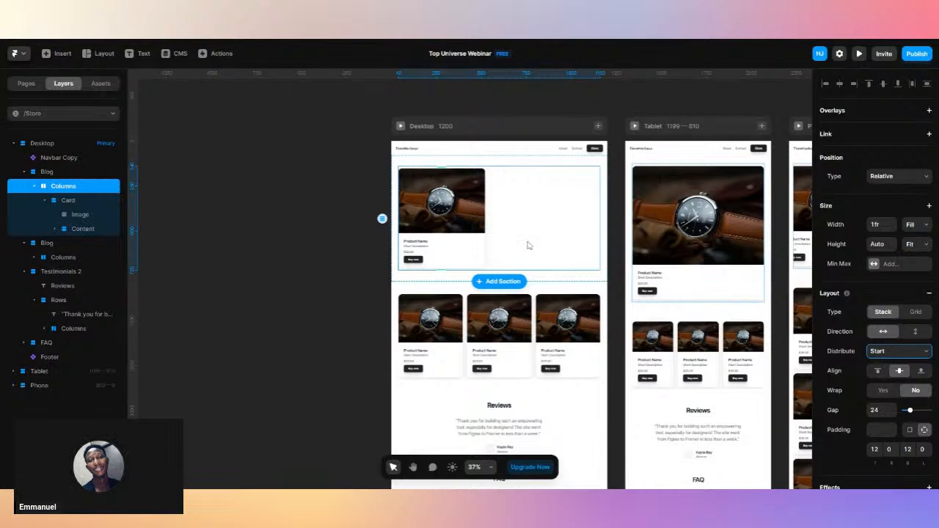
{"action": "left_click", "coordinate": [317, 279]}
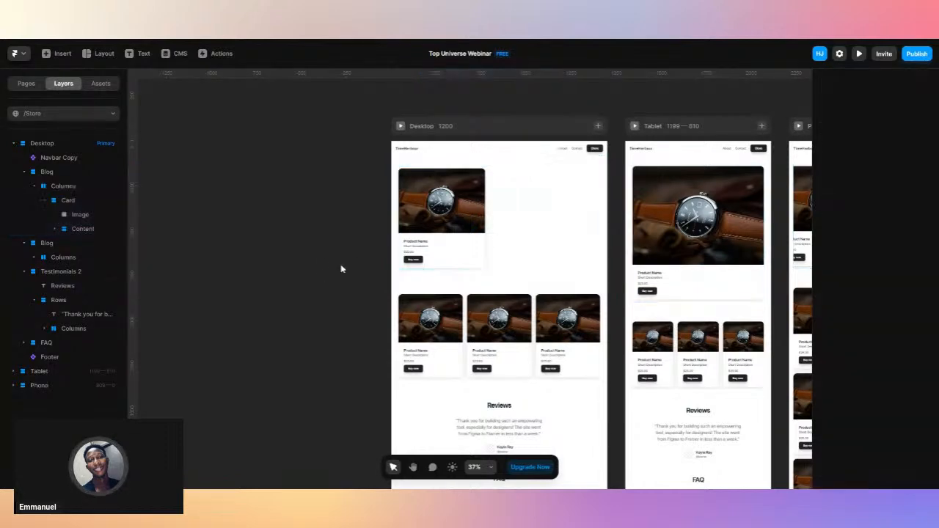
Look through the insertable media elements and ready-made section layouts for content to place beside the featured product card.
{"action": "scroll", "coordinate": [498, 220], "scroll_direction": "up", "scroll_amount": 5}
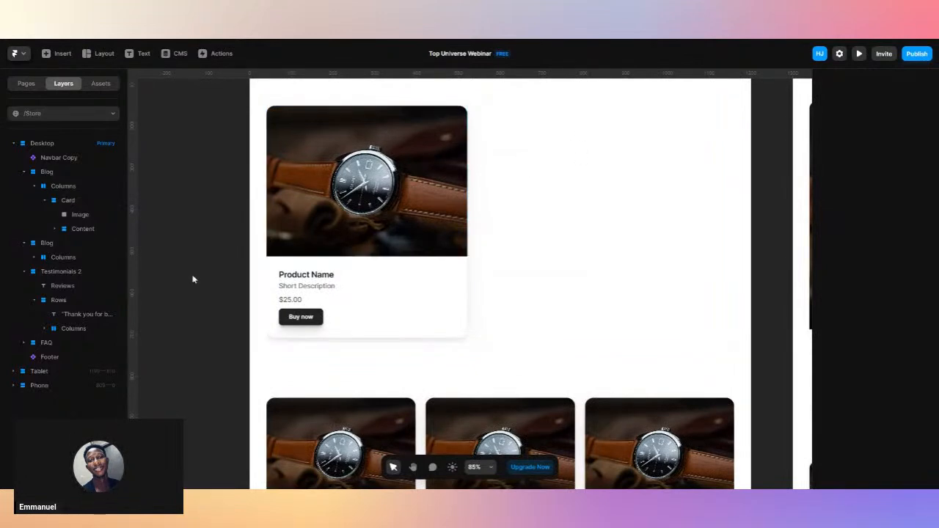
{"action": "left_click", "coordinate": [62, 55]}
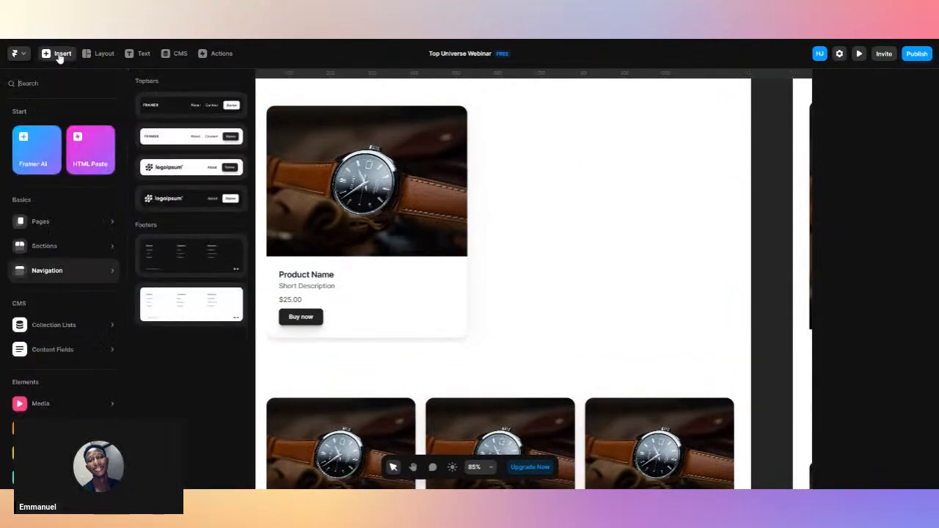
{"action": "mouse_move", "coordinate": [59, 411]}
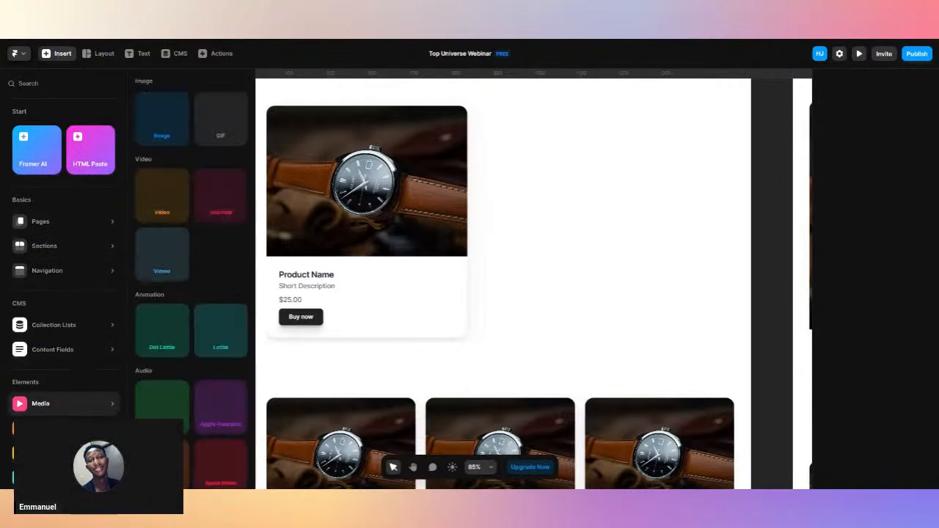
{"action": "scroll", "coordinate": [62, 352], "scroll_direction": "down", "scroll_amount": 1}
{"action": "mouse_move", "coordinate": [71, 192]}
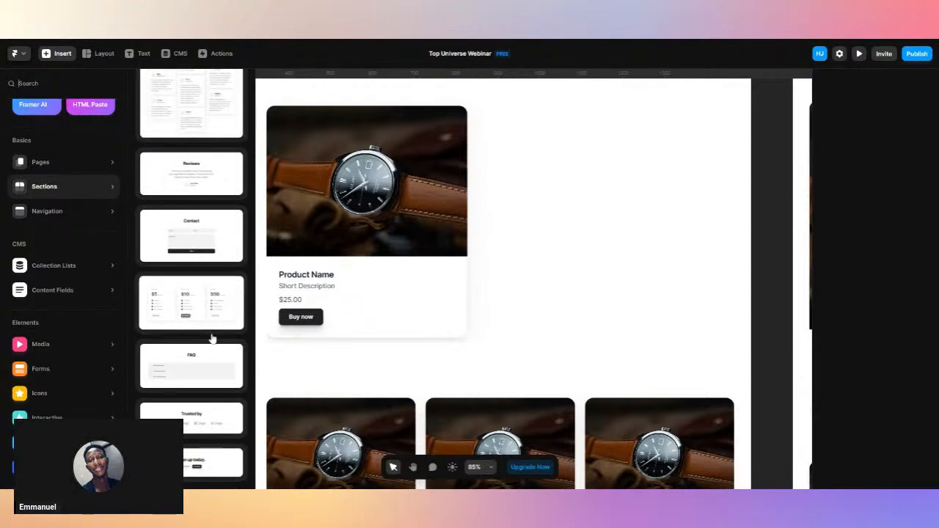
{"action": "scroll", "coordinate": [211, 338], "scroll_direction": "up", "scroll_amount": 4}
{"action": "scroll", "coordinate": [211, 337], "scroll_direction": "up", "scroll_amount": 5}
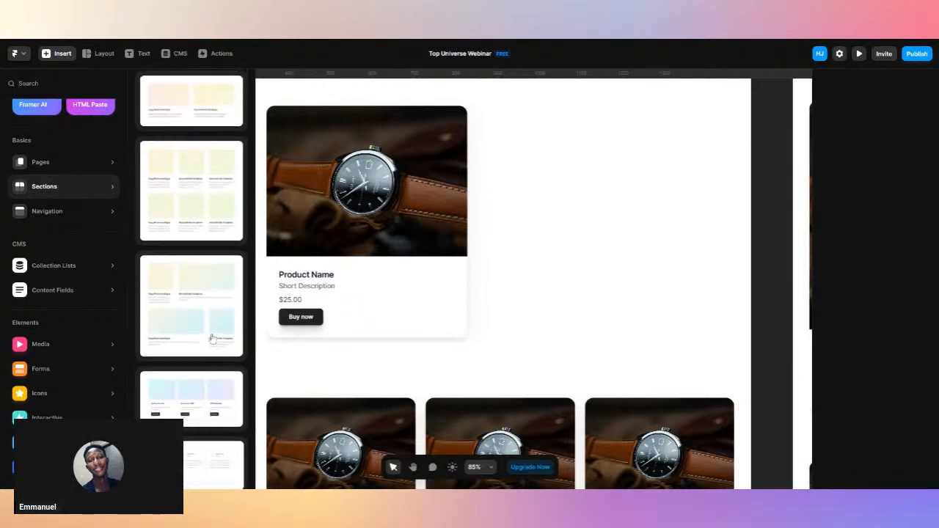
{"action": "scroll", "coordinate": [211, 338], "scroll_direction": "down", "scroll_amount": 4}
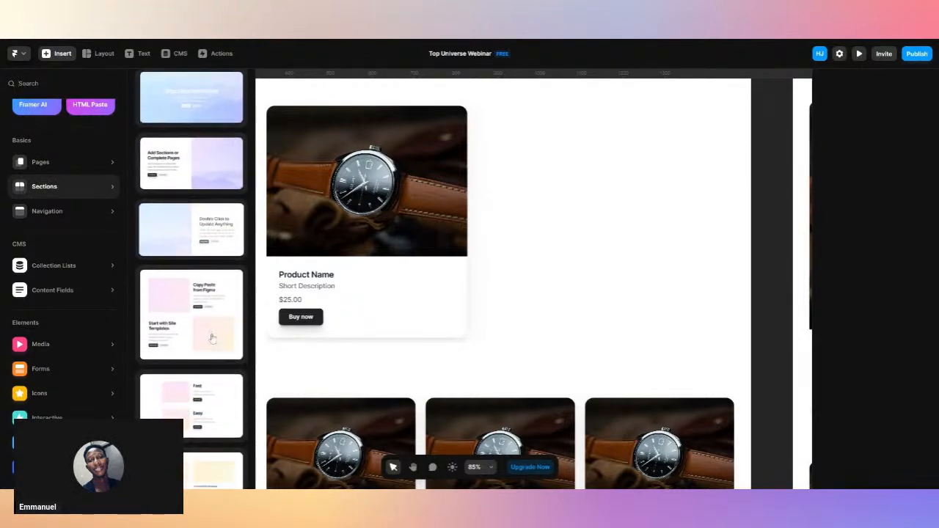
{"action": "scroll", "coordinate": [211, 338], "scroll_direction": "down", "scroll_amount": 5}
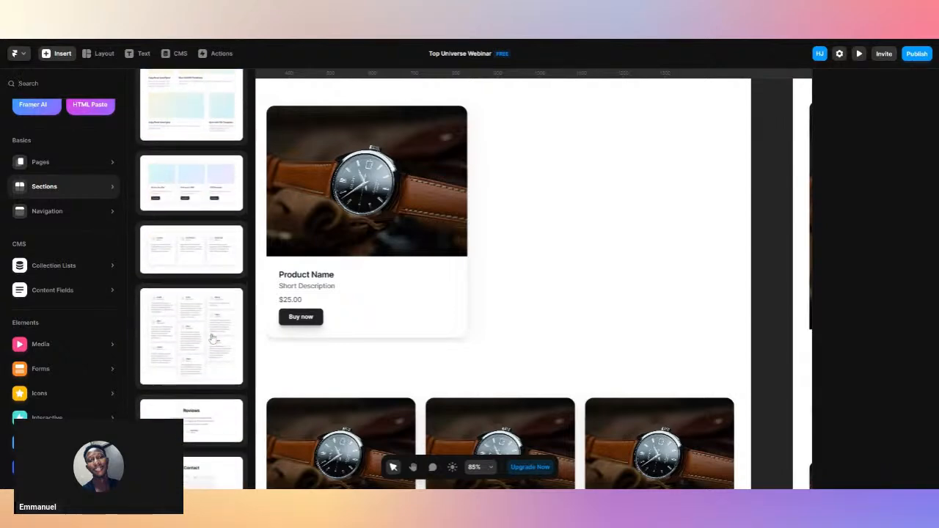
{"action": "scroll", "coordinate": [211, 338], "scroll_direction": "up", "scroll_amount": 10}
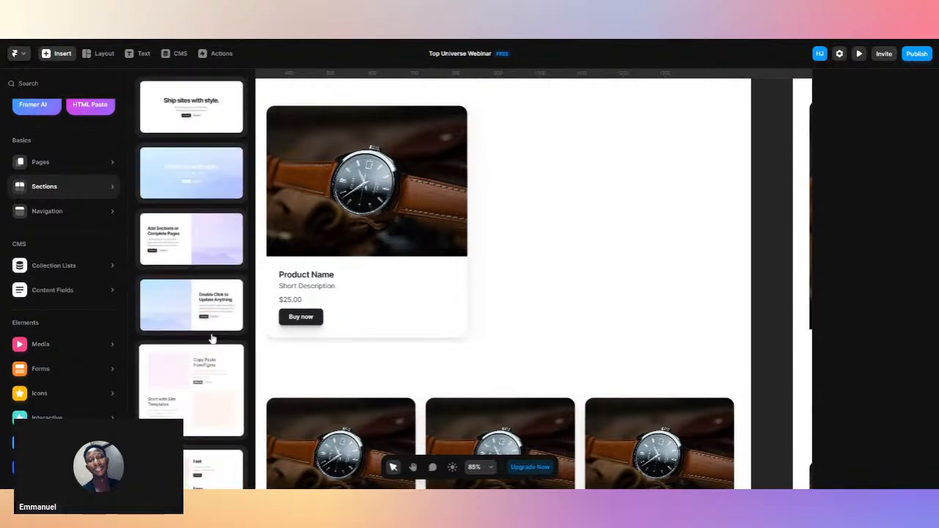
Add a text layer to the Columns stack beside the featured card and try to paste placeholder copy as its content.
{"action": "left_click", "coordinate": [579, 238]}
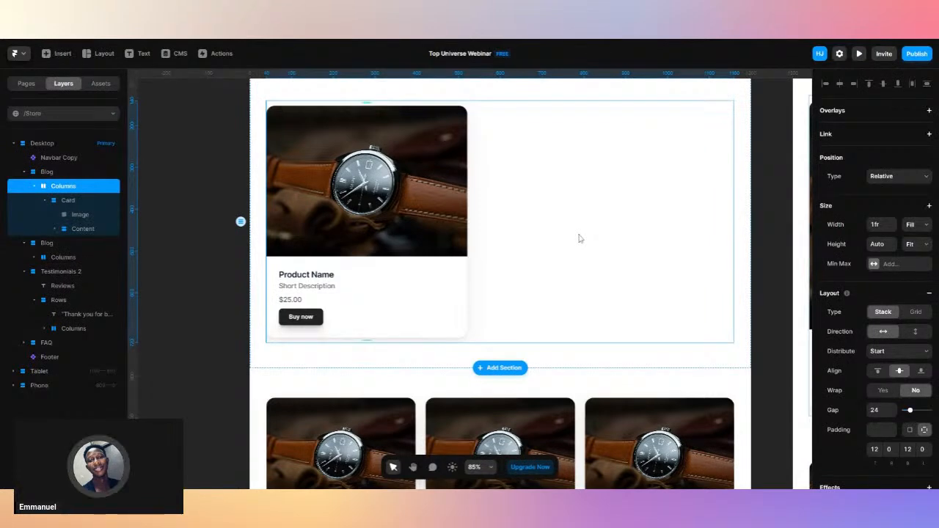
{"action": "key", "text": "t"}
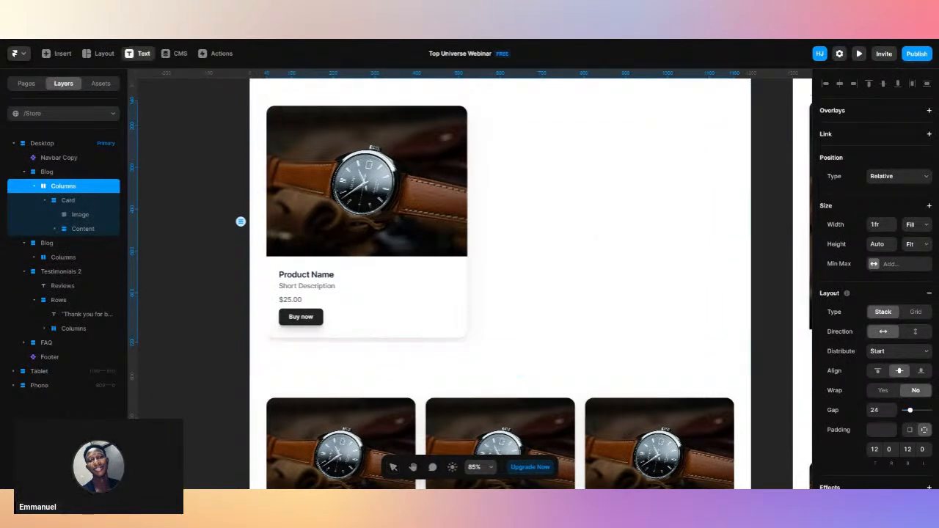
{"action": "left_click", "coordinate": [477, 217]}
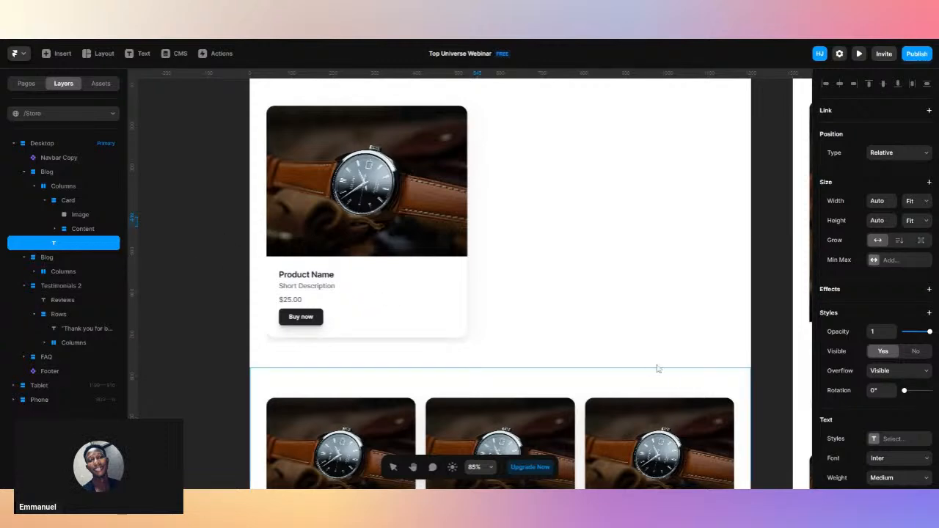
{"action": "scroll", "coordinate": [880, 451], "scroll_direction": "down", "scroll_amount": 3}
{"action": "scroll", "coordinate": [880, 453], "scroll_direction": "down", "scroll_amount": 1}
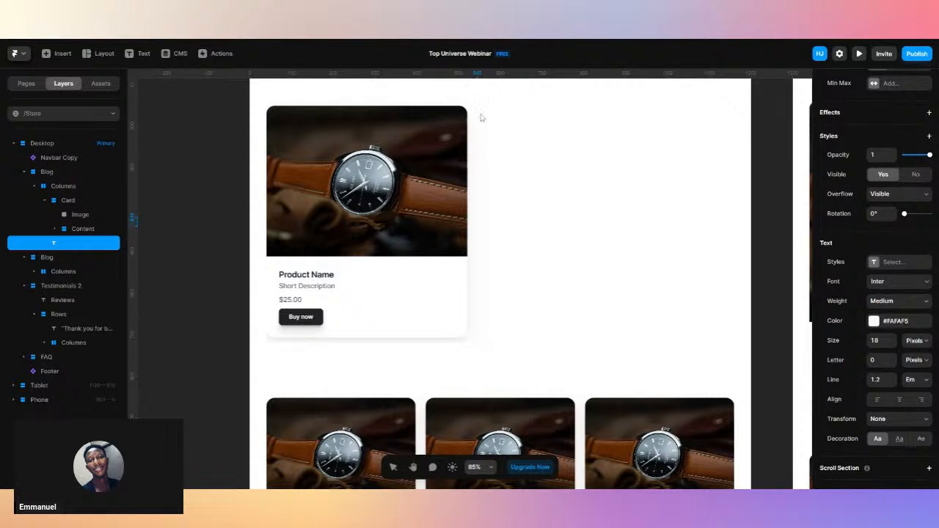
{"action": "left_click", "coordinate": [509, 111]}
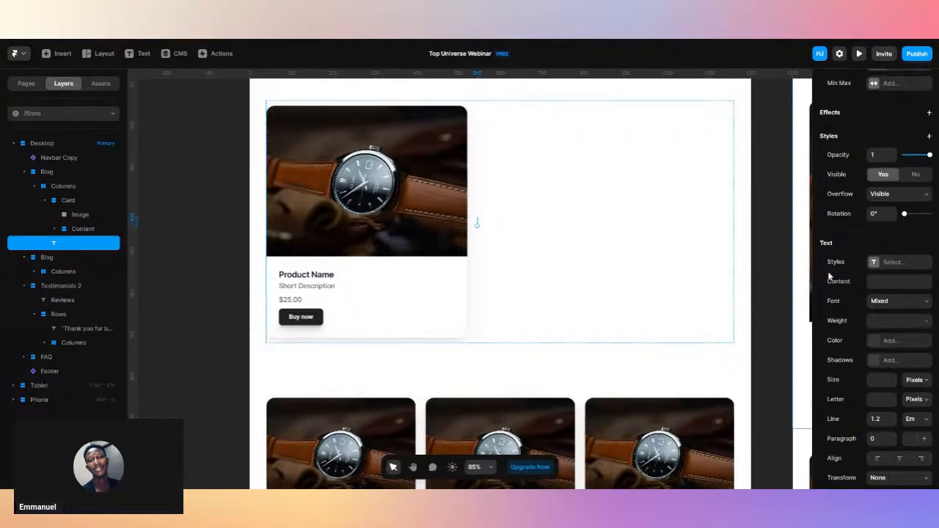
{"action": "left_click", "coordinate": [899, 281]}
{"action": "key", "text": "ctrl+v"}
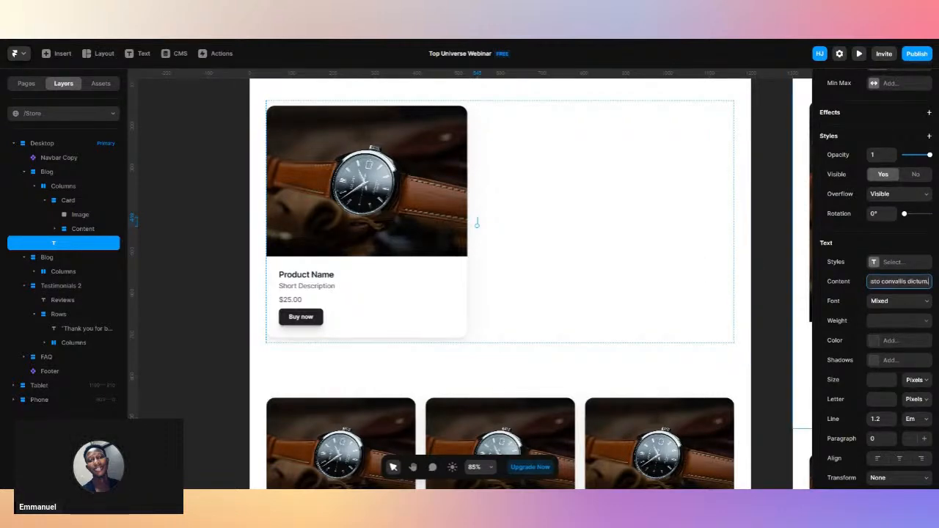
{"action": "left_click", "coordinate": [766, 308]}
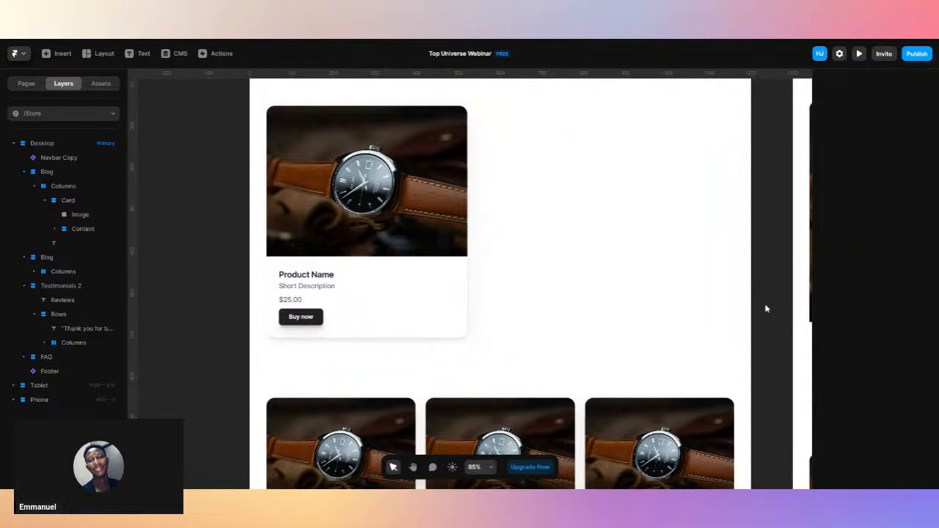
Retry pasting the placeholder copy into the empty text layer's content, then delete that layer.
{"action": "left_click", "coordinate": [63, 243]}
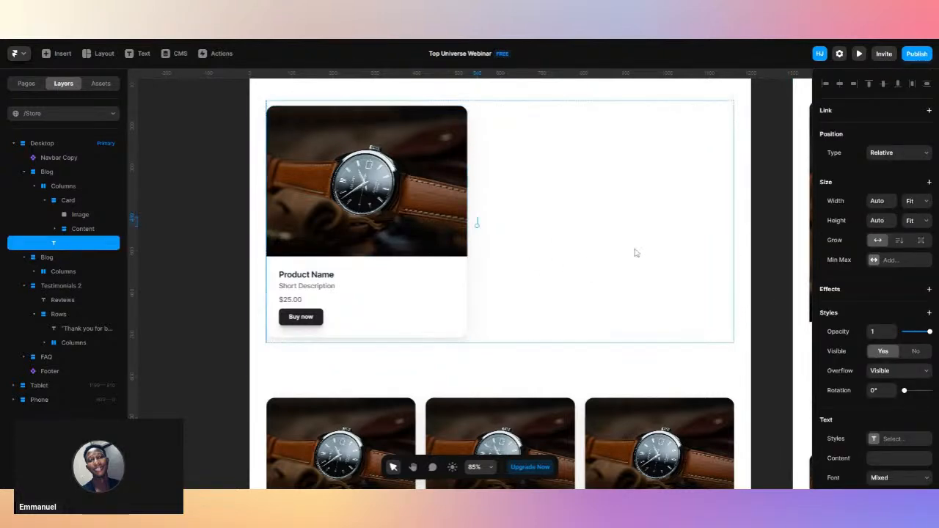
{"action": "scroll", "coordinate": [873, 308], "scroll_direction": "down", "scroll_amount": 3}
{"action": "left_click", "coordinate": [892, 302]}
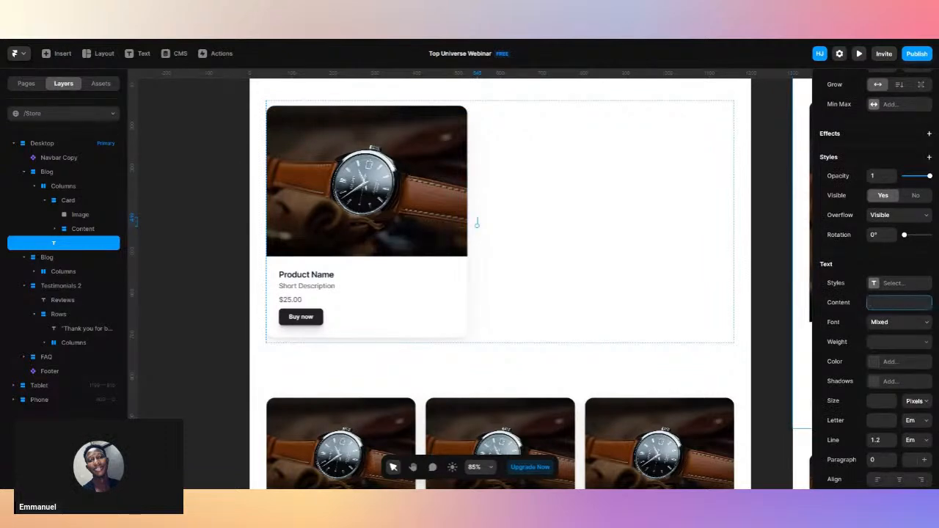
{"action": "key", "text": "ctrl+v"}
{"action": "scroll", "coordinate": [876, 278], "scroll_direction": "down", "scroll_amount": 1}
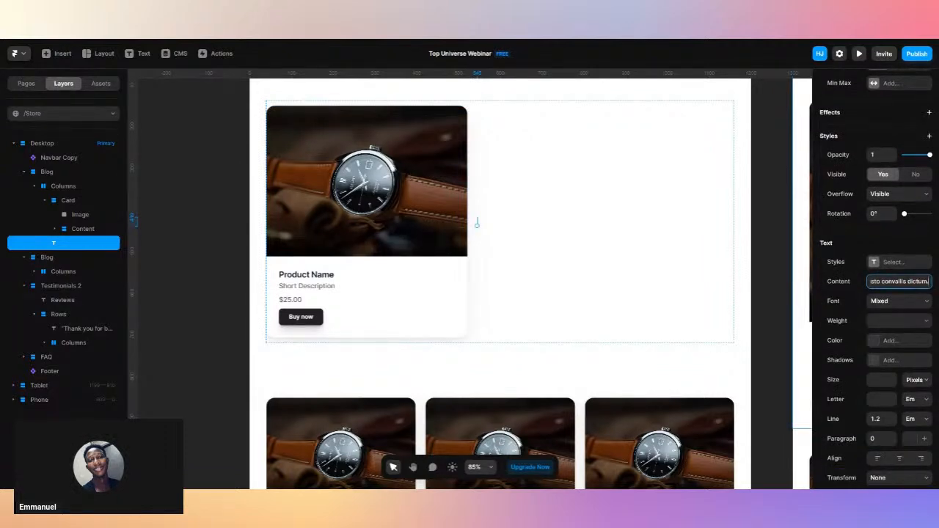
{"action": "left_click", "coordinate": [783, 317]}
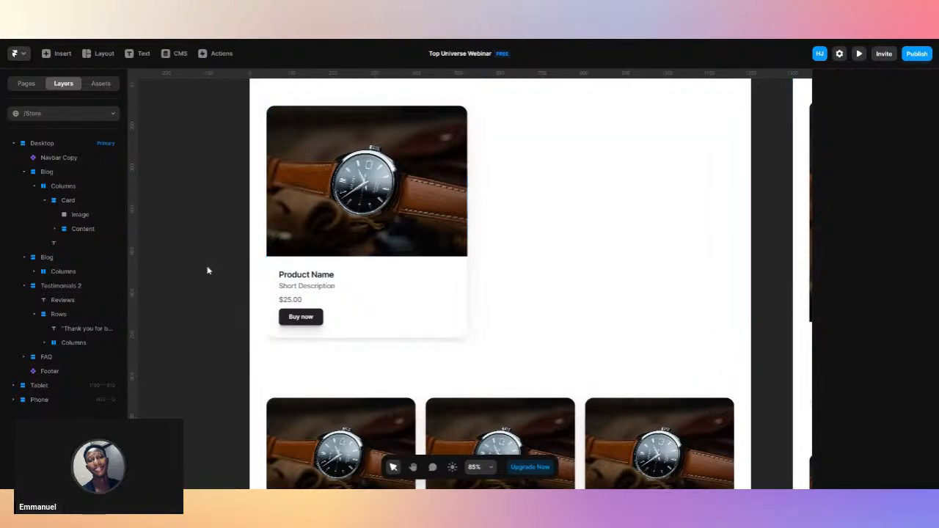
{"action": "left_click", "coordinate": [64, 246]}
{"action": "key", "text": "Delete"}
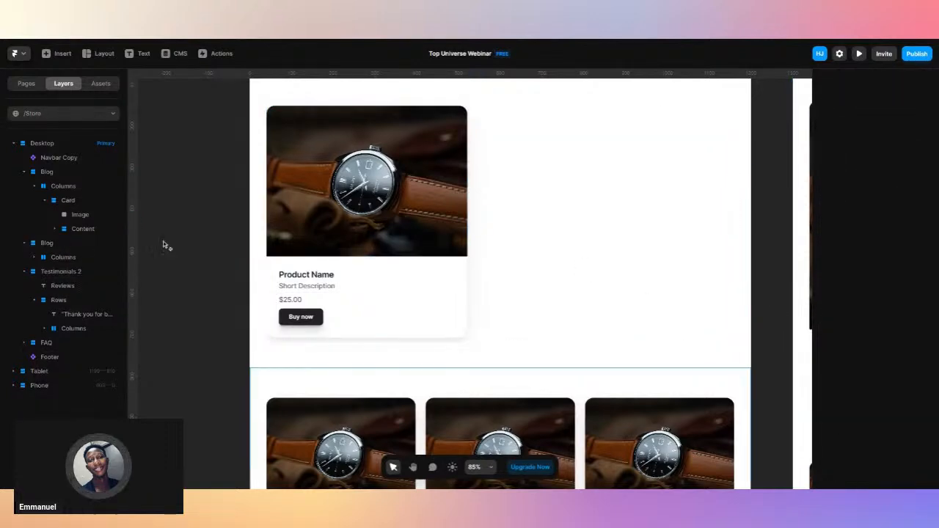
Add a text layer with Lorem ipsum placeholder copy to the Columns stack beside the featured product card.
{"action": "key", "text": "t"}
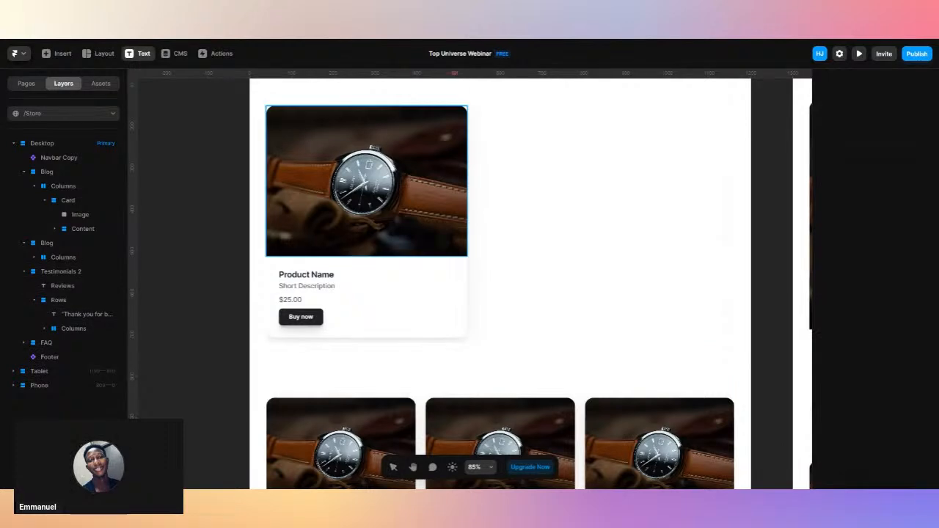
{"action": "left_click", "coordinate": [524, 179]}
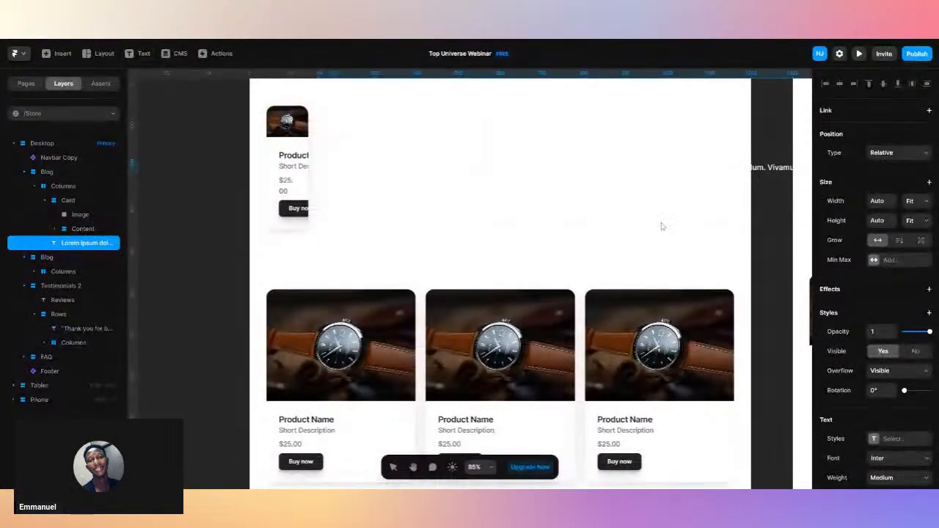
Try setting the placeholder text's color to #111222, then undo the color change.
{"action": "scroll", "coordinate": [877, 419], "scroll_direction": "down", "scroll_amount": 3}
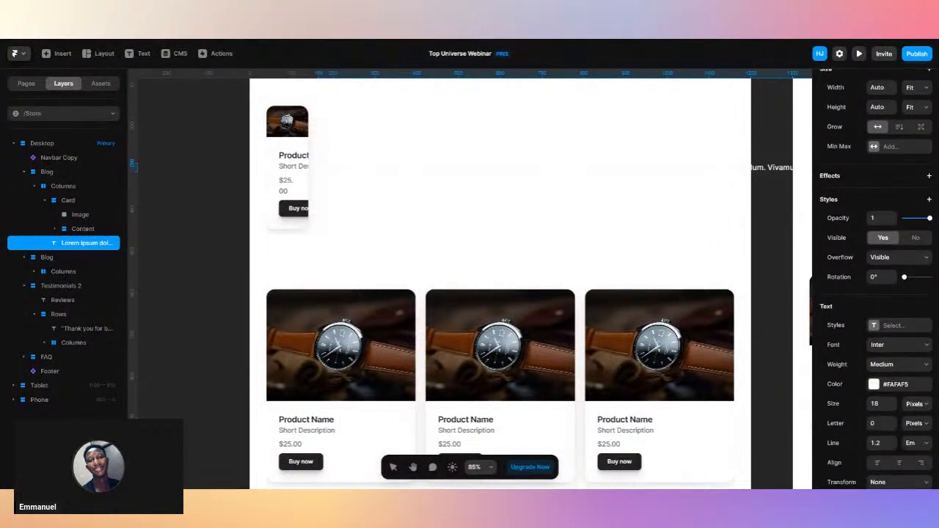
{"action": "left_click", "coordinate": [873, 386]}
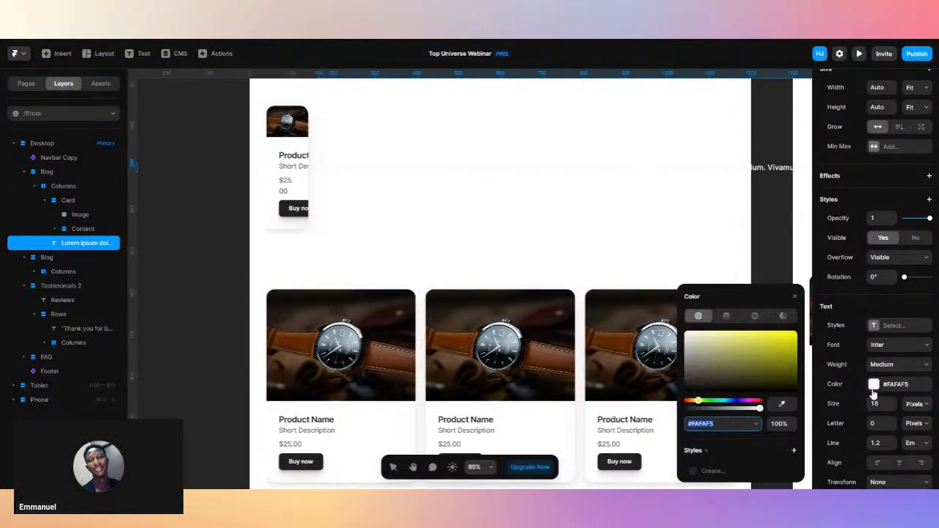
{"action": "type", "text": "111"}
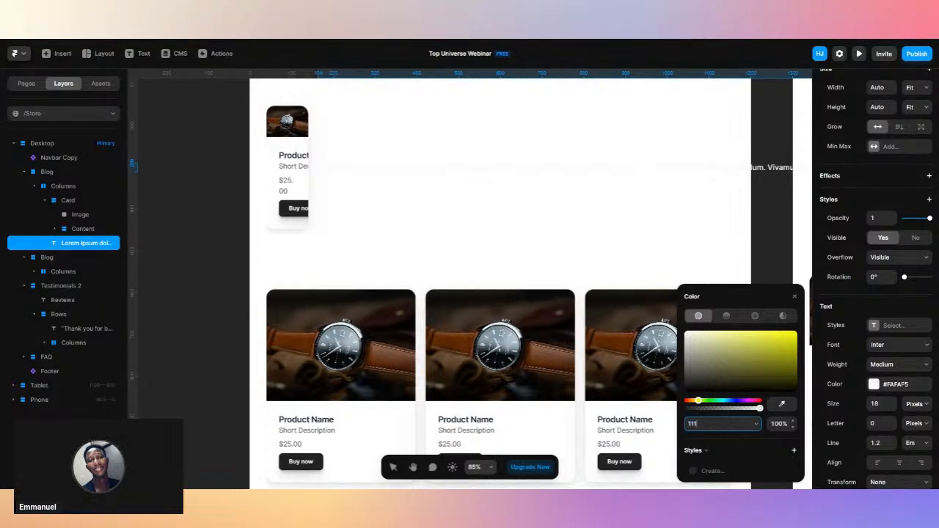
{"action": "type", "text": "222"}
{"action": "key", "text": "Return"}
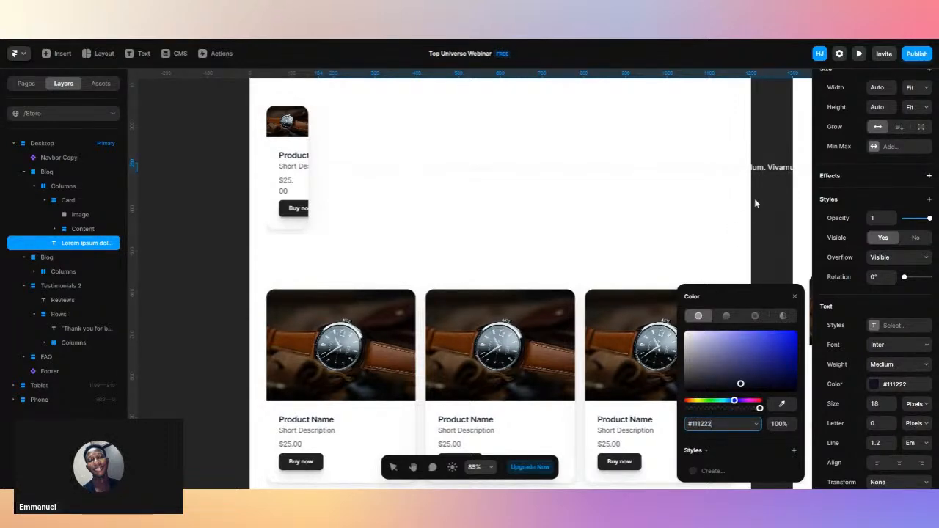
{"action": "key", "text": "ctrl+z"}
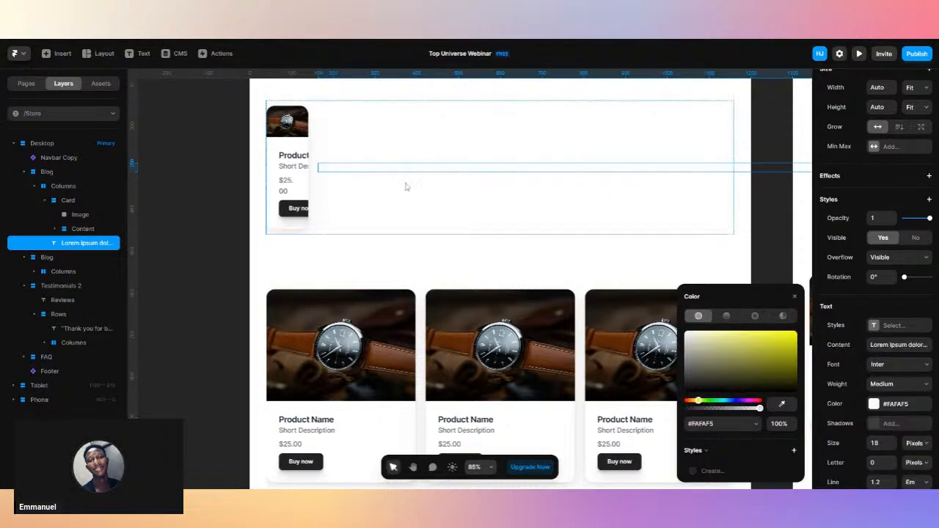
Set the placeholder text layer's width to Fill and its color to #111222.
{"action": "scroll", "coordinate": [627, 158], "scroll_direction": "down", "scroll_amount": 2}
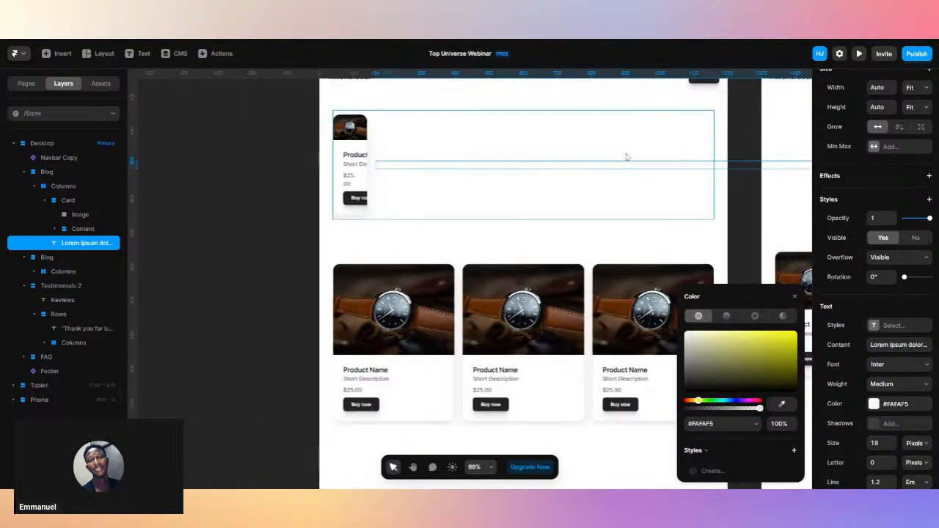
{"action": "scroll", "coordinate": [626, 157], "scroll_direction": "up", "scroll_amount": 2}
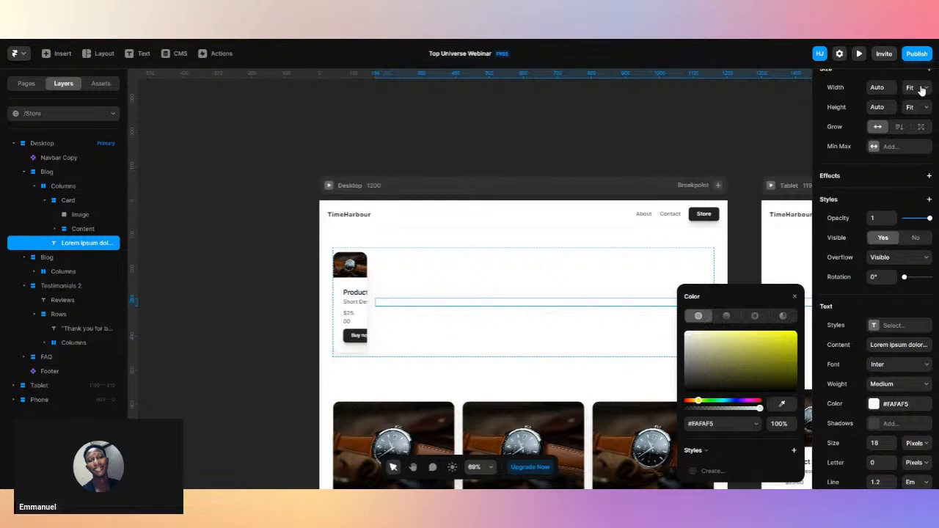
{"action": "left_click", "coordinate": [922, 89]}
{"action": "left_click", "coordinate": [923, 118]}
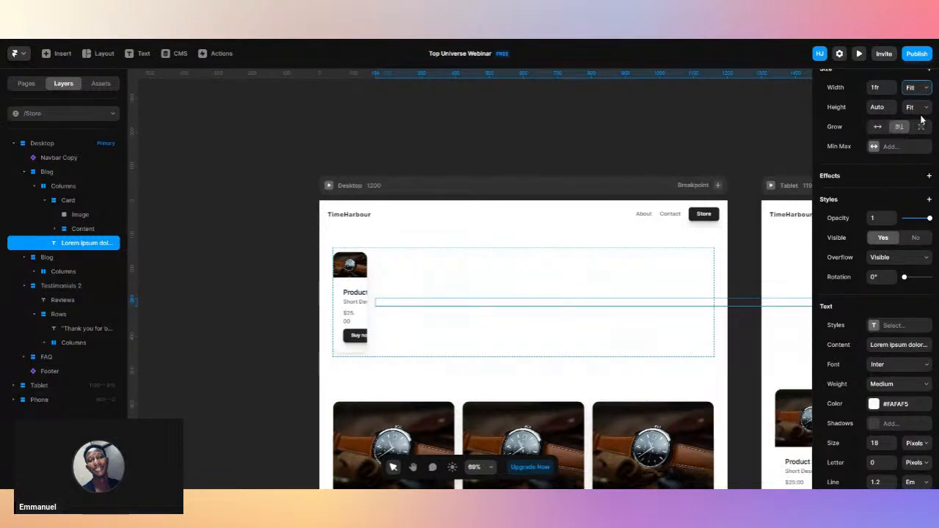
{"action": "left_click", "coordinate": [876, 408]}
{"action": "type", "text": "1222"}
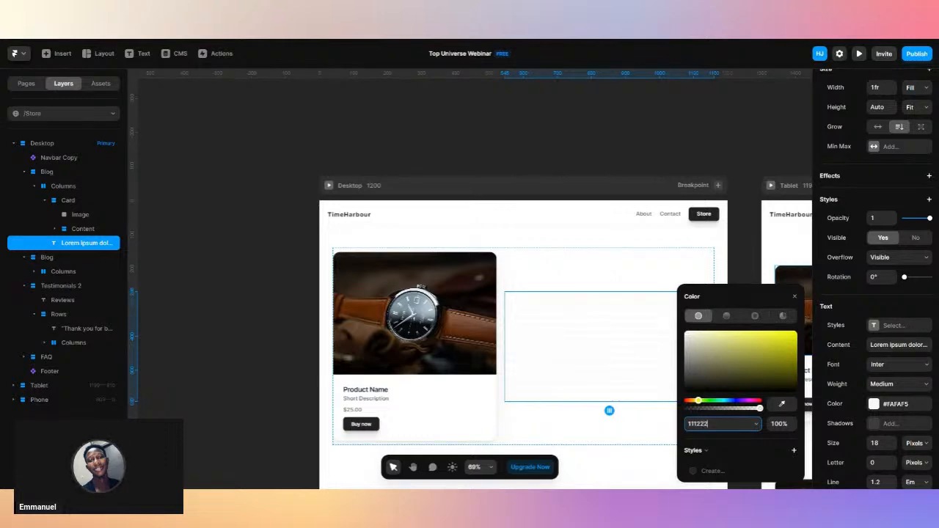
{"action": "key", "text": "Return"}
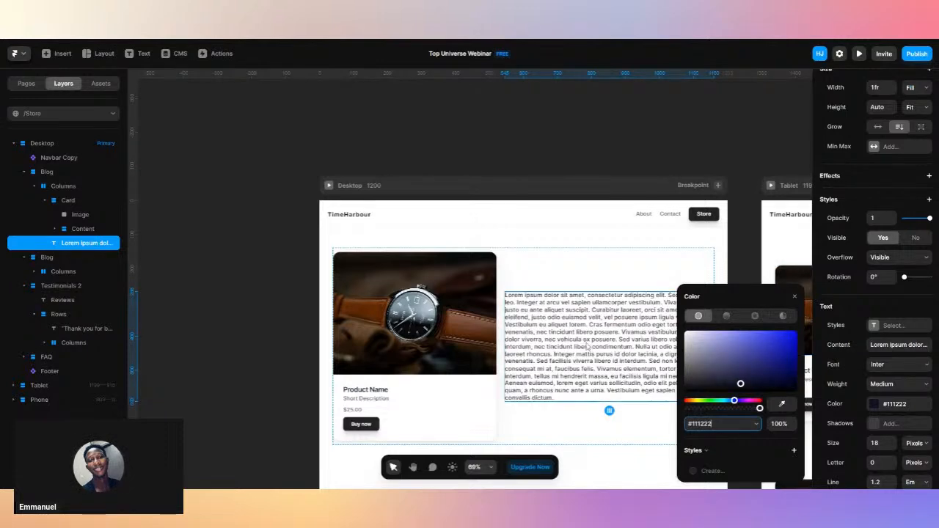
Align the contents of the first Blog section's Columns stack to the top.
{"action": "left_click", "coordinate": [588, 267]}
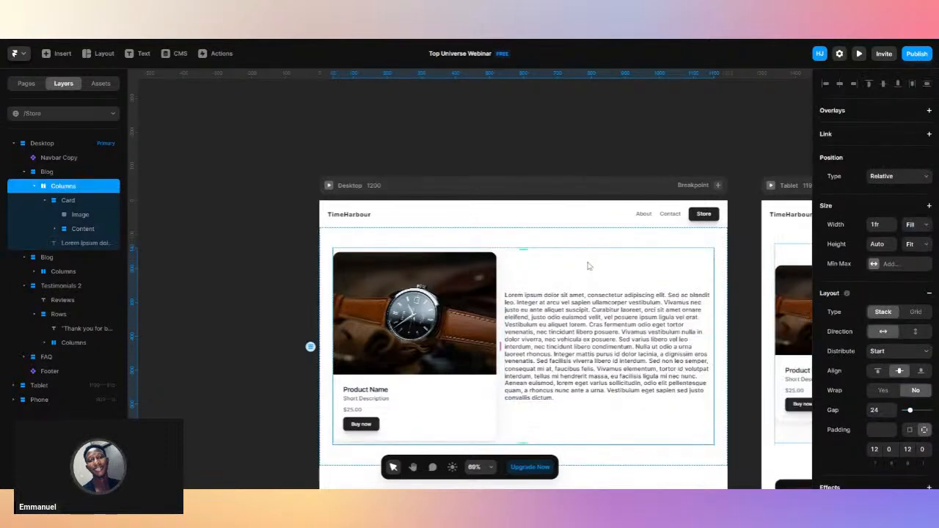
{"action": "left_click", "coordinate": [877, 371]}
{"action": "scroll", "coordinate": [631, 369], "scroll_direction": "down", "scroll_amount": 2}
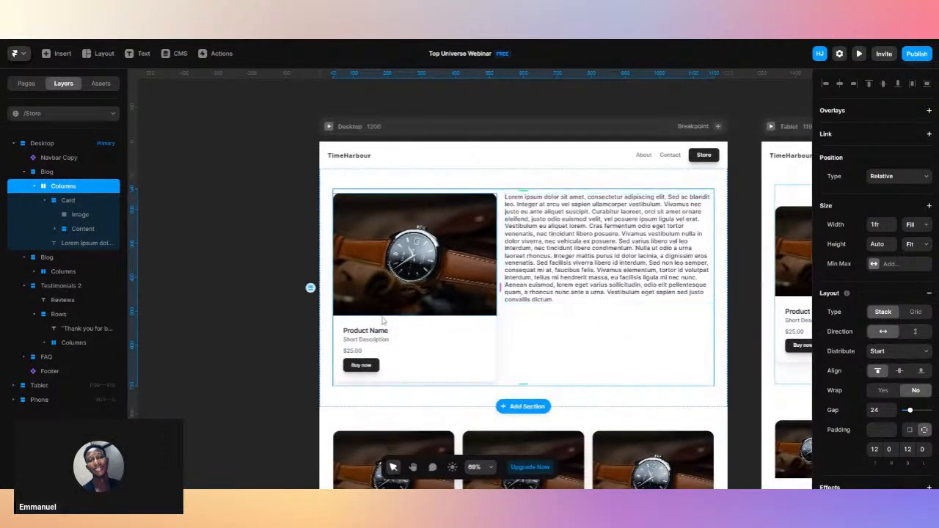
Review the Store page's product sections and inspect the featured card's price text and Buy now button.
{"action": "left_click", "coordinate": [206, 335]}
{"action": "scroll", "coordinate": [205, 335], "scroll_direction": "down", "scroll_amount": 8}
{"action": "scroll", "coordinate": [206, 336], "scroll_direction": "up", "scroll_amount": 3}
{"action": "scroll", "coordinate": [206, 336], "scroll_direction": "up", "scroll_amount": 2}
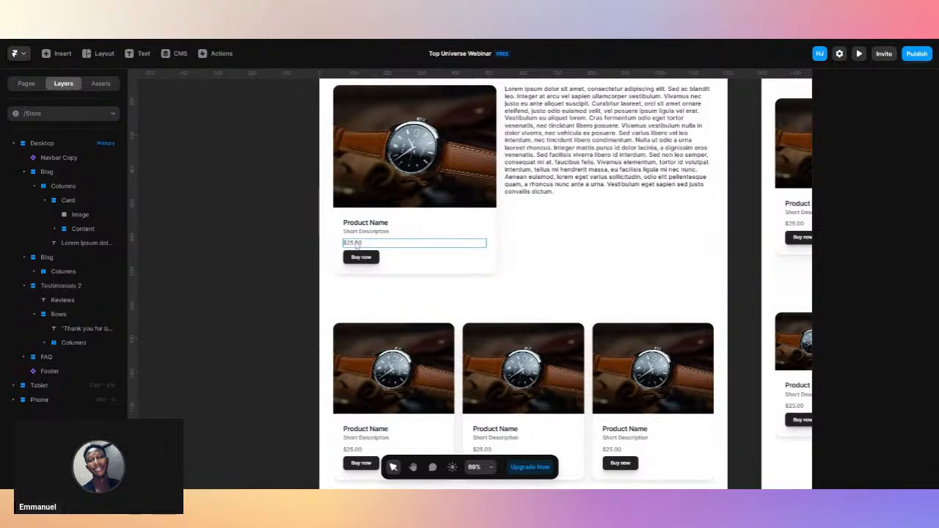
{"action": "left_click", "coordinate": [356, 245]}
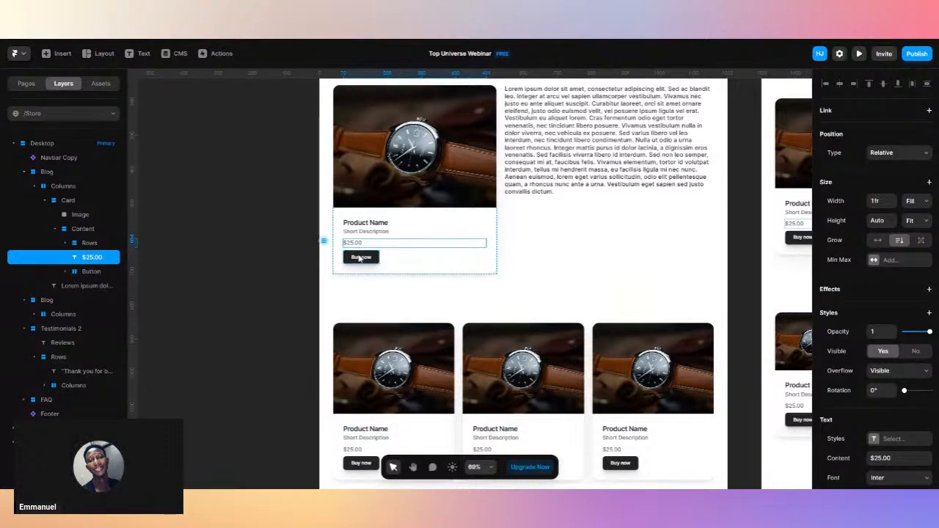
{"action": "left_click", "coordinate": [360, 258]}
{"action": "scroll", "coordinate": [569, 205], "scroll_direction": "up", "scroll_amount": 2}
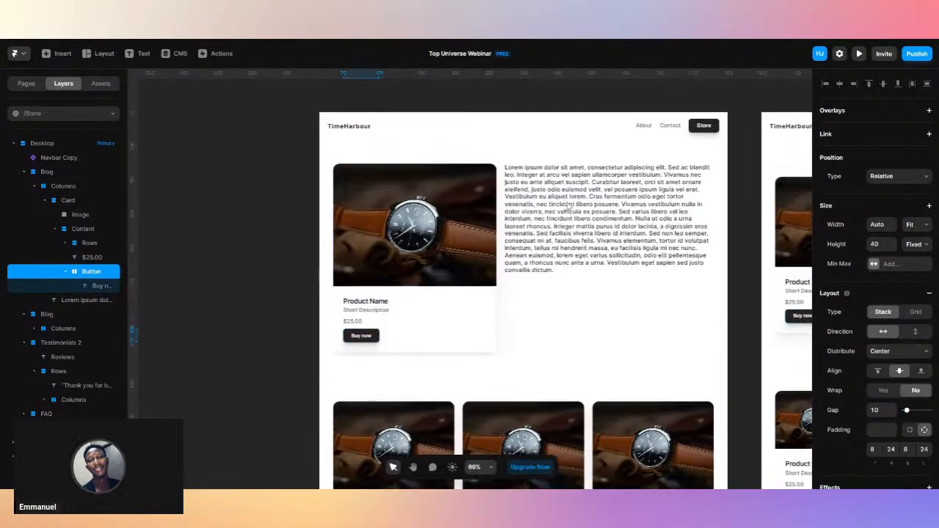
{"action": "left_click", "coordinate": [577, 214]}
{"action": "scroll", "coordinate": [576, 212], "scroll_direction": "down", "scroll_amount": 2}
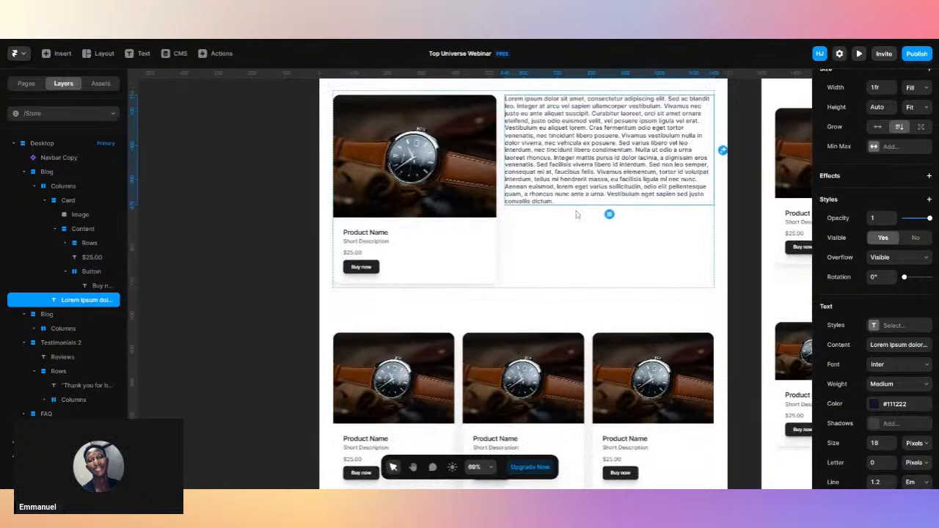
{"action": "scroll", "coordinate": [577, 209], "scroll_direction": "down", "scroll_amount": 2}
{"action": "left_click", "coordinate": [547, 240]}
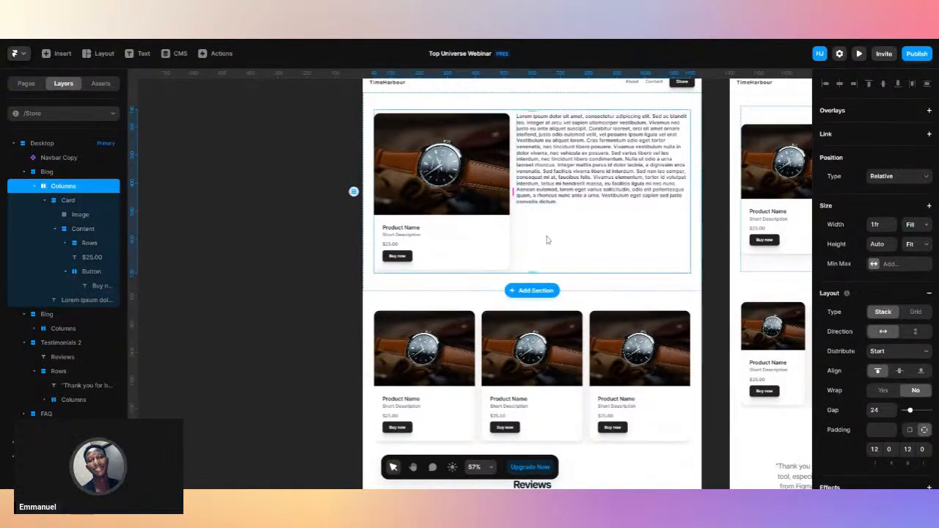
{"action": "scroll", "coordinate": [545, 237], "scroll_direction": "up", "scroll_amount": 3}
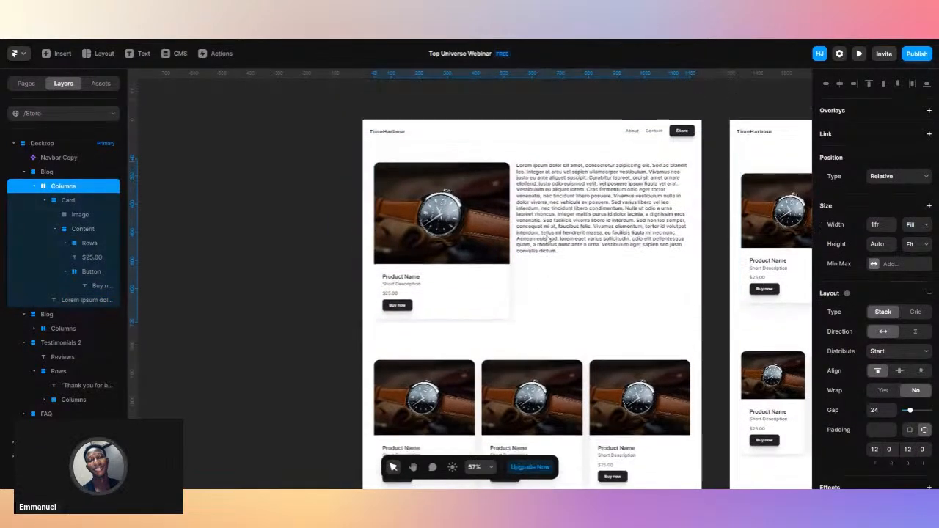
{"action": "left_click", "coordinate": [435, 180]}
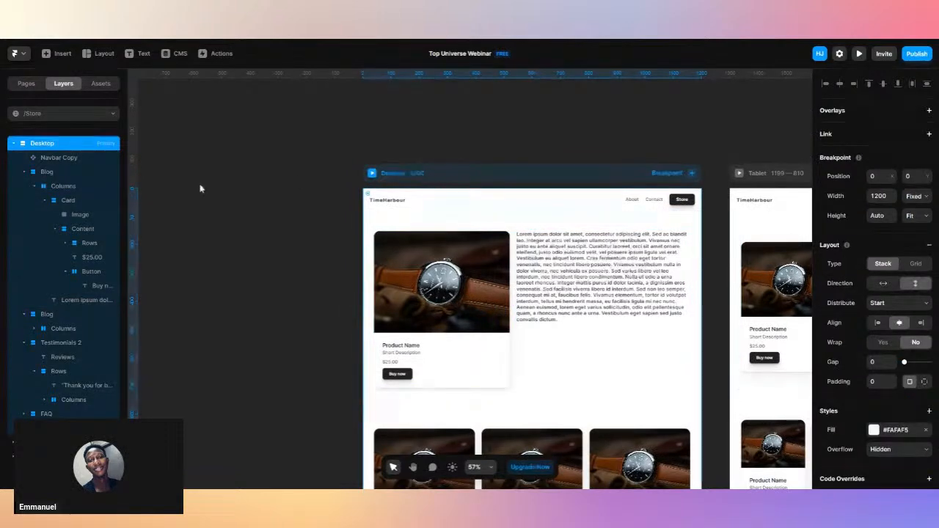
Convert the /Store page to a CMS page with the collection name Products and Reviews as the page title.
{"action": "left_click", "coordinate": [36, 86]}
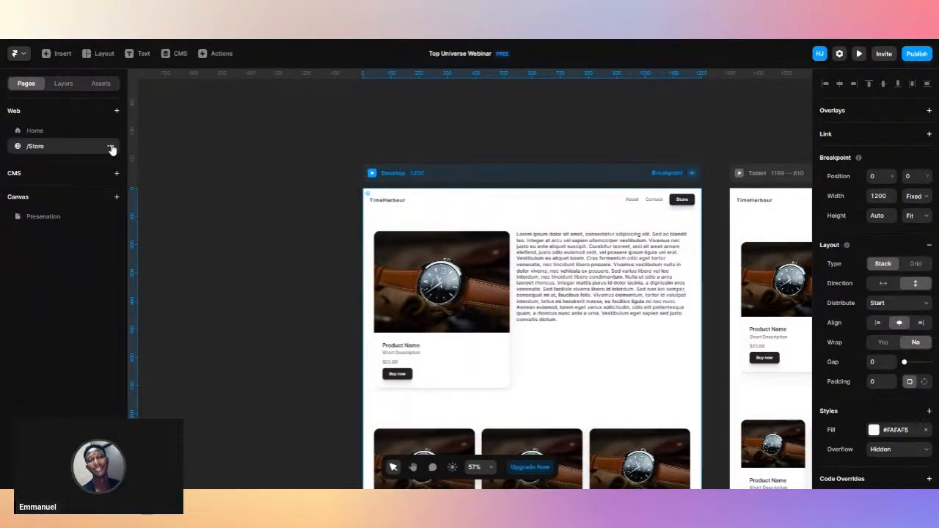
{"action": "left_click", "coordinate": [111, 147]}
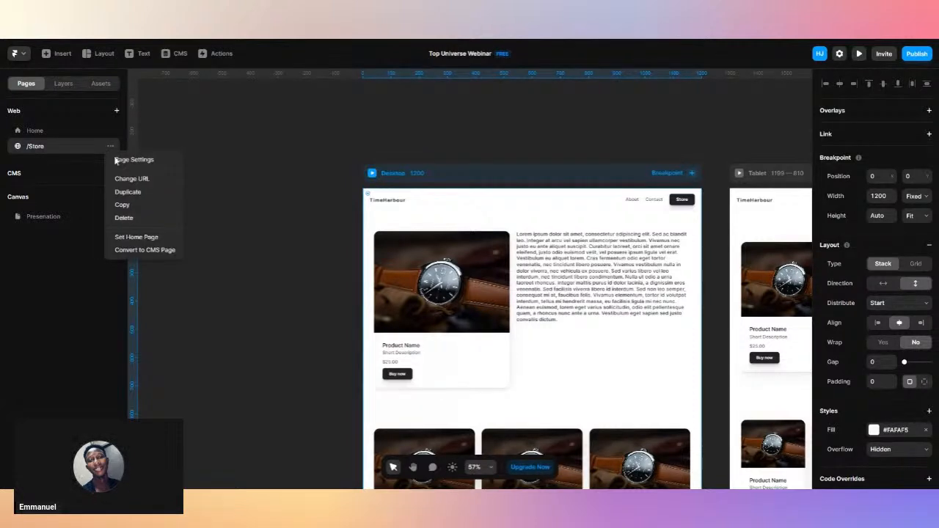
{"action": "left_click", "coordinate": [130, 252]}
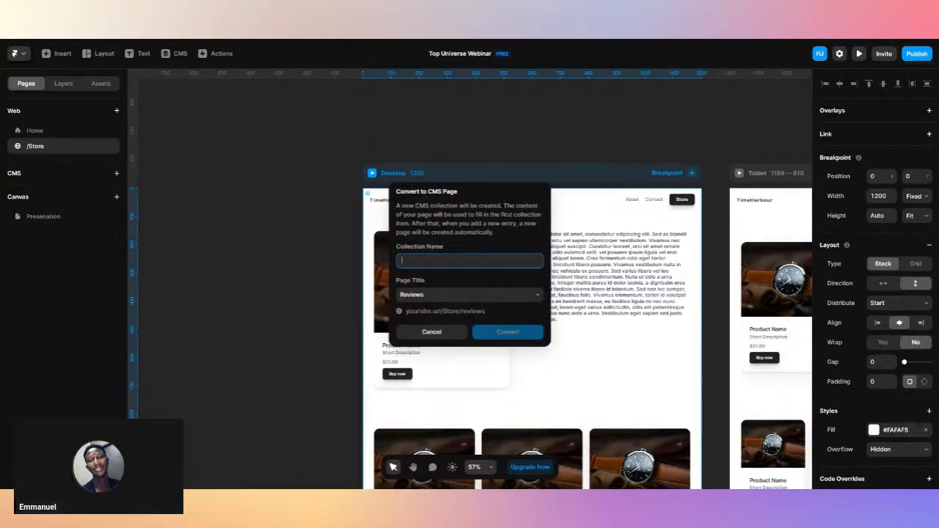
{"action": "type", "text": "Products"}
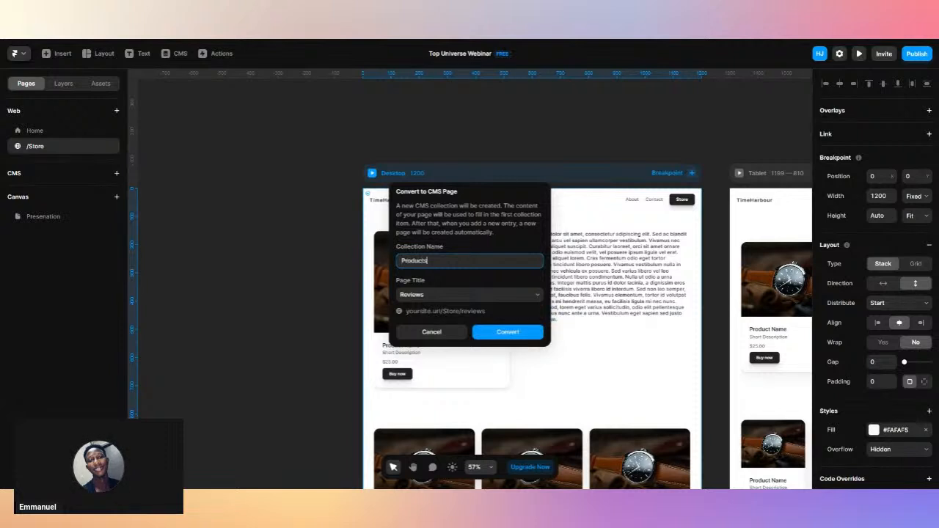
{"action": "left_click", "coordinate": [443, 294]}
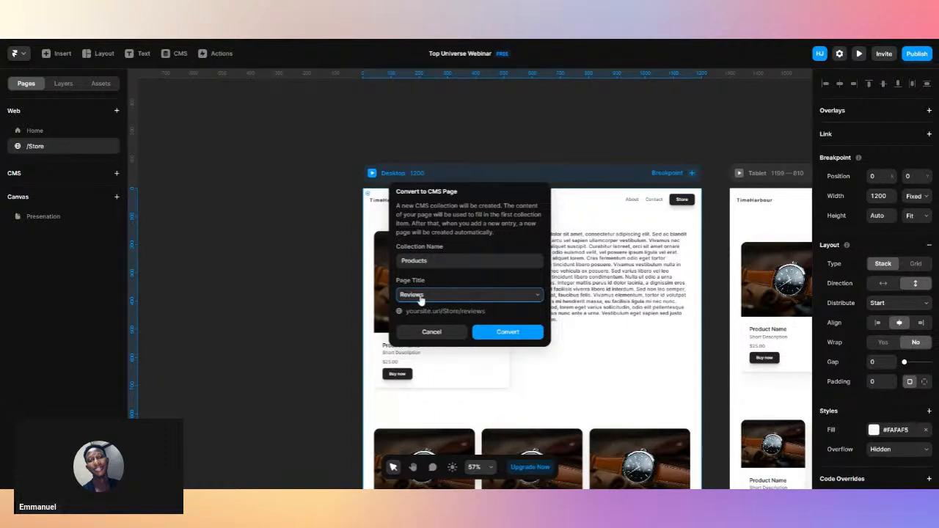
{"action": "left_click", "coordinate": [503, 334]}
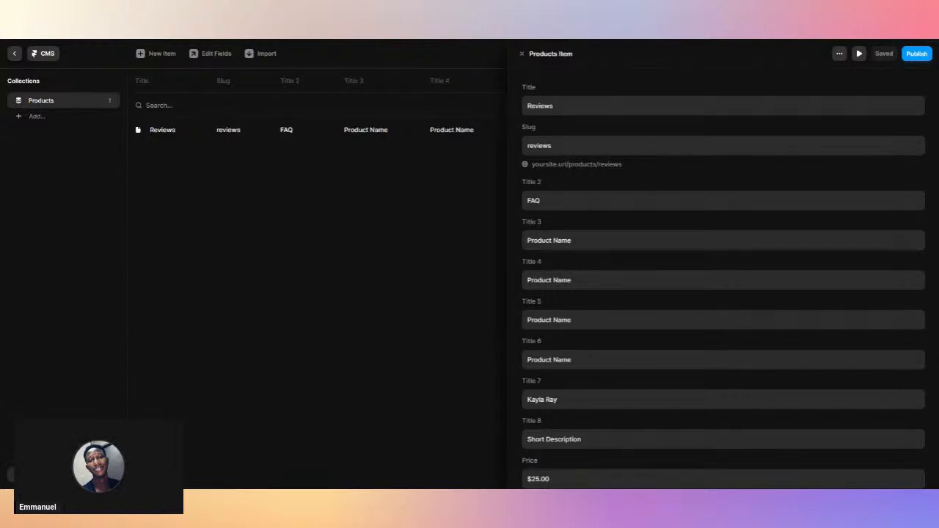
Review all the fields and content of the Products item, from the title down to the images and rich text.
{"action": "scroll", "coordinate": [723, 278], "scroll_direction": "down", "scroll_amount": 1}
{"action": "scroll", "coordinate": [723, 279], "scroll_direction": "down", "scroll_amount": 1}
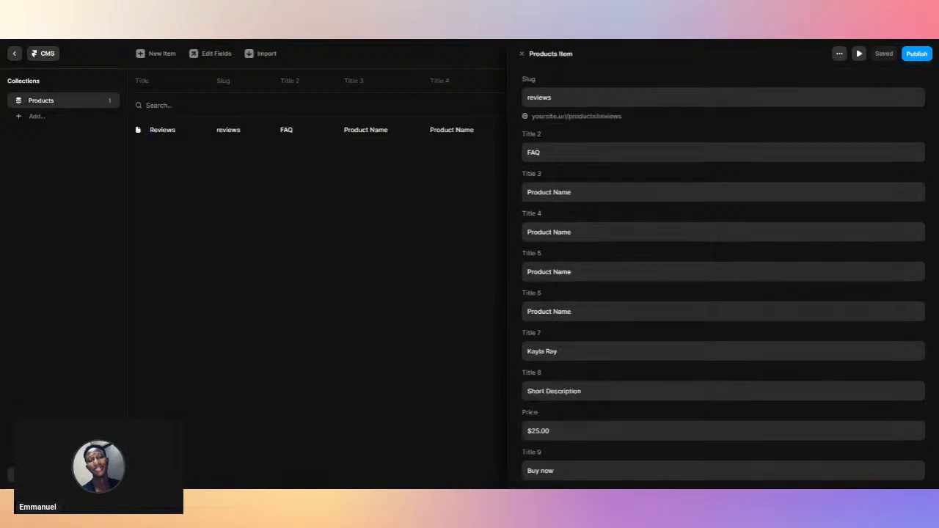
{"action": "scroll", "coordinate": [551, 206], "scroll_direction": "down", "scroll_amount": 6}
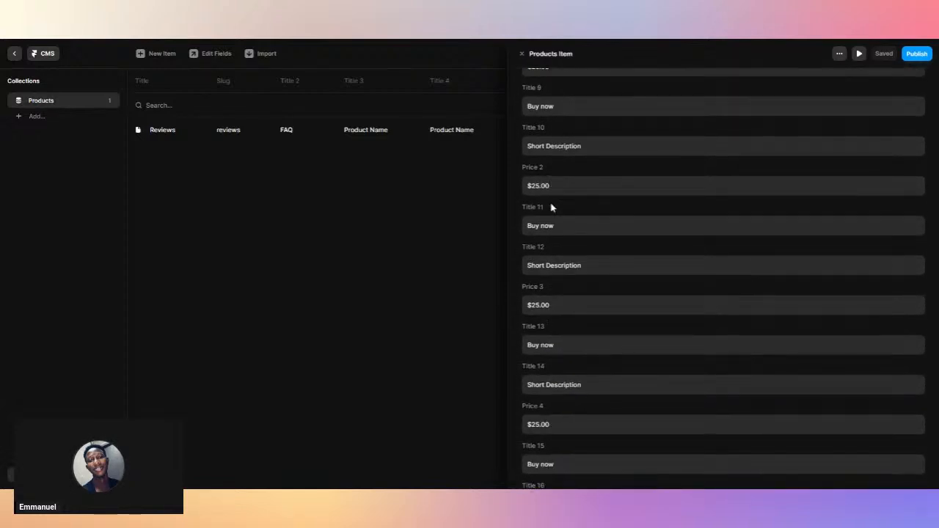
{"action": "scroll", "coordinate": [551, 206], "scroll_direction": "down", "scroll_amount": 5}
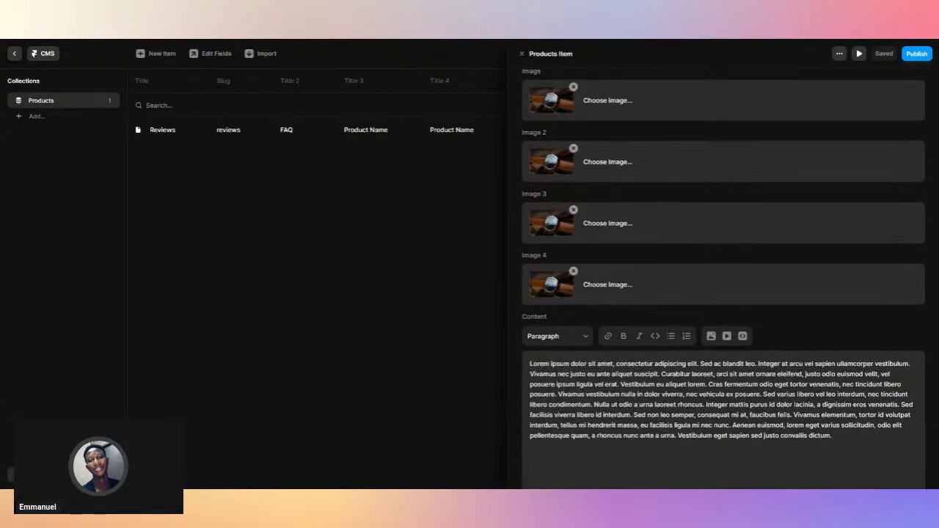
{"action": "scroll", "coordinate": [552, 208], "scroll_direction": "down", "scroll_amount": 2}
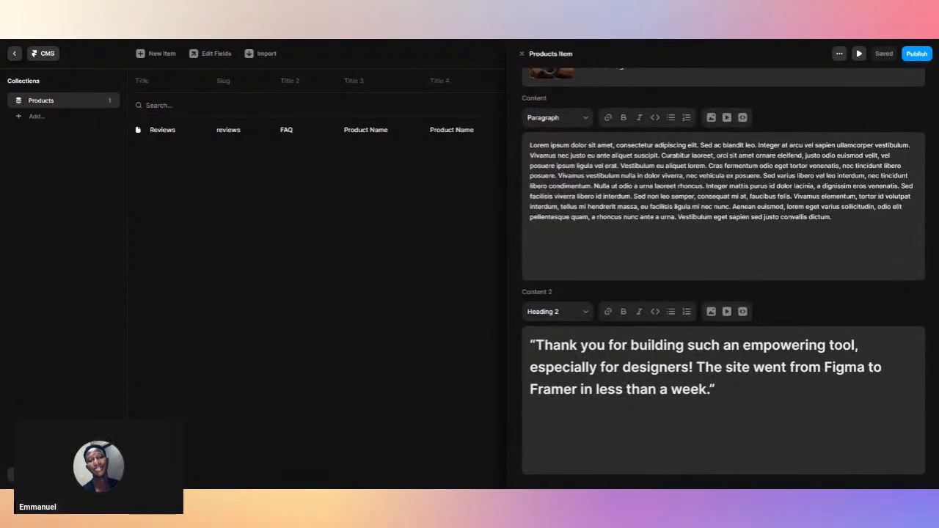
{"action": "scroll", "coordinate": [552, 208], "scroll_direction": "up", "scroll_amount": 20}
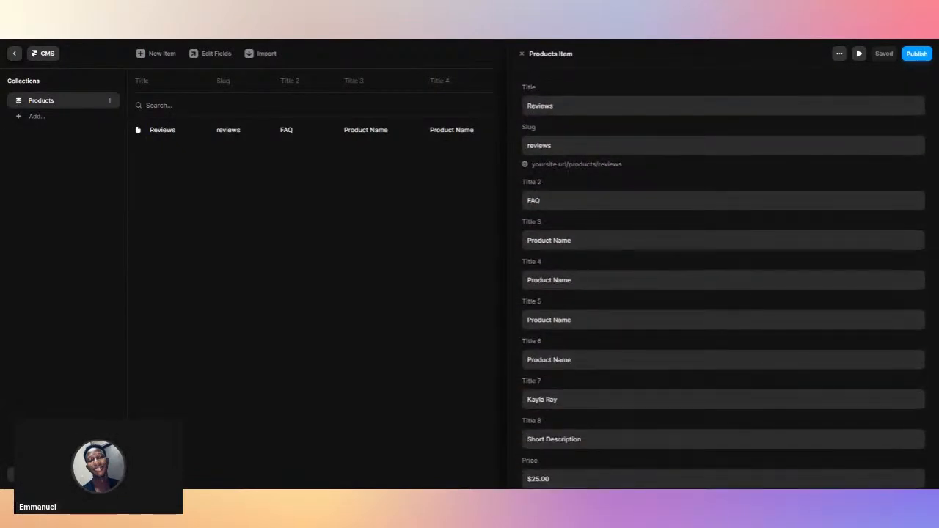
Inspect the Title field's settings in the Products collection's field editor and return to the page canvas.
{"action": "left_click", "coordinate": [839, 54]}
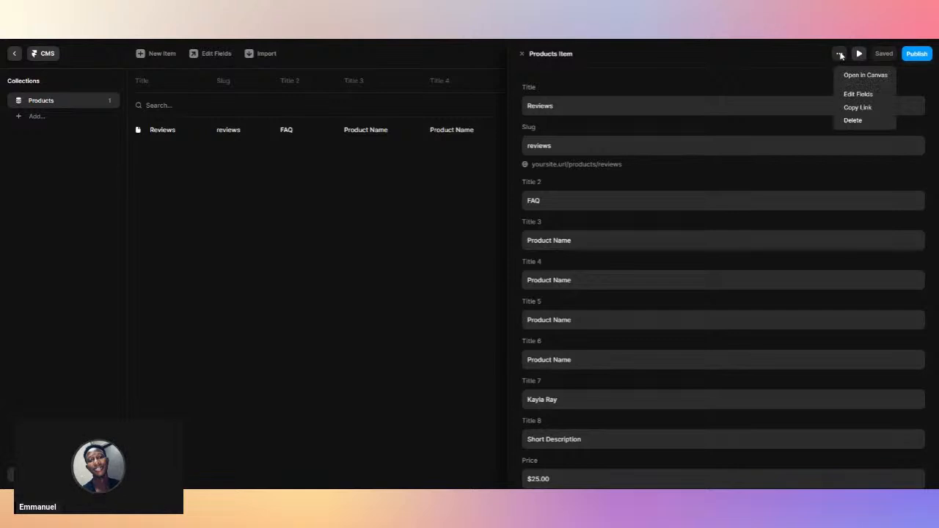
{"action": "left_click", "coordinate": [853, 94]}
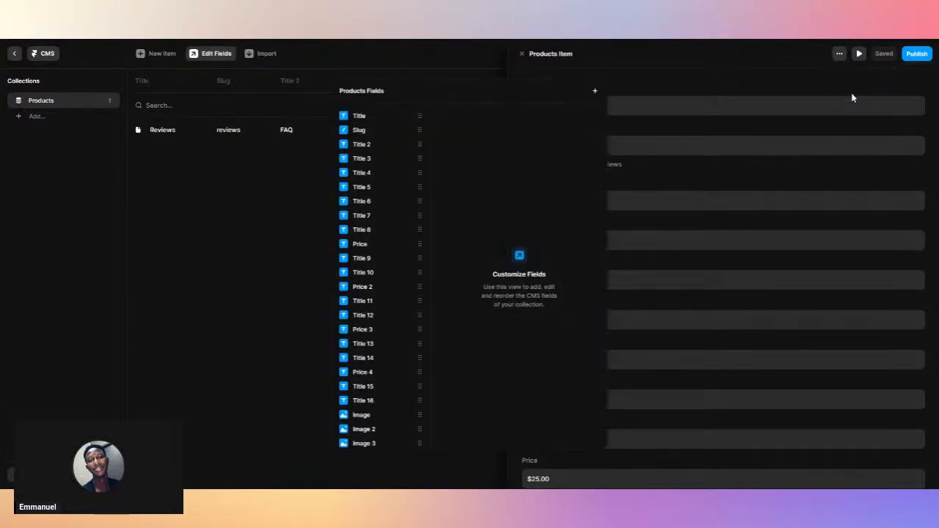
{"action": "left_click", "coordinate": [415, 116]}
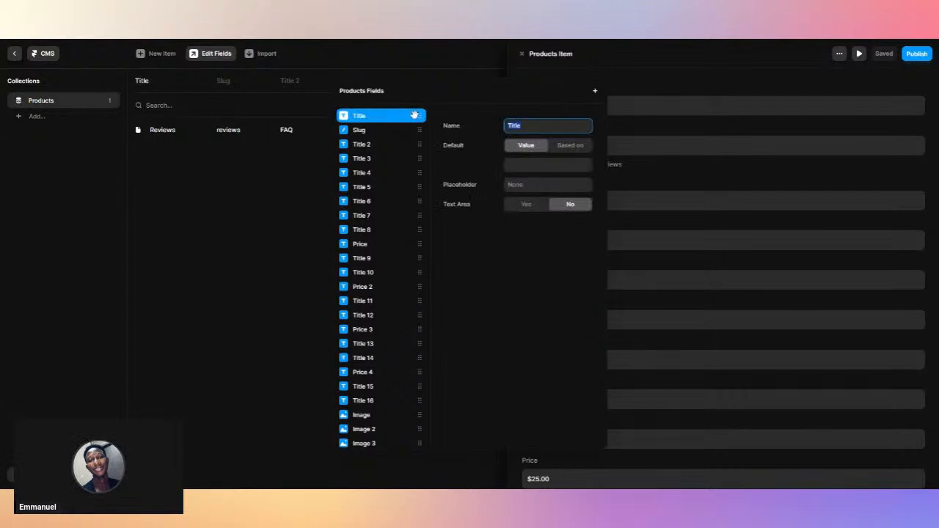
{"action": "left_click", "coordinate": [286, 184]}
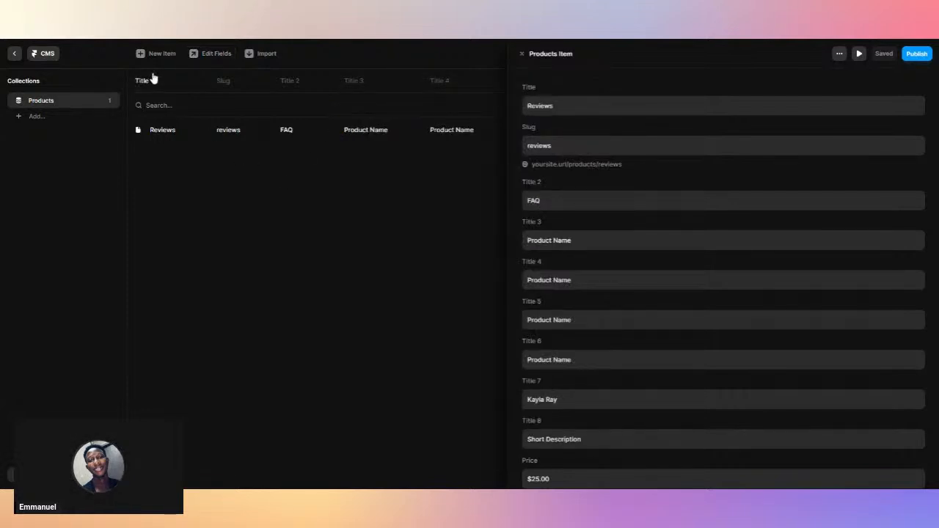
{"action": "left_click", "coordinate": [15, 53]}
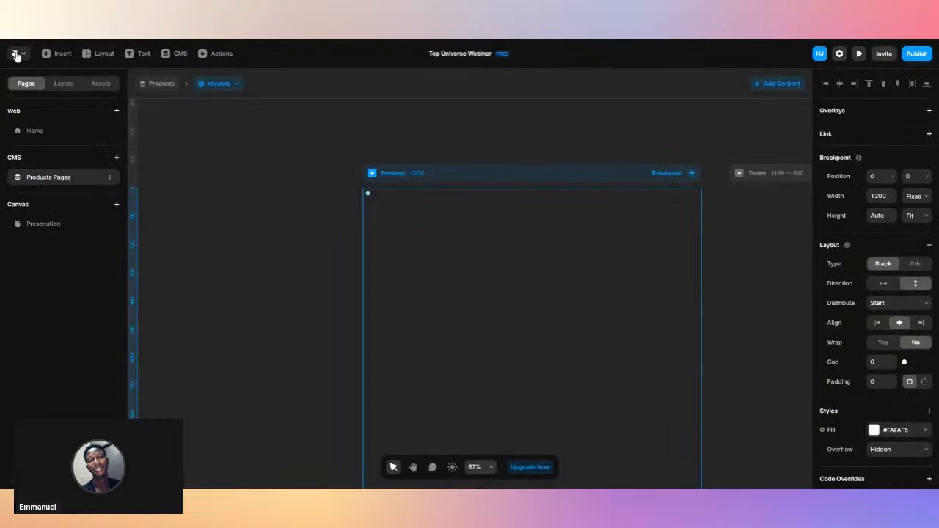
{"action": "scroll", "coordinate": [329, 257], "scroll_direction": "down", "scroll_amount": 2}
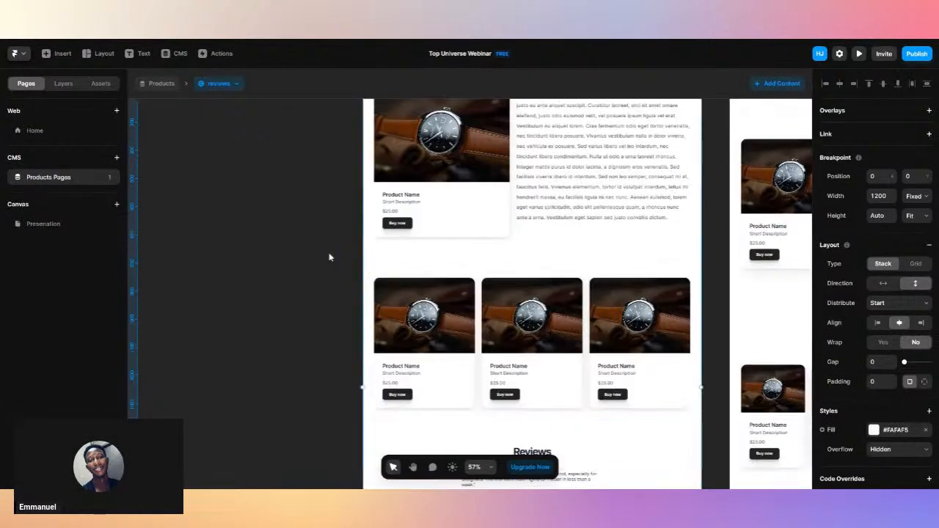
Delete the Products Pages CMS page and undo the deletion.
{"action": "left_click", "coordinate": [110, 177]}
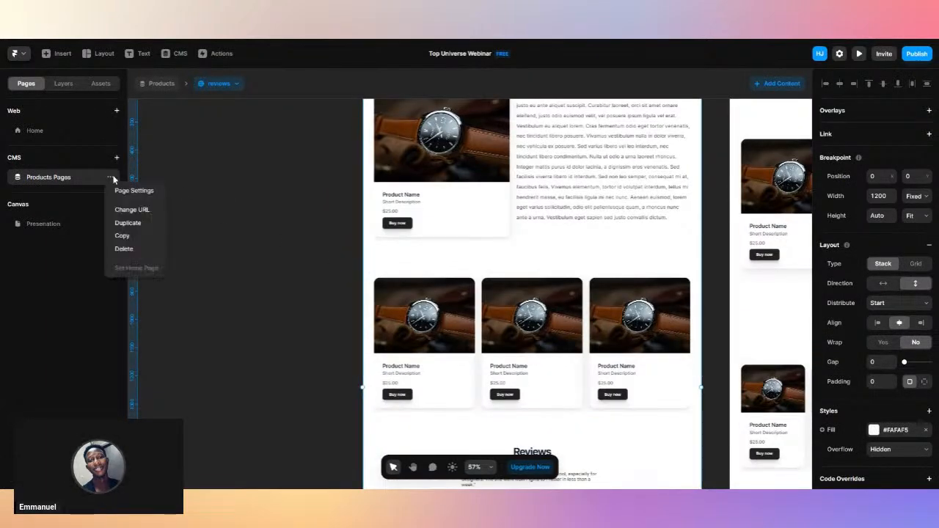
{"action": "left_click", "coordinate": [125, 250]}
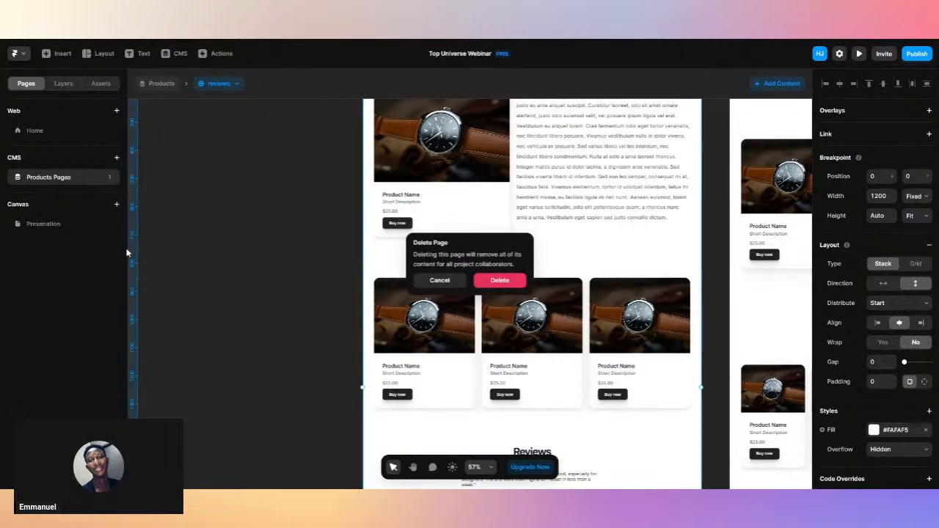
{"action": "key", "text": "Return"}
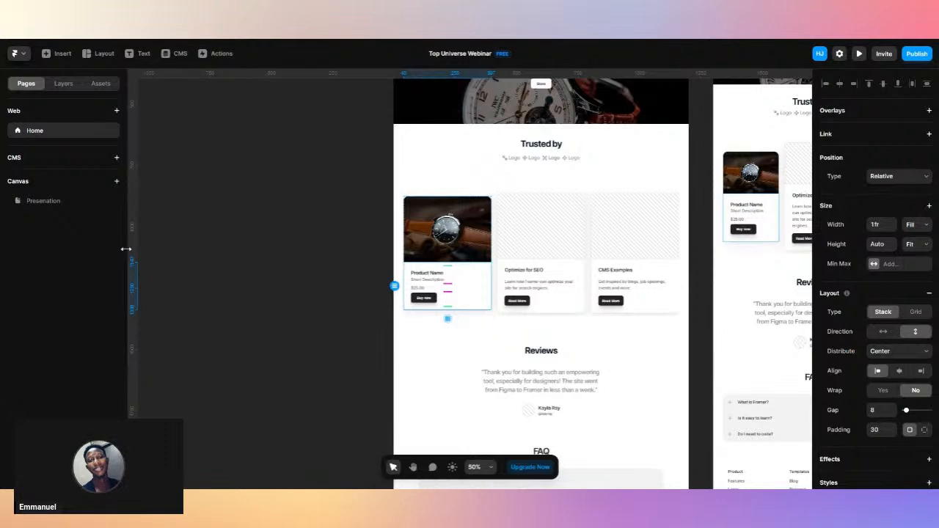
{"action": "key", "text": "ctrl+z"}
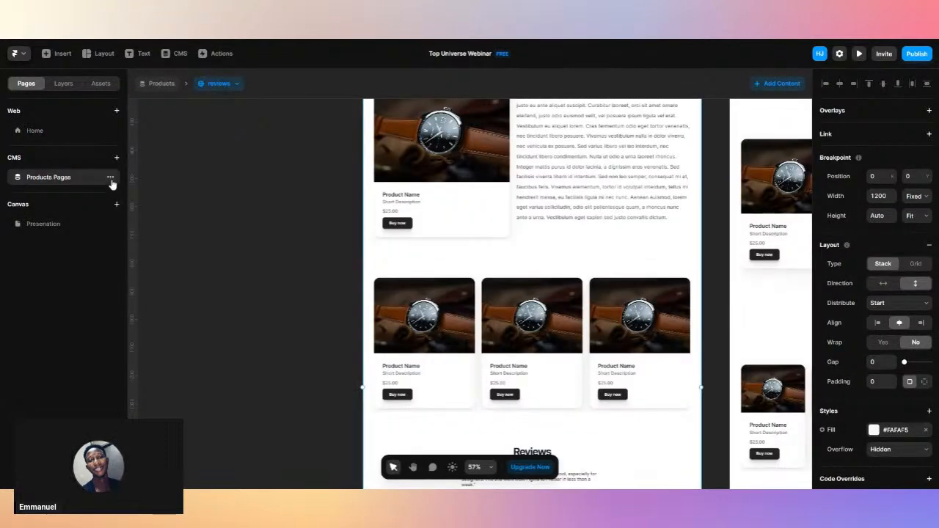
Duplicate the Products Pages CMS page and try to move the copy into the Web section under Home.
{"action": "left_click", "coordinate": [111, 178]}
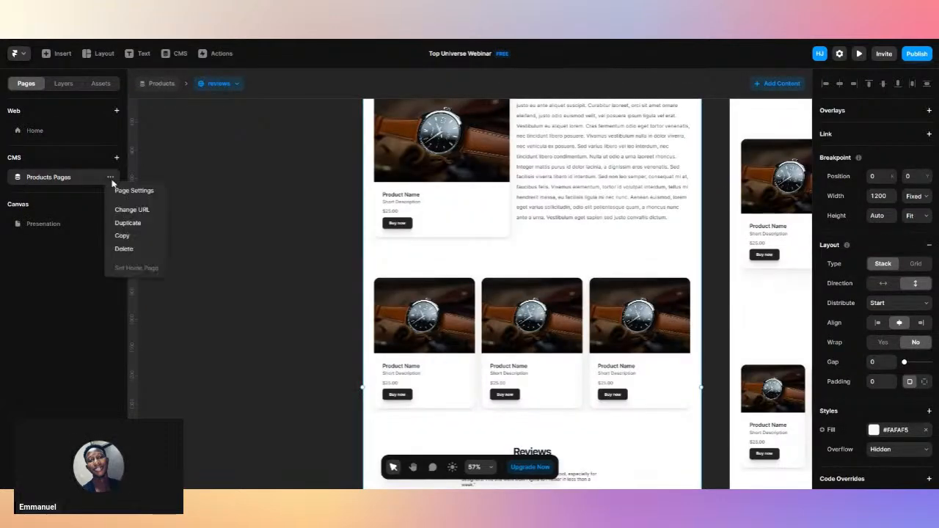
{"action": "left_click", "coordinate": [122, 223]}
{"action": "left_click_drag", "start_coordinate": [67, 193], "coordinate": [59, 139]}
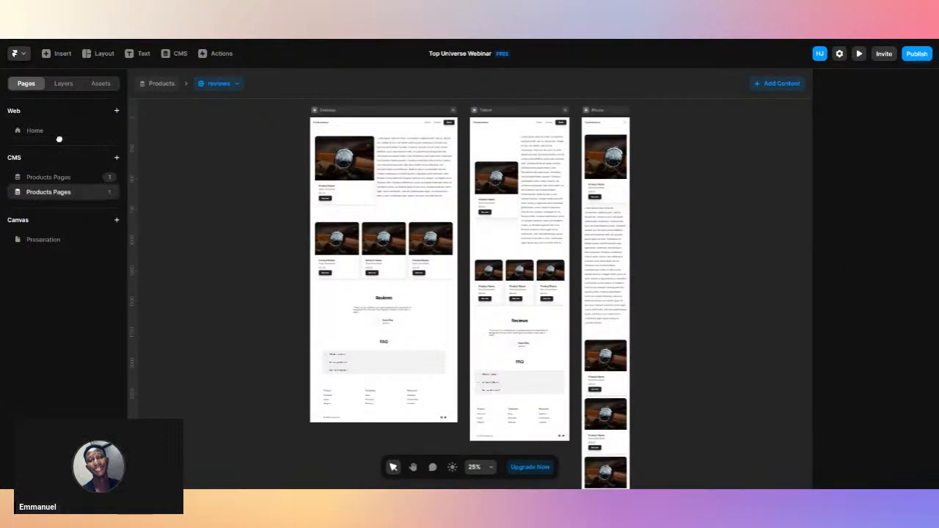
Delete the duplicate of the Products Pages CMS page.
{"action": "left_click", "coordinate": [110, 192]}
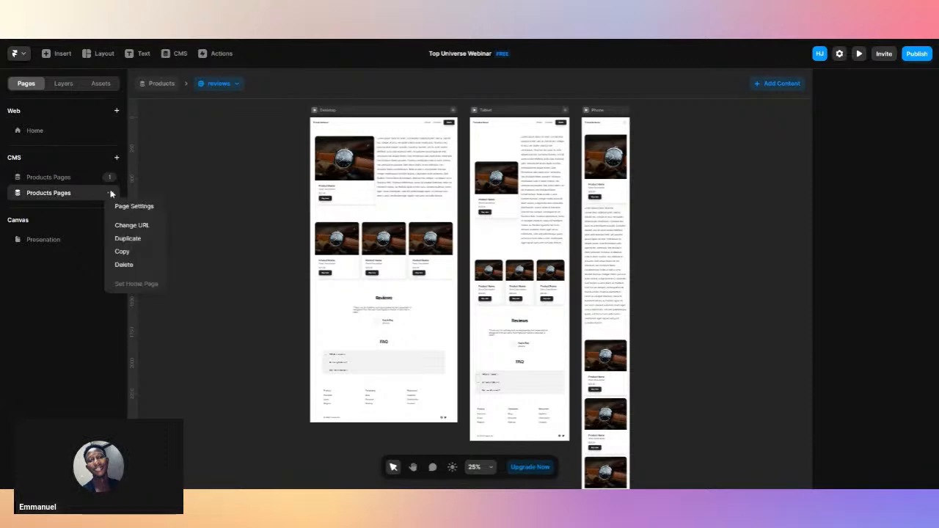
{"action": "left_click", "coordinate": [123, 266]}
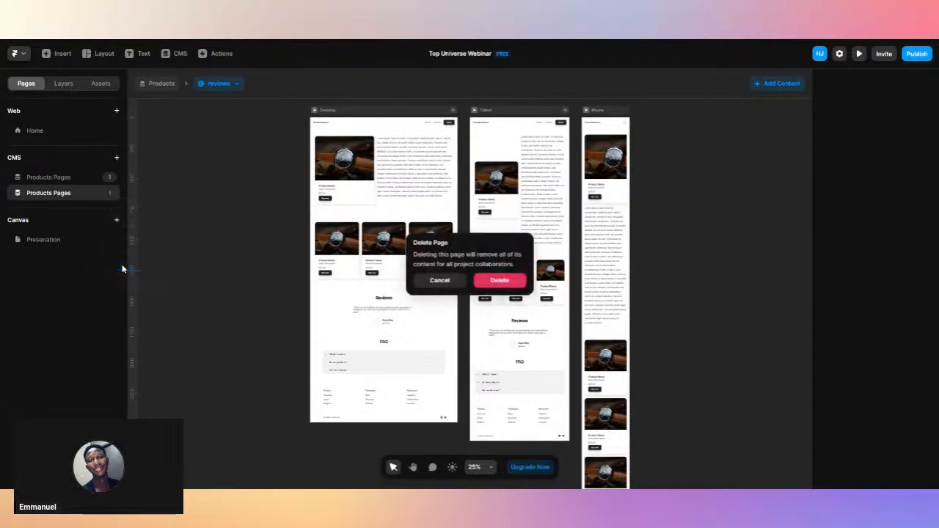
{"action": "key", "text": "Return"}
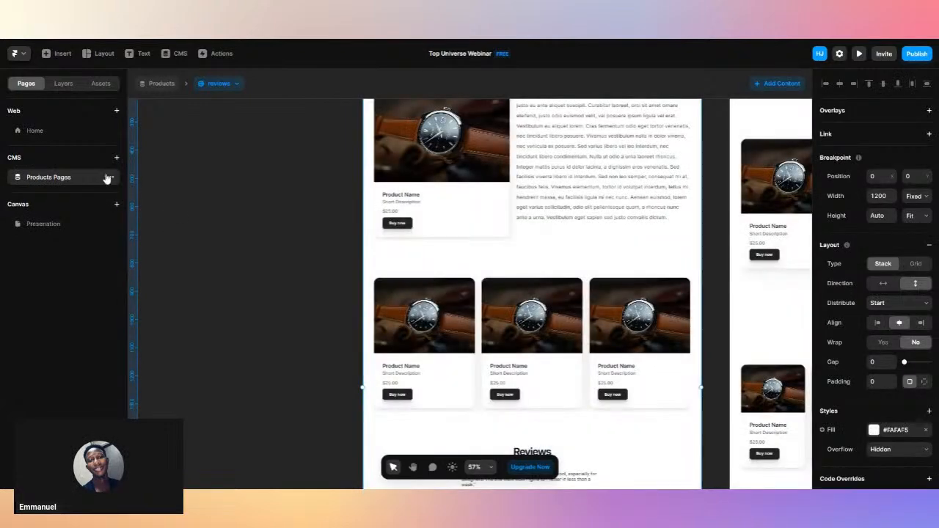
Delete the remaining Products Pages page from the CMS section.
{"action": "left_click", "coordinate": [111, 179]}
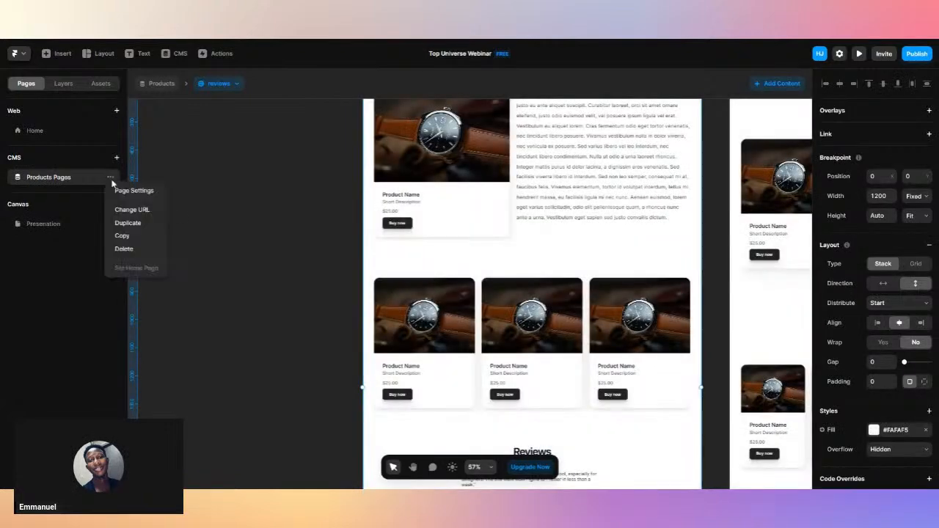
{"action": "left_click", "coordinate": [124, 250]}
{"action": "key", "text": "Return"}
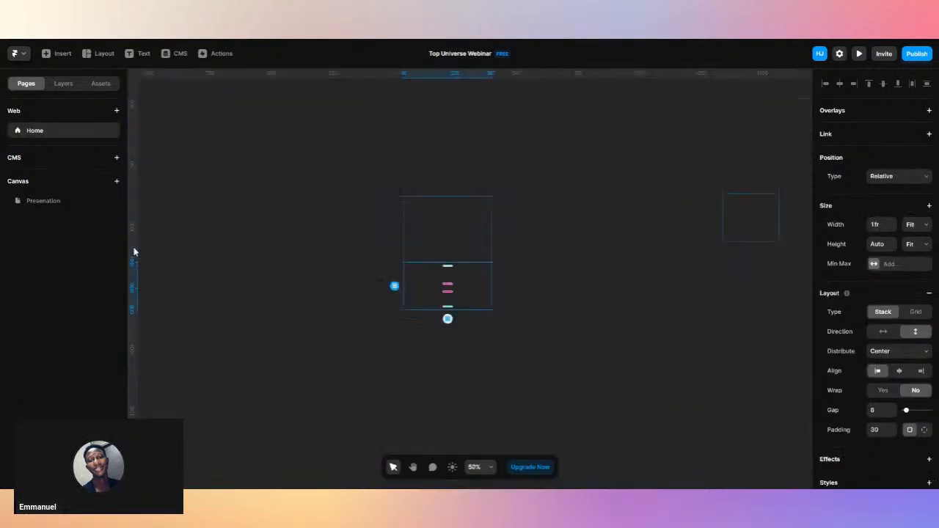
Select the Desktop breakpoint of the Home page.
{"action": "left_click", "coordinate": [262, 212]}
{"action": "scroll", "coordinate": [262, 212], "scroll_direction": "down", "scroll_amount": 2}
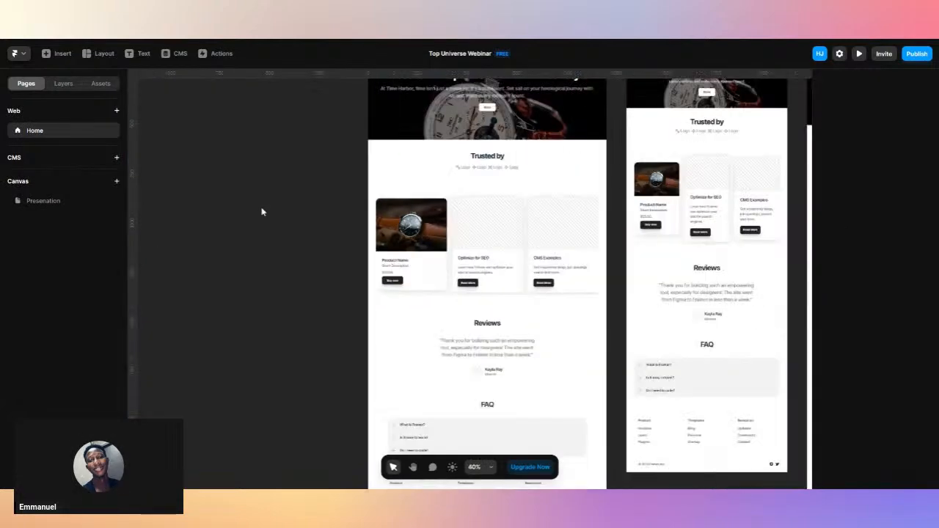
{"action": "scroll", "coordinate": [361, 193], "scroll_direction": "up", "scroll_amount": 5}
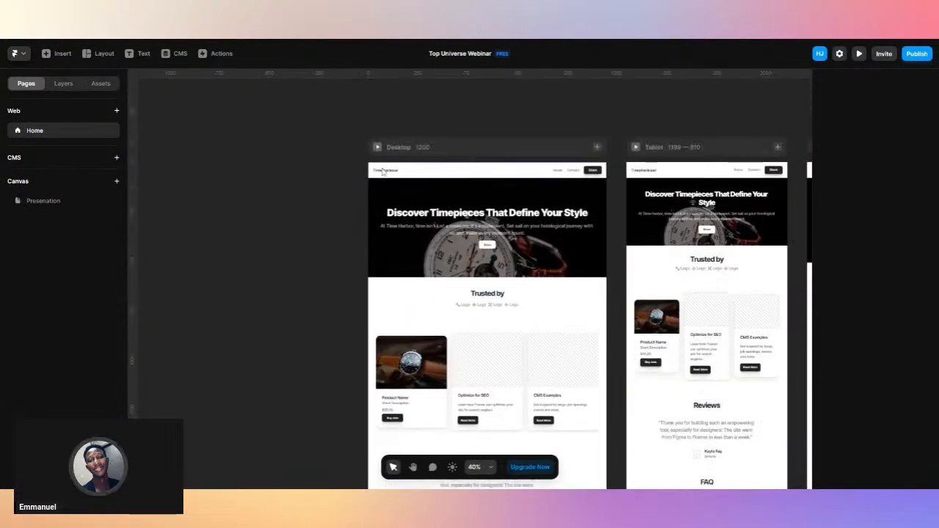
{"action": "left_click", "coordinate": [386, 151]}
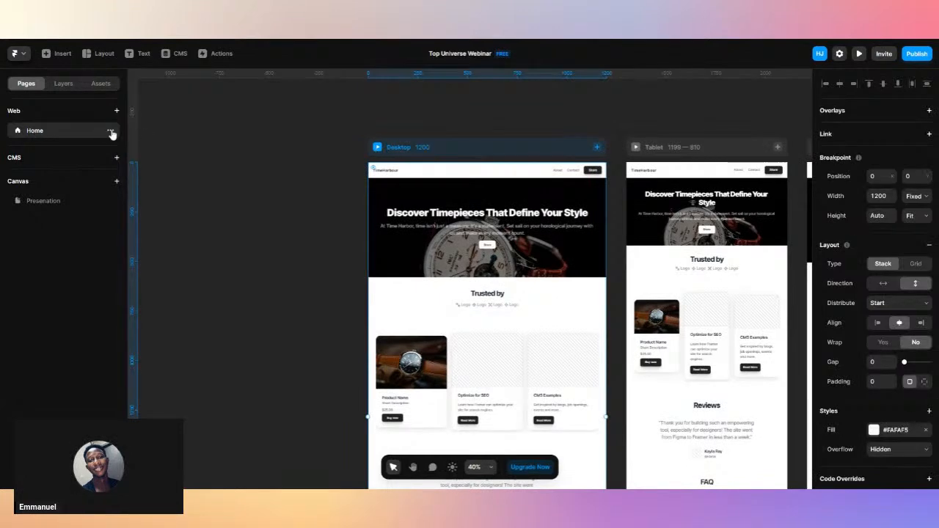
Duplicate the Home page and rename the copy to /Store.
{"action": "left_click", "coordinate": [112, 132]}
{"action": "left_click", "coordinate": [121, 178]}
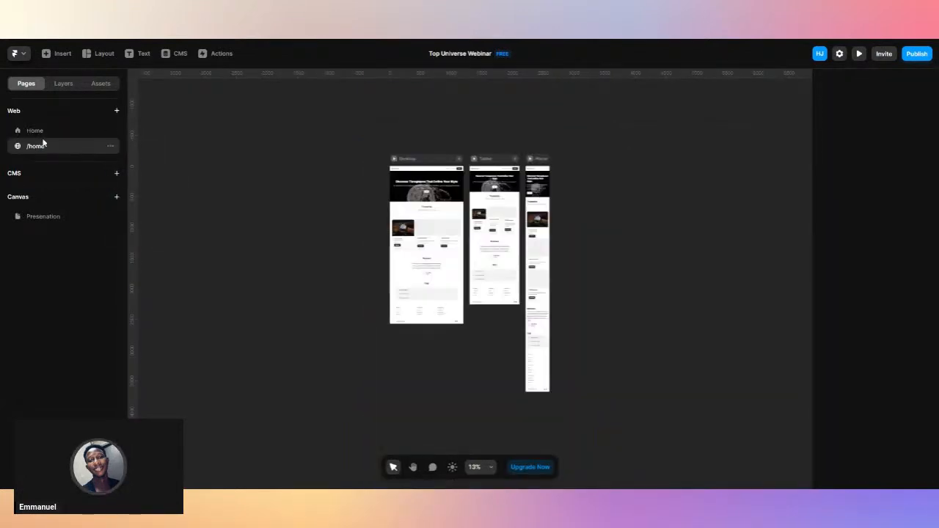
{"action": "double_click", "coordinate": [45, 147]}
{"action": "left_click", "coordinate": [45, 146]}
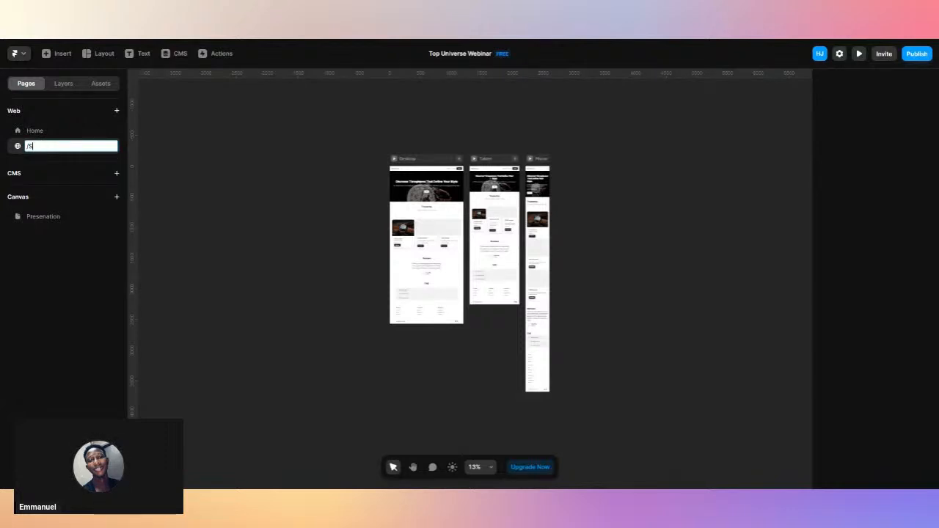
{"action": "key", "text": "Return"}
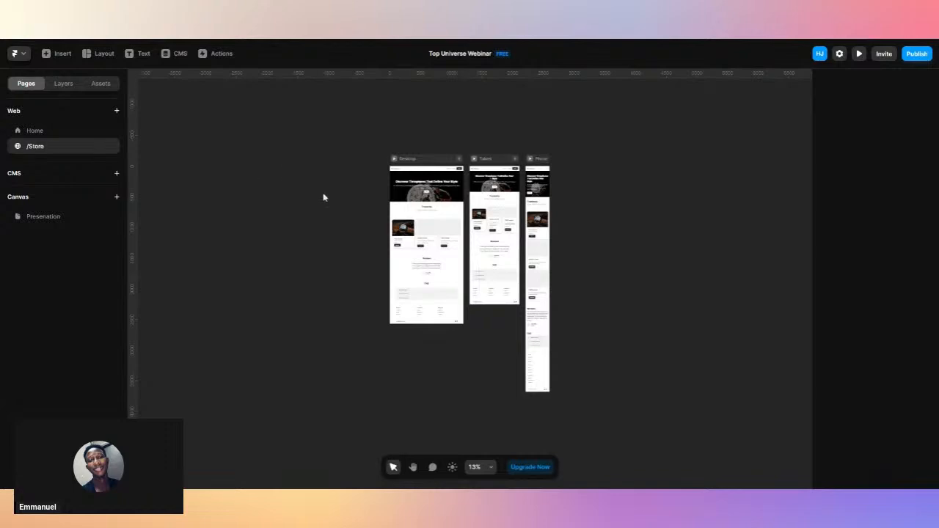
Delete the Header Image and the Trusted by logos section from the Store page's Desktop breakpoint.
{"action": "scroll", "coordinate": [432, 237], "scroll_direction": "up", "scroll_amount": 5}
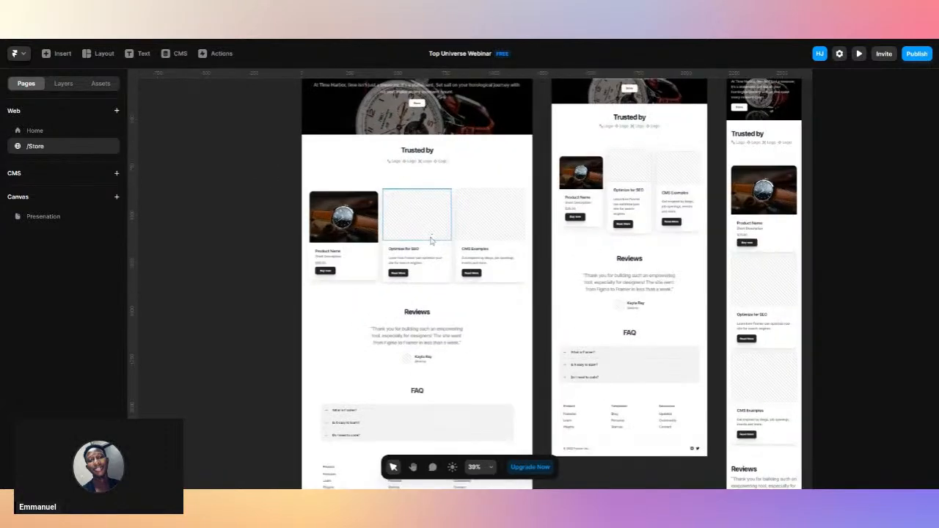
{"action": "left_click", "coordinate": [62, 88]}
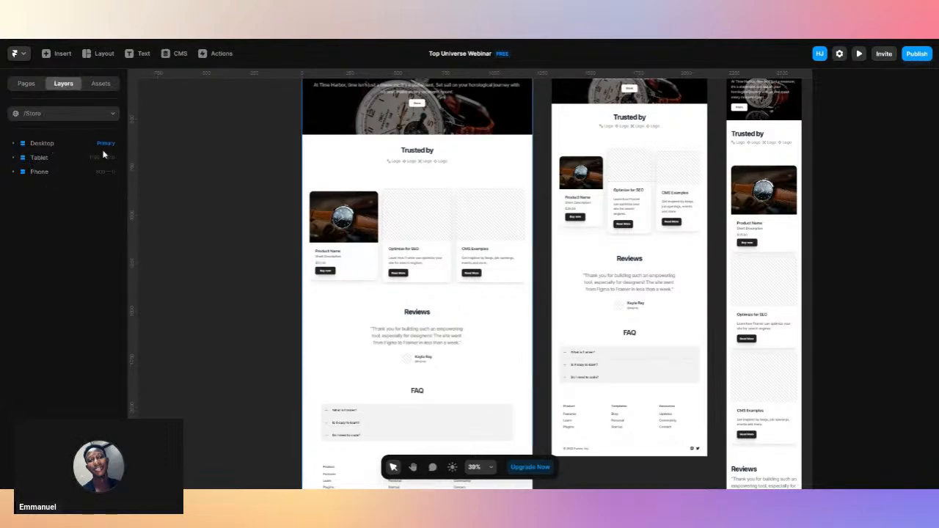
{"action": "scroll", "coordinate": [323, 191], "scroll_direction": "up", "scroll_amount": 3}
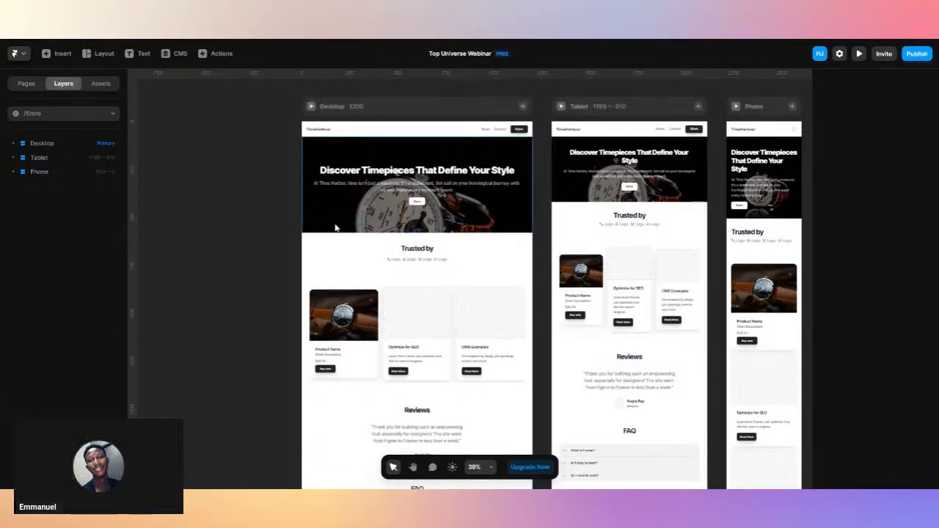
{"action": "left_click", "coordinate": [335, 228]}
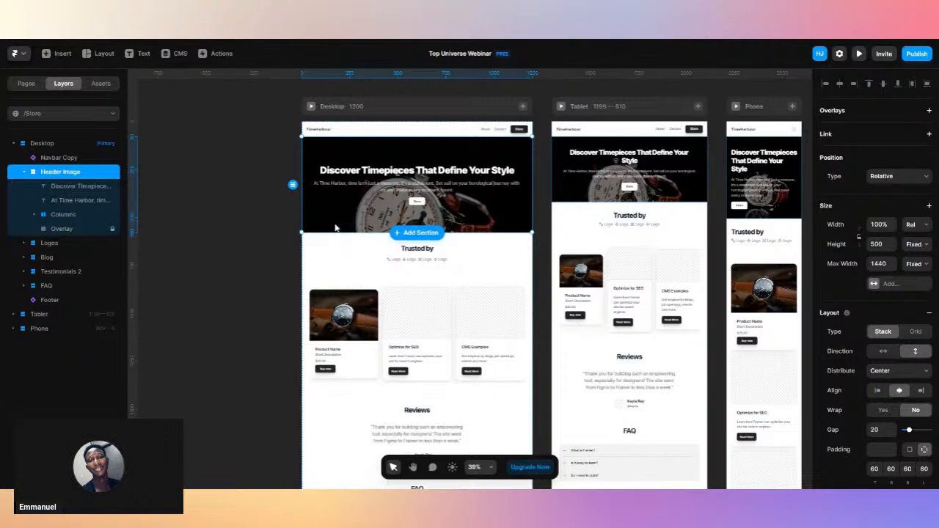
{"action": "key", "text": "Delete"}
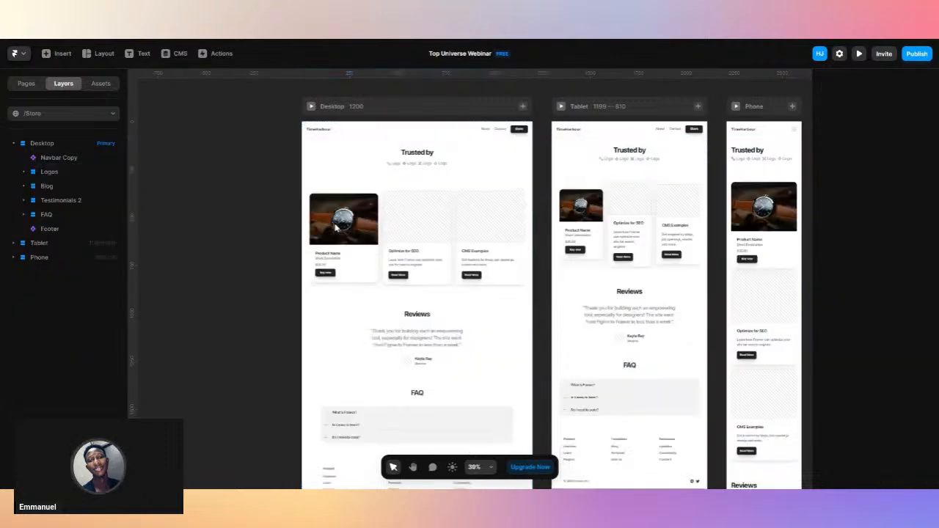
{"action": "left_click", "coordinate": [471, 165]}
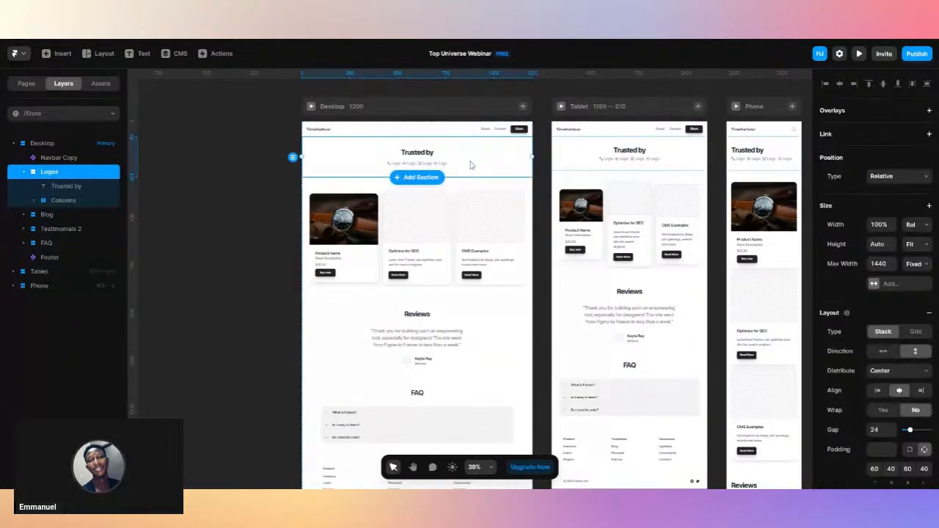
{"action": "key", "text": "Delete"}
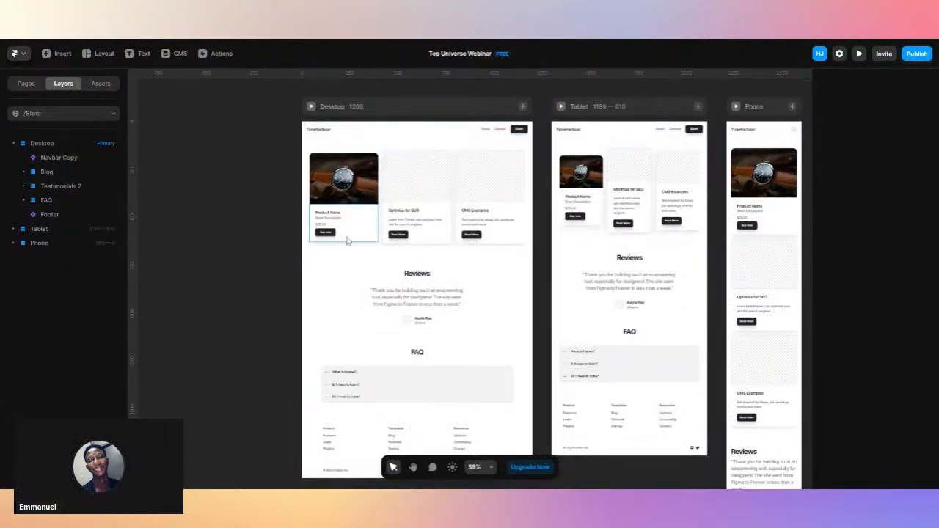
Duplicate the Columns row of product cards inside the Blog section and collapse the copy's first card layer.
{"action": "left_click", "coordinate": [382, 206]}
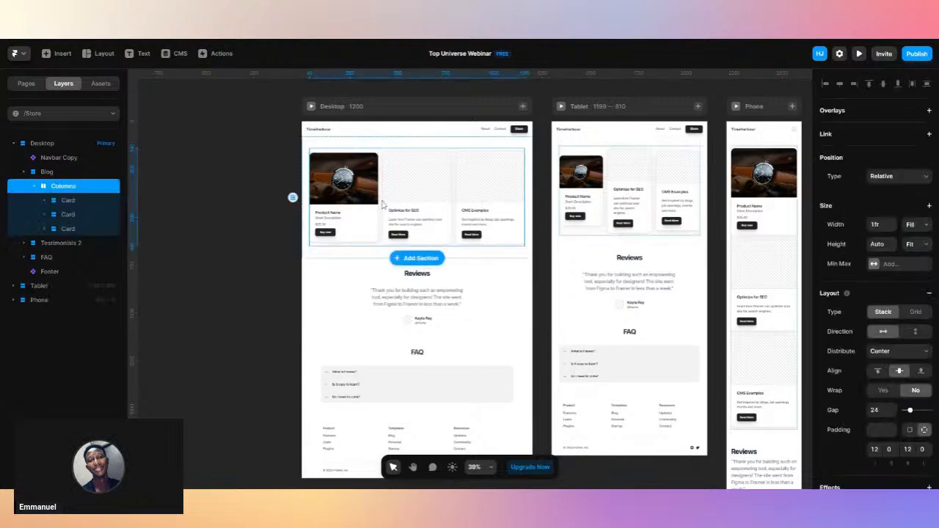
{"action": "key", "text": "ctrl+d"}
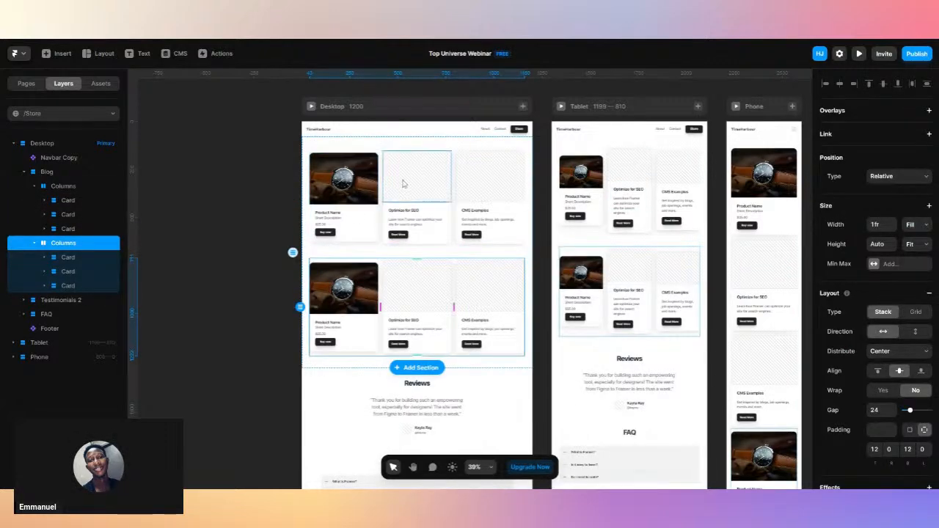
{"action": "left_click", "coordinate": [64, 258]}
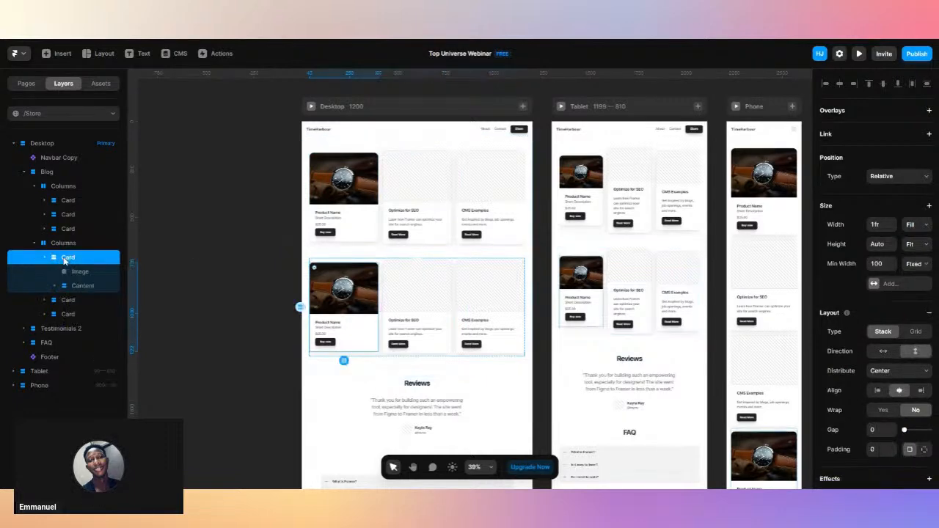
{"action": "left_click", "coordinate": [43, 260]}
{"action": "left_click", "coordinate": [42, 260]}
{"action": "left_click", "coordinate": [43, 259]}
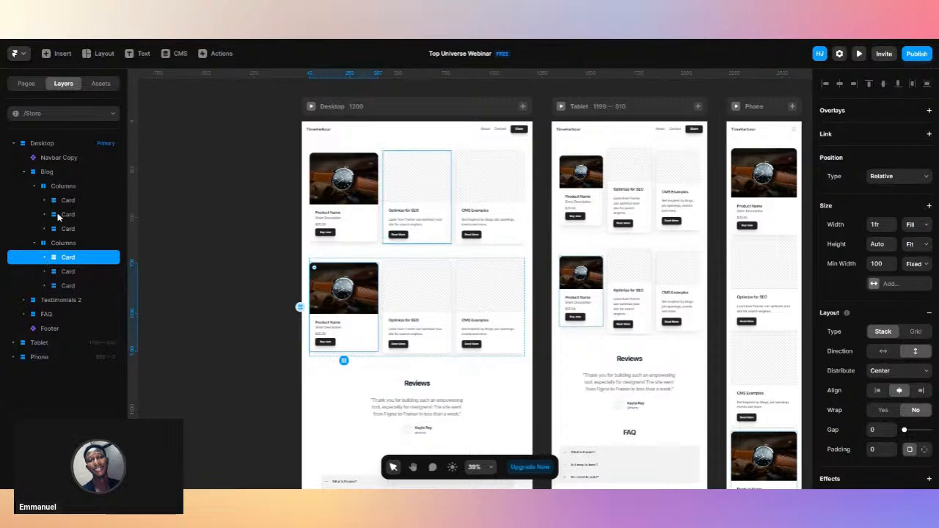
Delete the second and third cards from the upper Columns row, keeping only the watch product card.
{"action": "left_click", "coordinate": [58, 216]}
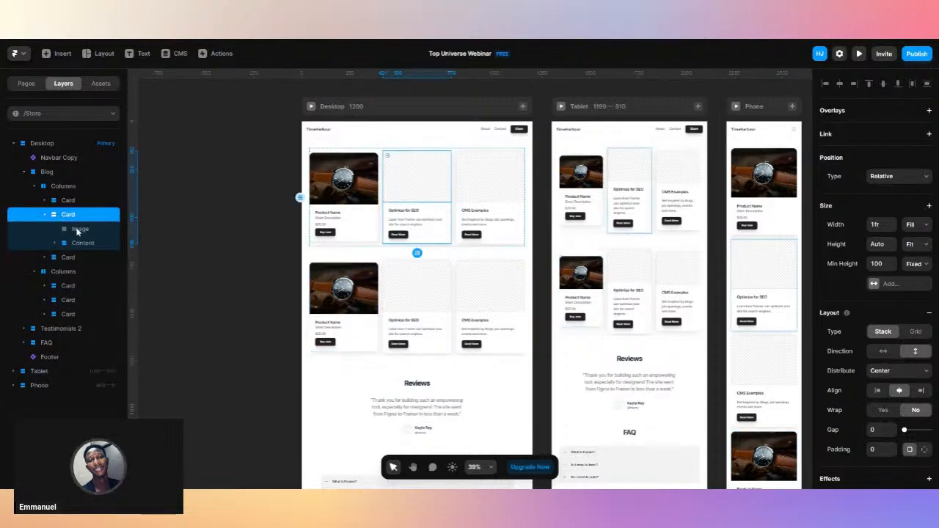
{"action": "left_click", "coordinate": [44, 215]}
{"action": "left_click", "coordinate": [68, 229], "text": "shift"}
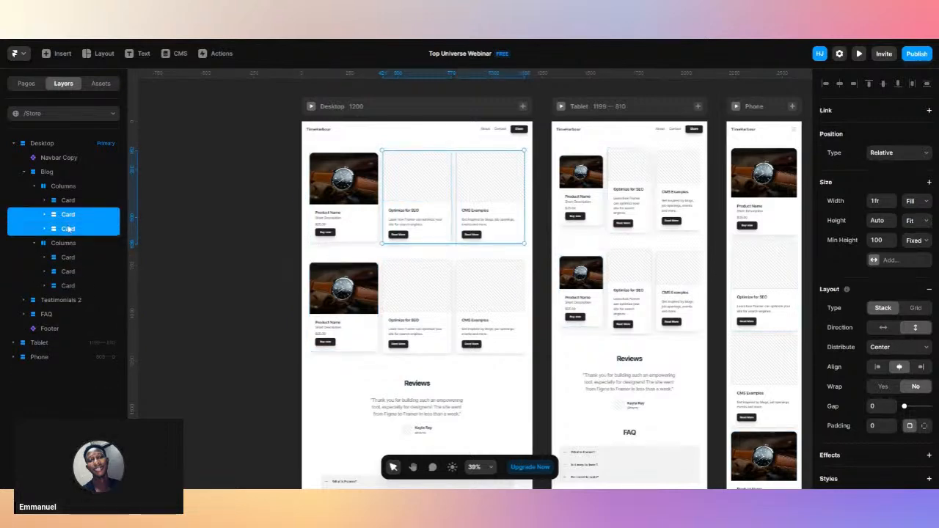
{"action": "key", "text": "Delete"}
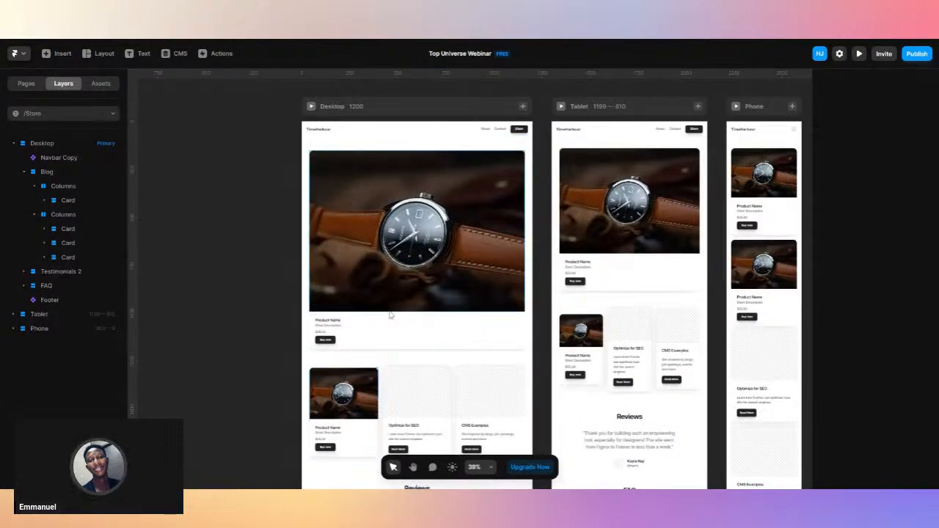
Switch the upper row's product card to a Fixed width and shrink it to about 418.
{"action": "left_click", "coordinate": [455, 331]}
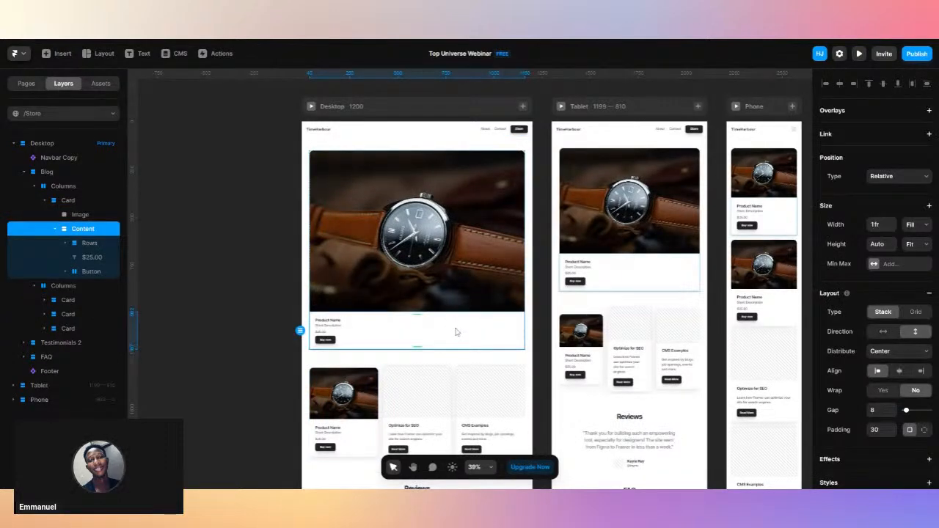
{"action": "left_click", "coordinate": [66, 204]}
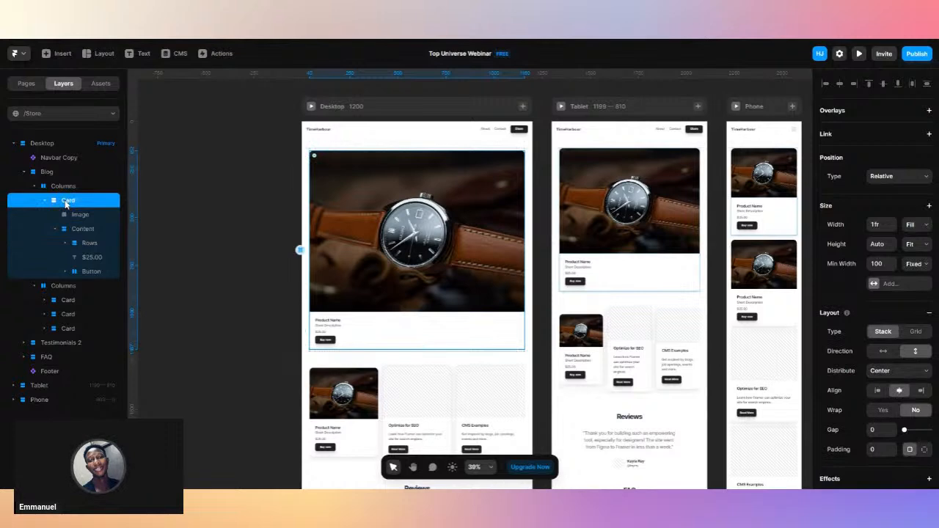
{"action": "left_click", "coordinate": [912, 227]}
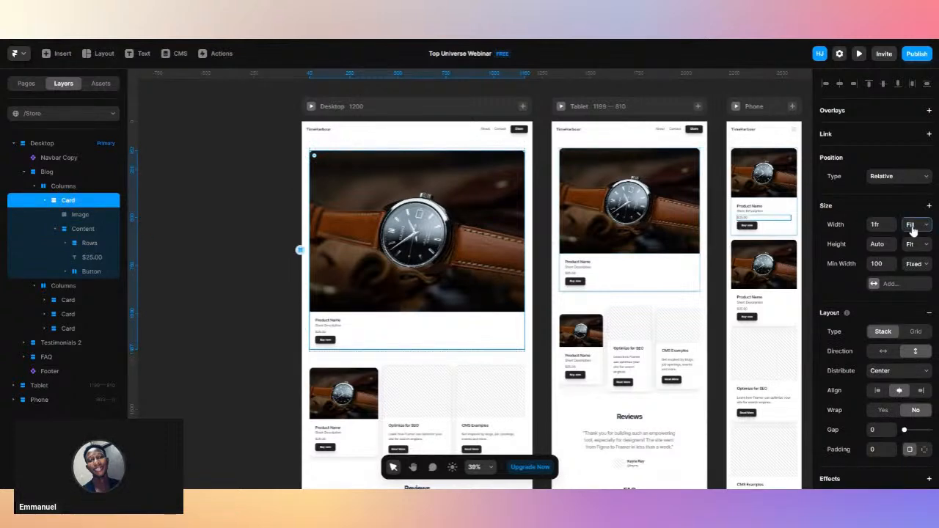
{"action": "left_click", "coordinate": [913, 241]}
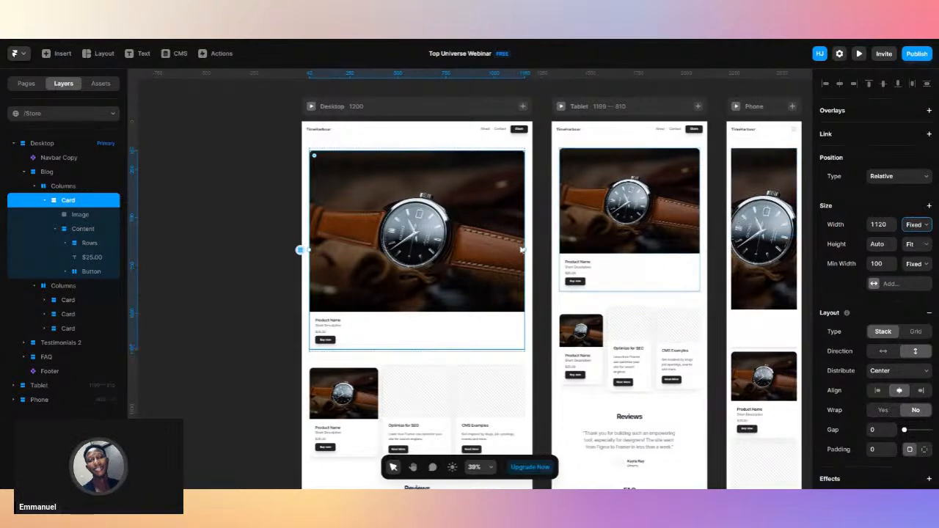
{"action": "left_click_drag", "start_coordinate": [521, 248], "coordinate": [458, 248]}
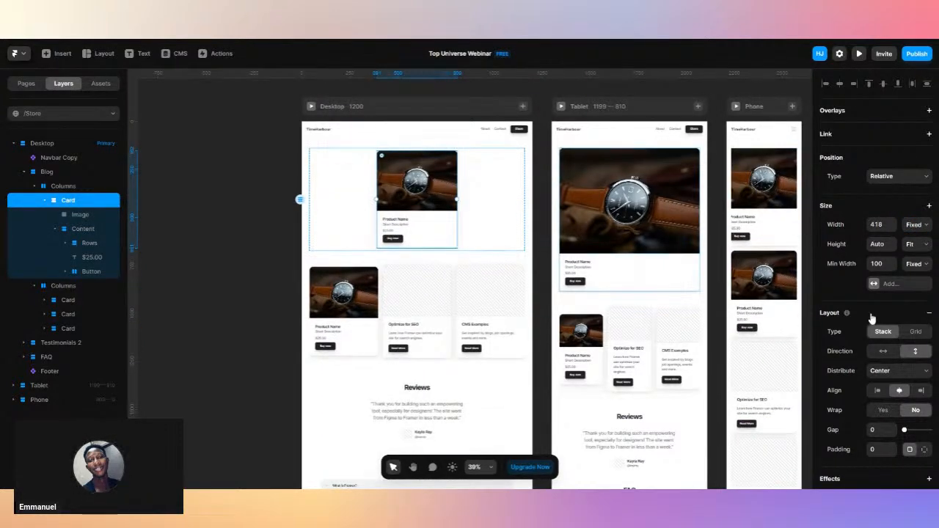
{"action": "left_click", "coordinate": [879, 391]}
{"action": "left_click", "coordinate": [898, 390]}
{"action": "left_click", "coordinate": [895, 372]}
{"action": "left_click", "coordinate": [894, 387]}
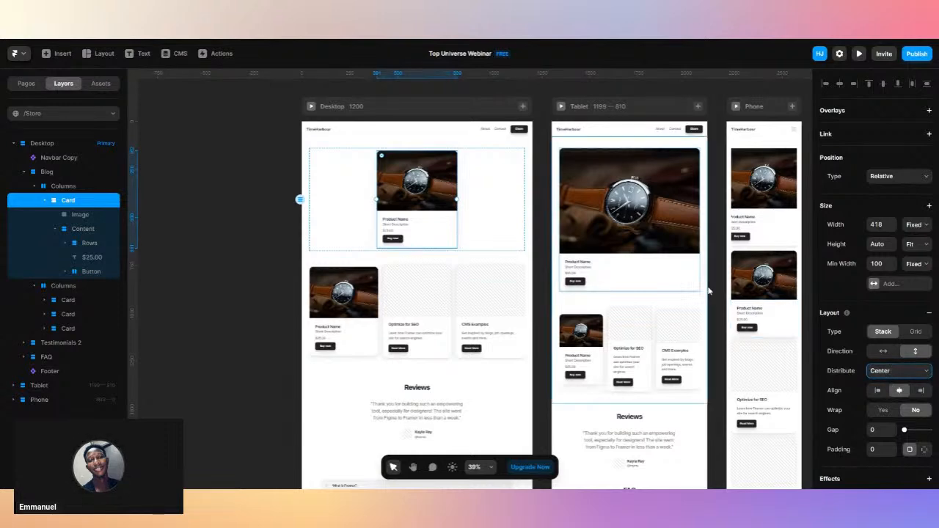
Set the upper Columns row's distribution to Start.
{"action": "left_click", "coordinate": [493, 201]}
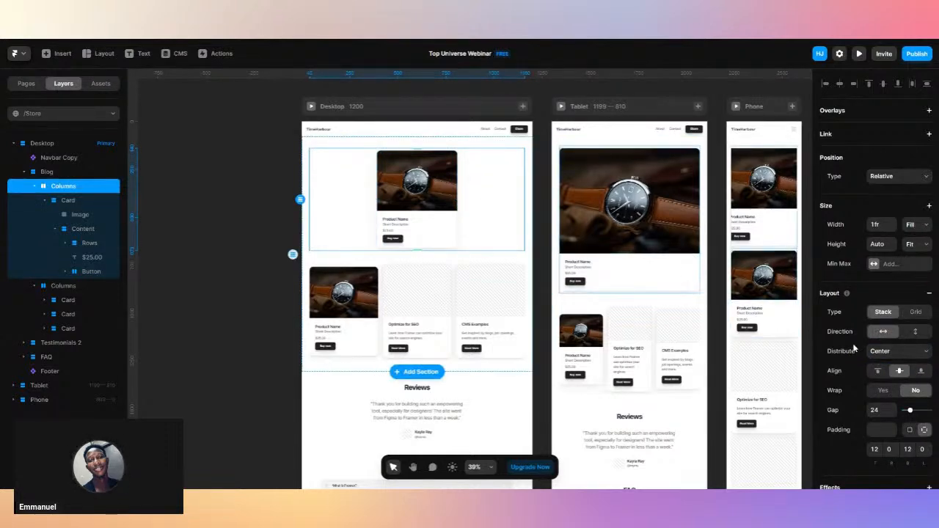
{"action": "left_click", "coordinate": [887, 370]}
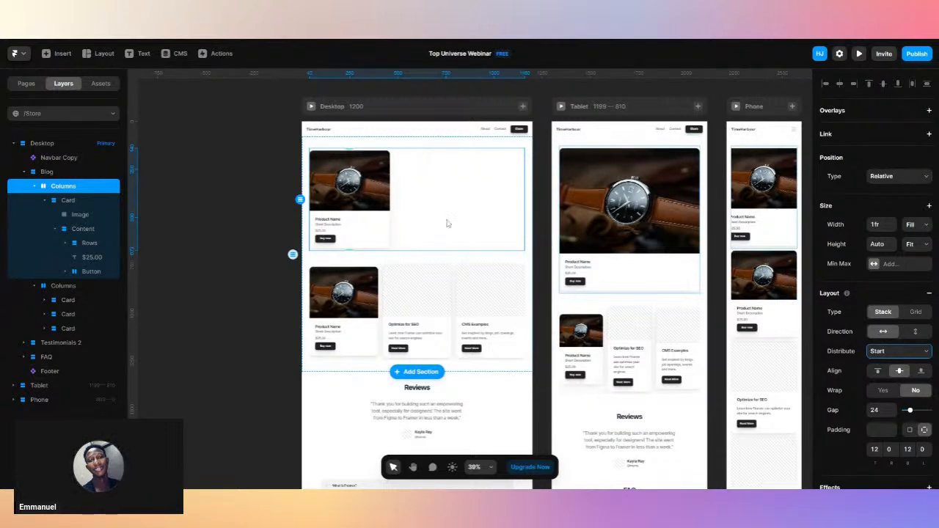
{"action": "left_click", "coordinate": [271, 229]}
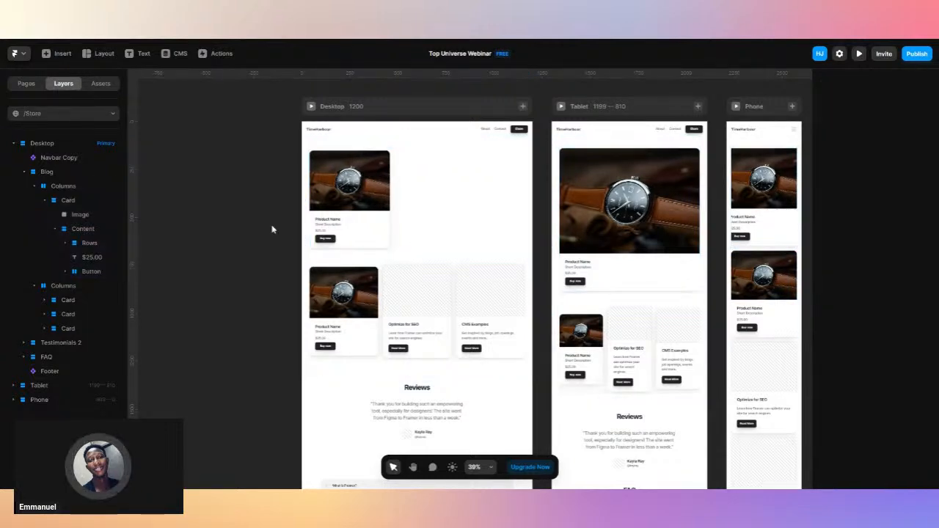
Add a Lorem ipsum paragraph beside the product card in the upper Columns row and set its width to Fill.
{"action": "scroll", "coordinate": [271, 230], "scroll_direction": "up", "scroll_amount": 5}
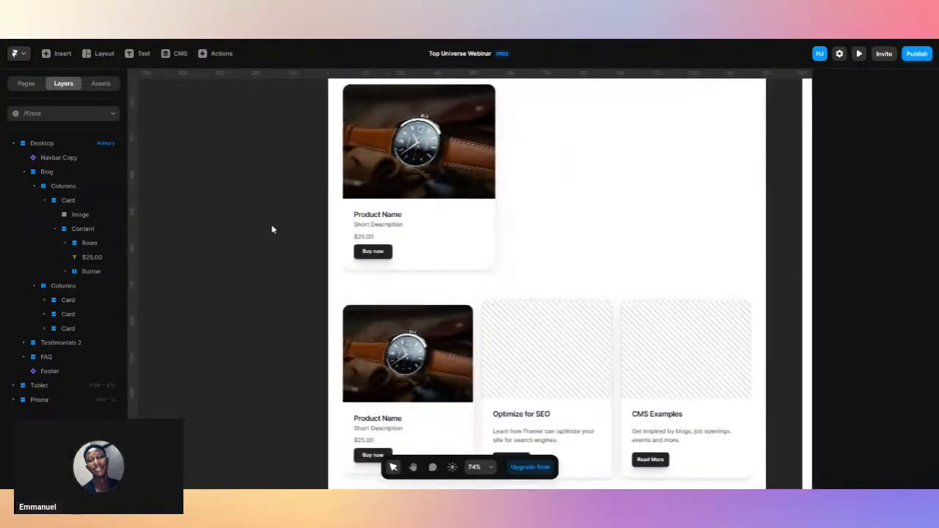
{"action": "scroll", "coordinate": [271, 230], "scroll_direction": "up", "scroll_amount": 1}
{"action": "scroll", "coordinate": [271, 230], "scroll_direction": "right", "scroll_amount": 1}
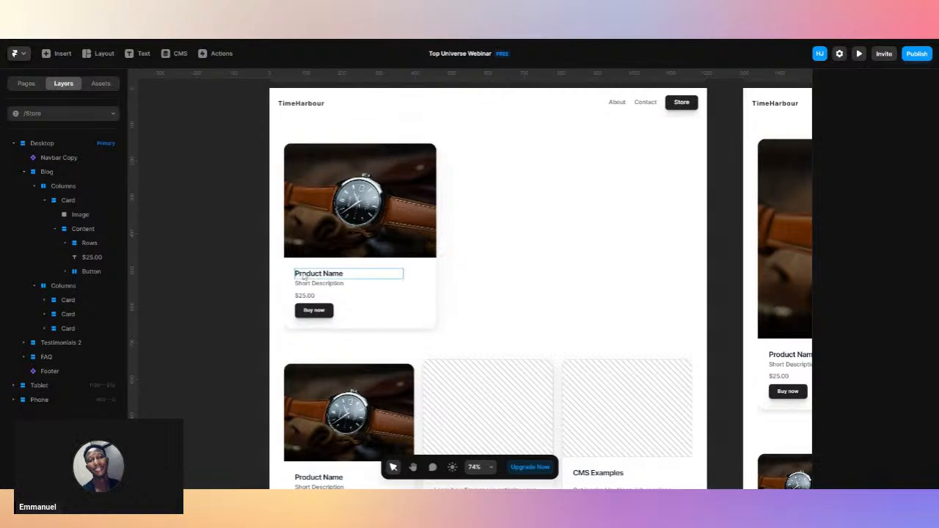
{"action": "key", "text": "t"}
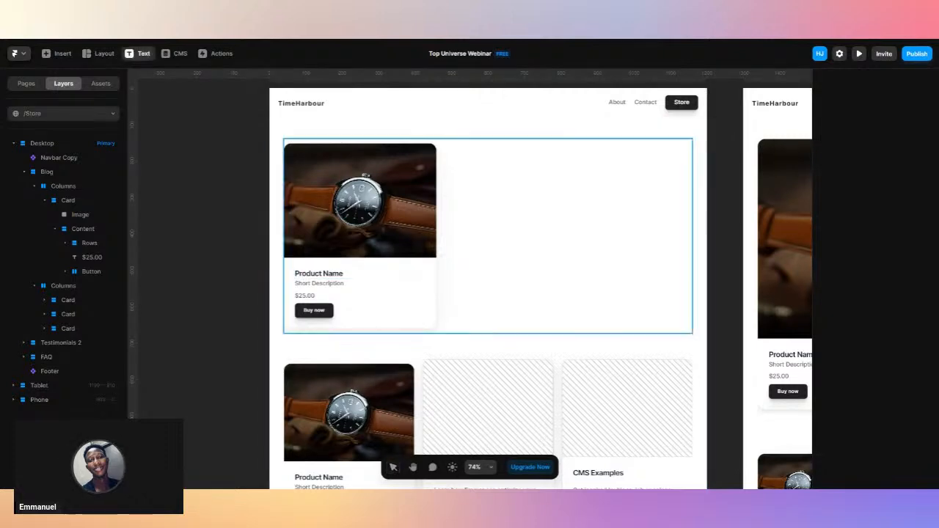
{"action": "left_click", "coordinate": [452, 160]}
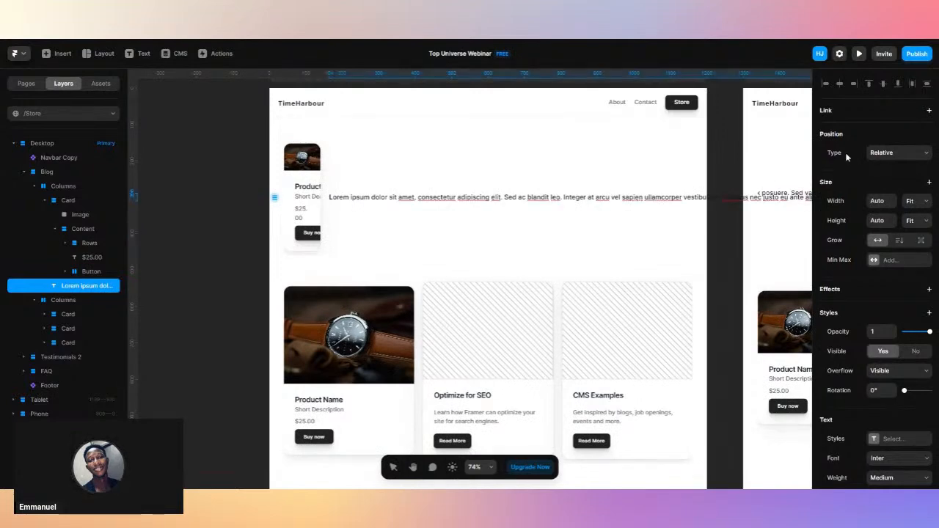
{"action": "left_click", "coordinate": [920, 231]}
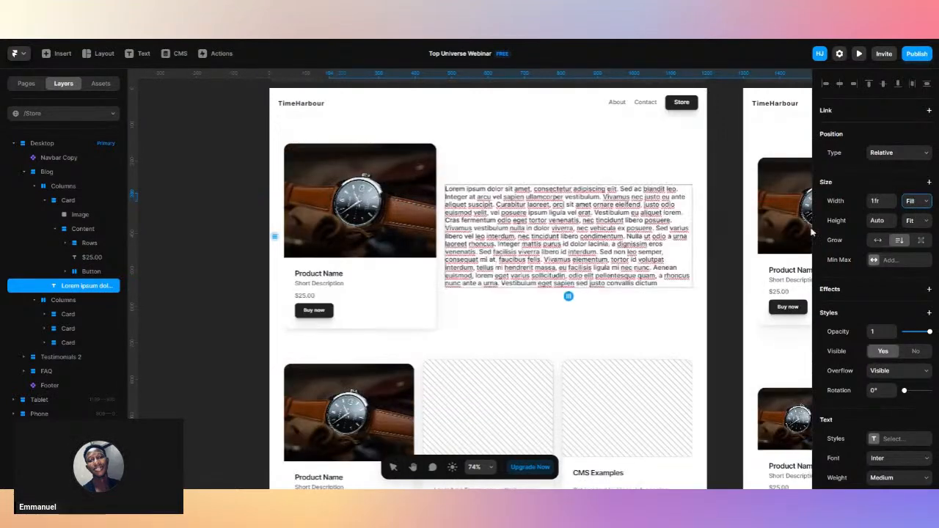
{"action": "left_click", "coordinate": [419, 312]}
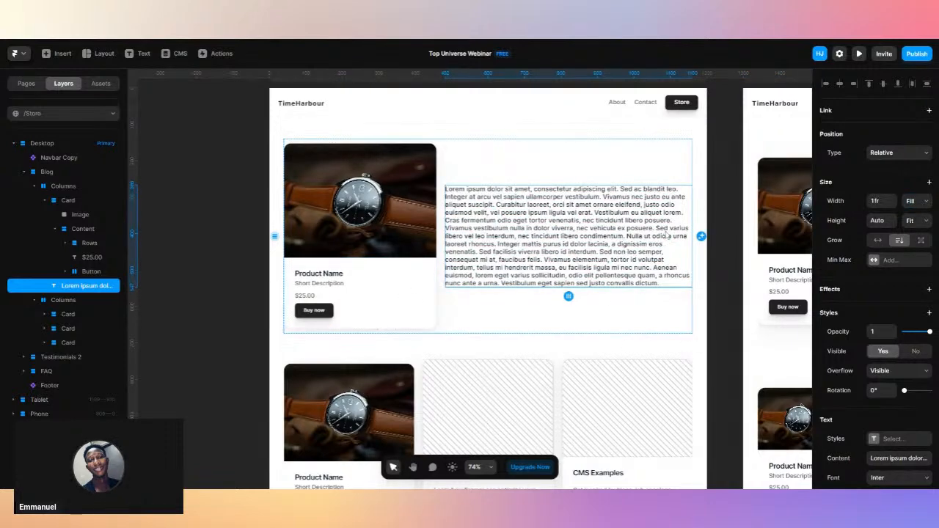
Align the upper Columns row's contents to the top and collapse its layer.
{"action": "left_click", "coordinate": [595, 321]}
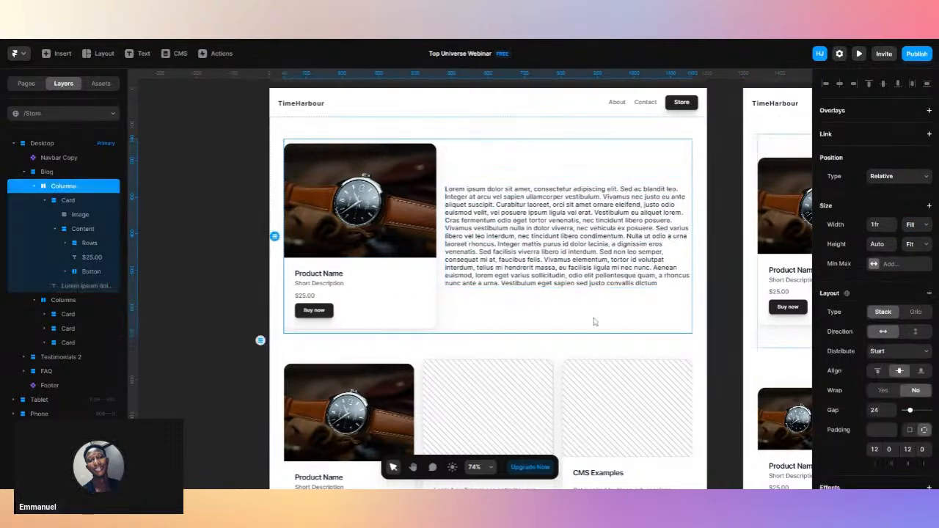
{"action": "left_click", "coordinate": [877, 372]}
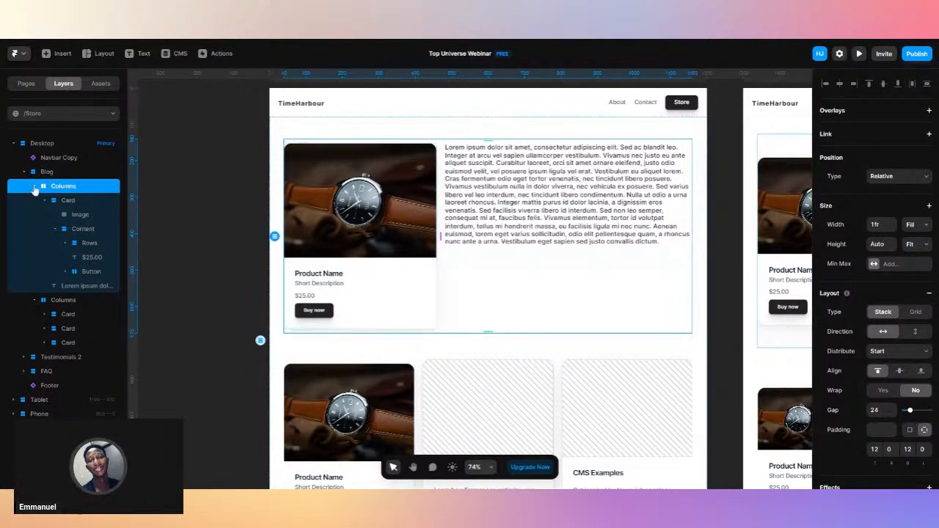
{"action": "left_click", "coordinate": [33, 187]}
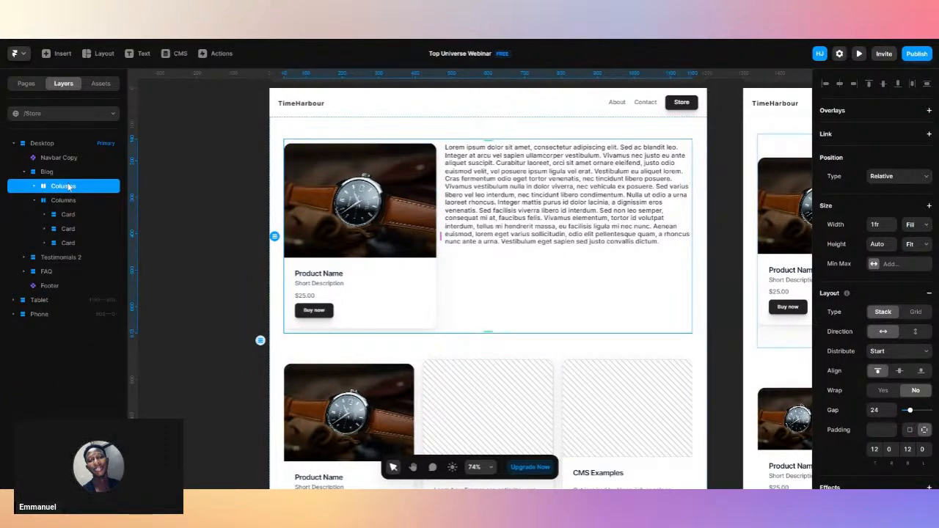
Delete the Reviews testimonials section below the product cards on the Store page.
{"action": "right_click", "coordinate": [69, 186]}
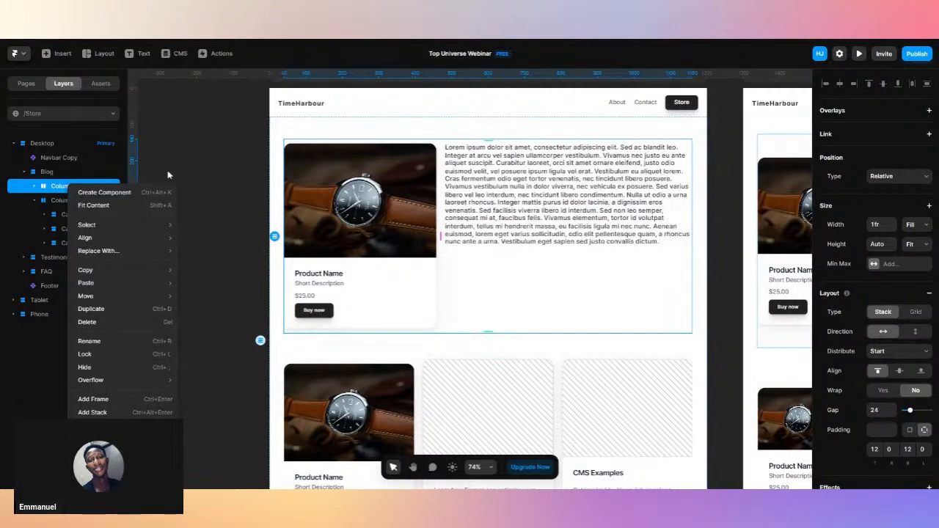
{"action": "key", "text": "Escape"}
{"action": "scroll", "coordinate": [209, 190], "scroll_direction": "down", "scroll_amount": 5}
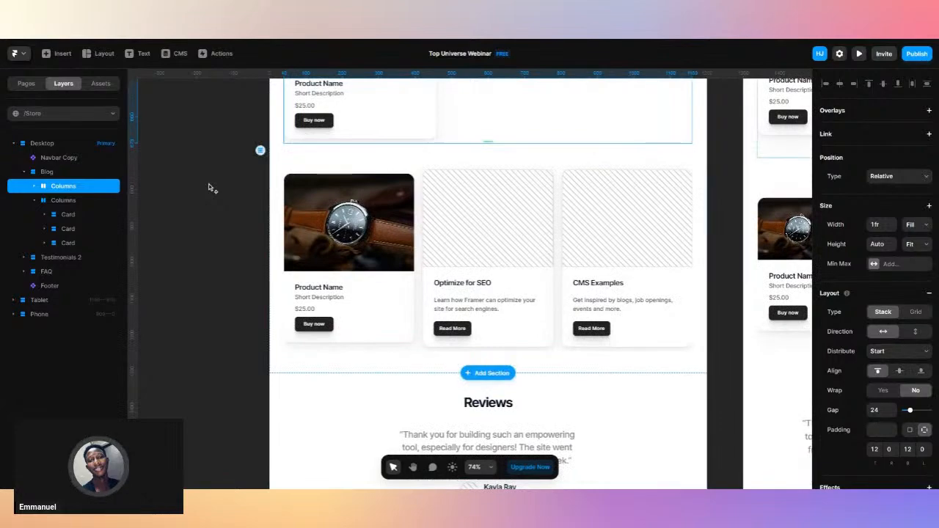
{"action": "scroll", "coordinate": [210, 189], "scroll_direction": "down", "scroll_amount": 3}
{"action": "left_click", "coordinate": [302, 320]}
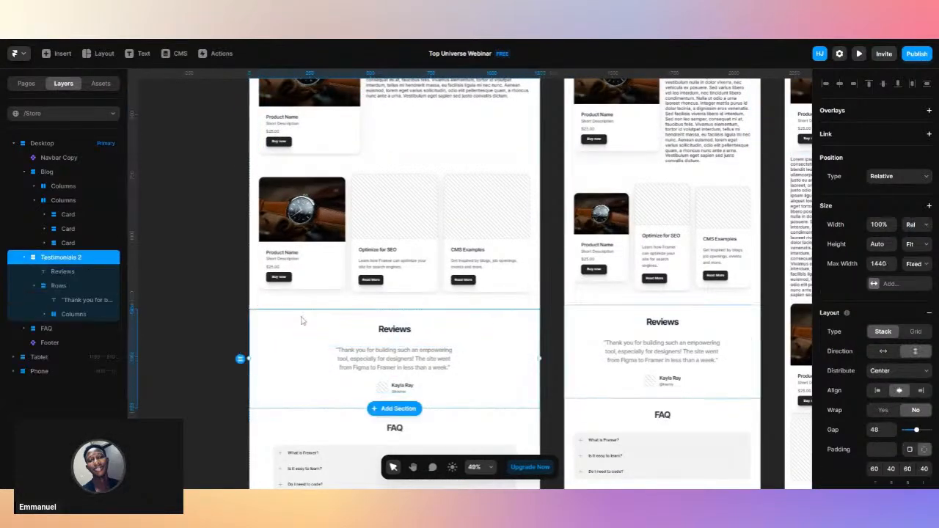
{"action": "key", "text": "Delete"}
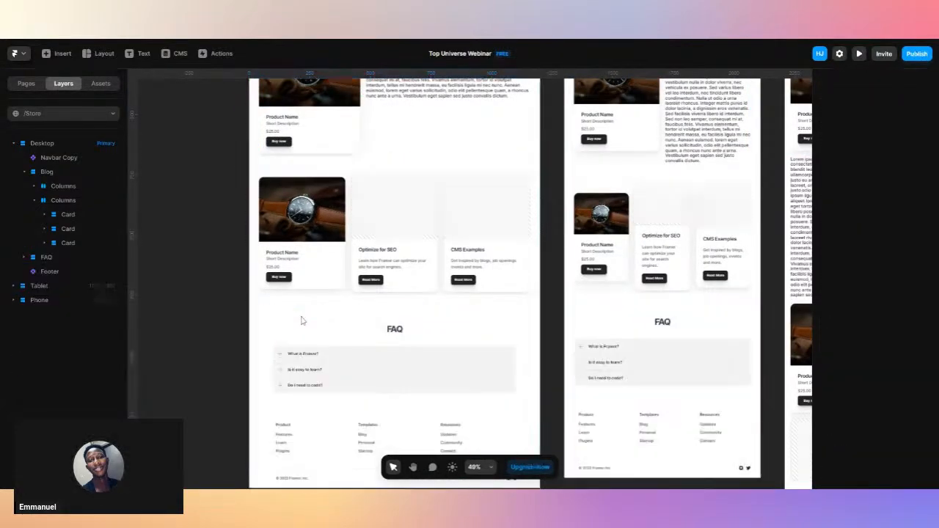
Delete the FAQ section above the footer on the Store page.
{"action": "scroll", "coordinate": [302, 320], "scroll_direction": "down", "scroll_amount": 3}
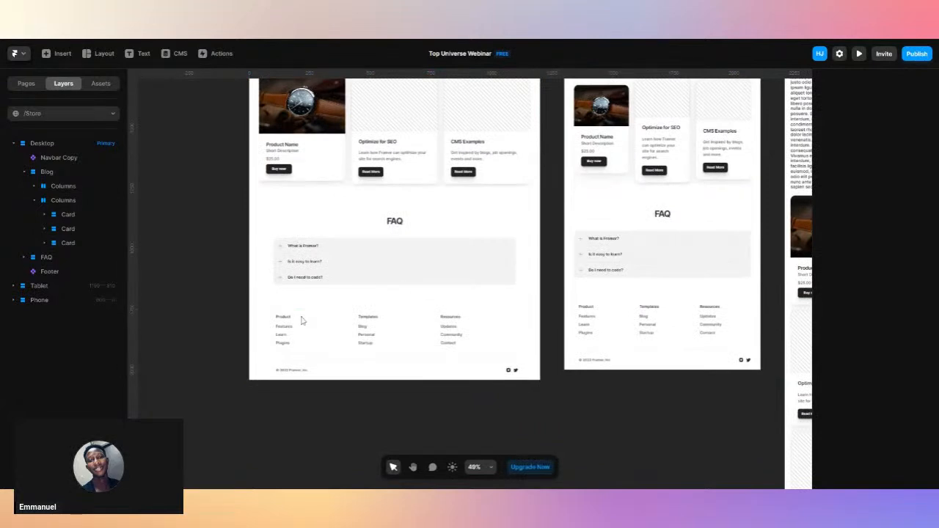
{"action": "left_click", "coordinate": [360, 217]}
{"action": "key", "text": "Delete"}
{"action": "scroll", "coordinate": [359, 217], "scroll_direction": "up", "scroll_amount": 3}
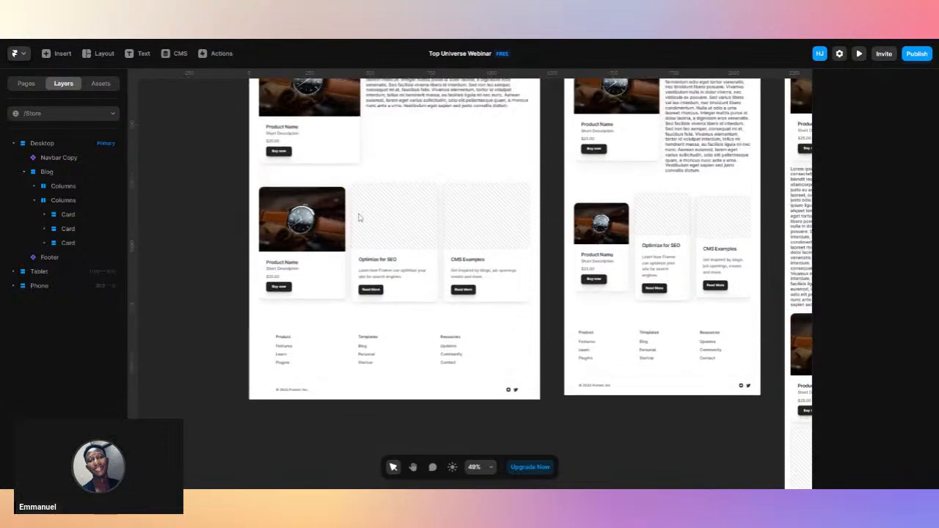
Review the trimmed Store page layout and compare it with the sections on the Home page.
{"action": "scroll", "coordinate": [358, 218], "scroll_direction": "up", "scroll_amount": 5}
{"action": "scroll", "coordinate": [358, 219], "scroll_direction": "left", "scroll_amount": 5}
{"action": "scroll", "coordinate": [359, 220], "scroll_direction": "down", "scroll_amount": 3}
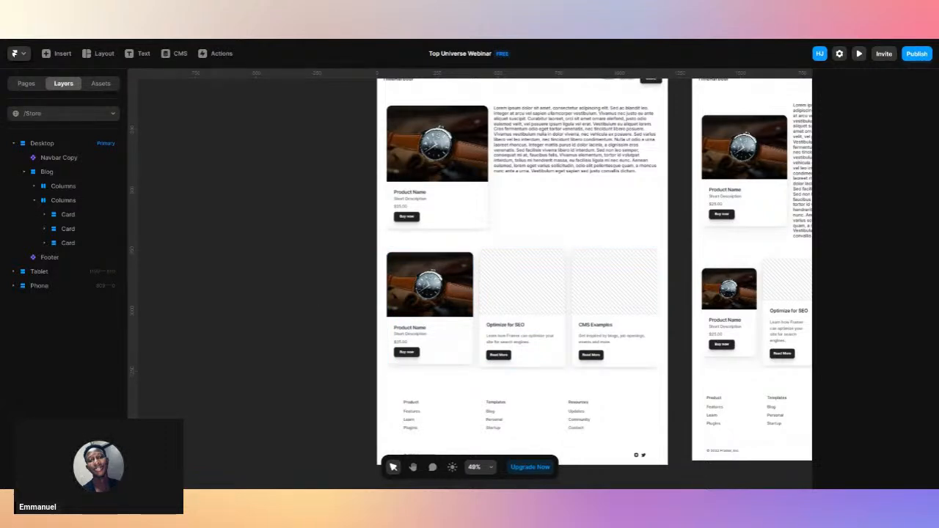
{"action": "scroll", "coordinate": [318, 298], "scroll_direction": "up", "scroll_amount": 5}
{"action": "left_click", "coordinate": [440, 227]}
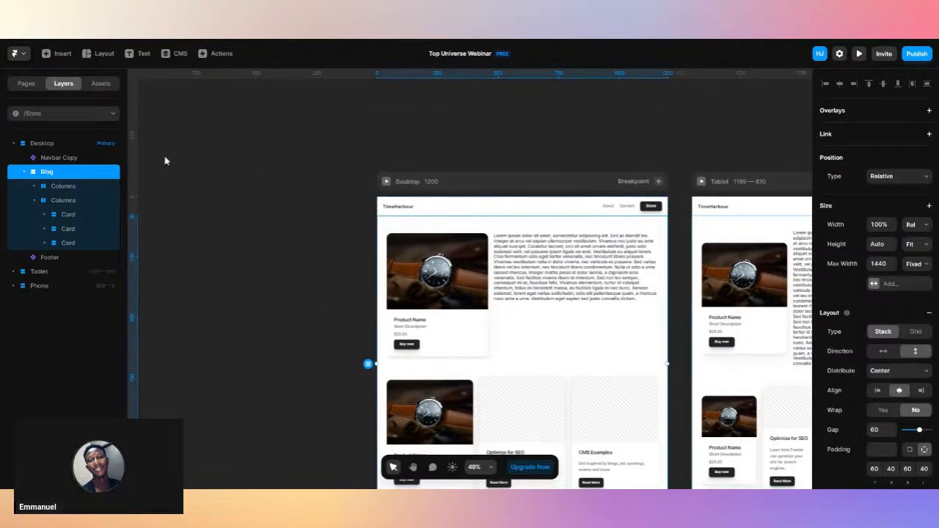
{"action": "left_click", "coordinate": [29, 86]}
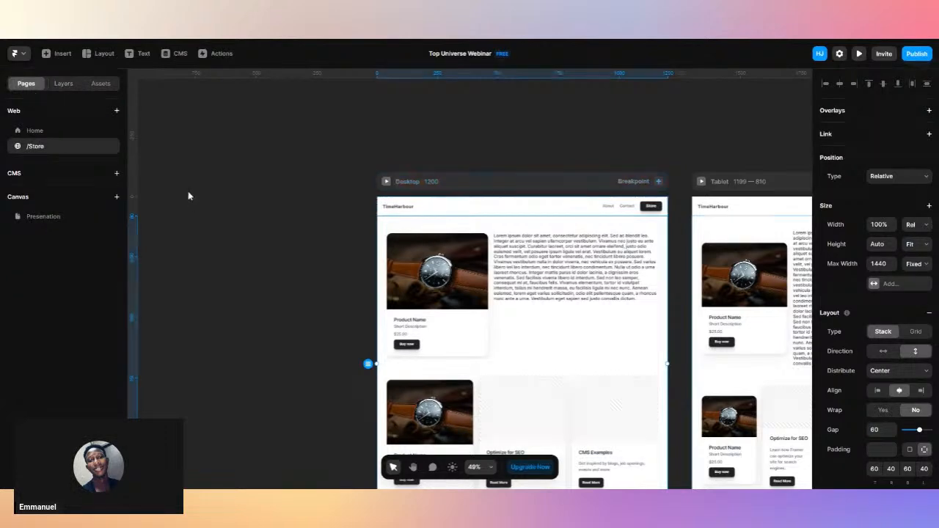
{"action": "left_click", "coordinate": [57, 133]}
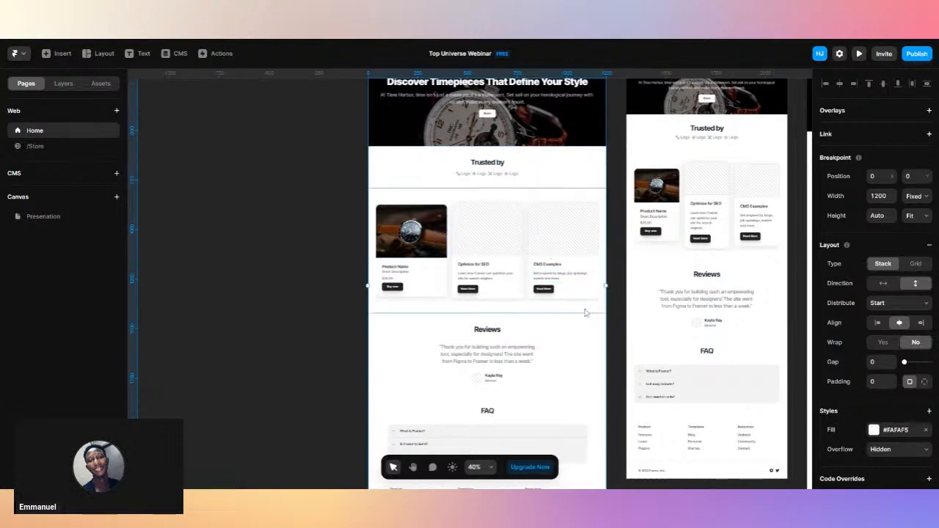
{"action": "scroll", "coordinate": [585, 314], "scroll_direction": "down", "scroll_amount": 3}
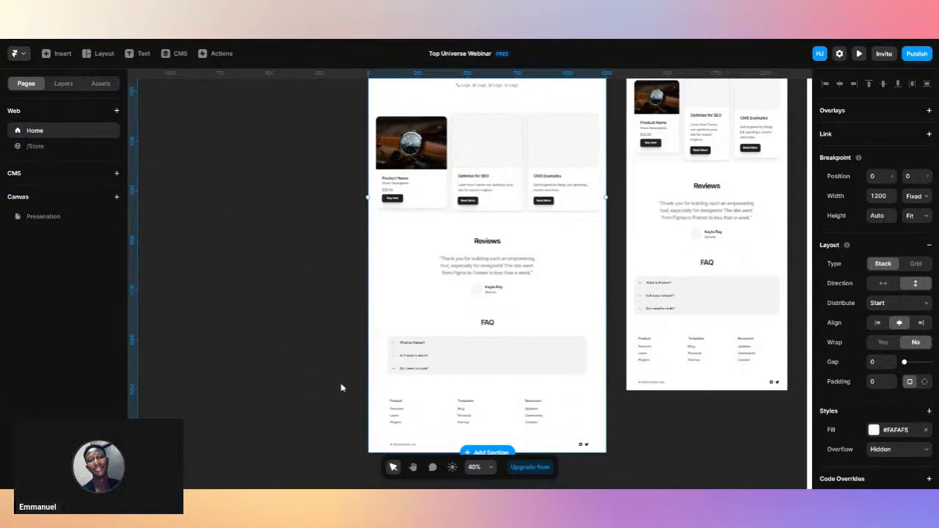
{"action": "left_click", "coordinate": [55, 151]}
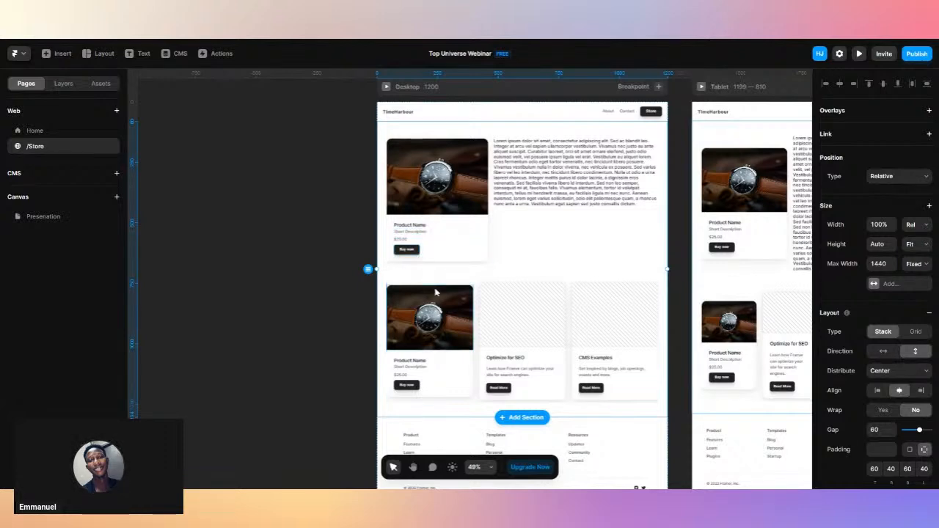
{"action": "scroll", "coordinate": [435, 291], "scroll_direction": "down", "scroll_amount": 3}
{"action": "scroll", "coordinate": [435, 292], "scroll_direction": "up", "scroll_amount": 2}
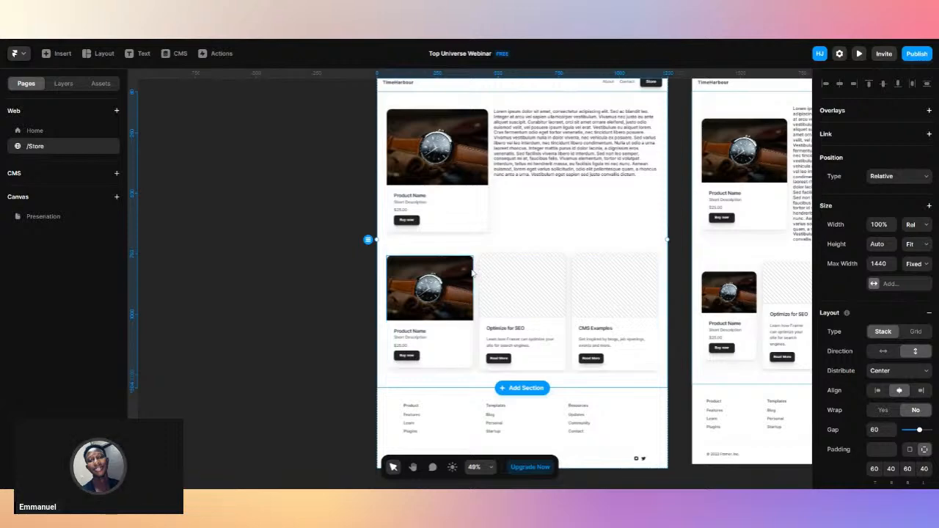
{"action": "left_click", "coordinate": [472, 323]}
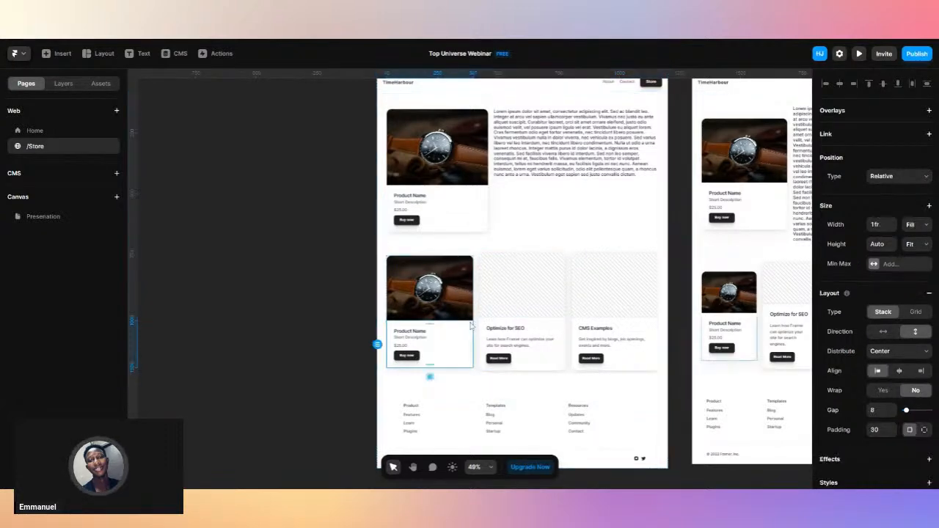
{"action": "key", "text": "ctrl+d"}
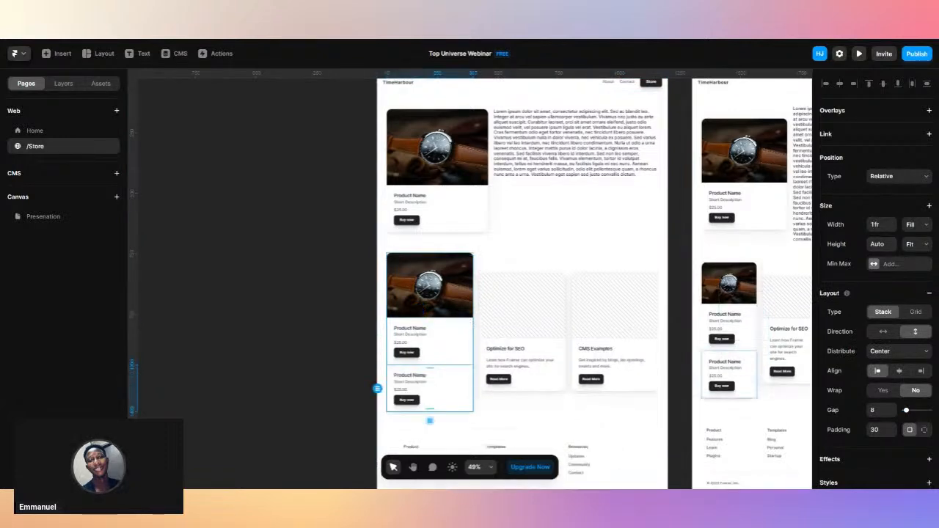
{"action": "key", "text": "ctrl+z"}
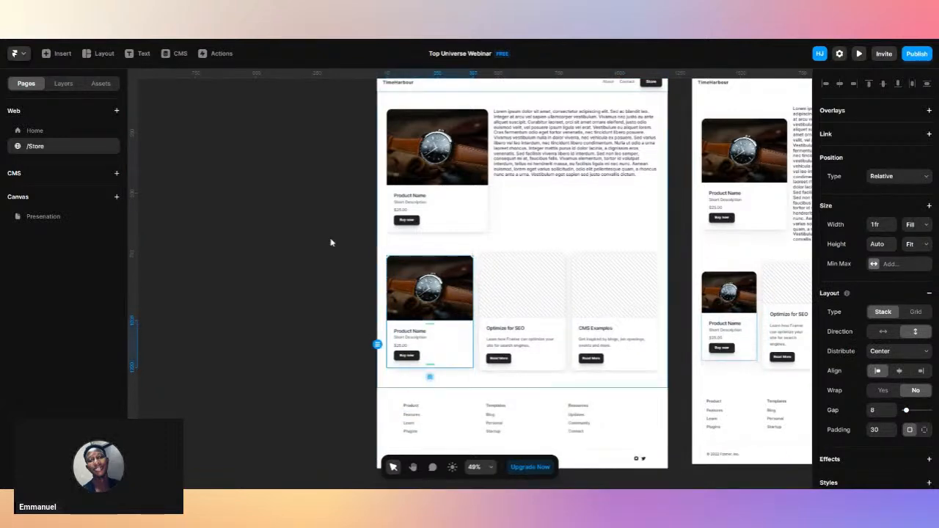
Duplicate the whole watch product card in the lower Columns row of the Store page.
{"action": "left_click", "coordinate": [63, 83]}
{"action": "left_click", "coordinate": [55, 243]}
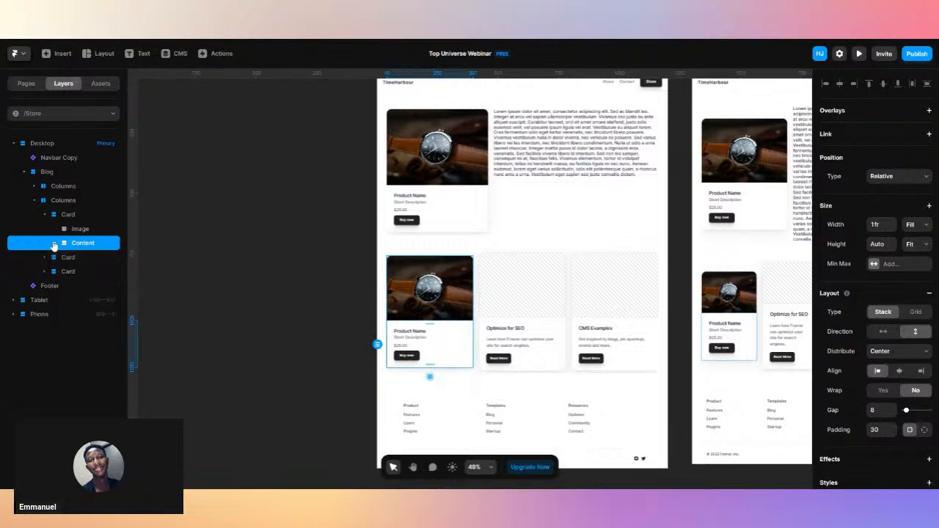
{"action": "left_click", "coordinate": [68, 214]}
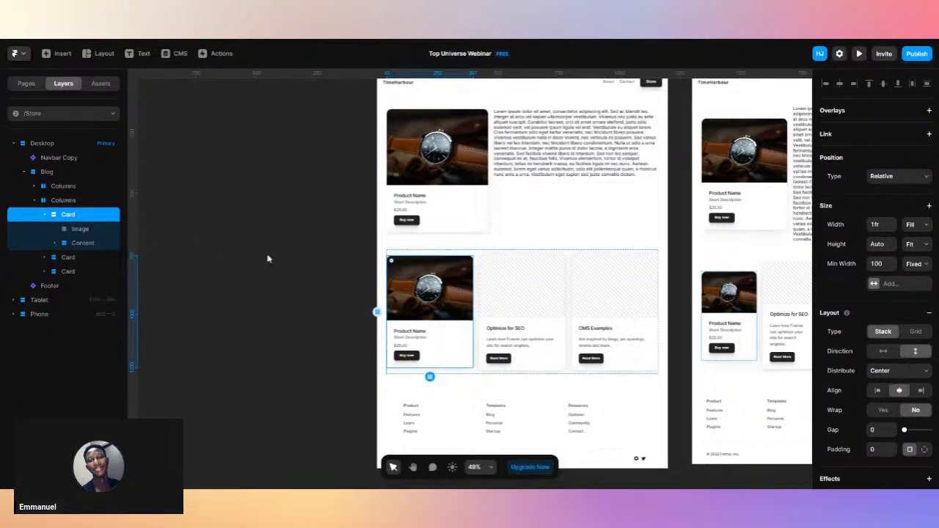
{"action": "key", "text": "ctrl+d"}
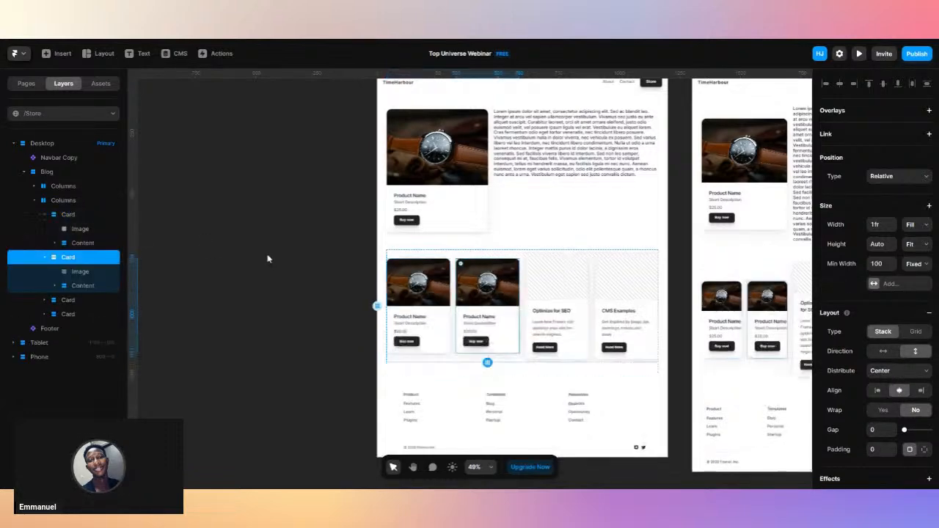
Delete the "Optimize for SEO" and "CMS Examples" placeholder cards from the lower Columns row.
{"action": "left_click", "coordinate": [84, 300]}
{"action": "left_click", "coordinate": [78, 343], "text": "shift"}
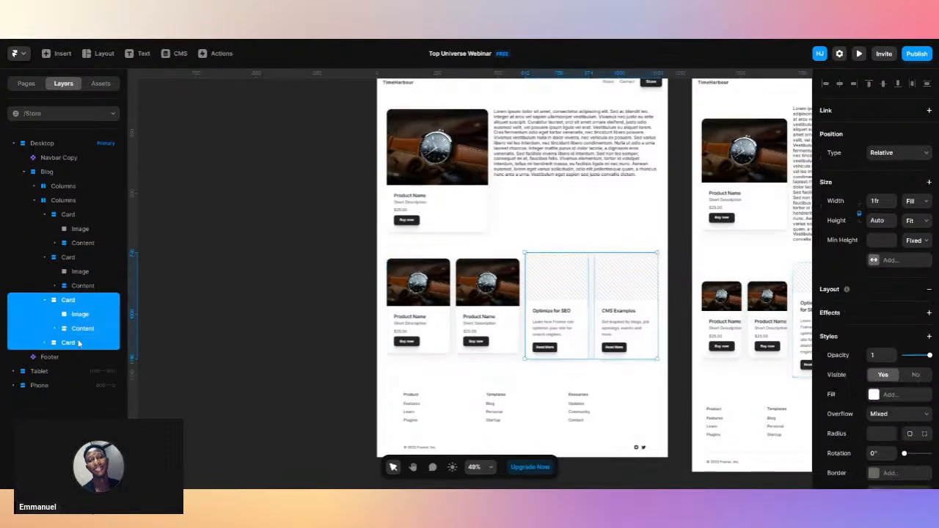
{"action": "key", "text": "Delete"}
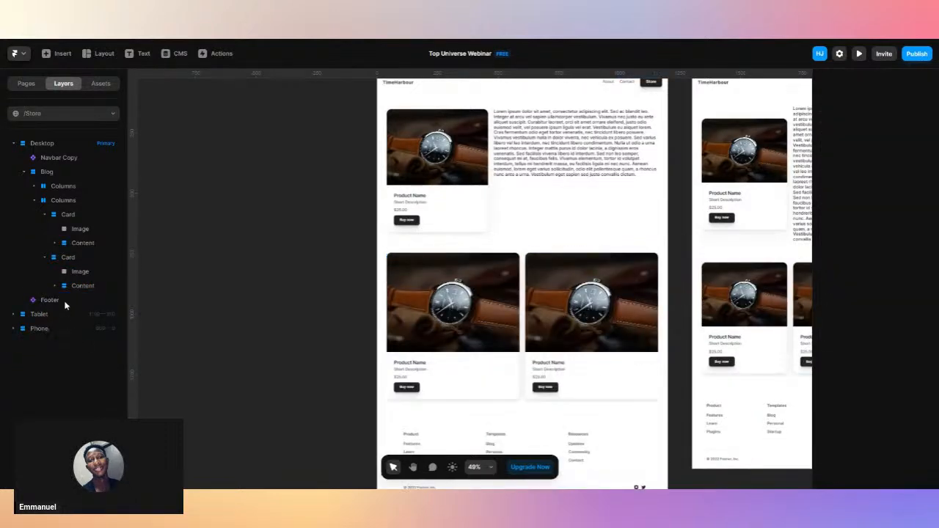
Duplicate the second watch product card to add a third card to the lower row.
{"action": "left_click", "coordinate": [45, 257]}
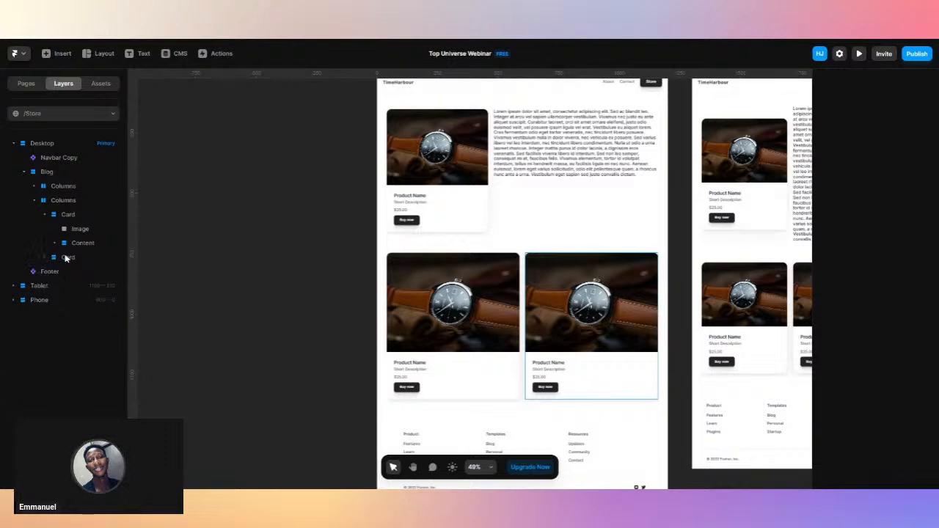
{"action": "left_click", "coordinate": [65, 258]}
{"action": "key", "text": "ctrl+d"}
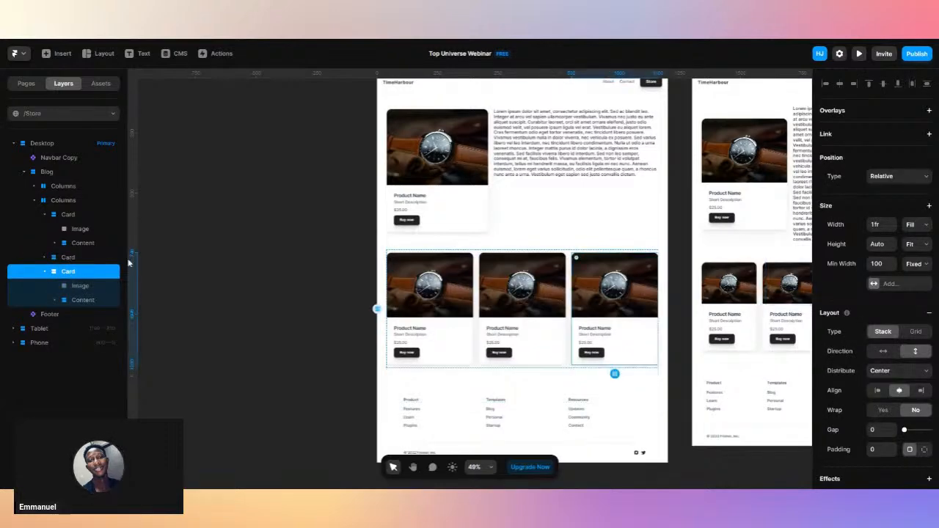
{"action": "left_click", "coordinate": [249, 282]}
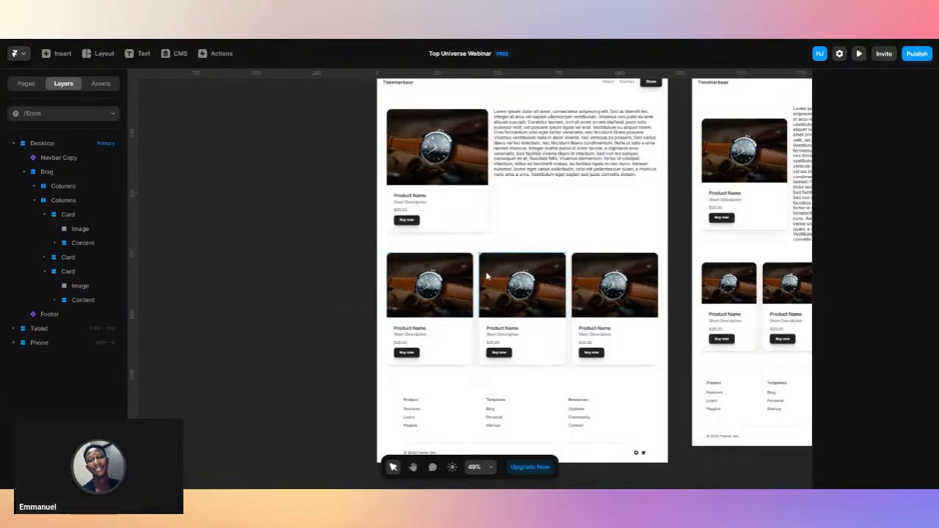
{"action": "scroll", "coordinate": [486, 276], "scroll_direction": "up", "scroll_amount": 3}
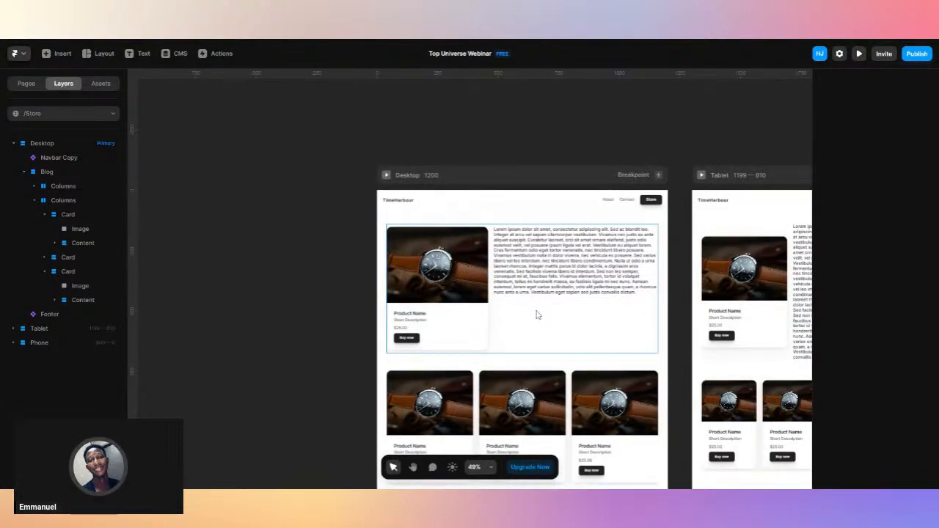
{"action": "scroll", "coordinate": [536, 314], "scroll_direction": "down", "scroll_amount": 2}
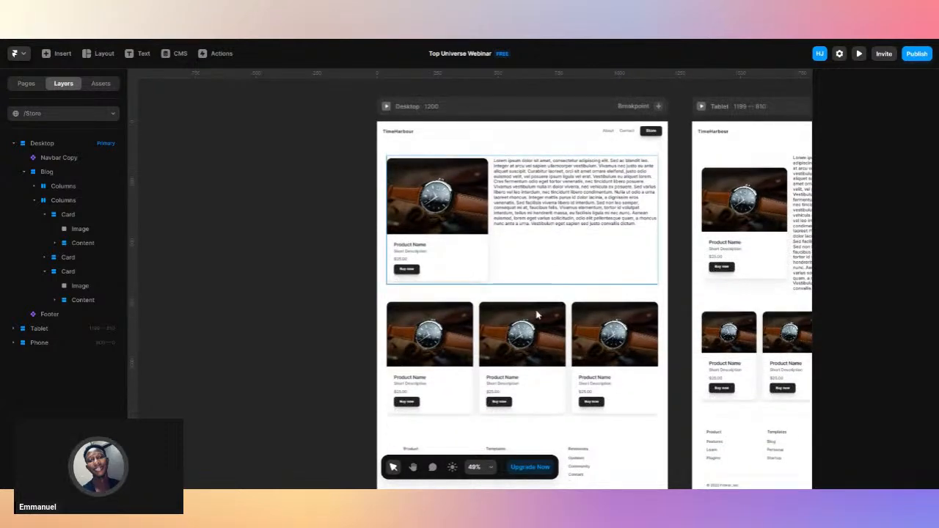
{"action": "scroll", "coordinate": [536, 315], "scroll_direction": "down", "scroll_amount": 5}
{"action": "scroll", "coordinate": [537, 315], "scroll_direction": "up", "scroll_amount": 3}
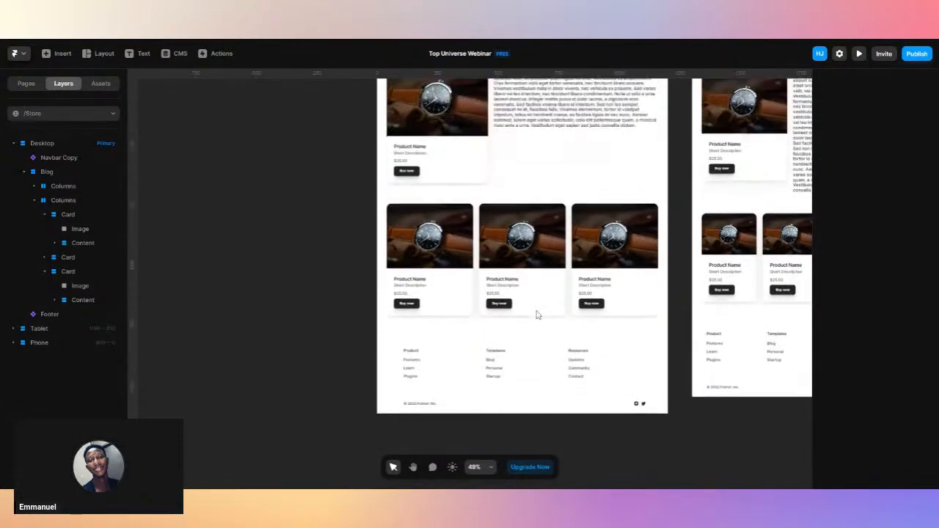
{"action": "scroll", "coordinate": [536, 314], "scroll_direction": "up", "scroll_amount": 3}
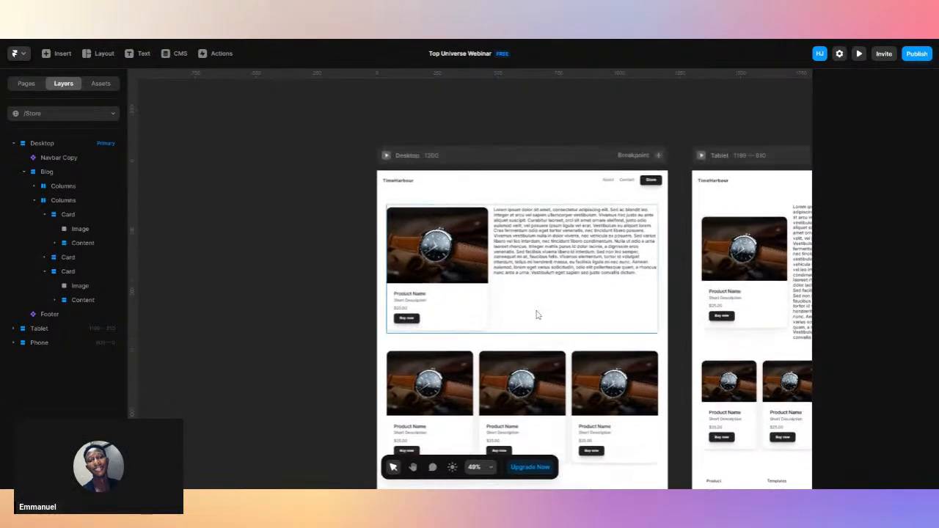
Duplicate the /Store page.
{"action": "left_click", "coordinate": [27, 84]}
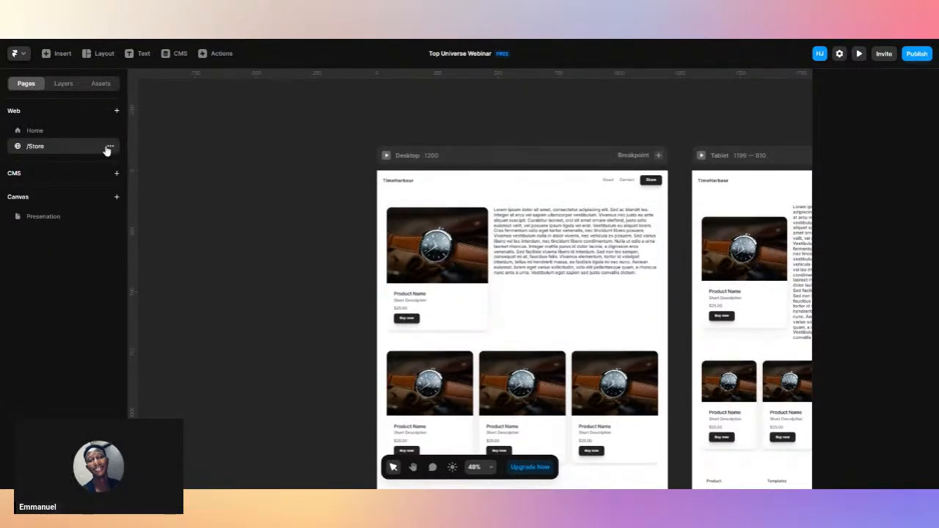
{"action": "left_click", "coordinate": [110, 146]}
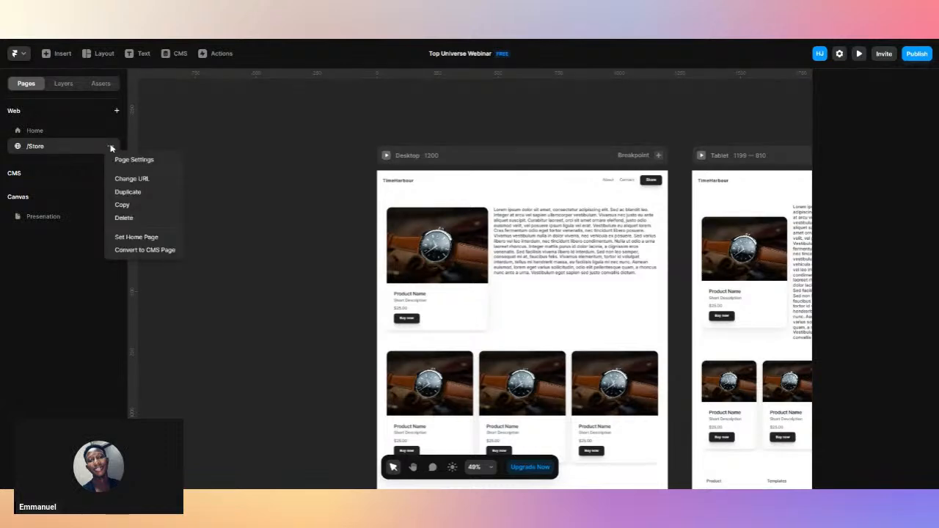
{"action": "left_click", "coordinate": [127, 192]}
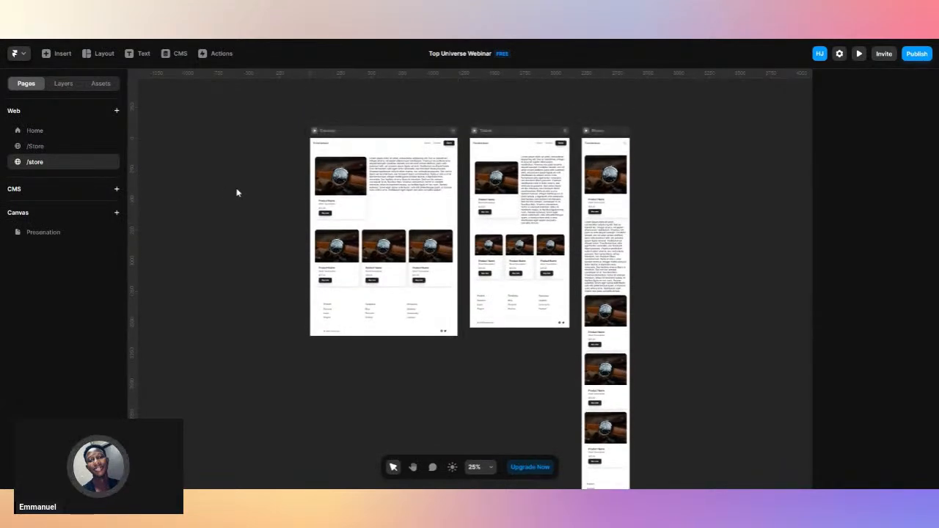
Delete the upper Columns row with the featured product and Lorem ipsum paragraph from the duplicated store page.
{"action": "left_click", "coordinate": [394, 205]}
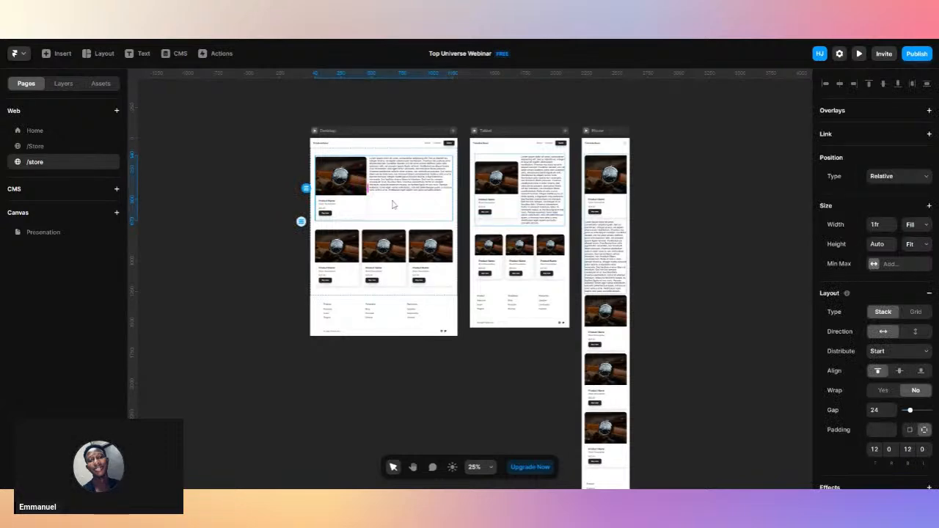
{"action": "key", "text": "Delete"}
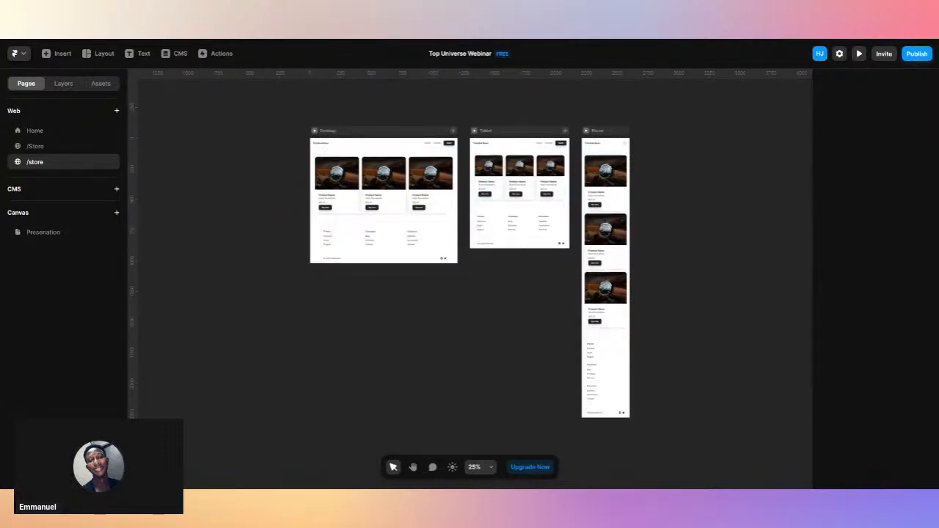
{"action": "scroll", "coordinate": [393, 205], "scroll_direction": "left", "scroll_amount": 2}
{"action": "scroll", "coordinate": [392, 205], "scroll_direction": "up", "scroll_amount": 3}
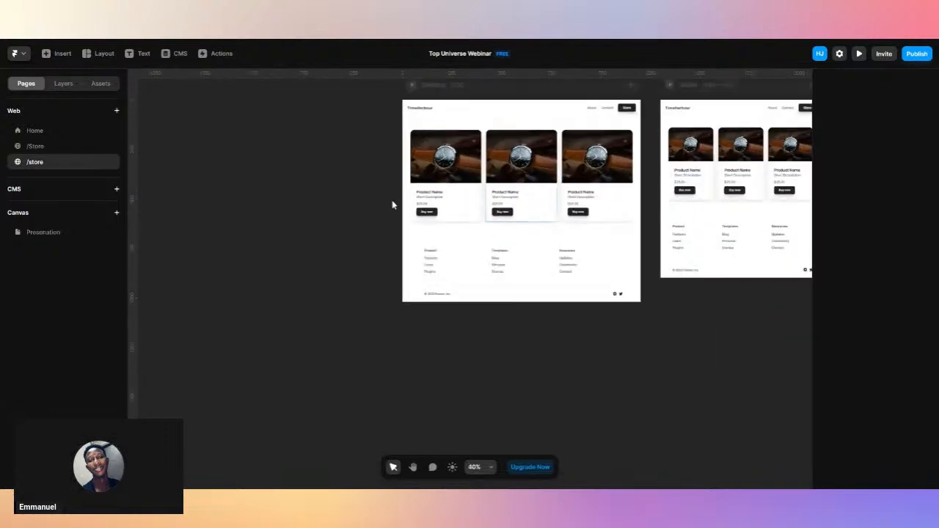
{"action": "scroll", "coordinate": [393, 206], "scroll_direction": "up", "scroll_amount": 2}
{"action": "scroll", "coordinate": [392, 206], "scroll_direction": "right", "scroll_amount": 2}
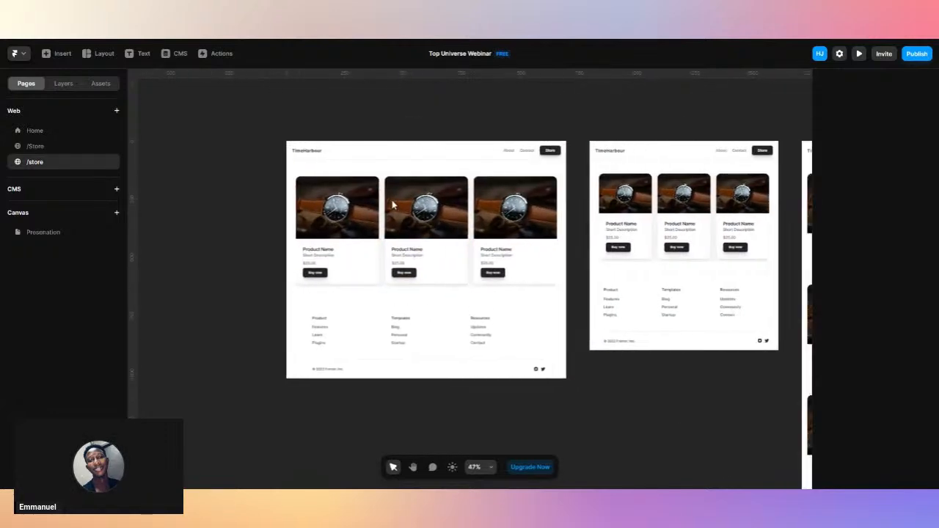
{"action": "scroll", "coordinate": [389, 207], "scroll_direction": "up", "scroll_amount": 1}
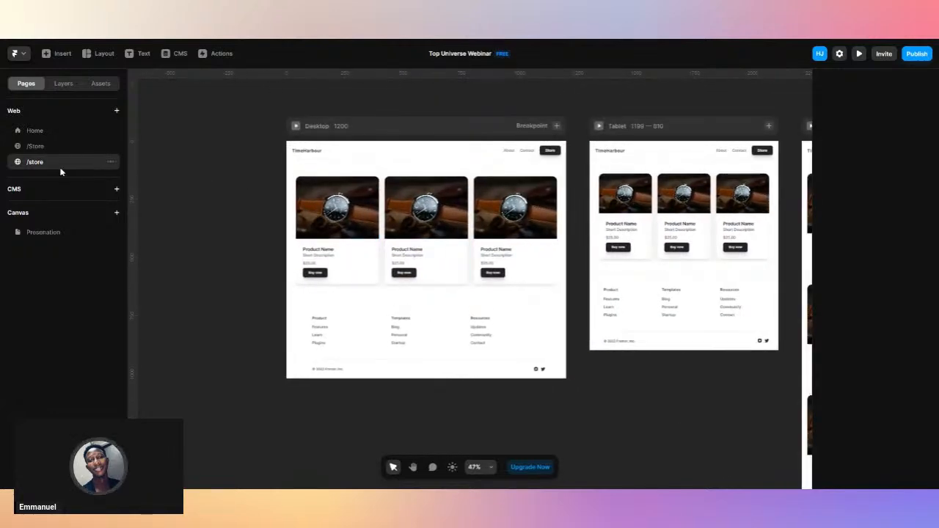
{"action": "left_click", "coordinate": [110, 163]}
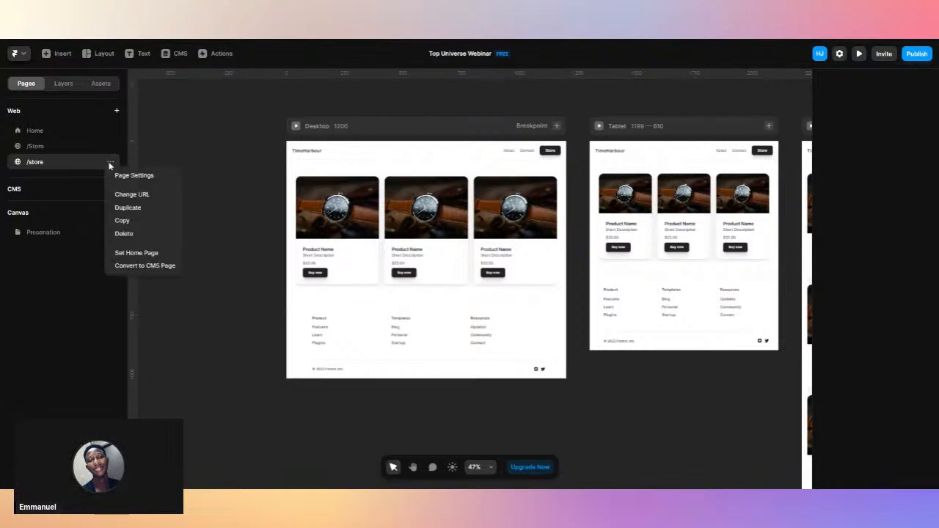
{"action": "left_click", "coordinate": [72, 149]}
{"action": "left_click", "coordinate": [73, 149]}
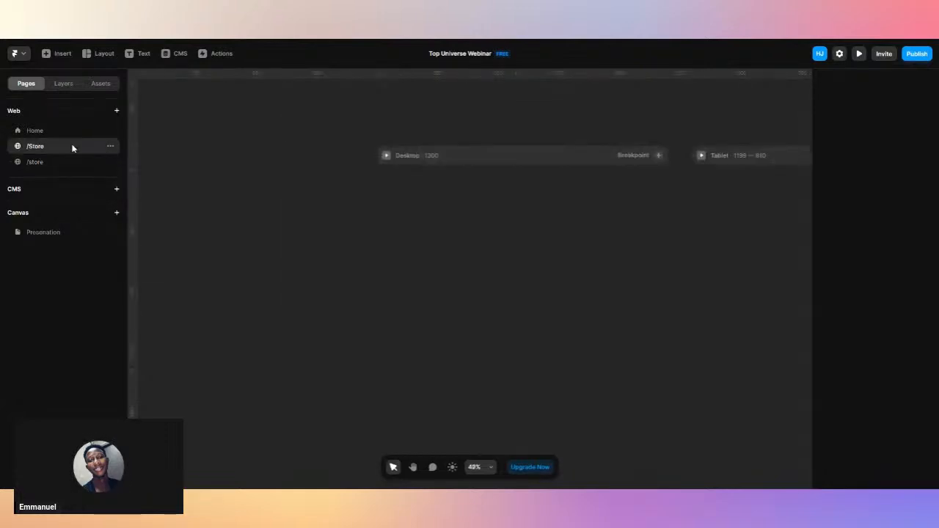
{"action": "left_click", "coordinate": [110, 147]}
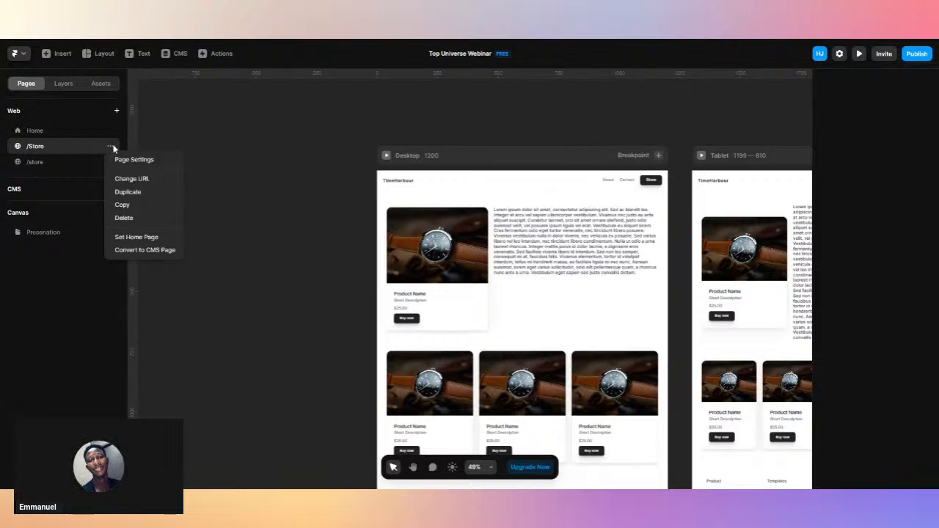
{"action": "left_click", "coordinate": [125, 192]}
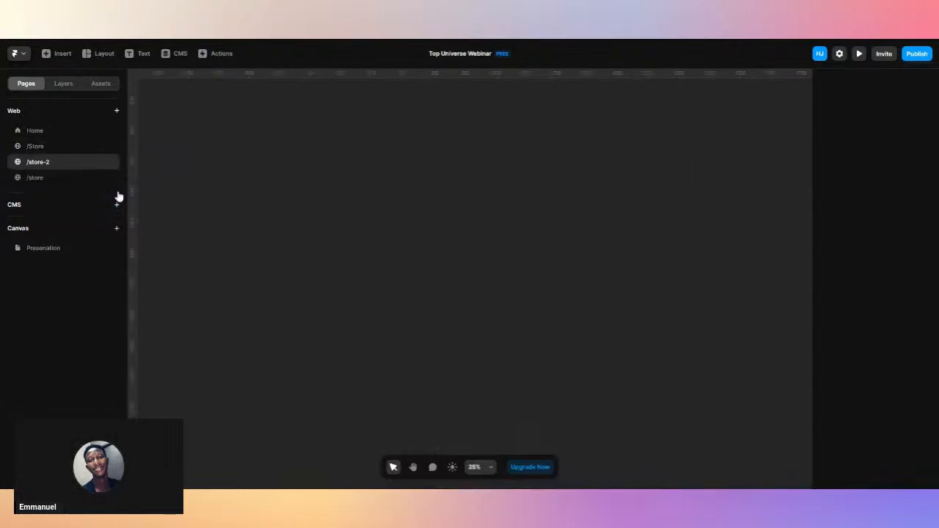
{"action": "left_click", "coordinate": [110, 164]}
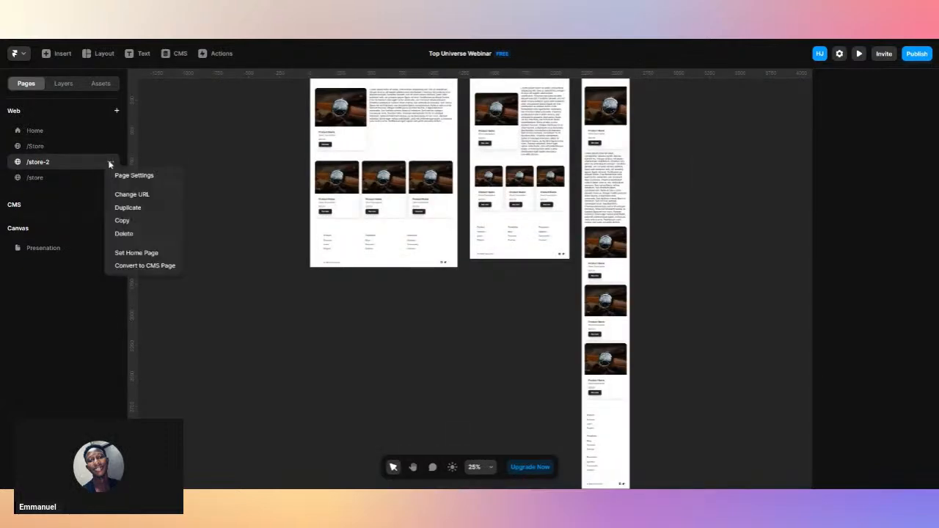
{"action": "left_click", "coordinate": [124, 234]}
{"action": "key", "text": "Return"}
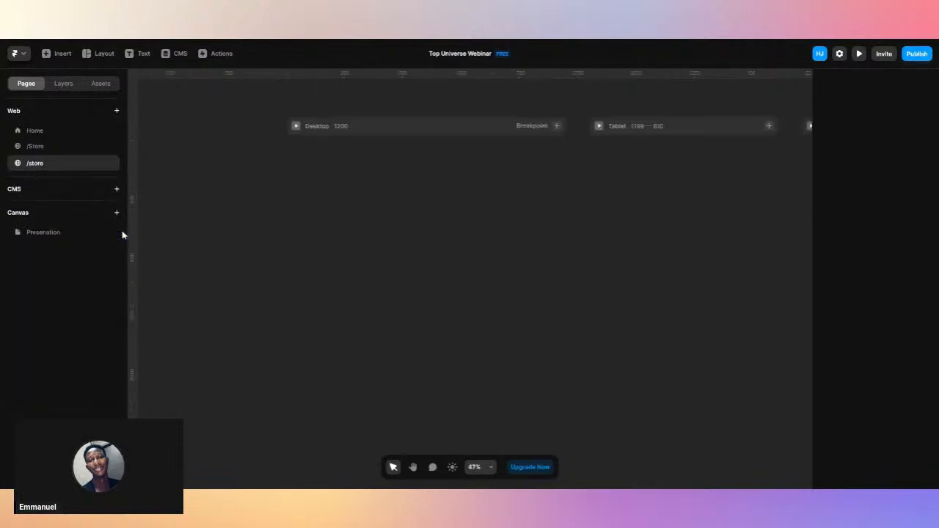
Try to convert the original /Store page to a CMS page.
{"action": "right_click", "coordinate": [108, 149]}
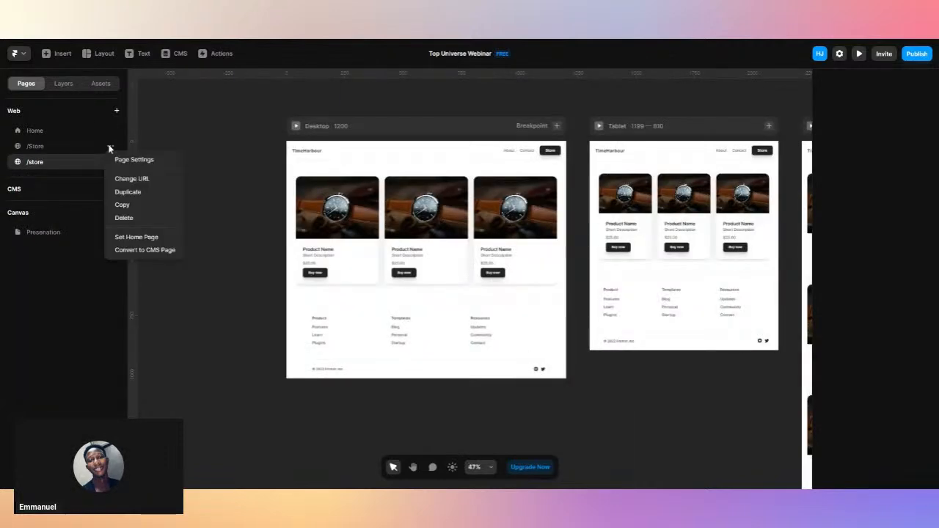
{"action": "left_click", "coordinate": [117, 251]}
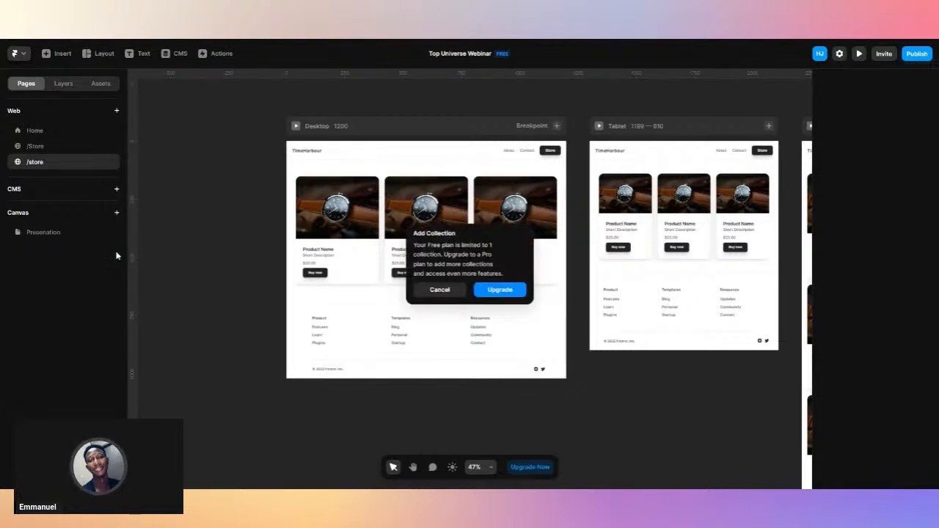
{"action": "left_click", "coordinate": [205, 231]}
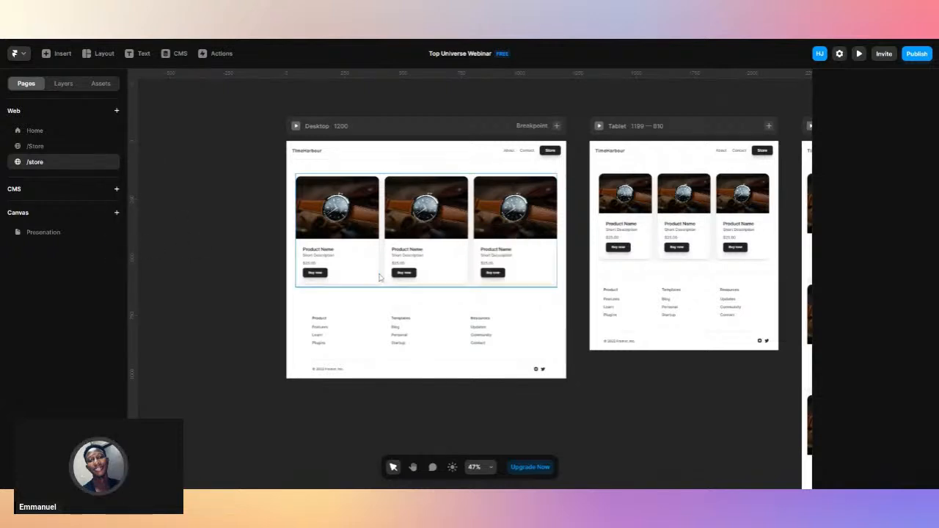
{"action": "left_click", "coordinate": [104, 144]}
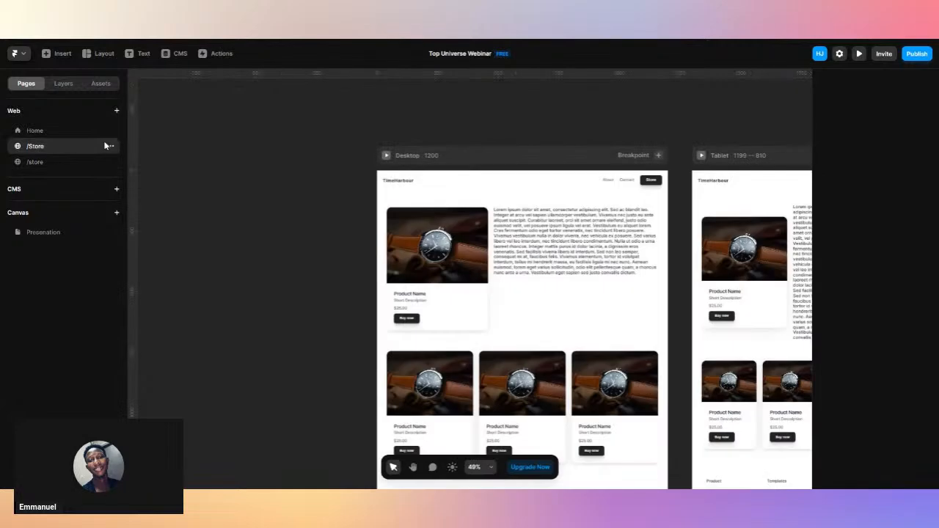
{"action": "left_click", "coordinate": [110, 148]}
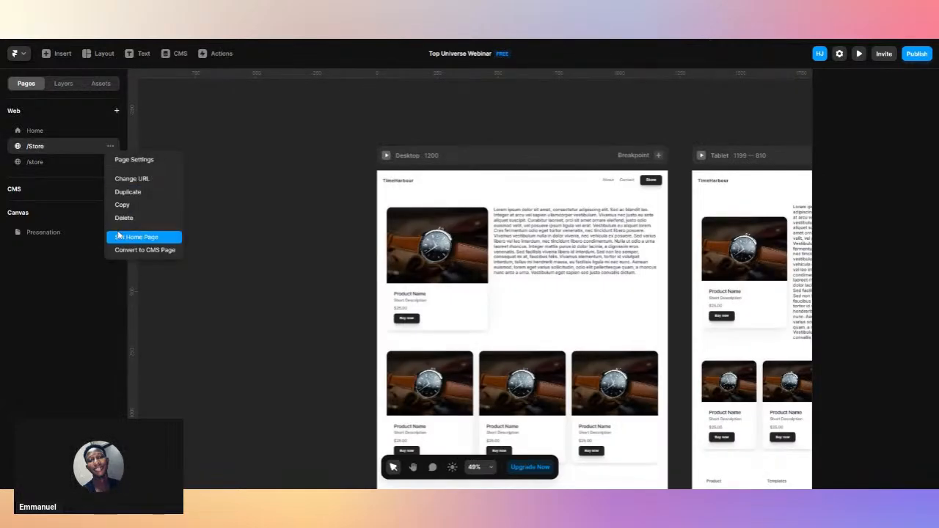
{"action": "left_click", "coordinate": [53, 162]}
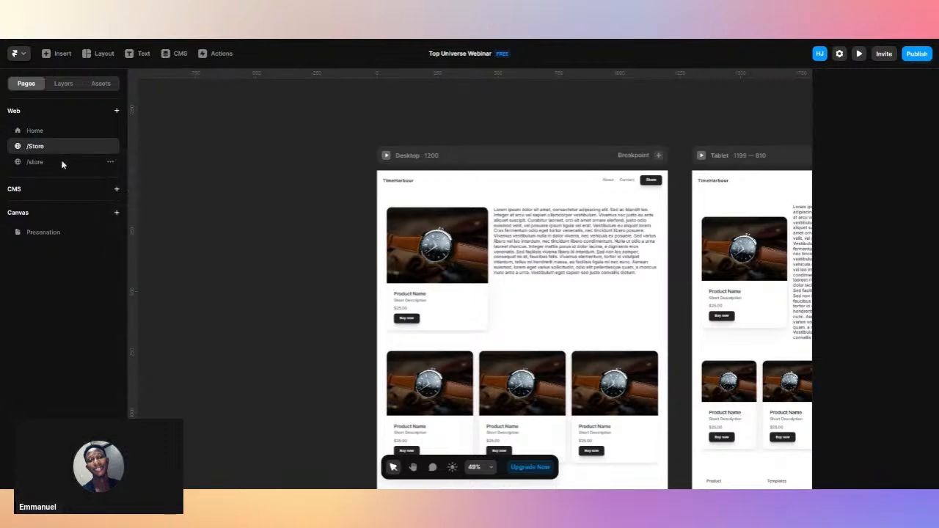
Try to convert the duplicated /store page to a CMS page.
{"action": "left_click", "coordinate": [65, 163]}
{"action": "left_click", "coordinate": [110, 162]}
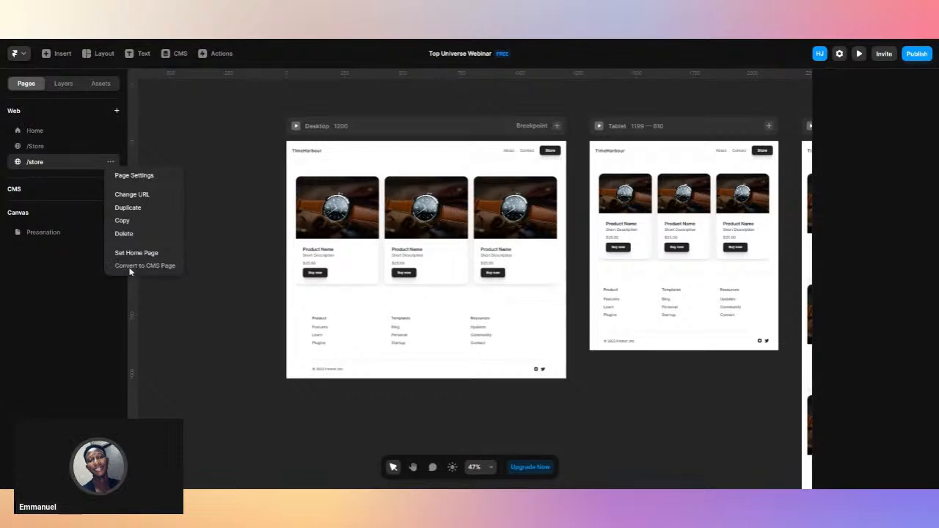
{"action": "left_click", "coordinate": [131, 265]}
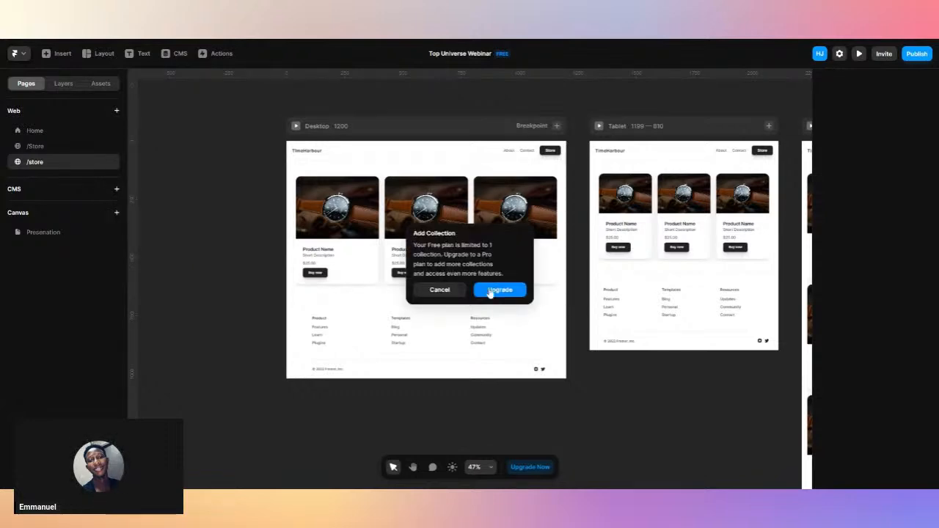
{"action": "left_click", "coordinate": [457, 290]}
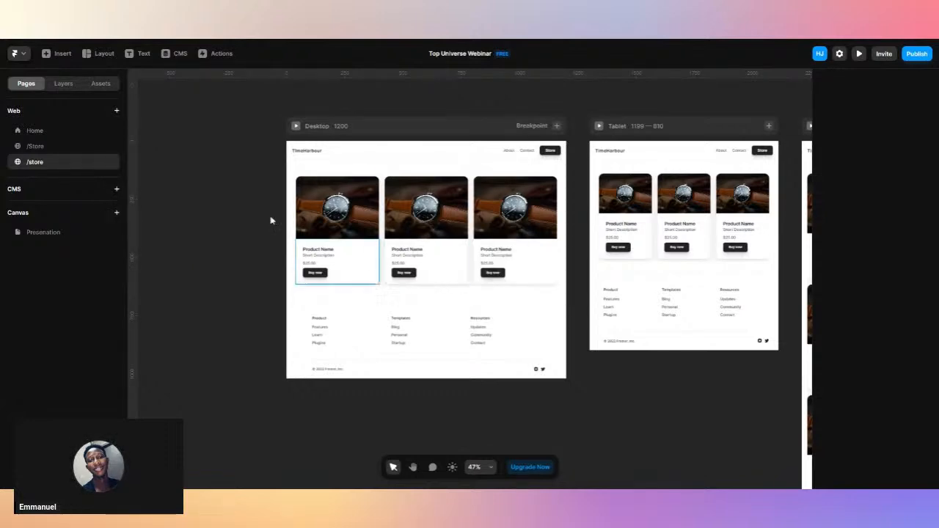
Retry converting the original /Store page to a CMS page.
{"action": "left_click", "coordinate": [111, 146]}
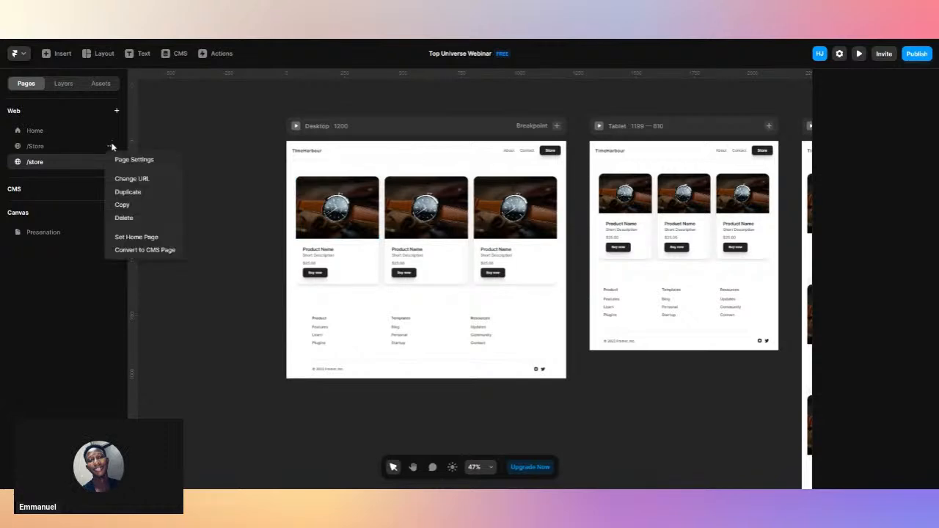
{"action": "left_click", "coordinate": [136, 251]}
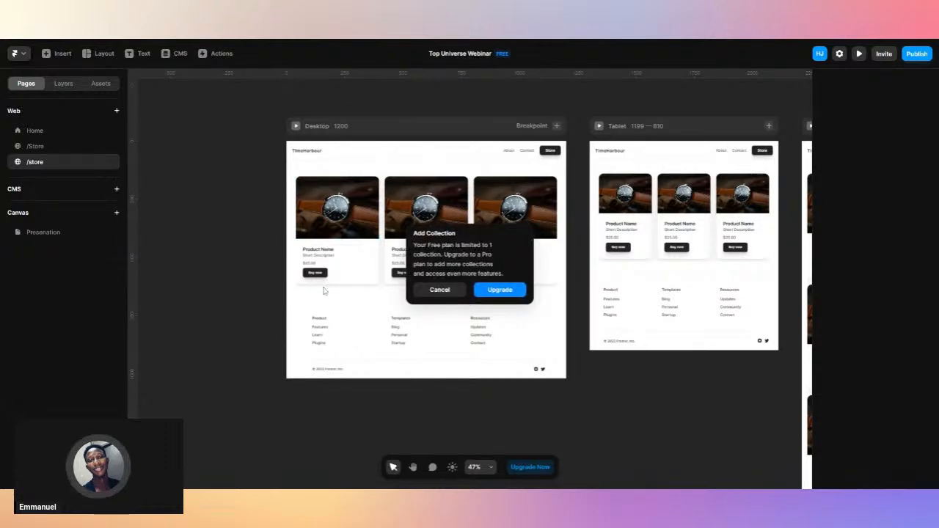
{"action": "left_click", "coordinate": [422, 292]}
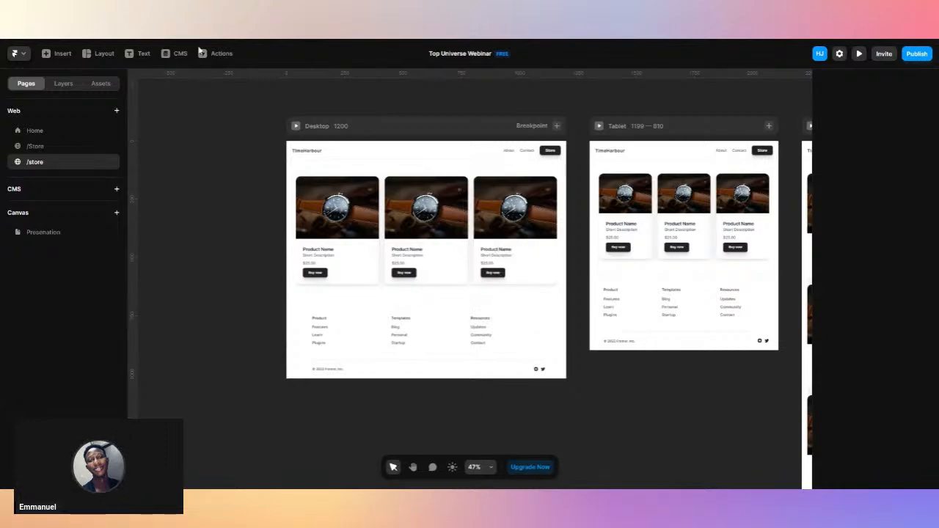
Delete the Reviews item from the Products CMS collection and return to the page canvas.
{"action": "left_click", "coordinate": [180, 53]}
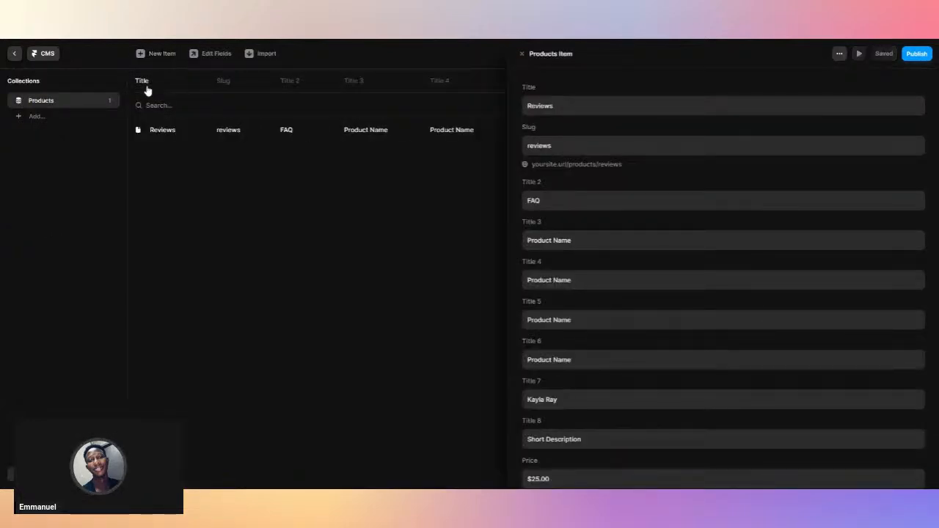
{"action": "left_click", "coordinate": [151, 83]}
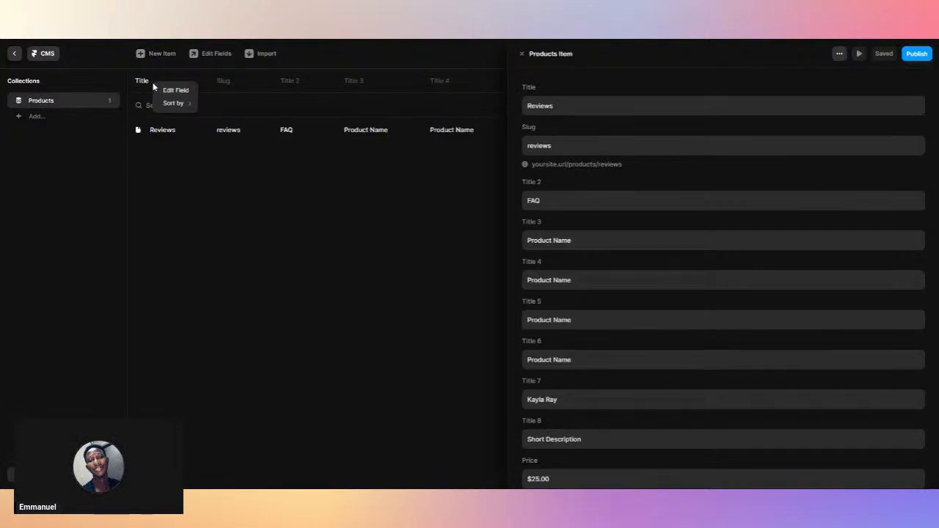
{"action": "left_click", "coordinate": [147, 173]}
{"action": "left_click", "coordinate": [169, 172]}
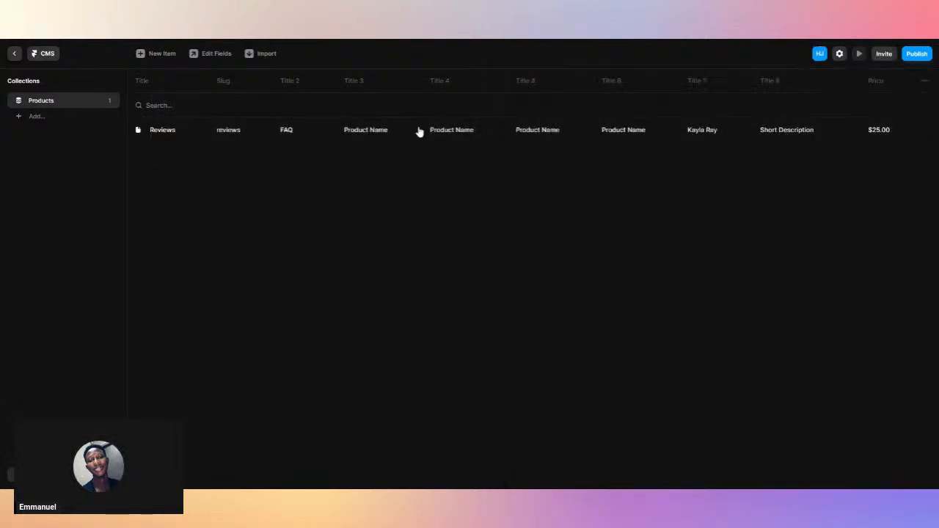
{"action": "right_click", "coordinate": [717, 131]}
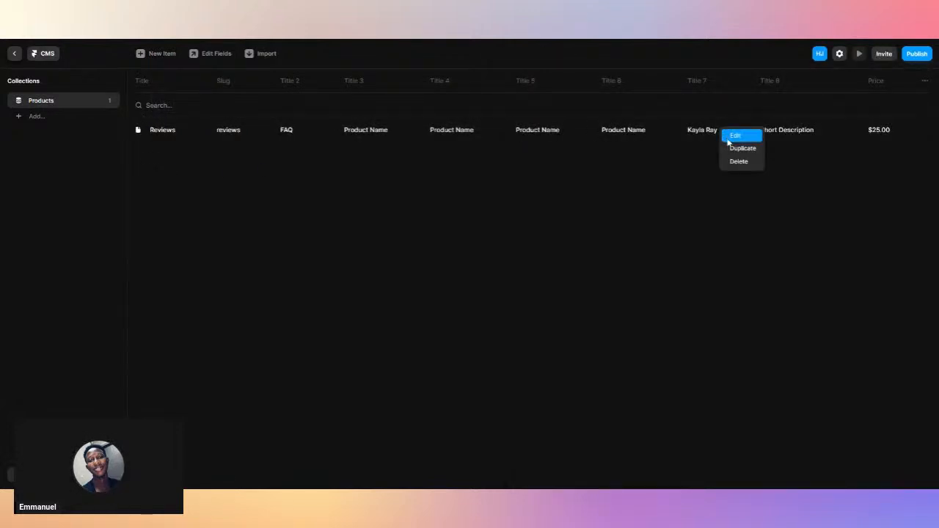
{"action": "left_click", "coordinate": [735, 163]}
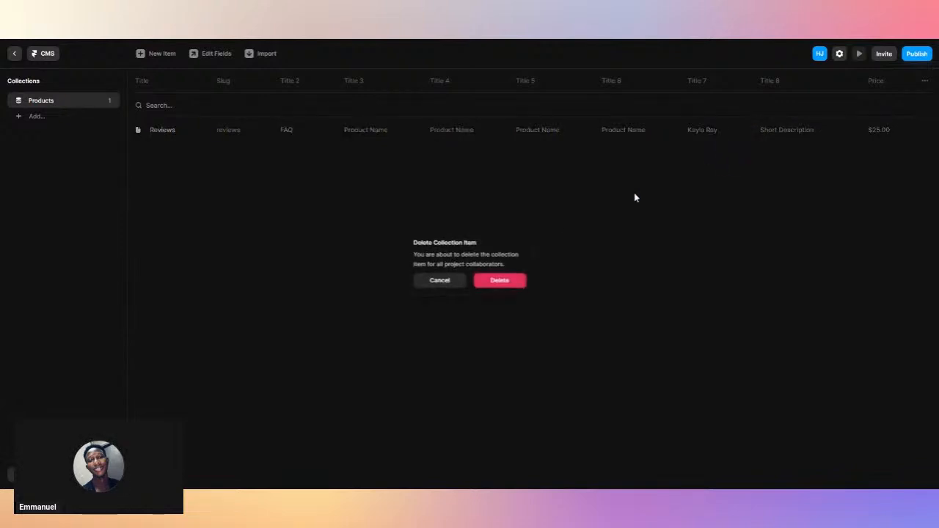
{"action": "left_click", "coordinate": [500, 286]}
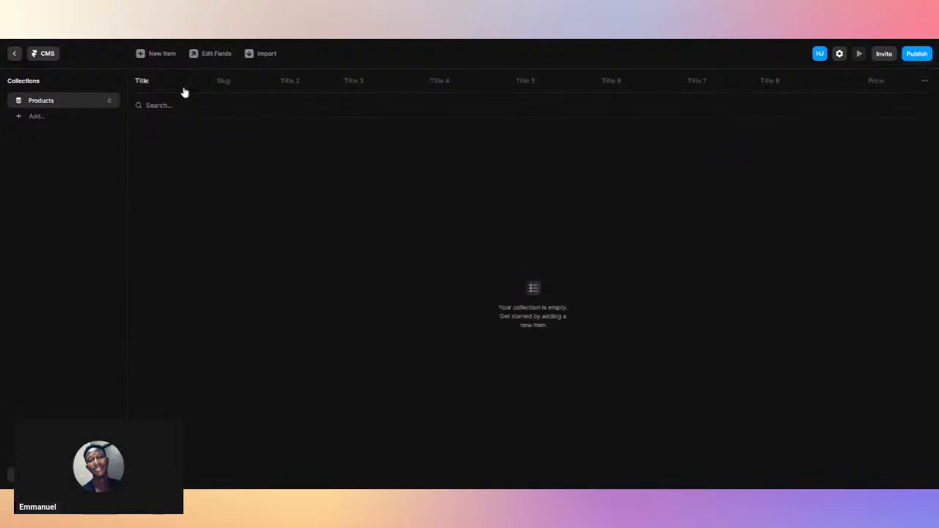
{"action": "left_click", "coordinate": [13, 54]}
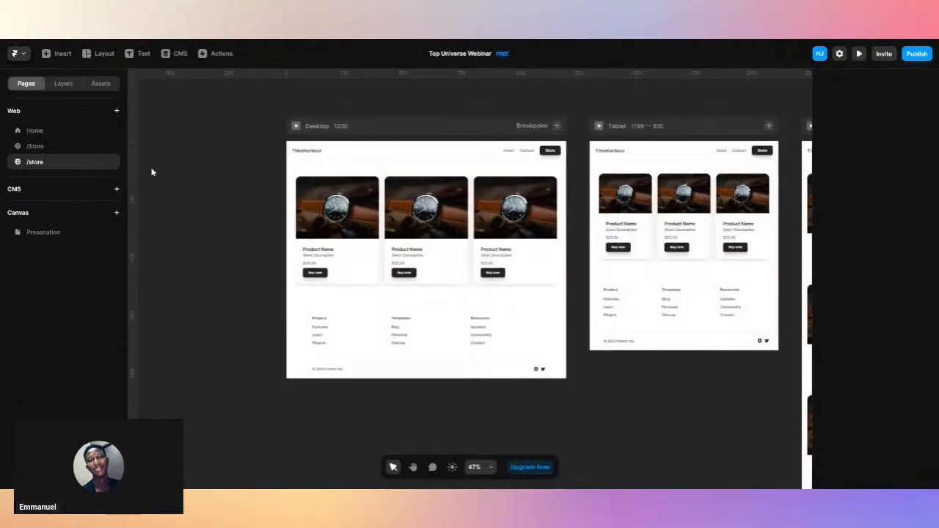
Try once more to convert the /Store page, with the featured product, to a CMS page.
{"action": "left_click", "coordinate": [81, 148]}
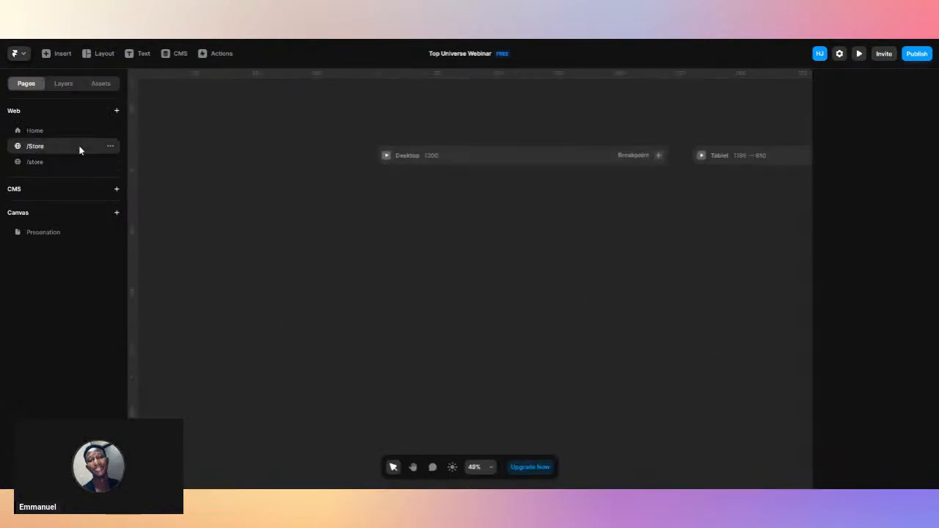
{"action": "left_click", "coordinate": [74, 163]}
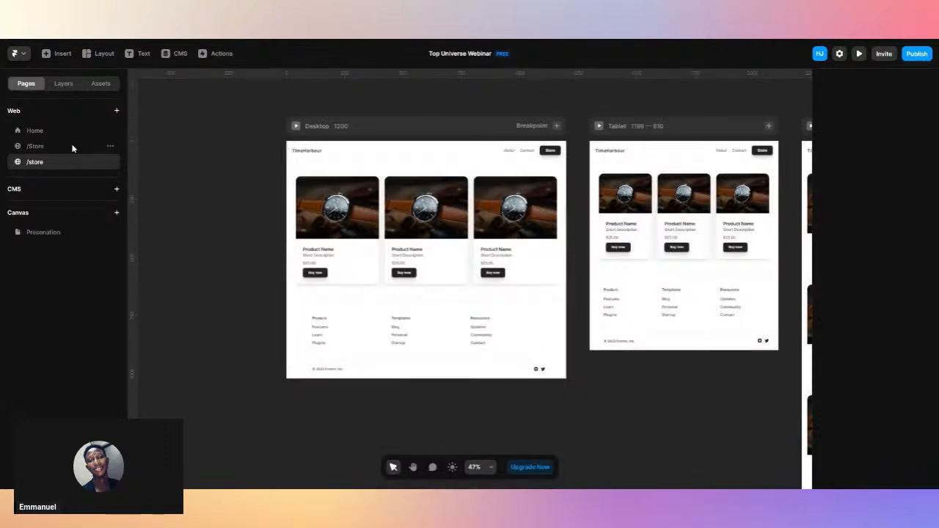
{"action": "left_click", "coordinate": [72, 147]}
{"action": "left_click", "coordinate": [110, 147]}
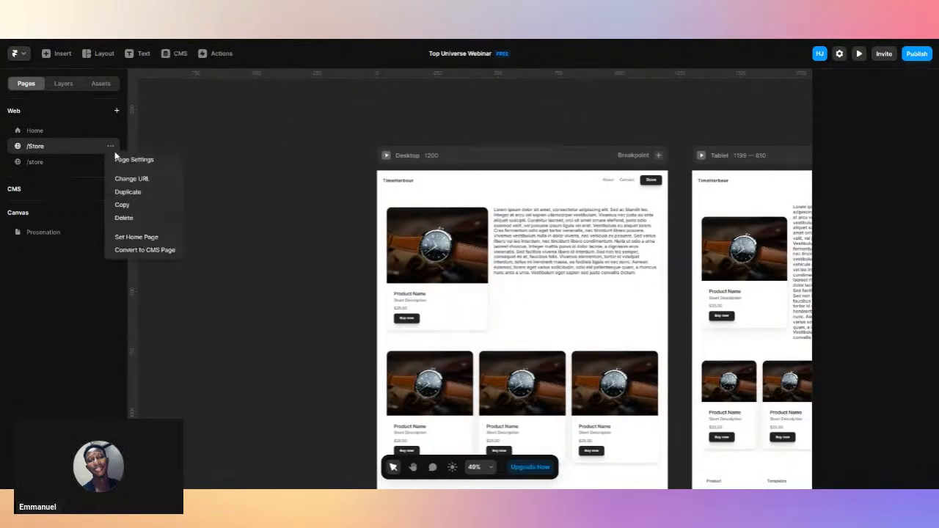
{"action": "left_click", "coordinate": [137, 250]}
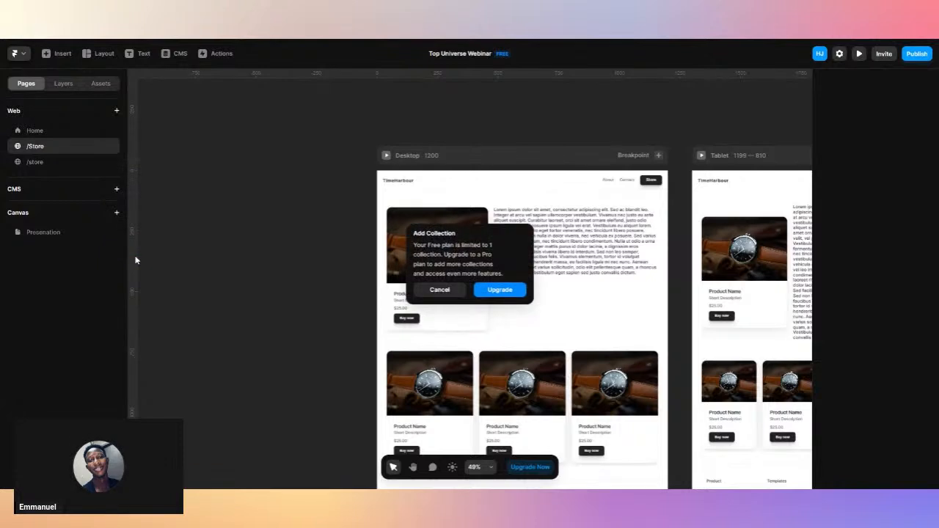
{"action": "left_click", "coordinate": [435, 290]}
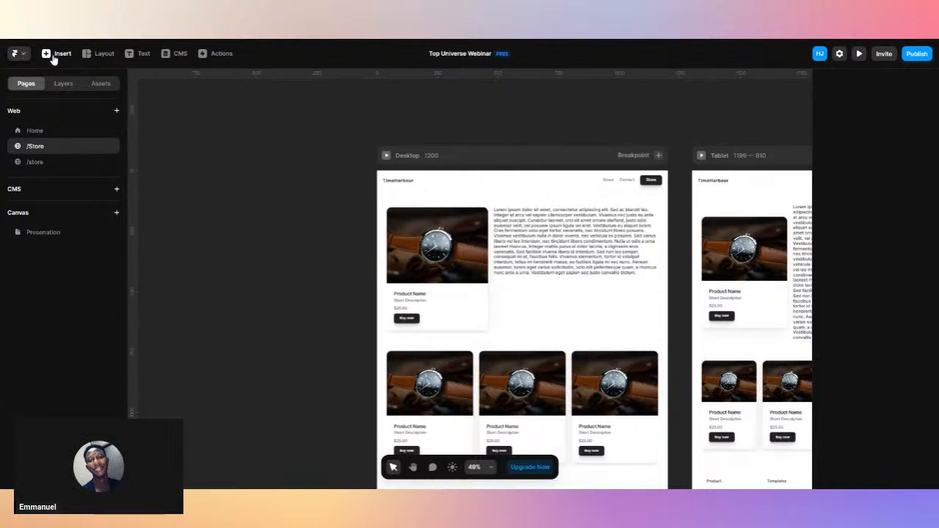
{"action": "left_click", "coordinate": [70, 199]}
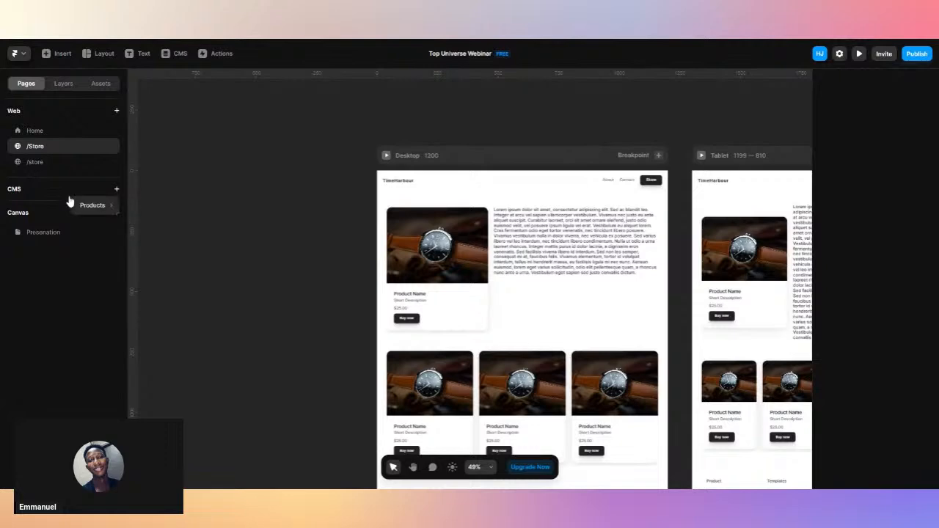
{"action": "mouse_move", "coordinate": [93, 207]}
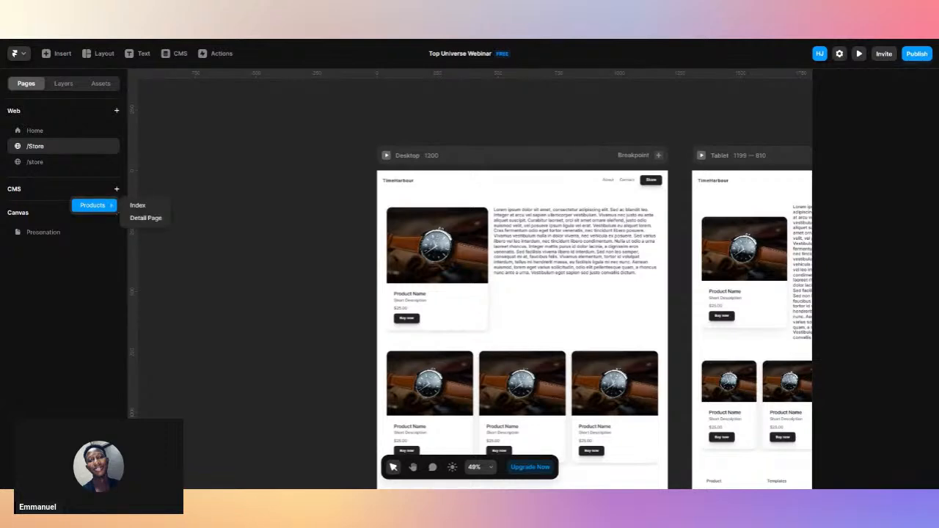
{"action": "left_click", "coordinate": [186, 193]}
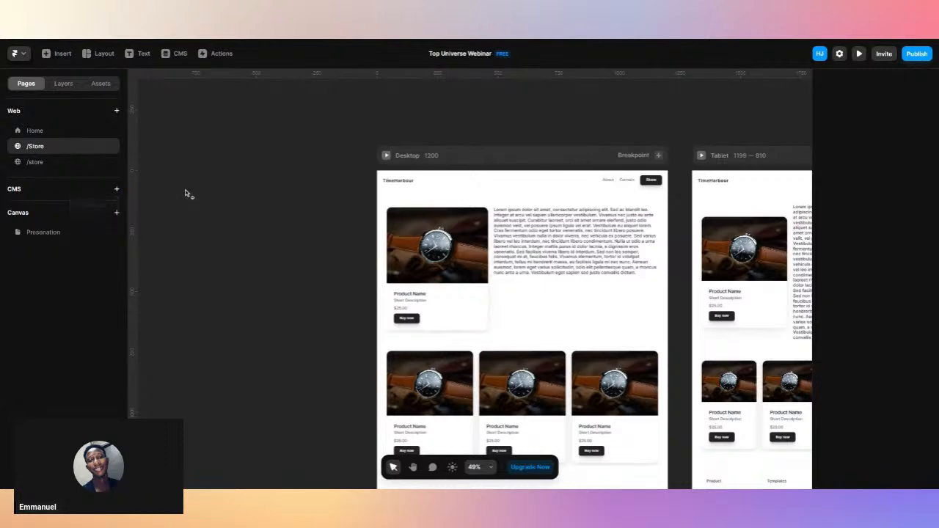
Delete the Products collection from the CMS and return to the page list.
{"action": "left_click", "coordinate": [182, 57]}
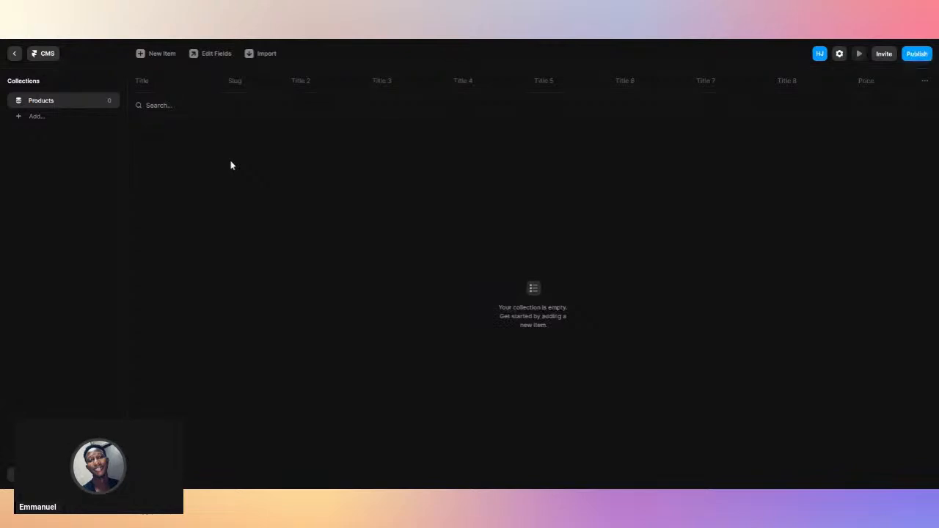
{"action": "left_click", "coordinate": [111, 101]}
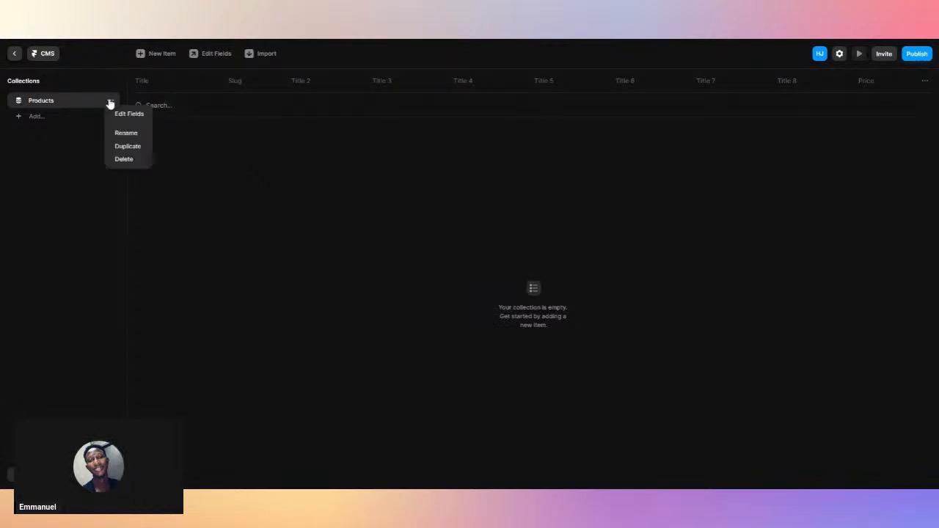
{"action": "left_click", "coordinate": [122, 160]}
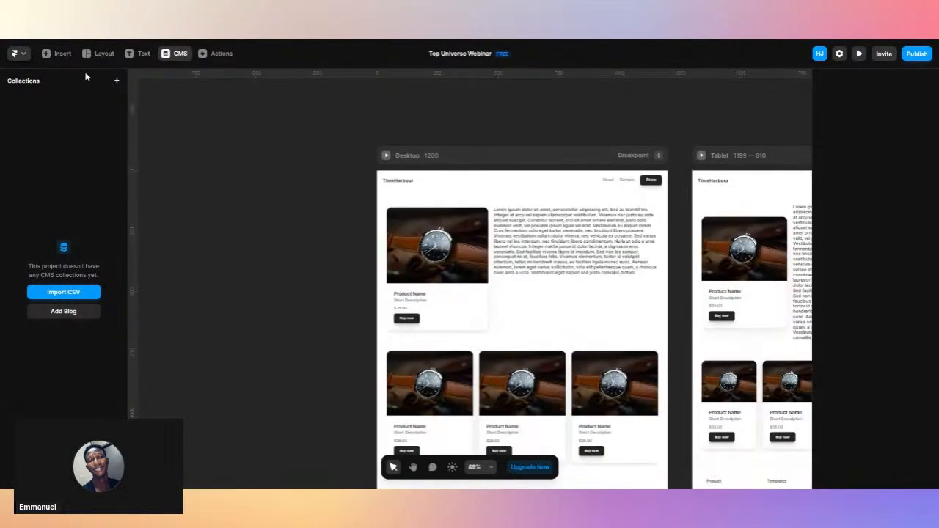
{"action": "left_click", "coordinate": [159, 95]}
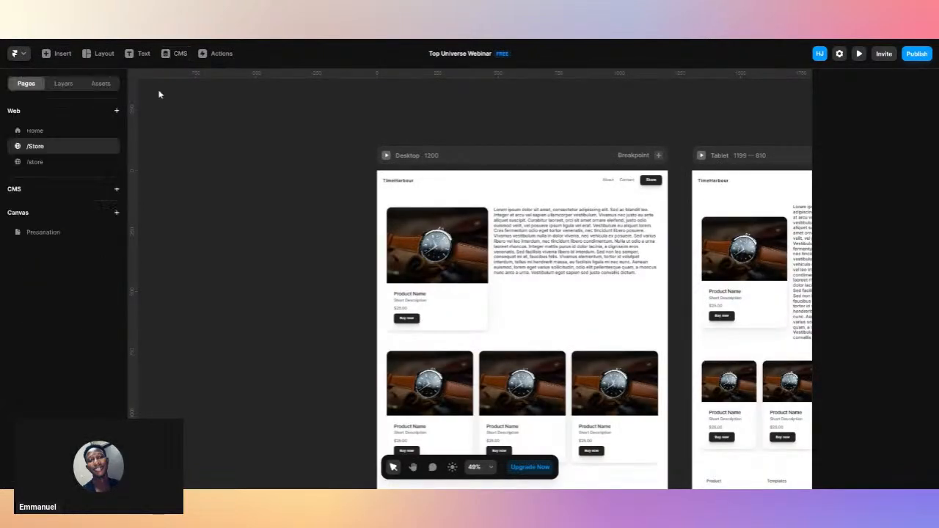
Convert the /Store page to a CMS page with a collection named Products.
{"action": "left_click", "coordinate": [111, 146]}
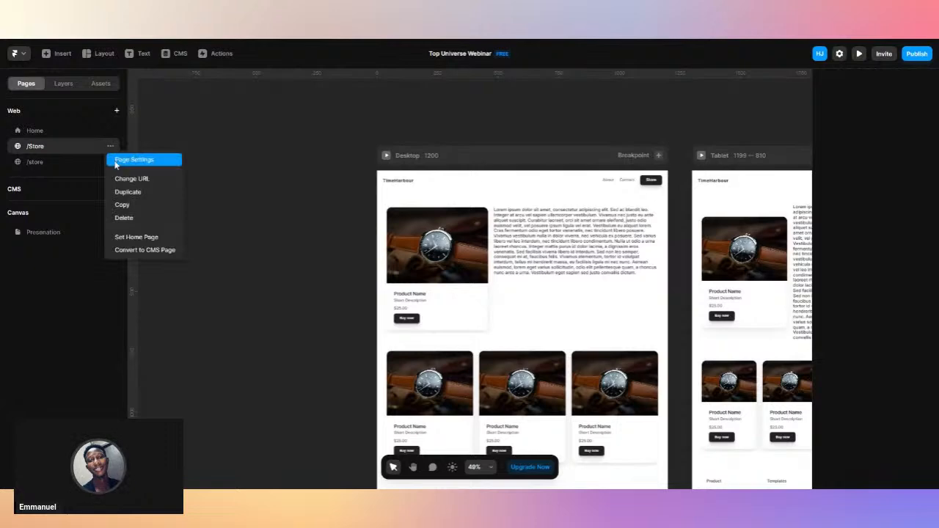
{"action": "left_click", "coordinate": [127, 251]}
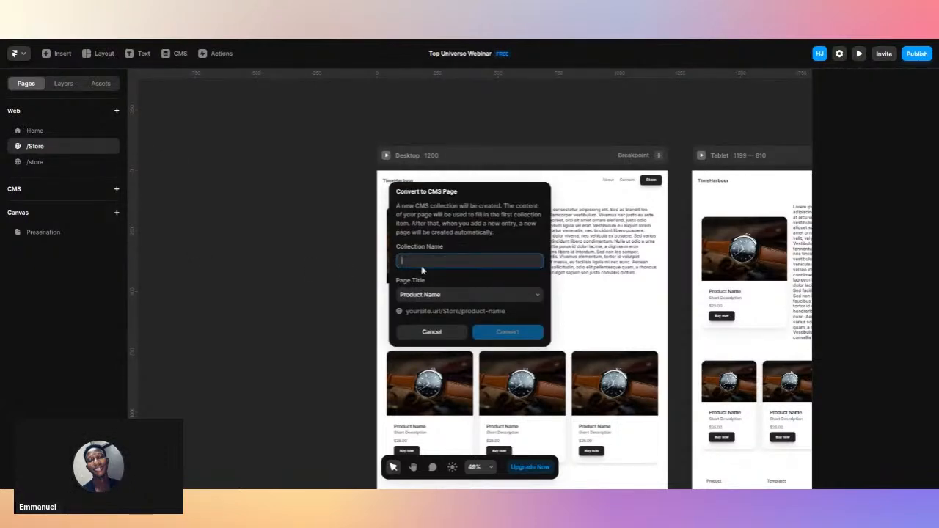
{"action": "type", "text": "Products"}
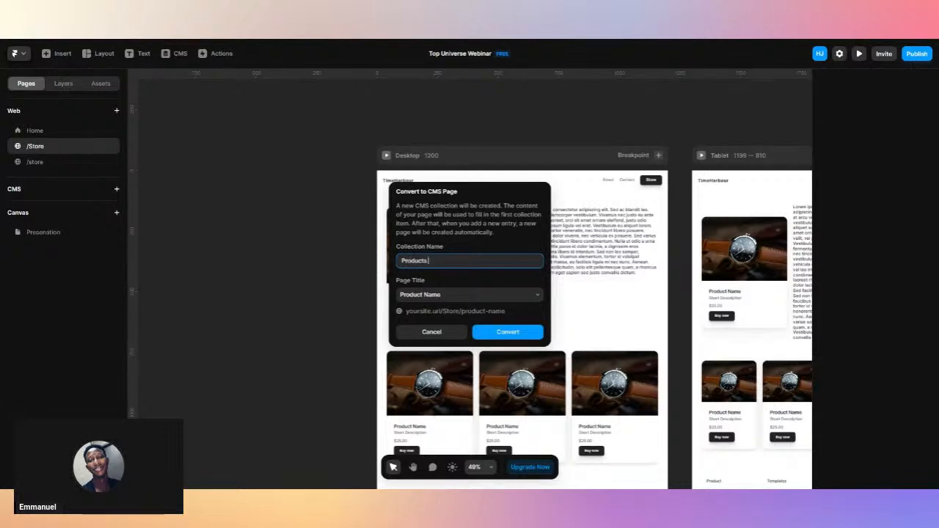
{"action": "key", "text": "Return"}
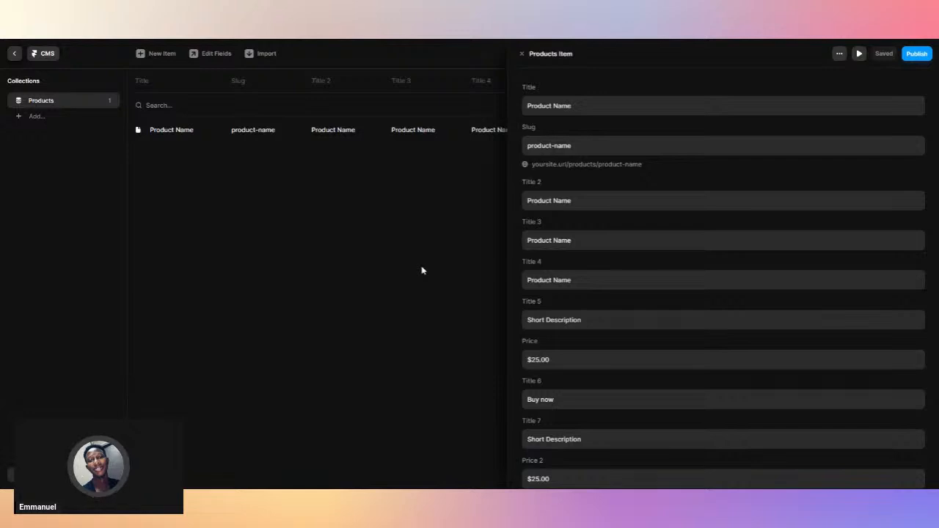
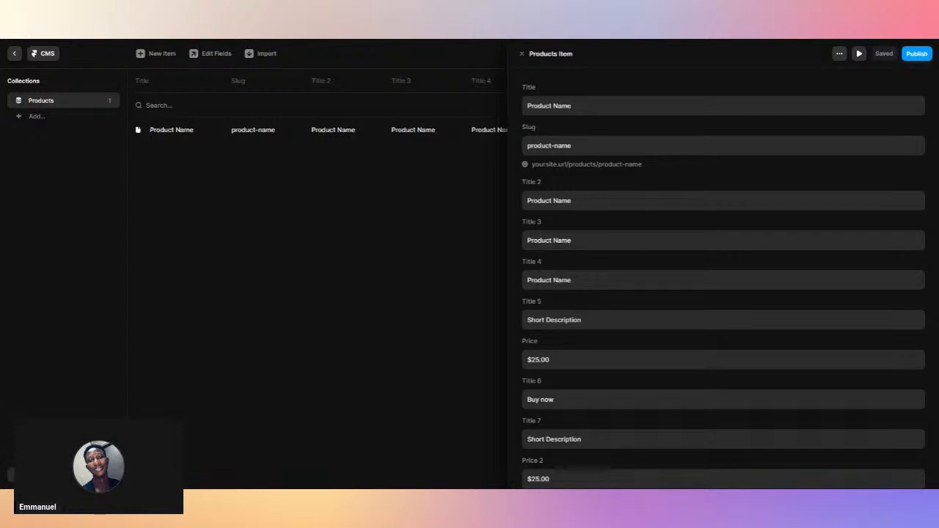
Review the Products item's fields, delete the Title 2 field from the collection, and close the item.
{"action": "scroll", "coordinate": [723, 279], "scroll_direction": "down", "scroll_amount": 5}
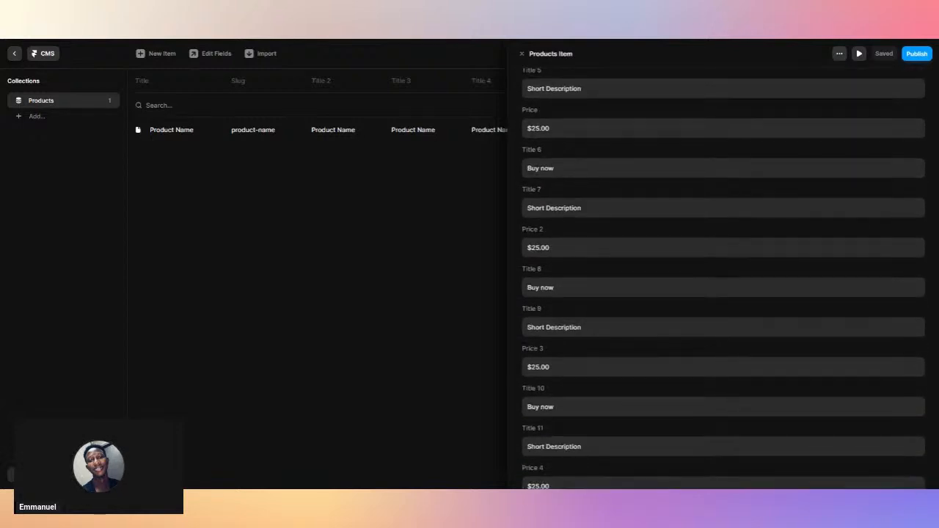
{"action": "scroll", "coordinate": [723, 279], "scroll_direction": "down", "scroll_amount": 2}
{"action": "scroll", "coordinate": [723, 279], "scroll_direction": "down", "scroll_amount": 3}
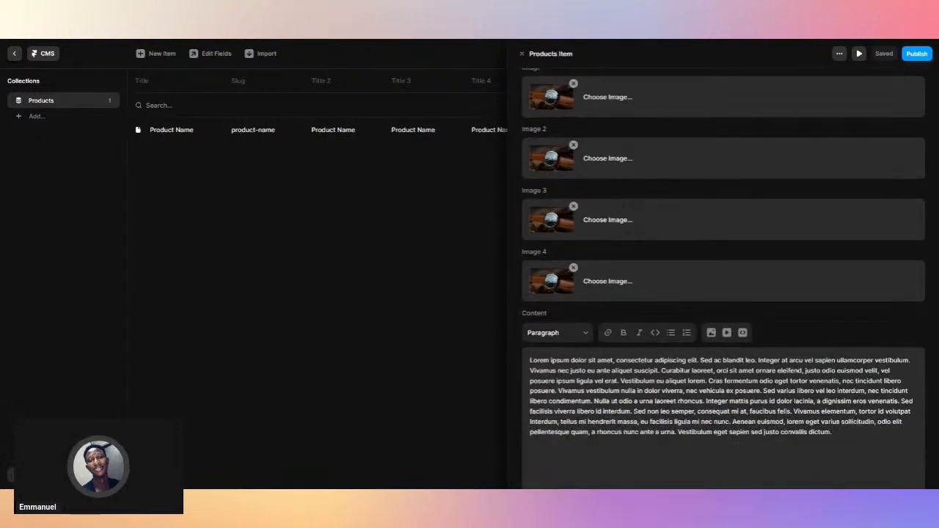
{"action": "scroll", "coordinate": [588, 205], "scroll_direction": "up", "scroll_amount": 20}
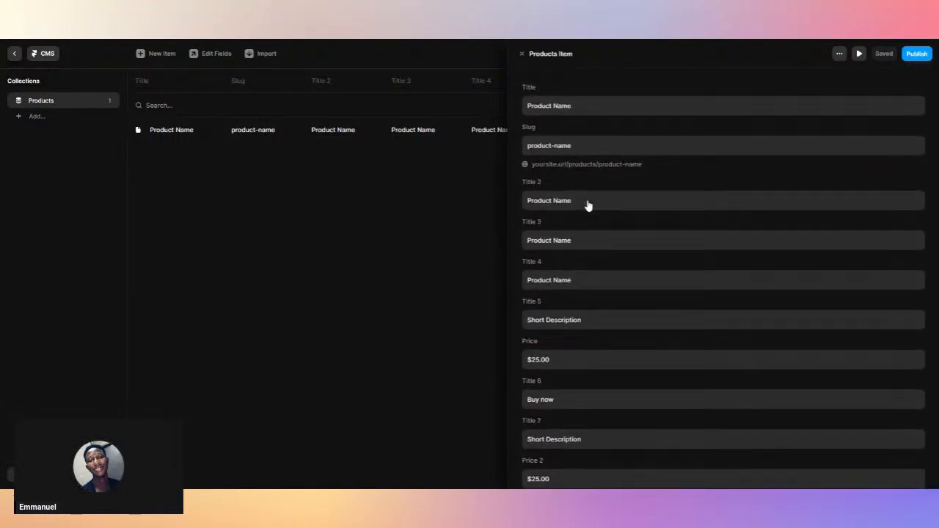
{"action": "left_click", "coordinate": [840, 54]}
{"action": "left_click", "coordinate": [855, 94]}
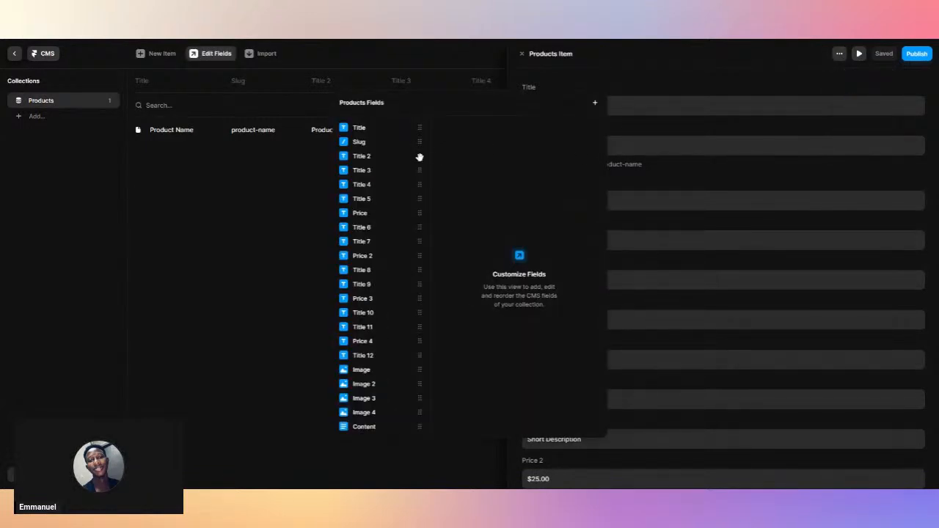
{"action": "right_click", "coordinate": [420, 157]}
{"action": "left_click", "coordinate": [441, 168]}
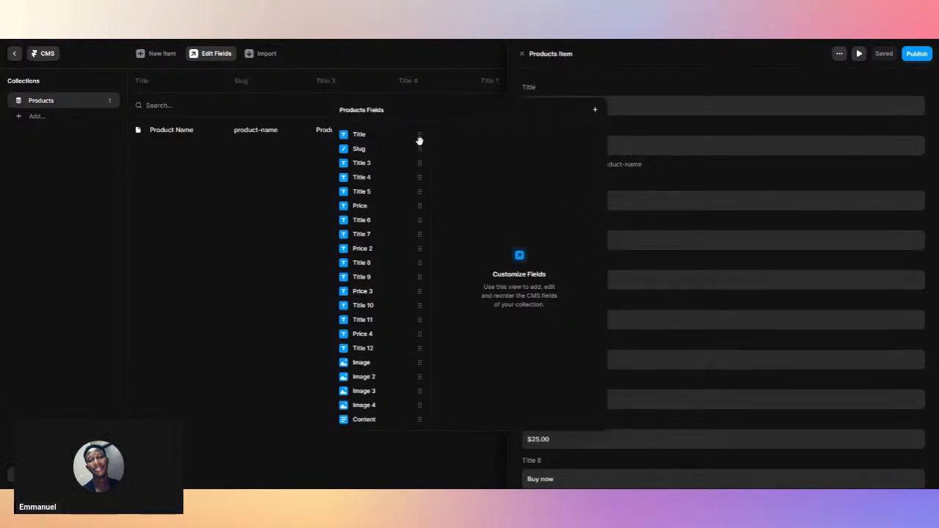
{"action": "left_click", "coordinate": [261, 246]}
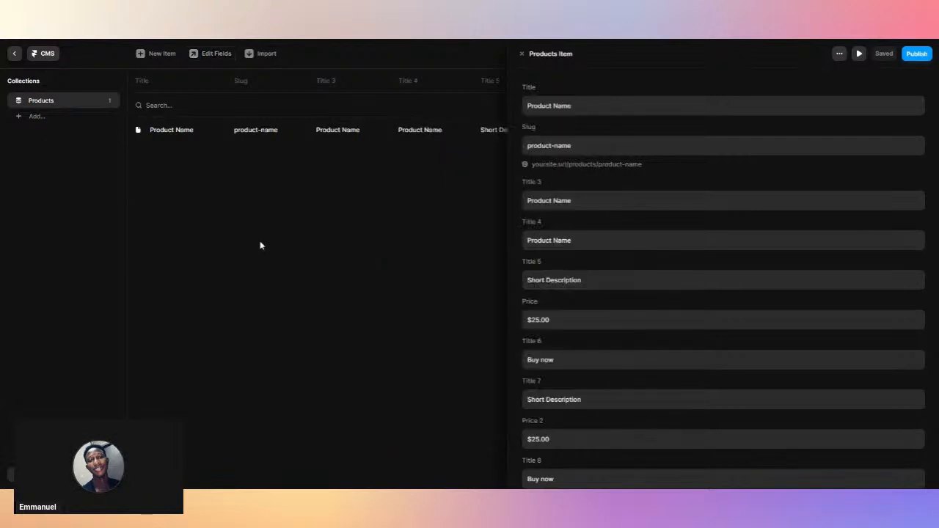
{"action": "left_click", "coordinate": [523, 55]}
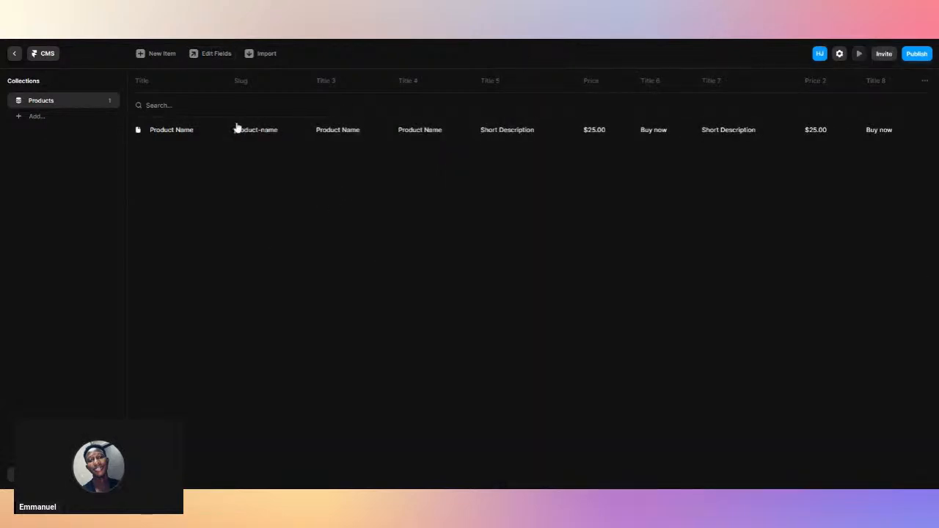
Delete the whole Products collection and return to the page canvas.
{"action": "left_click", "coordinate": [110, 103]}
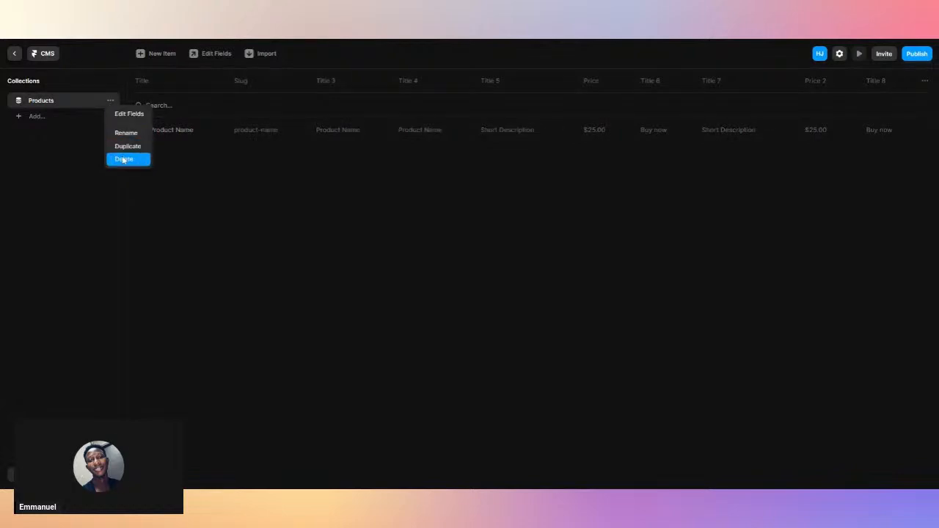
{"action": "left_click", "coordinate": [123, 160]}
{"action": "key", "text": "Return"}
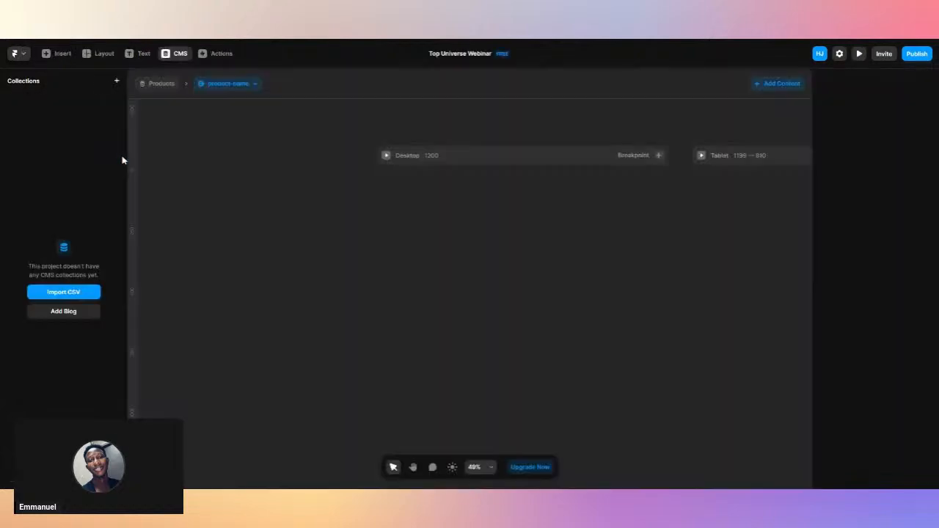
{"action": "left_click", "coordinate": [221, 150]}
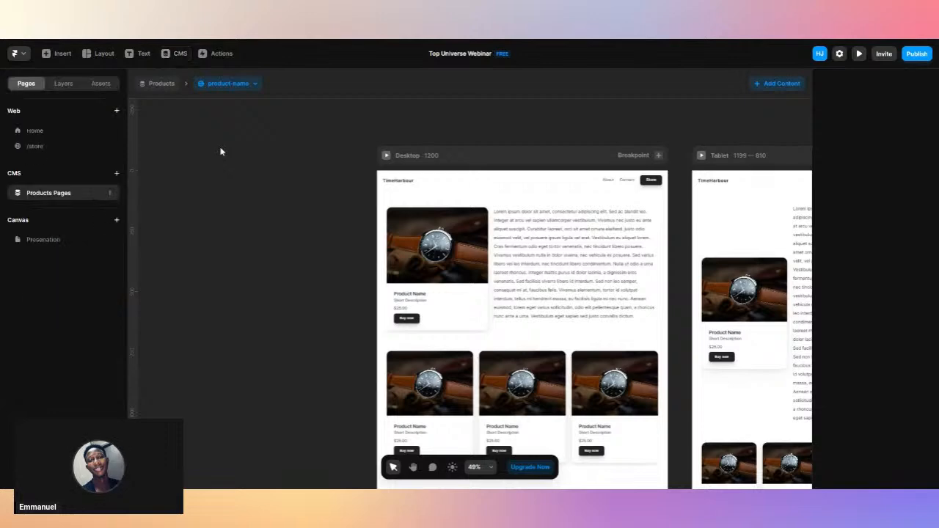
Set the URL of the remaining web store page to /store.
{"action": "left_click", "coordinate": [111, 193]}
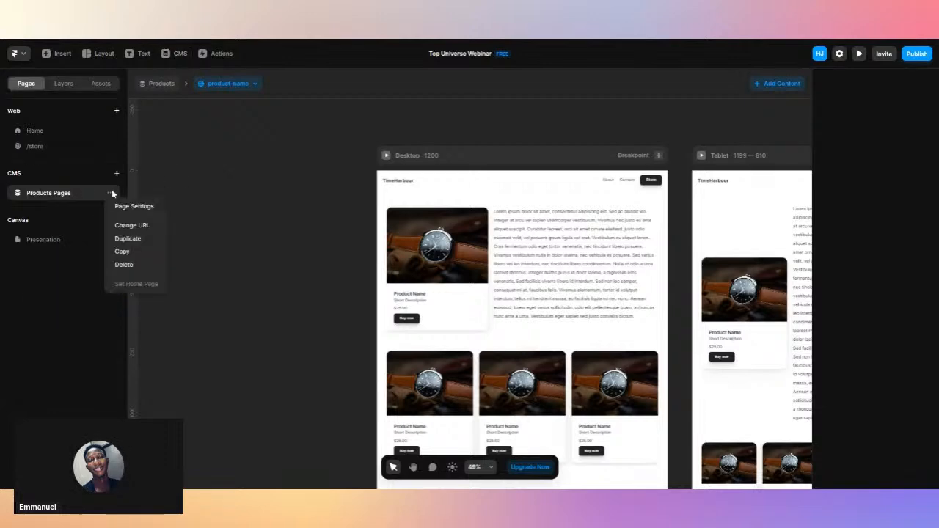
{"action": "left_click", "coordinate": [125, 265]}
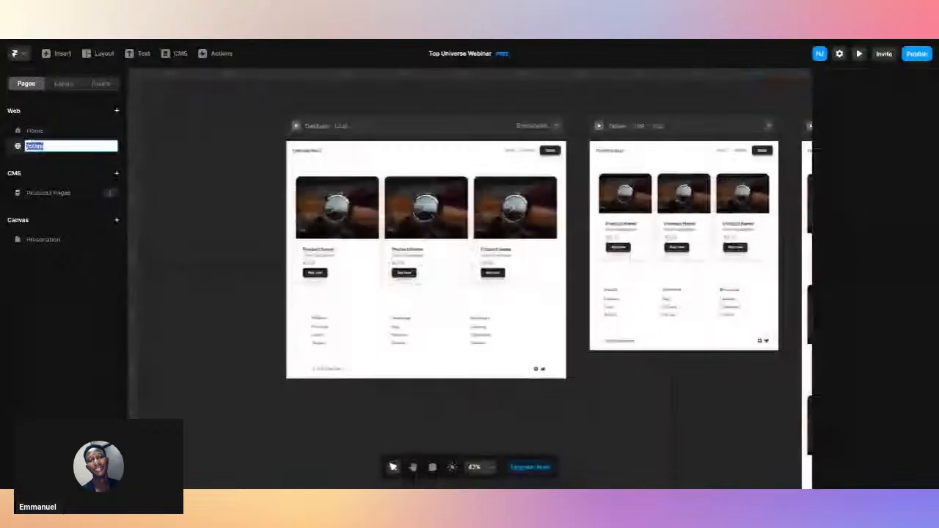
{"action": "type", "text": "store"}
{"action": "key", "text": "Return"}
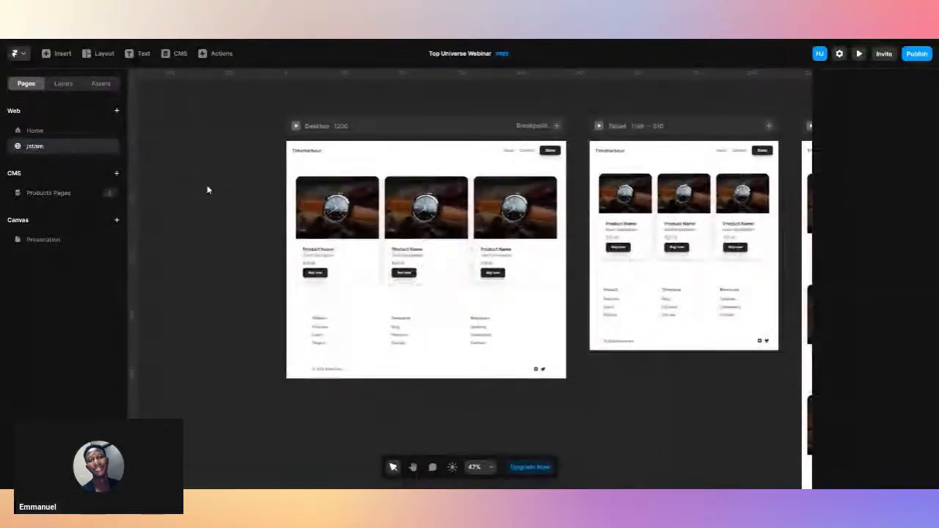
Remove the featured product row with its description text from the desktop layout of Products Pages.
{"action": "left_click", "coordinate": [90, 198]}
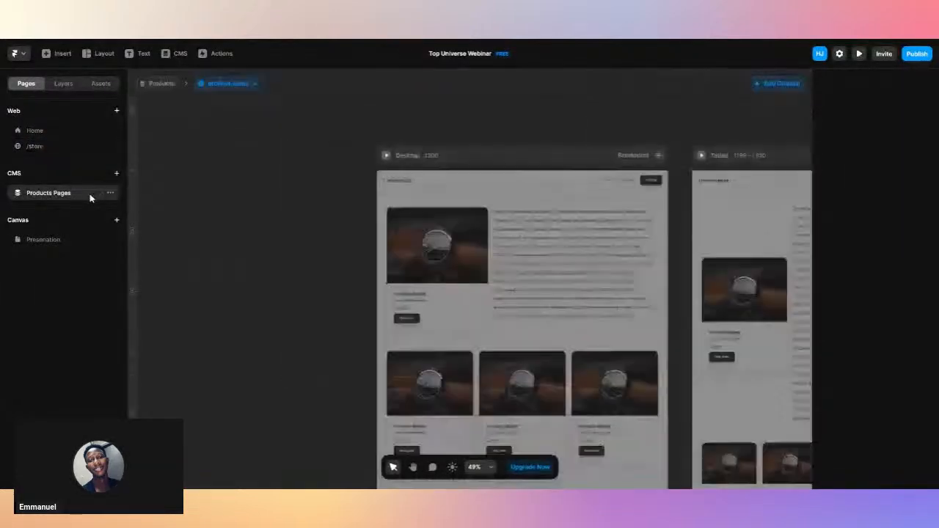
{"action": "left_click", "coordinate": [505, 198]}
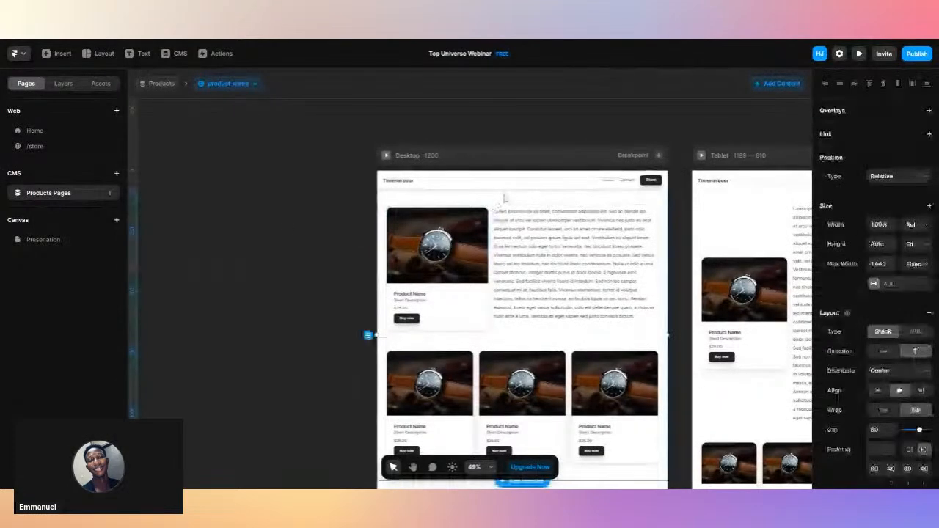
{"action": "double_click", "coordinate": [491, 297]}
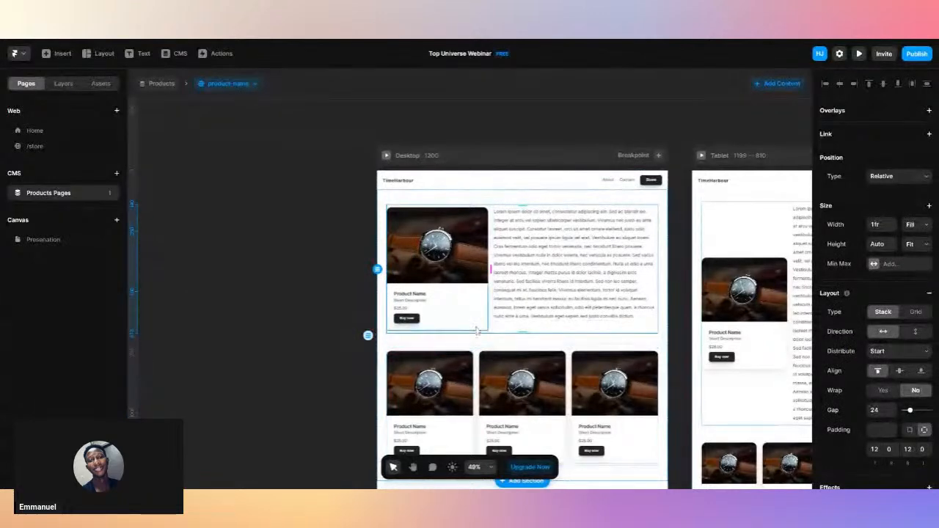
{"action": "key", "text": "Delete"}
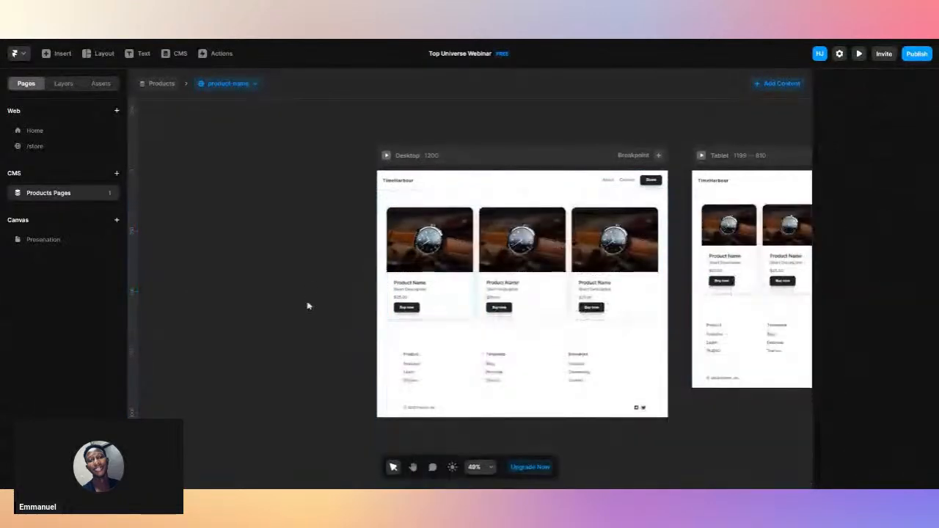
Delete the Products Pages CMS page from the project.
{"action": "left_click", "coordinate": [110, 193]}
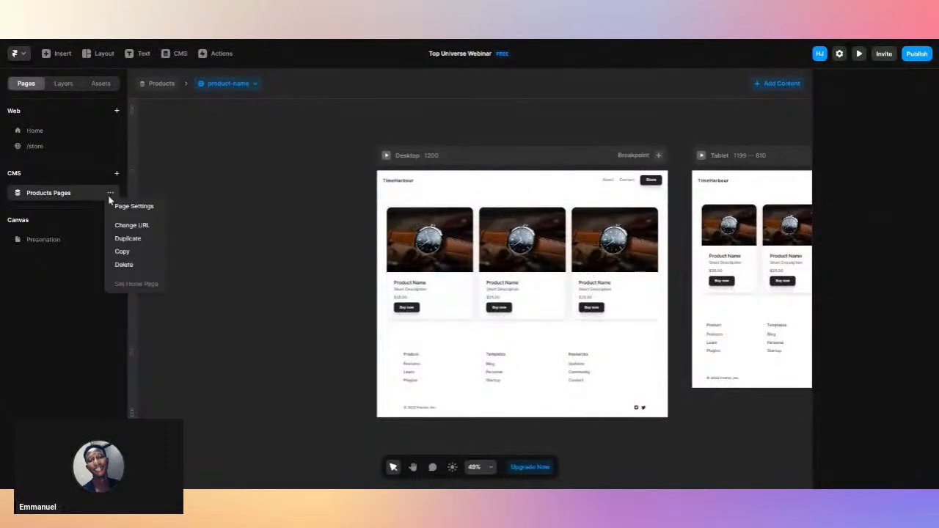
{"action": "left_click", "coordinate": [124, 265]}
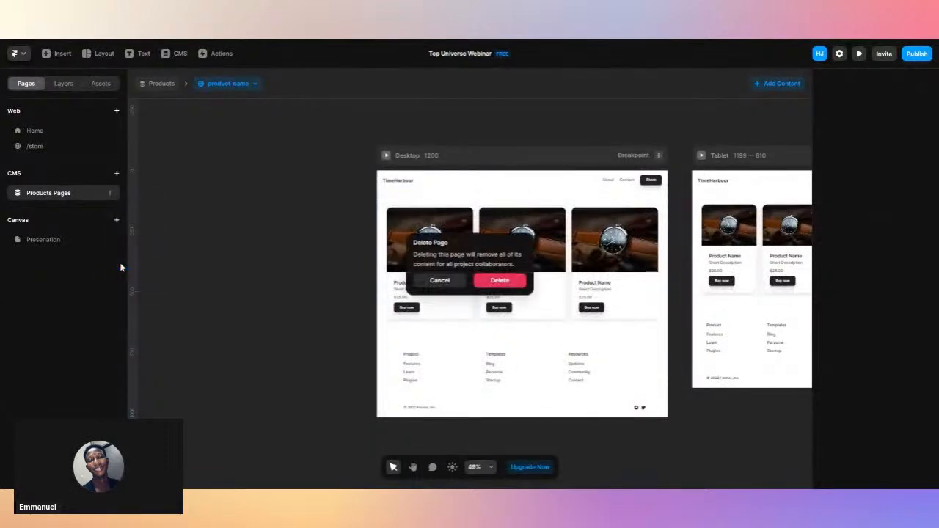
{"action": "key", "text": "Return"}
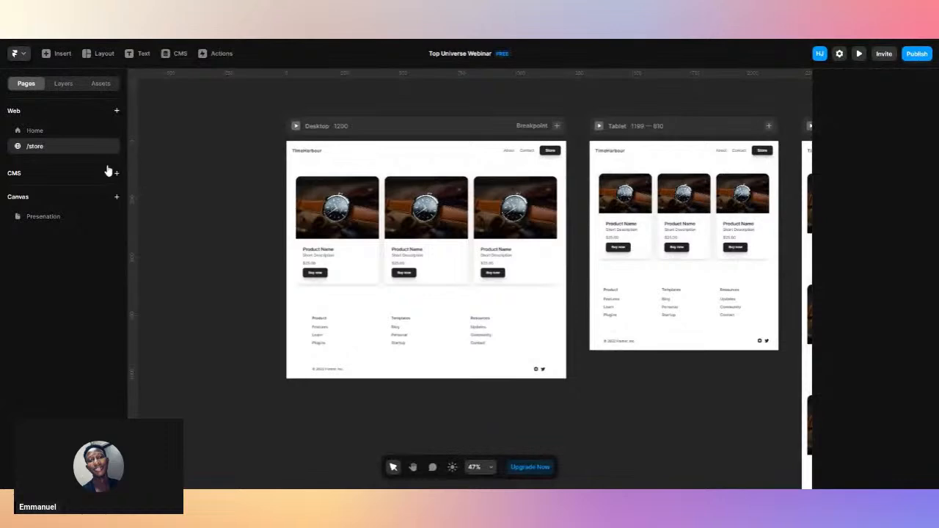
Duplicate the /store page.
{"action": "left_click", "coordinate": [110, 147]}
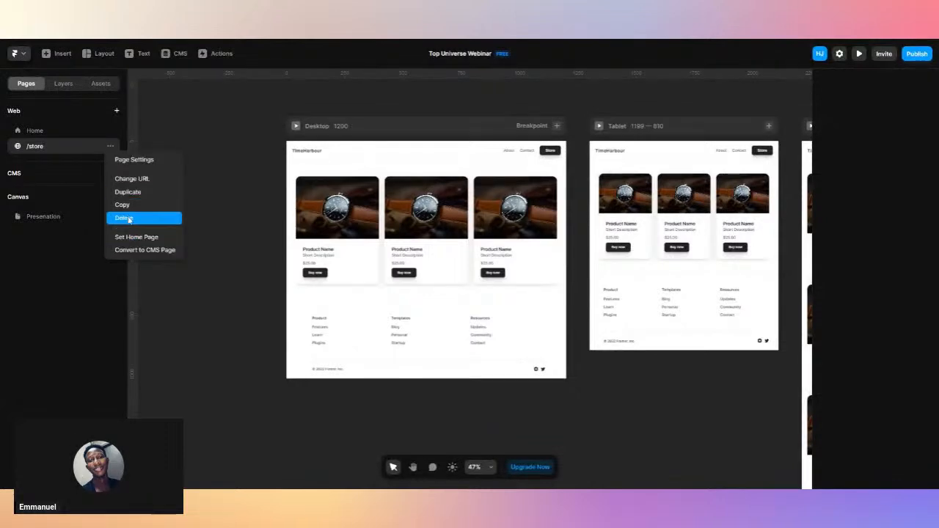
{"action": "left_click", "coordinate": [137, 193]}
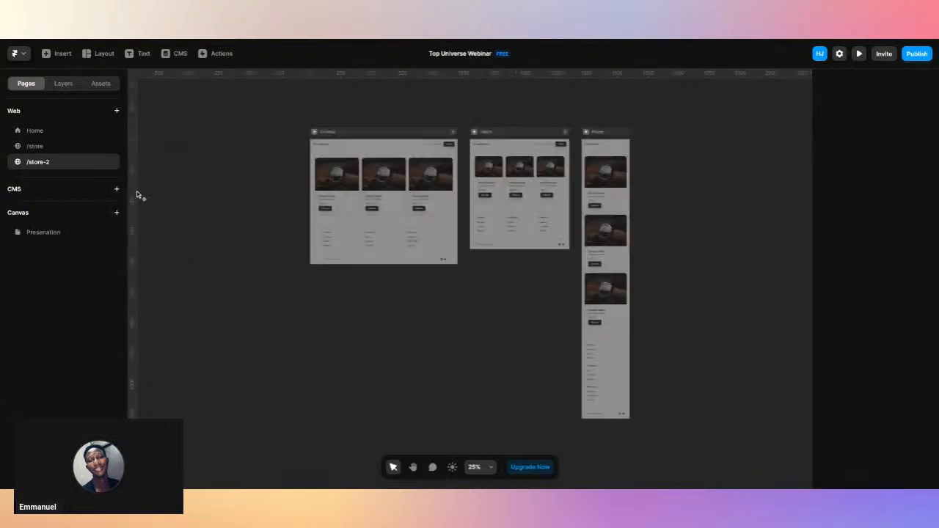
{"action": "left_click", "coordinate": [108, 149]}
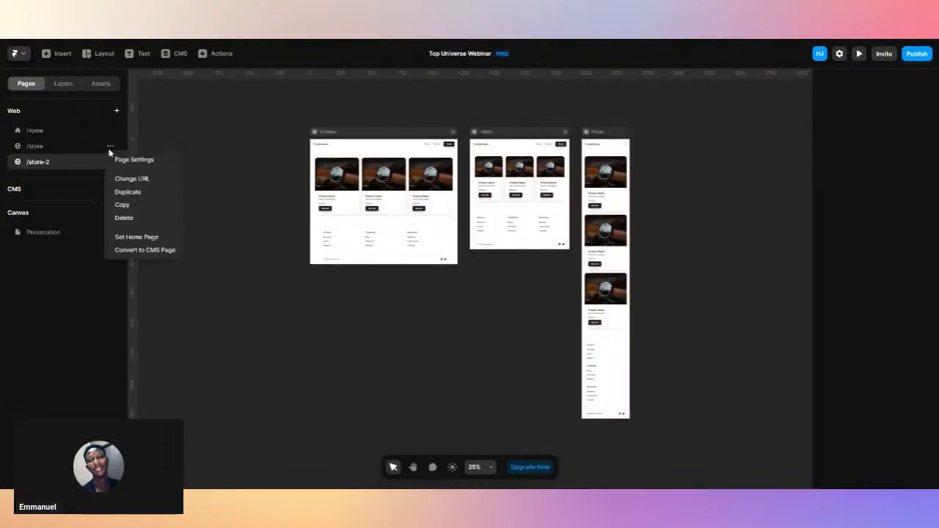
{"action": "left_click", "coordinate": [87, 152]}
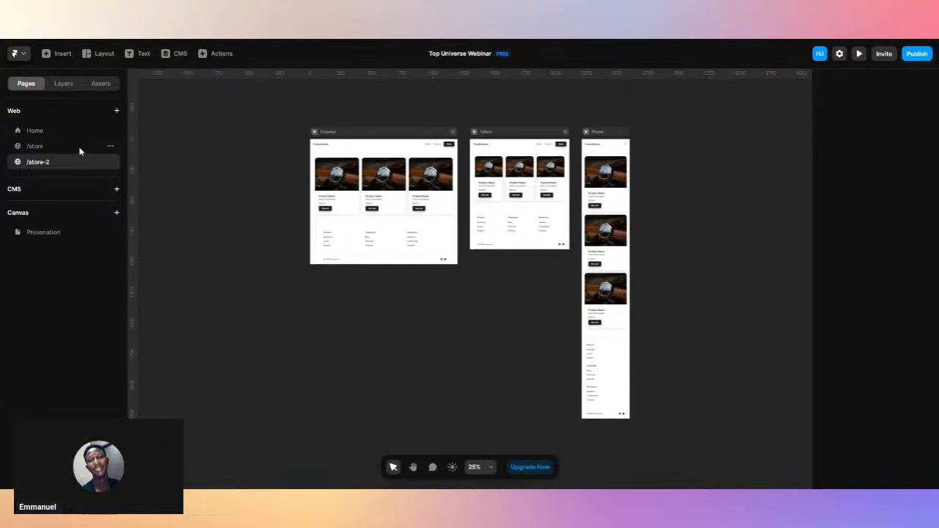
Paste the copied featured product row in place of the three-card row on the desktop layout of the /store page.
{"action": "left_click", "coordinate": [79, 150]}
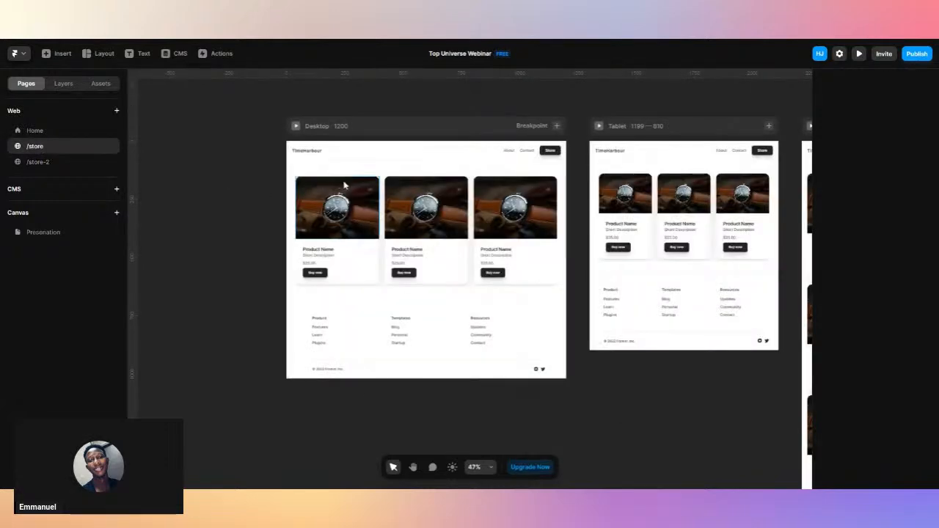
{"action": "left_click", "coordinate": [383, 286]}
{"action": "right_click", "coordinate": [383, 286]}
{"action": "mouse_move", "coordinate": [413, 418]}
{"action": "mouse_move", "coordinate": [443, 317]}
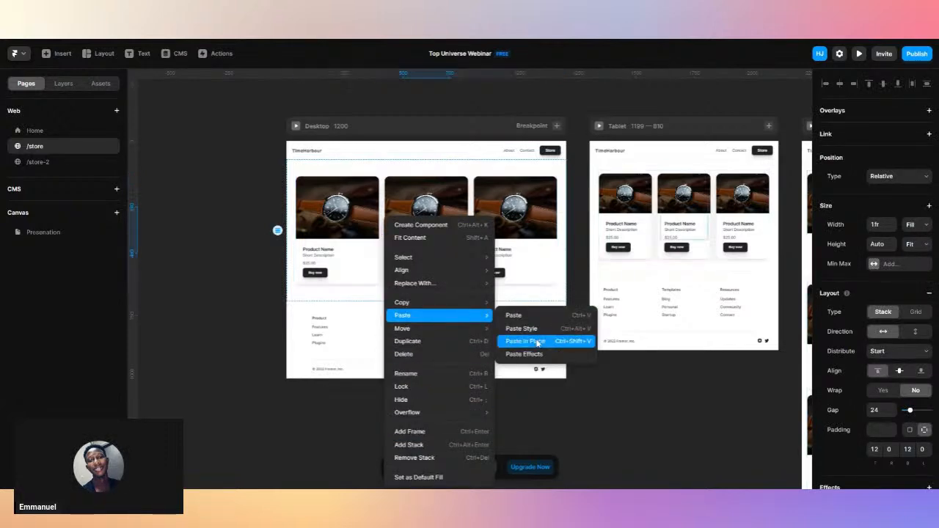
{"action": "left_click", "coordinate": [538, 343]}
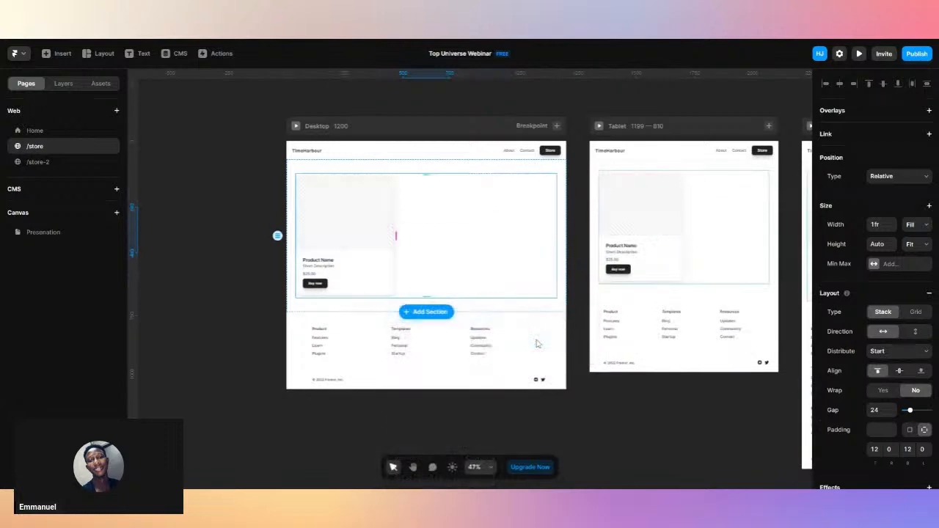
{"action": "left_click", "coordinate": [233, 336]}
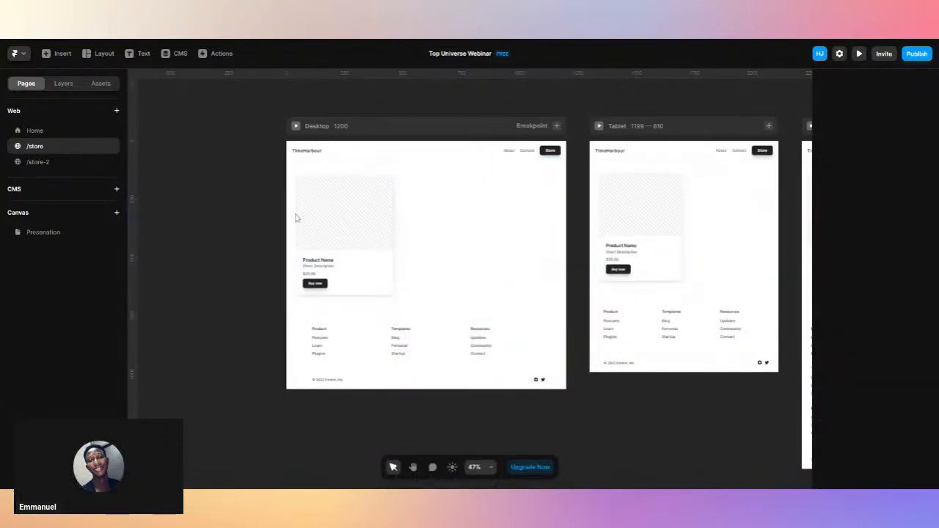
Try to add the copied lorem ipsum description as a new text layer beside the product card.
{"action": "left_click", "coordinate": [415, 223]}
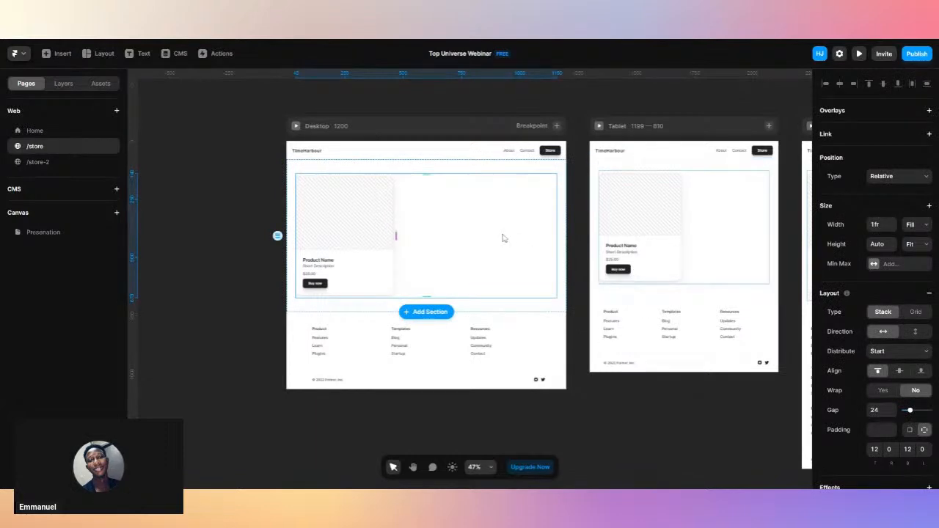
{"action": "left_click", "coordinate": [233, 242]}
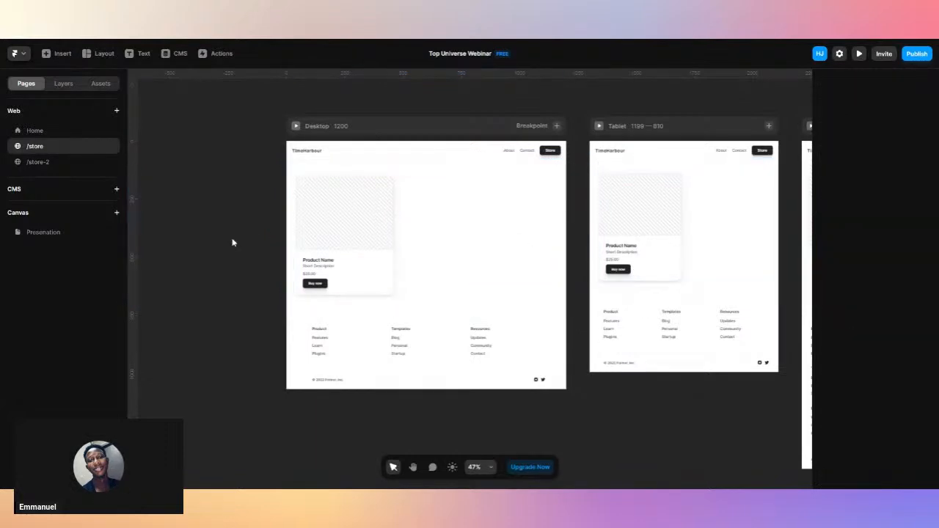
{"action": "key", "text": "t"}
{"action": "left_click", "coordinate": [429, 220]}
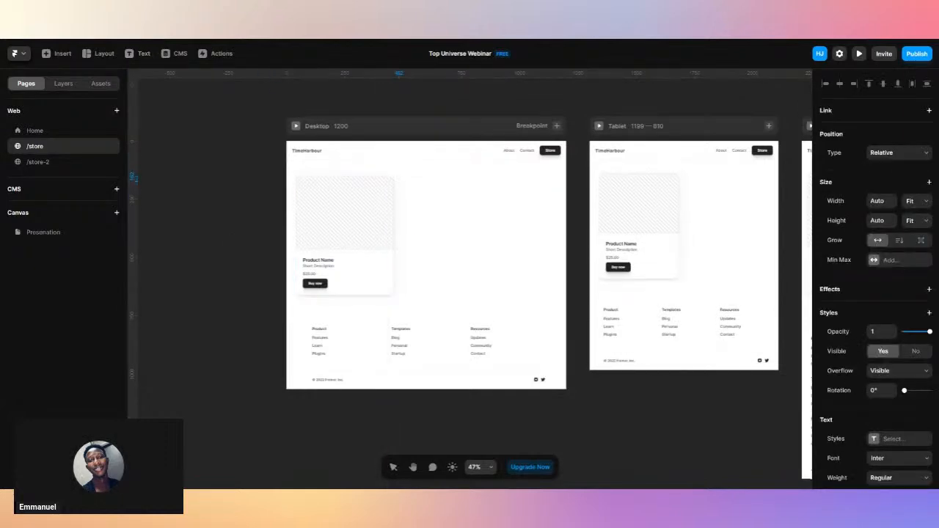
{"action": "key", "text": "Escape"}
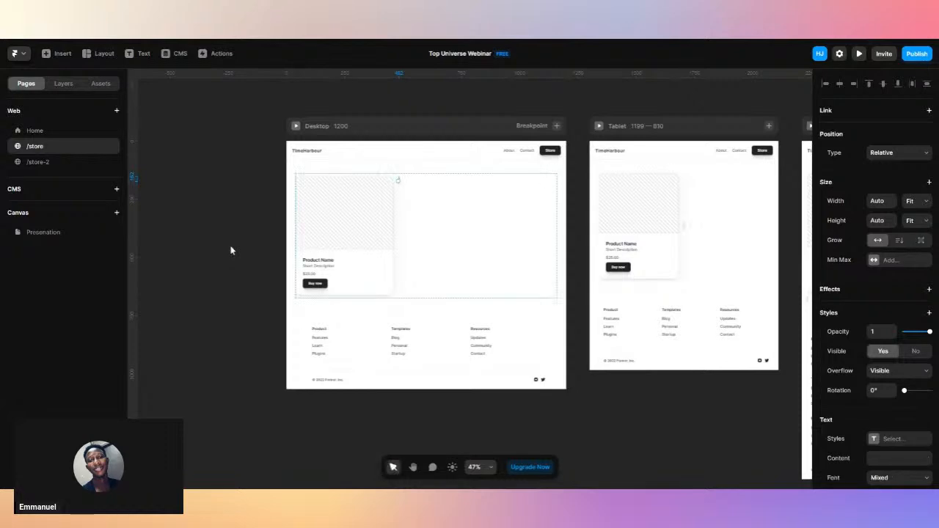
{"action": "left_click", "coordinate": [899, 458]}
{"action": "key", "text": "Escape"}
{"action": "left_click", "coordinate": [881, 458]}
{"action": "key", "text": "ctrl+v"}
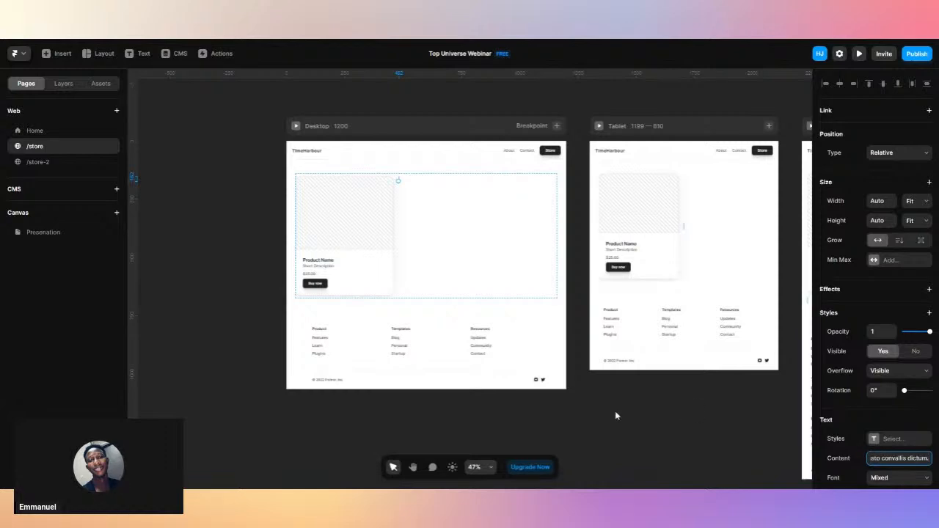
{"action": "left_click", "coordinate": [593, 420]}
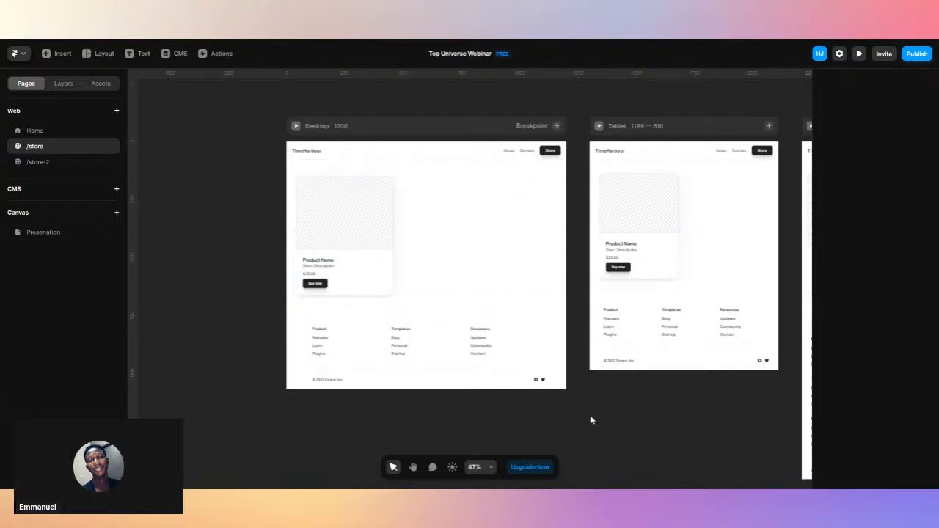
Delete the two empty text layers from the Columns stack of the desktop layout.
{"action": "left_click", "coordinate": [71, 87]}
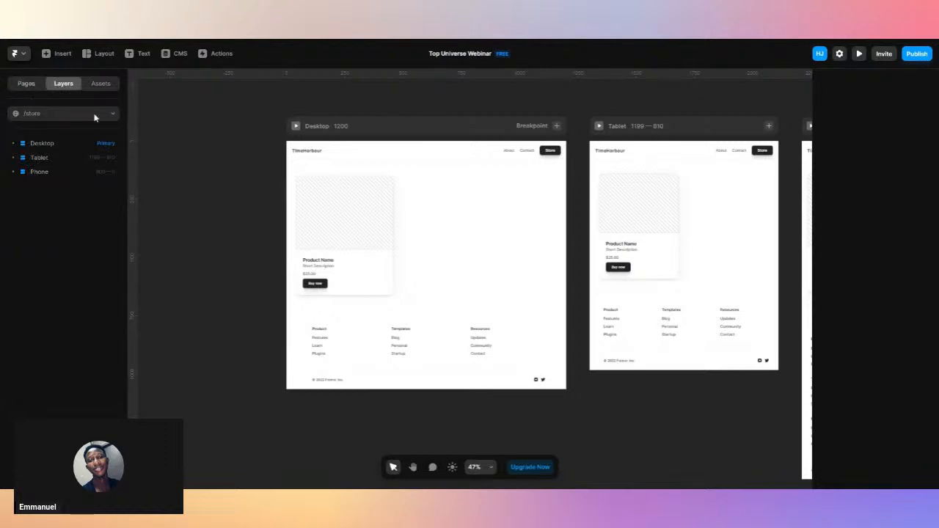
{"action": "left_click", "coordinate": [462, 197]}
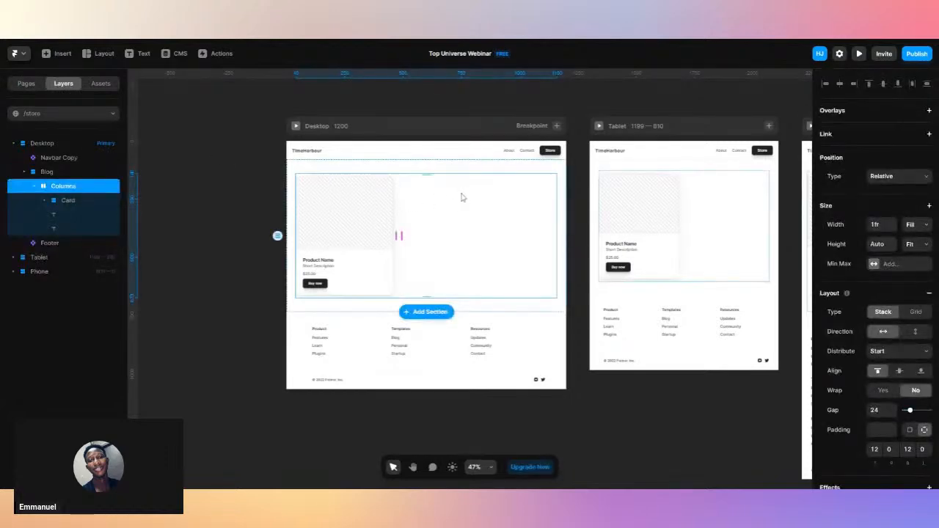
{"action": "left_click", "coordinate": [84, 216]}
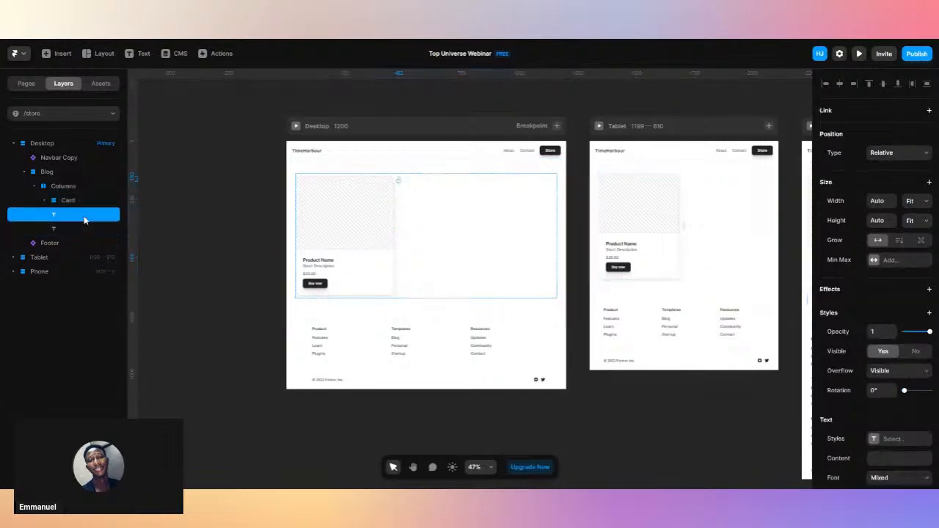
{"action": "left_click", "coordinate": [78, 232], "text": "shift"}
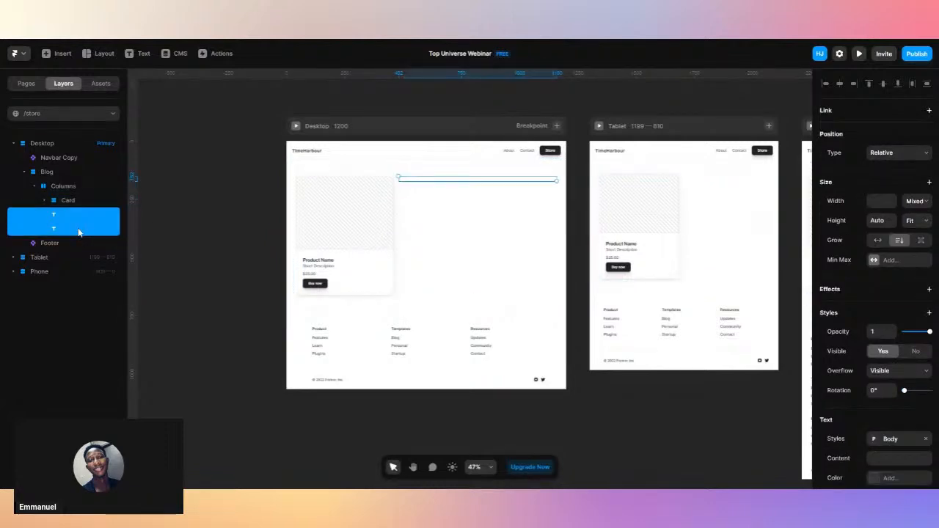
{"action": "key", "text": "Delete"}
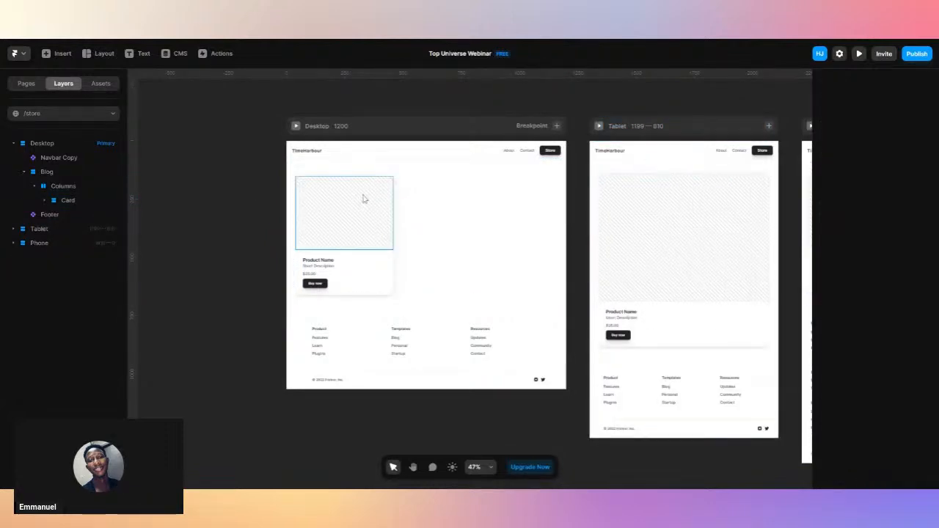
Add a text layer with the copied lorem ipsum paragraph beside the product card and set its width to Fill.
{"action": "key", "text": "t"}
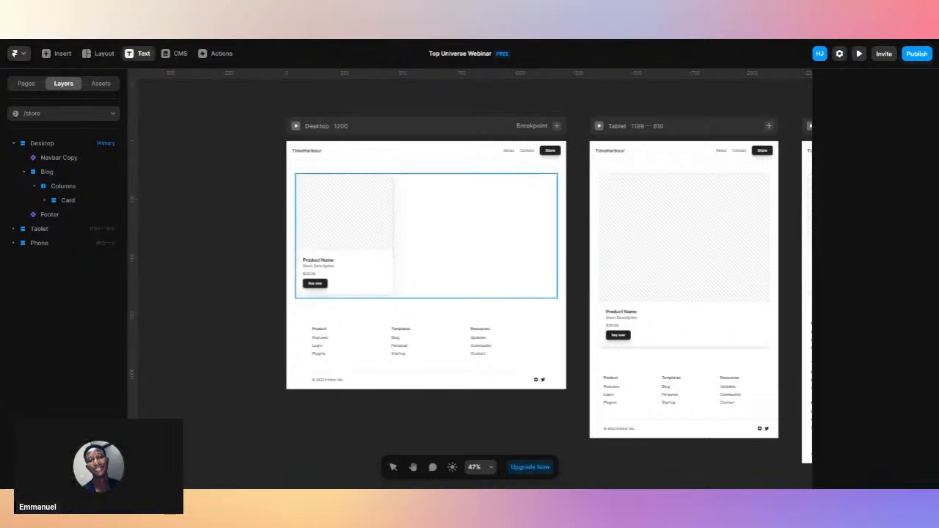
{"action": "left_click", "coordinate": [437, 209]}
{"action": "key", "text": "ctrl+v"}
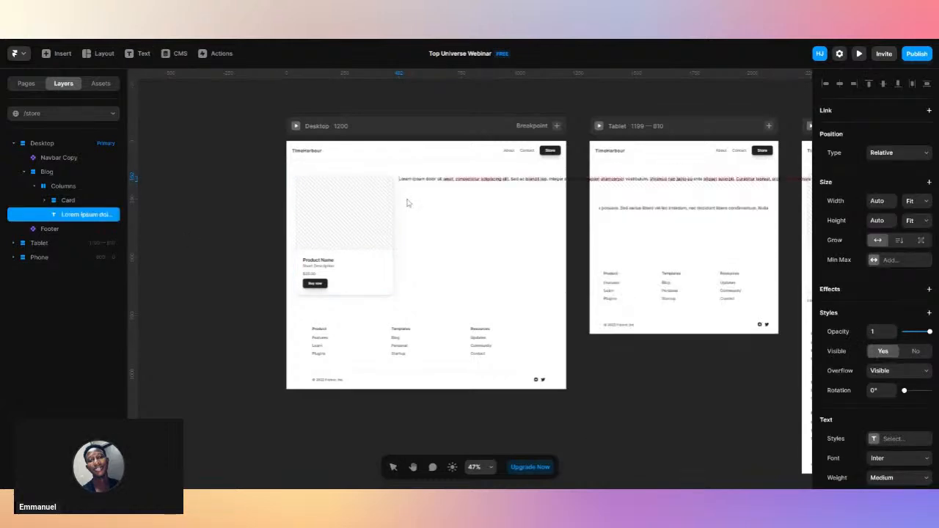
{"action": "left_click", "coordinate": [929, 182]}
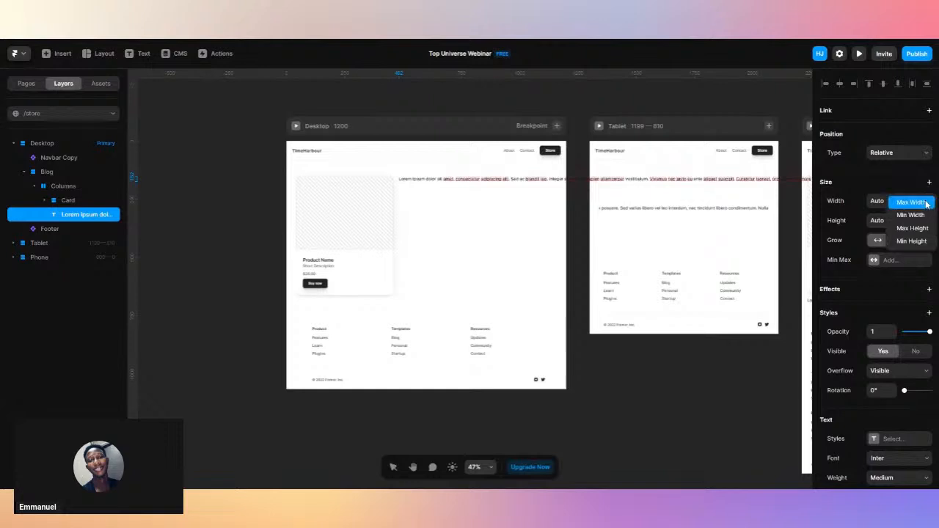
{"action": "left_click", "coordinate": [873, 193]}
{"action": "left_click", "coordinate": [916, 205]}
{"action": "left_click", "coordinate": [916, 235]}
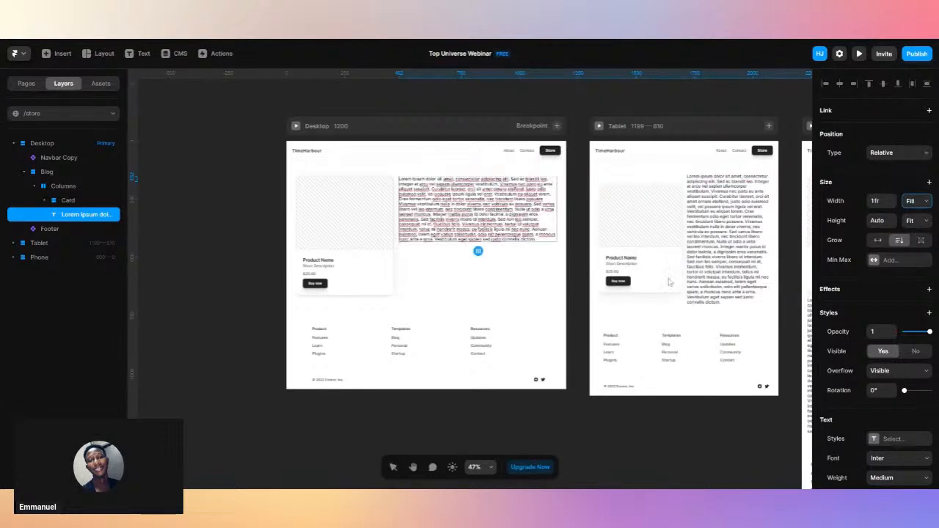
{"action": "left_click", "coordinate": [482, 294]}
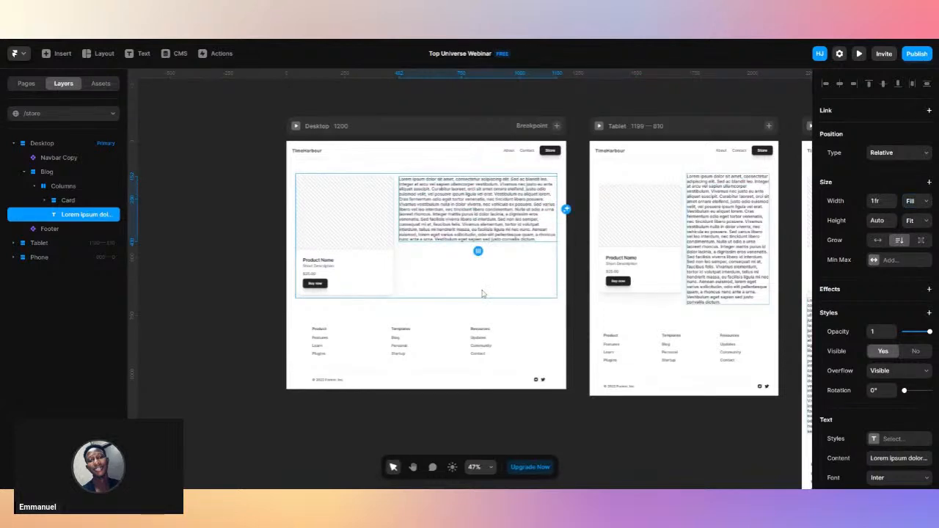
{"action": "left_click", "coordinate": [232, 291]}
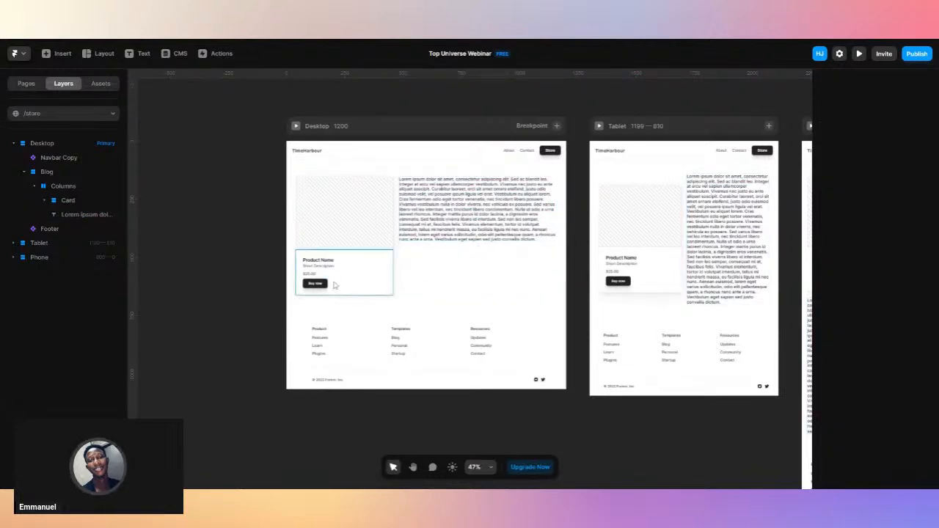
Examine the layout of the product card and its description text within the Blog section of the desktop layout.
{"action": "scroll", "coordinate": [423, 281], "scroll_direction": "up", "scroll_amount": 5}
{"action": "left_click", "coordinate": [481, 178]}
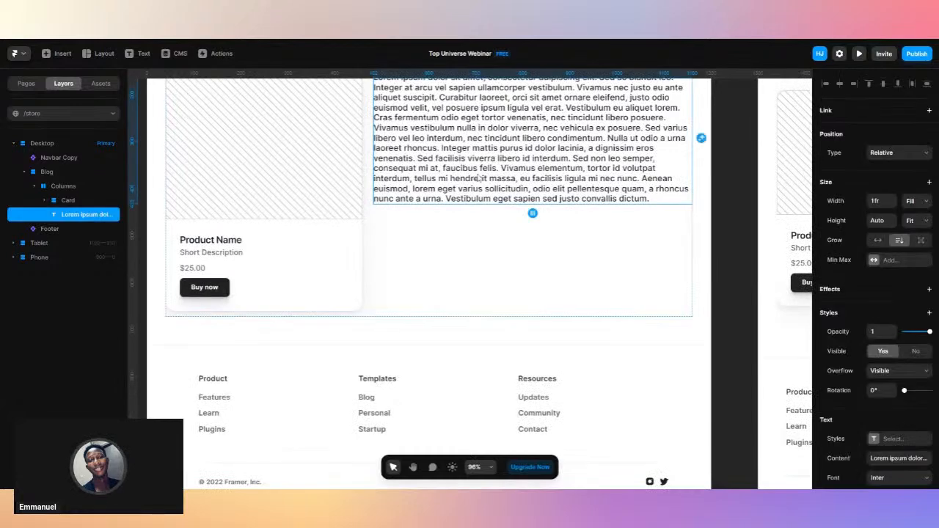
{"action": "scroll", "coordinate": [481, 177], "scroll_direction": "down", "scroll_amount": 2}
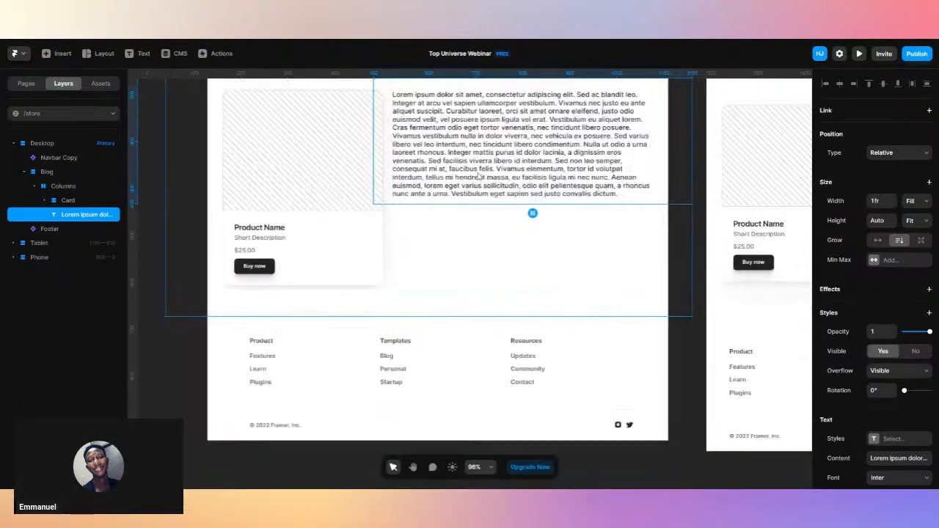
{"action": "scroll", "coordinate": [480, 178], "scroll_direction": "down", "scroll_amount": 2}
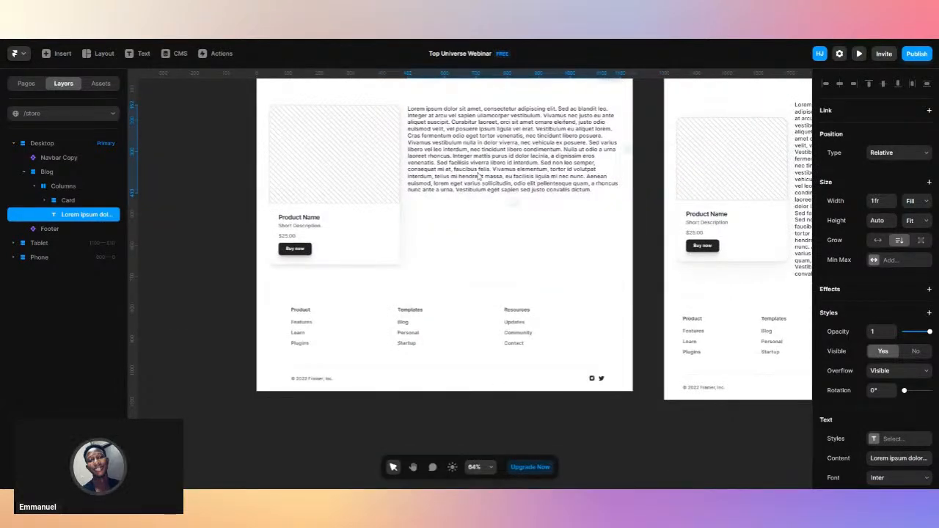
{"action": "left_click", "coordinate": [439, 231]}
{"action": "left_click", "coordinate": [181, 293]}
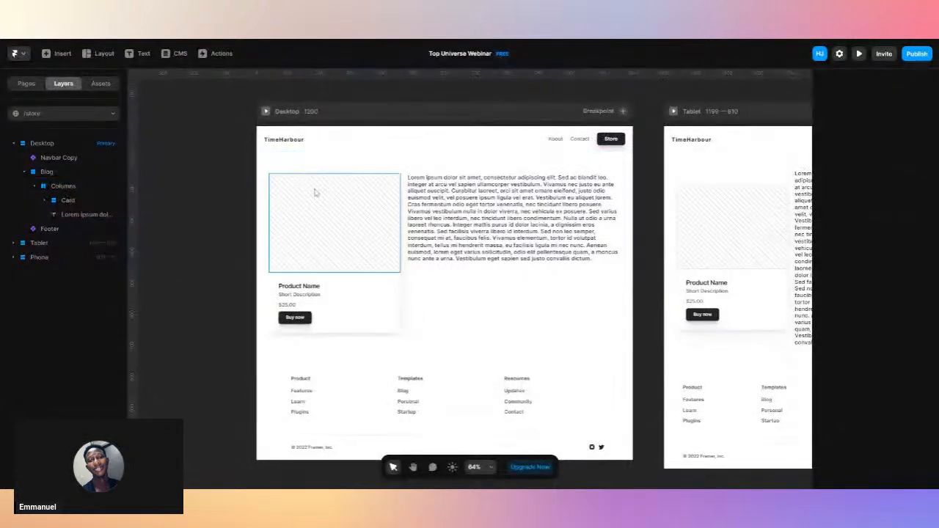
{"action": "left_click", "coordinate": [318, 161]}
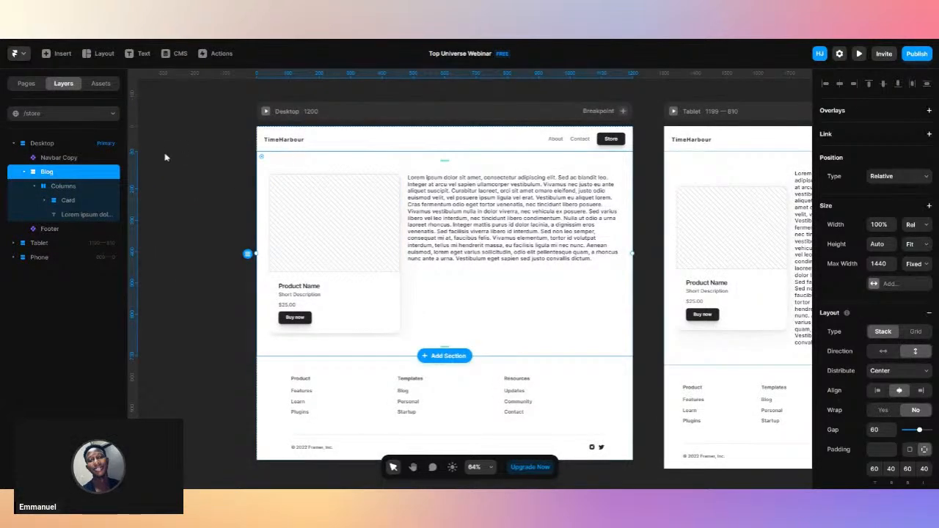
Add the sample blog content to the project's CMS.
{"action": "left_click", "coordinate": [25, 83]}
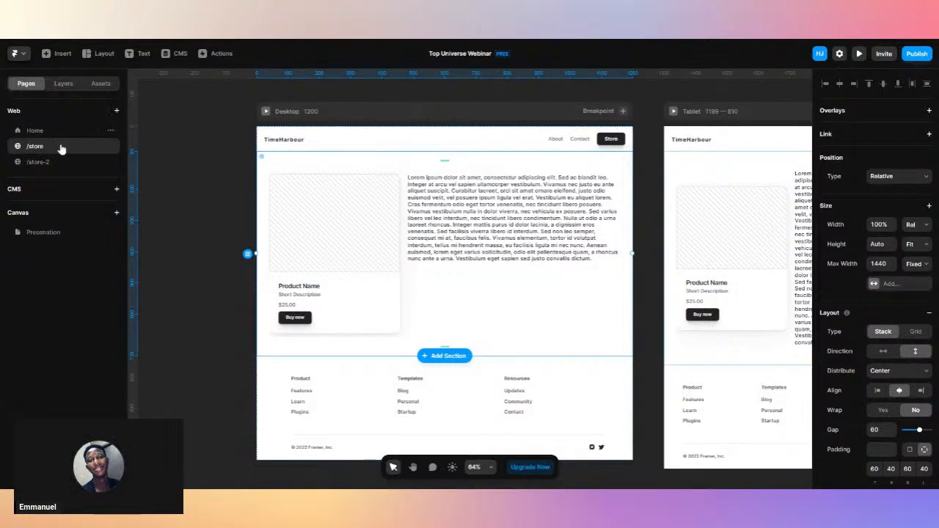
{"action": "left_click", "coordinate": [115, 191]}
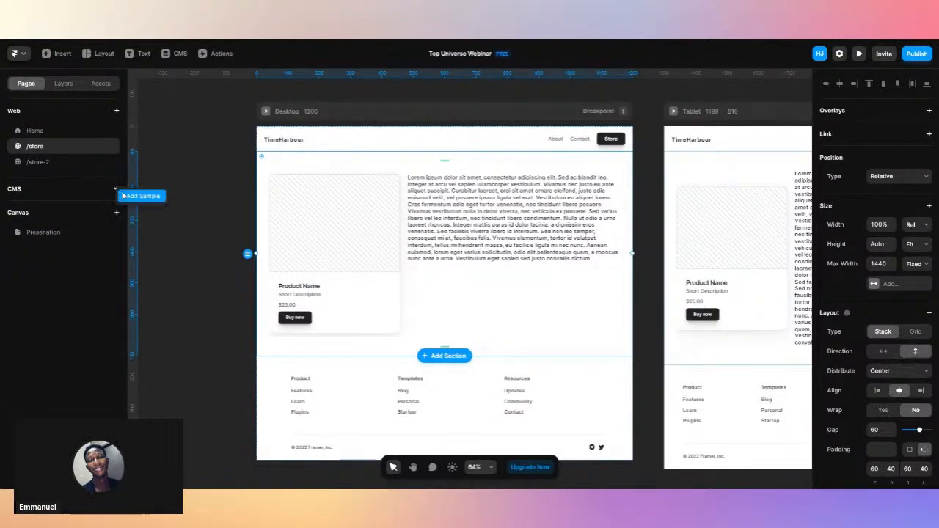
{"action": "left_click", "coordinate": [139, 196]}
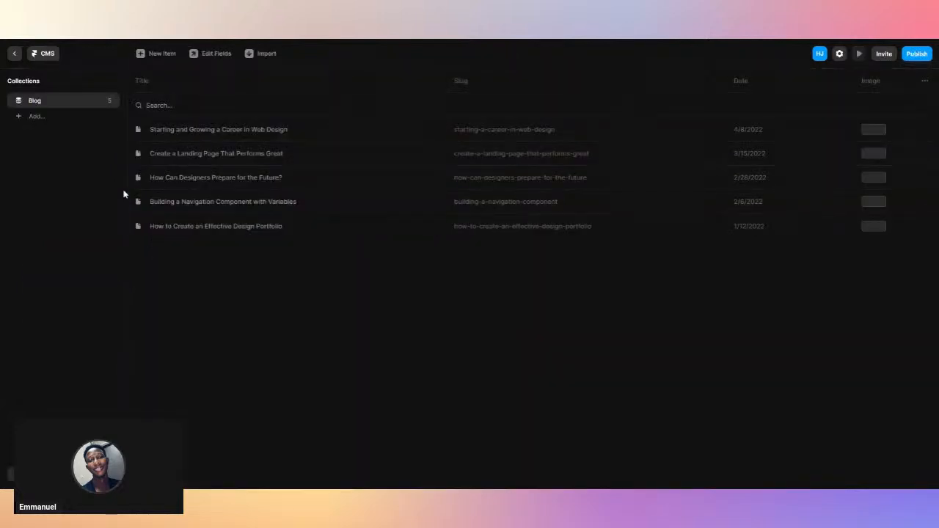
Delete the sample Blog collection from the CMS.
{"action": "left_click", "coordinate": [110, 102]}
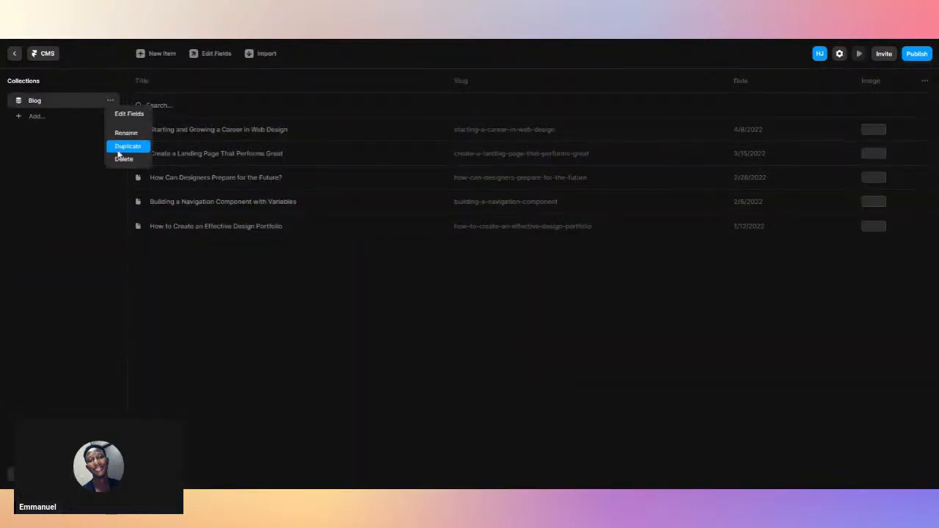
{"action": "left_click", "coordinate": [119, 164]}
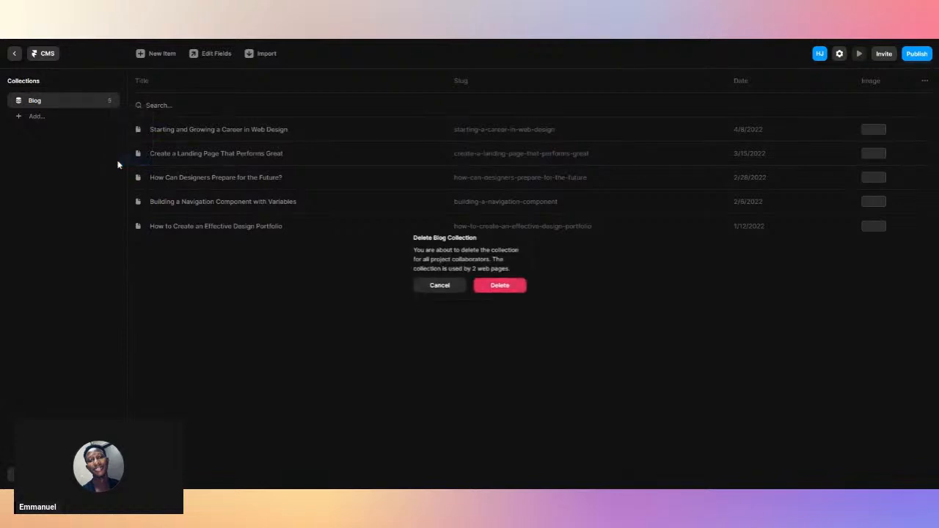
{"action": "key", "text": "Return"}
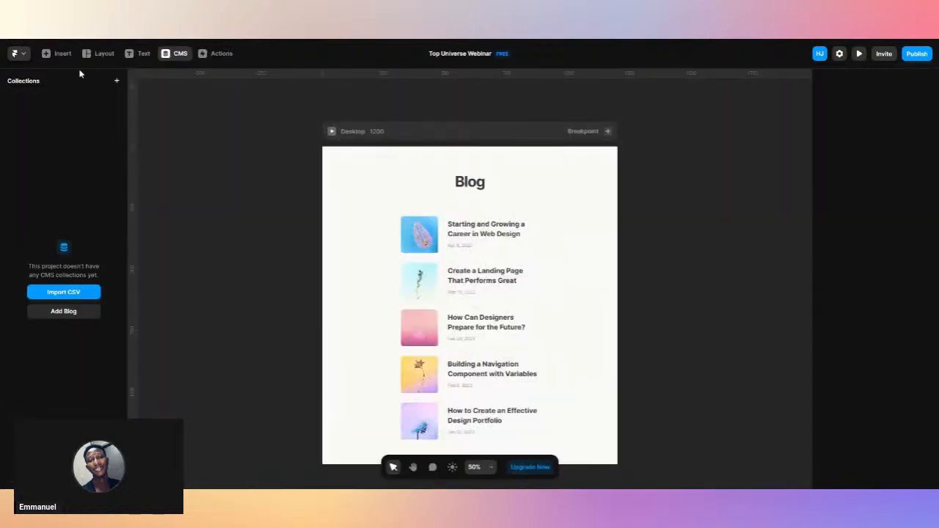
Delete the sample /blog web page from the project.
{"action": "left_click", "coordinate": [188, 134]}
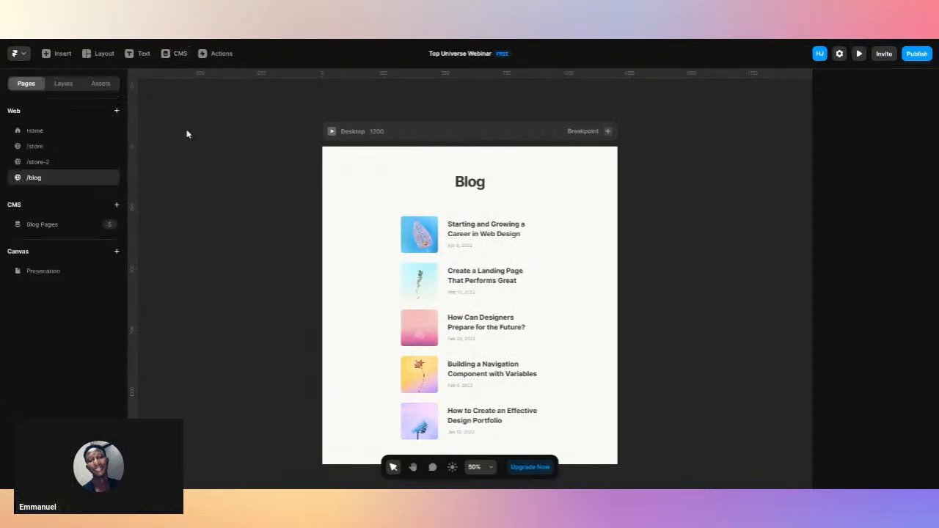
{"action": "left_click", "coordinate": [109, 177]}
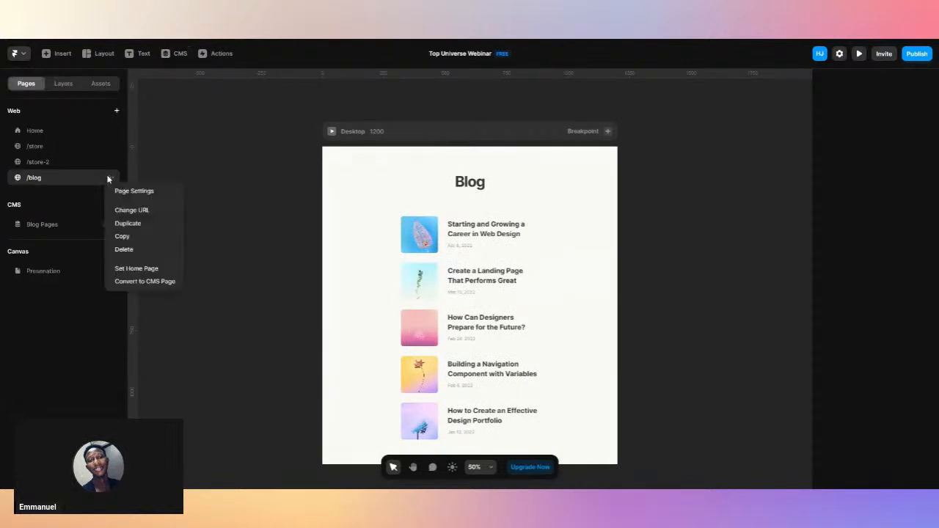
{"action": "left_click", "coordinate": [119, 254]}
{"action": "key", "text": "Return"}
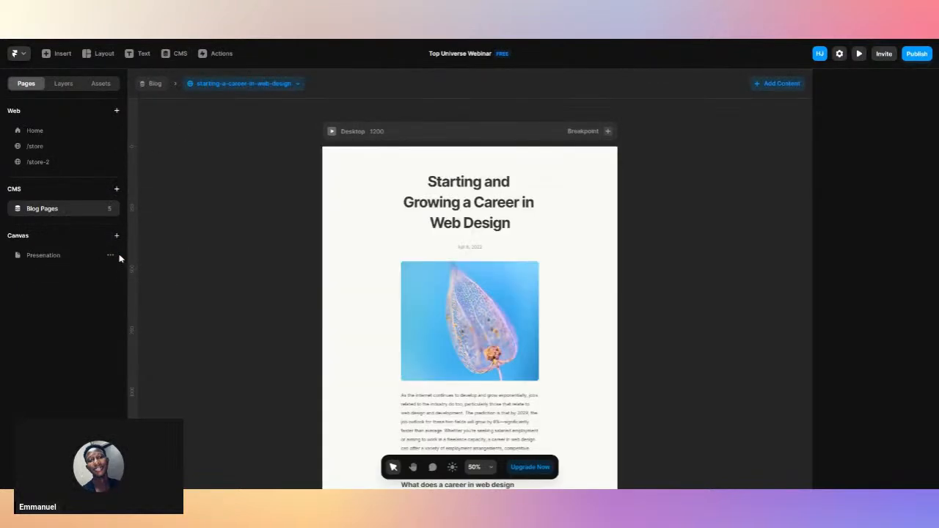
Delete the sample Blog Pages CMS page from the project and open the /store page.
{"action": "left_click", "coordinate": [110, 208]}
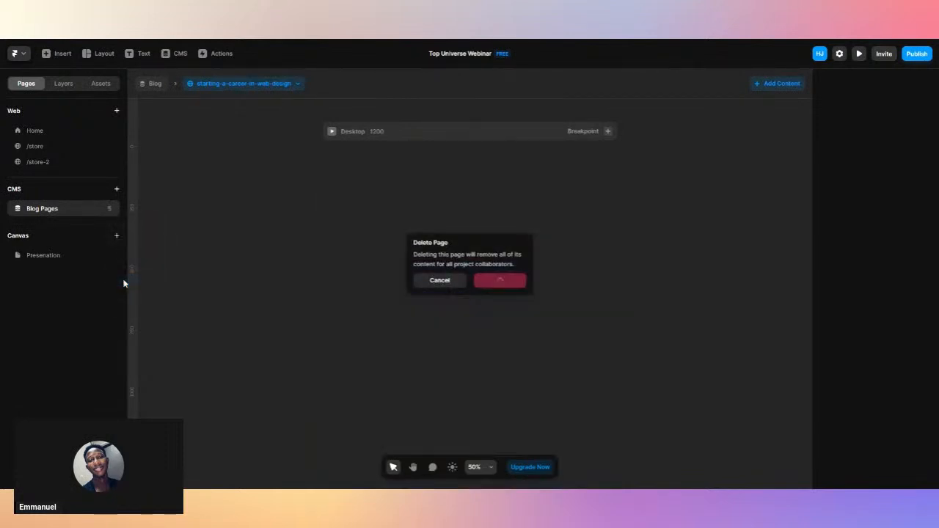
{"action": "key", "text": "Return"}
{"action": "left_click", "coordinate": [81, 147]}
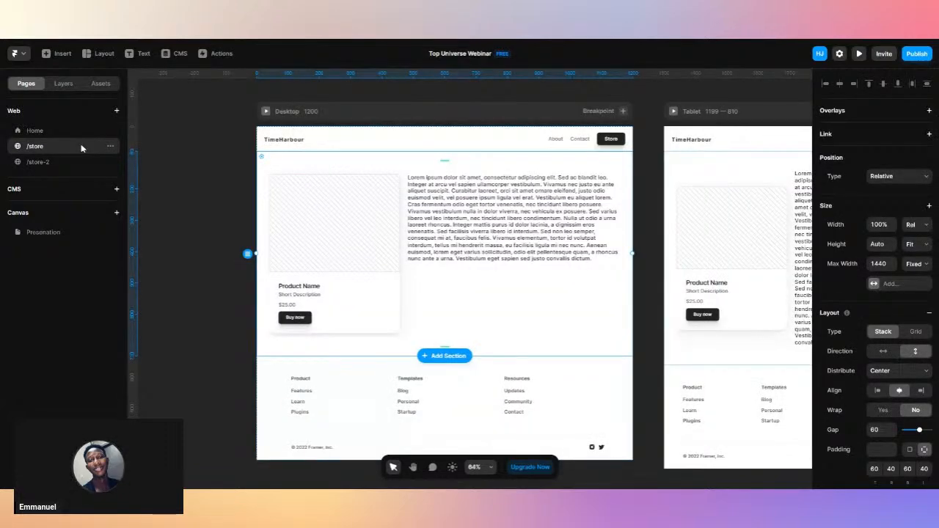
Replace the product card's missing image fill with an Unsplash photo of a brown-strapped watch, searching for "watches".
{"action": "left_click", "coordinate": [334, 224]}
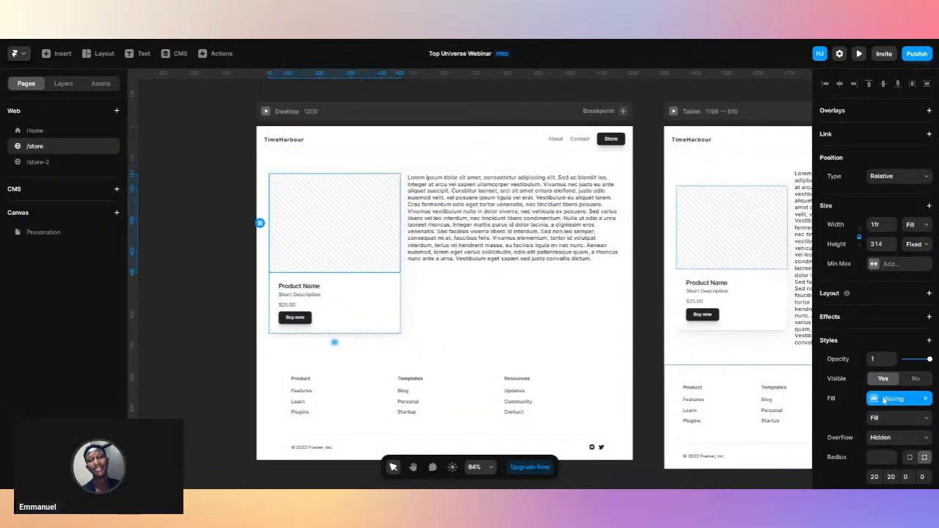
{"action": "left_click", "coordinate": [927, 399]}
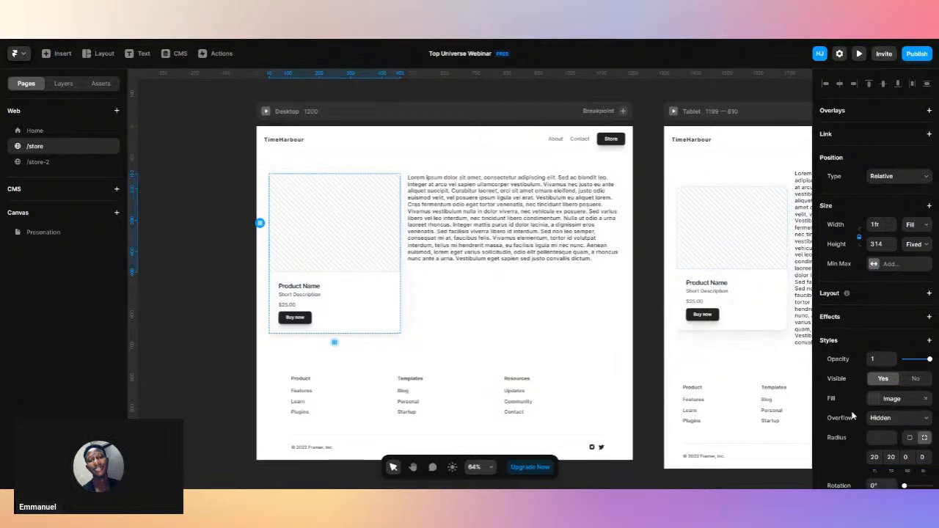
{"action": "left_click", "coordinate": [874, 399]}
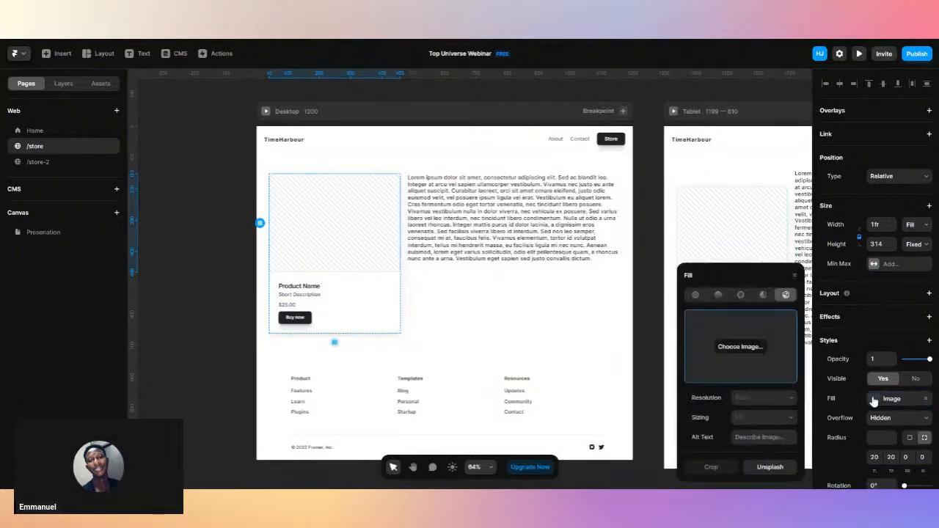
{"action": "left_click", "coordinate": [770, 467]}
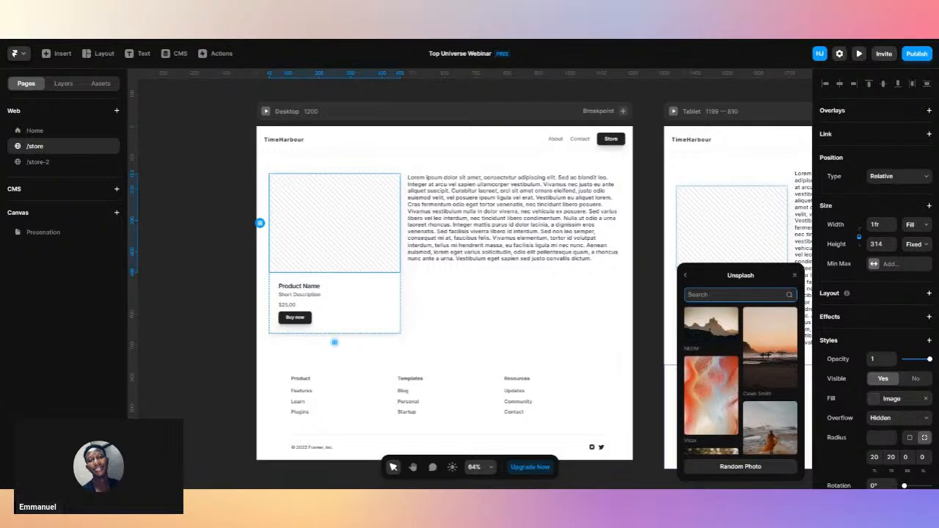
{"action": "type", "text": "watch"}
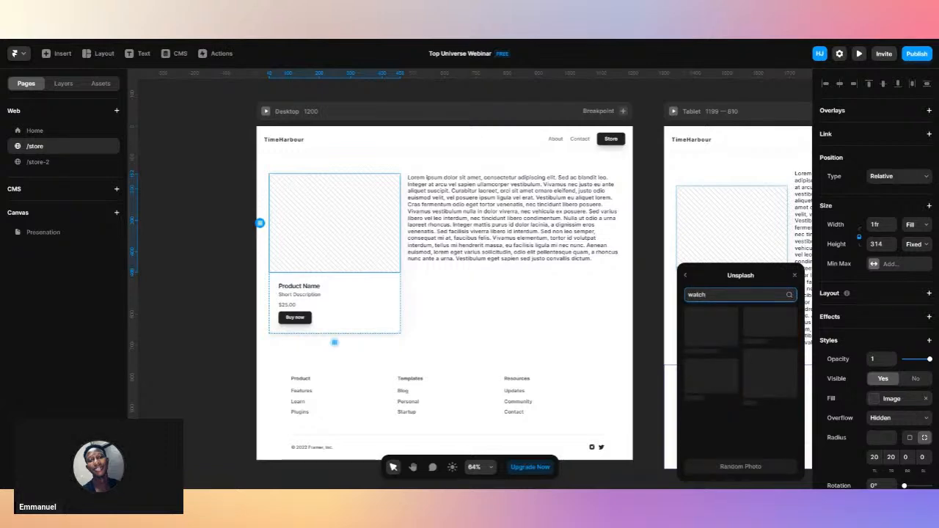
{"action": "type", "text": "es"}
{"action": "scroll", "coordinate": [701, 409], "scroll_direction": "down", "scroll_amount": 5}
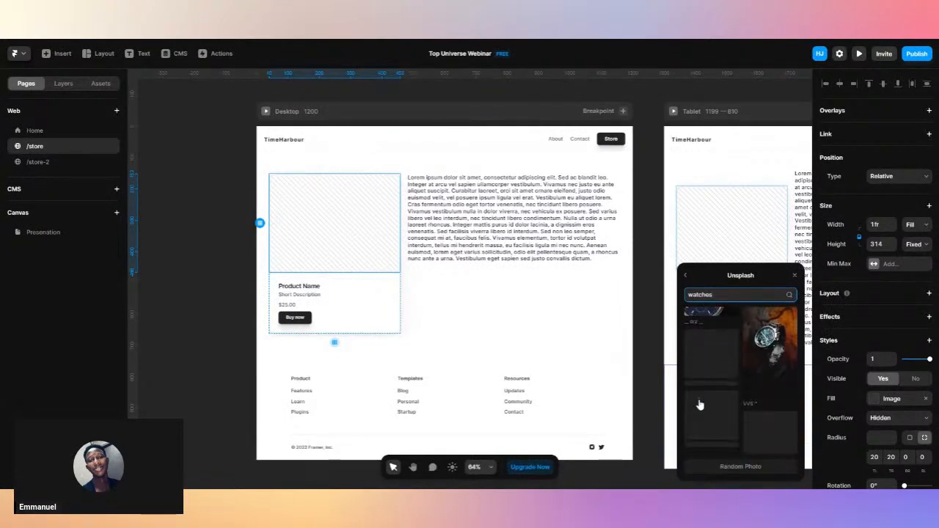
{"action": "scroll", "coordinate": [699, 404], "scroll_direction": "down", "scroll_amount": 3}
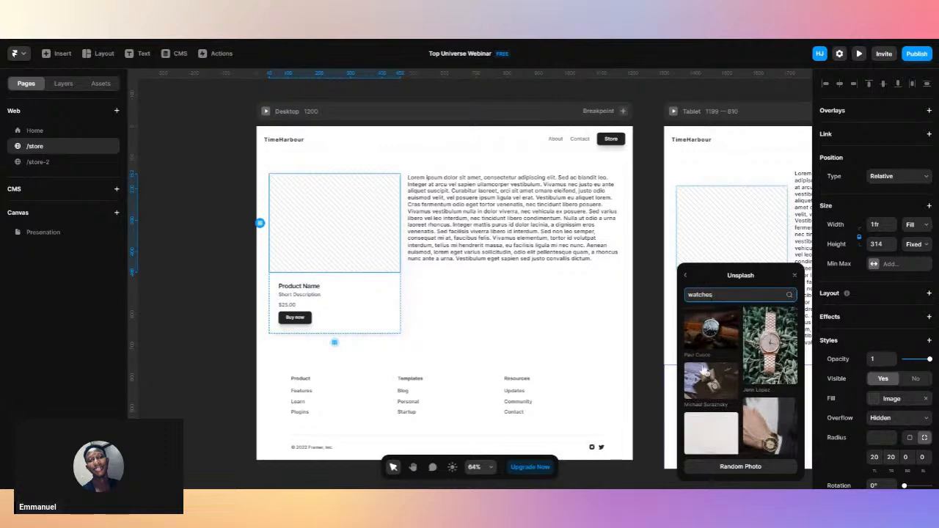
{"action": "left_click", "coordinate": [709, 328]}
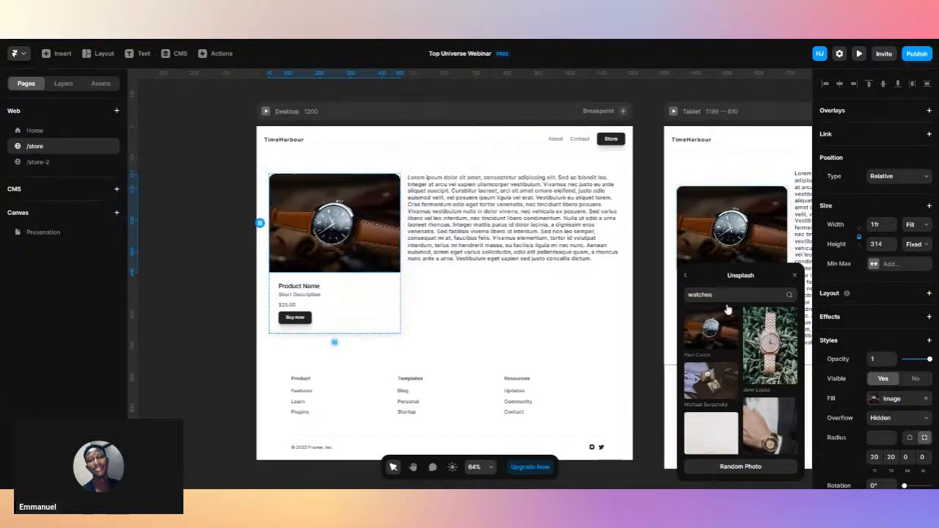
{"action": "left_click", "coordinate": [797, 278]}
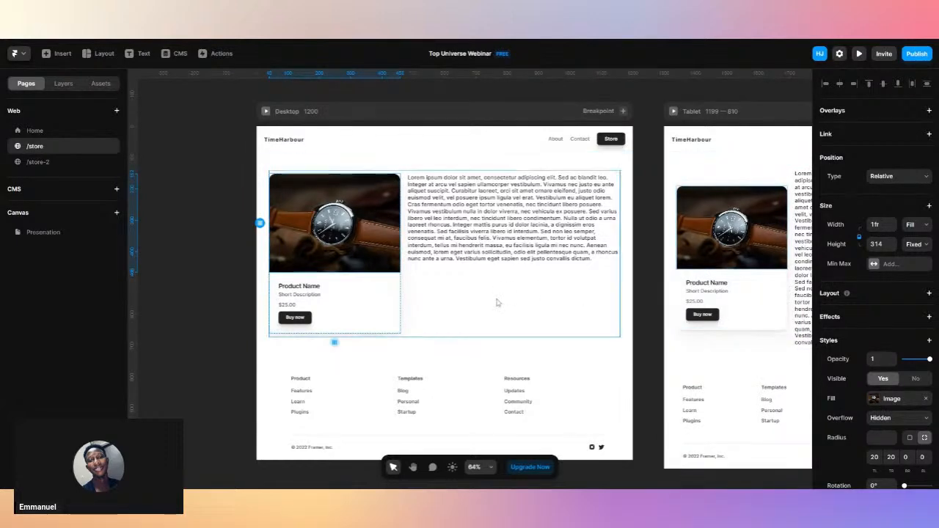
{"action": "left_click", "coordinate": [150, 154]}
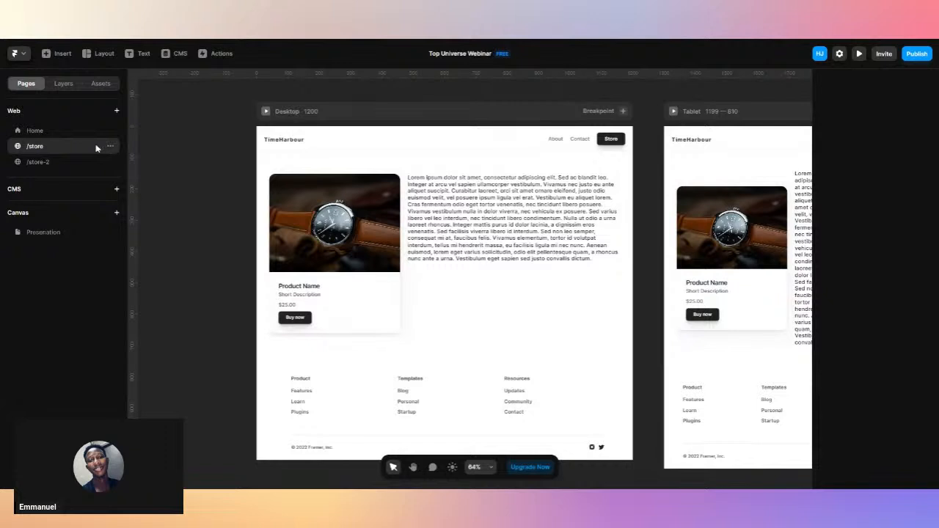
Convert the /store page to a CMS page with a collection named Products, using Product Name as the page title.
{"action": "left_click", "coordinate": [110, 146]}
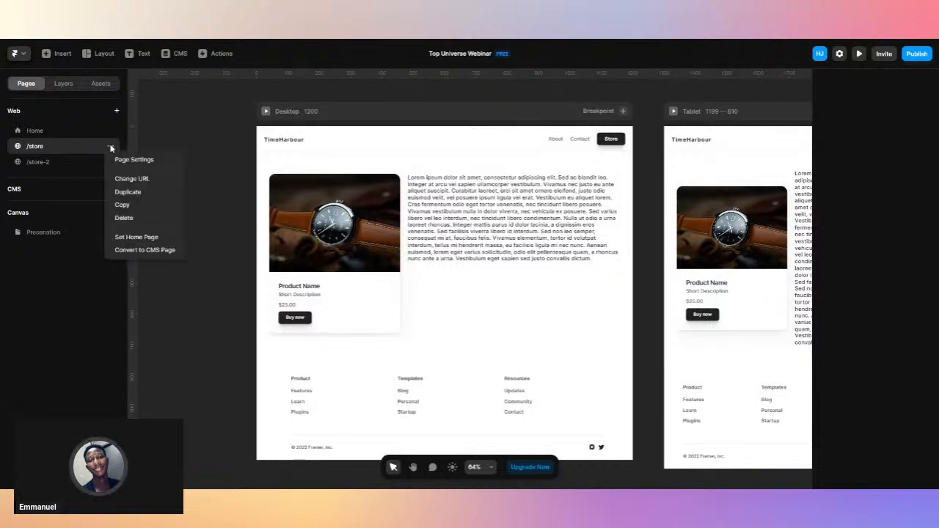
{"action": "left_click", "coordinate": [126, 252]}
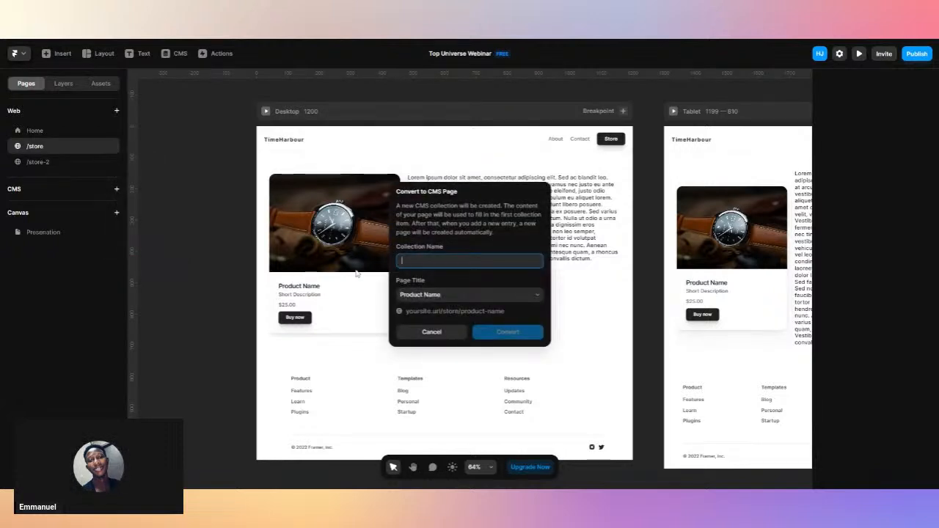
{"action": "type", "text": "Products"}
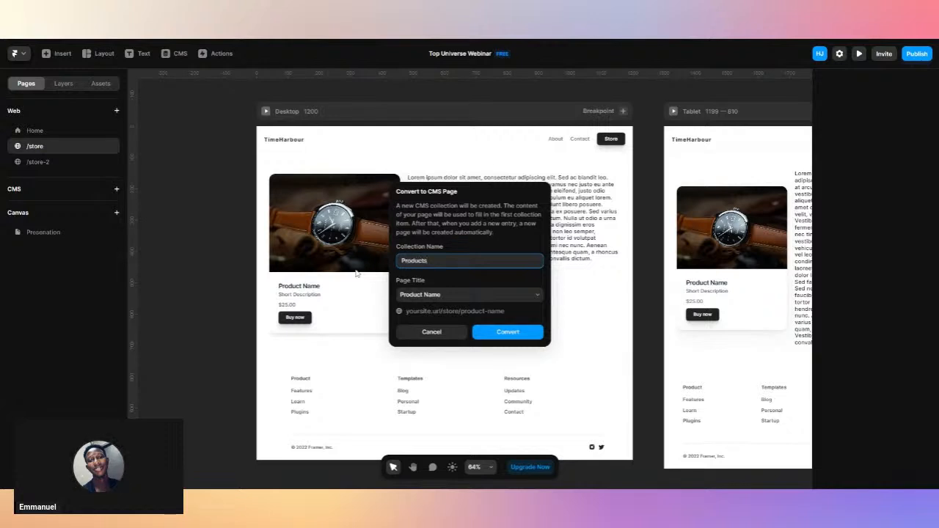
{"action": "left_click", "coordinate": [495, 295]}
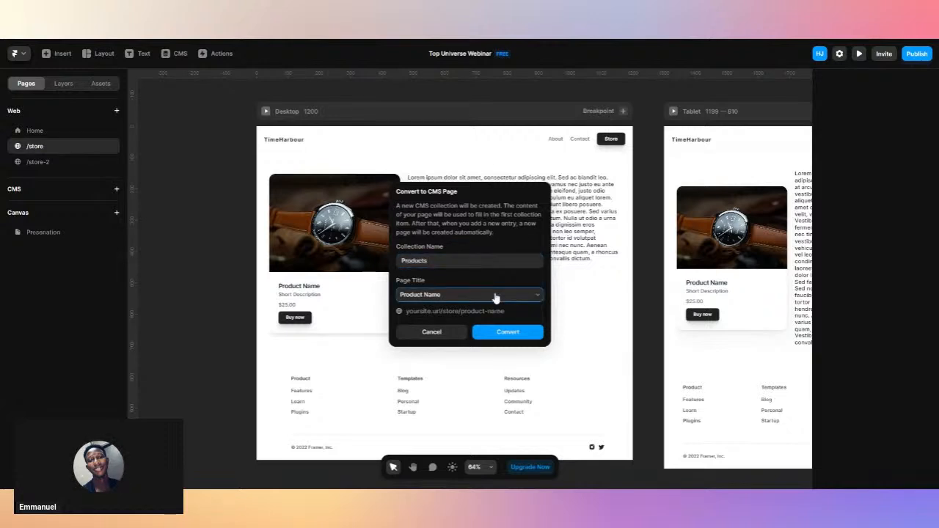
{"action": "left_click", "coordinate": [490, 331]}
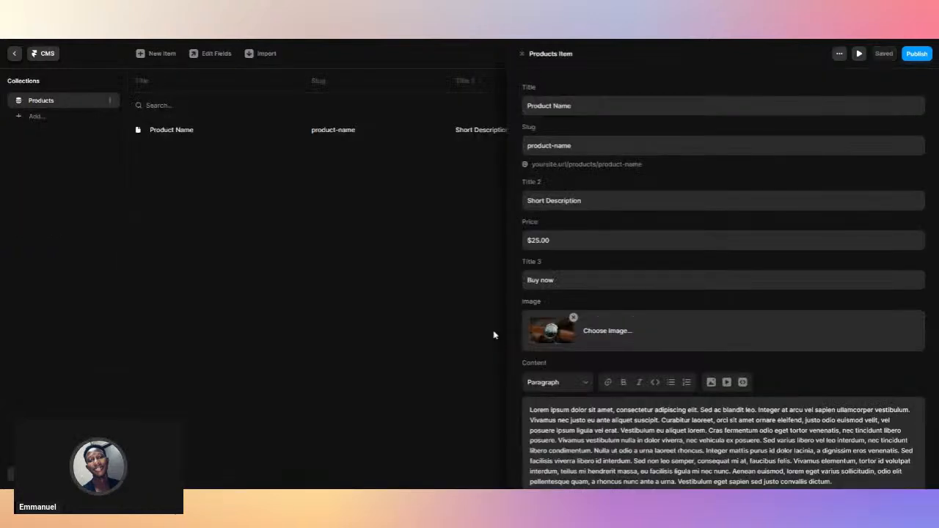
Set the product item's Title to "Old times Watch" and its Title 2 to "Brownish blak".
{"action": "left_click", "coordinate": [586, 107]}
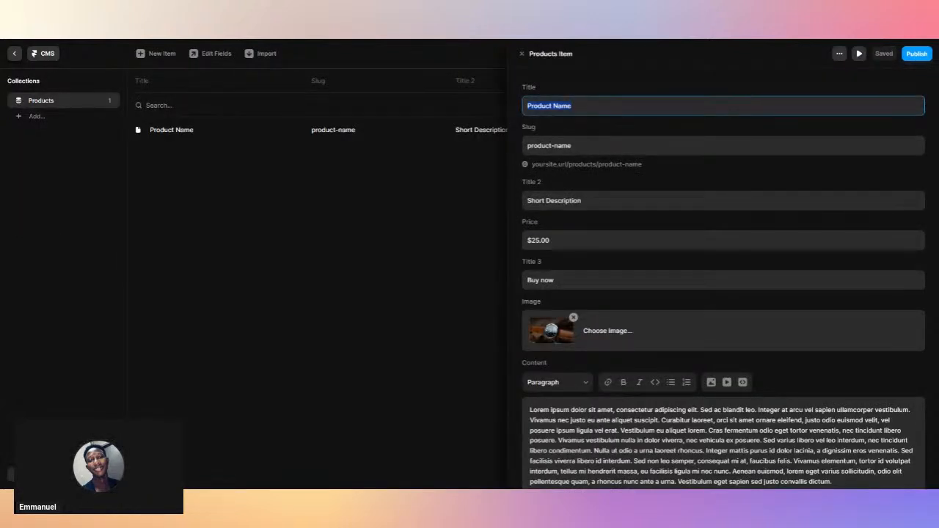
{"action": "type", "text": "C"}
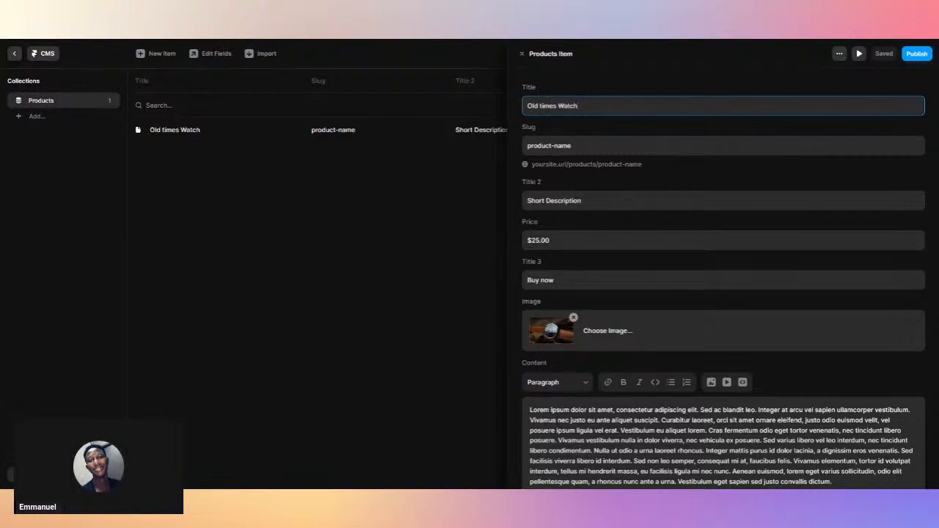
{"action": "left_click", "coordinate": [555, 201]}
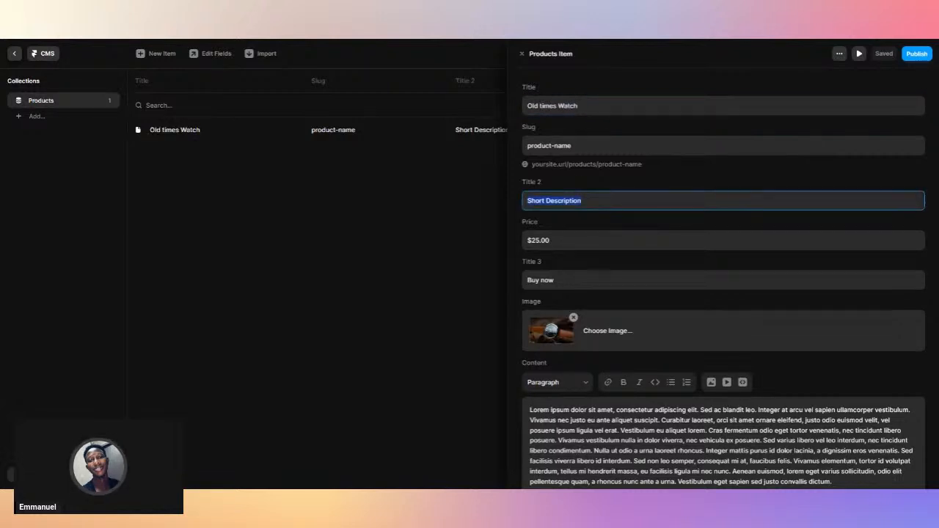
{"action": "type", "text": "B"}
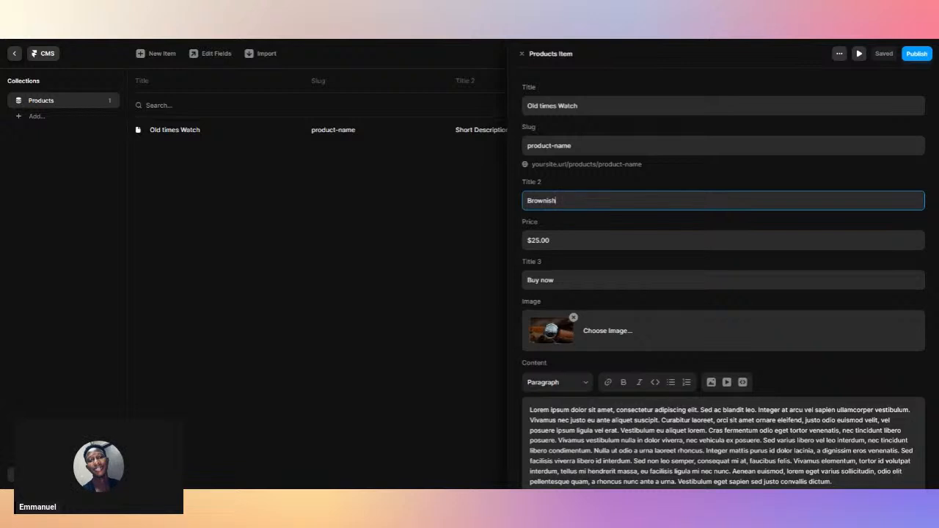
{"action": "type", "text": "rownish"}
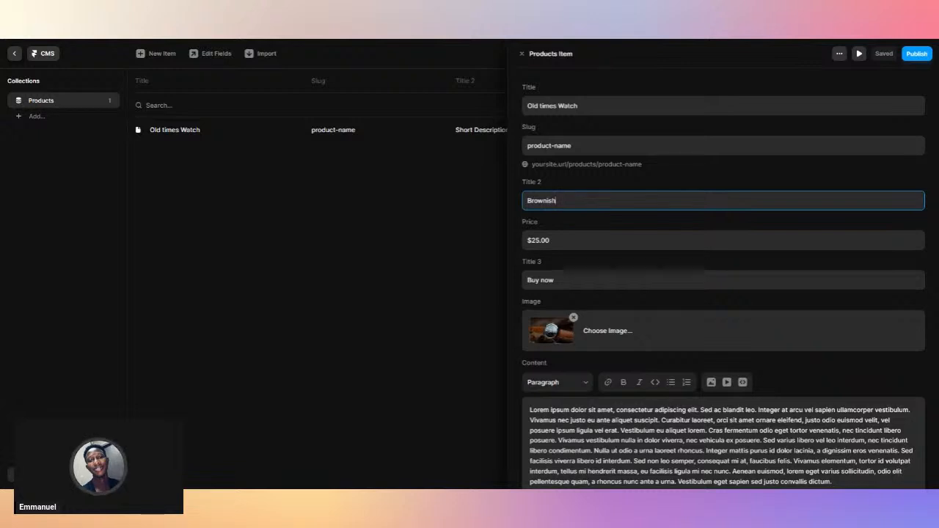
{"action": "type", "text": " blak"}
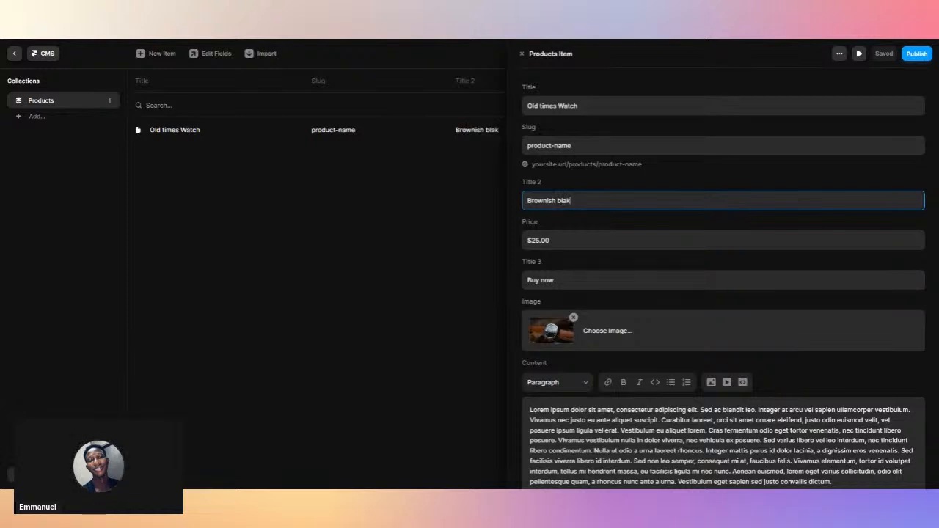
Rename the Products collection's Title field to "Product Name" and its Title 2 field to "Short Description".
{"action": "left_click", "coordinate": [840, 54]}
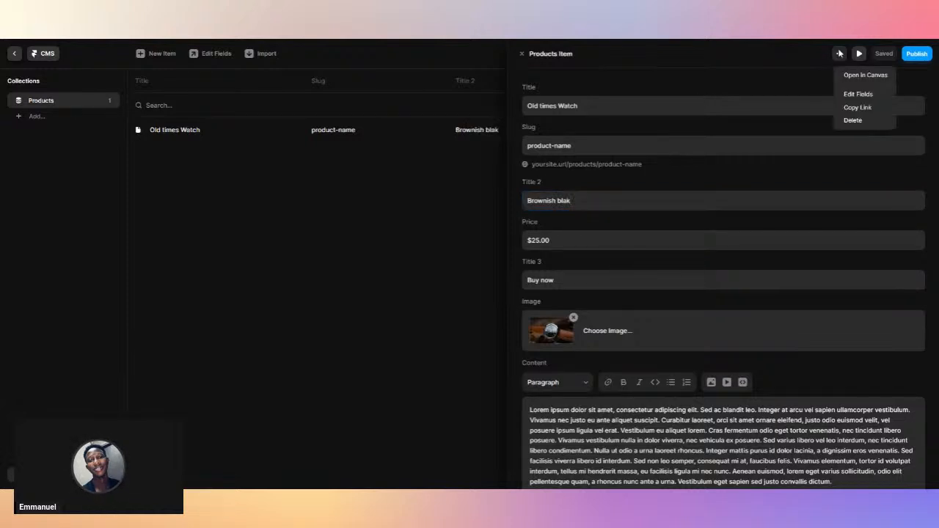
{"action": "left_click", "coordinate": [852, 95]}
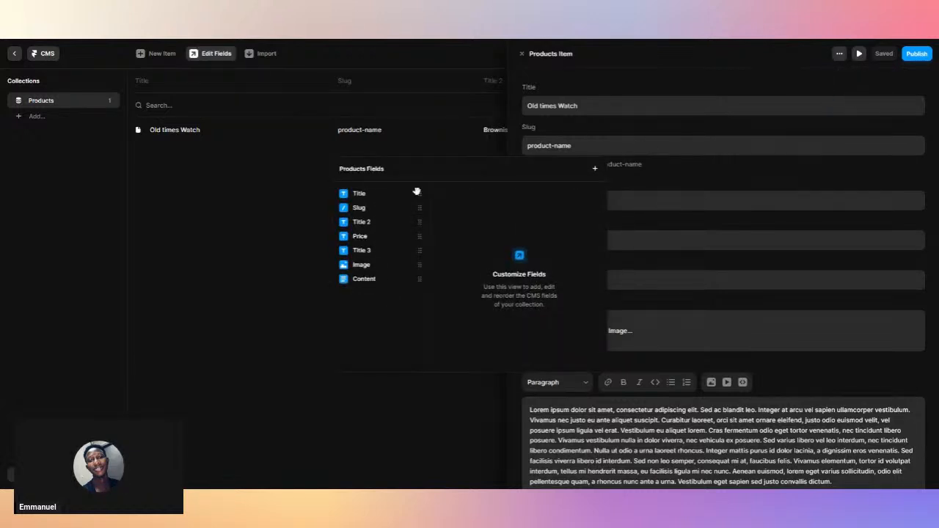
{"action": "left_click", "coordinate": [420, 194]}
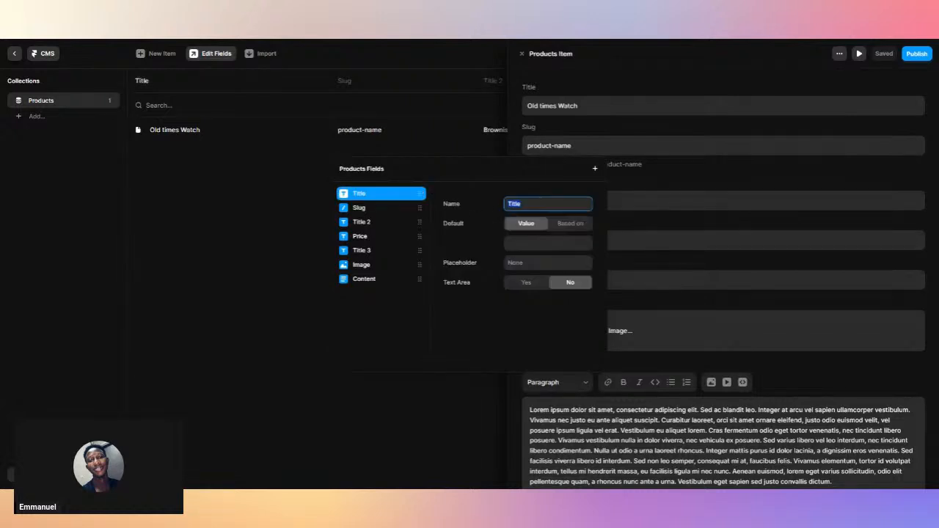
{"action": "type", "text": "Product Name"}
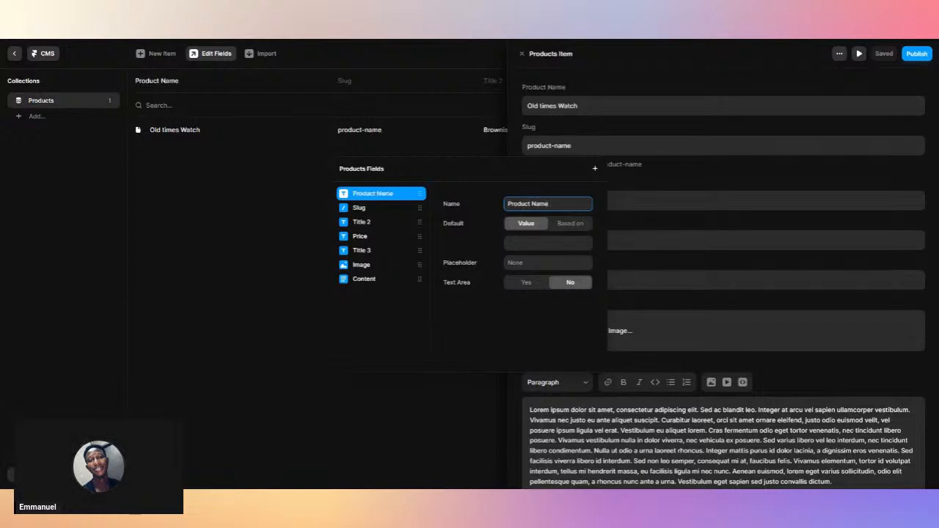
{"action": "left_click", "coordinate": [419, 222]}
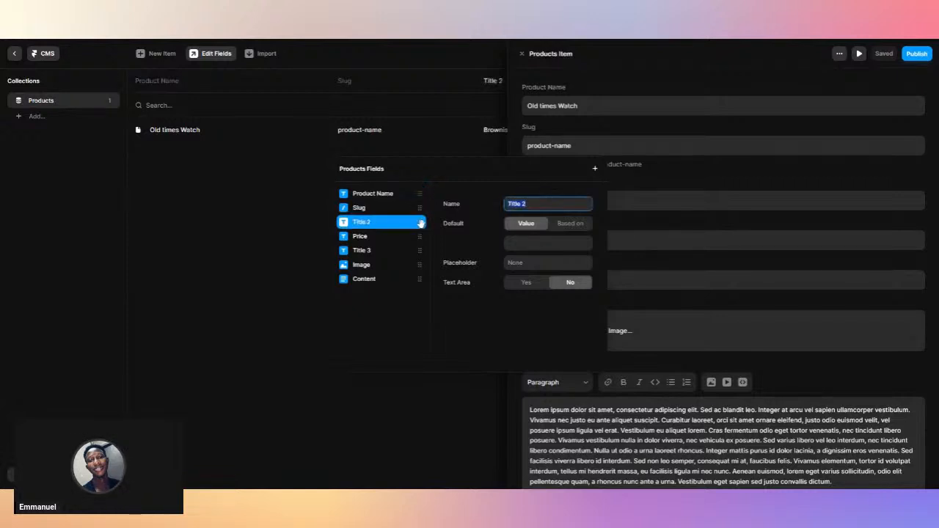
{"action": "type", "text": "Short Description"}
{"action": "key", "text": "Return"}
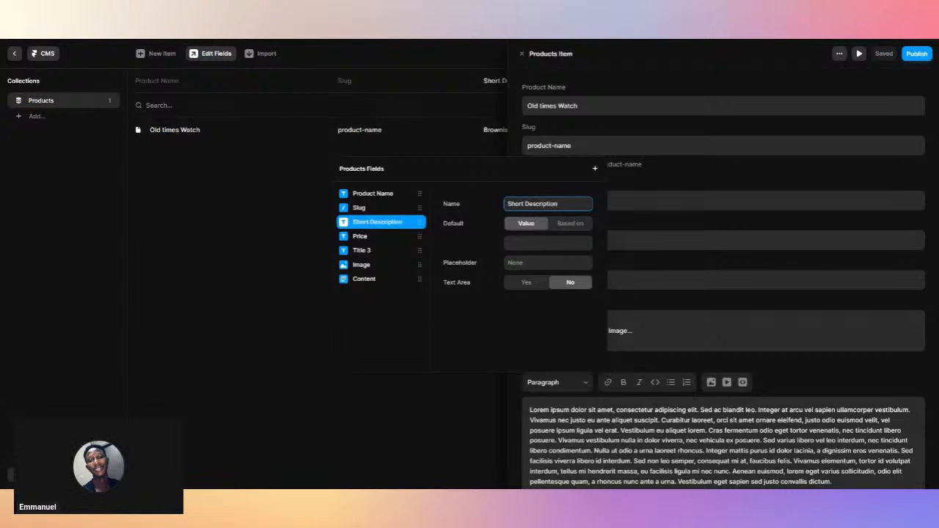
Delete the Title 3 field from the Products collection and move the Image field directly below Product Name.
{"action": "left_click", "coordinate": [418, 250]}
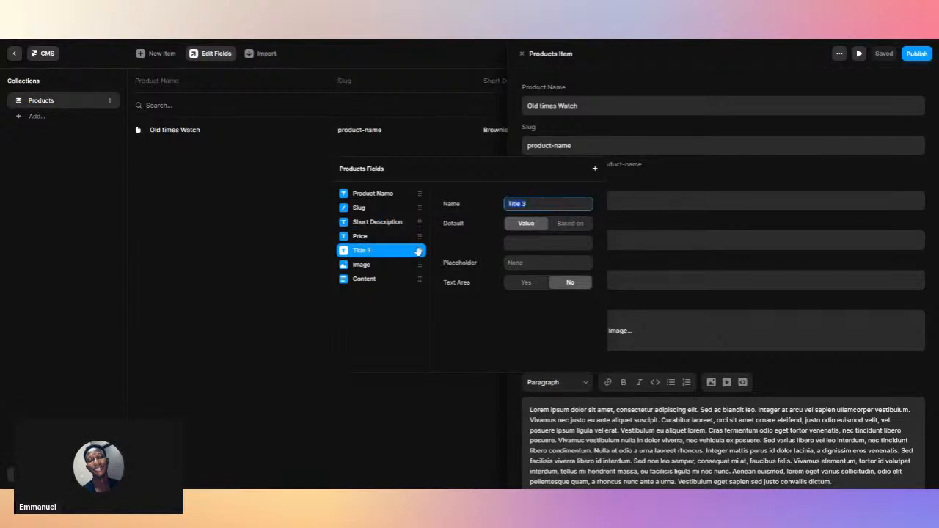
{"action": "left_click", "coordinate": [401, 371]}
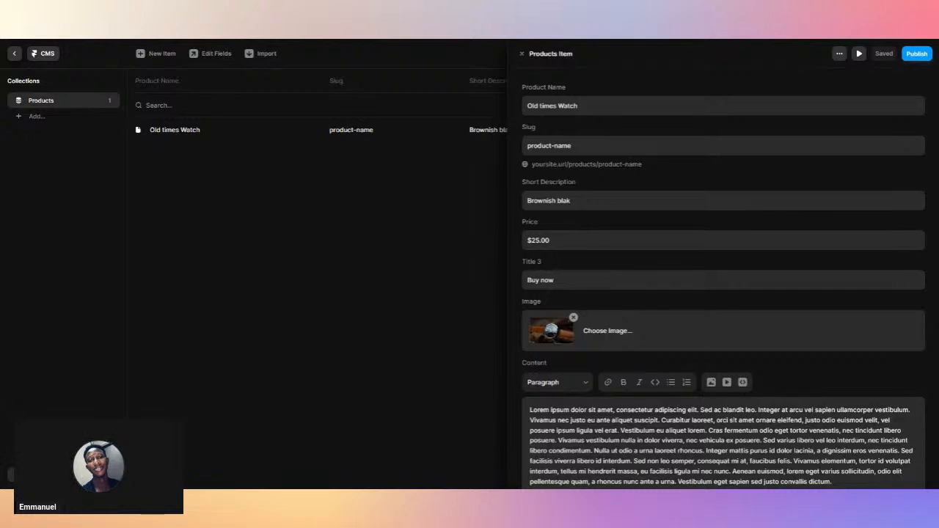
{"action": "left_click", "coordinate": [840, 53]}
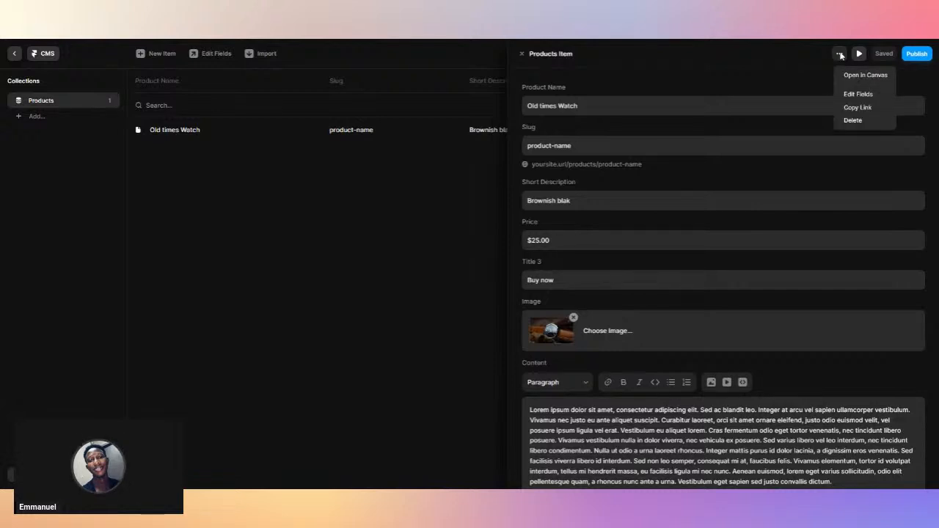
{"action": "left_click", "coordinate": [857, 95]}
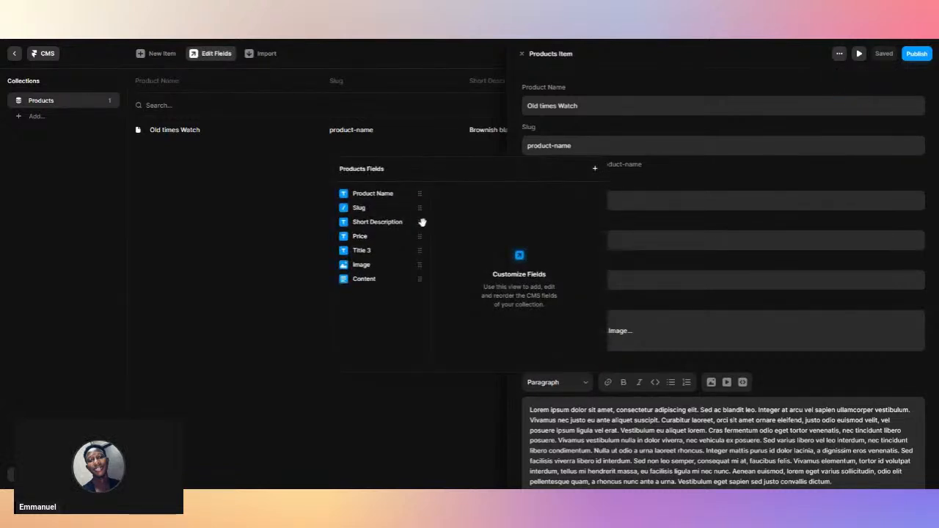
{"action": "left_click", "coordinate": [418, 251]}
{"action": "left_click", "coordinate": [439, 259]}
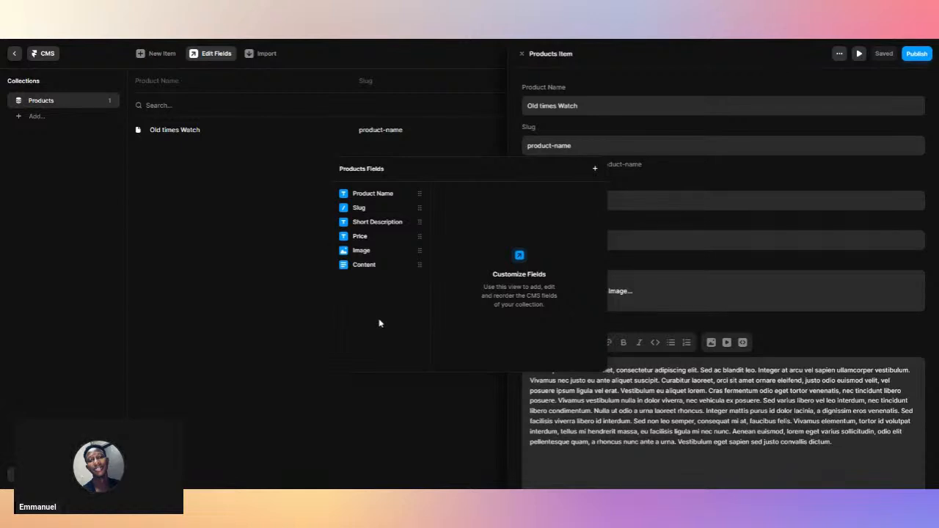
{"action": "left_click_drag", "start_coordinate": [372, 254], "coordinate": [381, 208]}
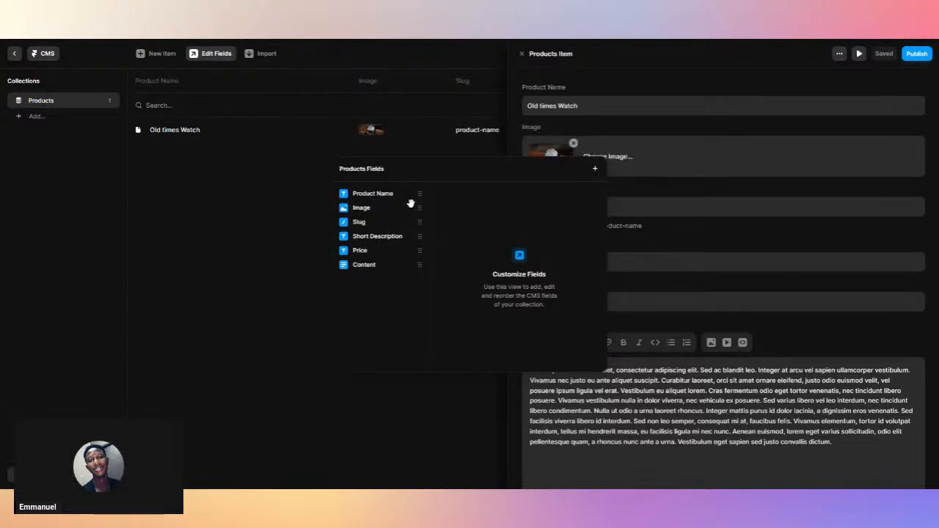
Move the Image field to the start of the Products collection's fields and rename it "Product Image".
{"action": "left_click_drag", "start_coordinate": [399, 210], "coordinate": [396, 193]}
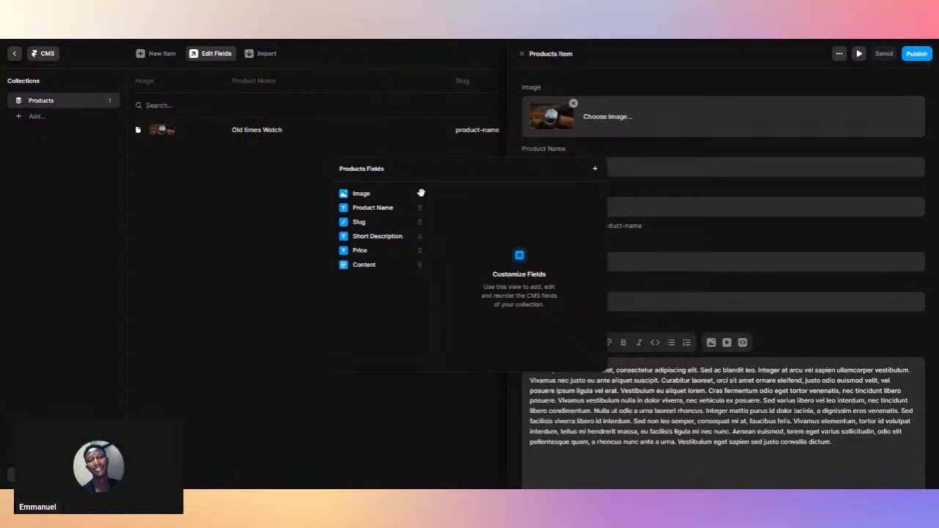
{"action": "left_click", "coordinate": [424, 192]}
{"action": "type", "text": "P"}
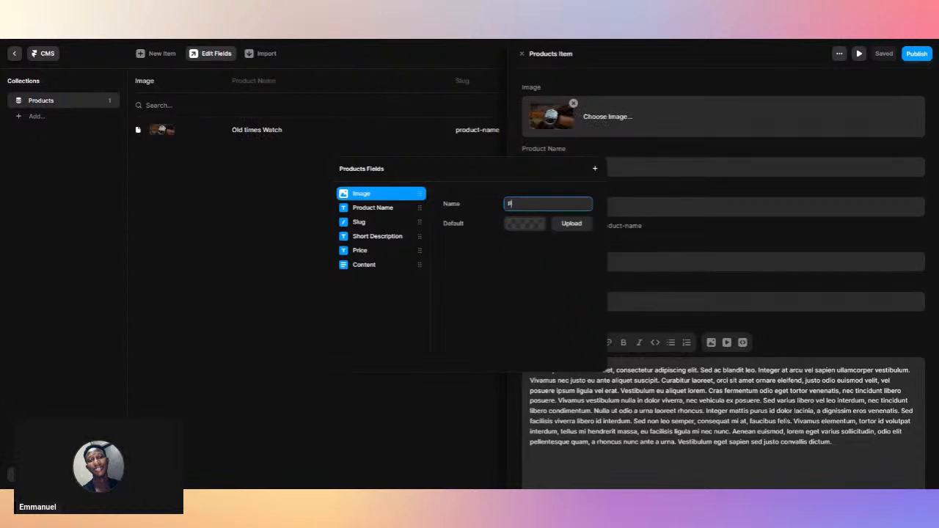
{"action": "type", "text": "roduct Image"}
{"action": "key", "text": "Return"}
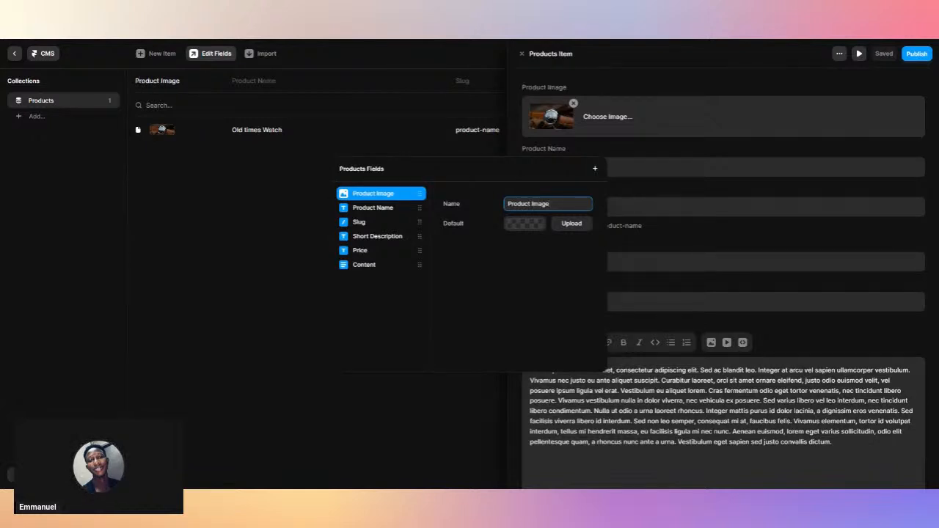
{"action": "left_click", "coordinate": [311, 316]}
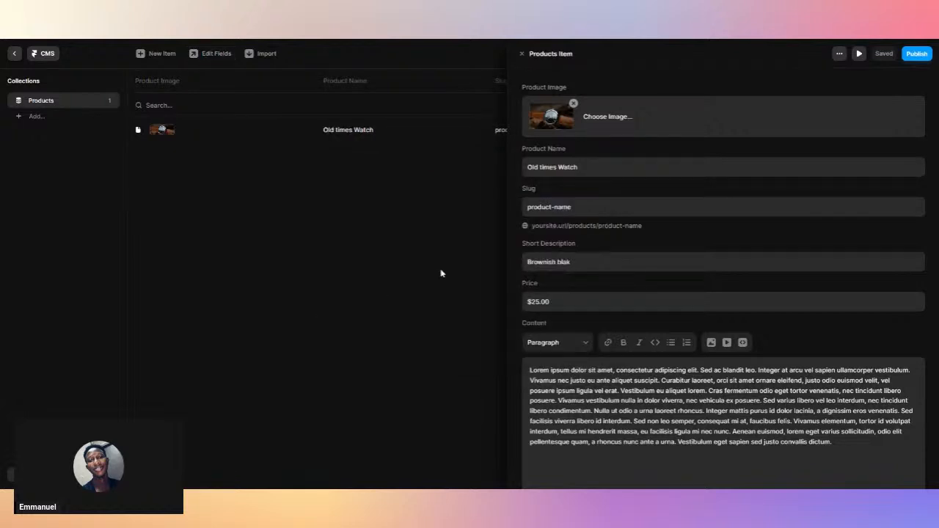
Return from the CMS to the Products detail page and examine its product card, content and footer layout.
{"action": "left_click", "coordinate": [521, 54]}
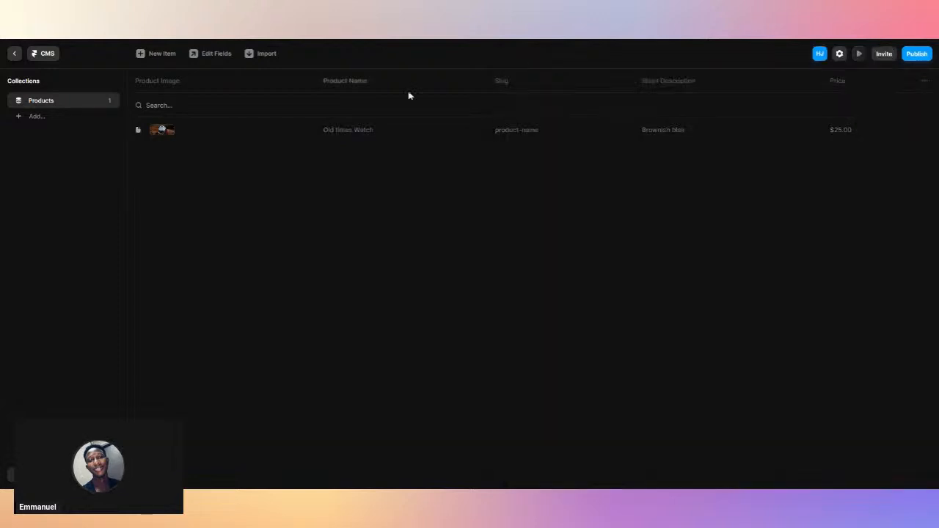
{"action": "left_click", "coordinate": [15, 54]}
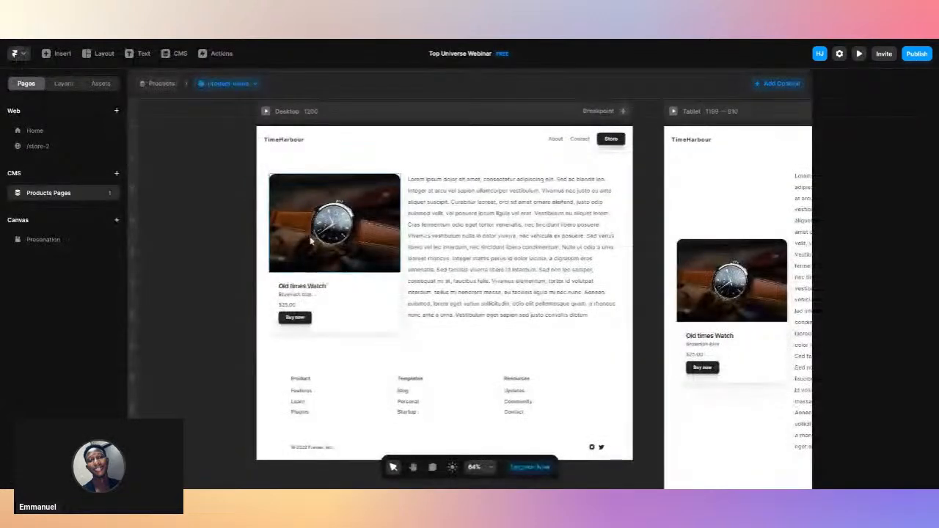
{"action": "scroll", "coordinate": [311, 240], "scroll_direction": "up", "scroll_amount": 5}
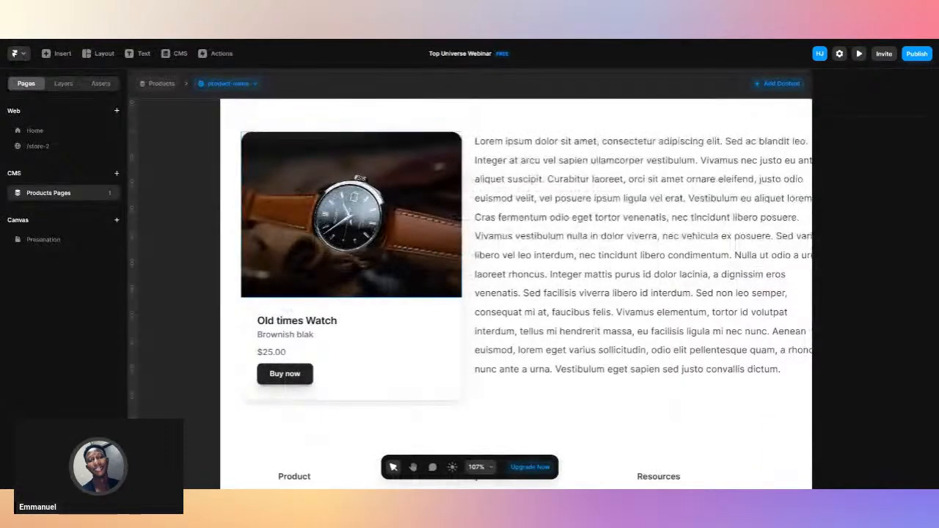
{"action": "left_click", "coordinate": [318, 334]}
{"action": "double_click", "coordinate": [318, 334]}
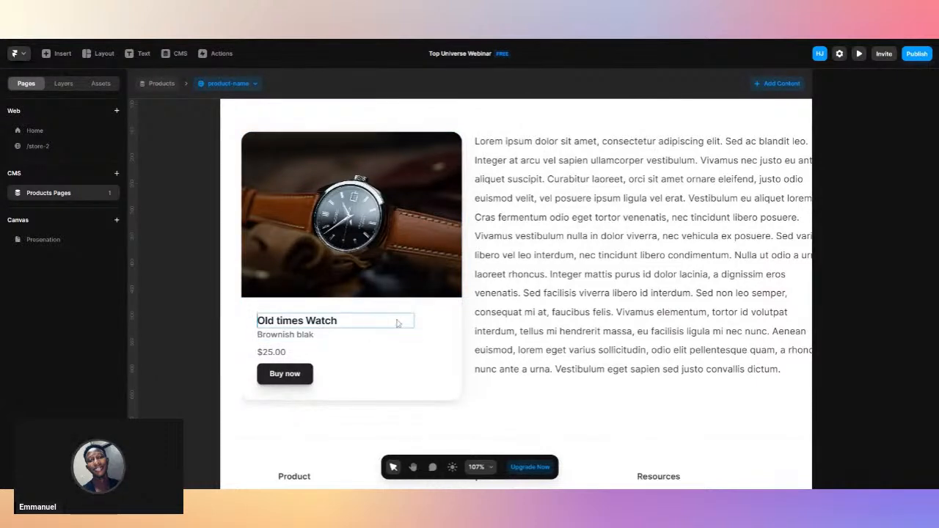
{"action": "scroll", "coordinate": [346, 358], "scroll_direction": "down", "scroll_amount": 1}
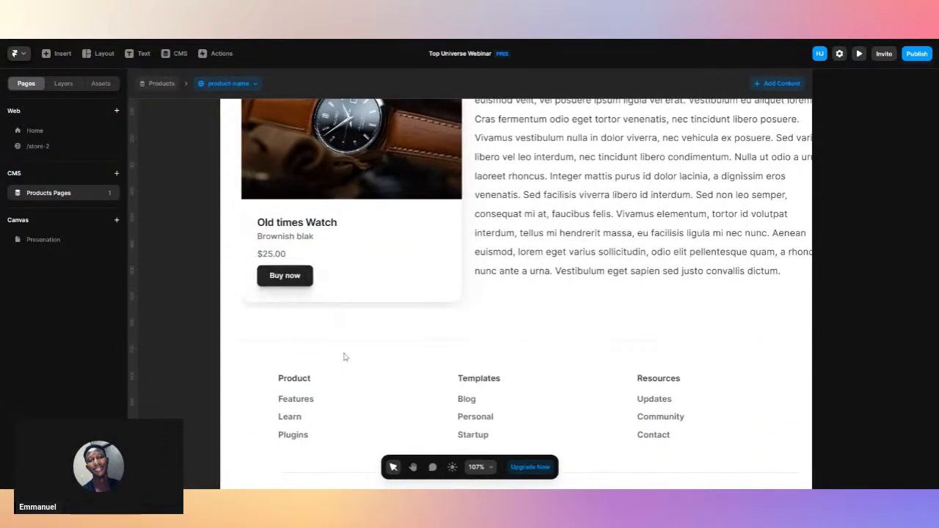
{"action": "scroll", "coordinate": [345, 357], "scroll_direction": "down", "scroll_amount": 1}
{"action": "scroll", "coordinate": [345, 358], "scroll_direction": "down", "scroll_amount": 5}
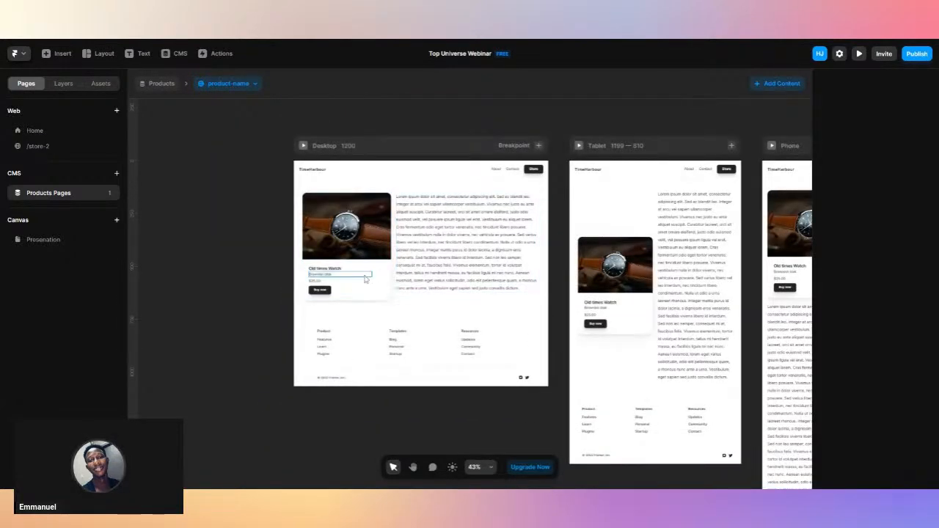
Open the /store-2 page and inspect the text settings of the first product card's Product Name.
{"action": "left_click", "coordinate": [64, 146]}
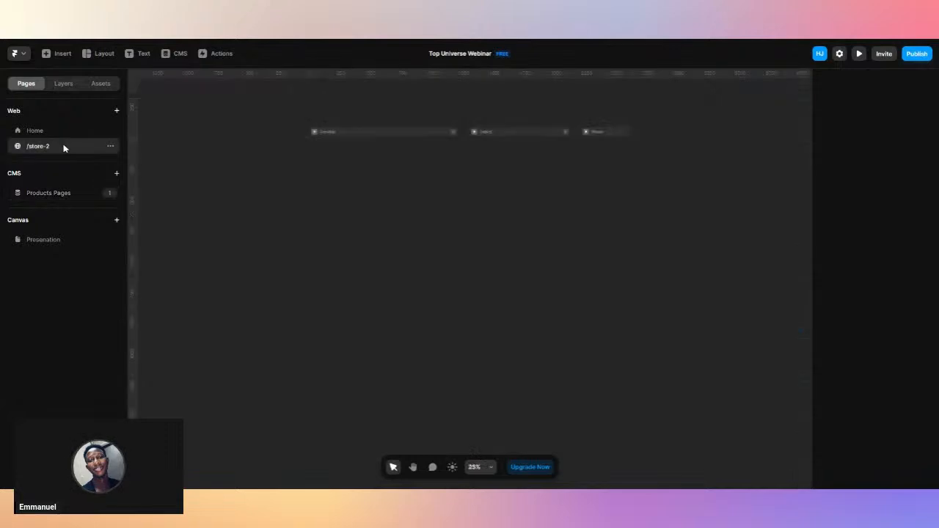
{"action": "scroll", "coordinate": [365, 230], "scroll_direction": "up", "scroll_amount": 4}
{"action": "scroll", "coordinate": [366, 229], "scroll_direction": "up", "scroll_amount": 3}
{"action": "scroll", "coordinate": [365, 229], "scroll_direction": "left", "scroll_amount": 2}
{"action": "scroll", "coordinate": [374, 238], "scroll_direction": "up", "scroll_amount": 3}
{"action": "scroll", "coordinate": [375, 239], "scroll_direction": "down", "scroll_amount": 3}
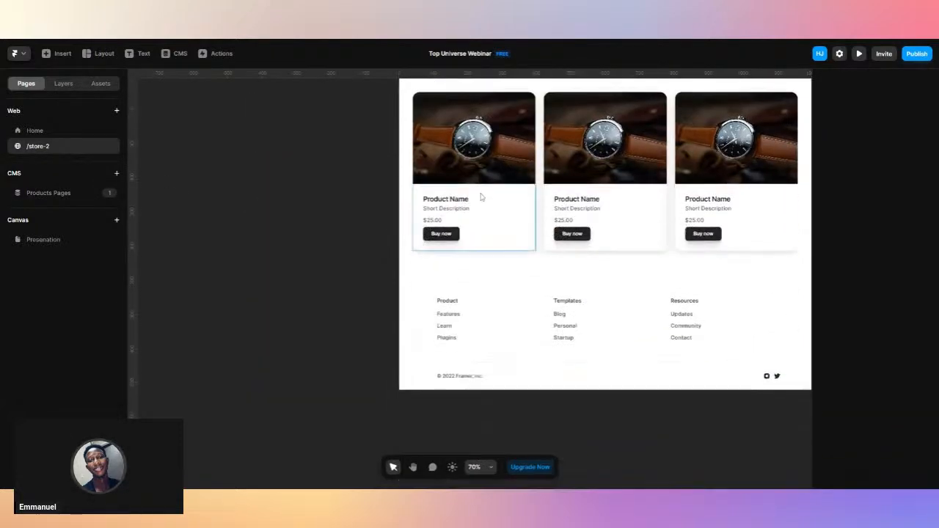
{"action": "scroll", "coordinate": [476, 213], "scroll_direction": "up", "scroll_amount": 2}
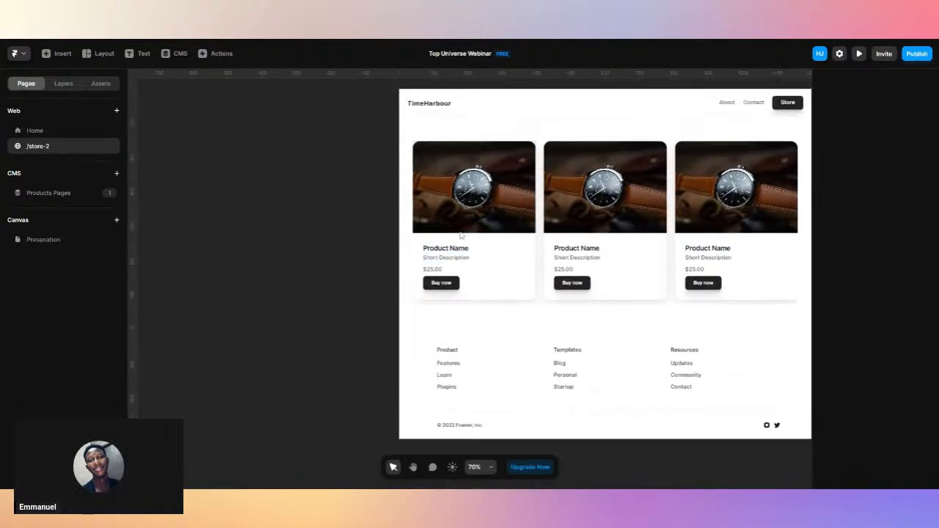
{"action": "left_click", "coordinate": [469, 248]}
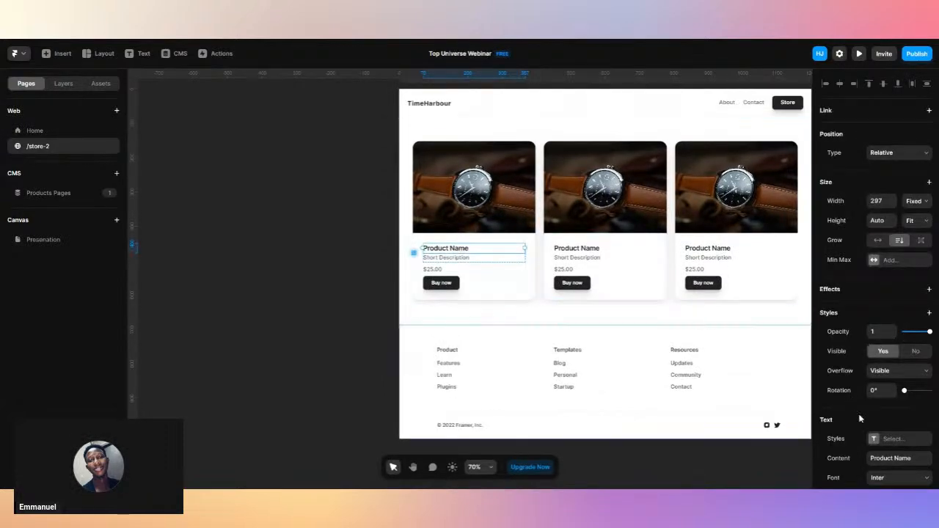
{"action": "scroll", "coordinate": [859, 417], "scroll_direction": "down", "scroll_amount": 3}
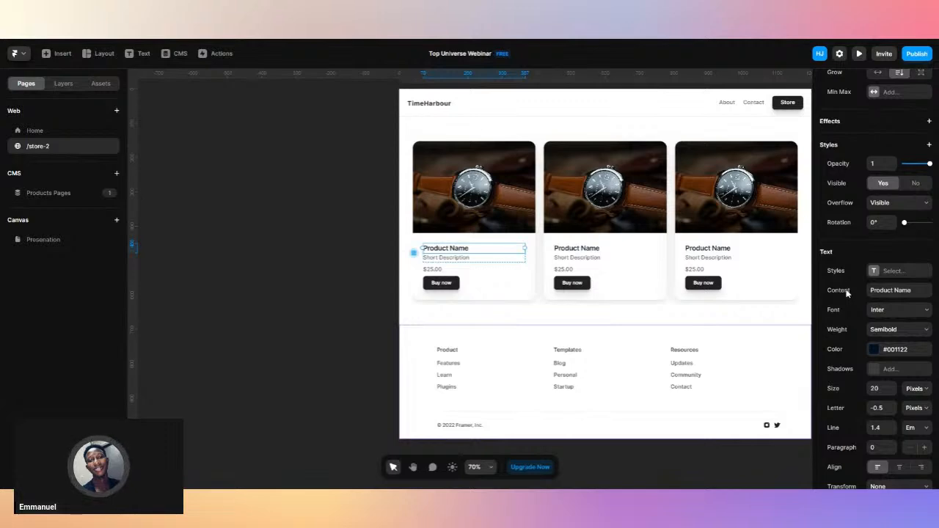
Try to create a component named "Card" from the first product card's Content stack, and undo it.
{"action": "left_click", "coordinate": [502, 291]}
{"action": "right_click", "coordinate": [502, 291]}
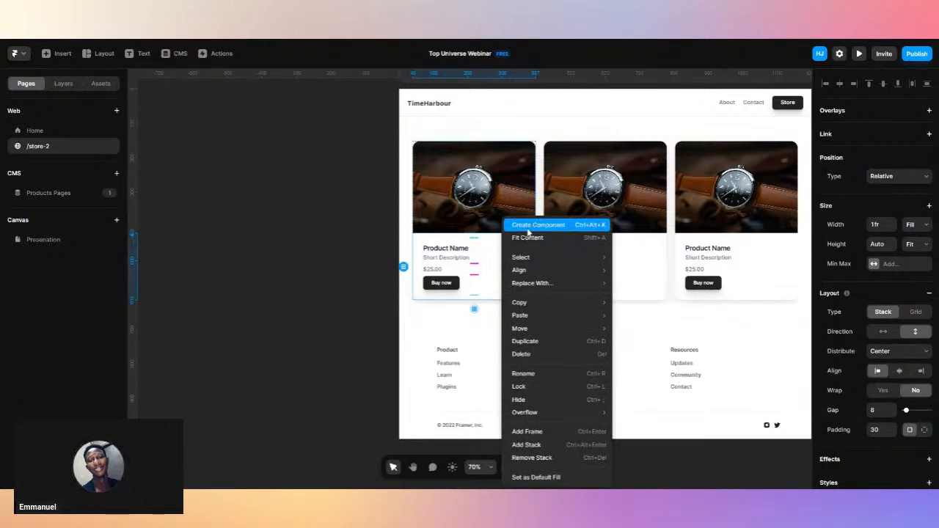
{"action": "left_click", "coordinate": [528, 226]}
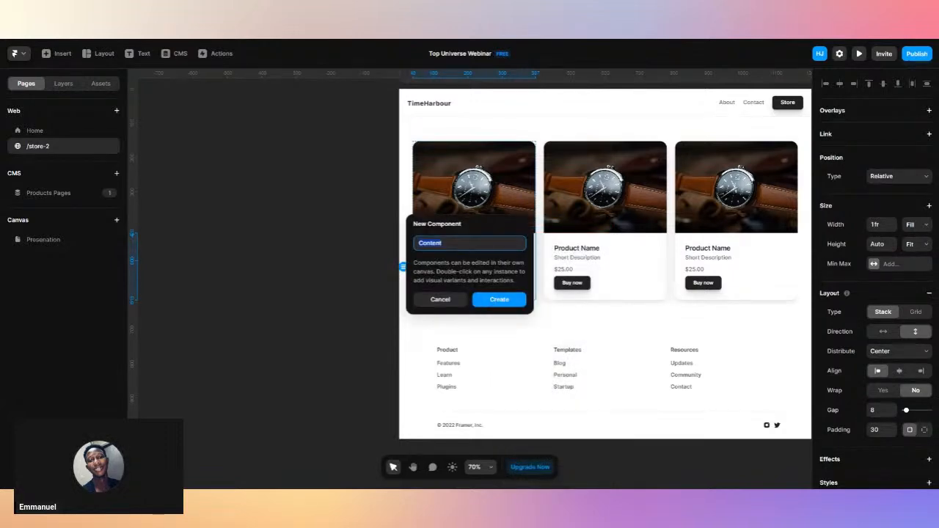
{"action": "type", "text": "C"}
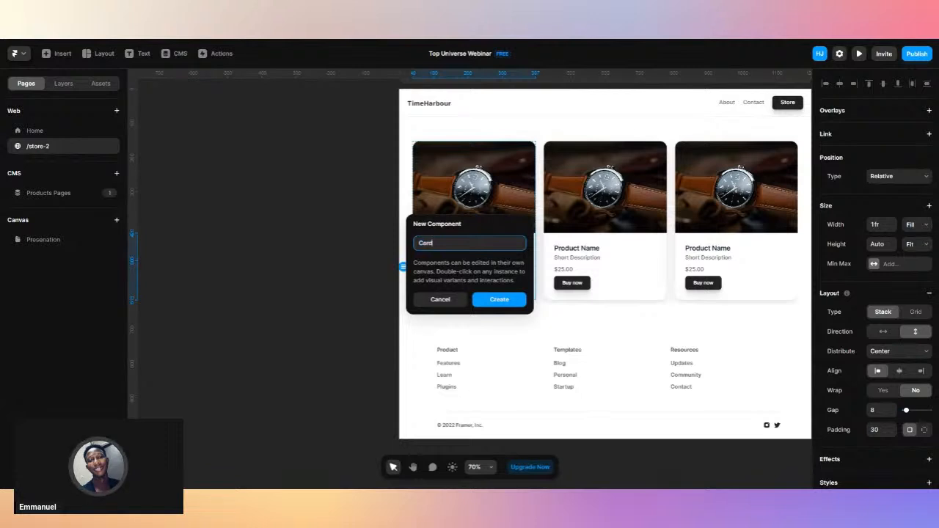
{"action": "type", "text": "ard"}
{"action": "key", "text": "Return"}
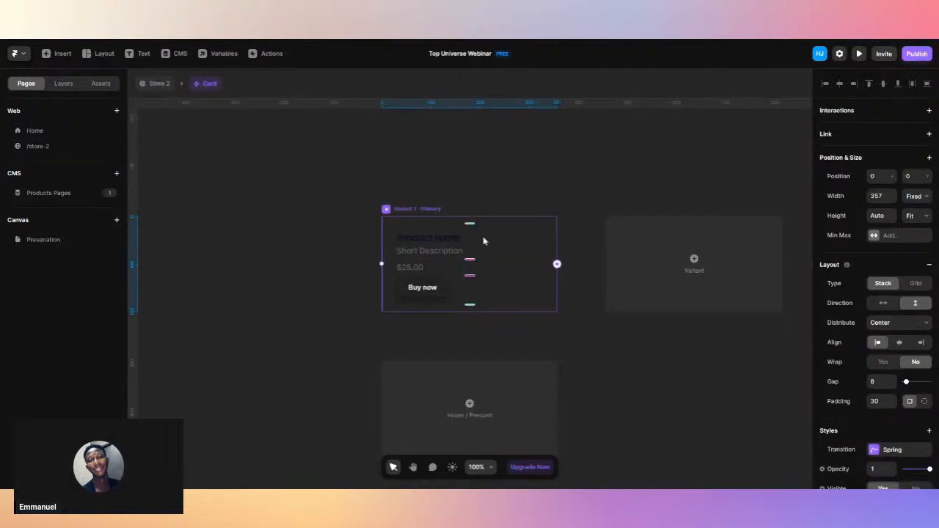
{"action": "key", "text": "ctrl+z"}
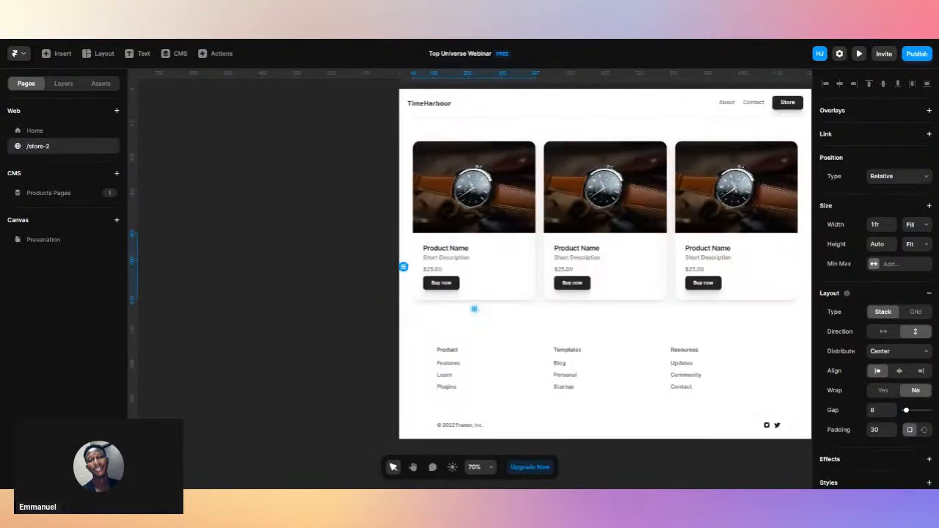
Create a component named "Card" from the entire first product card on the desktop layout.
{"action": "left_click", "coordinate": [64, 84]}
{"action": "left_click", "coordinate": [62, 201]}
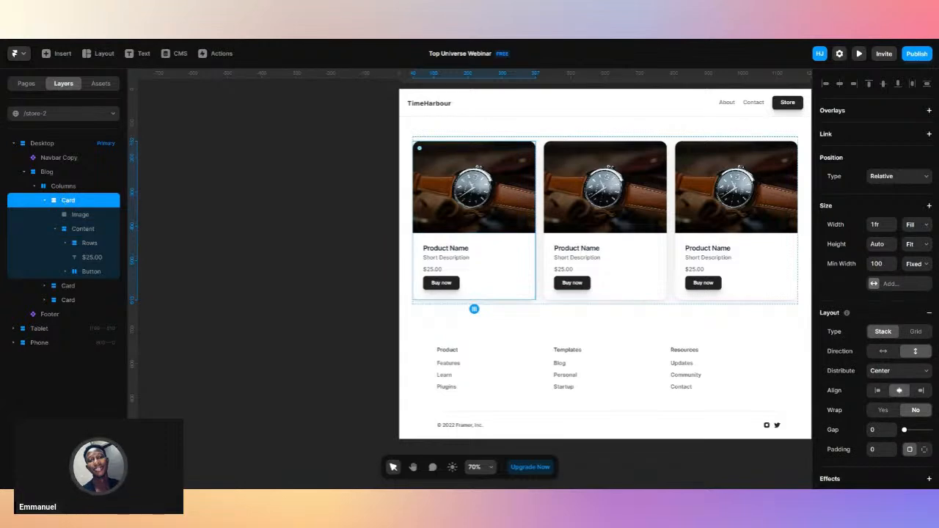
{"action": "right_click", "coordinate": [502, 255]}
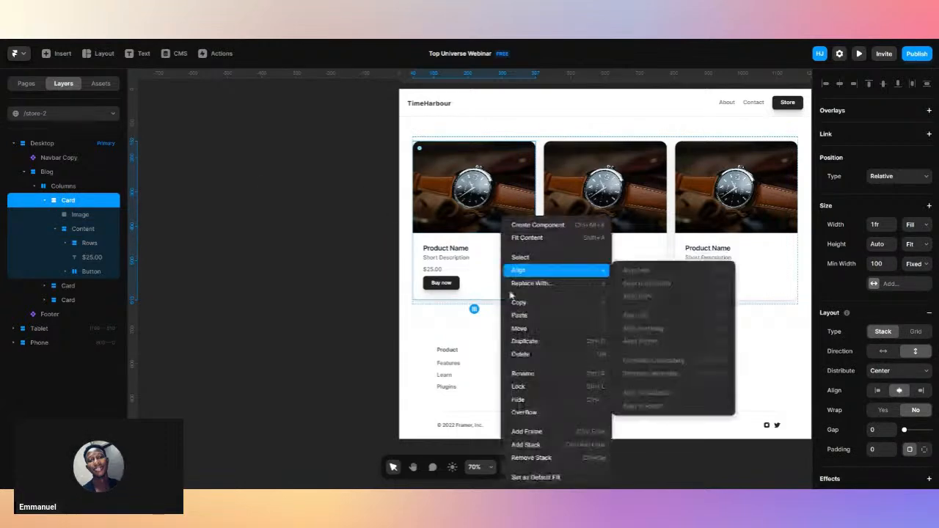
{"action": "left_click", "coordinate": [552, 233]}
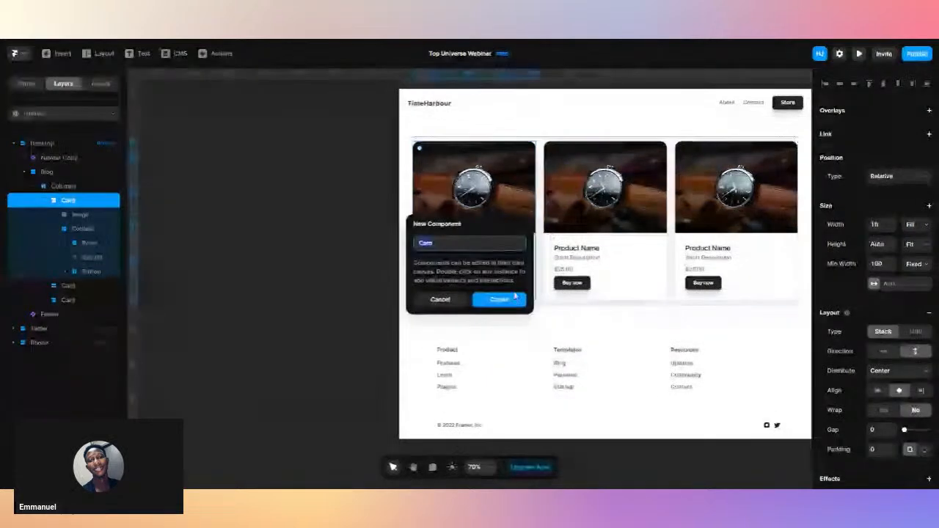
{"action": "left_click", "coordinate": [514, 302]}
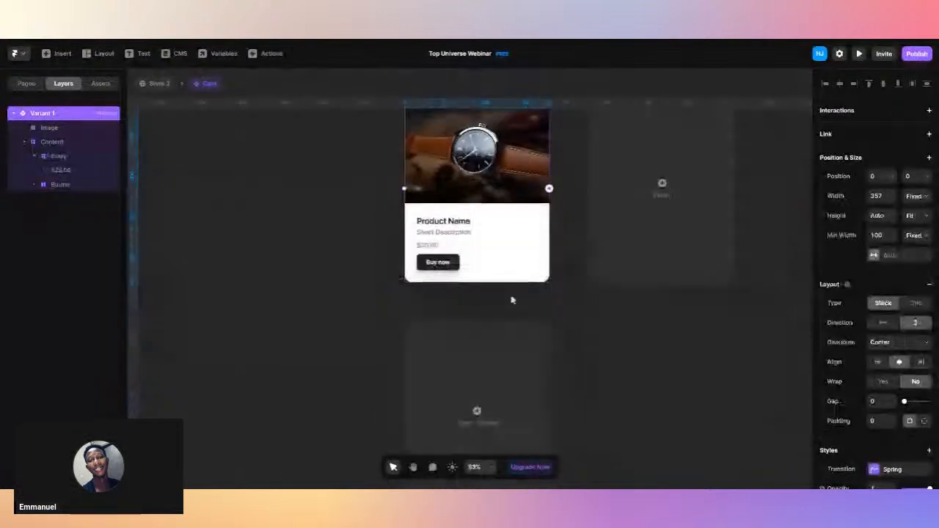
Create a plain text variable named "Product Name" for the content of the card's product name text.
{"action": "left_click", "coordinate": [514, 174]}
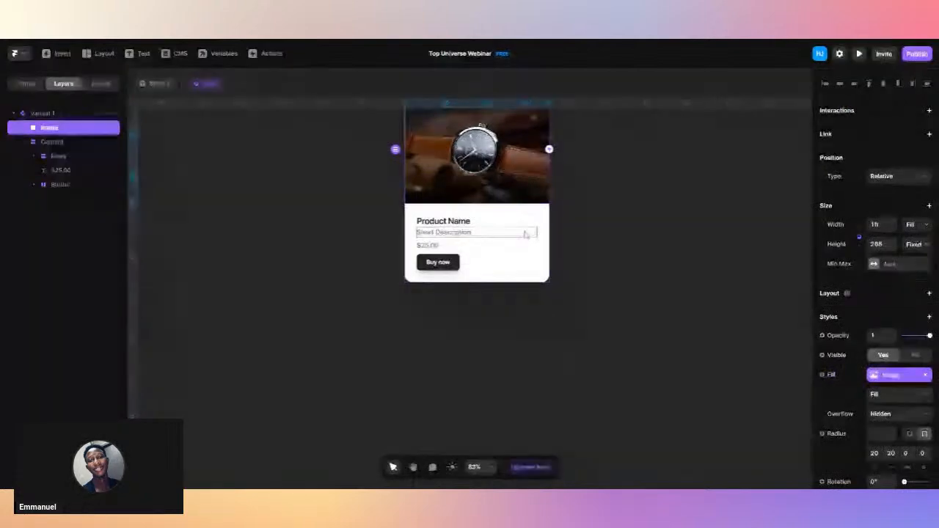
{"action": "left_click", "coordinate": [474, 220]}
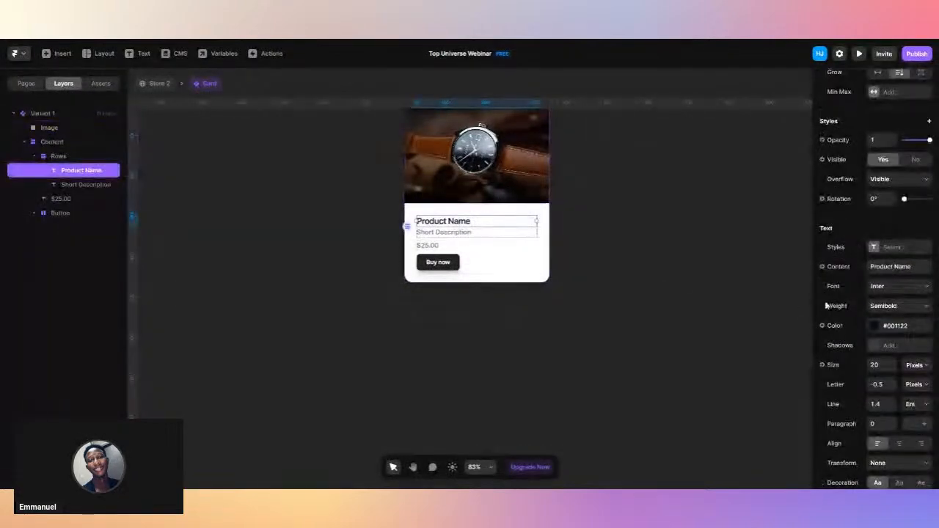
{"action": "mouse_move", "coordinate": [855, 280]}
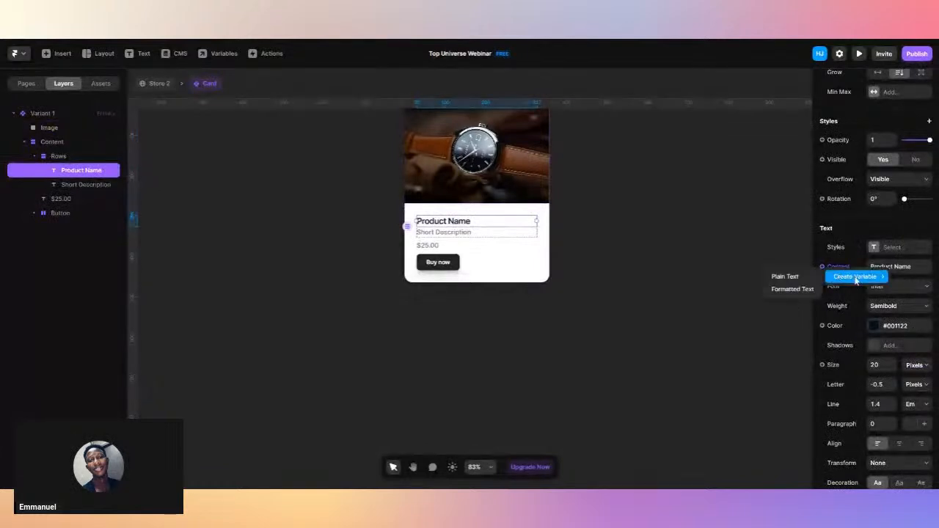
{"action": "left_click", "coordinate": [799, 278]}
{"action": "type", "text": "Product Nam"}
{"action": "key", "text": "Return"}
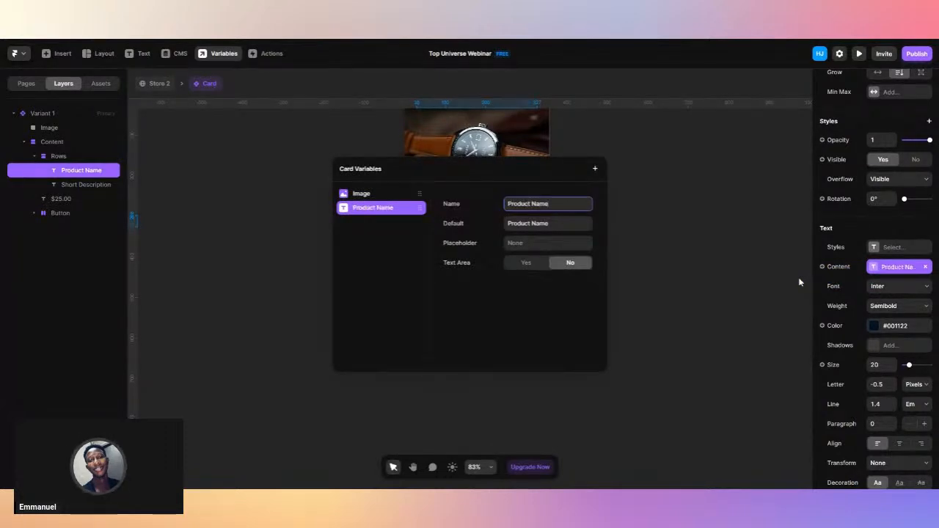
{"action": "left_click", "coordinate": [774, 293]}
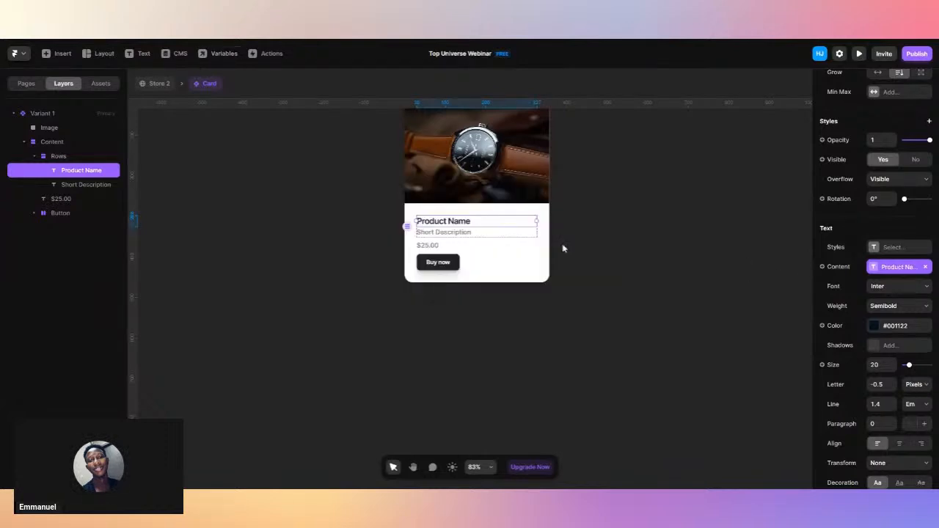
Create a plain text variable named "Product Short Description" for the content of the card's Short Description text.
{"action": "left_click", "coordinate": [470, 237]}
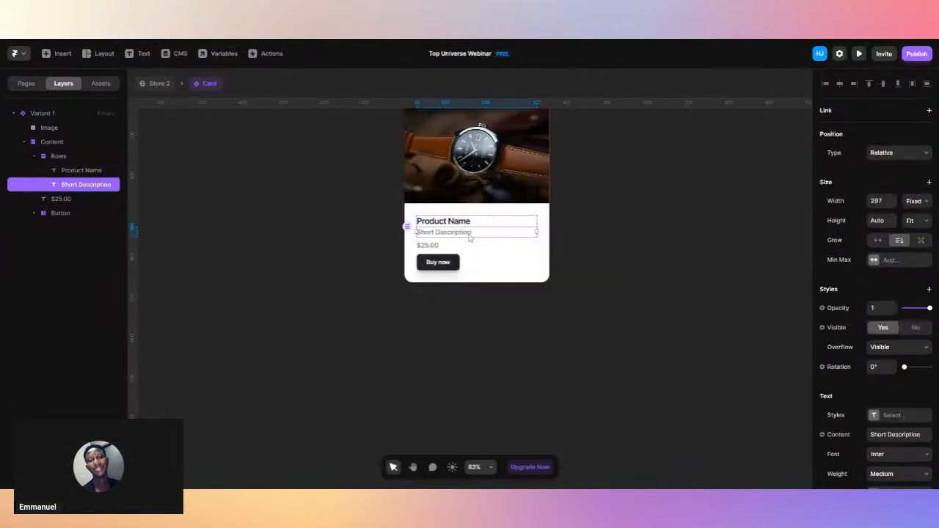
{"action": "left_click", "coordinate": [834, 434]}
{"action": "mouse_move", "coordinate": [835, 455]}
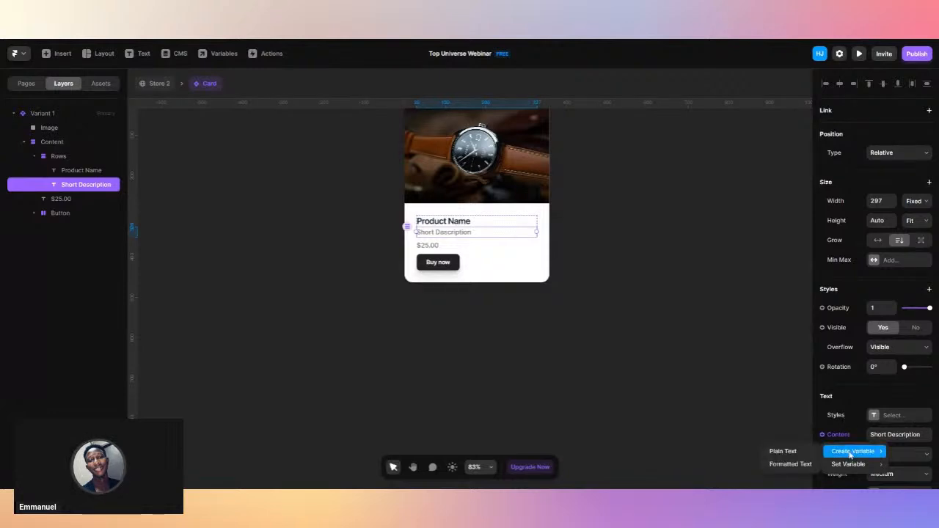
{"action": "left_click", "coordinate": [803, 455]}
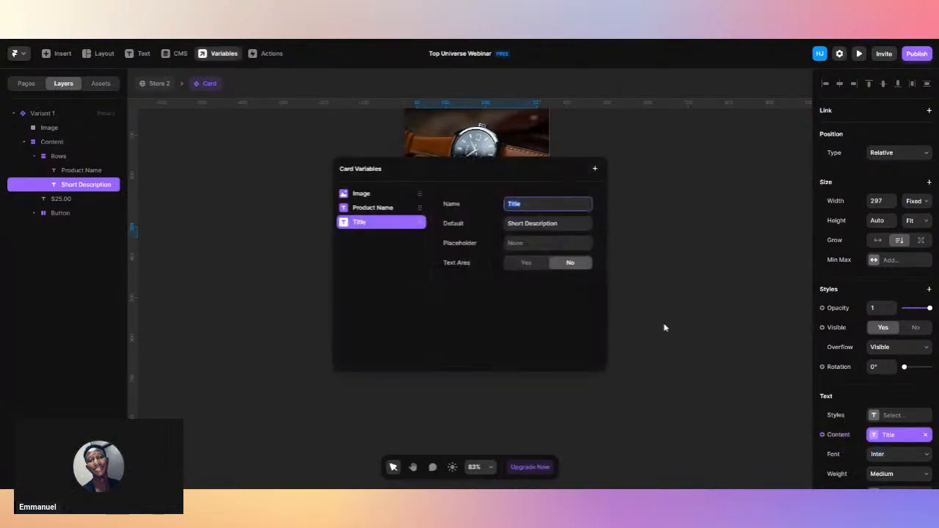
{"action": "type", "text": "Product Shory"}
{"action": "key", "text": "BackSpace"}
{"action": "type", "text": "t Description"}
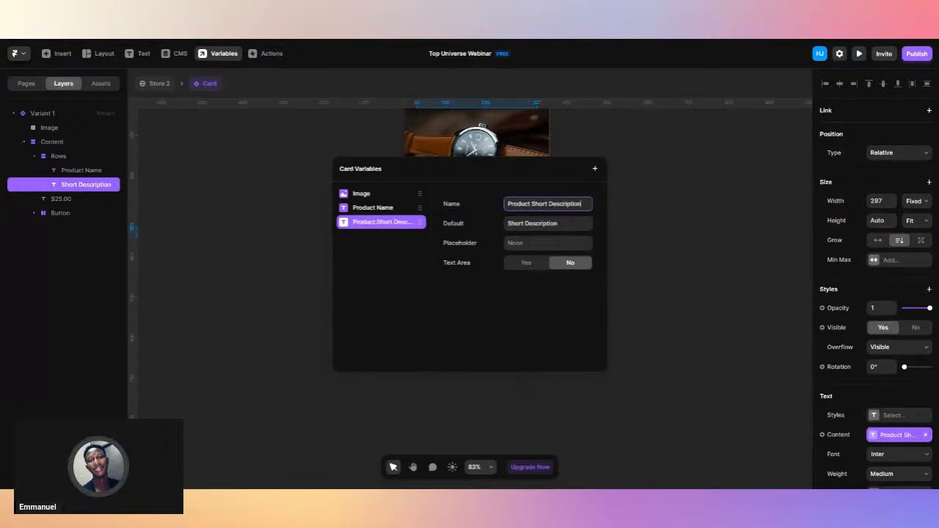
{"action": "left_click", "coordinate": [629, 239]}
Create a plain text variable named "Price" for the content of the card's $25.00 text.
{"action": "left_click", "coordinate": [440, 246]}
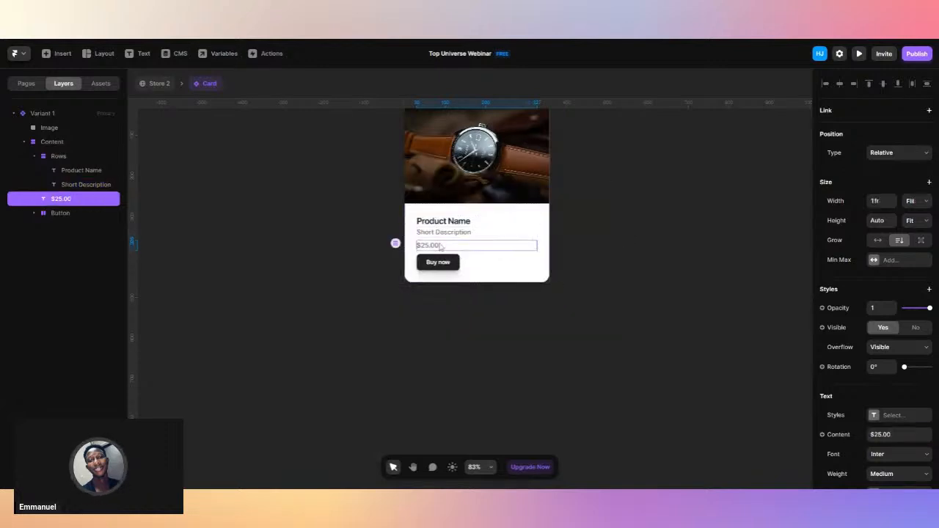
{"action": "left_click", "coordinate": [822, 434]}
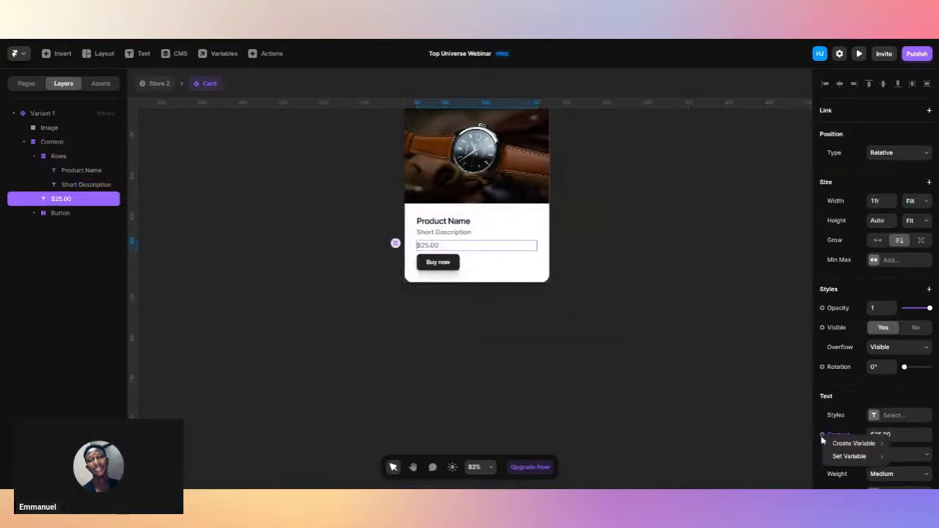
{"action": "mouse_move", "coordinate": [835, 445]}
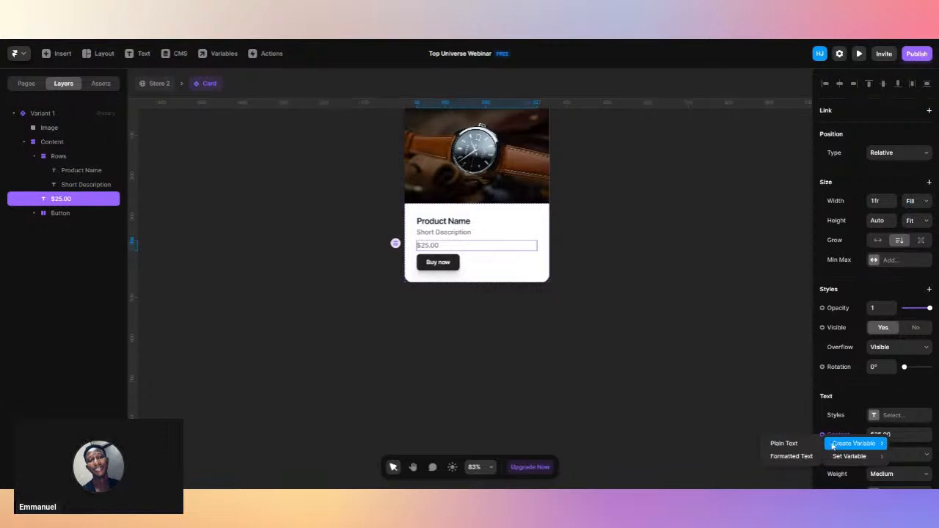
{"action": "left_click", "coordinate": [800, 443]}
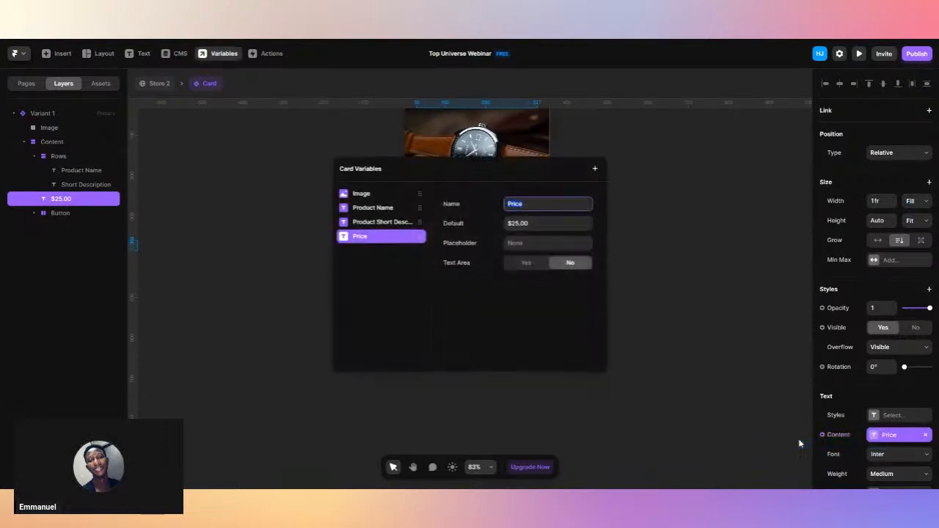
{"action": "type", "text": "Product Pr"}
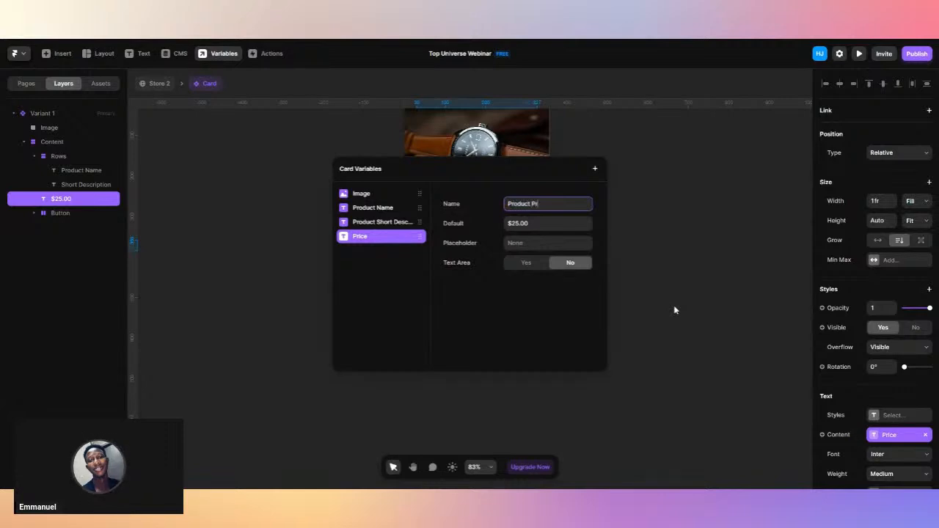
{"action": "key", "text": "ctrl+a"}
{"action": "type", "text": "Pr"}
{"action": "left_click", "coordinate": [625, 286]}
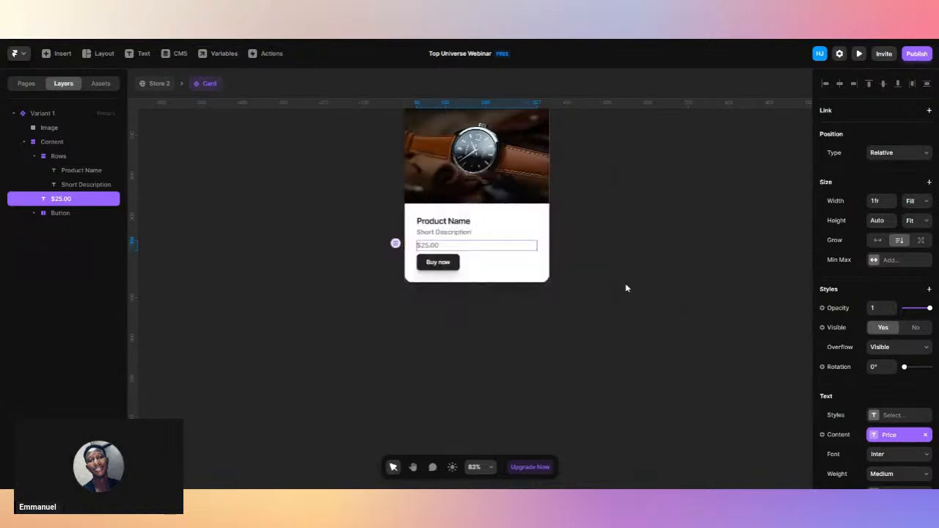
Review the properties of the Buy now button, image, price text and primary variant in the Card component.
{"action": "left_click", "coordinate": [458, 262]}
{"action": "scroll", "coordinate": [844, 351], "scroll_direction": "down", "scroll_amount": 5}
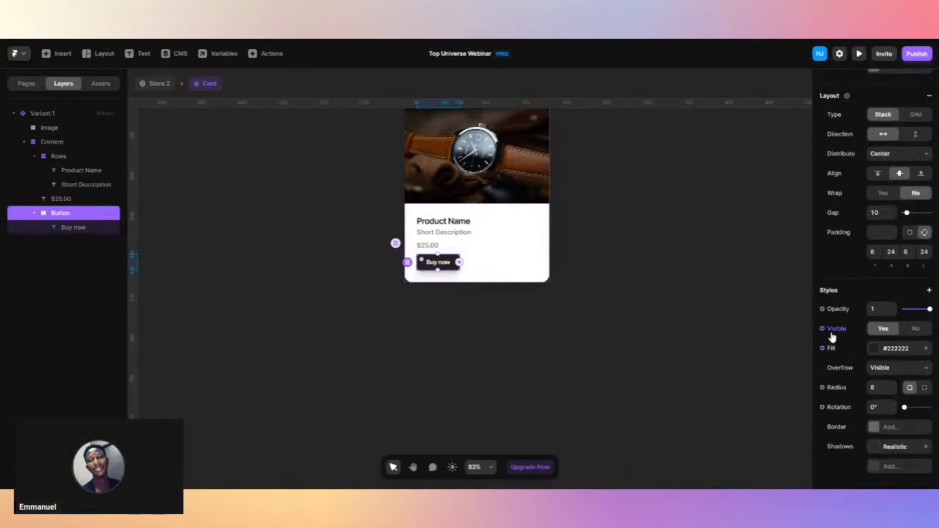
{"action": "left_click", "coordinate": [788, 383]}
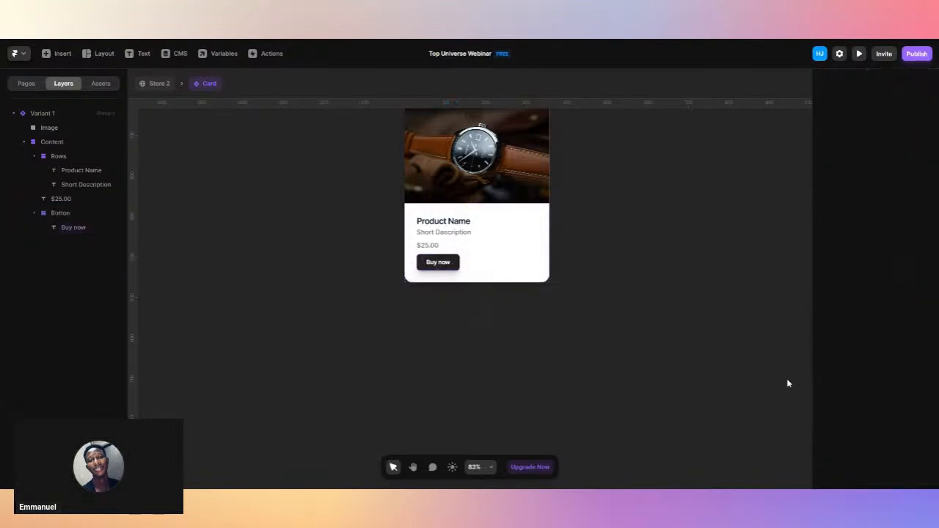
{"action": "scroll", "coordinate": [788, 383], "scroll_direction": "up", "scroll_amount": 3}
{"action": "left_click", "coordinate": [533, 289]}
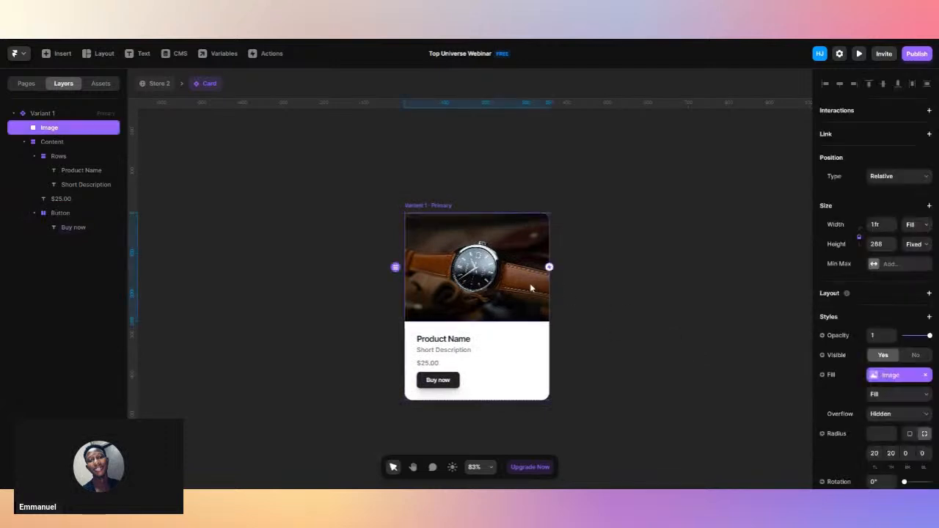
{"action": "left_click", "coordinate": [532, 362]}
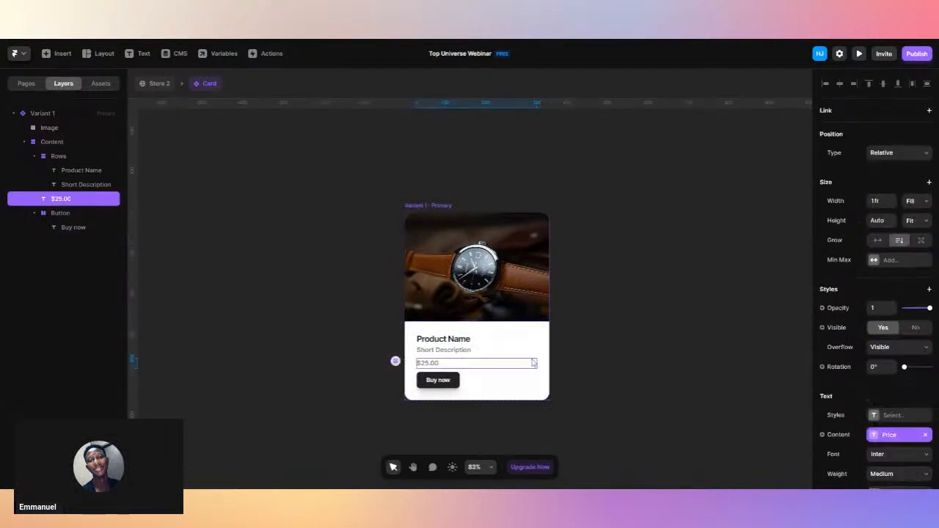
{"action": "left_click", "coordinate": [446, 201]}
{"action": "left_click", "coordinate": [443, 204]}
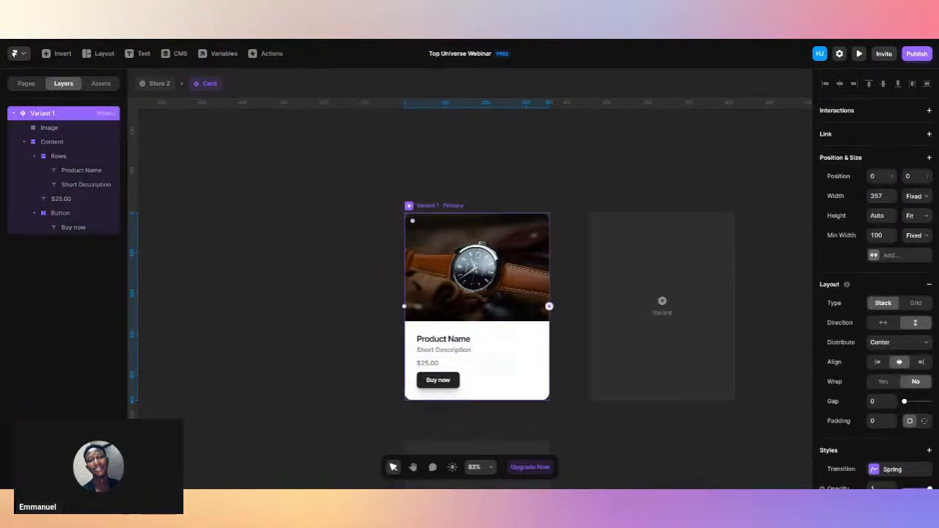
{"action": "left_click", "coordinate": [320, 199]}
Return to the Store 2 page and duplicate the first Card component instance in the desktop layout's Columns.
{"action": "left_click", "coordinate": [154, 83]}
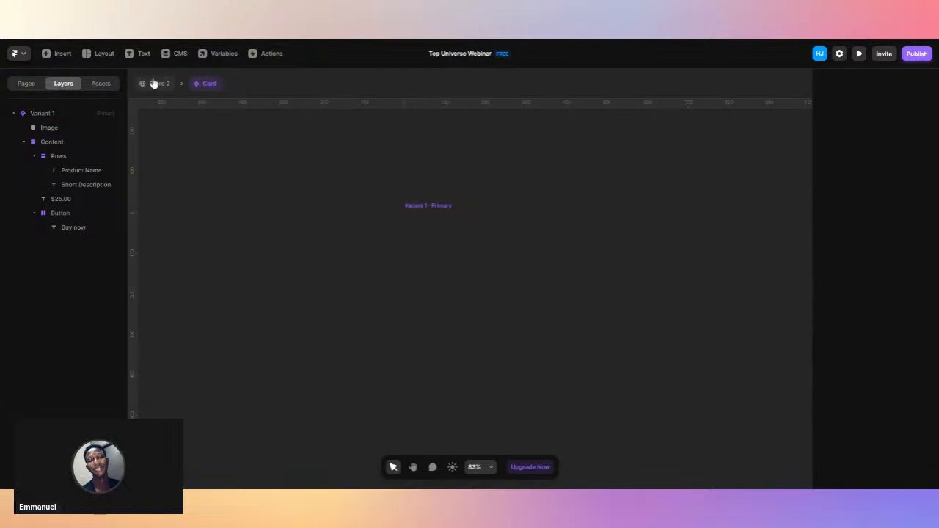
{"action": "scroll", "coordinate": [287, 185], "scroll_direction": "right", "scroll_amount": 2}
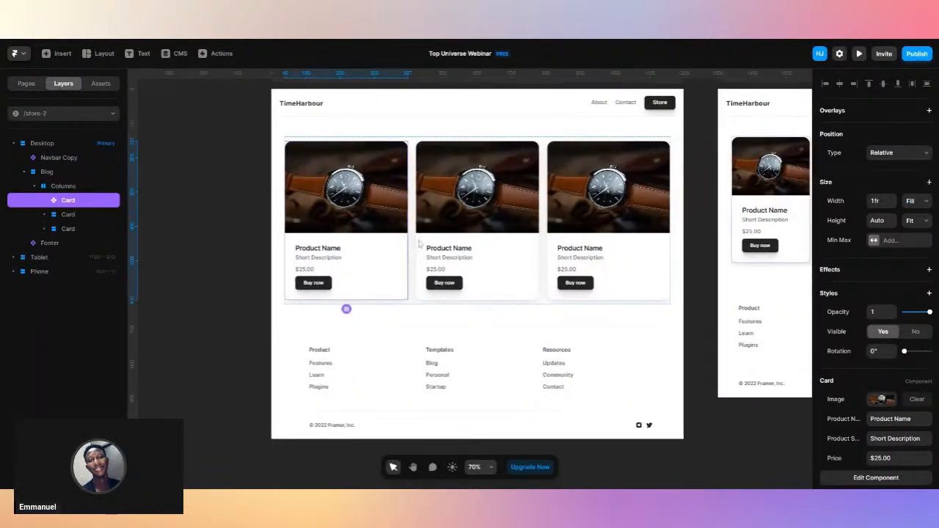
{"action": "double_click", "coordinate": [514, 279]}
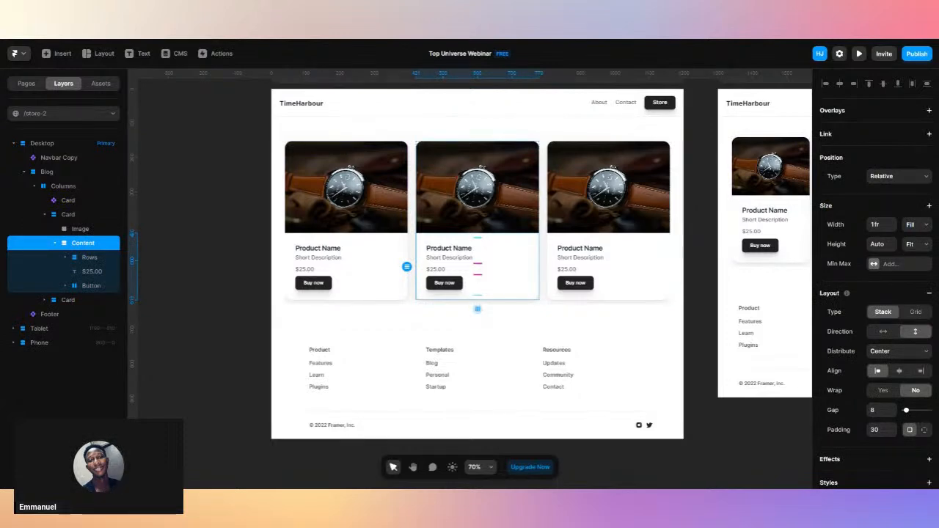
{"action": "left_click", "coordinate": [395, 286]}
{"action": "key", "text": "ctrl+d"}
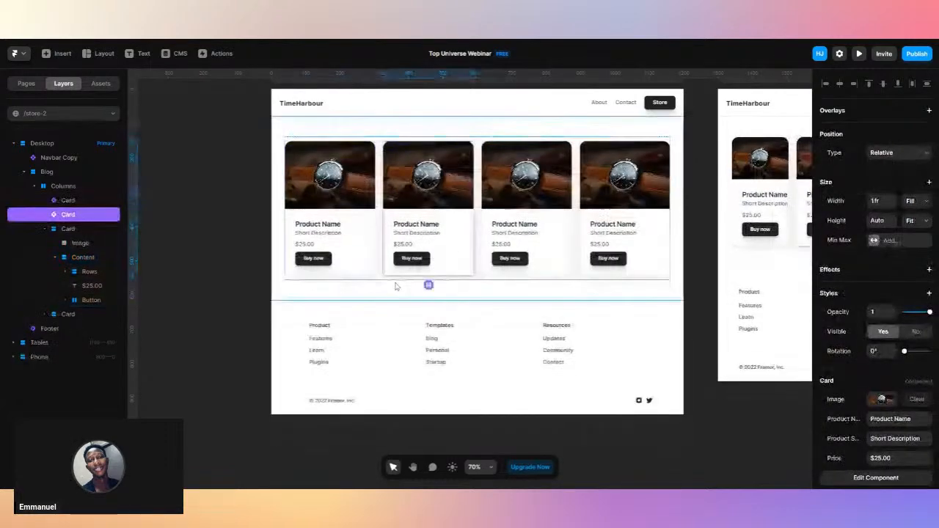
Delete the two remaining non-component cards, including their Content stacks, from the desktop layout's Columns.
{"action": "left_click", "coordinate": [532, 268]}
{"action": "left_click", "coordinate": [626, 277], "text": "shift"}
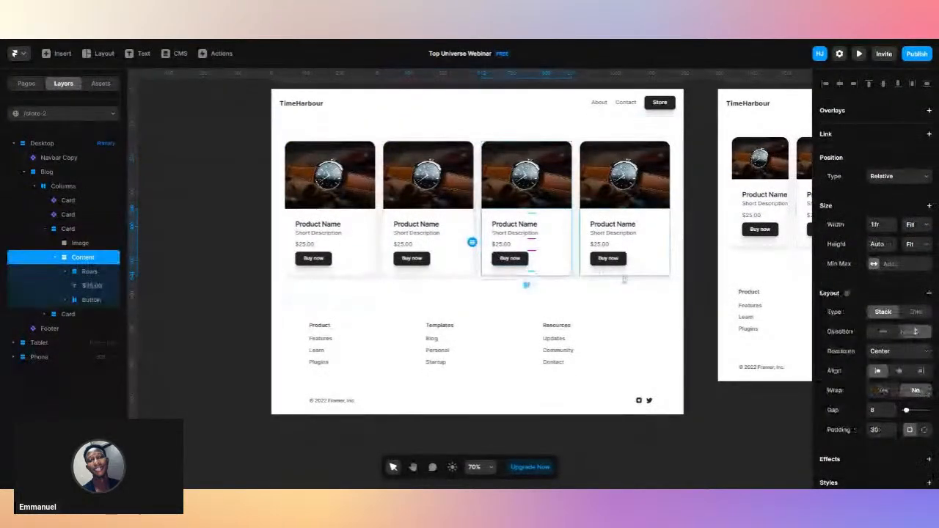
{"action": "key", "text": "Delete"}
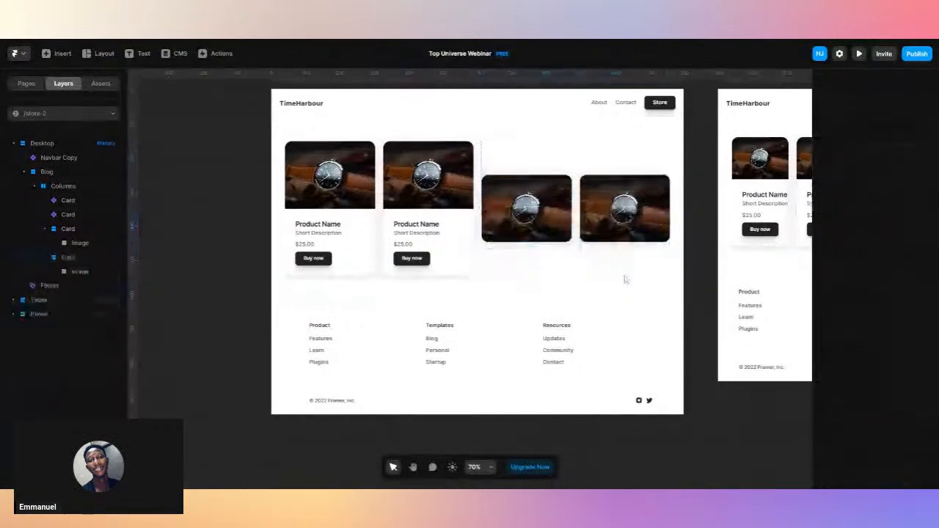
{"action": "left_click", "coordinate": [64, 257]}
{"action": "left_click", "coordinate": [73, 229], "text": "shift"}
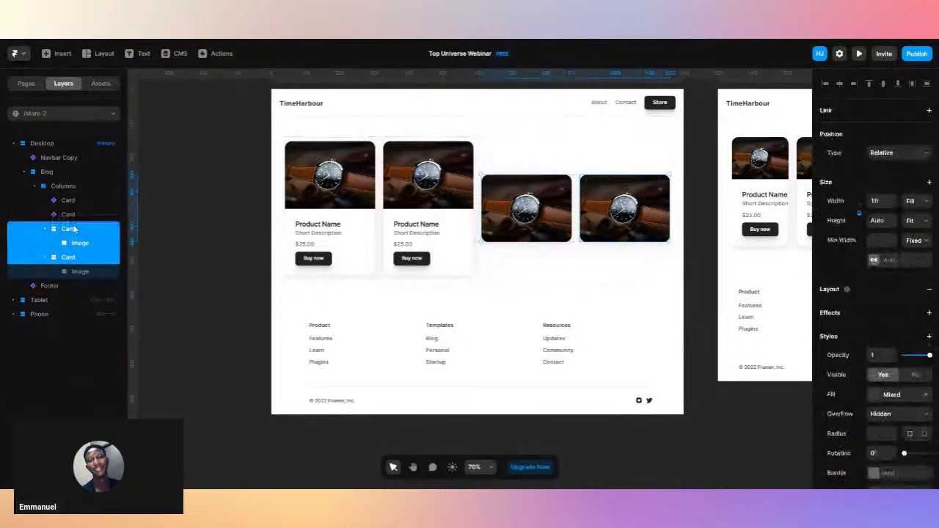
{"action": "key", "text": "Delete"}
Duplicate the second Card component instance to make a row of three cards on the desktop layout.
{"action": "left_click", "coordinate": [359, 319]}
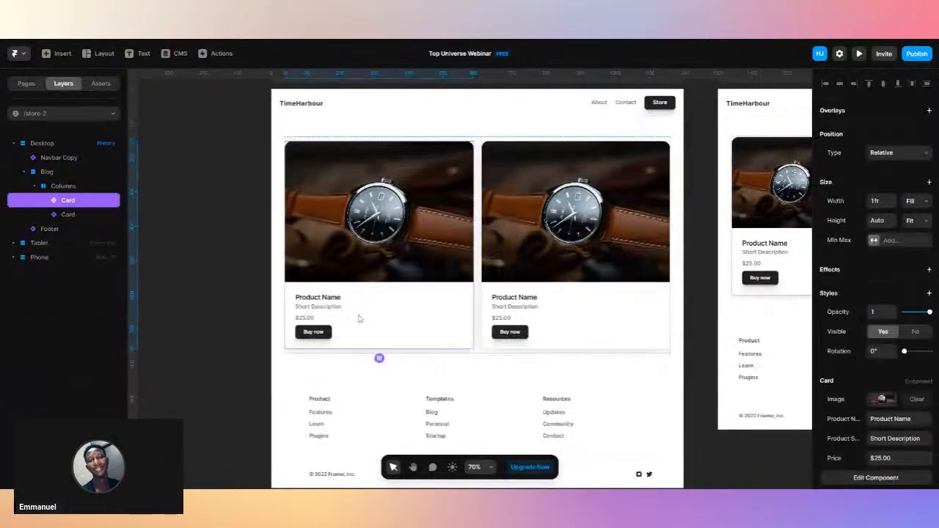
{"action": "left_click", "coordinate": [547, 323]}
{"action": "key", "text": "ctrl+d"}
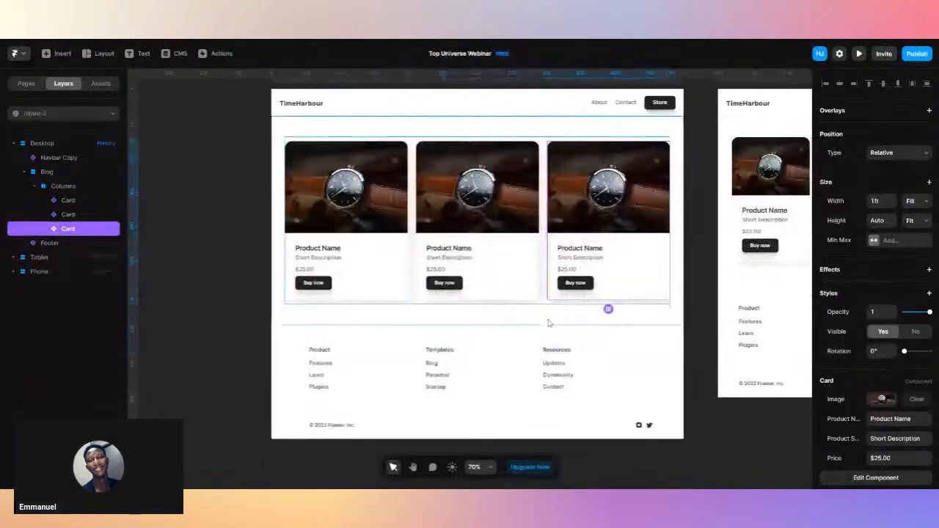
{"action": "left_click", "coordinate": [153, 345]}
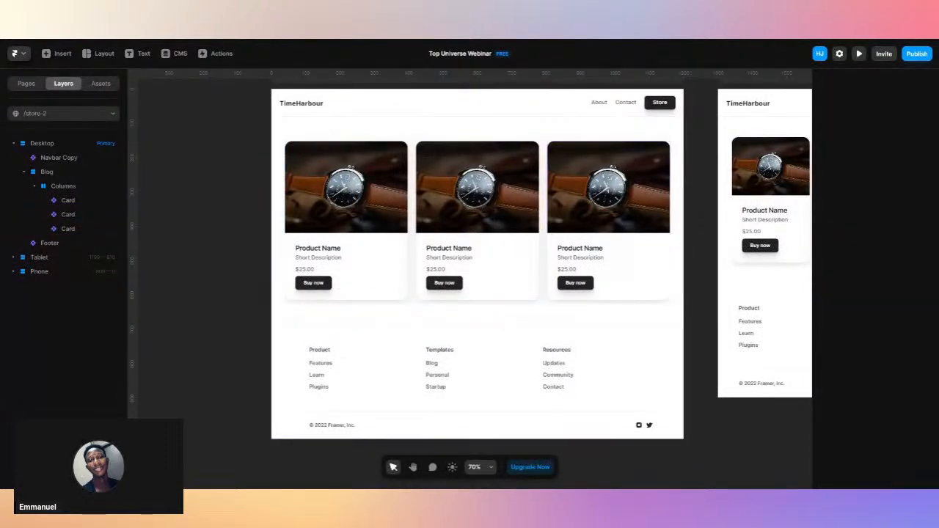
Open the Products detail page and examine the content bindings of its card's name, short description, price and button.
{"action": "left_click", "coordinate": [26, 83]}
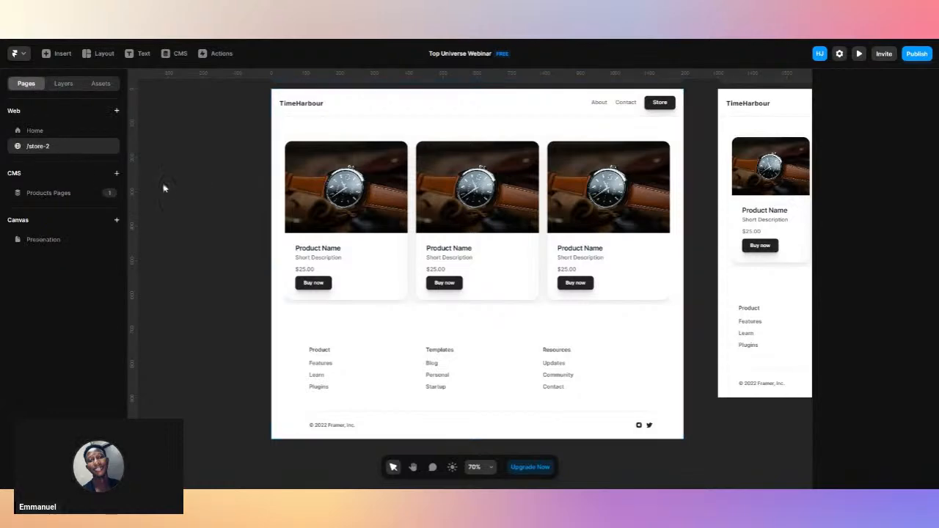
{"action": "left_click", "coordinate": [96, 194]}
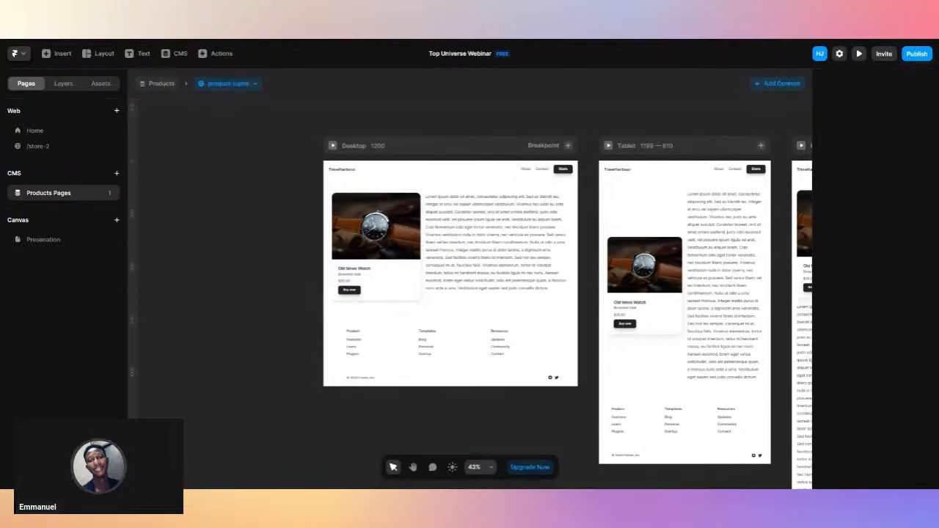
{"action": "left_click", "coordinate": [375, 289]}
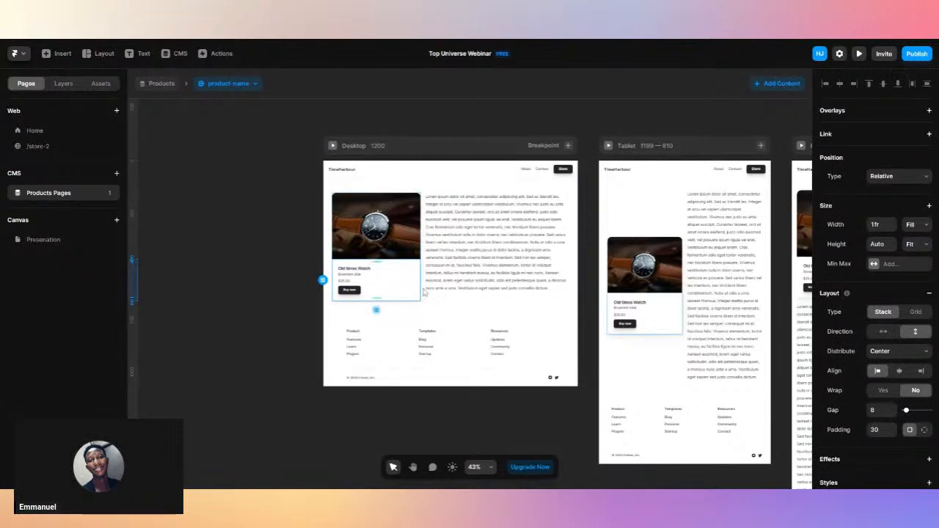
{"action": "scroll", "coordinate": [864, 397], "scroll_direction": "down", "scroll_amount": 4}
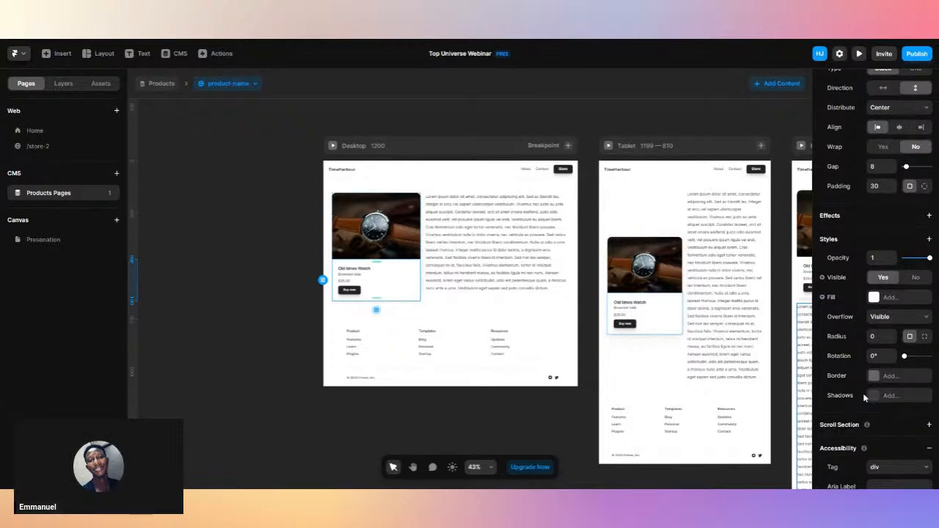
{"action": "left_click", "coordinate": [363, 275]}
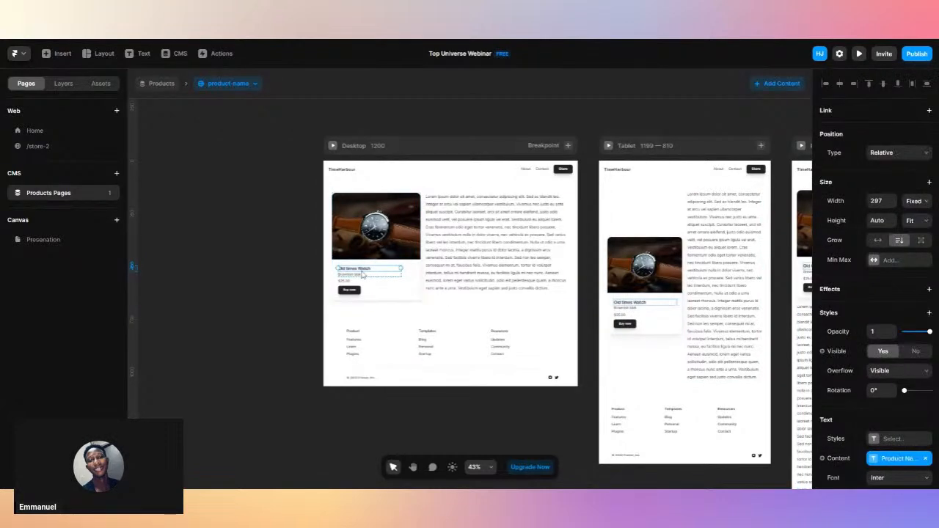
{"action": "left_click", "coordinate": [368, 277]}
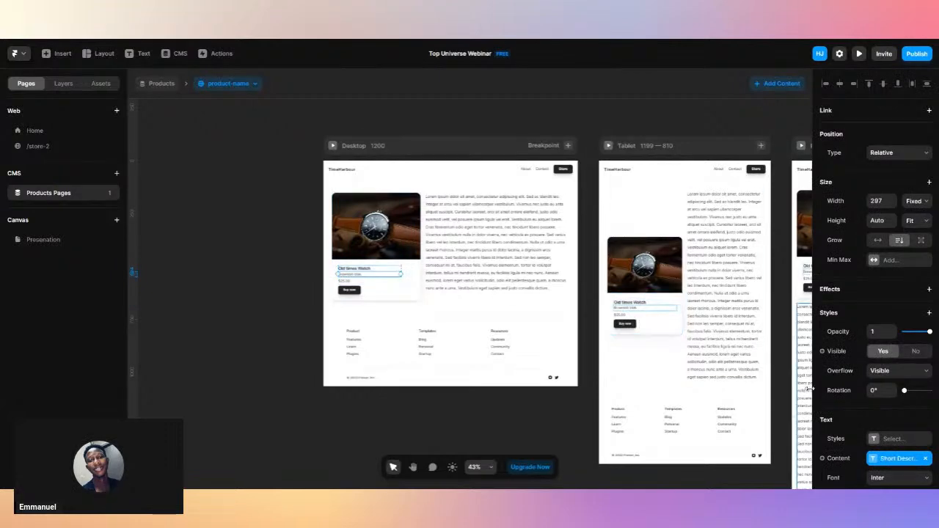
{"action": "scroll", "coordinate": [854, 415], "scroll_direction": "down", "scroll_amount": 4}
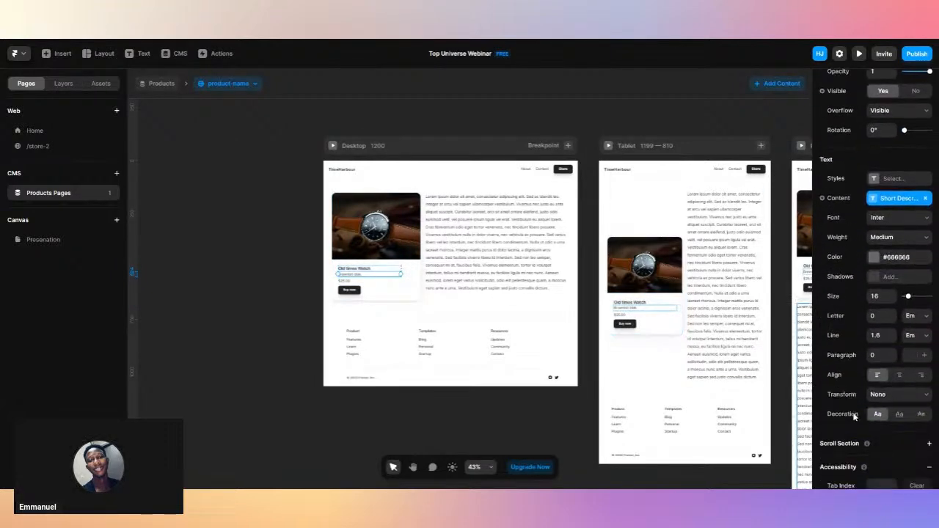
{"action": "left_click", "coordinate": [345, 282]}
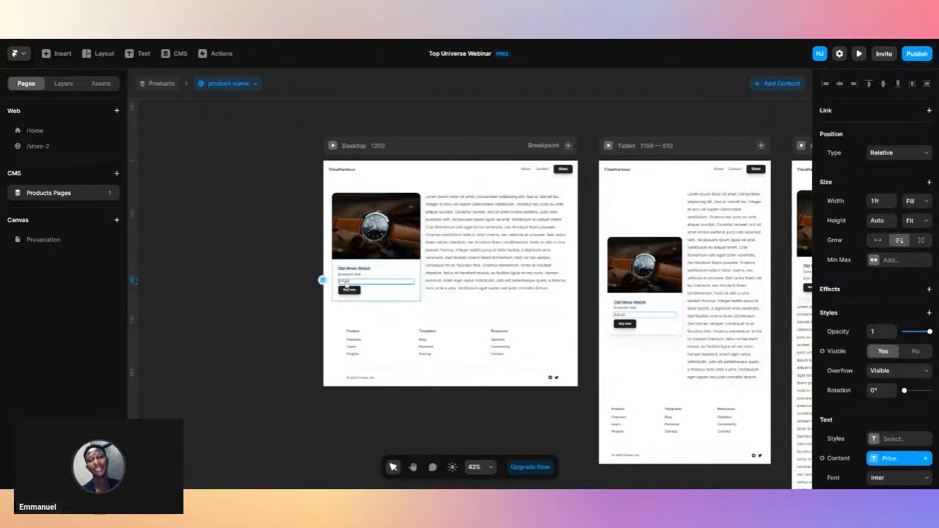
{"action": "left_click", "coordinate": [349, 291]}
{"action": "left_click", "coordinate": [380, 295]}
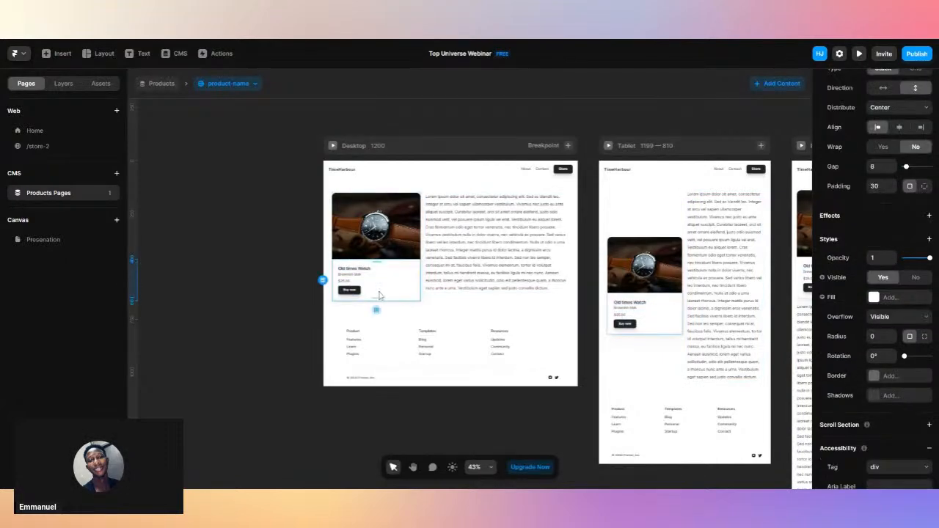
{"action": "left_click", "coordinate": [233, 208]}
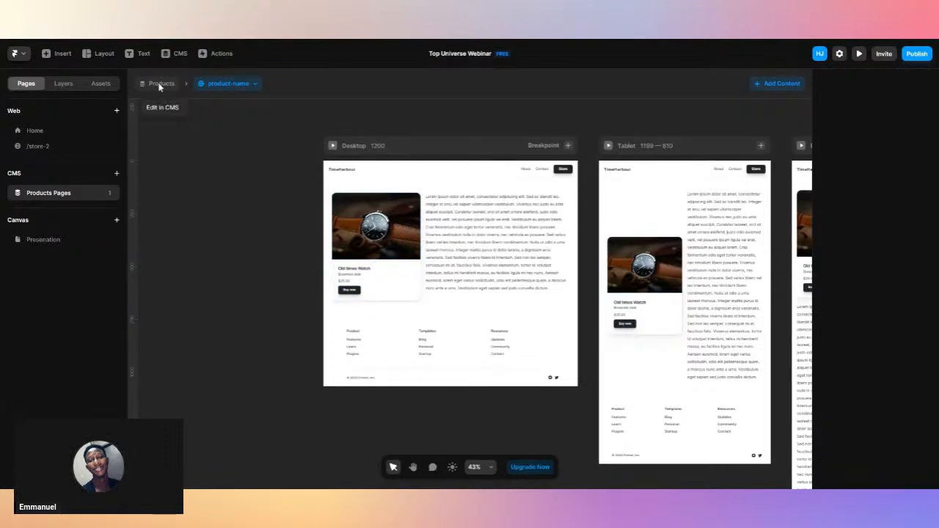
Review the fields of the "Old times Watch" item in the Products collection, and return to the product detail page.
{"action": "left_click", "coordinate": [171, 108]}
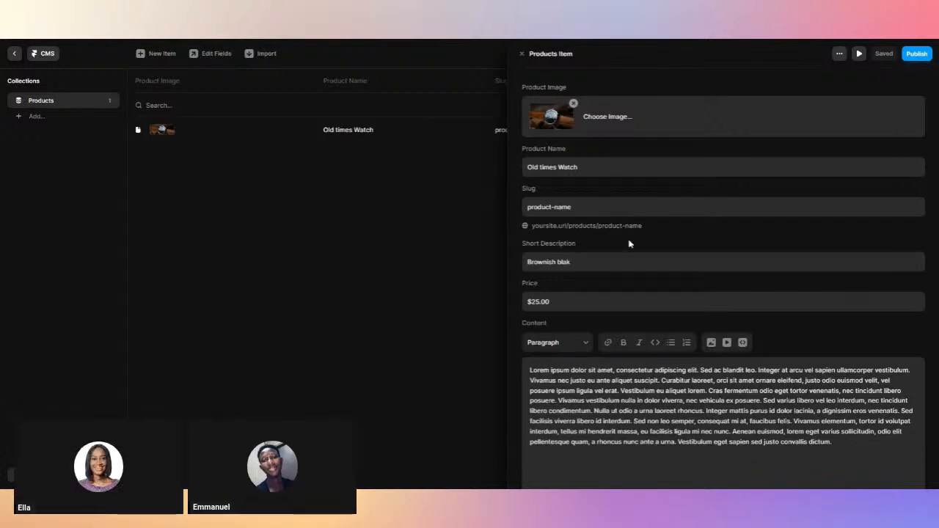
{"action": "scroll", "coordinate": [630, 243], "scroll_direction": "down", "scroll_amount": 1}
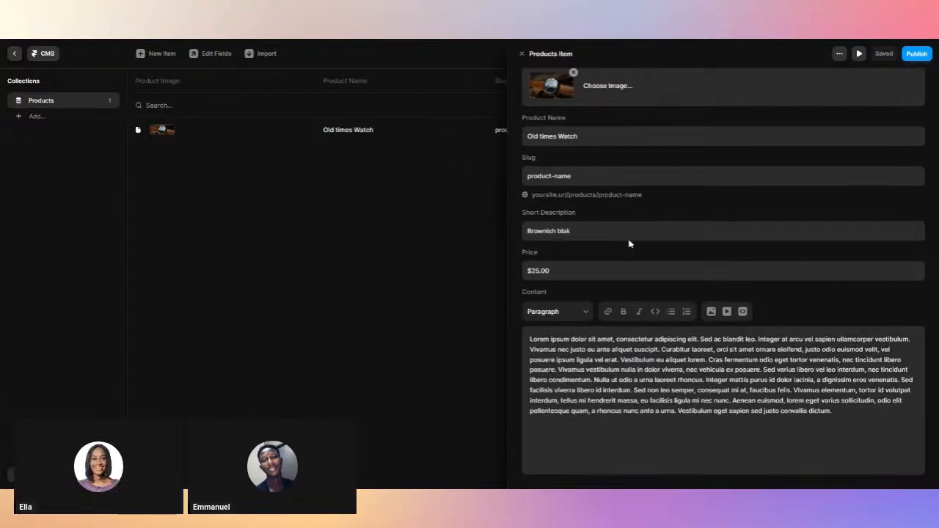
{"action": "left_click", "coordinate": [461, 305]}
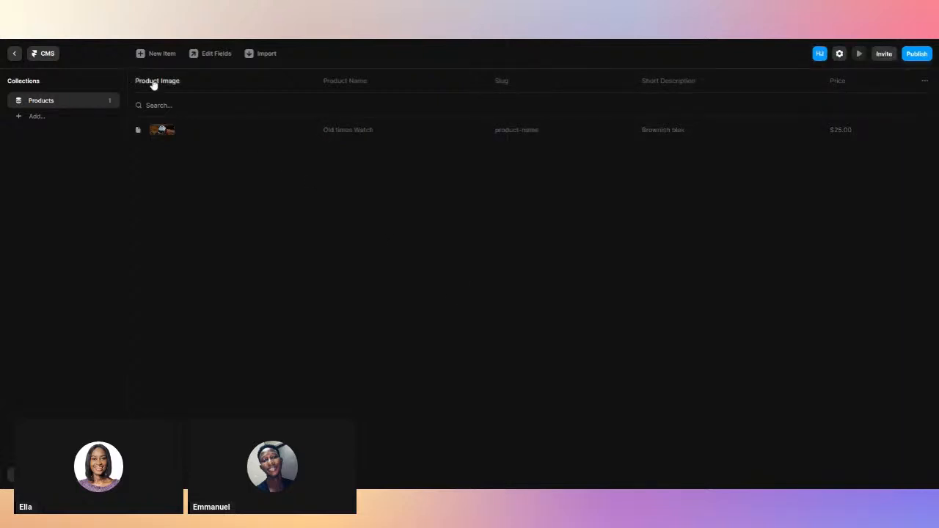
{"action": "left_click", "coordinate": [14, 55]}
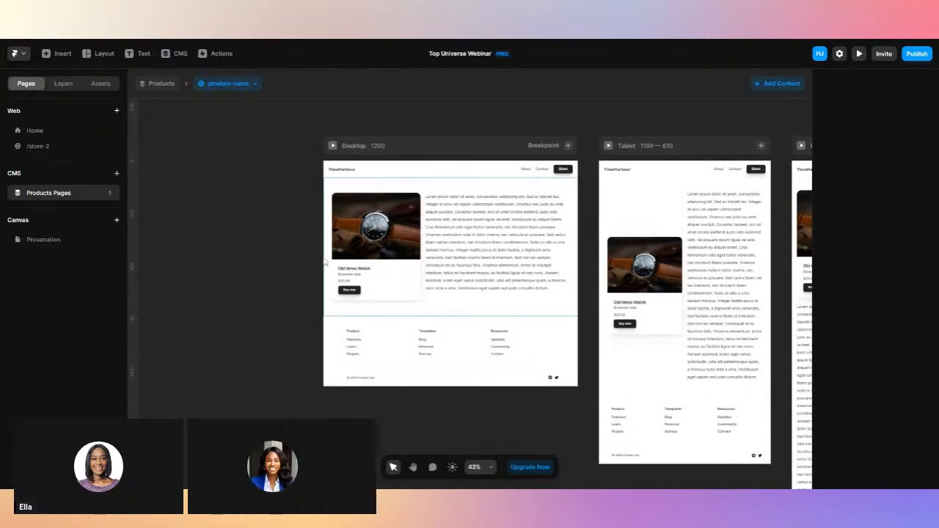
Examine the desktop layout of the product detail page up close, covering its watch card and the description text beside it.
{"action": "left_click", "coordinate": [160, 84]}
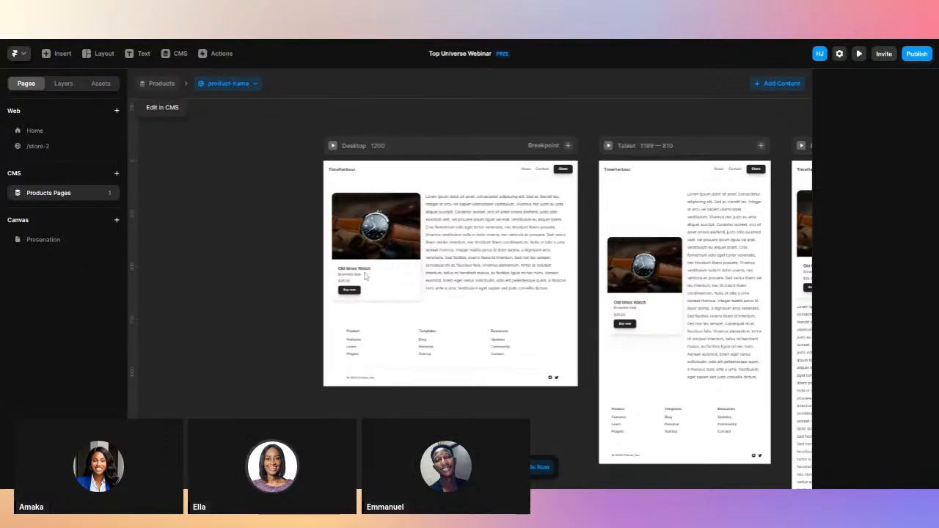
{"action": "key", "text": "ctrl+plus"}
{"action": "key", "text": "ctrl+plus"}
{"action": "key", "text": "ctrl+plus"}
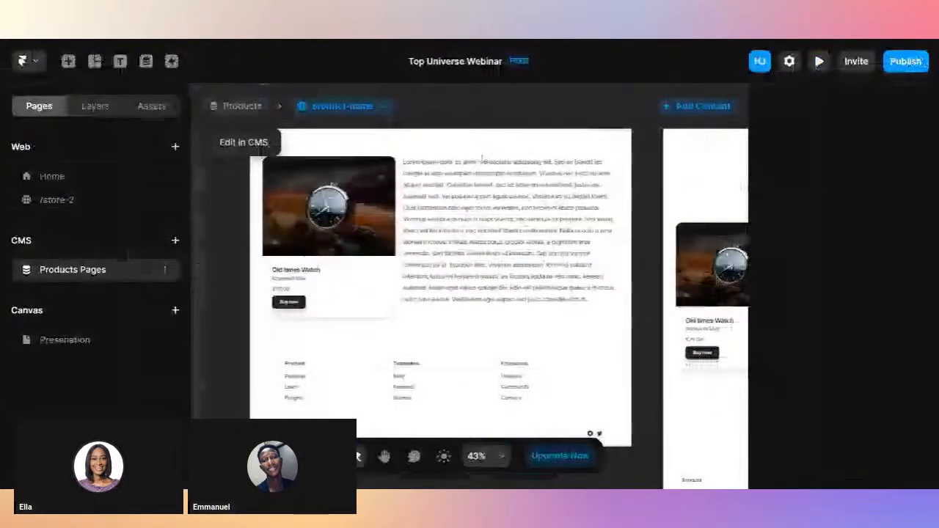
{"action": "key", "text": "ctrl+minus"}
{"action": "key", "text": "ctrl+minus"}
{"action": "key", "text": "ctrl+minus"}
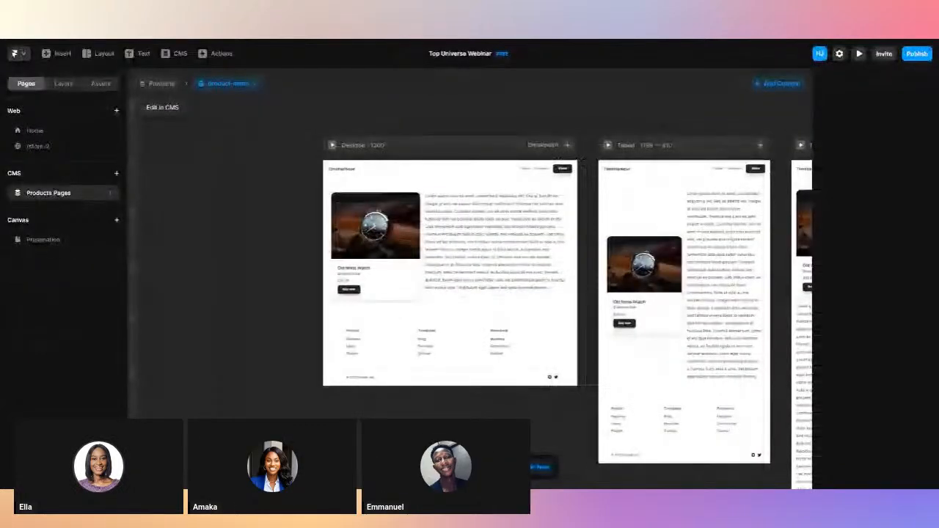
{"action": "scroll", "coordinate": [282, 225], "scroll_direction": "up", "scroll_amount": 3}
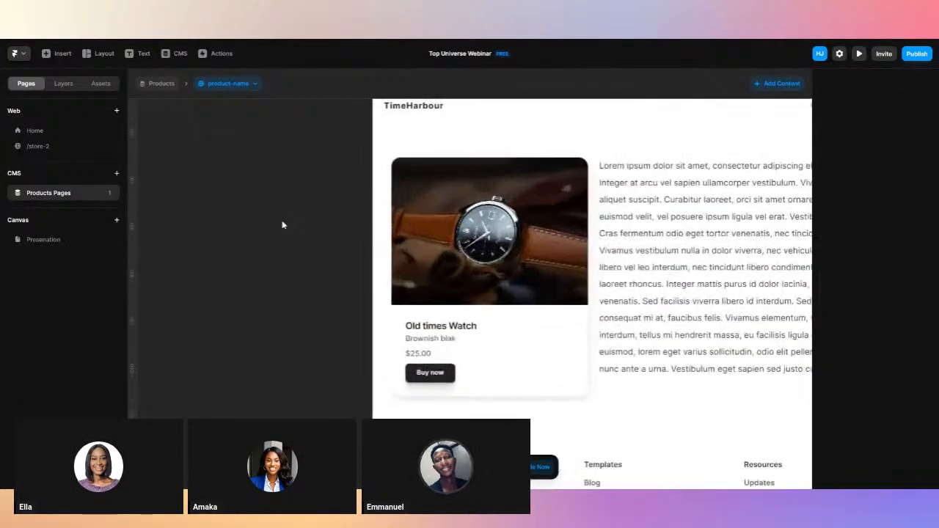
{"action": "scroll", "coordinate": [282, 225], "scroll_direction": "down", "scroll_amount": 2}
{"action": "scroll", "coordinate": [282, 225], "scroll_direction": "up", "scroll_amount": 2}
{"action": "scroll", "coordinate": [283, 225], "scroll_direction": "down", "scroll_amount": 2}
{"action": "scroll", "coordinate": [283, 225], "scroll_direction": "up", "scroll_amount": 3}
{"action": "scroll", "coordinate": [283, 225], "scroll_direction": "right", "scroll_amount": 3}
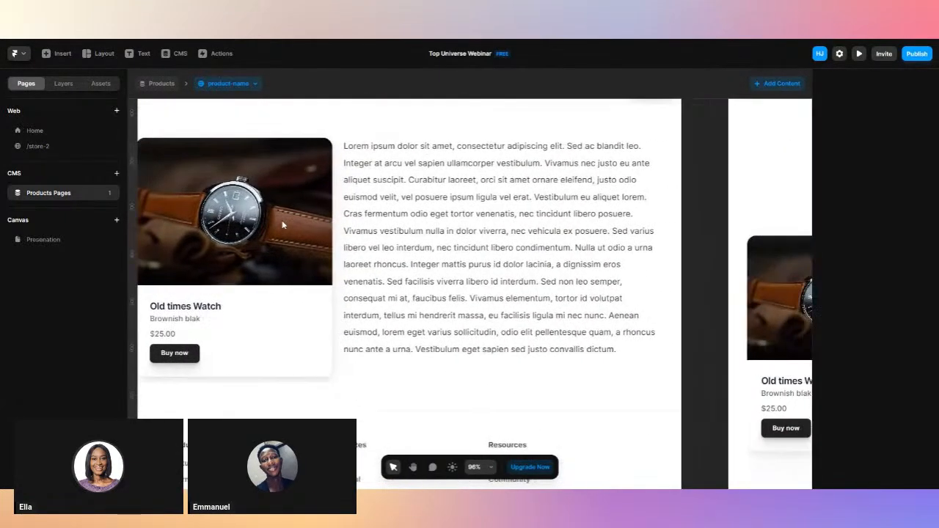
{"action": "scroll", "coordinate": [282, 225], "scroll_direction": "left", "scroll_amount": 3}
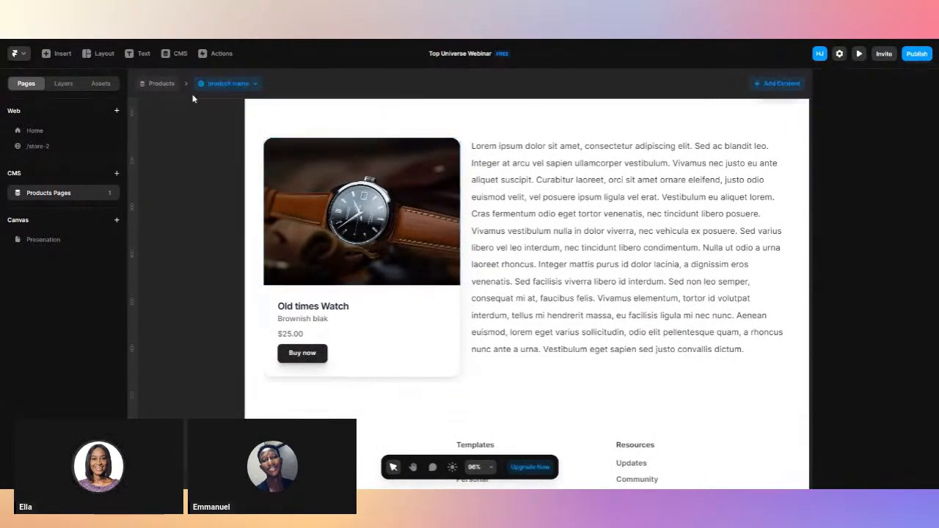